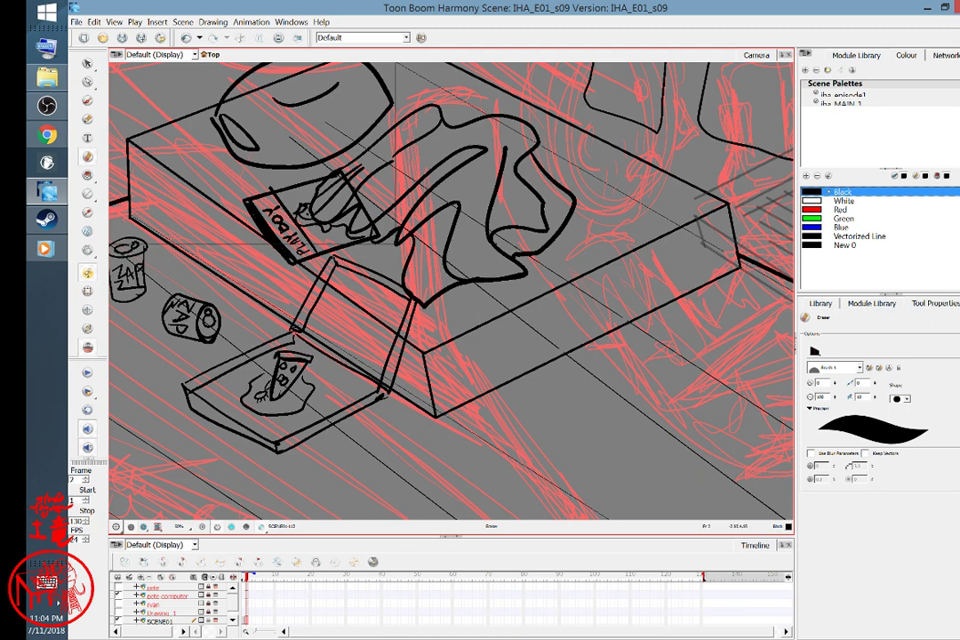
- Delete the floorboard line that crosses the mattress in the room's corner
click(88, 63)
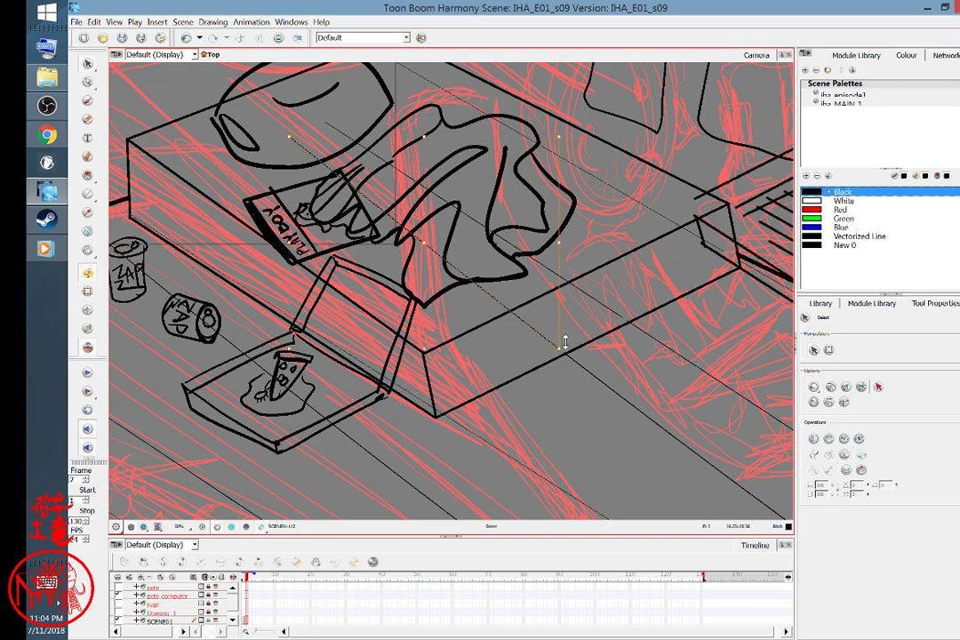
drag(563, 338, 544, 350)
key(Delete)
click(571, 324)
click(613, 316)
- Delete the stray floorboard line that cuts across the bed's foot end
key(space)
drag(486, 351, 714, 254)
drag(425, 412, 709, 206)
drag(335, 372, 315, 387)
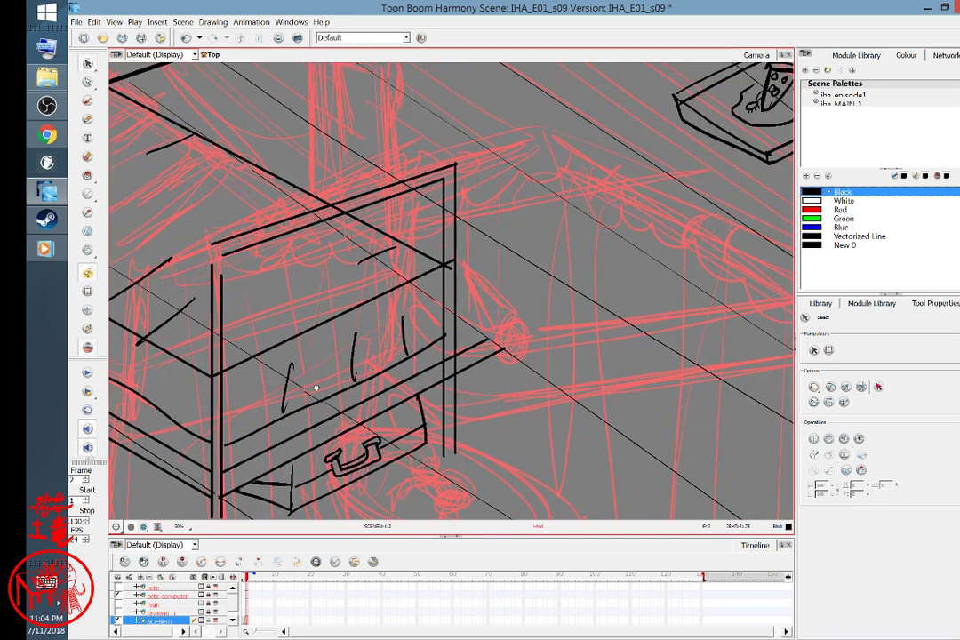
click(317, 382)
key(Delete)
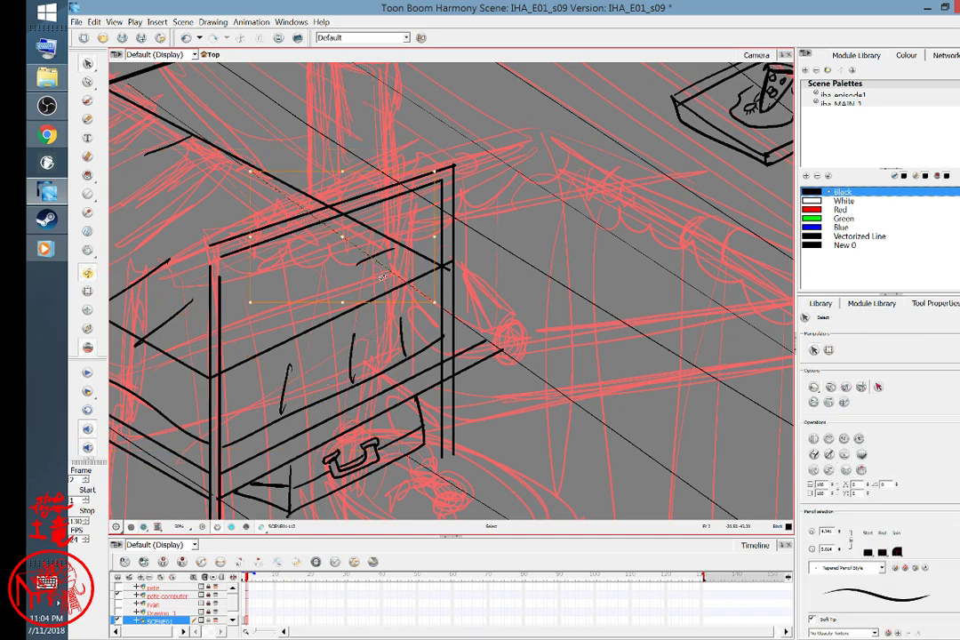
- Delete the floorboard line running through the long side of the bed
drag(374, 353, 704, 317)
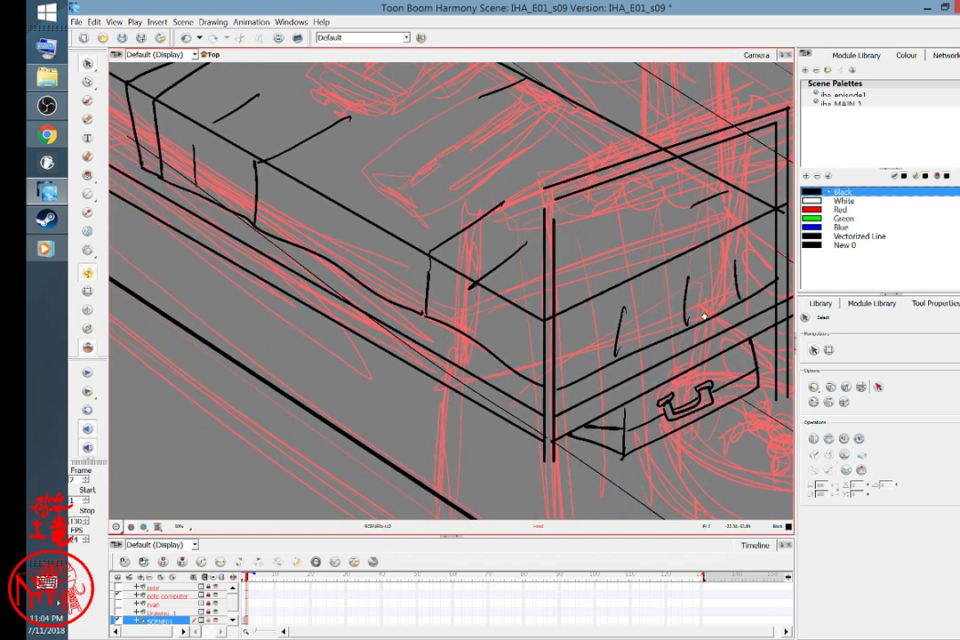
click(541, 437)
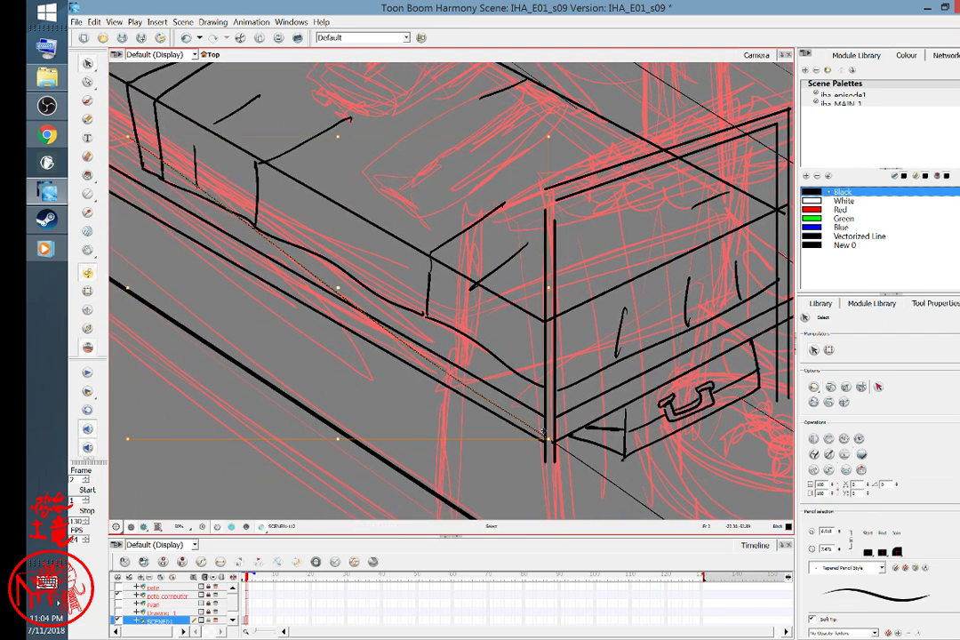
click(544, 423)
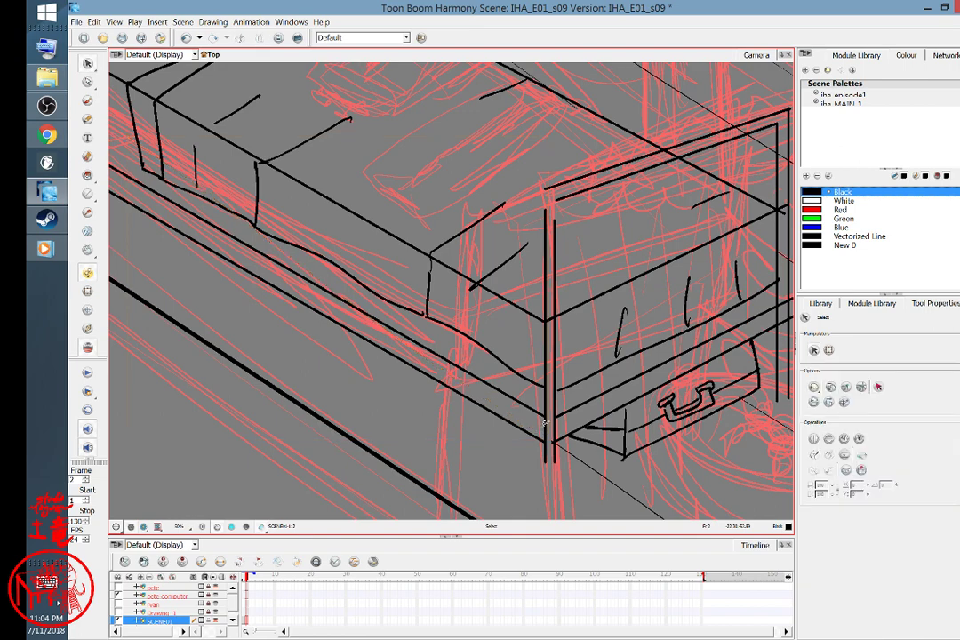
- Remove the black lamp strokes beside the papers on the far wall
mouse_move(686, 357)
mouse_down()
mouse_move(476, 456)
mouse_move(433, 488)
mouse_up()
drag(660, 315, 394, 470)
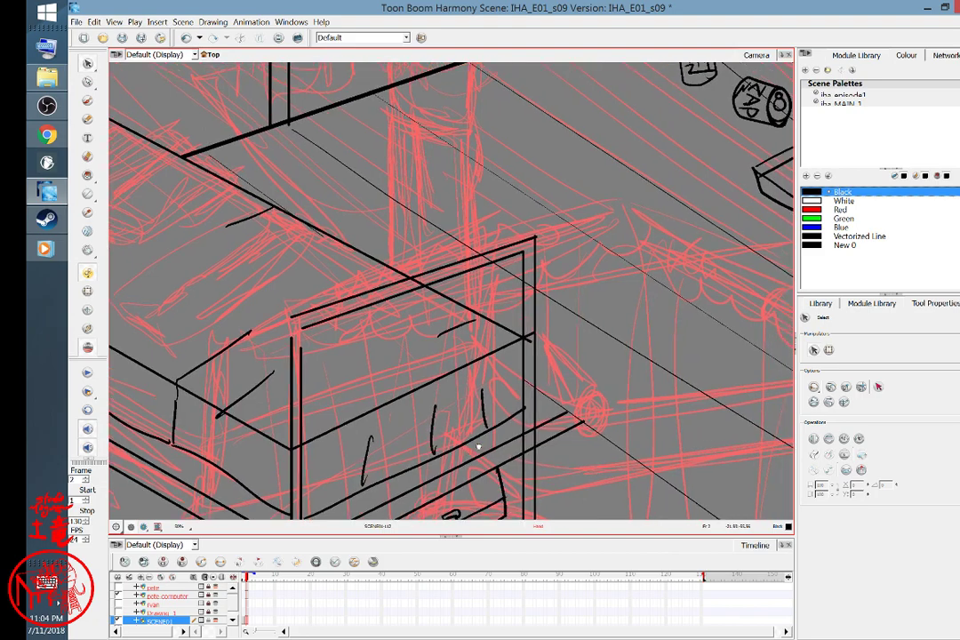
mouse_move(636, 326)
mouse_down()
mouse_move(392, 467)
mouse_move(507, 396)
mouse_move(622, 386)
mouse_move(682, 364)
mouse_move(489, 422)
mouse_move(412, 428)
mouse_move(391, 418)
mouse_move(615, 336)
mouse_move(651, 250)
mouse_move(546, 427)
mouse_move(525, 392)
mouse_move(638, 456)
mouse_move(696, 383)
mouse_move(684, 381)
mouse_move(627, 450)
mouse_move(610, 327)
mouse_up()
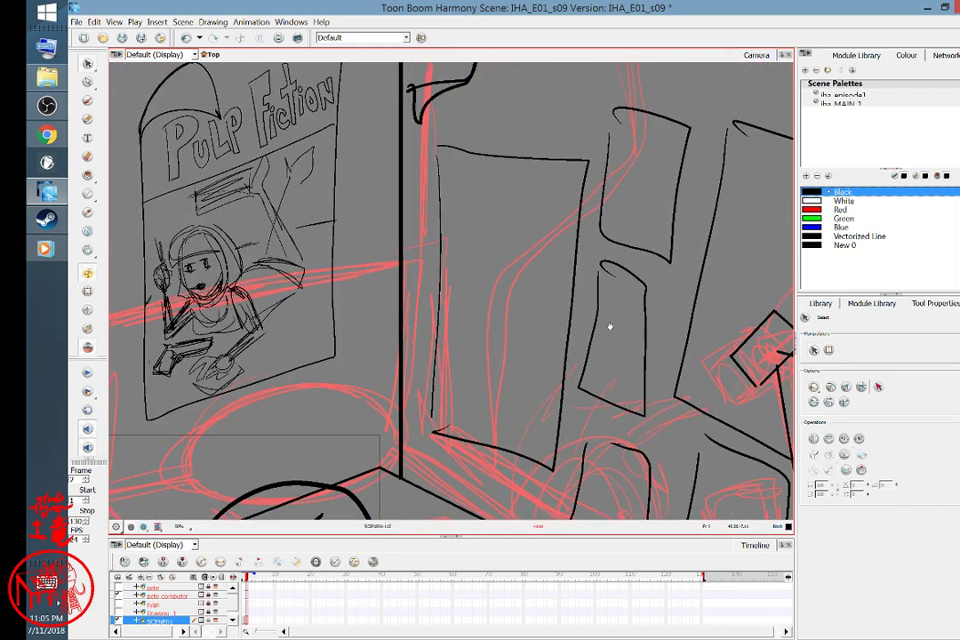
key(ctrl+z)
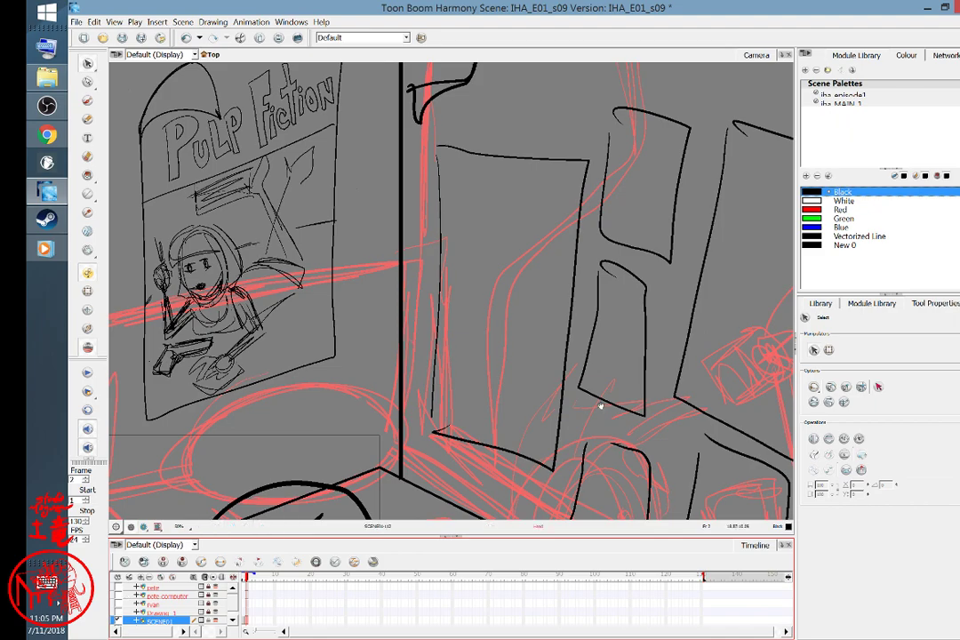
- Select the whole rough black window drawing on the right-hand wall and delete it
drag(588, 409, 386, 289)
drag(554, 381, 660, 163)
drag(588, 300, 371, 352)
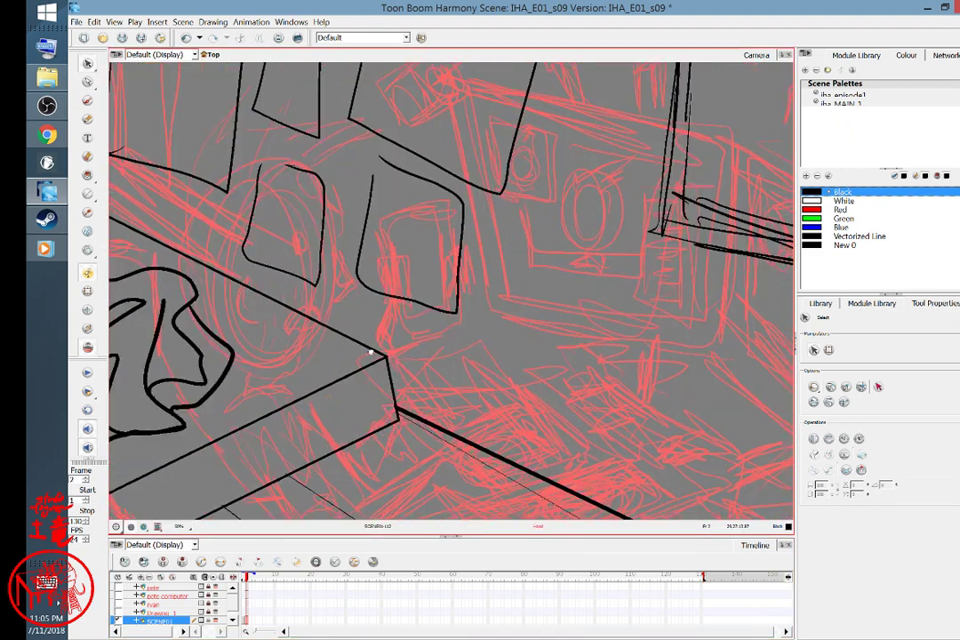
drag(606, 302, 386, 385)
drag(542, 331, 411, 424)
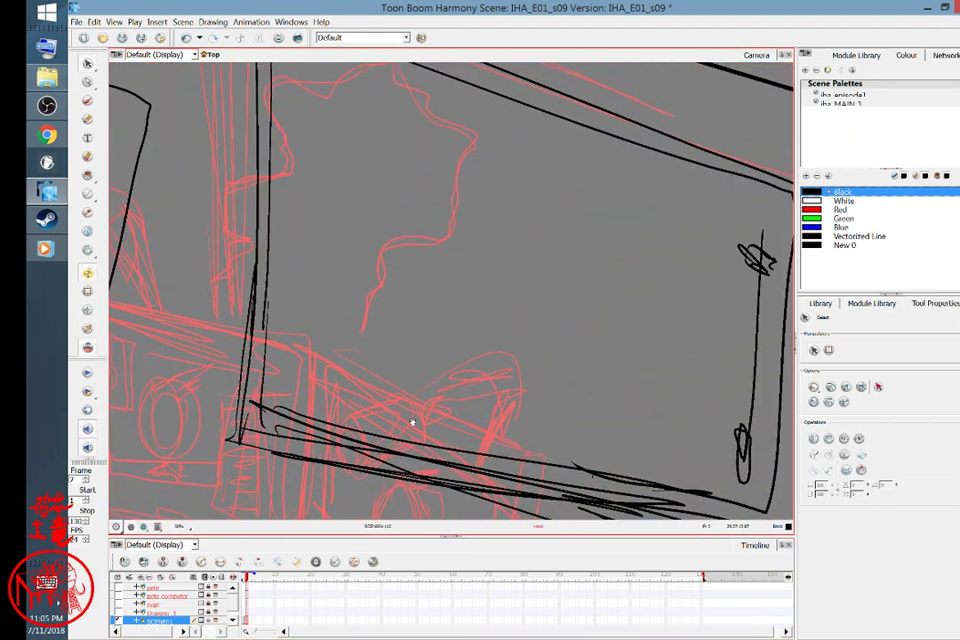
scroll(411, 421, down, 5)
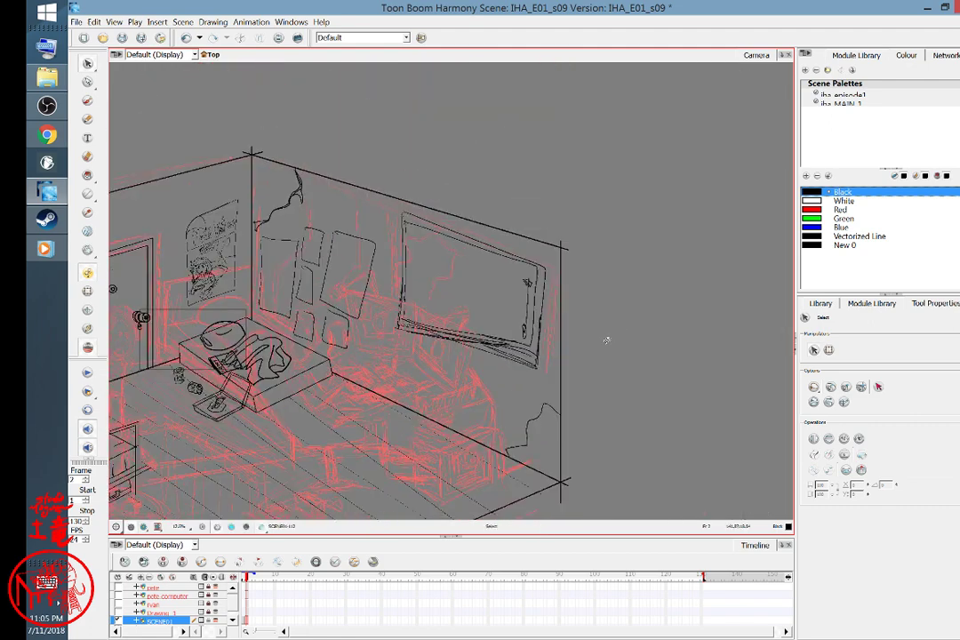
mouse_move(530, 418)
mouse_down()
mouse_move(605, 409)
mouse_move(672, 382)
mouse_up()
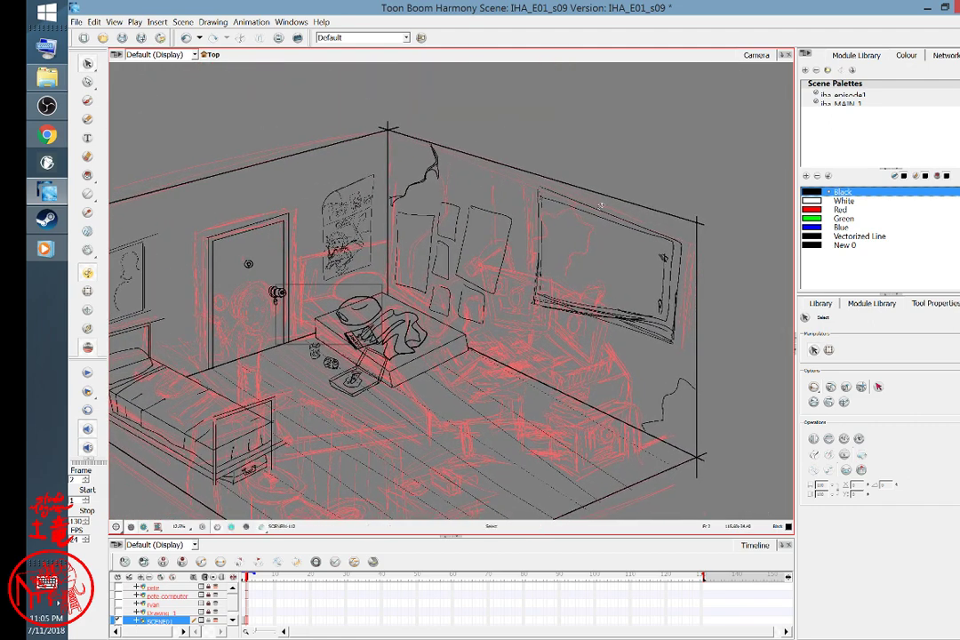
mouse_move(606, 208)
mouse_down()
mouse_move(524, 255)
mouse_move(639, 300)
mouse_move(664, 223)
mouse_move(629, 233)
mouse_move(621, 312)
mouse_up()
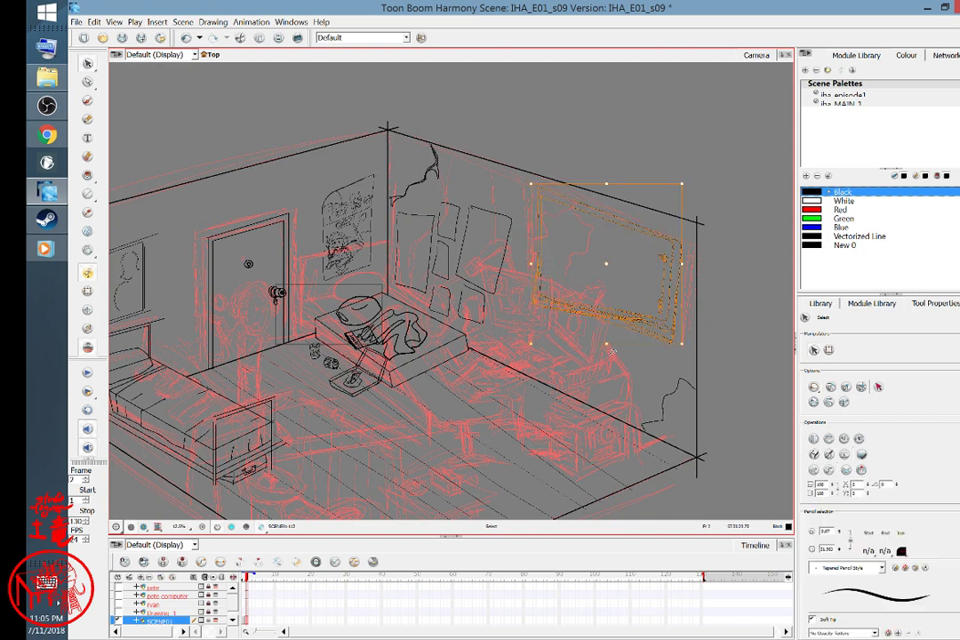
key(Delete)
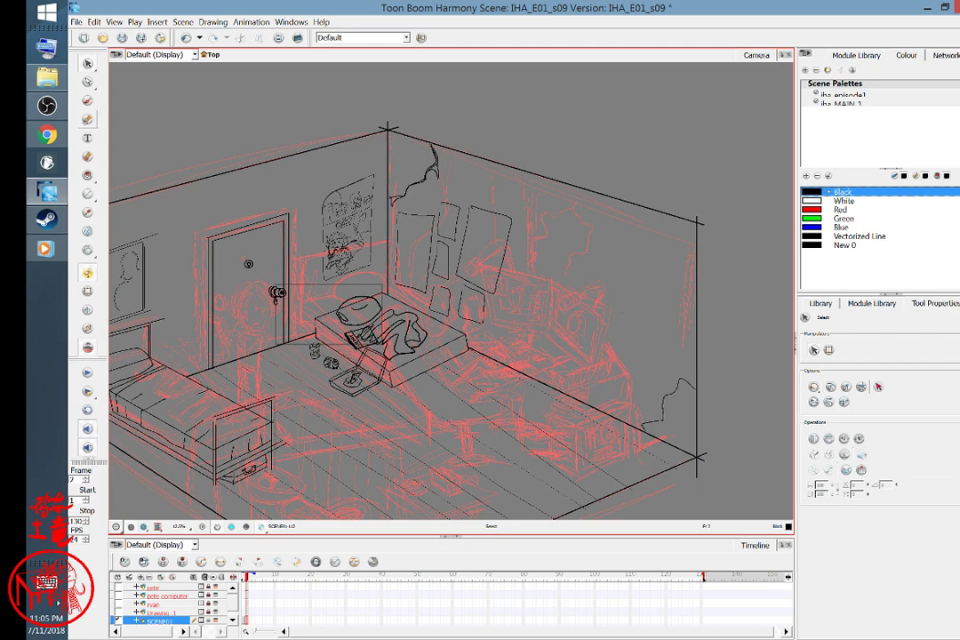
- Try to draw the new window's left edge freehand with the Pencil tool
key(alt+/)
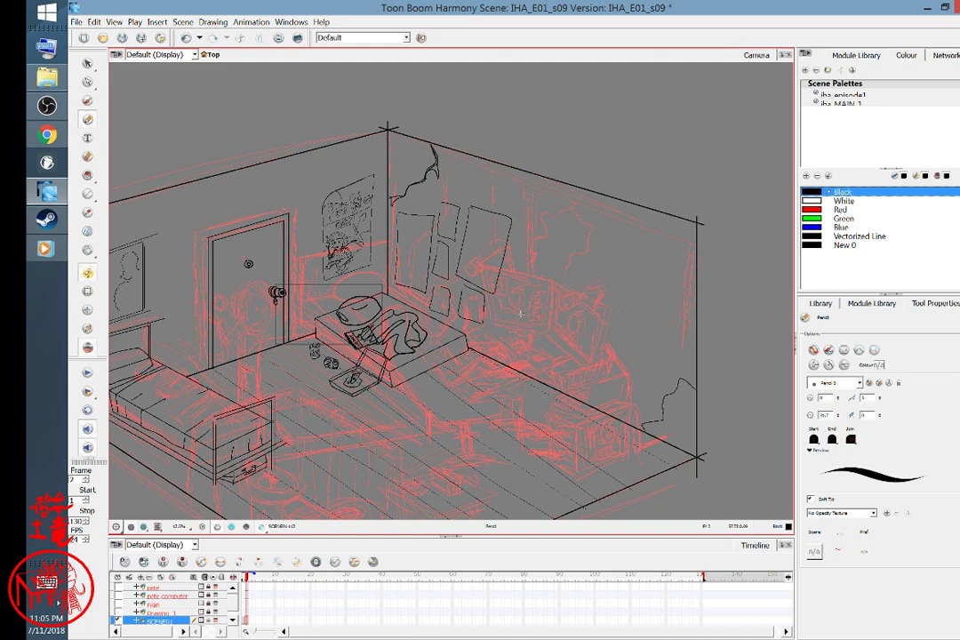
drag(533, 225, 526, 311)
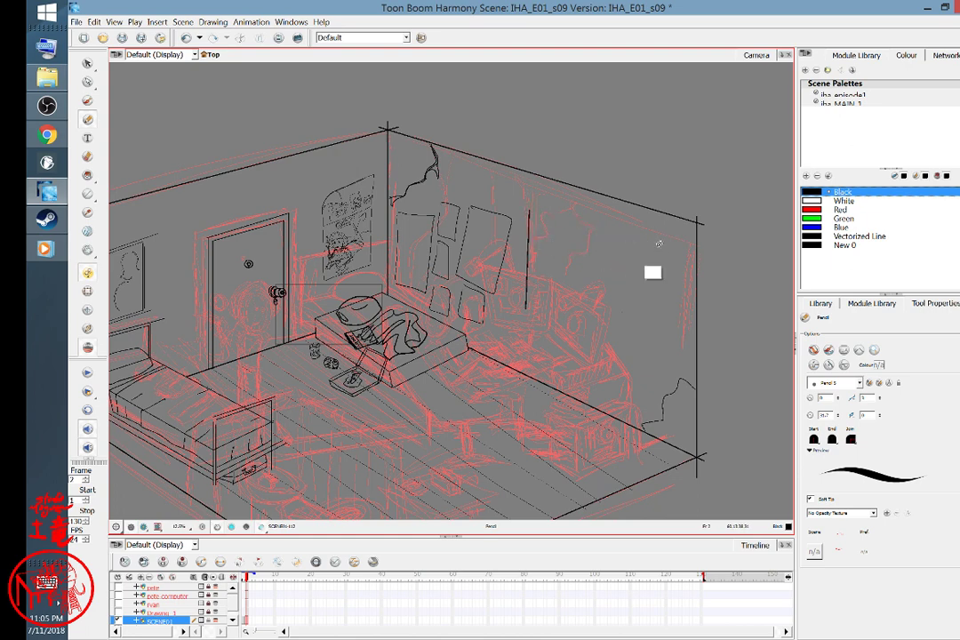
drag(526, 308, 528, 313)
key(ctrl+z)
mouse_move(532, 212)
mouse_down()
mouse_move(535, 285)
mouse_move(523, 315)
mouse_move(531, 314)
mouse_up()
drag(544, 239, 544, 288)
key(ctrl+z)
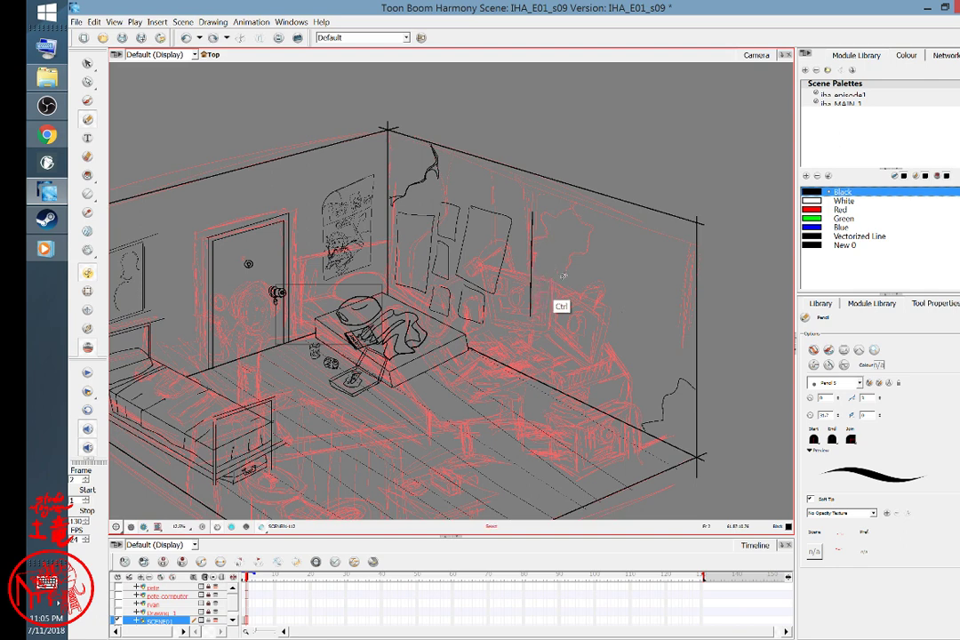
key(ctrl+z)
- Draw a four-sided window on the right-hand wall with the Line tool, including a second parallel set of frame lines
key(alt+6)
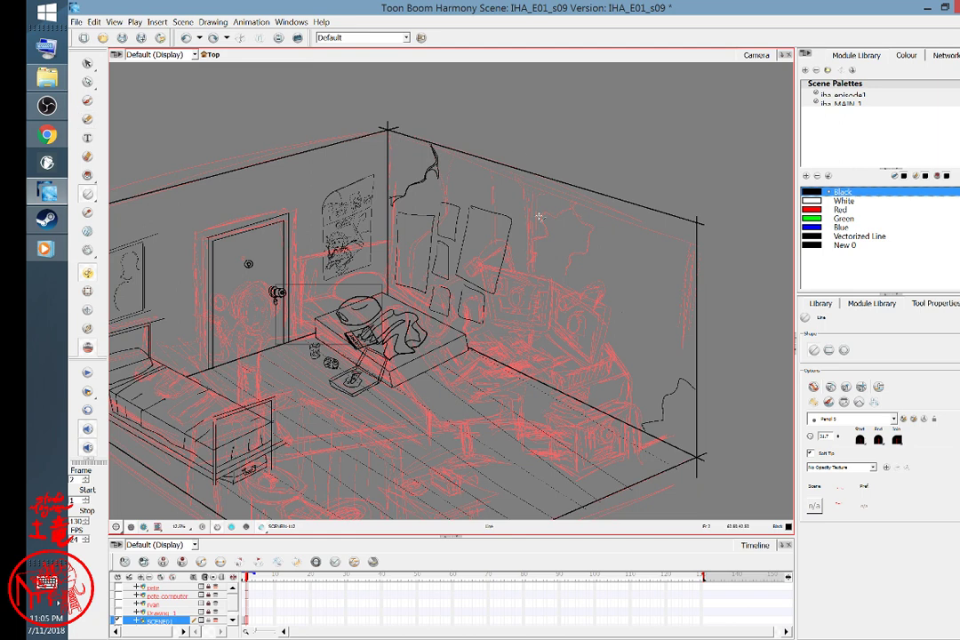
mouse_move(533, 214)
mouse_down()
mouse_move(532, 305)
mouse_move(532, 277)
mouse_move(622, 237)
mouse_move(653, 245)
mouse_move(643, 241)
mouse_move(632, 334)
mouse_move(645, 335)
mouse_move(646, 245)
mouse_move(641, 335)
mouse_move(533, 290)
mouse_up()
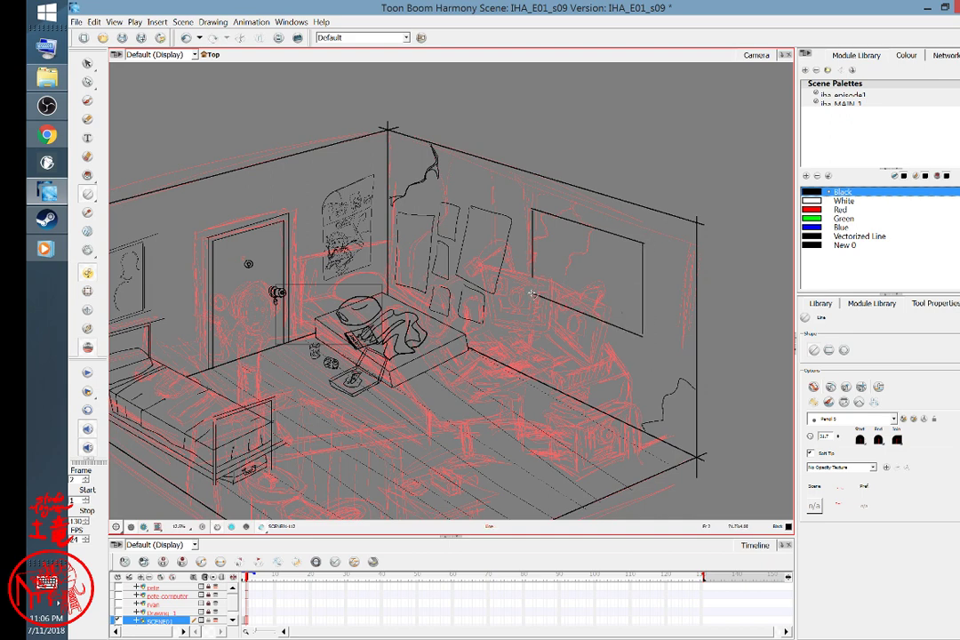
key(space)
mouse_move(608, 438)
mouse_down()
mouse_move(678, 407)
mouse_move(658, 432)
mouse_up()
drag(569, 221, 571, 283)
drag(667, 252, 673, 342)
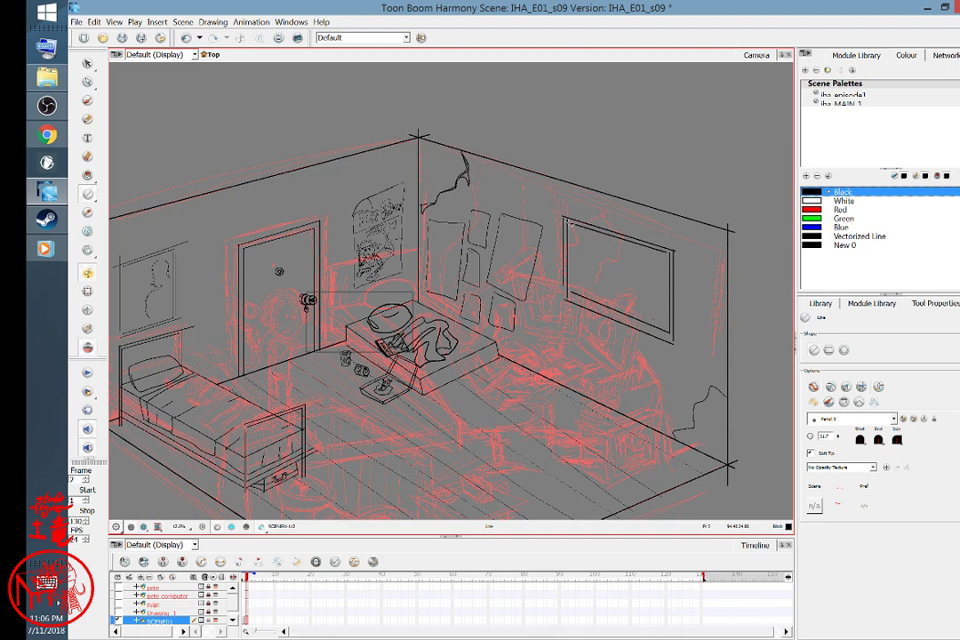
- Try to sketch a sprawled body outline on the floor in front of the mattress with the Pencil tool
mouse_move(686, 384)
mouse_down()
mouse_move(690, 365)
mouse_move(721, 340)
mouse_move(649, 337)
mouse_move(689, 343)
mouse_move(623, 305)
mouse_up()
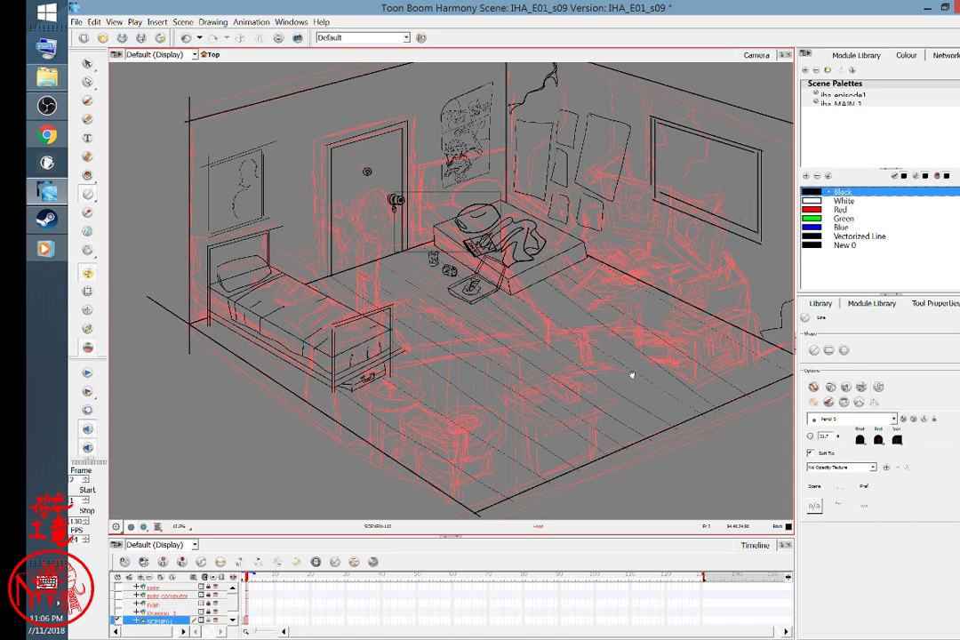
drag(619, 387, 504, 417)
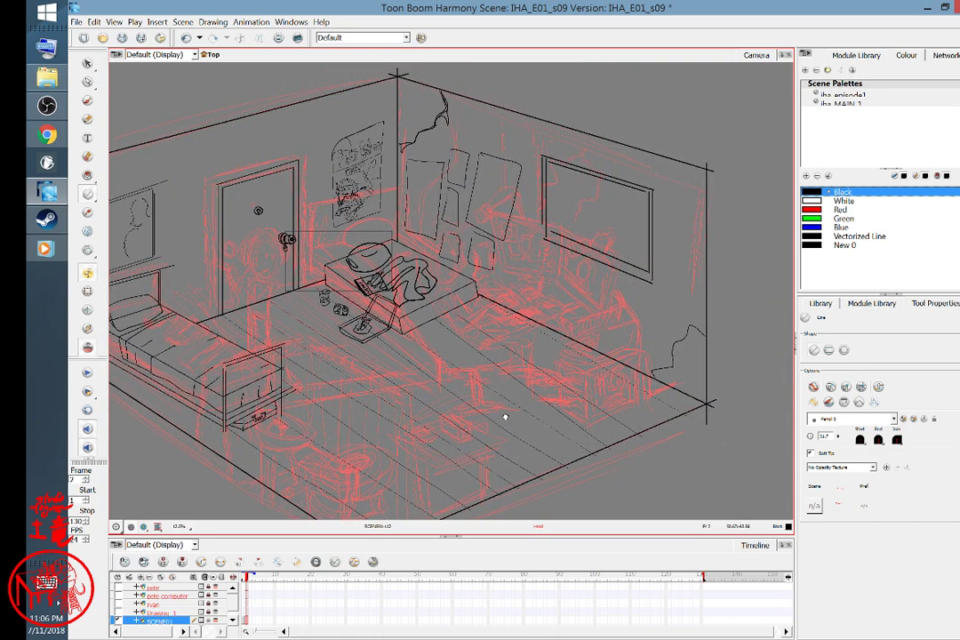
mouse_move(566, 417)
mouse_down()
mouse_move(551, 376)
mouse_move(548, 389)
mouse_up()
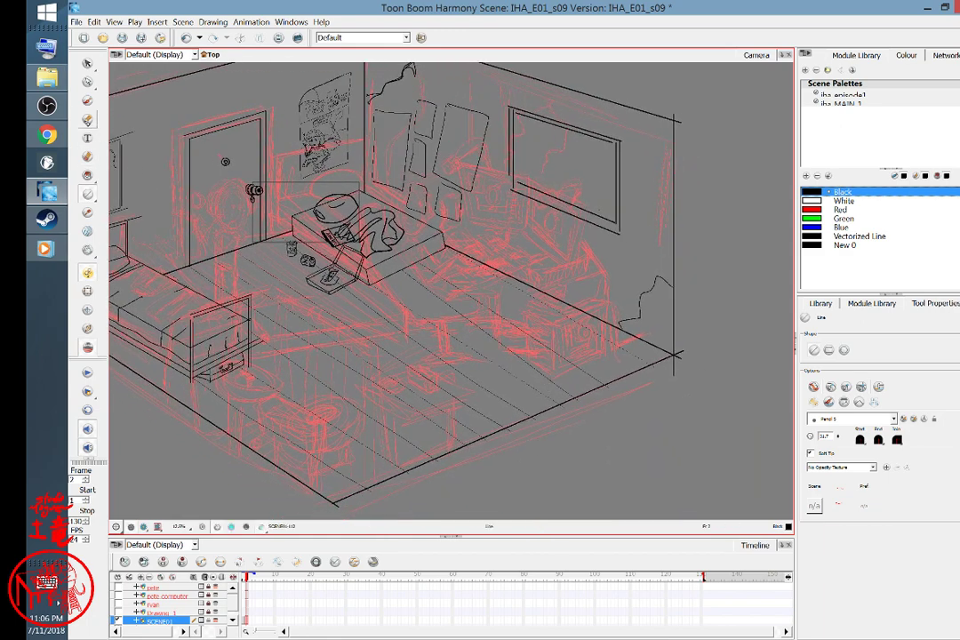
click(87, 120)
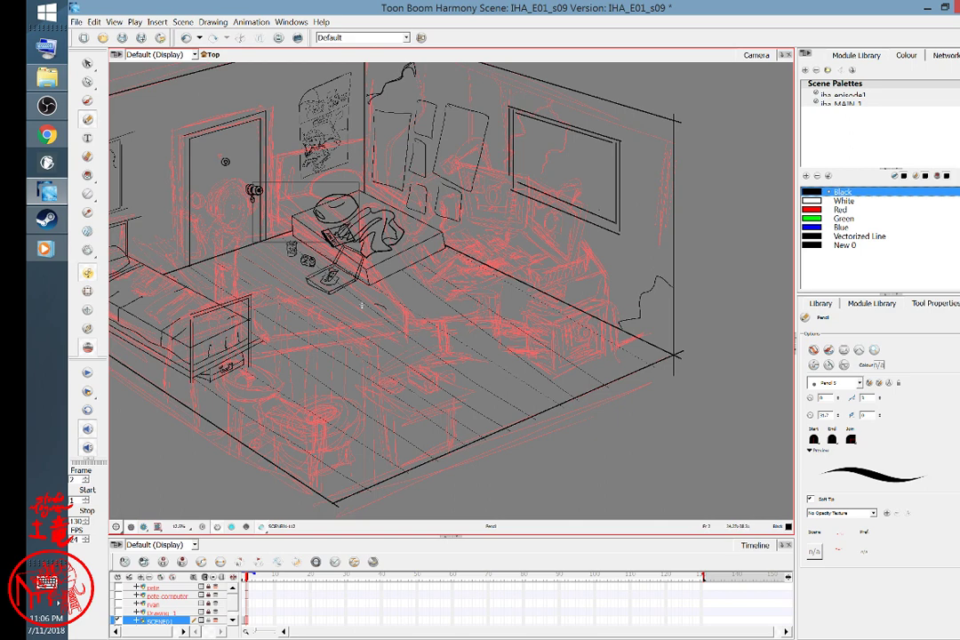
key(ctrl+z)
mouse_move(357, 347)
mouse_down()
mouse_move(318, 347)
mouse_move(361, 375)
mouse_move(389, 358)
mouse_up()
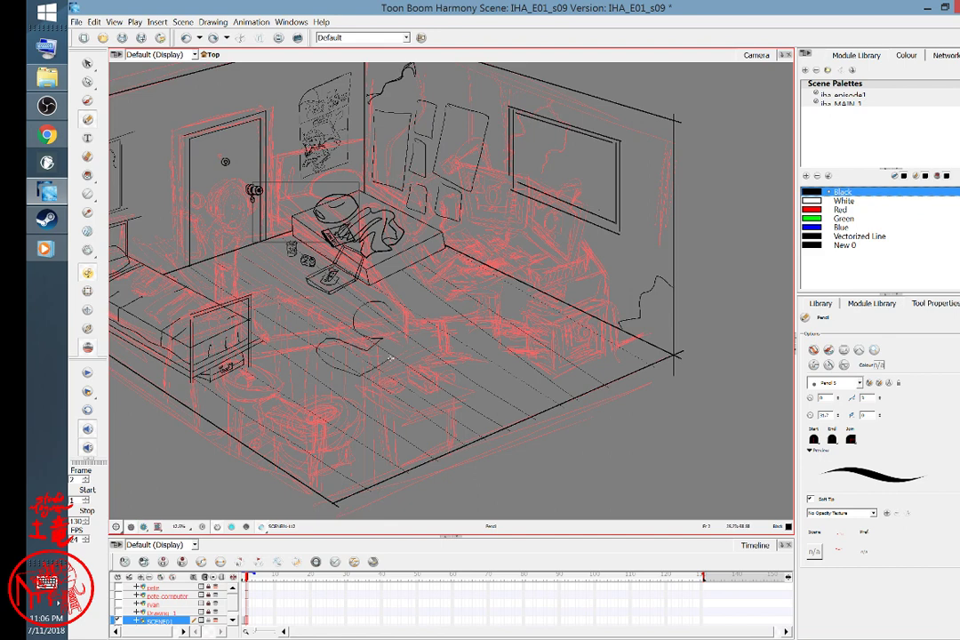
key(ctrl+z)
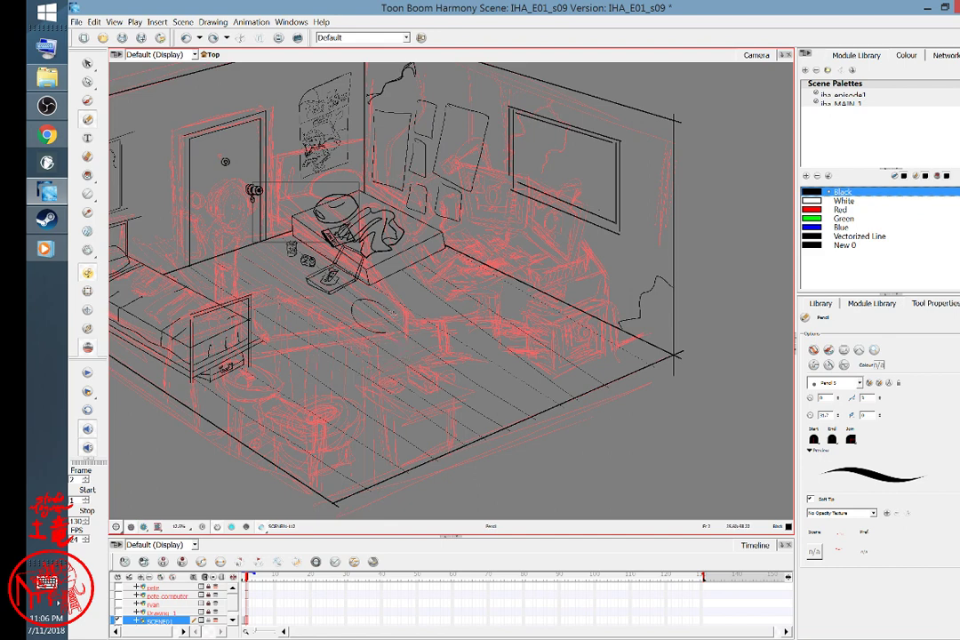
mouse_move(391, 316)
mouse_down()
mouse_move(323, 327)
mouse_move(419, 378)
mouse_move(416, 413)
mouse_move(434, 442)
mouse_move(509, 380)
mouse_move(454, 362)
mouse_move(420, 311)
mouse_up()
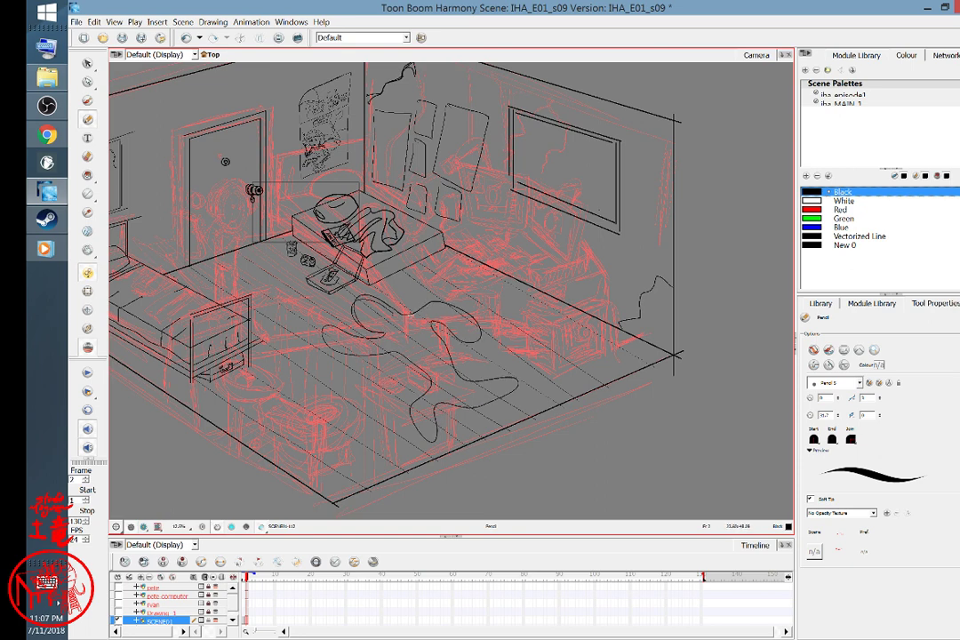
key(ctrl+z)
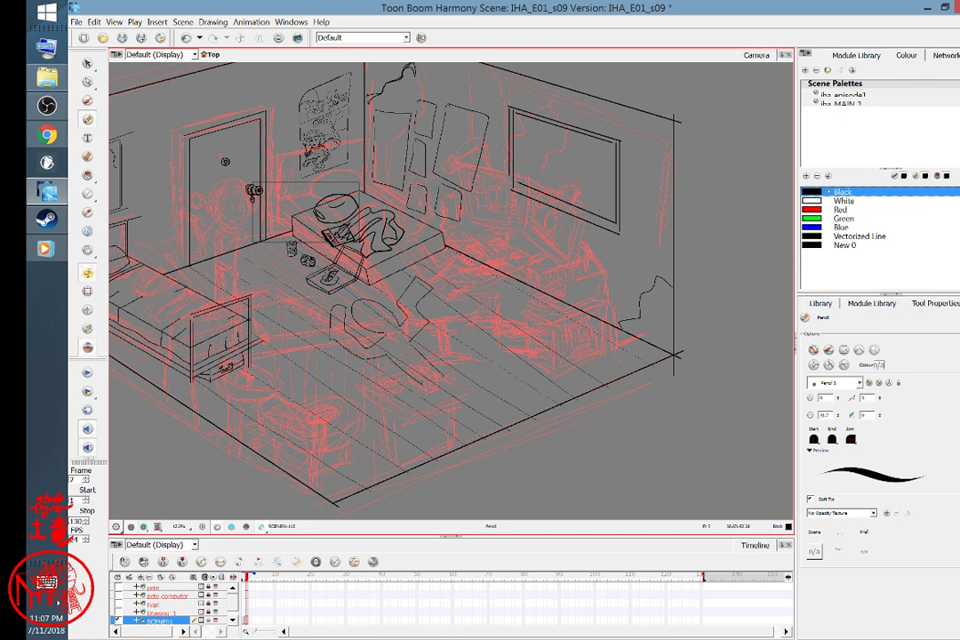
mouse_move(408, 406)
mouse_down()
mouse_move(466, 415)
mouse_move(520, 389)
mouse_move(542, 363)
mouse_move(446, 381)
mouse_up()
drag(525, 344, 546, 359)
- Select the Vectorized Line colour and undo the body outline strokes on the floor
click(858, 236)
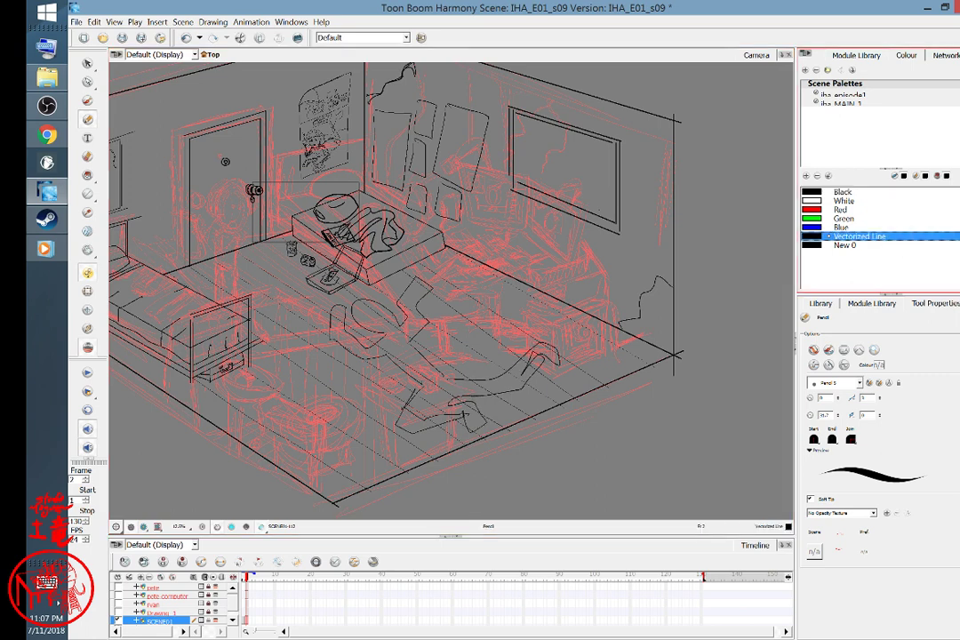
key(ctrl+z)
key(ctrl+z)
key(ctrl+z)
key(ctrl+z)
key(ctrl+z)
key(ctrl+z)
key(ctrl+z)
key(ctrl+z)
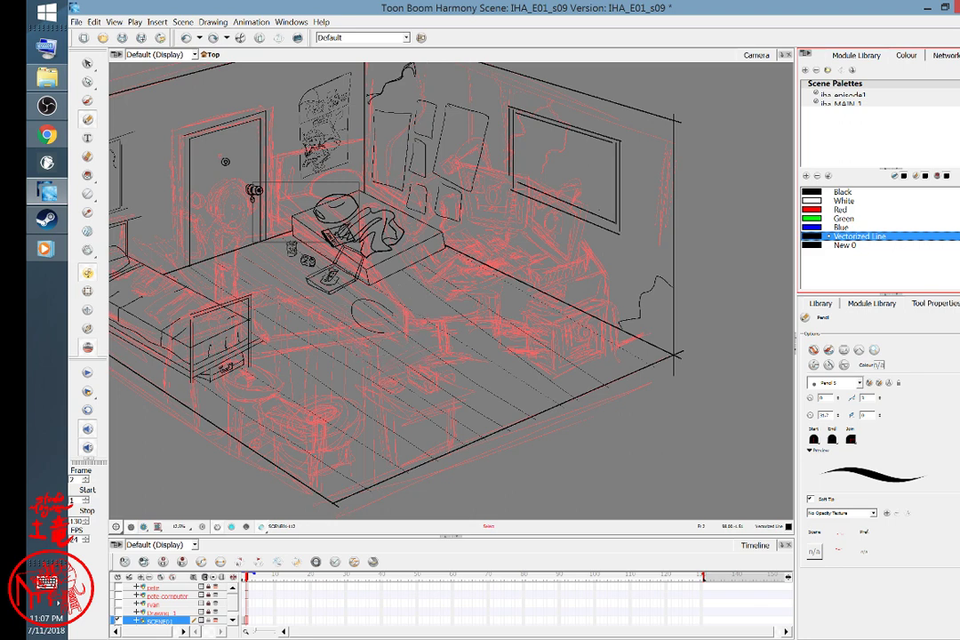
- Try other starting poses for the body outline, with a head and shoulders near the middle of the floor
mouse_move(401, 301)
mouse_down()
mouse_move(414, 341)
mouse_move(402, 300)
mouse_up()
drag(392, 346, 411, 350)
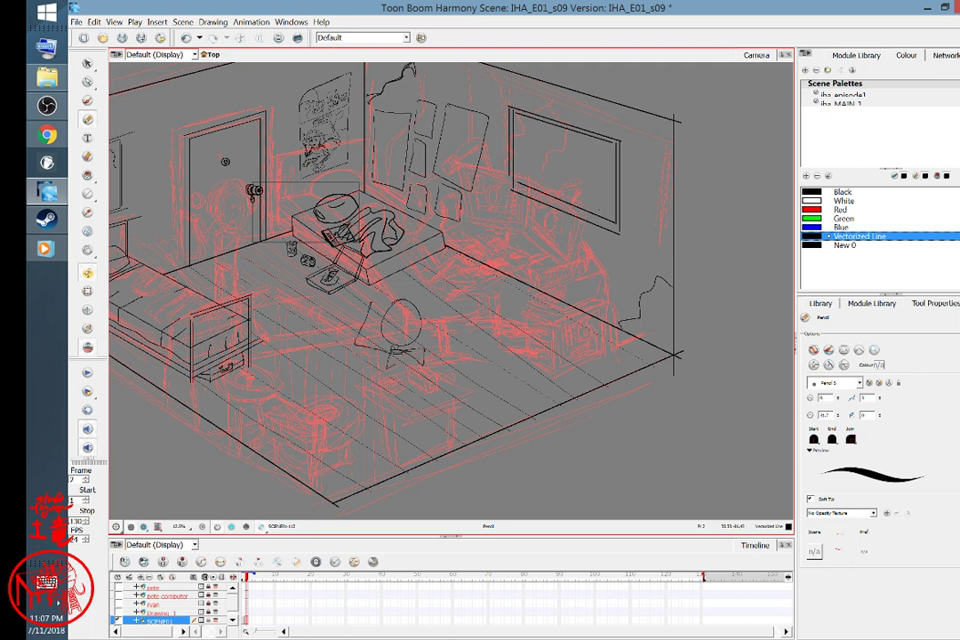
key(ctrl+z)
key(ctrl+z)
key(ctrl+z)
key(ctrl+z)
key(ctrl+z)
mouse_move(385, 303)
mouse_down()
mouse_move(420, 311)
mouse_move(418, 338)
mouse_move(463, 314)
mouse_move(476, 322)
mouse_move(427, 359)
mouse_move(388, 416)
mouse_up()
key(ctrl+z)
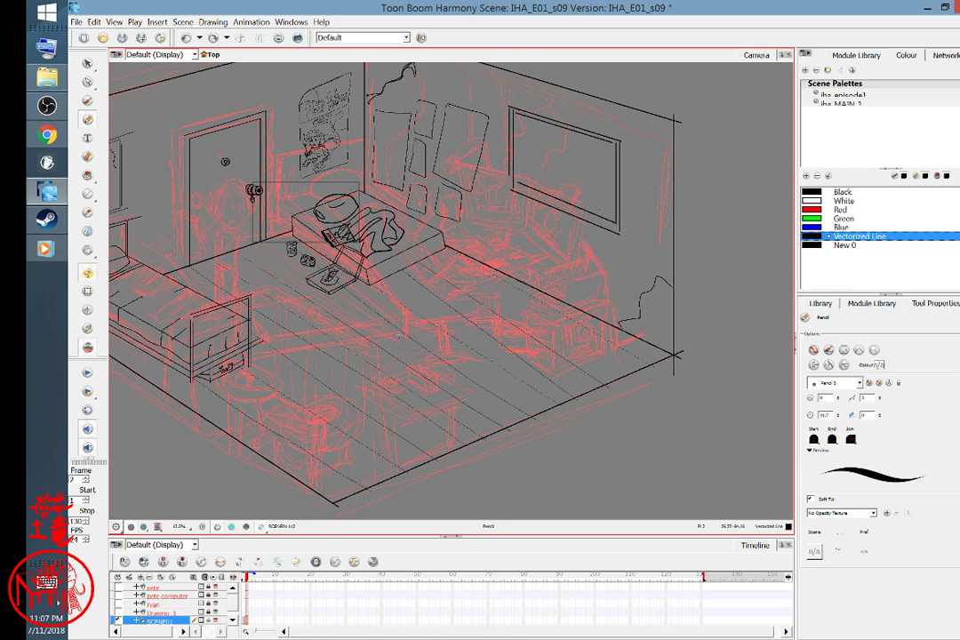
mouse_move(382, 320)
mouse_down()
mouse_move(414, 290)
mouse_move(418, 323)
mouse_up()
key(ctrl+z)
key(ctrl+z)
- Sketch a body outline across the floorboards with a round head, bent arms and spread legs
mouse_move(386, 330)
mouse_down()
mouse_move(354, 326)
mouse_move(374, 291)
mouse_up()
mouse_move(415, 331)
mouse_down()
mouse_move(448, 347)
mouse_move(437, 389)
mouse_move(407, 353)
mouse_move(392, 380)
mouse_move(355, 388)
mouse_move(387, 405)
mouse_move(404, 454)
mouse_move(348, 441)
mouse_move(308, 415)
mouse_move(299, 437)
mouse_move(357, 386)
mouse_up()
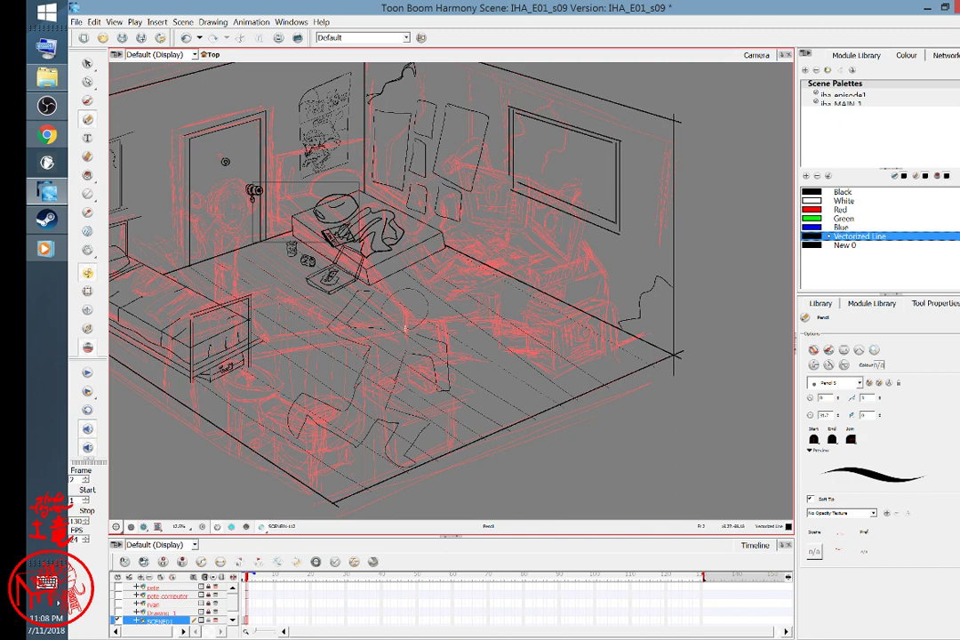
key(space)
mouse_move(569, 412)
mouse_down()
mouse_move(689, 417)
mouse_move(675, 412)
mouse_up()
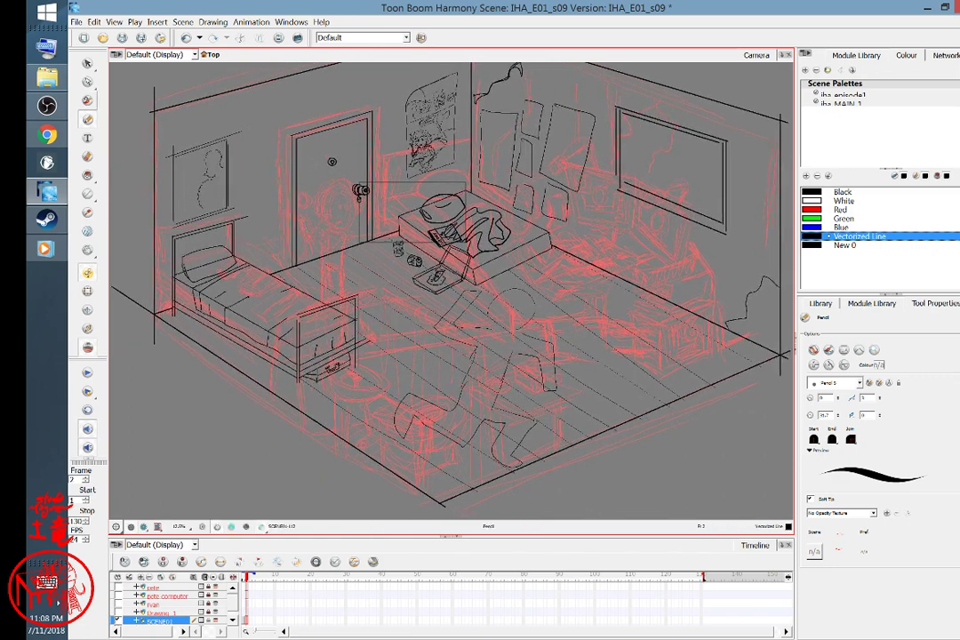
click(88, 64)
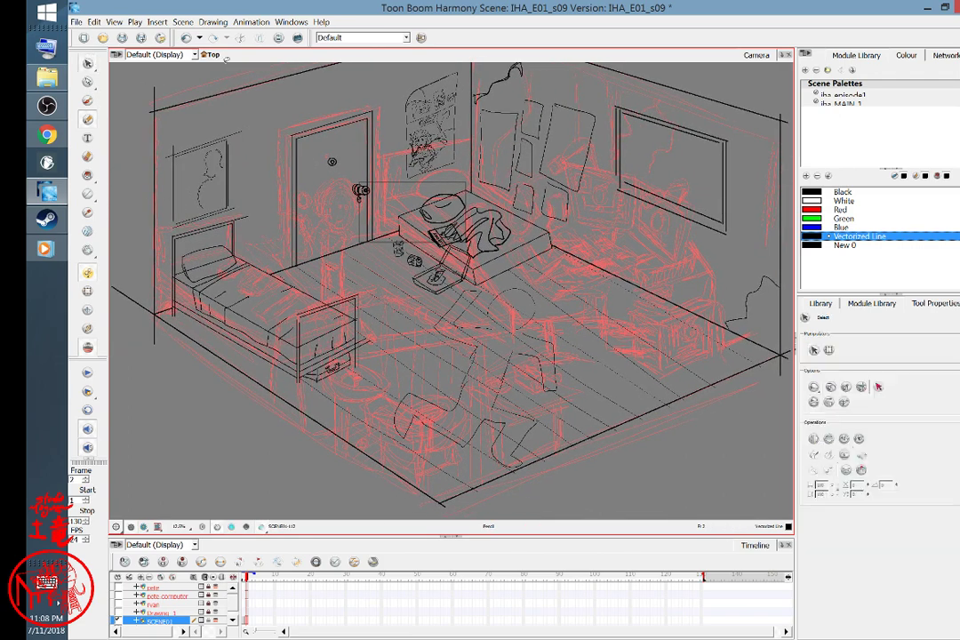
click(501, 282)
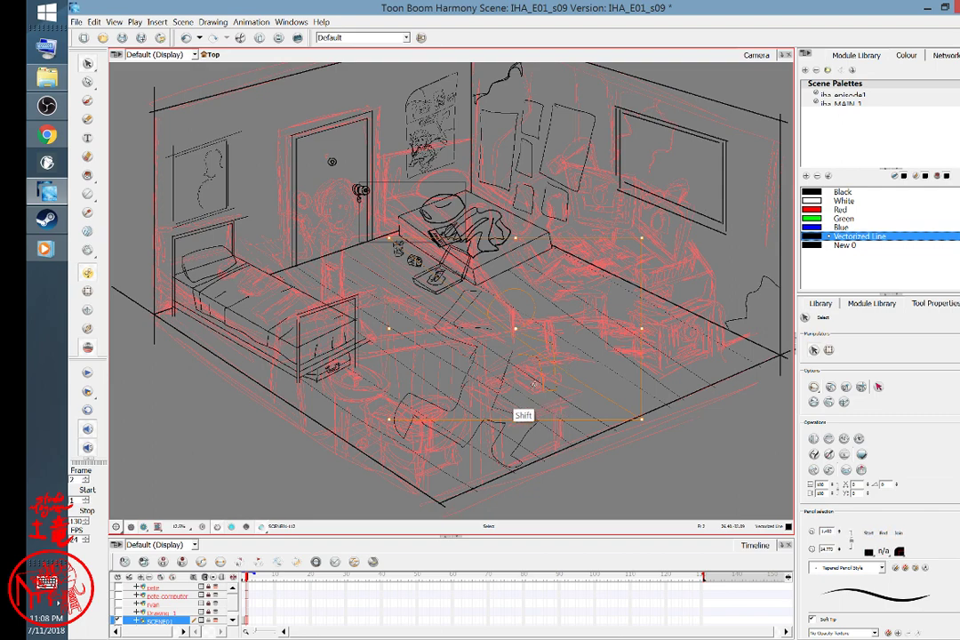
key(ctrl+z)
key(ctrl+z)
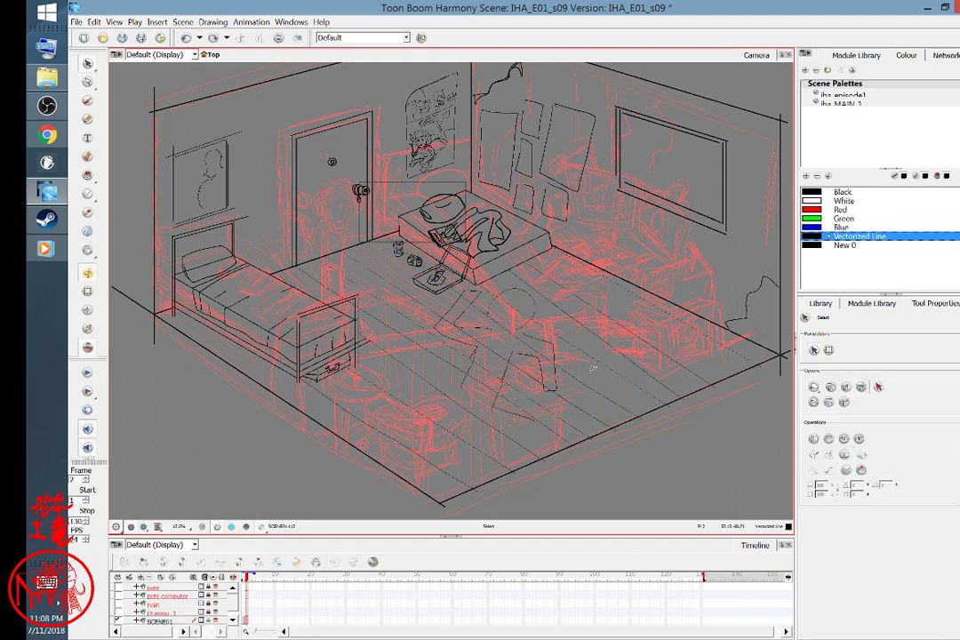
key(ctrl+shift+z)
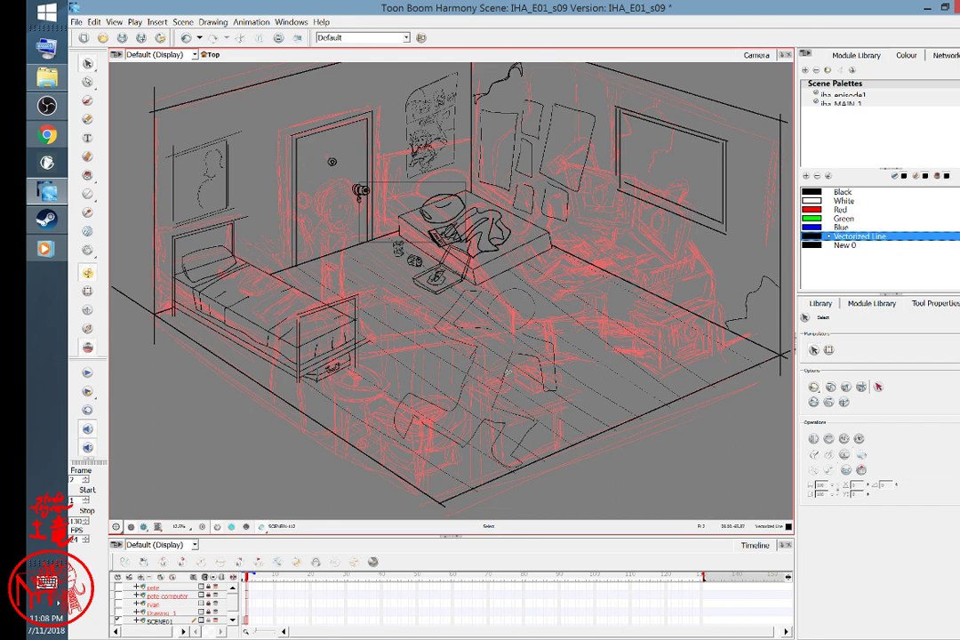
click(508, 372)
shift+click(532, 359)
shift+click(532, 321)
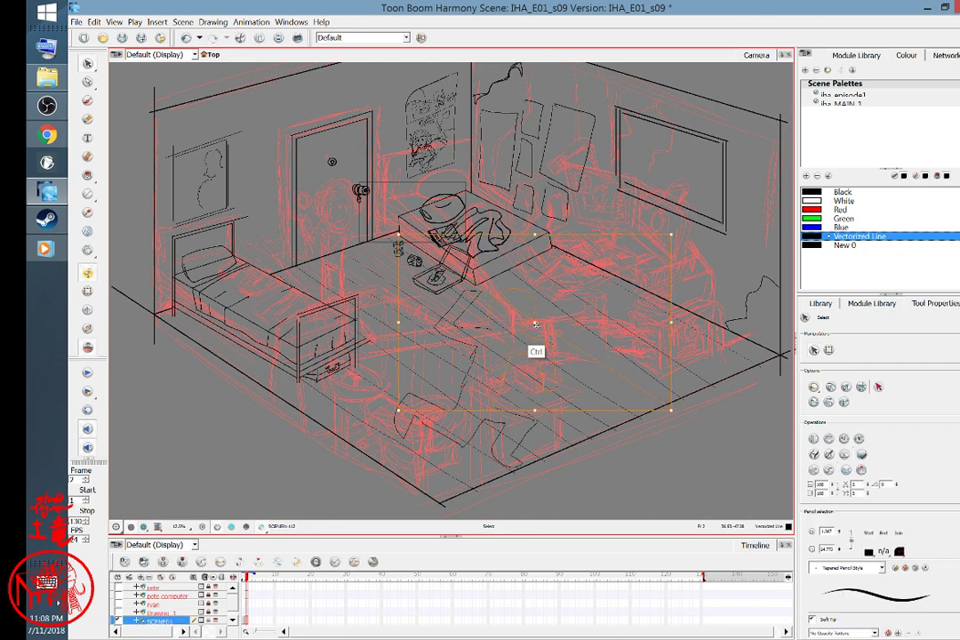
- Select all strokes of the body outline on the floor and scale the figure down towards the mattress
click(548, 318)
shift+click(539, 298)
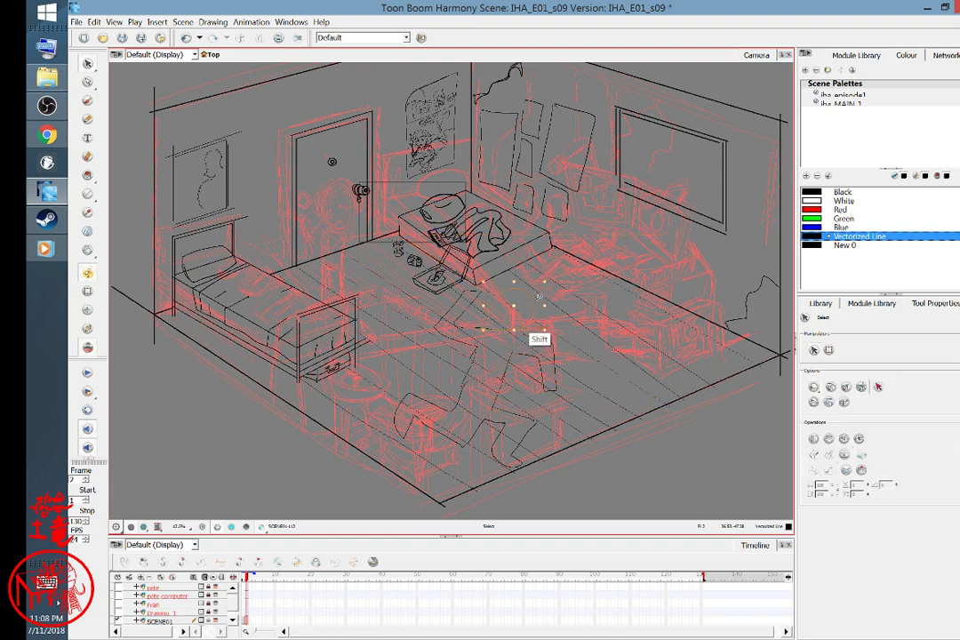
shift+click(518, 353)
shift+click(459, 310)
shift+click(473, 382)
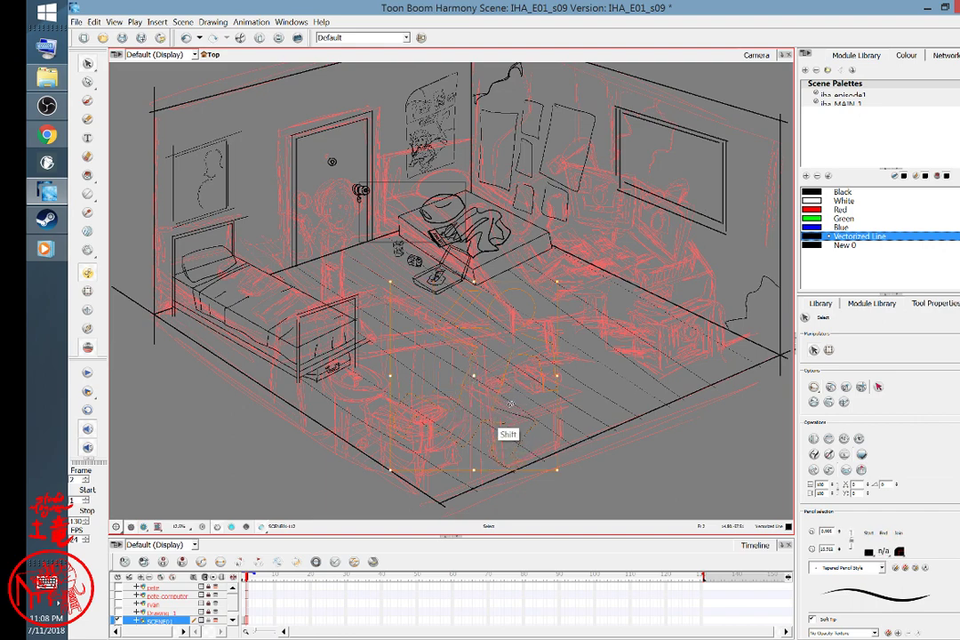
shift+click(547, 453)
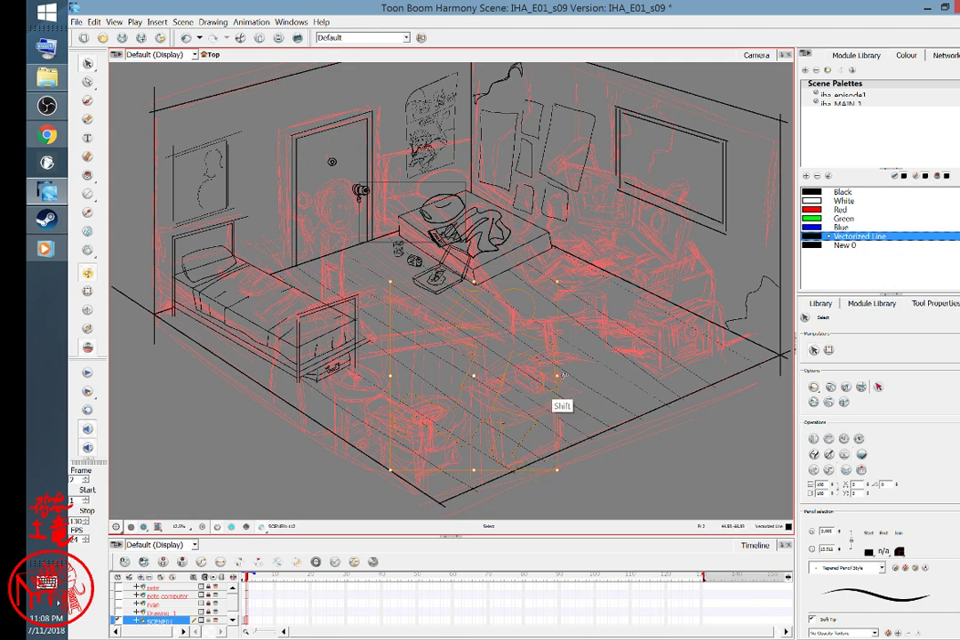
drag(558, 468, 531, 404)
key(Escape)
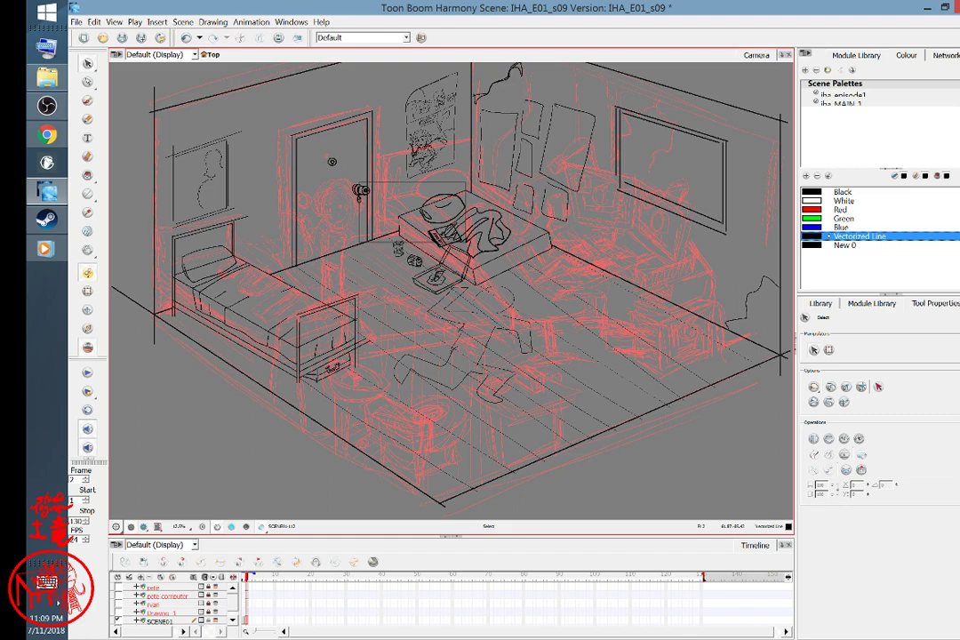
- Draw a pointed shark head outline rising from the lower edge of the tall poster beside the wall corner with the Pencil tool
key(space)
mouse_move(587, 432)
mouse_down()
mouse_move(628, 416)
mouse_move(679, 452)
mouse_move(624, 480)
mouse_move(527, 485)
mouse_move(593, 449)
mouse_move(623, 451)
mouse_move(634, 441)
mouse_move(638, 467)
mouse_move(594, 441)
mouse_up()
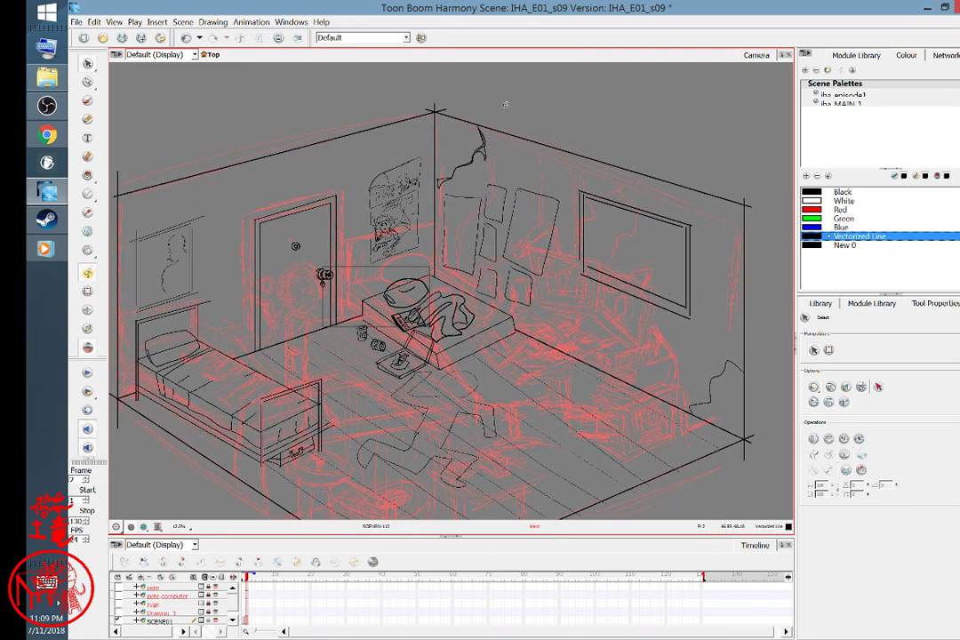
key(2)
key(2)
key(2)
key(2)
key(2)
drag(486, 167, 434, 436)
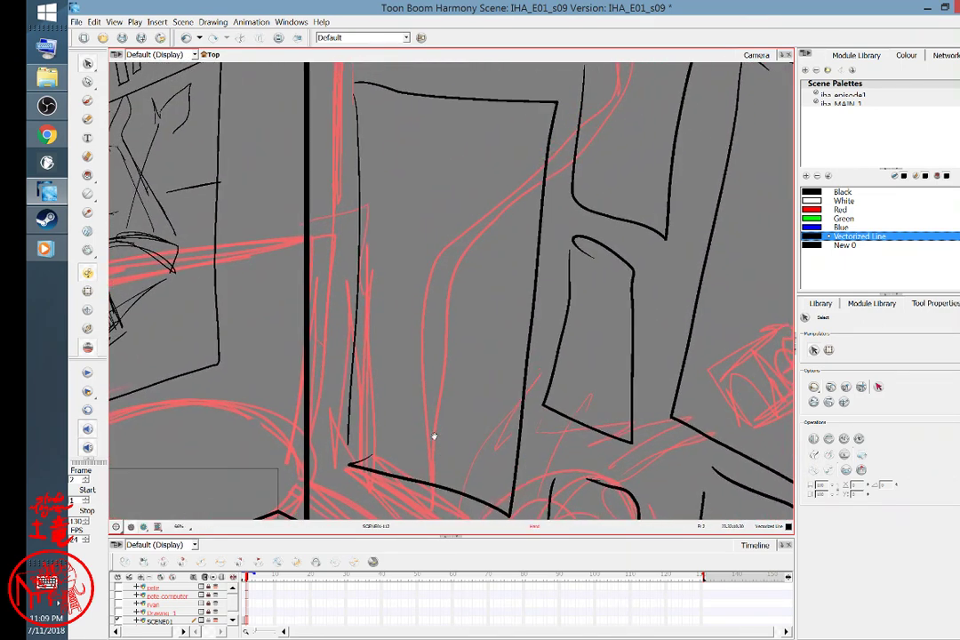
click(87, 120)
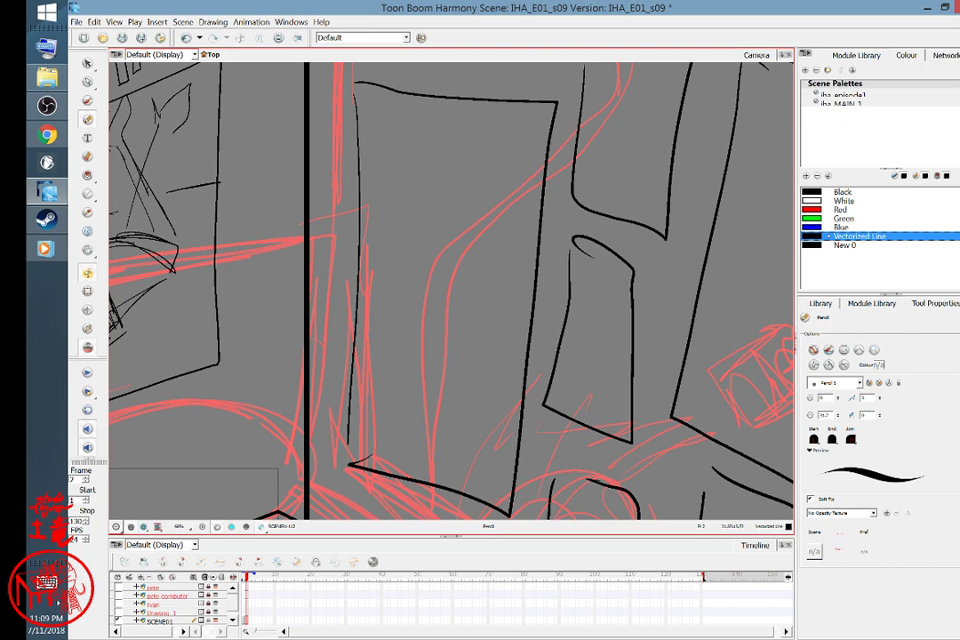
mouse_move(373, 462)
mouse_down()
mouse_move(411, 245)
mouse_move(455, 282)
mouse_move(476, 497)
mouse_up()
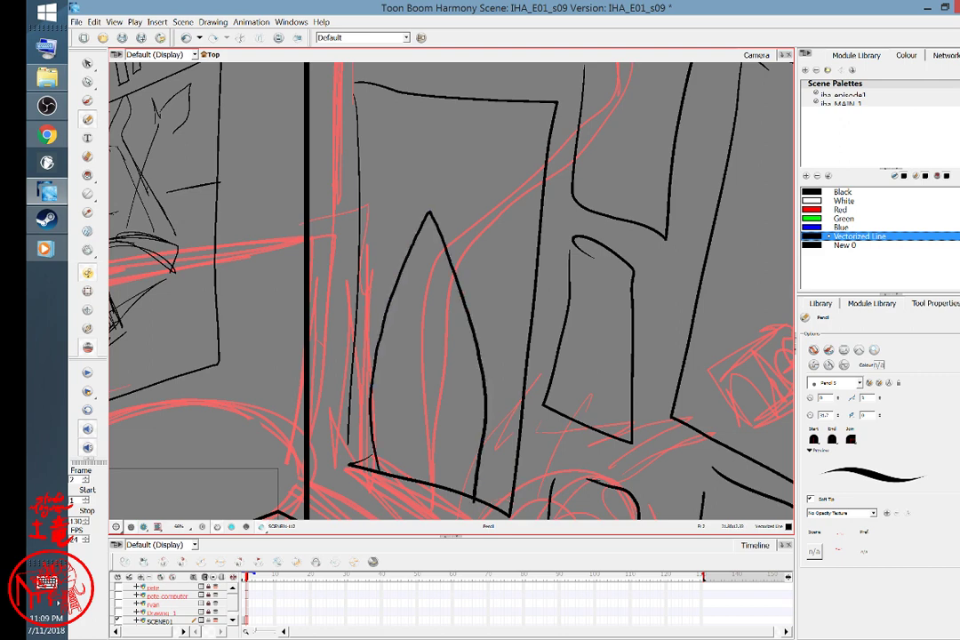
- Add a jagged-toothed mouth and two side eyes to the shark, plus a wavy waterline along the poster's upper edge
mouse_move(392, 425)
mouse_down()
mouse_move(402, 337)
mouse_move(453, 374)
mouse_move(440, 395)
mouse_move(394, 425)
mouse_move(396, 383)
mouse_move(426, 325)
mouse_move(449, 351)
mouse_move(456, 400)
mouse_up()
mouse_move(398, 402)
mouse_down()
mouse_move(418, 382)
mouse_move(453, 384)
mouse_up()
drag(376, 359, 374, 380)
drag(479, 363, 477, 385)
drag(361, 107, 553, 108)
mouse_move(478, 117)
mouse_down()
mouse_move(488, 120)
mouse_move(471, 125)
mouse_up()
mouse_move(472, 117)
mouse_down()
mouse_move(503, 116)
mouse_move(433, 114)
mouse_move(444, 114)
mouse_up()
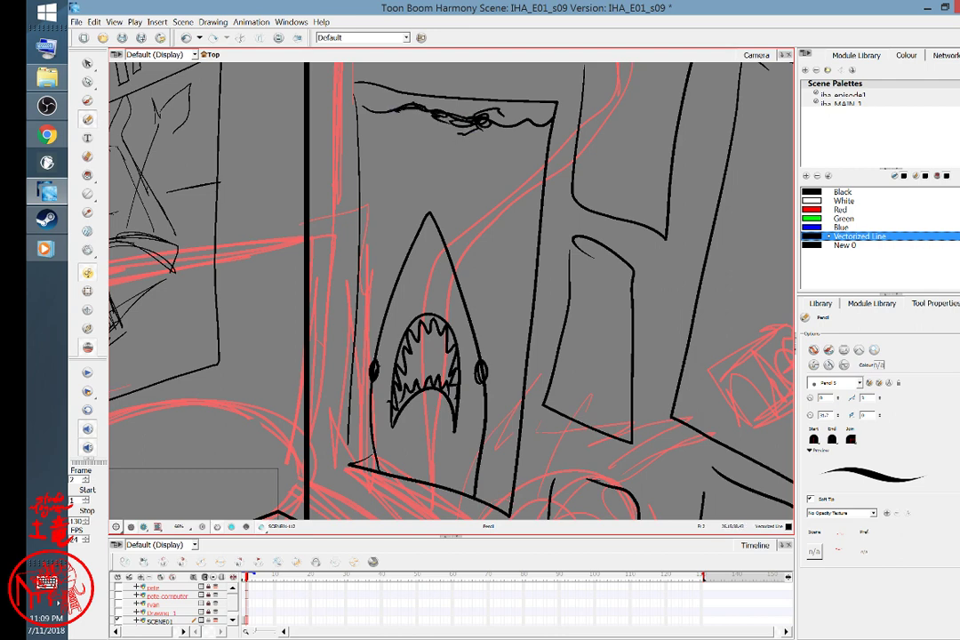
- Draw a small figure holding up a long sword in the middle of the largest poster on the window wall
key(space)
mouse_move(684, 365)
mouse_down()
mouse_move(675, 366)
mouse_move(739, 358)
mouse_up()
mouse_move(649, 390)
mouse_down()
mouse_move(685, 398)
mouse_move(728, 428)
mouse_up()
scroll(727, 428, right, 10)
drag(530, 382, 608, 408)
scroll(609, 408, up, 3)
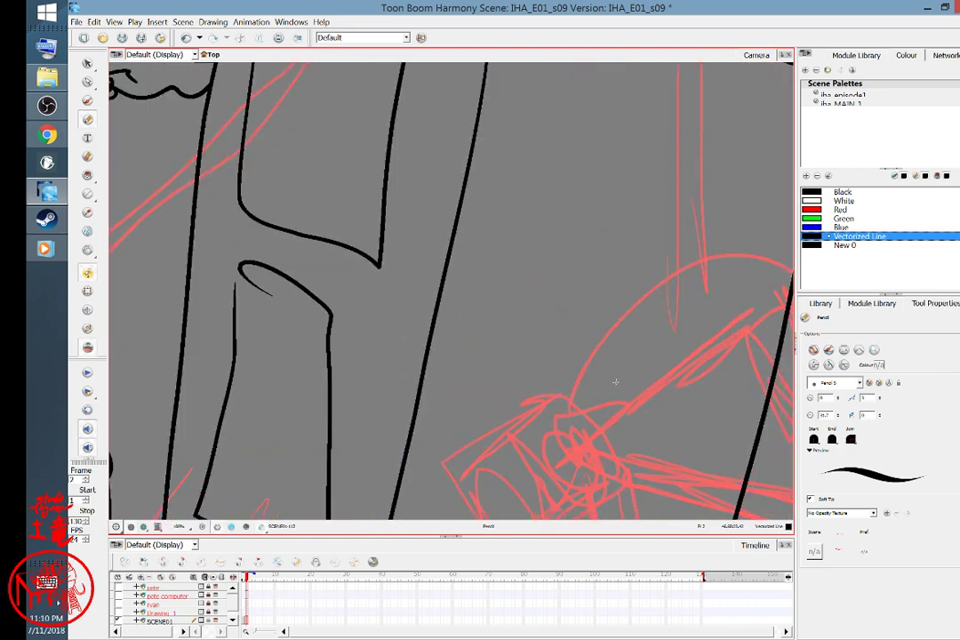
scroll(615, 382, down, 6)
scroll(615, 382, down, 3)
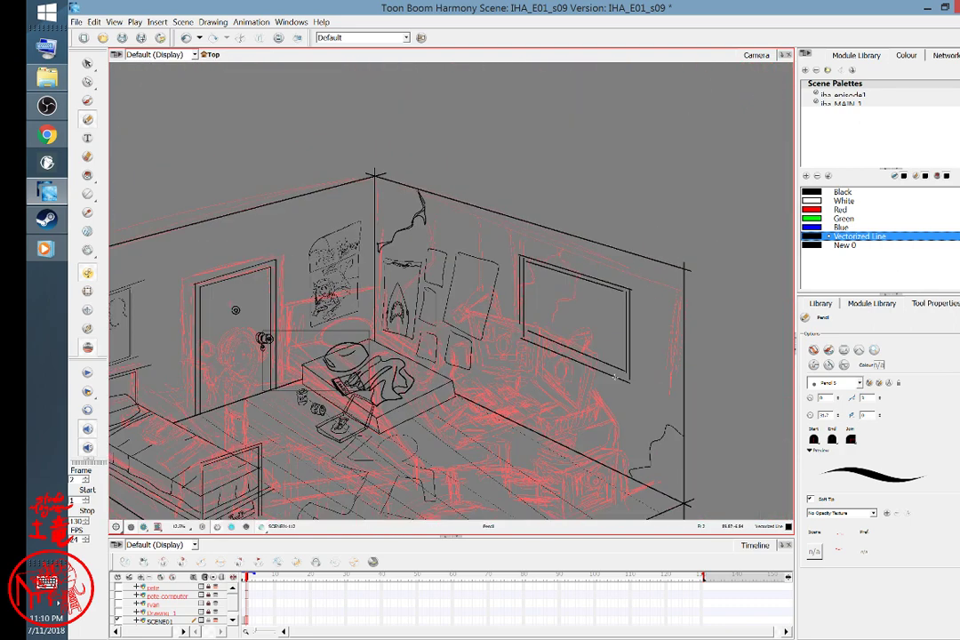
scroll(614, 377, up, 5)
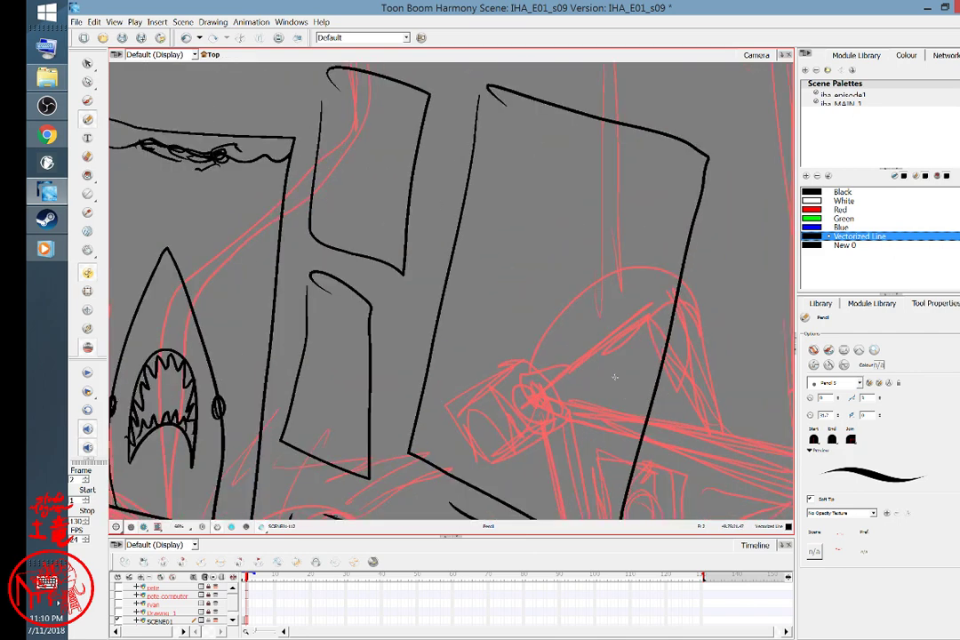
mouse_move(589, 278)
mouse_down()
mouse_move(592, 286)
mouse_move(620, 128)
mouse_up()
mouse_move(580, 250)
mouse_down()
mouse_move(607, 267)
mouse_move(595, 259)
mouse_move(575, 319)
mouse_move(583, 302)
mouse_move(597, 328)
mouse_move(569, 322)
mouse_move(594, 311)
mouse_move(566, 280)
mouse_move(571, 308)
mouse_move(537, 325)
mouse_up()
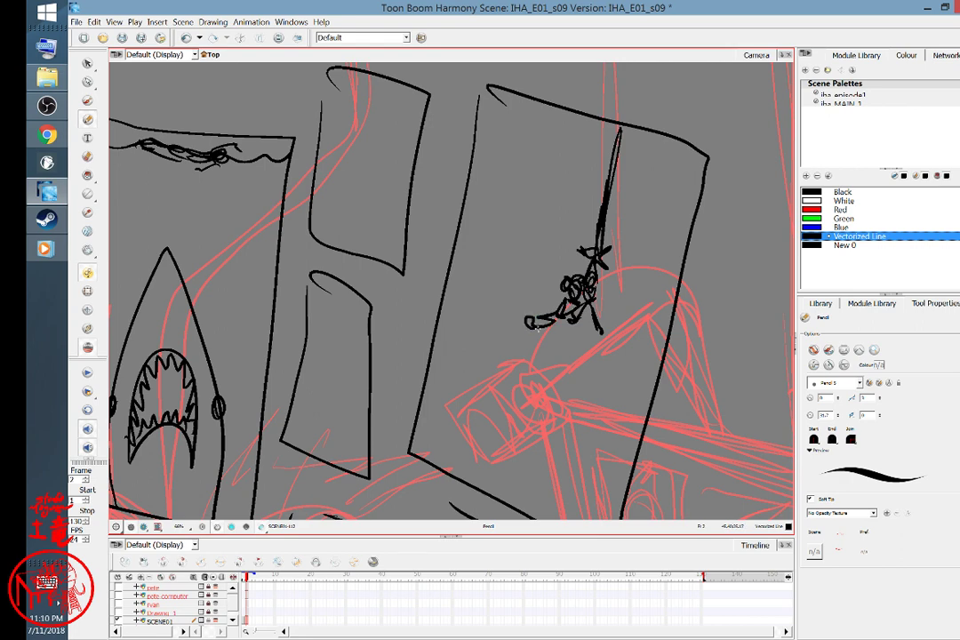
- Draw a masked face with dark eyes, a ribbed mouthpiece and long hair in the upper left of the largest poster
mouse_move(530, 167)
mouse_down()
mouse_move(534, 210)
mouse_move(526, 164)
mouse_move(508, 194)
mouse_up()
drag(503, 132, 544, 164)
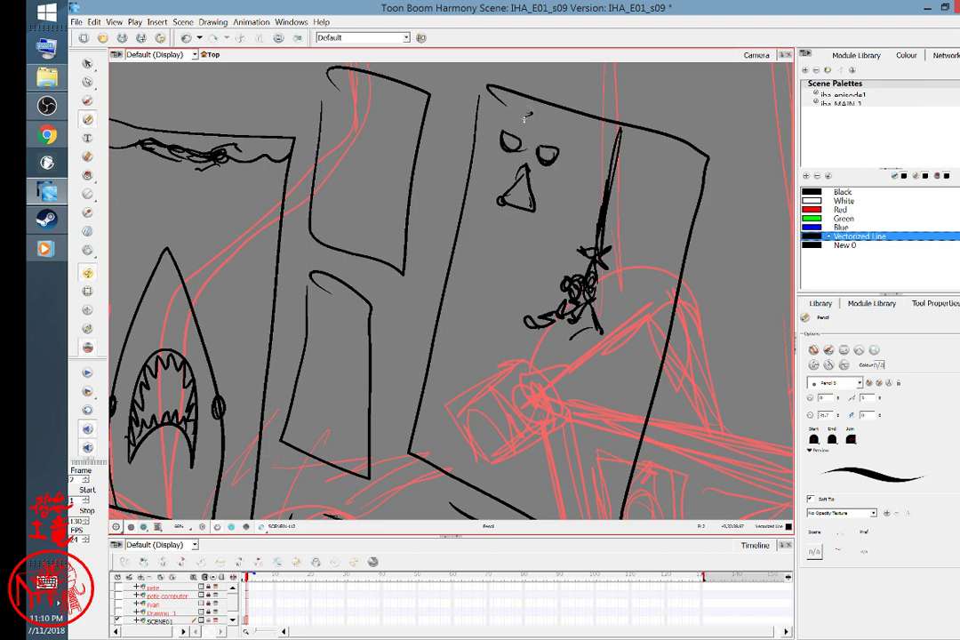
mouse_move(510, 119)
mouse_down()
mouse_move(565, 127)
mouse_move(495, 130)
mouse_move(488, 194)
mouse_up()
mouse_move(555, 123)
mouse_down()
mouse_move(565, 213)
mouse_move(526, 103)
mouse_move(500, 102)
mouse_move(469, 180)
mouse_up()
mouse_move(533, 100)
mouse_down()
mouse_move(582, 116)
mouse_move(572, 220)
mouse_up()
drag(572, 220, 557, 190)
mouse_move(497, 127)
mouse_down()
mouse_move(489, 189)
mouse_move(539, 203)
mouse_move(517, 182)
mouse_move(507, 200)
mouse_move(523, 187)
mouse_move(562, 184)
mouse_up()
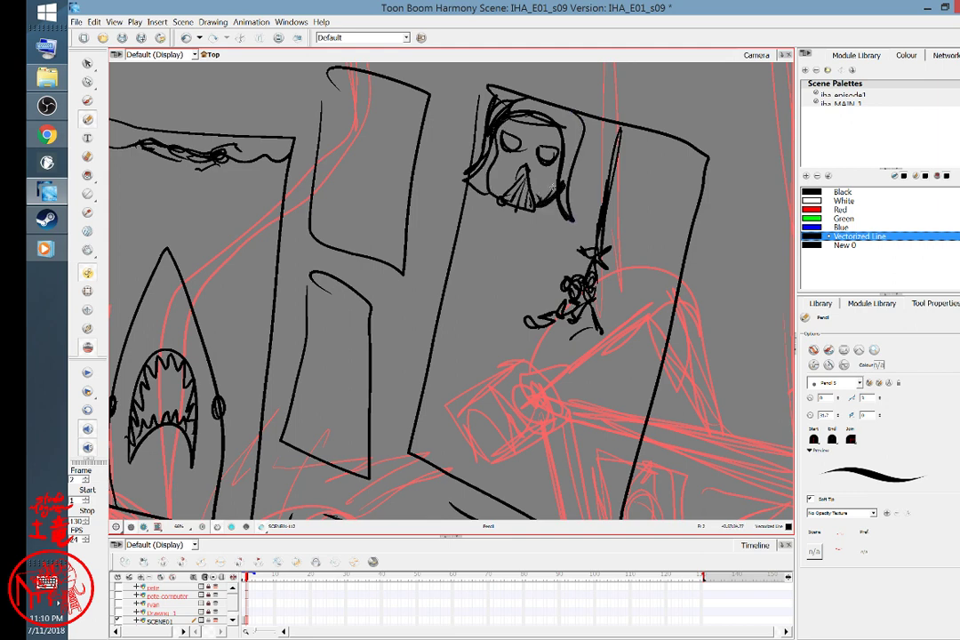
- Add a neck beneath the masked face and curved strokes around the small sword figure
drag(479, 214, 544, 233)
drag(606, 283, 668, 271)
drag(546, 359, 557, 339)
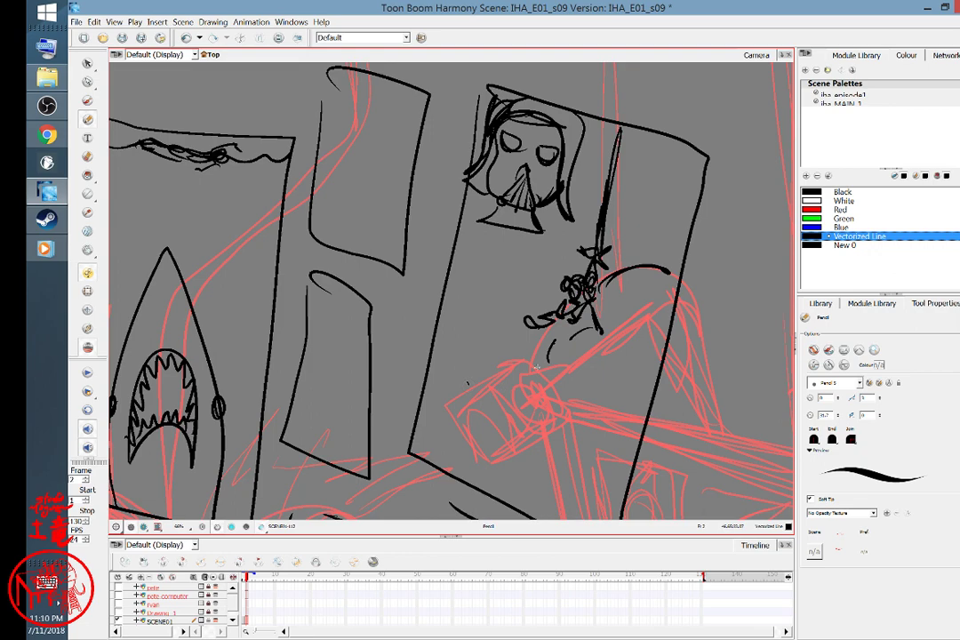
- Examine the overall room line art for areas that still need cleaning up
key(space)
mouse_move(646, 447)
mouse_down()
mouse_move(696, 343)
mouse_move(699, 296)
mouse_move(669, 291)
mouse_up()
key(1)
key(1)
key(1)
key(2)
key(2)
key(1)
key(1)
key(1)
key(space)
drag(601, 413, 503, 377)
drag(459, 408, 438, 398)
drag(503, 424, 559, 381)
mouse_move(465, 404)
mouse_down()
mouse_move(512, 364)
mouse_move(493, 360)
mouse_move(495, 349)
mouse_move(629, 387)
mouse_up()
mouse_move(485, 355)
mouse_down()
mouse_move(603, 418)
mouse_move(599, 384)
mouse_move(674, 422)
mouse_up()
- Erase parts of the headboard line where it crosses the pillow outline, and undo the erasing at the bedpost end
key(2)
key(2)
key(2)
key(2)
drag(193, 343, 596, 312)
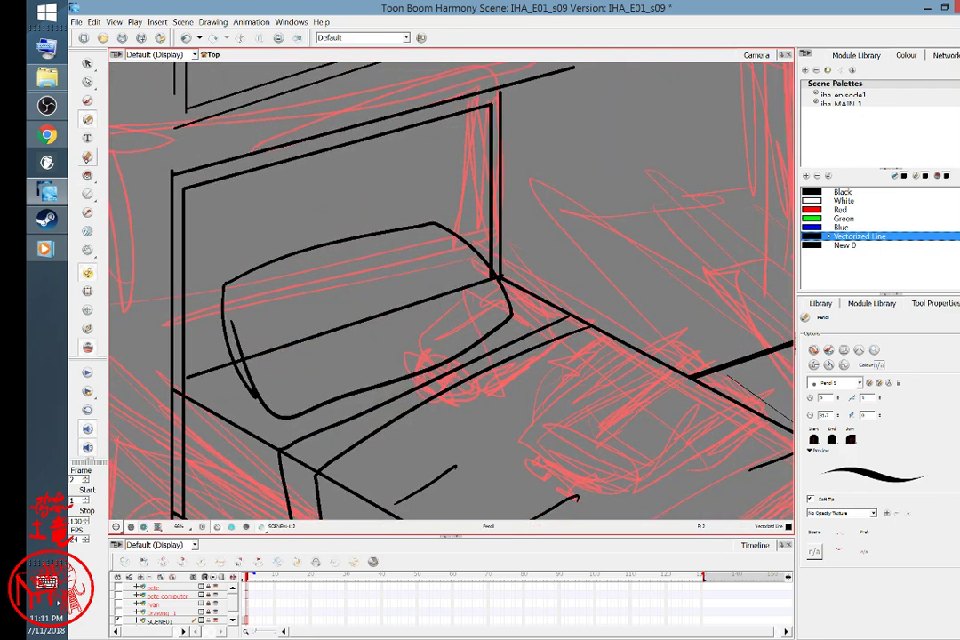
key(alt+e)
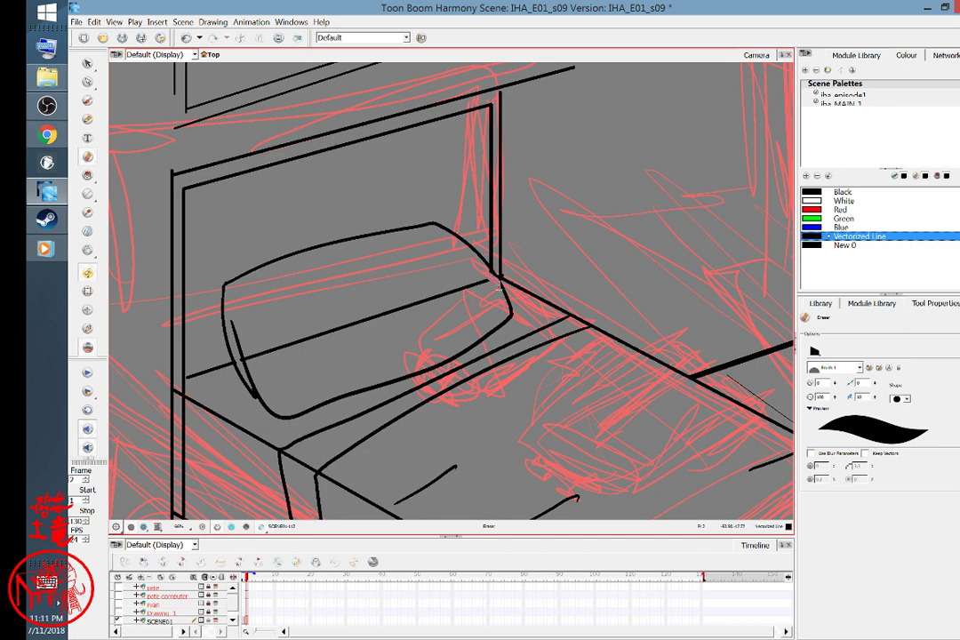
key(ctrl)
key(ctrl+z)
drag(496, 270, 496, 286)
key(ctrl+z)
- Delete the headboard line segment that runs through the pillow
click(87, 62)
click(402, 320)
key(Delete)
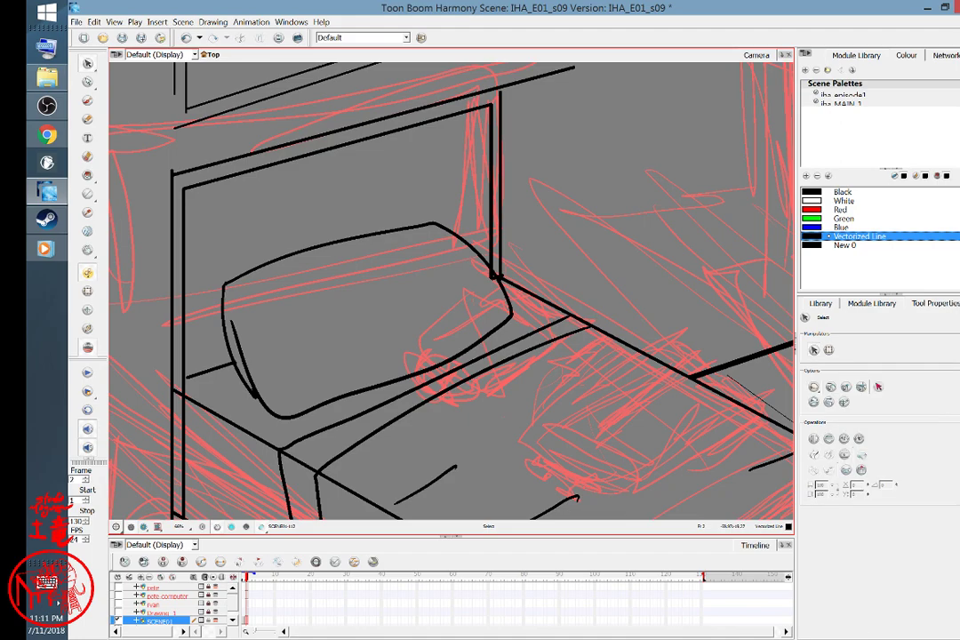
- Examine the bed, door, posters, window and floor line art against the red rough sketch
scroll(489, 274, up, 3)
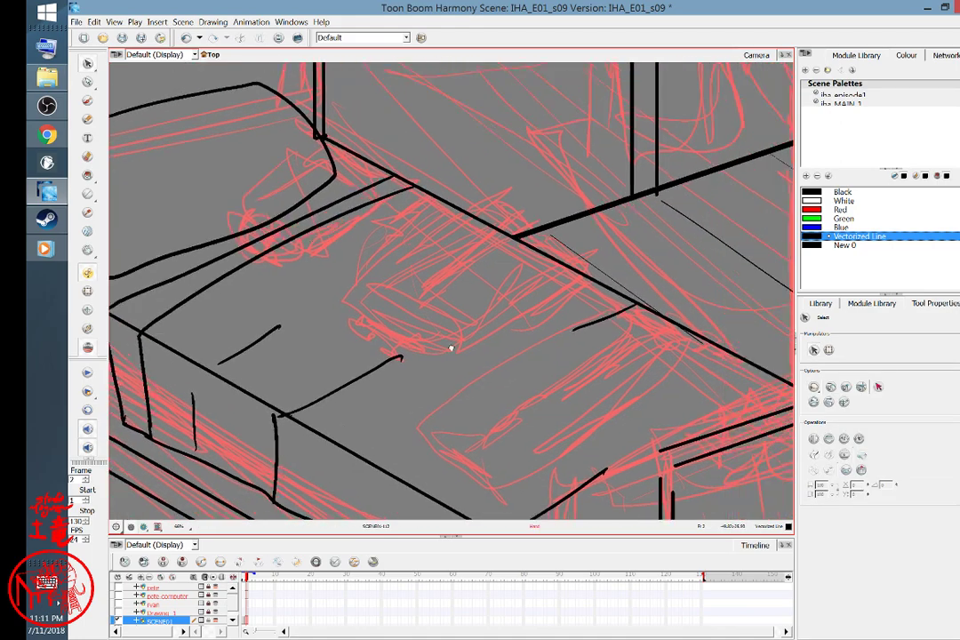
scroll(494, 275, down, 6)
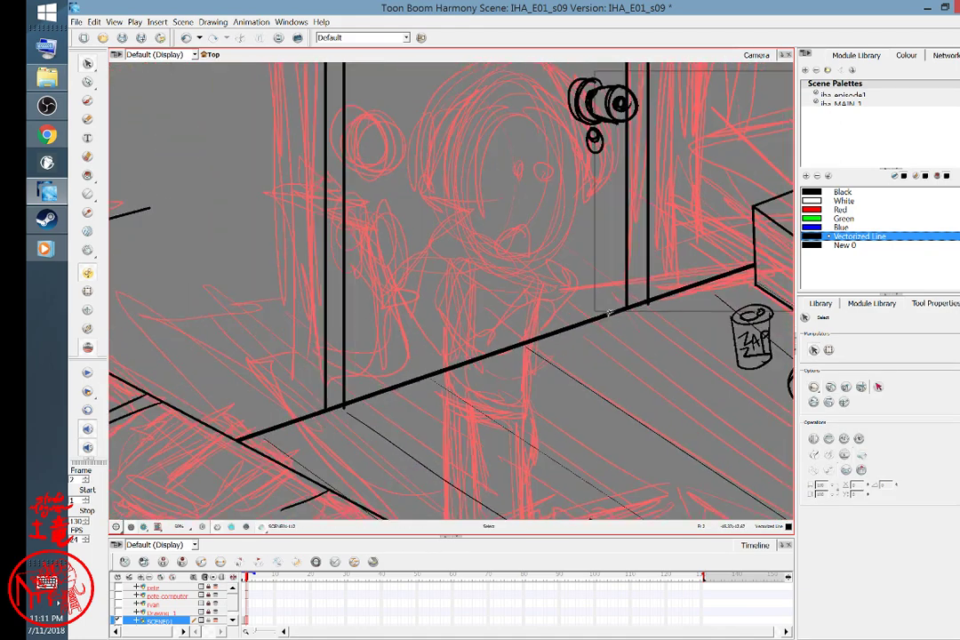
scroll(501, 338, down, 3)
scroll(500, 339, up, 4)
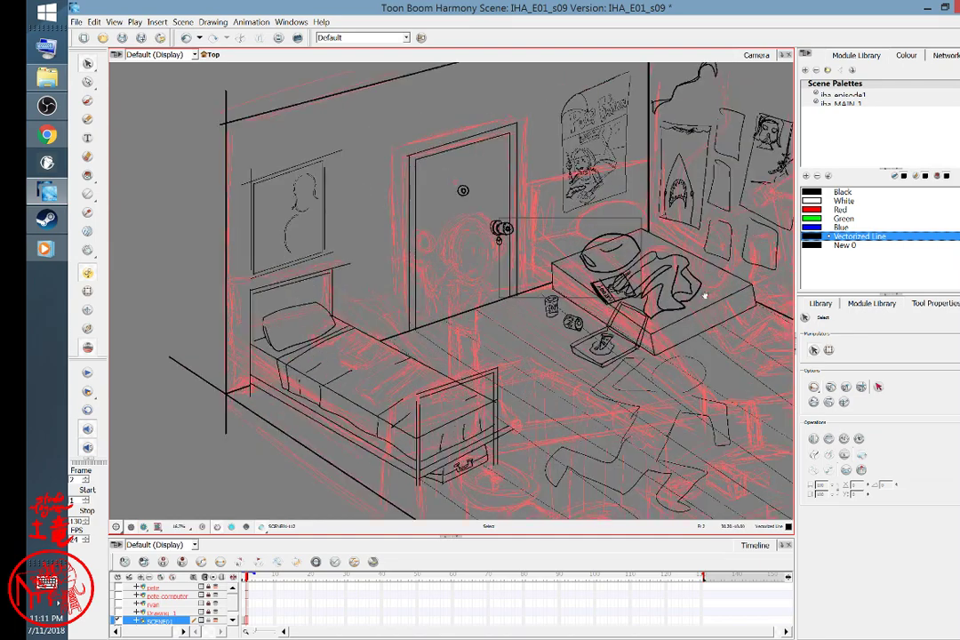
drag(688, 326, 409, 353)
drag(606, 326, 531, 308)
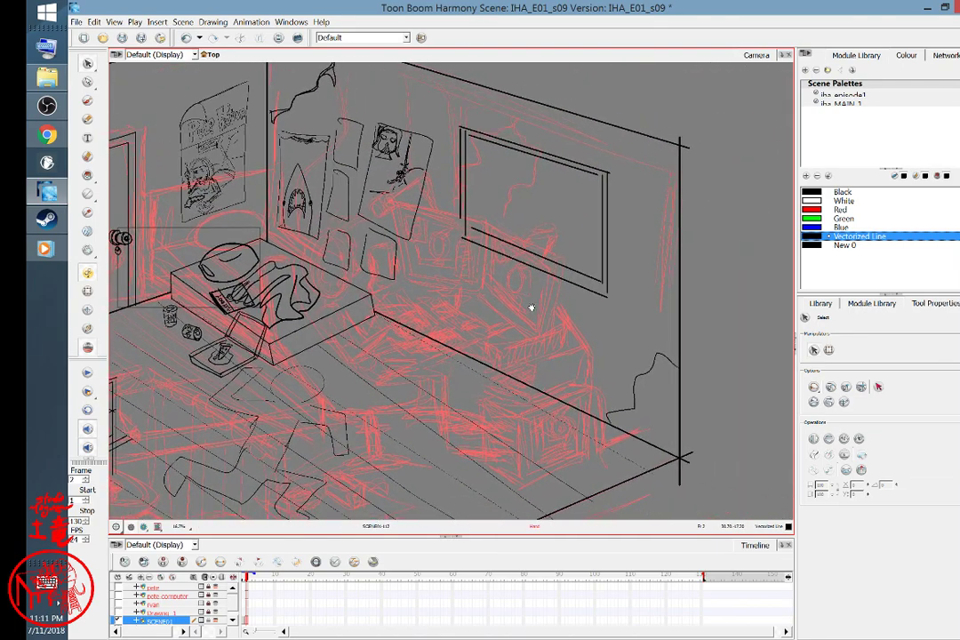
drag(561, 381, 621, 312)
mouse_move(533, 358)
mouse_down()
mouse_move(601, 319)
mouse_move(600, 413)
mouse_move(649, 385)
mouse_move(658, 338)
mouse_move(646, 283)
mouse_up()
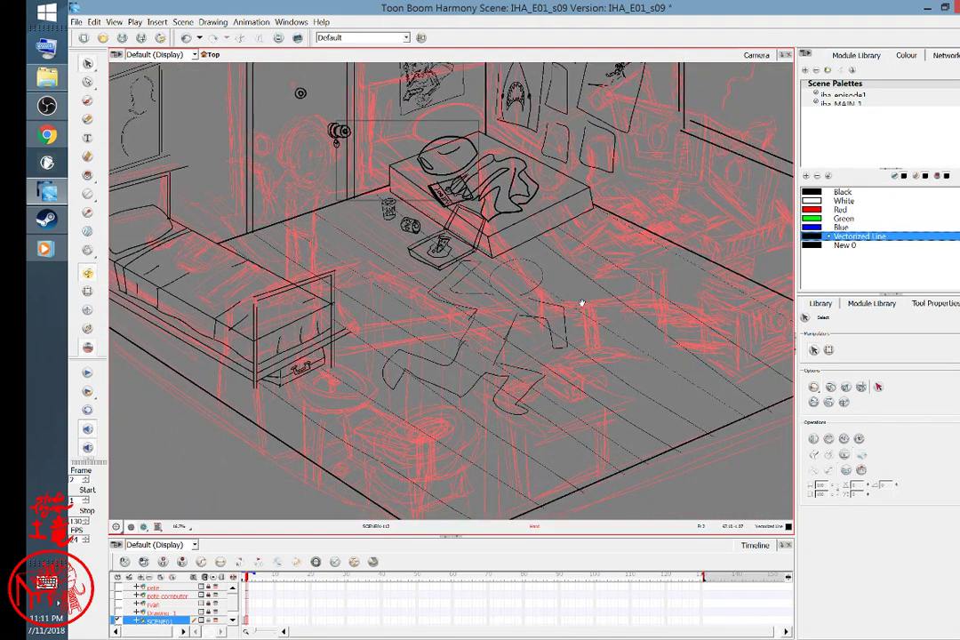
- Hide the red rough sketch so only the black line art of the SCENE01 layer is displayed
click(162, 588)
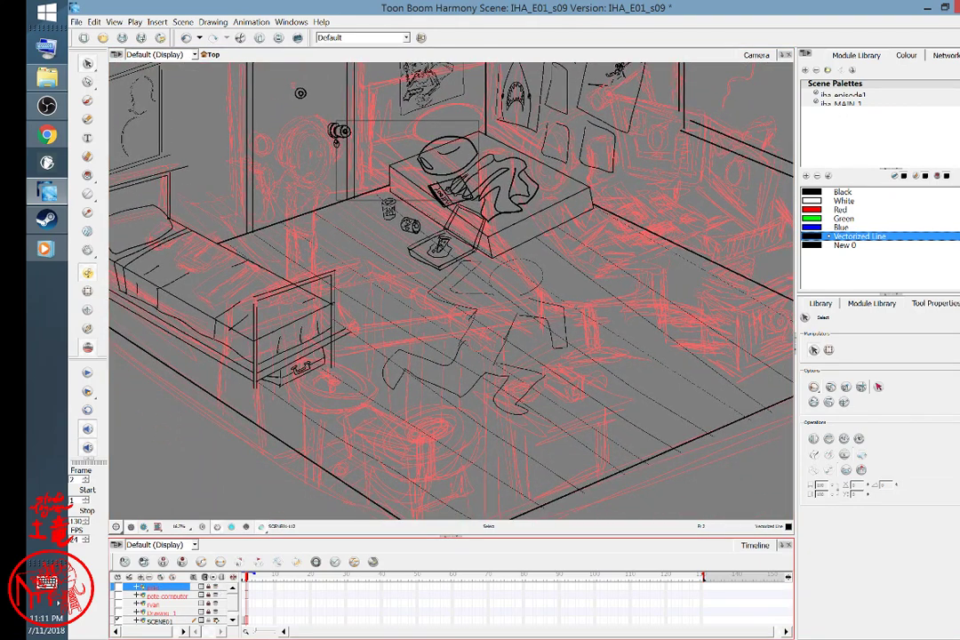
click(160, 620)
drag(659, 374, 607, 459)
drag(632, 401, 683, 402)
mouse_move(603, 404)
mouse_down()
mouse_move(685, 395)
mouse_move(670, 387)
mouse_up()
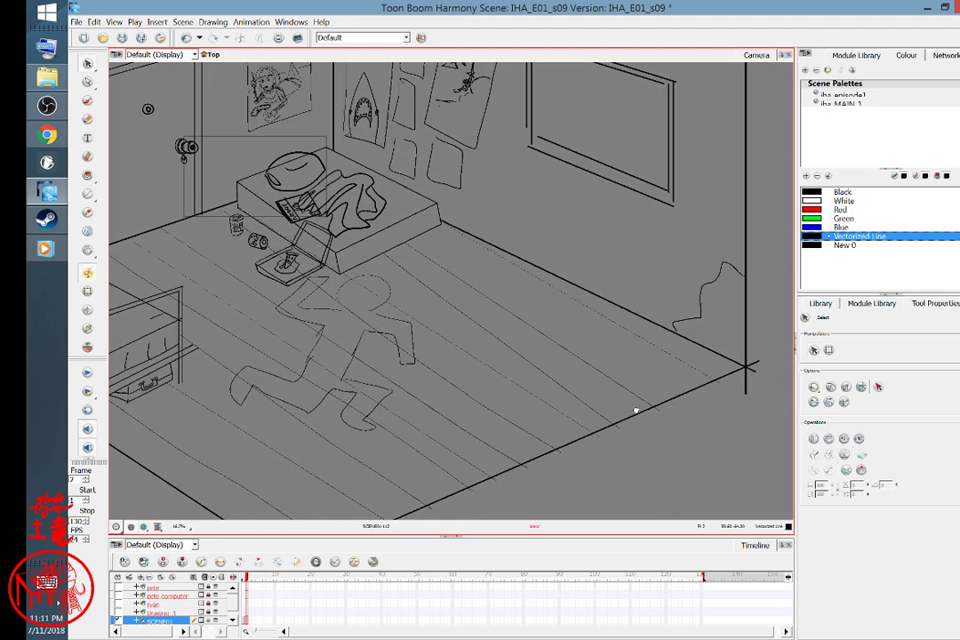
- Extend the frame lines at the window's lower-left corner with the Select tool so they cross each other
drag(606, 406, 592, 445)
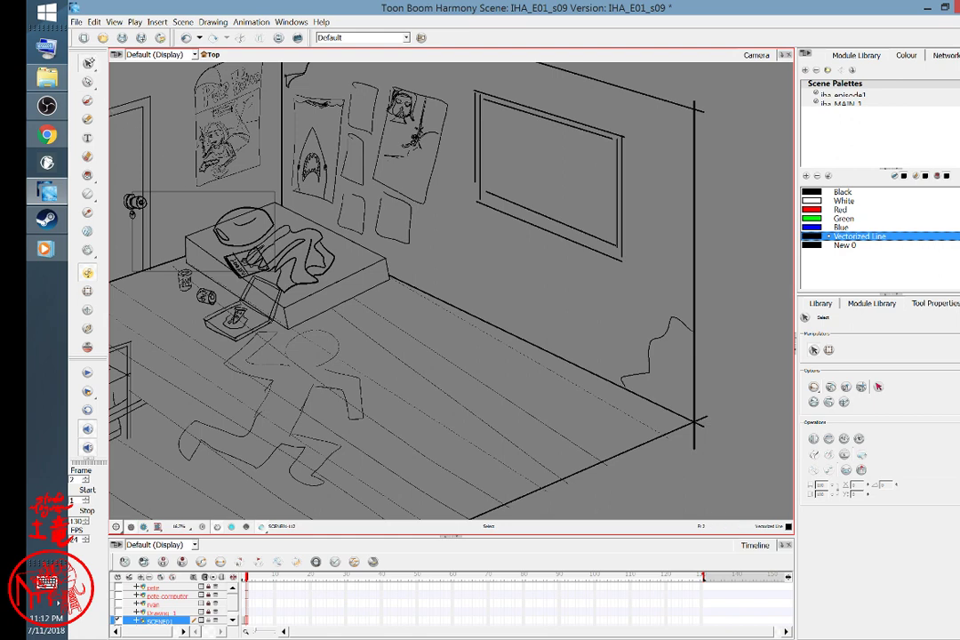
key(2)
key(2)
key(2)
key(2)
mouse_move(579, 126)
mouse_down()
mouse_move(517, 322)
mouse_move(506, 450)
mouse_up()
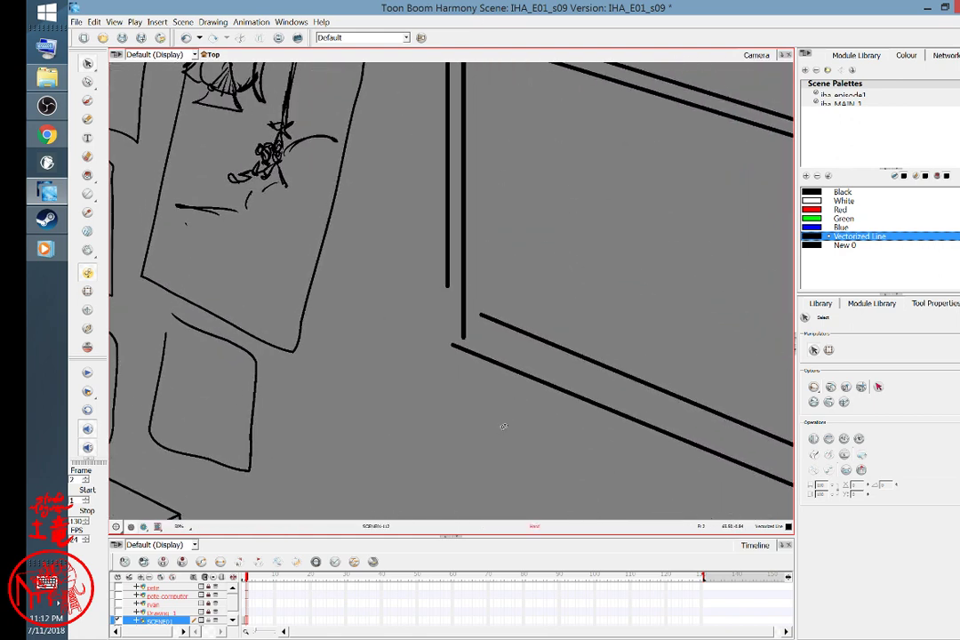
click(447, 281)
drag(449, 307, 435, 335)
click(478, 352)
click(461, 310)
drag(463, 374, 464, 374)
click(495, 320)
drag(481, 315, 431, 317)
- Lengthen the vertical frame lines at the window's lower-right corner down to the bottom frame lines
key(space)
drag(691, 470, 439, 366)
drag(614, 366, 617, 408)
click(615, 345)
click(629, 365)
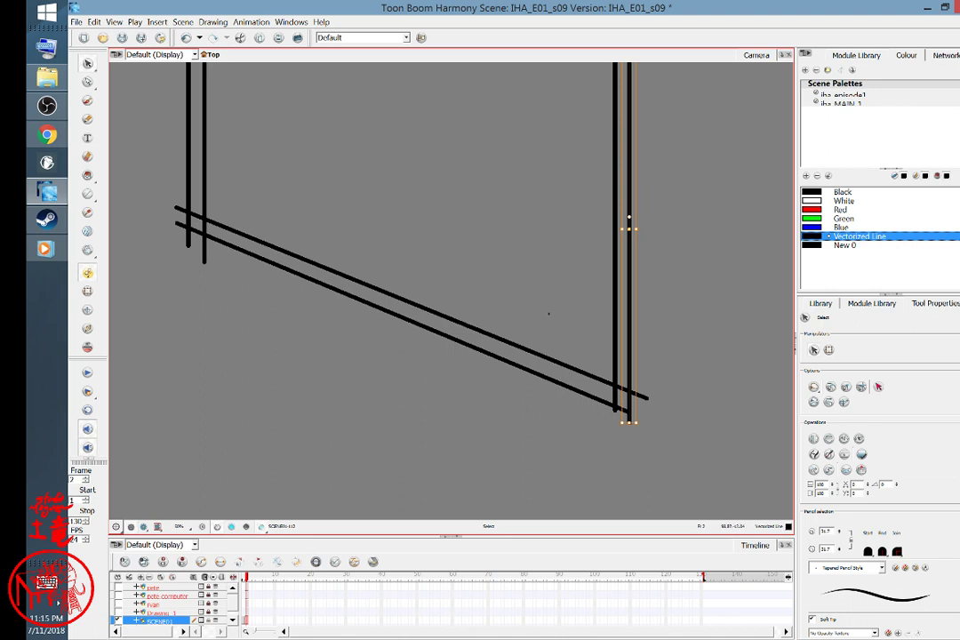
- Trim the overshooting frame lines at the window's lower-right corner so the inner and outer pairs meet cleanly
click(642, 396)
drag(646, 400, 615, 386)
click(628, 414)
mouse_move(632, 415)
mouse_down()
mouse_move(621, 407)
mouse_move(621, 379)
mouse_up()
click(615, 393)
click(619, 381)
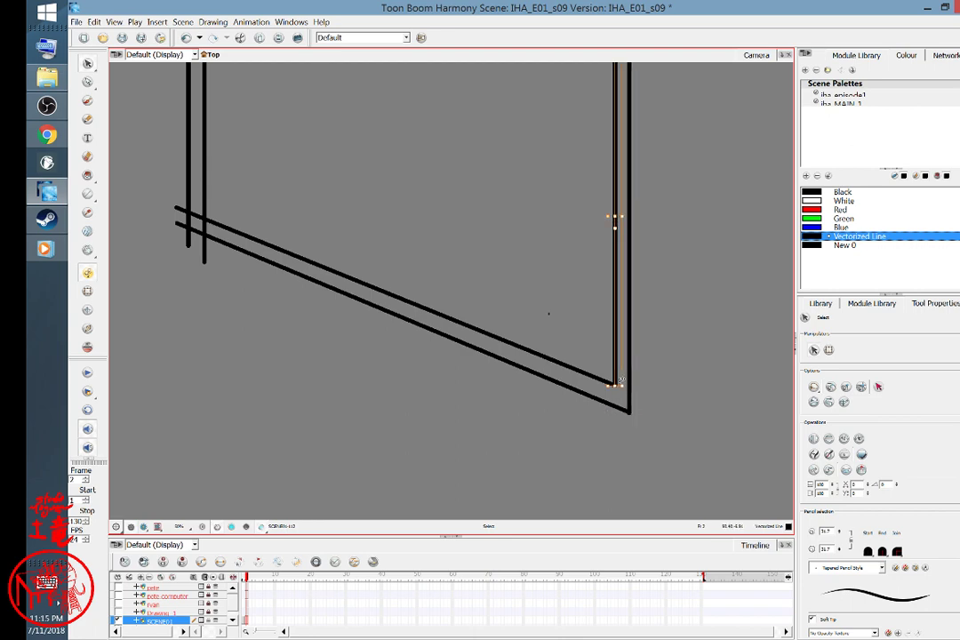
- Trim the overshooting frame lines at the window's lower-left corner so the inner and outer pairs meet cleanly
click(179, 211)
mouse_move(179, 210)
mouse_down()
mouse_move(208, 215)
mouse_move(181, 225)
mouse_move(190, 237)
mouse_move(194, 226)
mouse_move(207, 255)
mouse_move(214, 220)
mouse_up()
click(183, 225)
click(186, 236)
click(205, 252)
click(243, 196)
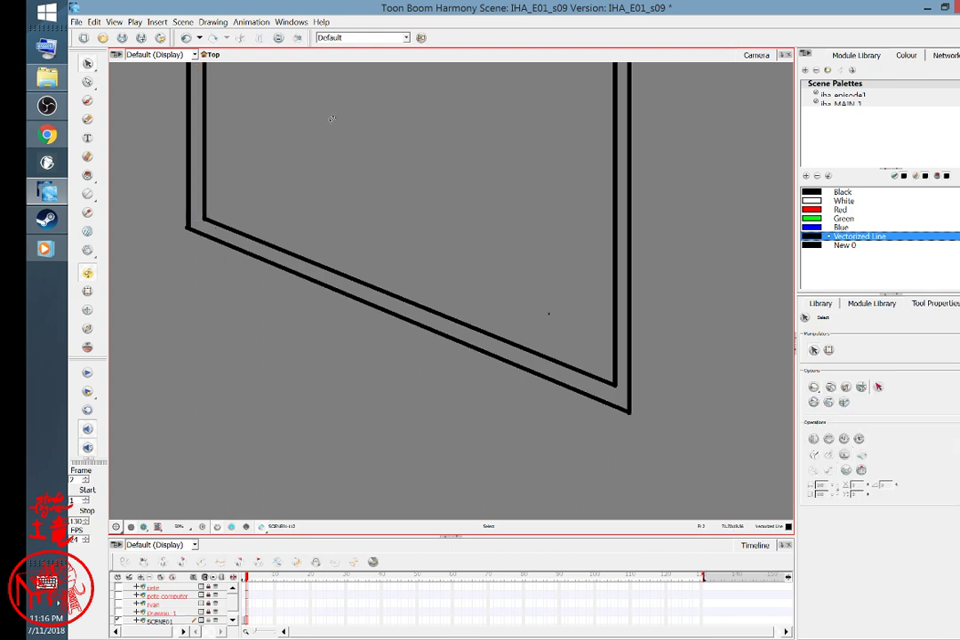
- Join the inner vertical and inner top frame lines at the window's upper-left corner
mouse_move(268, 202)
mouse_down()
mouse_move(286, 375)
mouse_move(363, 324)
mouse_move(343, 328)
mouse_up()
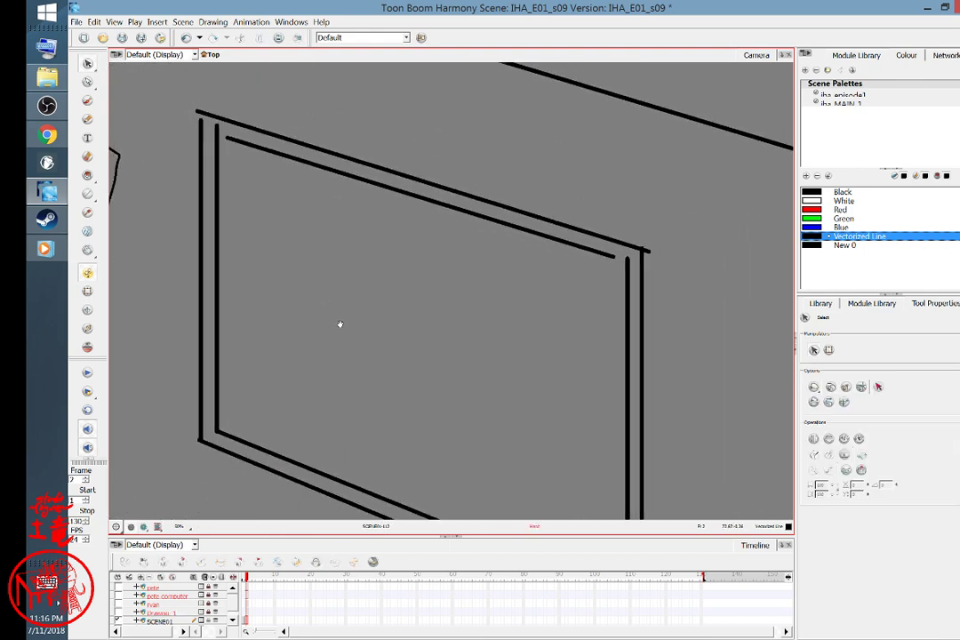
click(217, 165)
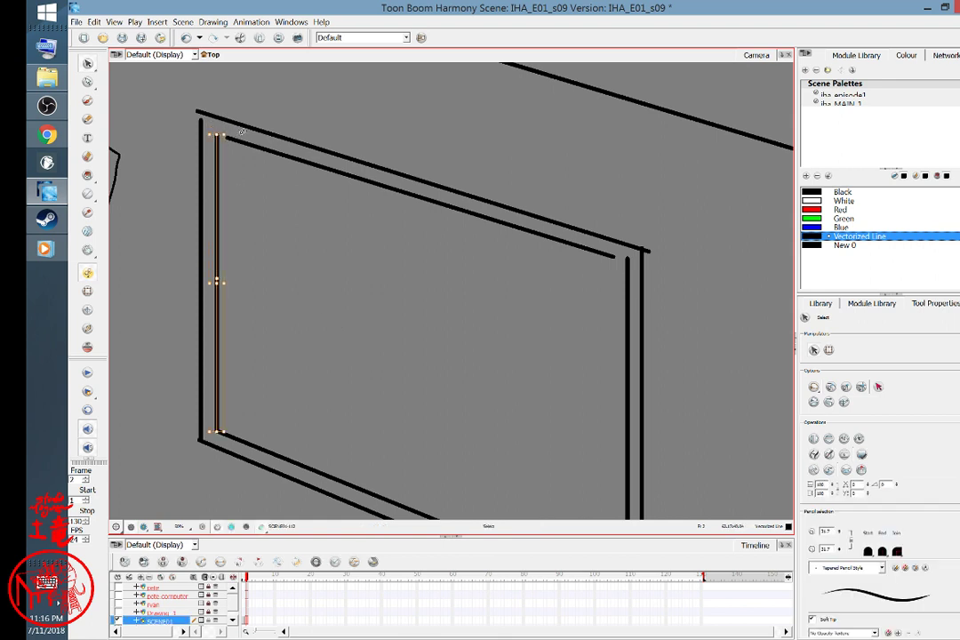
click(218, 138)
drag(217, 139, 217, 135)
click(319, 351)
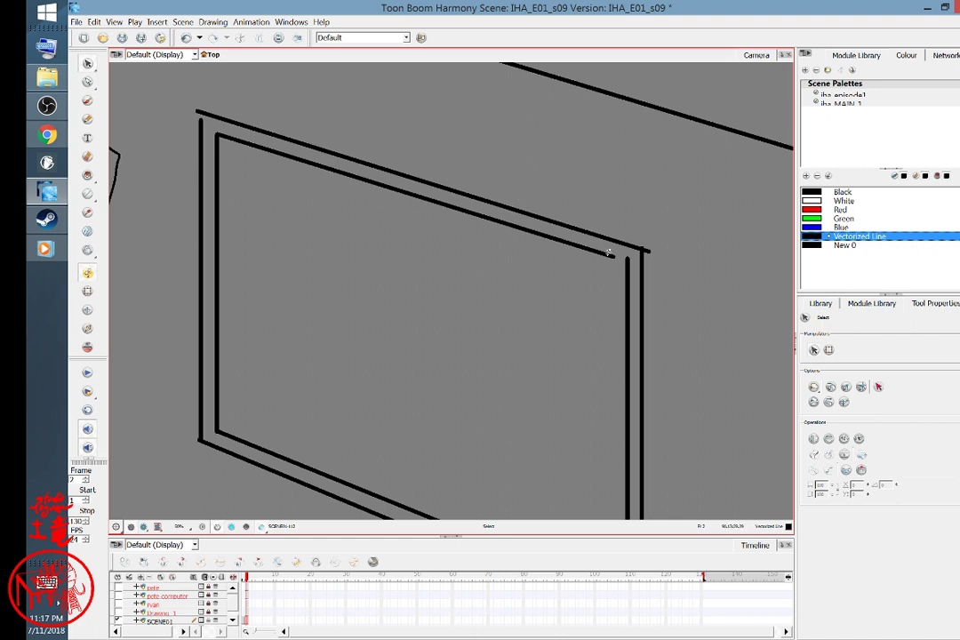
- Adjust the inner and outer frame lines at the window's upper-right corner so each pair meets without gap or overshoot
click(637, 247)
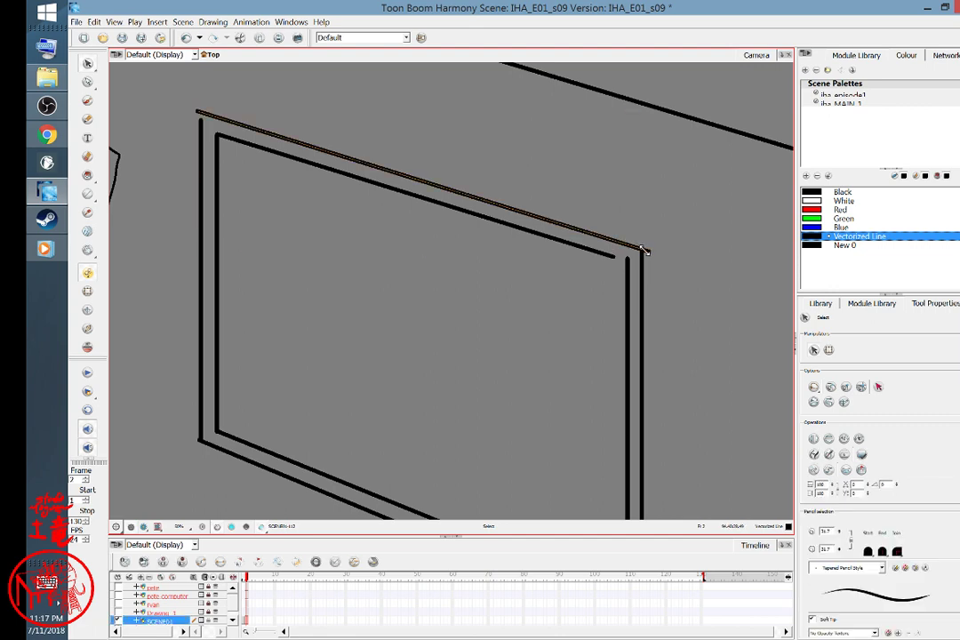
click(644, 268)
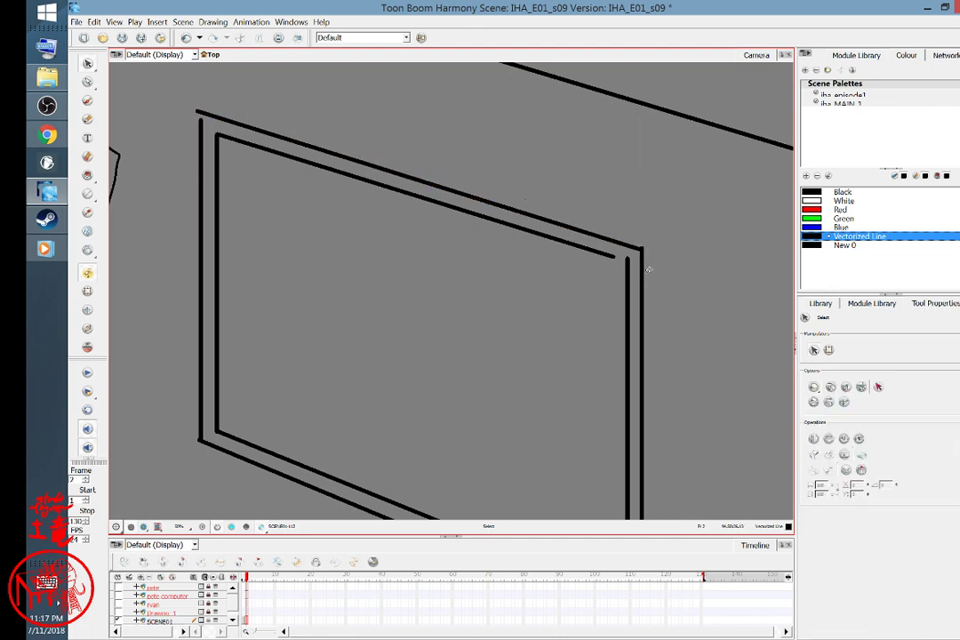
click(643, 258)
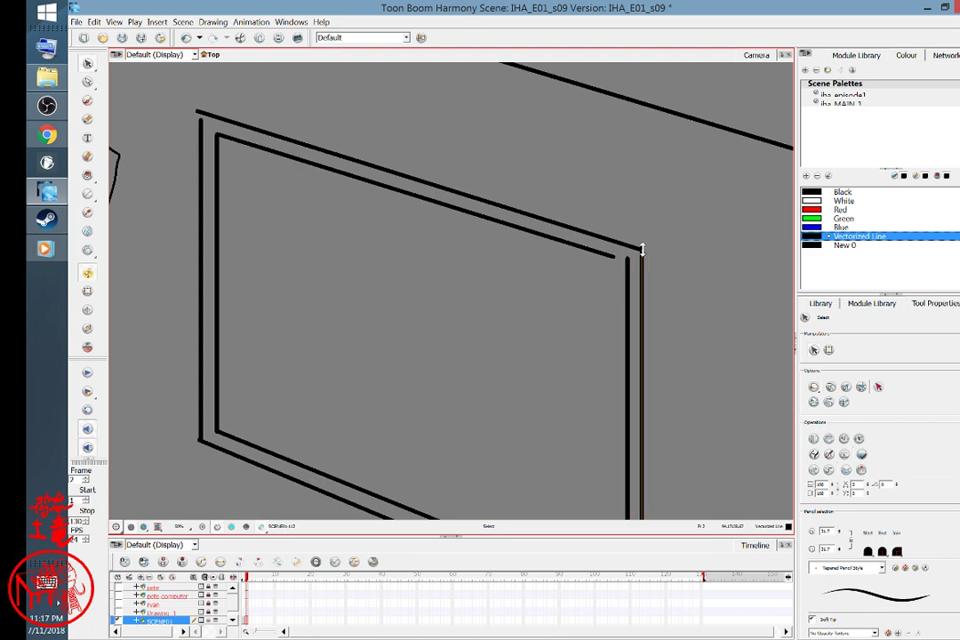
click(659, 260)
click(622, 256)
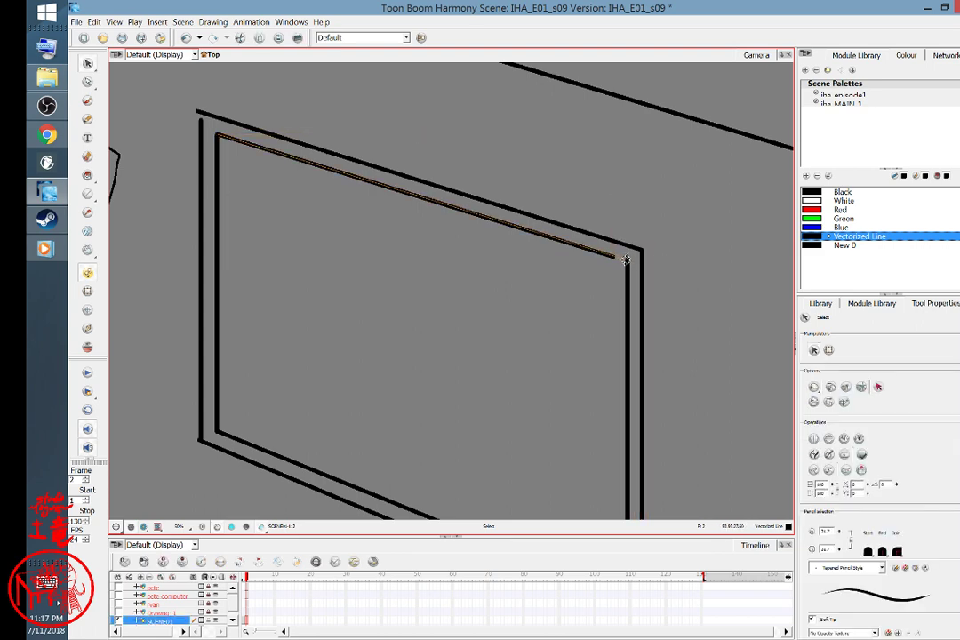
drag(626, 261, 628, 262)
click(628, 268)
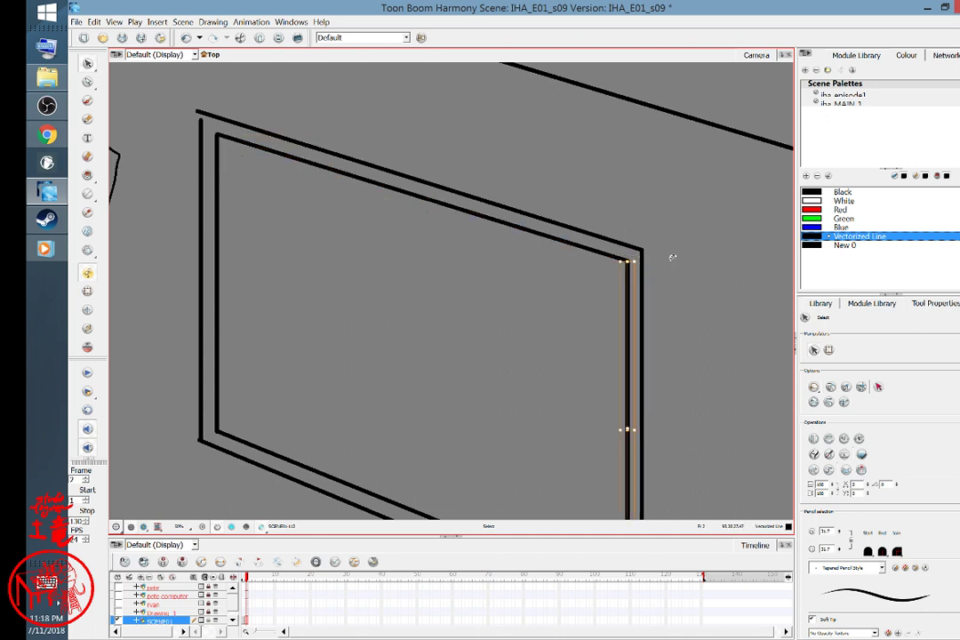
click(686, 257)
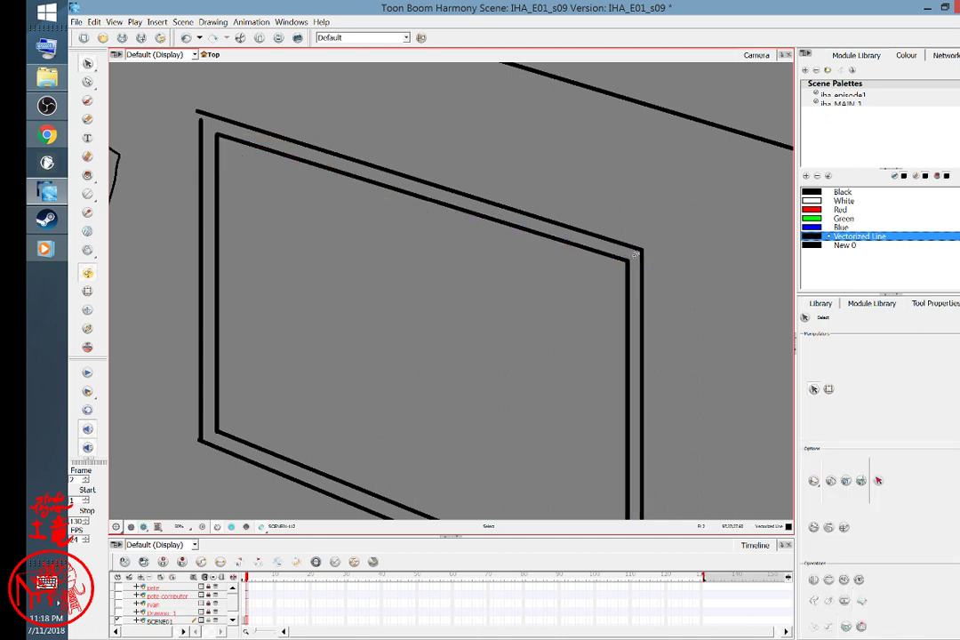
- Extend the outer vertical frame line at the window's upper-left corner and trim the outer top line to meet it
click(201, 119)
drag(202, 119, 202, 111)
click(200, 111)
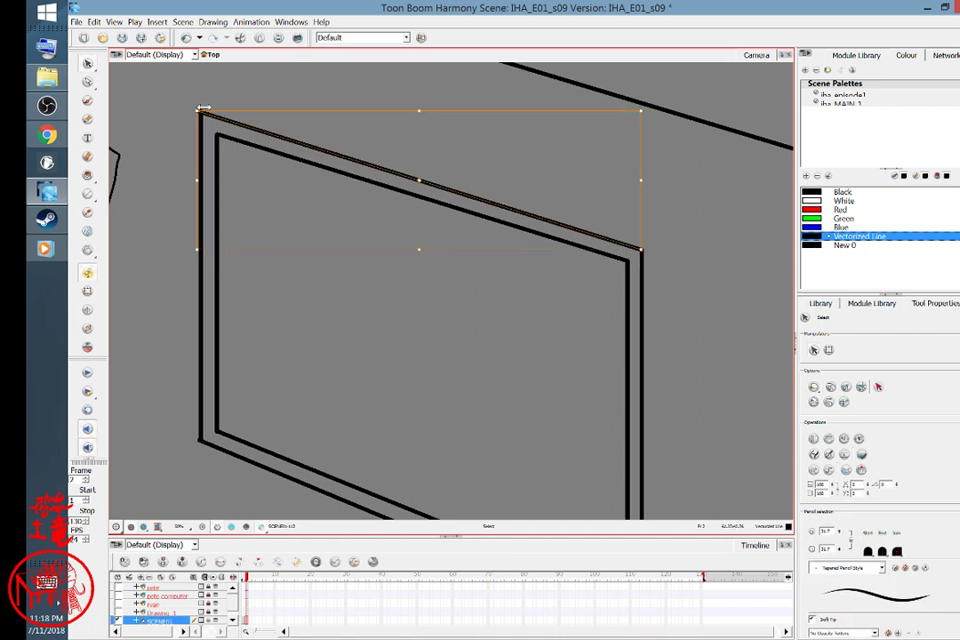
drag(202, 110, 206, 112)
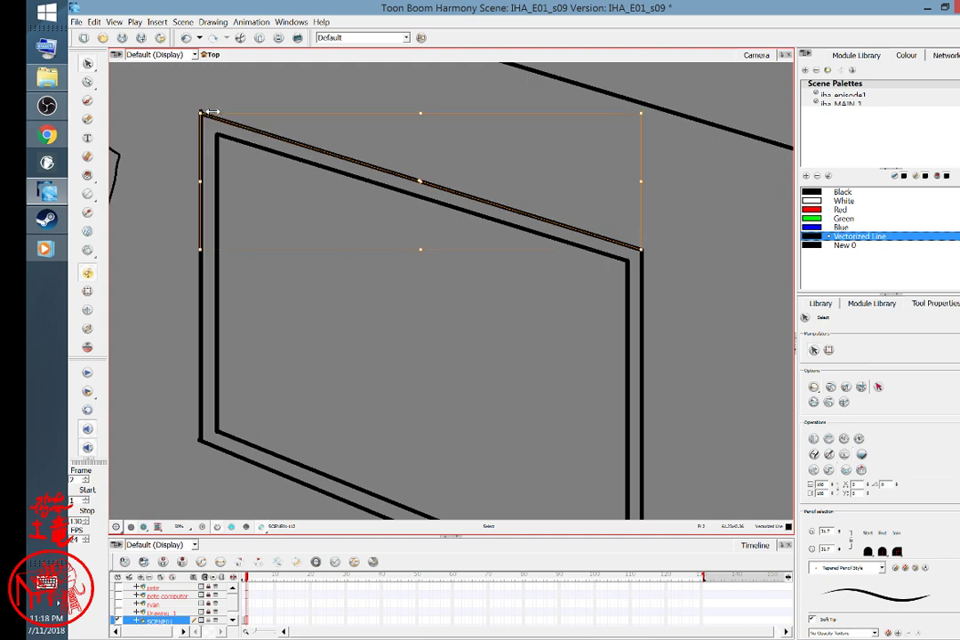
click(177, 88)
click(201, 114)
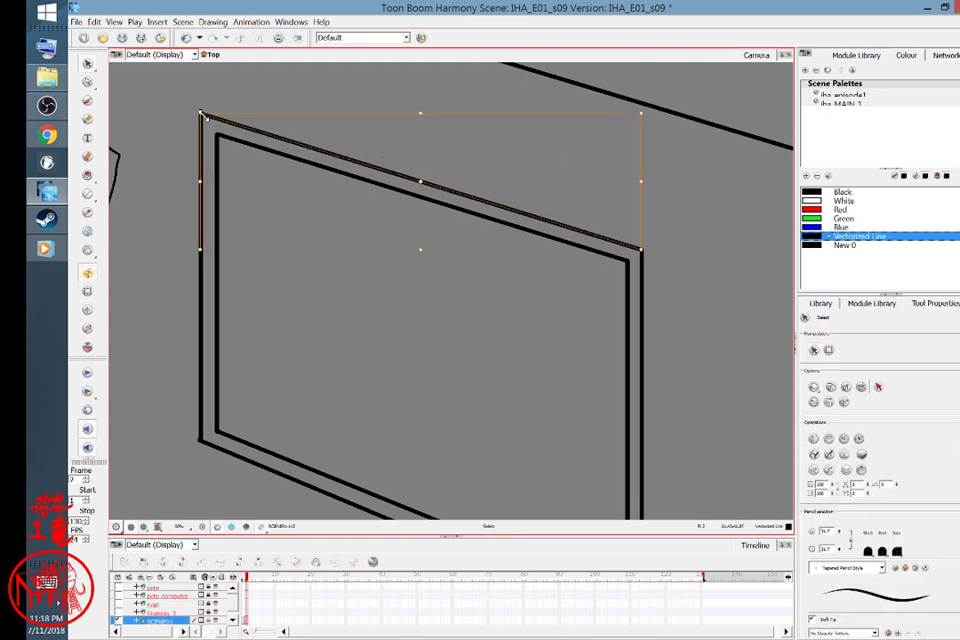
click(200, 113)
click(200, 113)
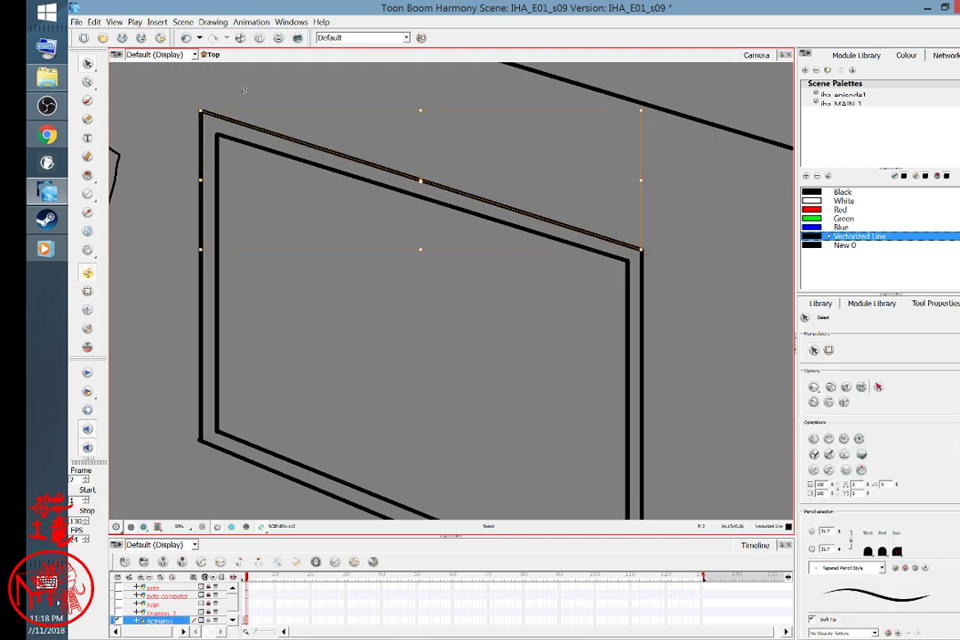
click(207, 80)
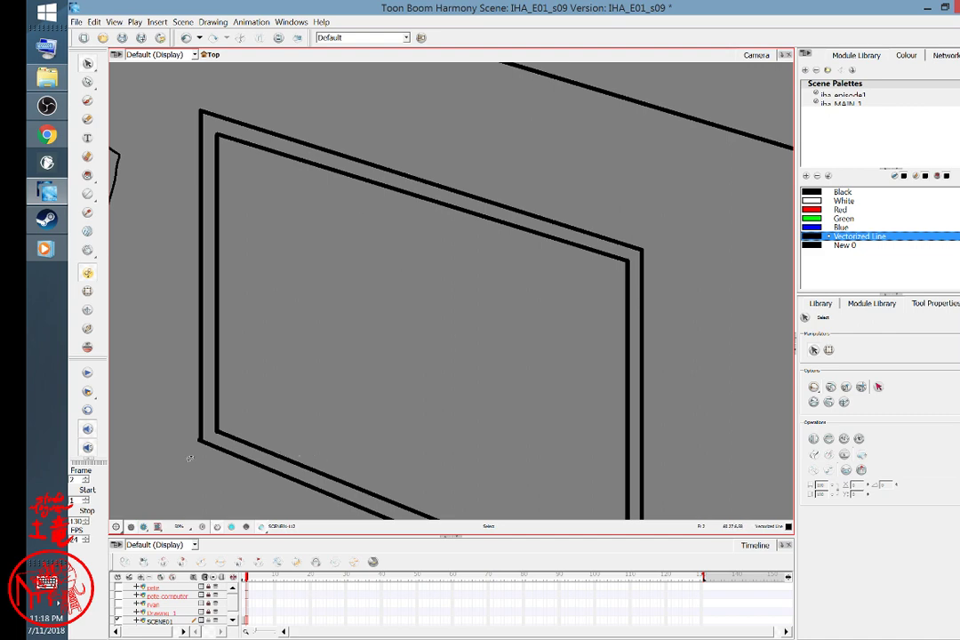
- Trim the small overshoot of the outer bottom frame line at the window's lower-left corner
click(197, 442)
drag(199, 441, 201, 441)
click(268, 386)
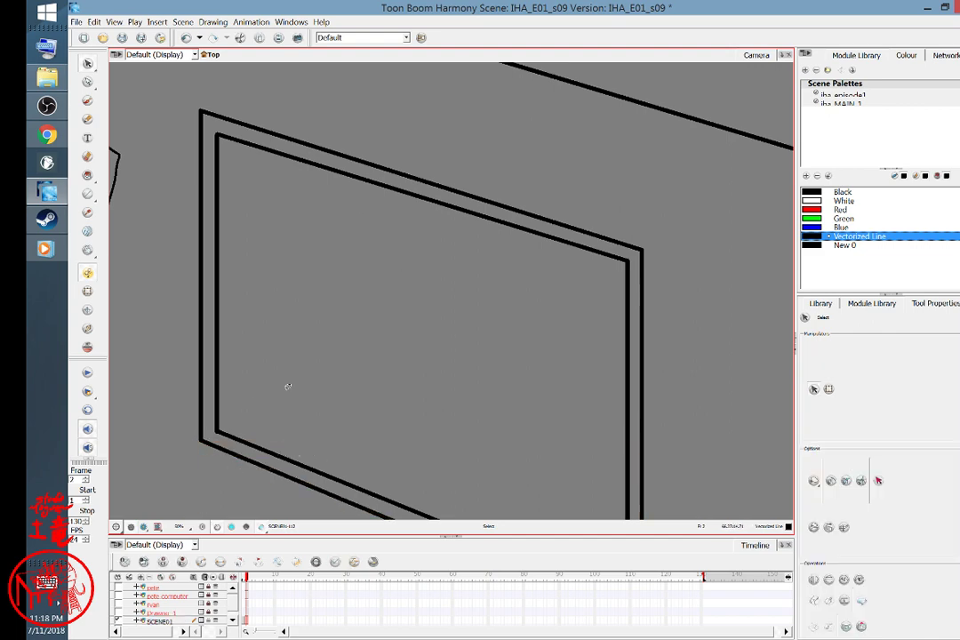
- Adjust the top edge line of the window wall so it ends at the wall's outer vertical edge
drag(696, 338, 684, 183)
drag(728, 298, 723, 219)
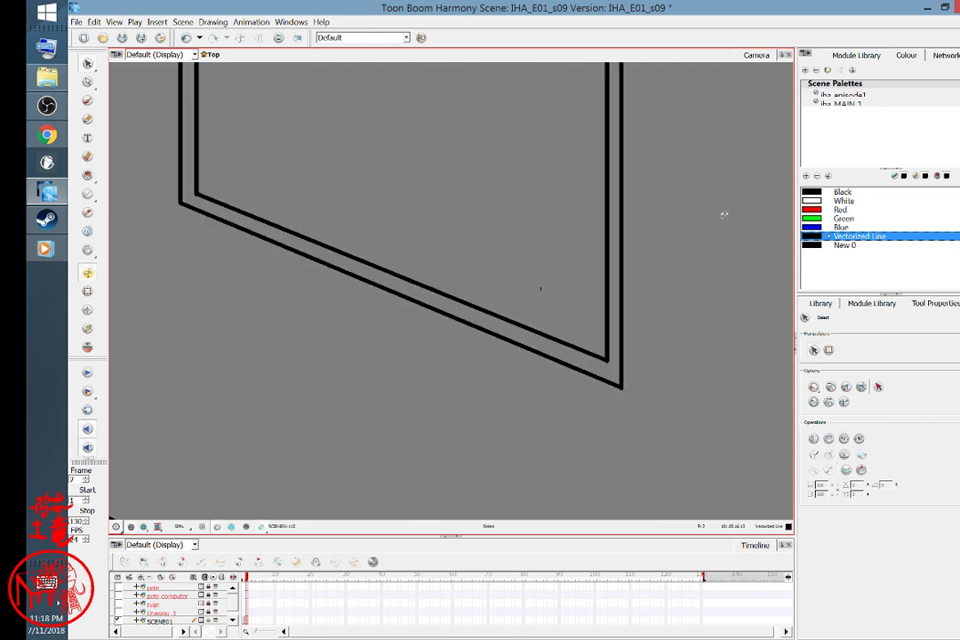
scroll(722, 219, down, 5)
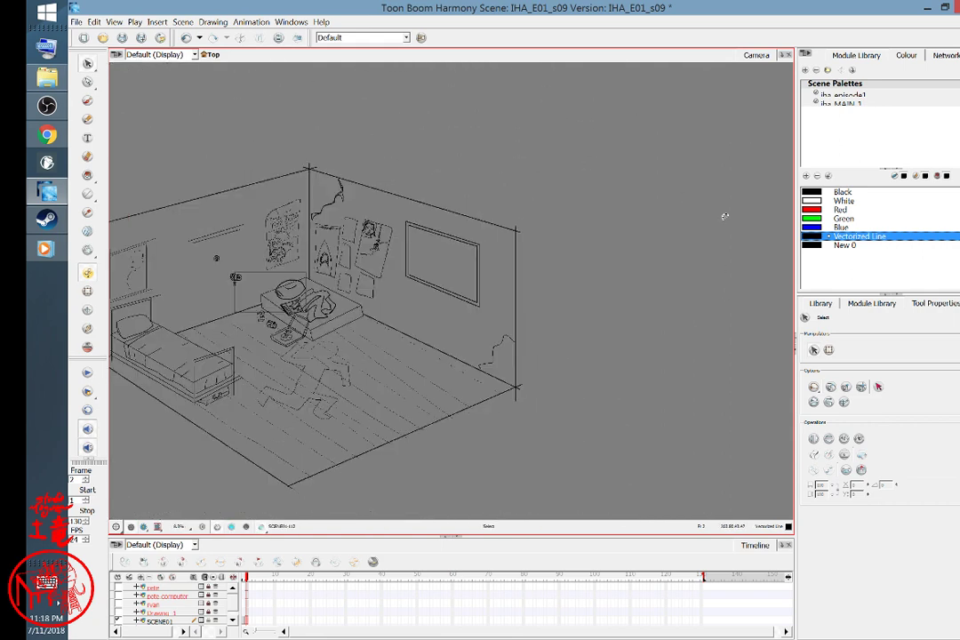
scroll(724, 216, down, 2)
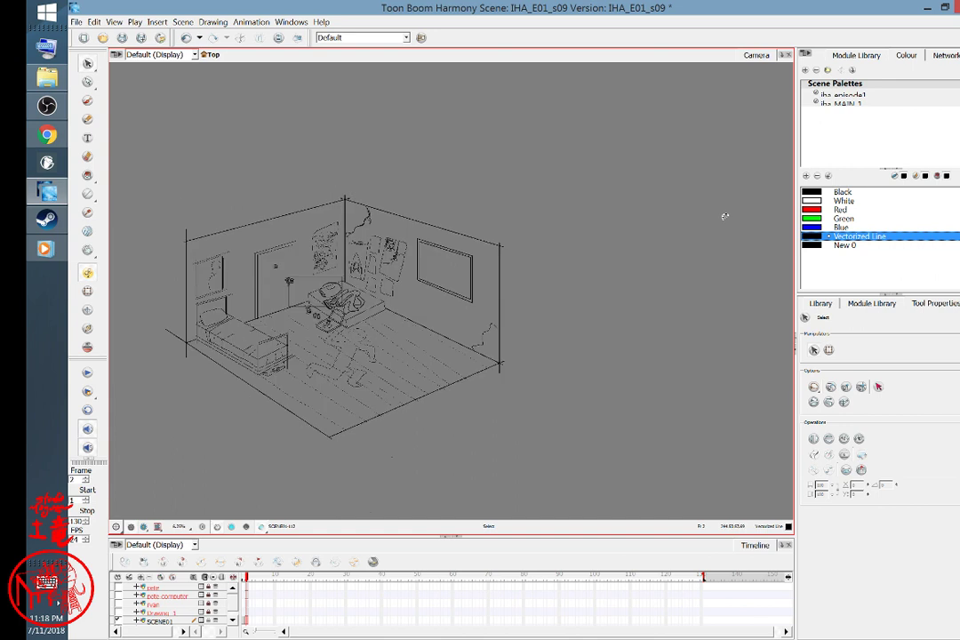
scroll(725, 216, down, 3)
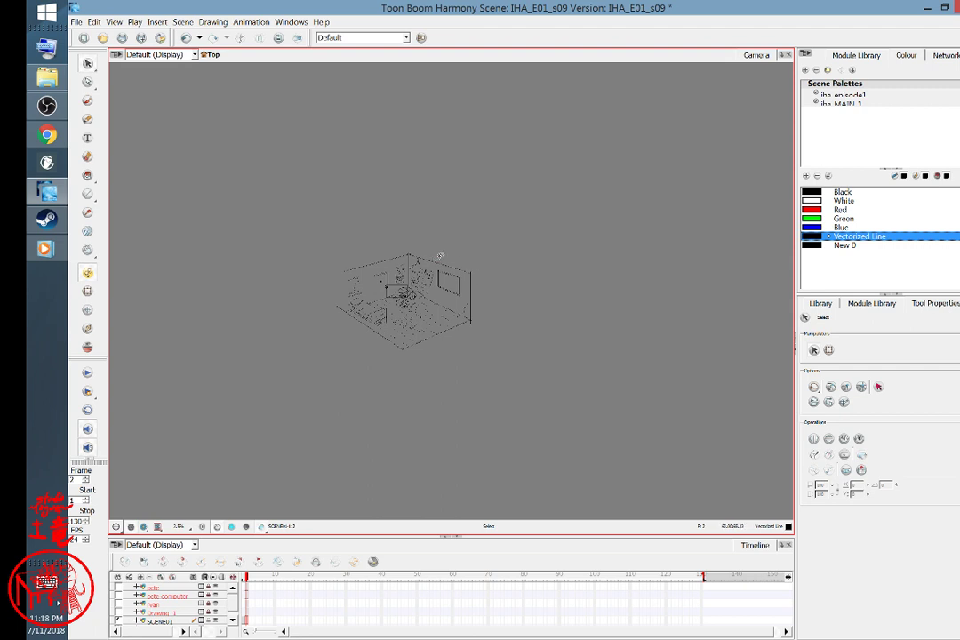
click(439, 255)
drag(473, 274, 473, 276)
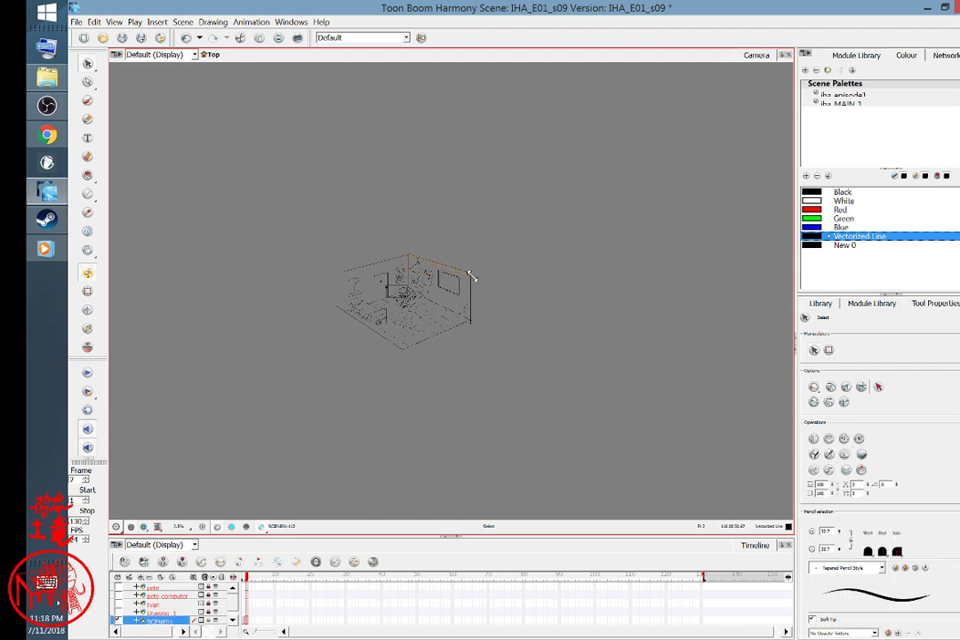
click(474, 276)
click(497, 275)
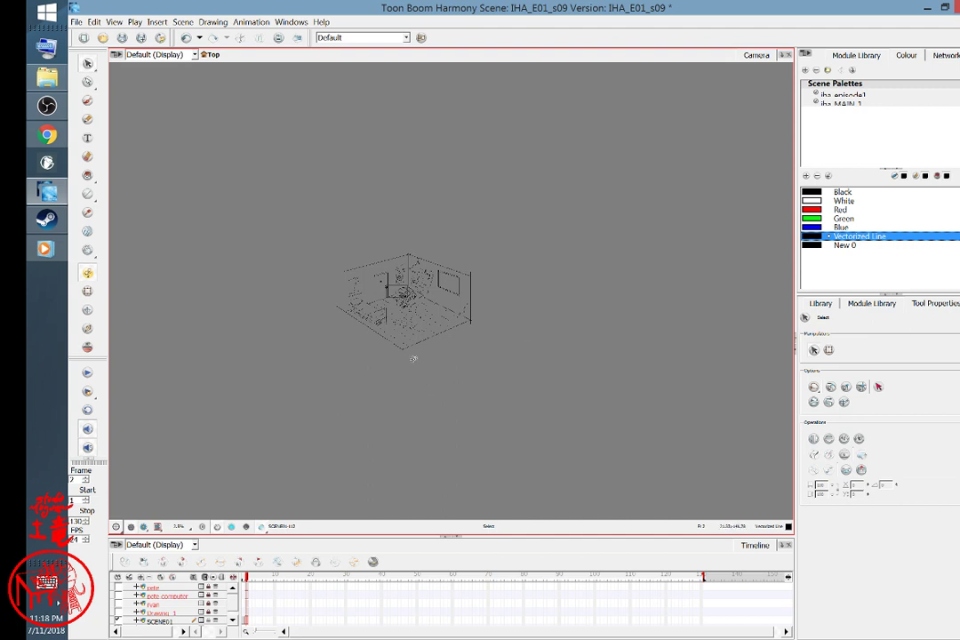
- Try stretching the top wall lines and the wall crack upward, and bring them back down to their previous height
scroll(434, 334, up, 5)
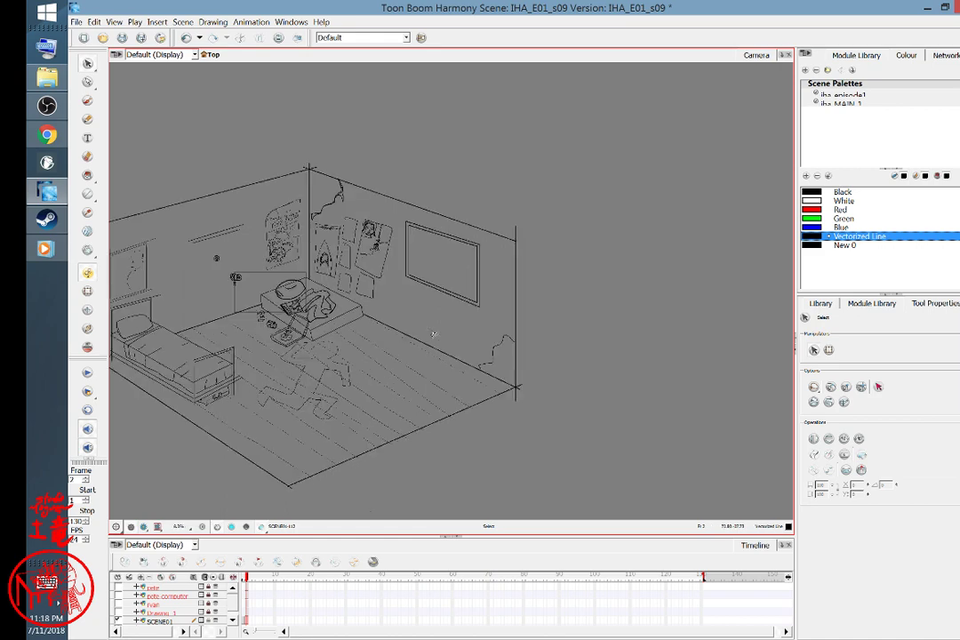
drag(421, 354, 558, 354)
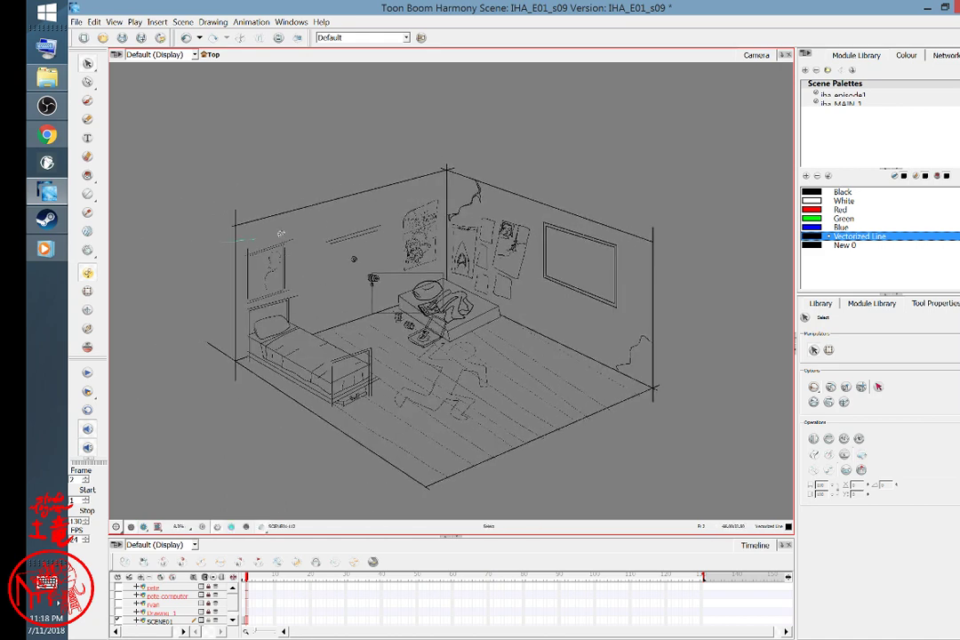
mouse_move(280, 233)
mouse_down()
mouse_move(446, 182)
mouse_move(501, 187)
mouse_move(669, 241)
mouse_move(578, 161)
mouse_move(468, 140)
mouse_move(361, 152)
mouse_move(228, 212)
mouse_up()
drag(443, 165, 442, 131)
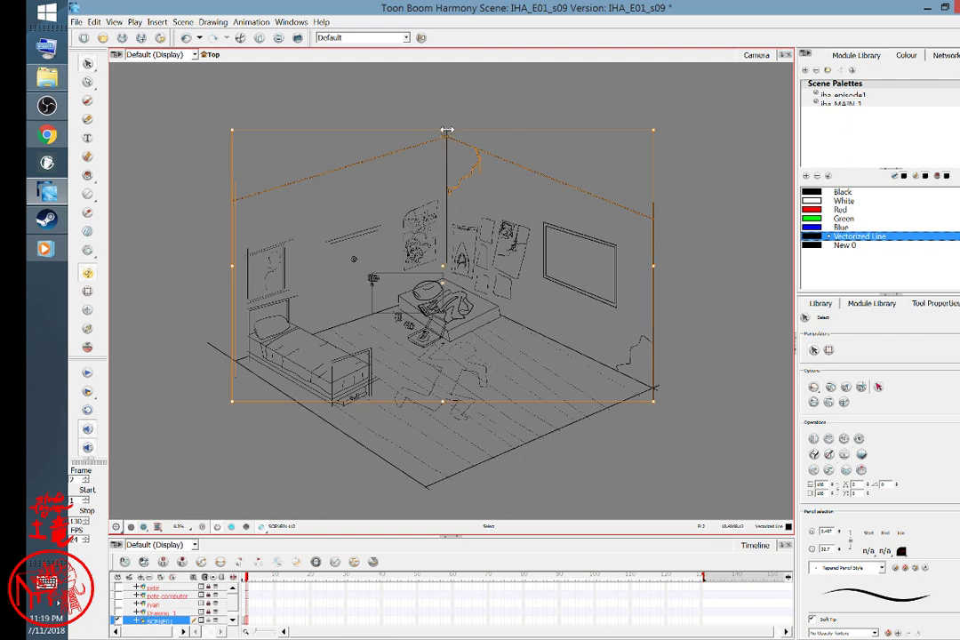
drag(444, 131, 449, 163)
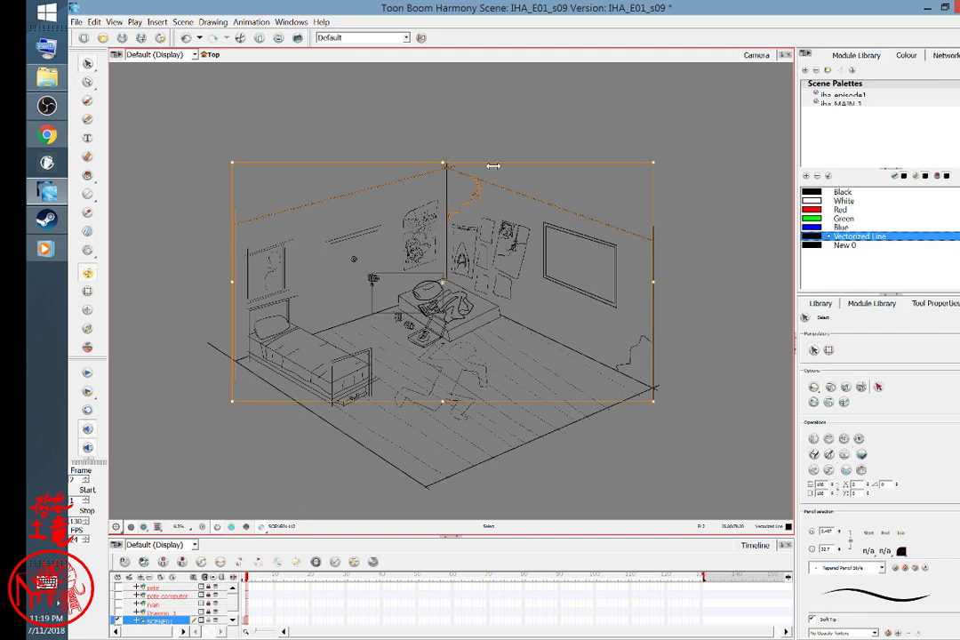
click(701, 141)
- Shorten the outer top line of the picture frame above the bed at both ends to fit the frame's outer vertical lines
mouse_move(669, 356)
mouse_down()
mouse_move(544, 360)
mouse_move(581, 339)
mouse_up()
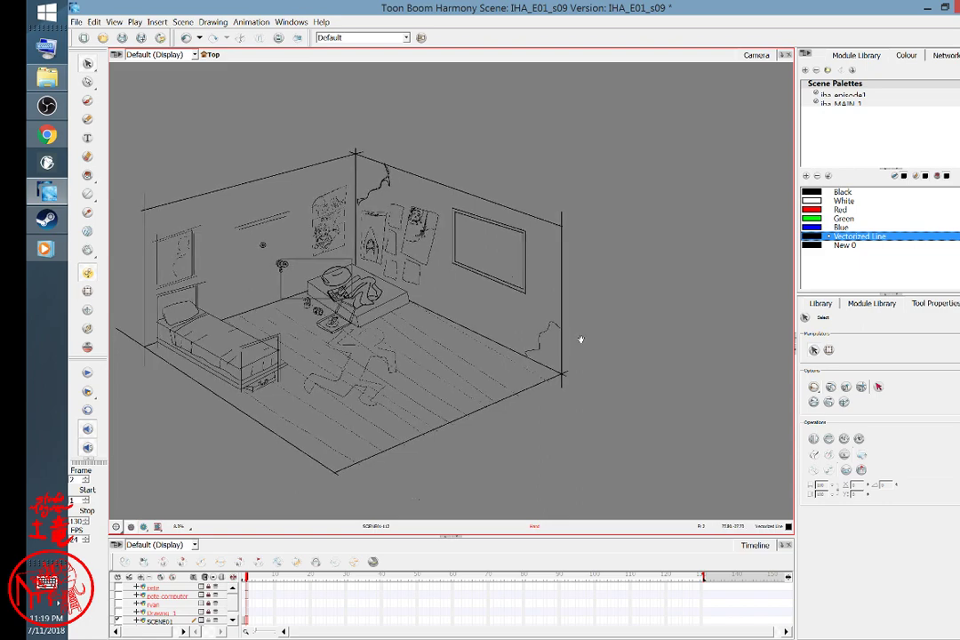
key(2)
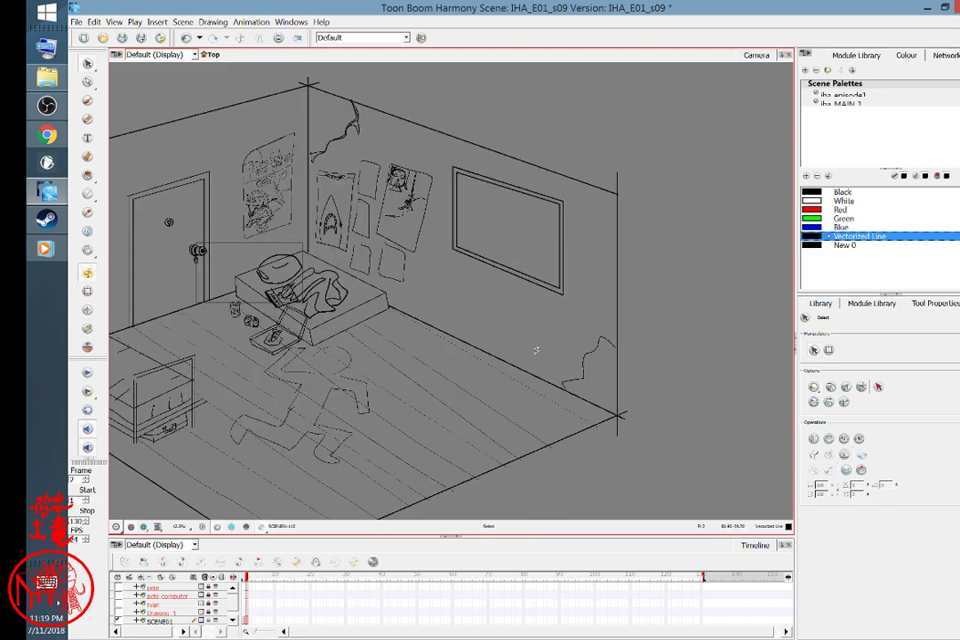
drag(504, 379, 638, 319)
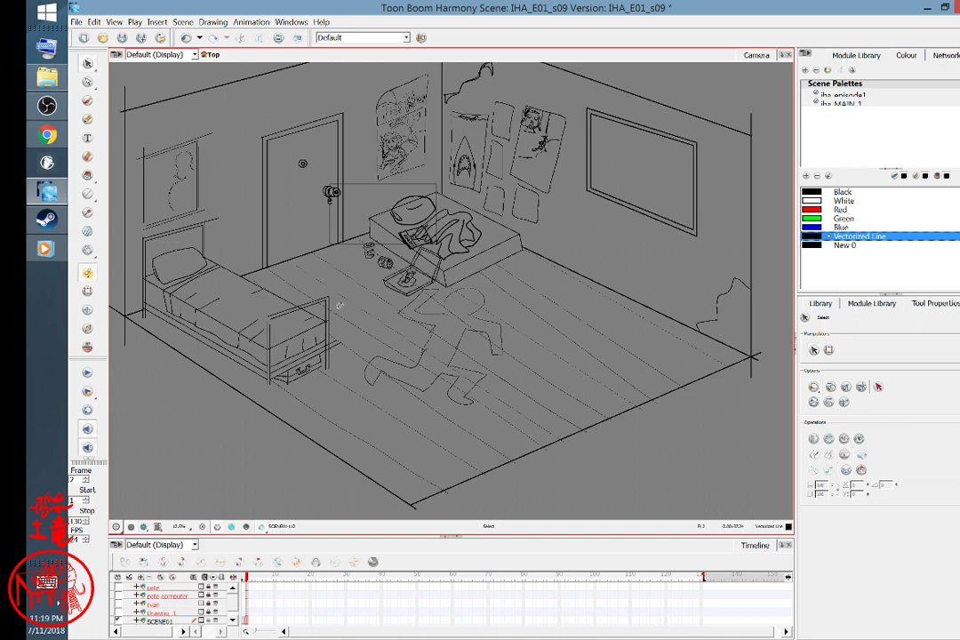
drag(289, 257, 442, 345)
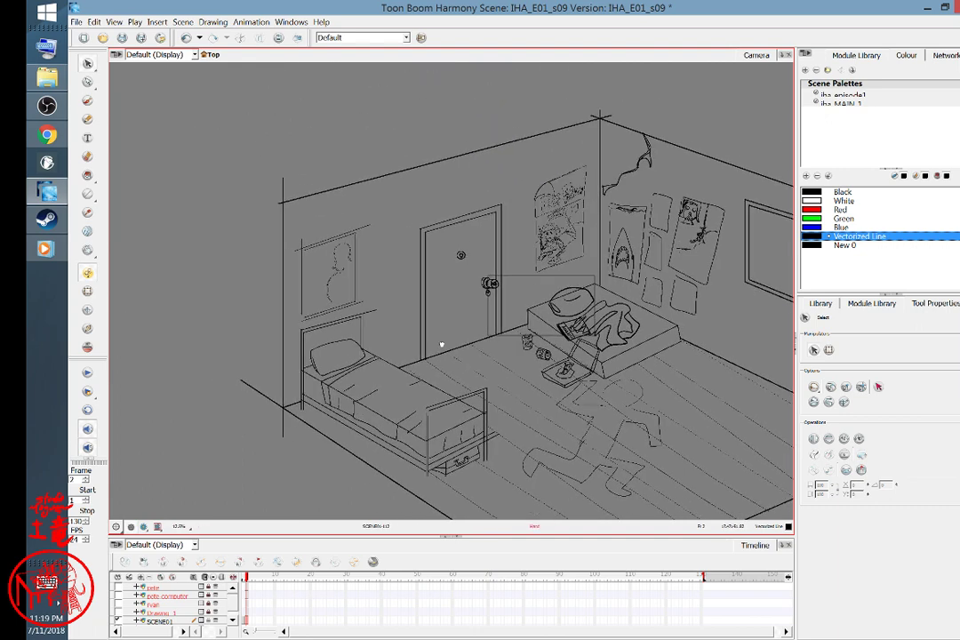
key(2)
scroll(275, 112, up, 3)
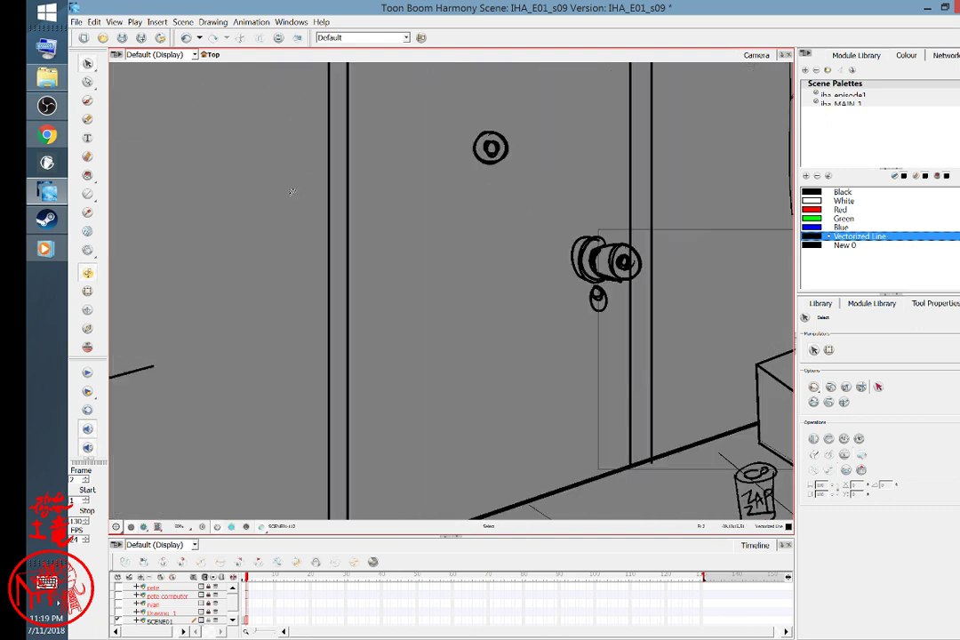
mouse_move(292, 190)
mouse_down()
mouse_move(481, 282)
mouse_move(682, 279)
mouse_move(681, 260)
mouse_up()
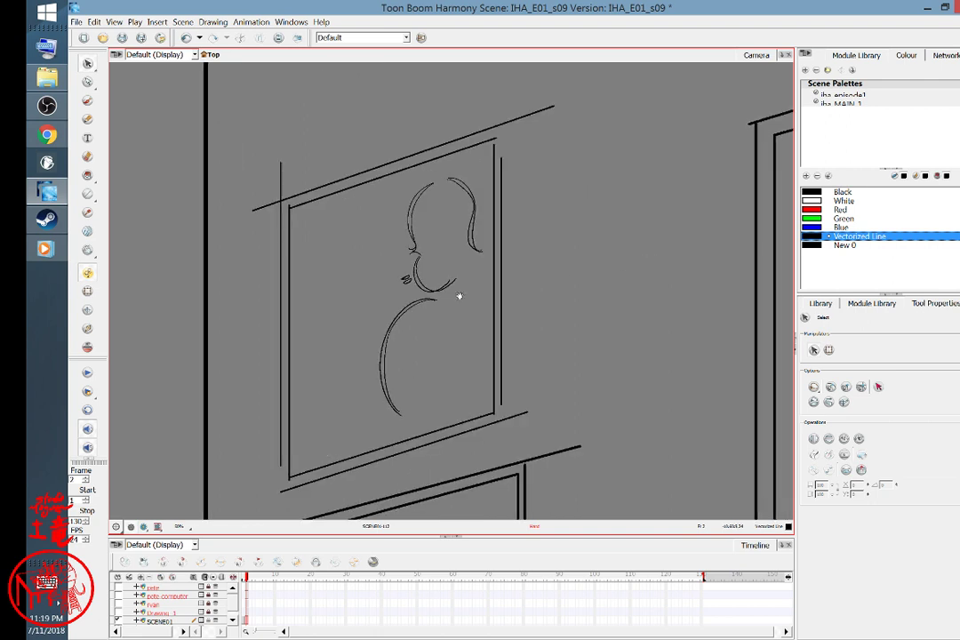
click(263, 207)
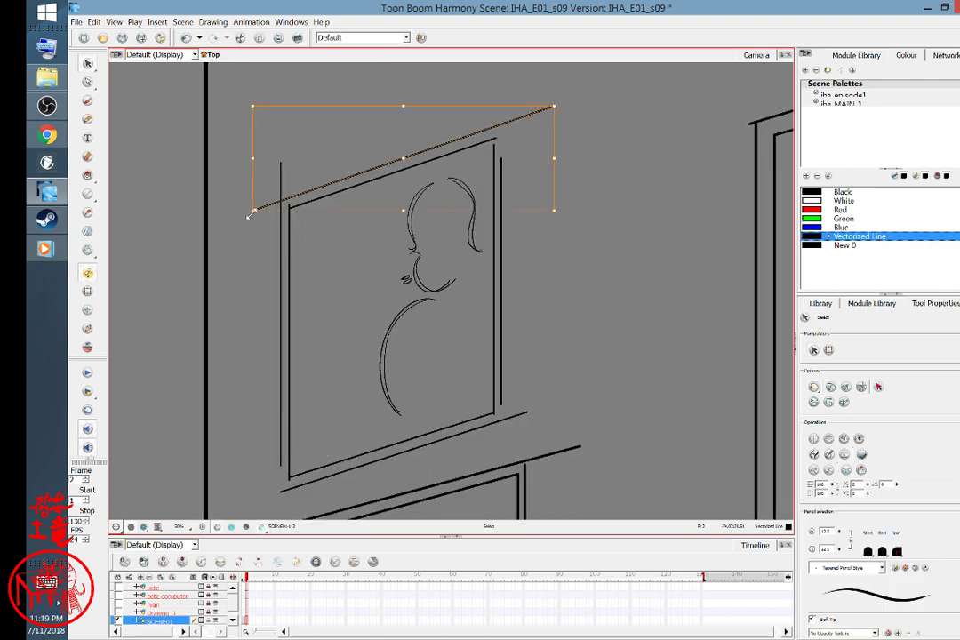
drag(279, 203, 281, 203)
drag(552, 105, 497, 125)
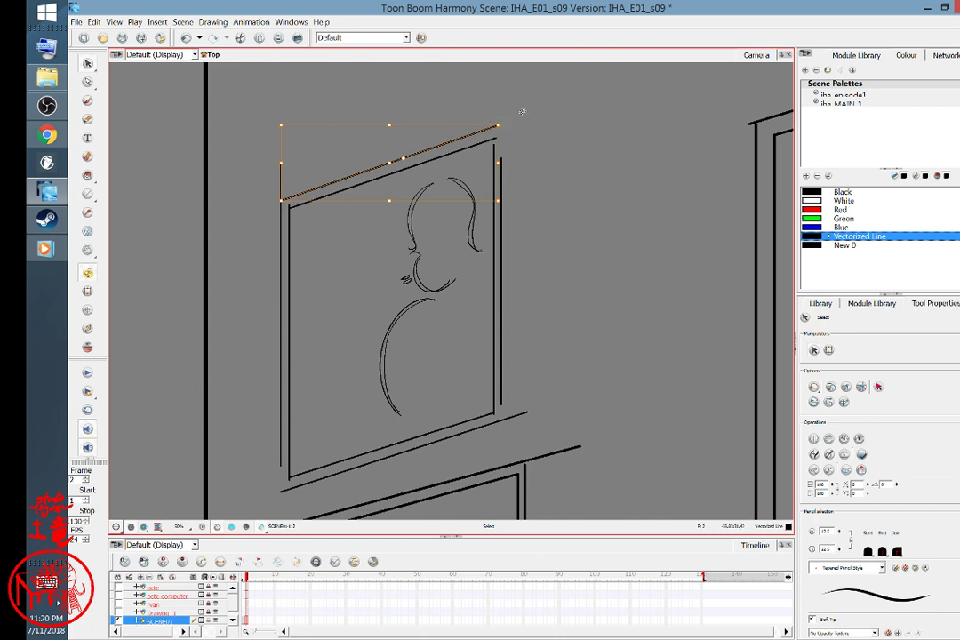
click(522, 111)
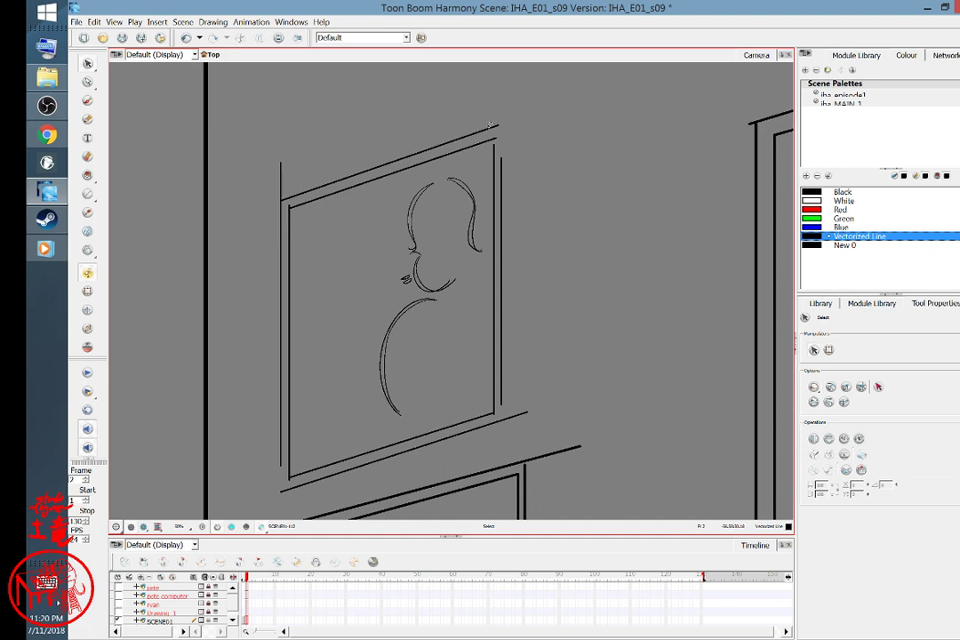
- Extend the picture frame's outer top line and raise its outer and inner right vertical lines to meet the top lines
click(497, 122)
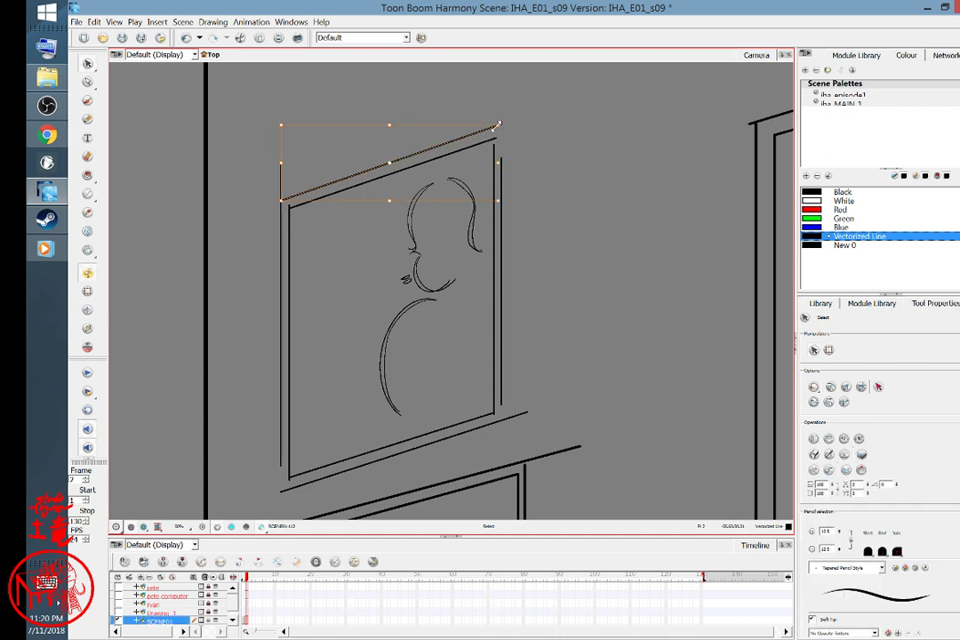
drag(509, 121, 510, 120)
click(503, 160)
drag(503, 159, 514, 123)
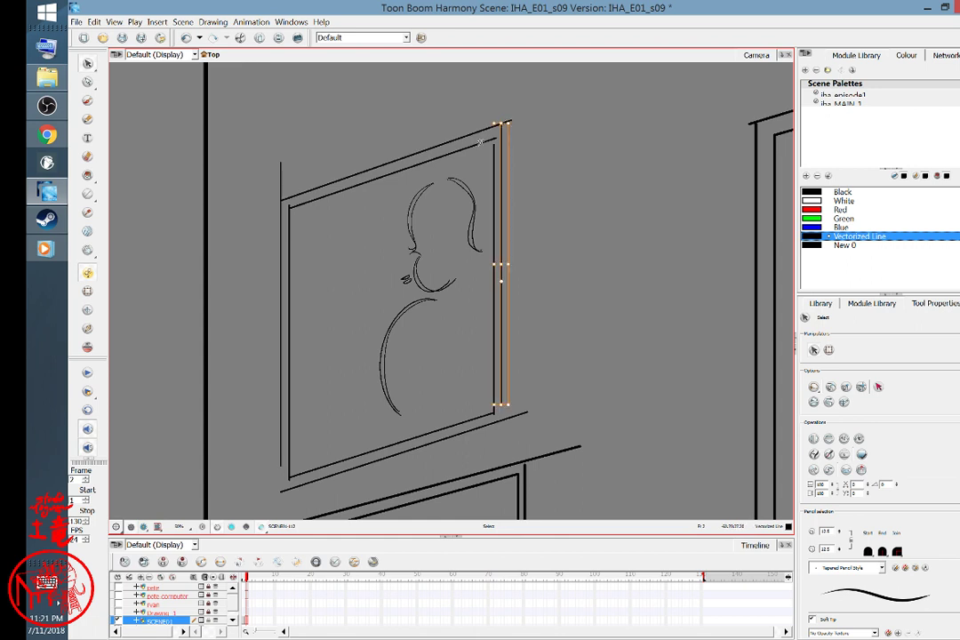
click(484, 144)
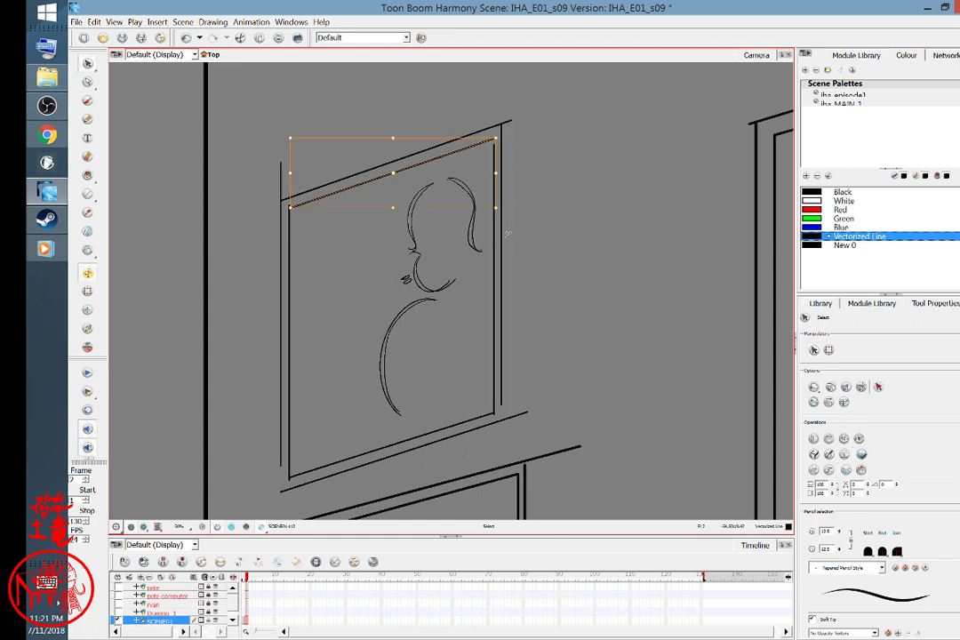
click(499, 145)
drag(498, 142, 500, 138)
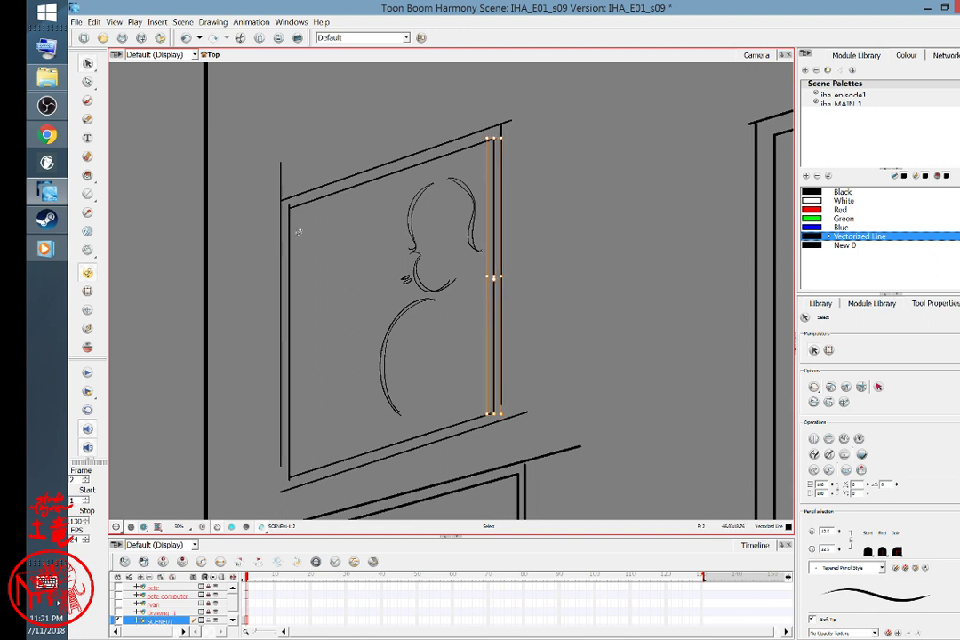
- Fit the picture frame's outer left vertical line between the outer top and bottom lines
click(280, 178)
drag(280, 163, 289, 201)
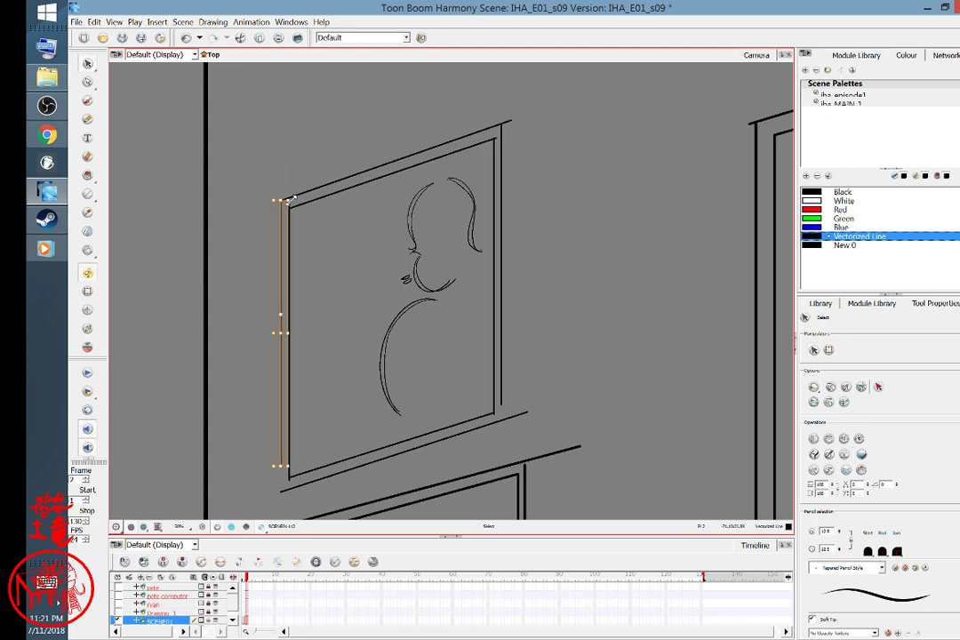
click(327, 293)
click(281, 432)
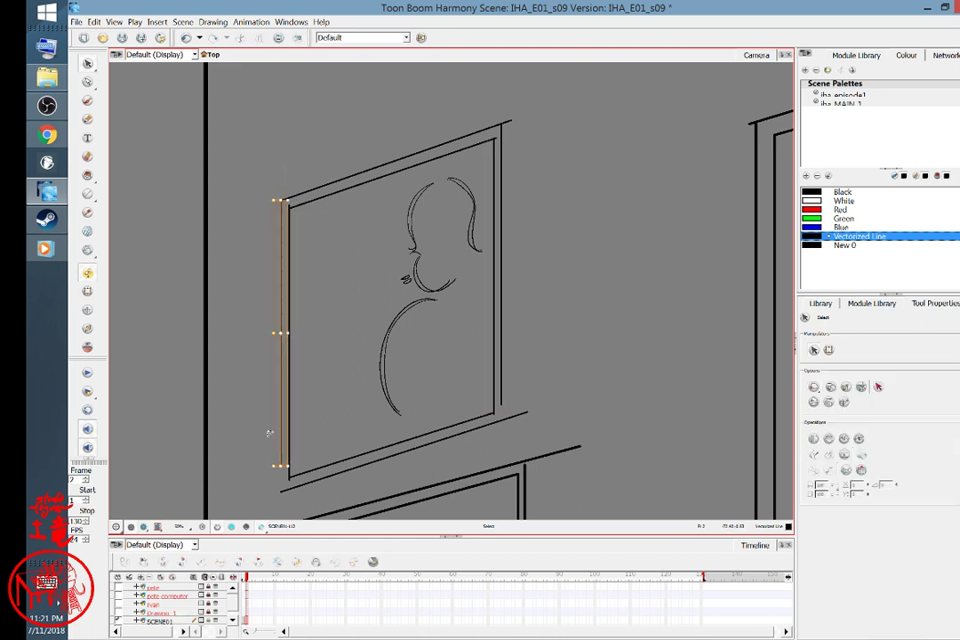
drag(282, 466, 291, 491)
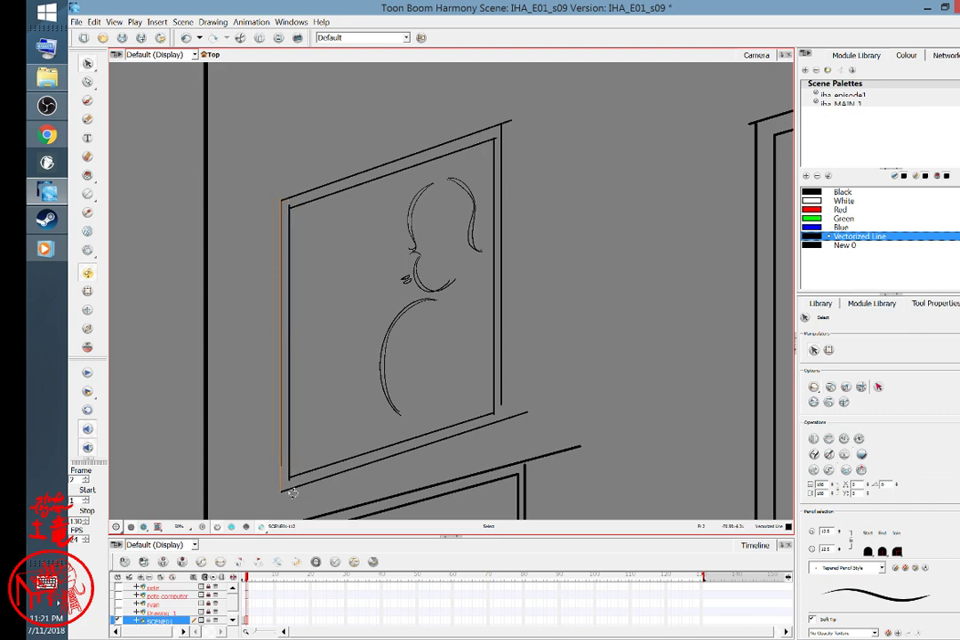
click(296, 459)
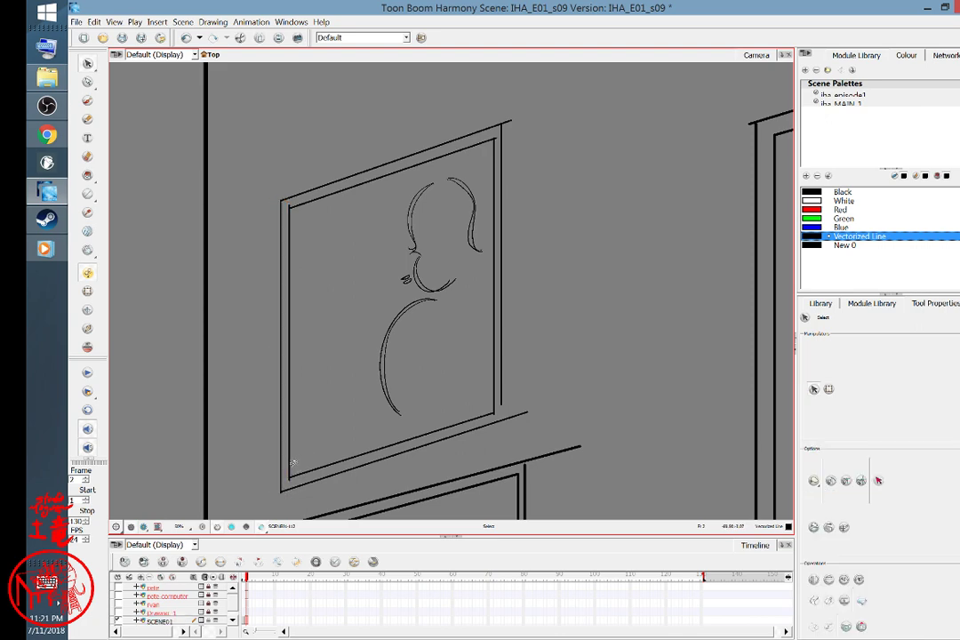
- Shorten the lower end of the frame's inner left vertical line to the inner bottom line
click(289, 464)
drag(289, 480, 292, 477)
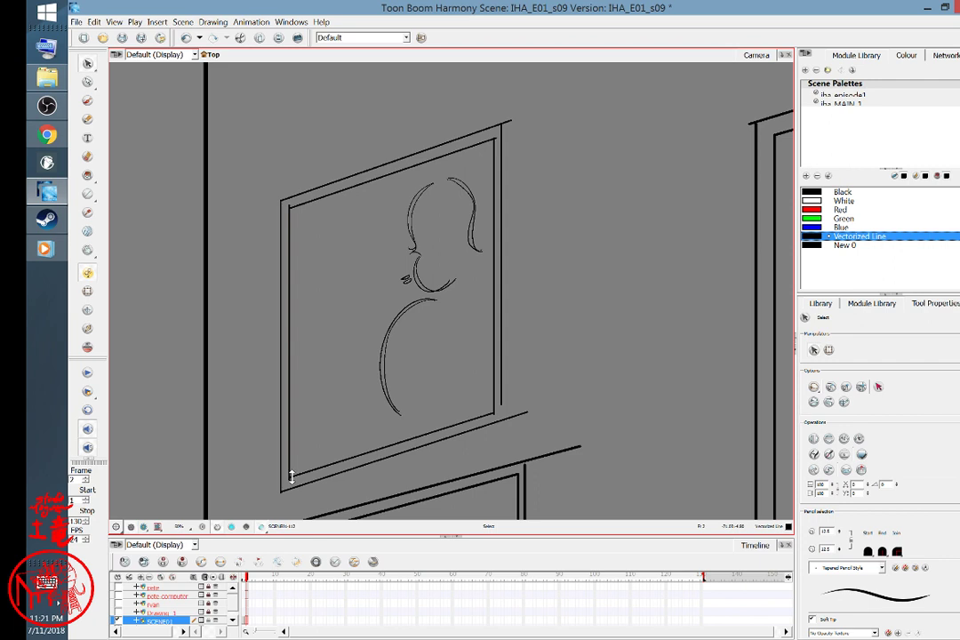
click(291, 477)
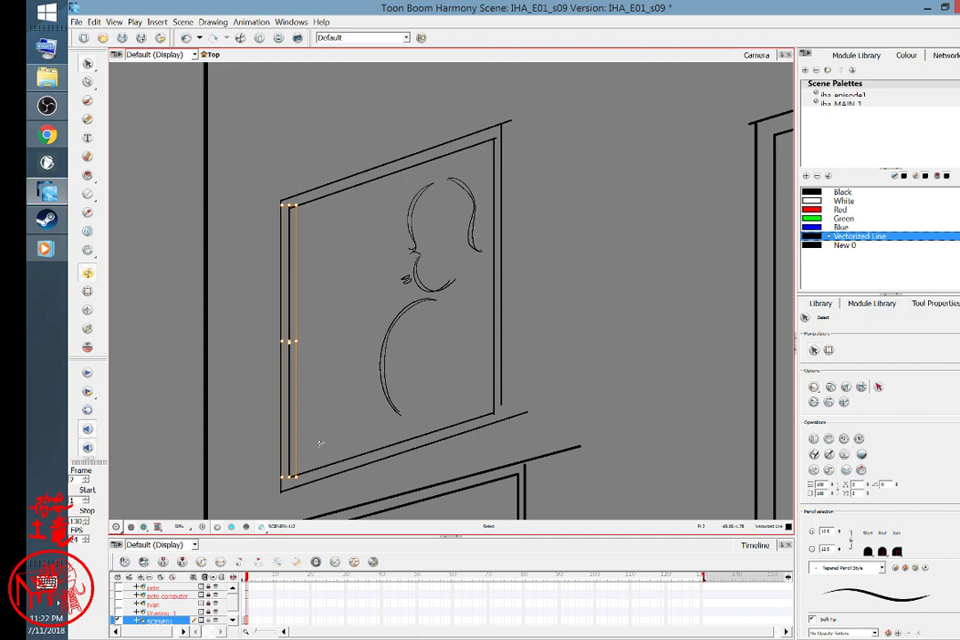
click(318, 378)
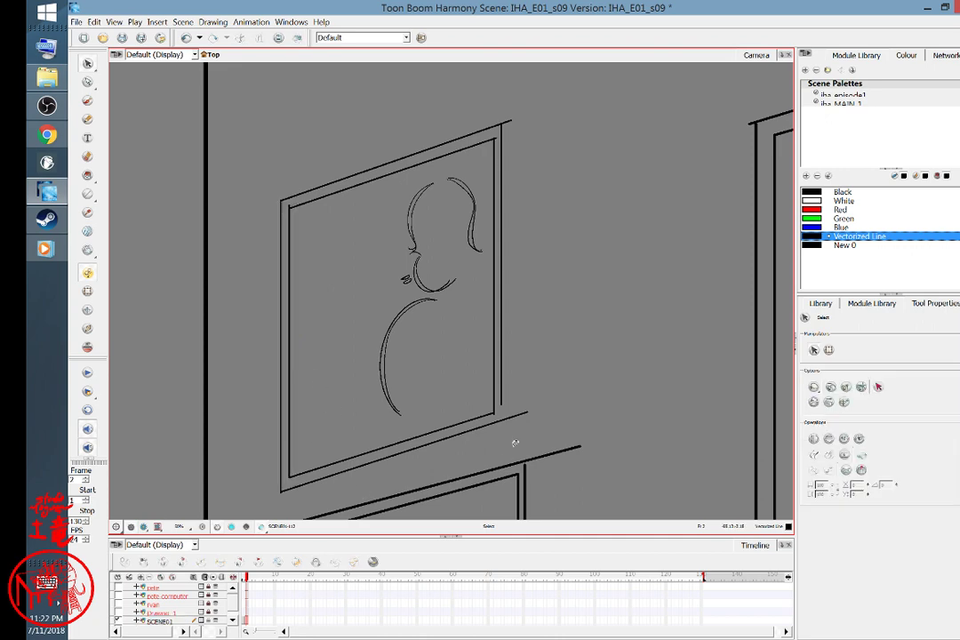
- Join the outer lines at the picture frame's lower-right corner and fit the inner right vertical to the inner bottom line
click(502, 407)
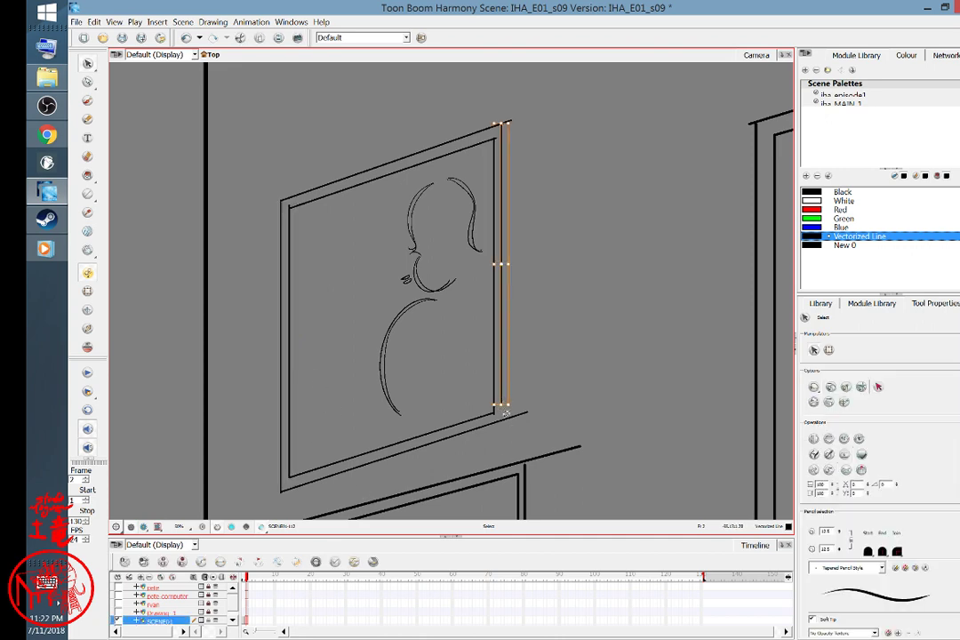
click(501, 420)
click(500, 420)
click(530, 415)
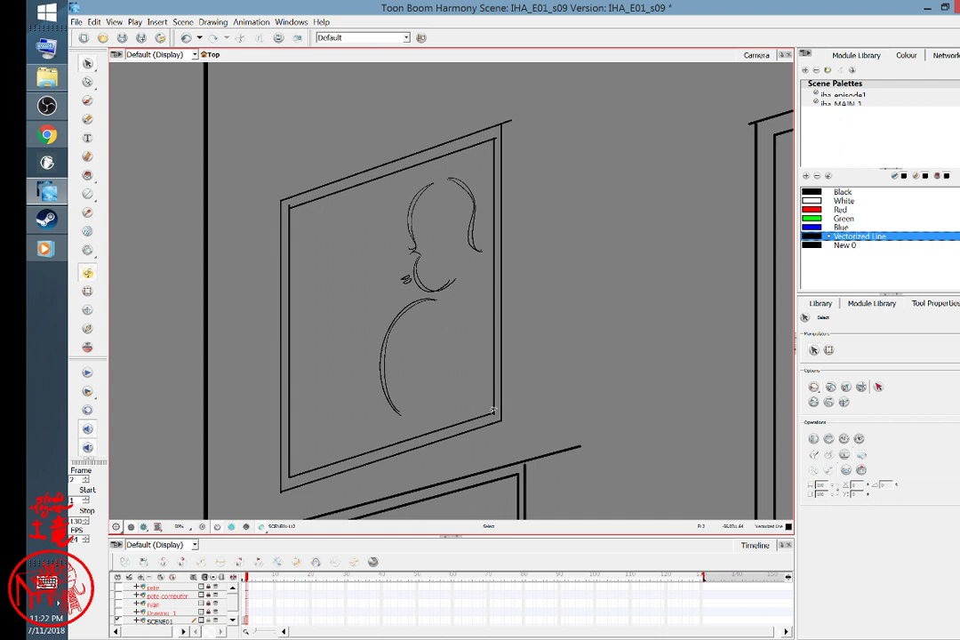
click(492, 412)
click(494, 399)
drag(494, 412, 495, 413)
click(494, 412)
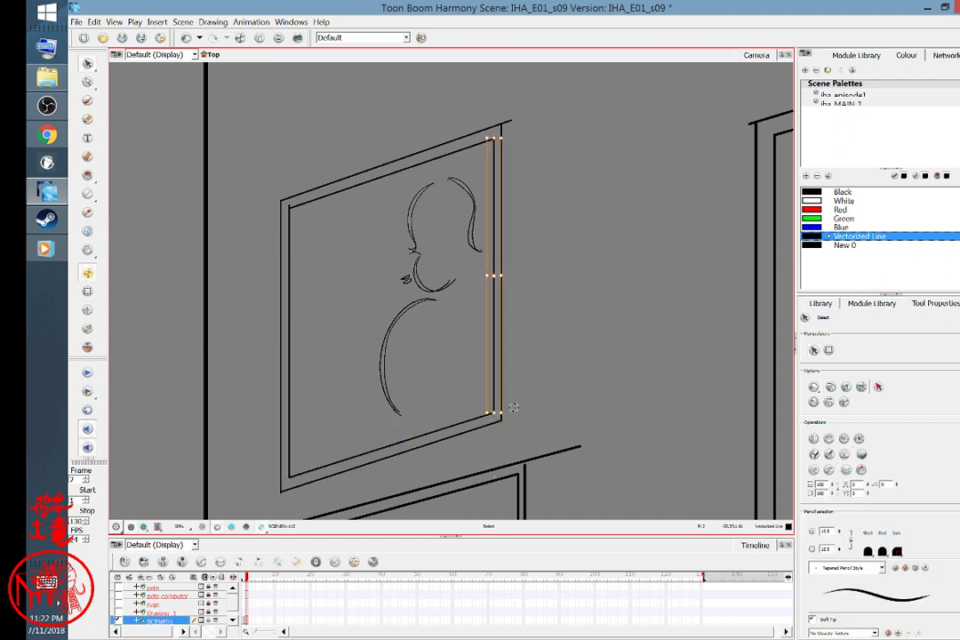
key(Escape)
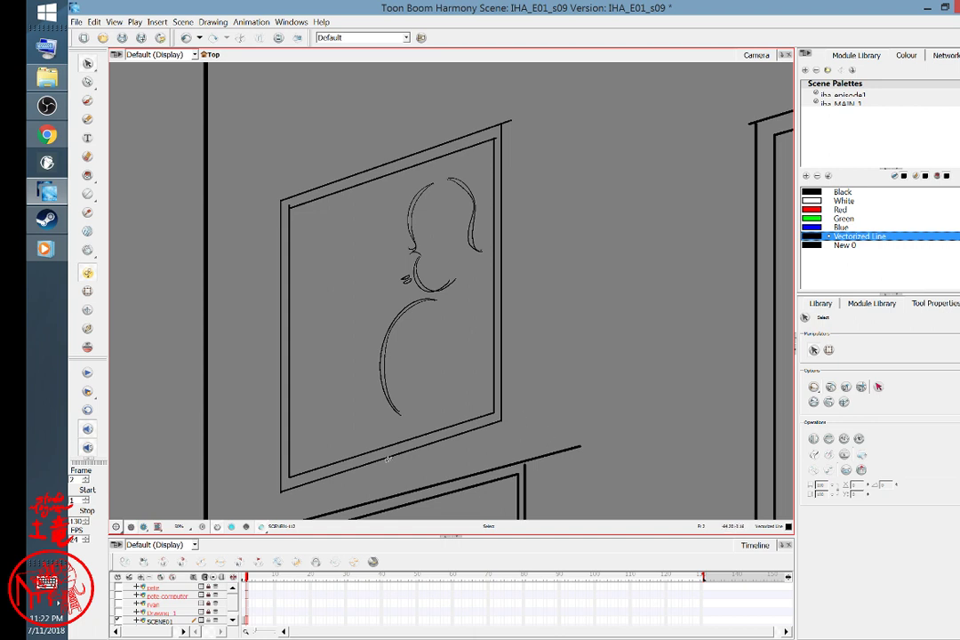
- Trim the outer top line's overshoot at the picture frame's upper-right corner
click(509, 122)
drag(512, 120, 501, 124)
click(543, 147)
- Join the inner left vertical and inner top lines cleanly at the picture frame's upper-left corner
key(2)
key(2)
key(space)
drag(251, 188, 456, 262)
click(258, 153)
drag(256, 151, 257, 158)
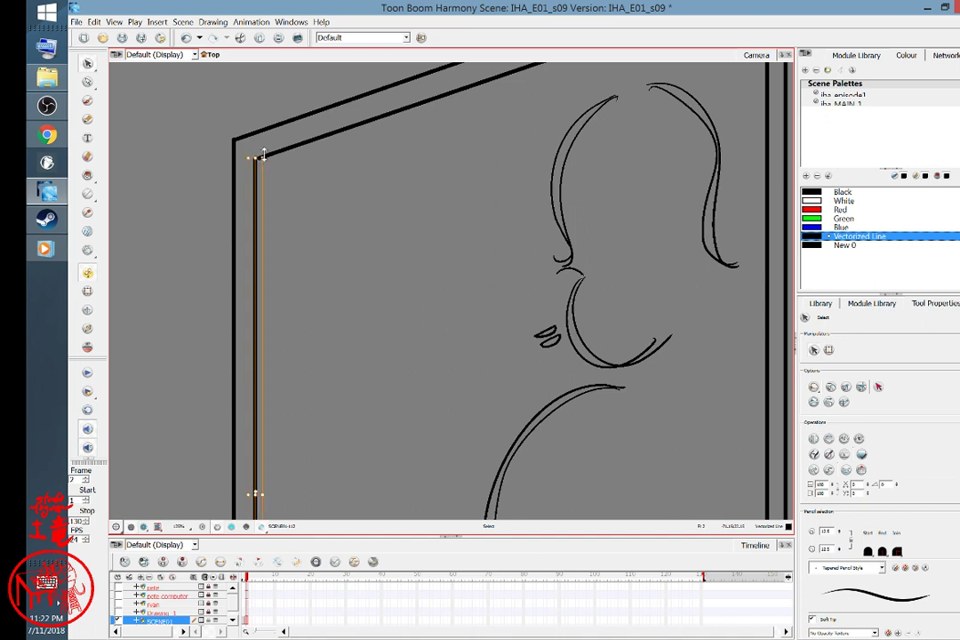
click(257, 157)
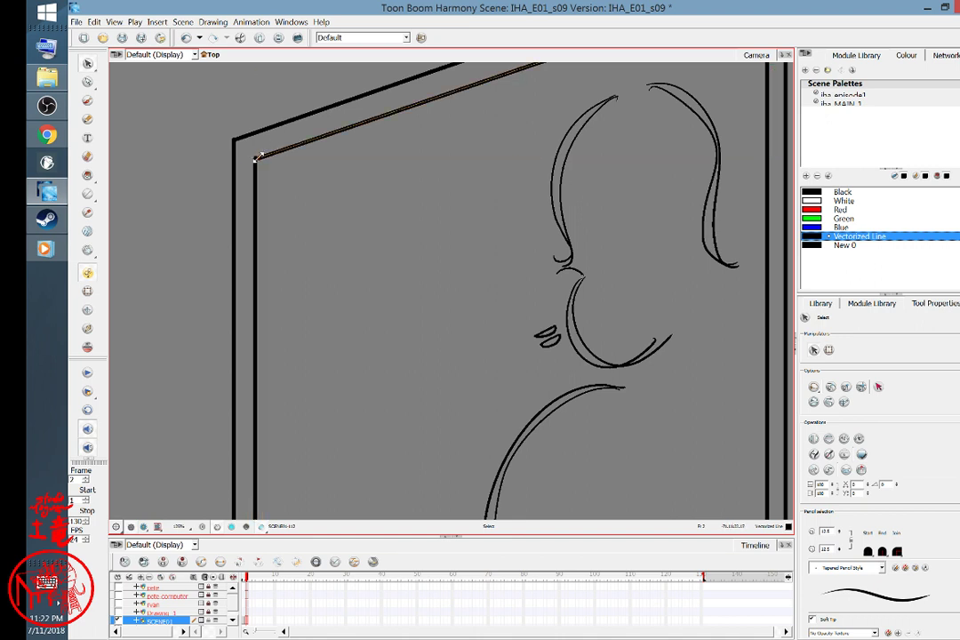
drag(257, 158, 256, 157)
click(292, 168)
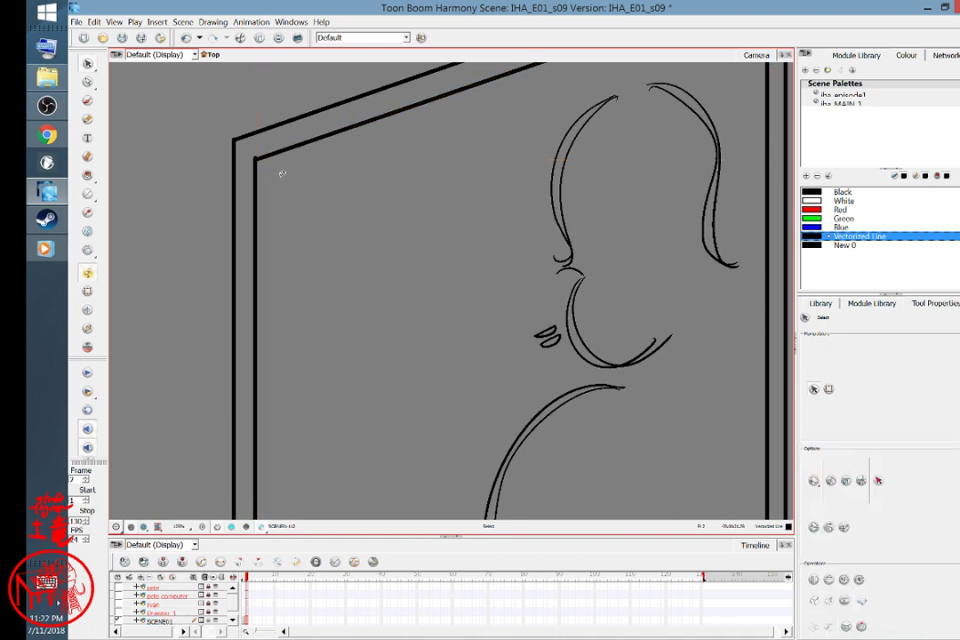
click(256, 159)
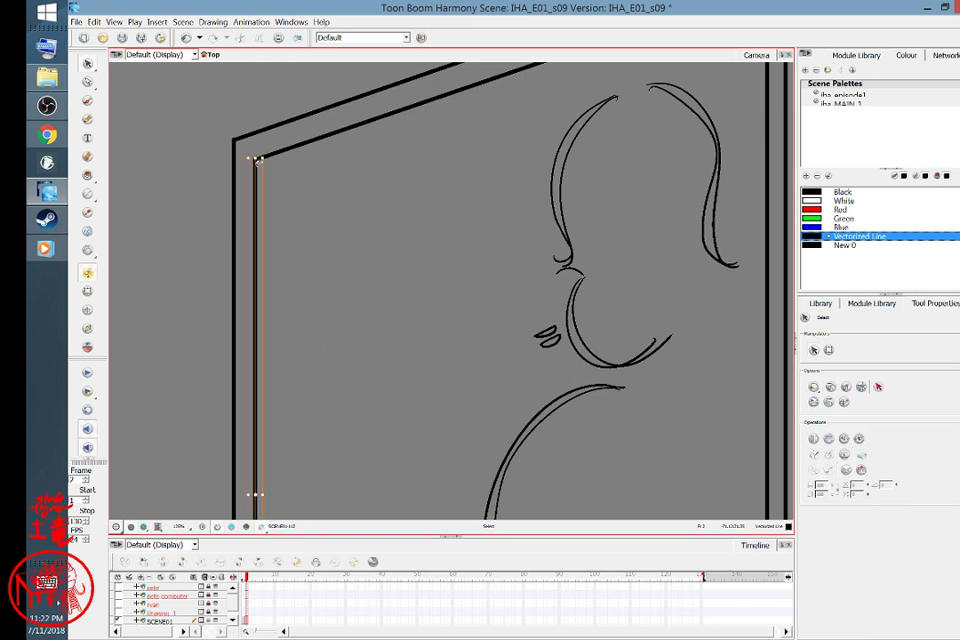
click(316, 180)
- Trim the small overshoots of the inner top line and the outer right vertical at the picture frame's upper-right corner
key(space)
drag(460, 158, 306, 220)
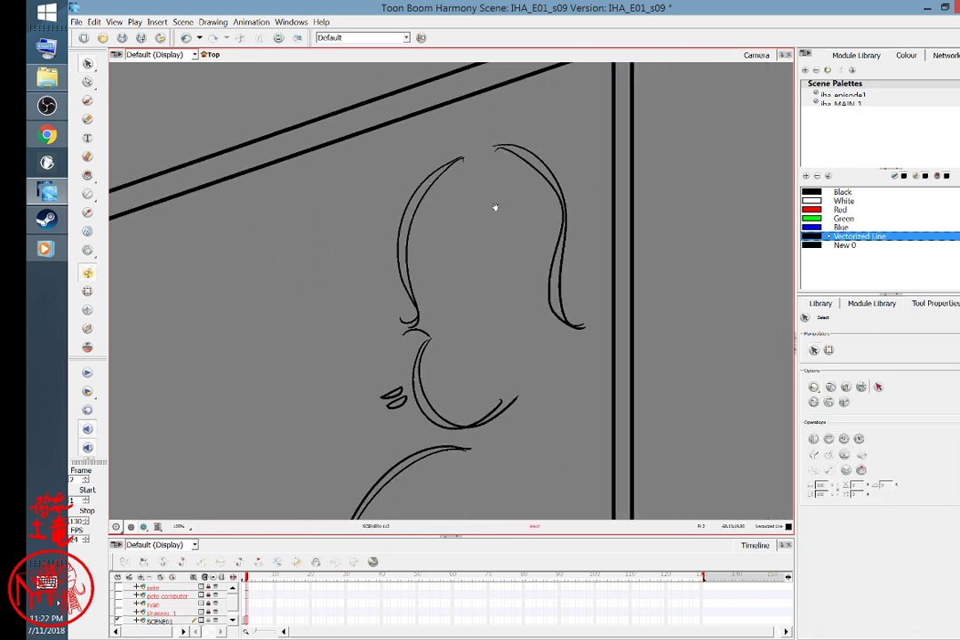
drag(435, 283, 334, 406)
click(518, 168)
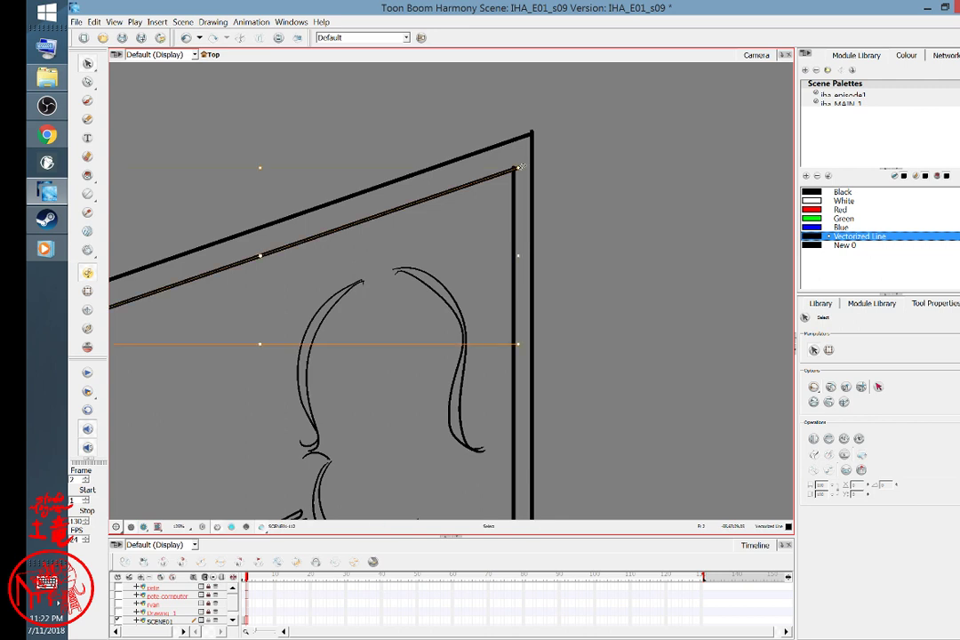
drag(519, 168, 514, 167)
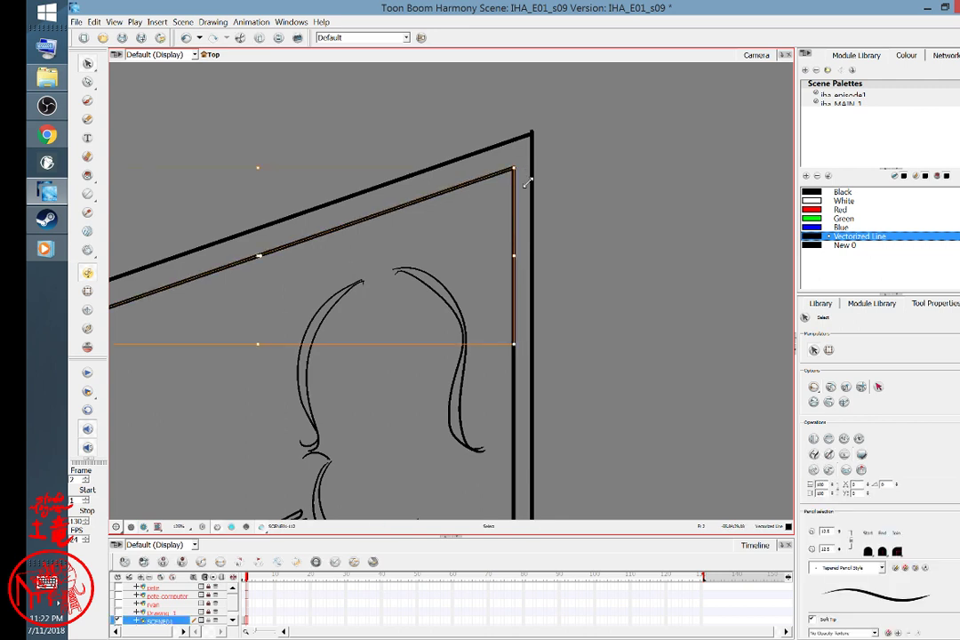
click(556, 162)
click(533, 136)
drag(533, 131, 534, 134)
click(573, 141)
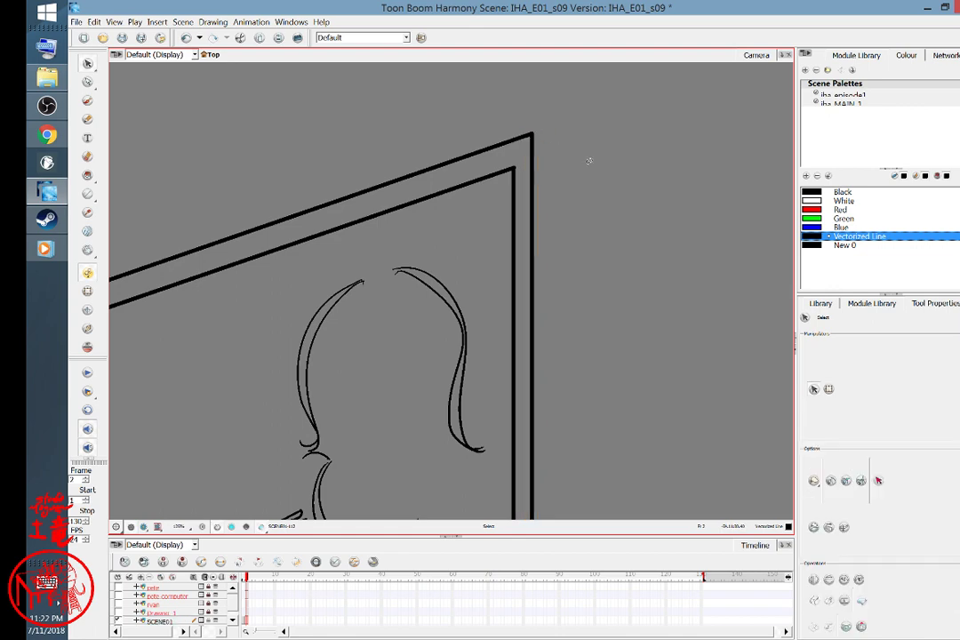
- Look over the rest of the room's line art: posters, window wall, door, both beds and the floor edge
scroll(602, 198, down, 5)
scroll(604, 197, down, 3)
scroll(613, 205, up, 3)
key(space)
drag(671, 319, 423, 241)
drag(599, 294, 480, 256)
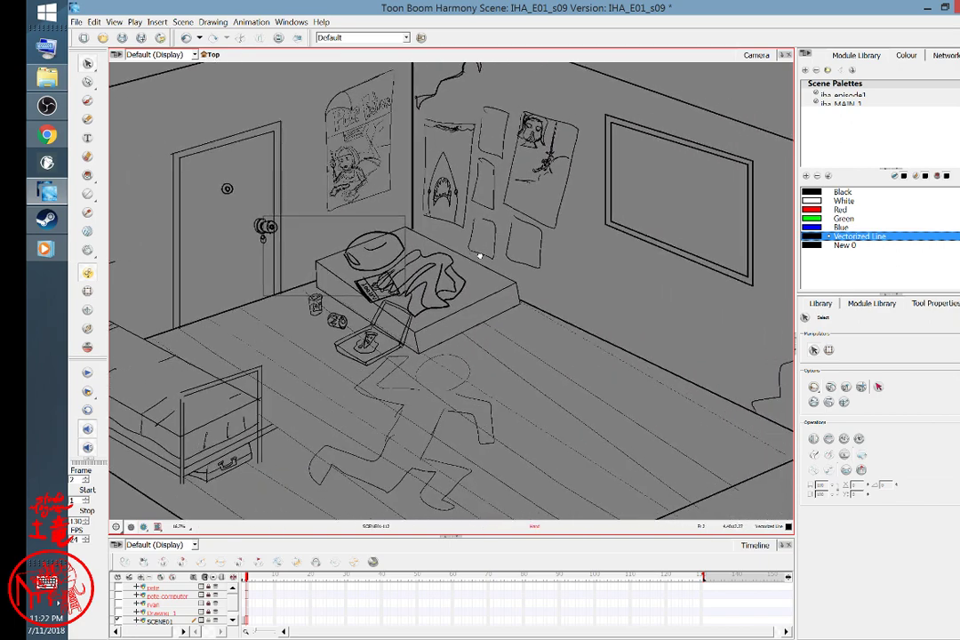
scroll(568, 215, up, 3)
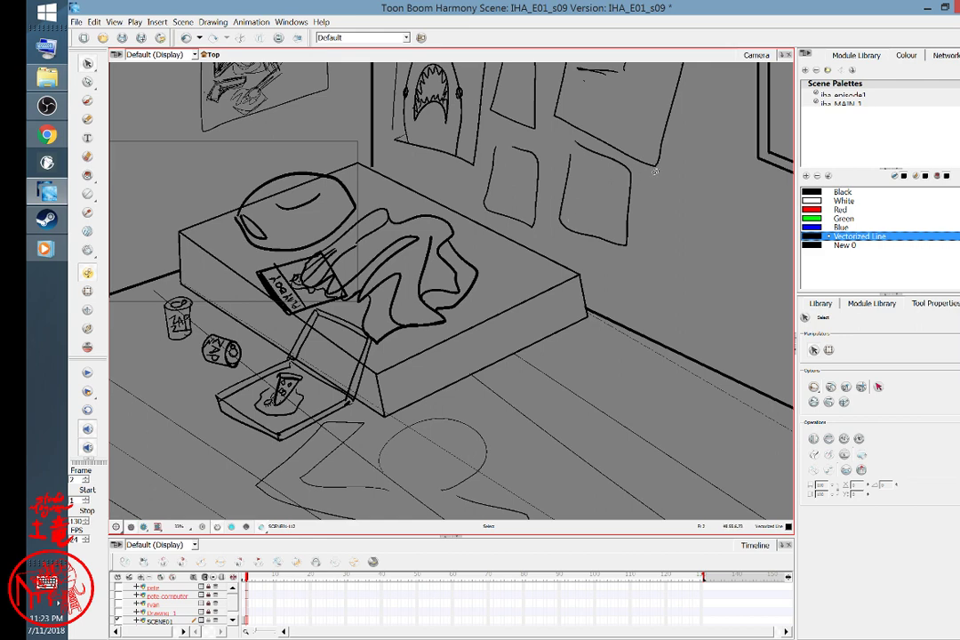
drag(679, 145, 554, 266)
drag(636, 358, 566, 286)
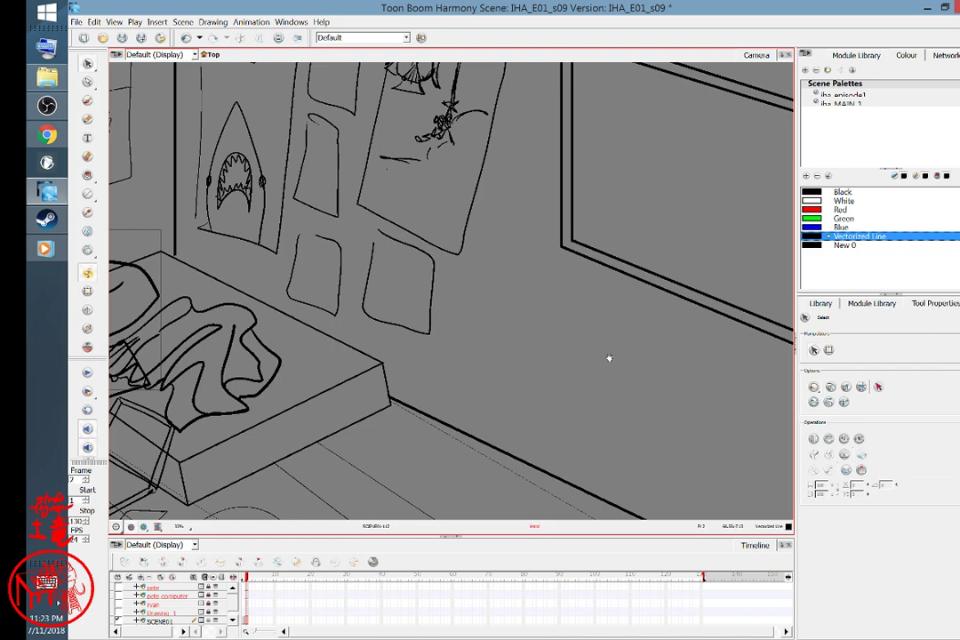
drag(617, 355, 654, 444)
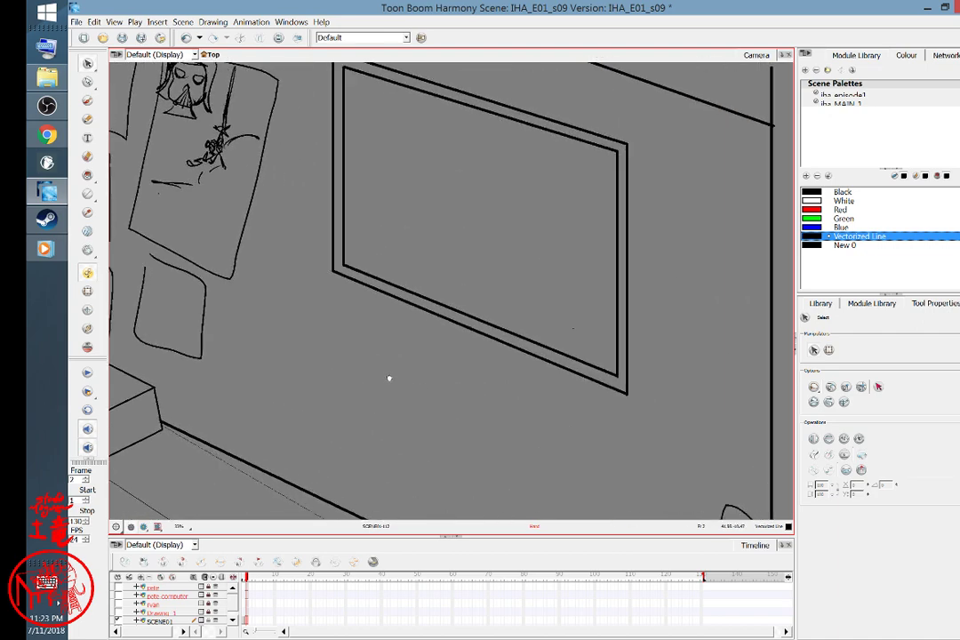
drag(500, 292, 637, 345)
mouse_move(515, 304)
mouse_down()
mouse_move(615, 332)
mouse_move(601, 300)
mouse_up()
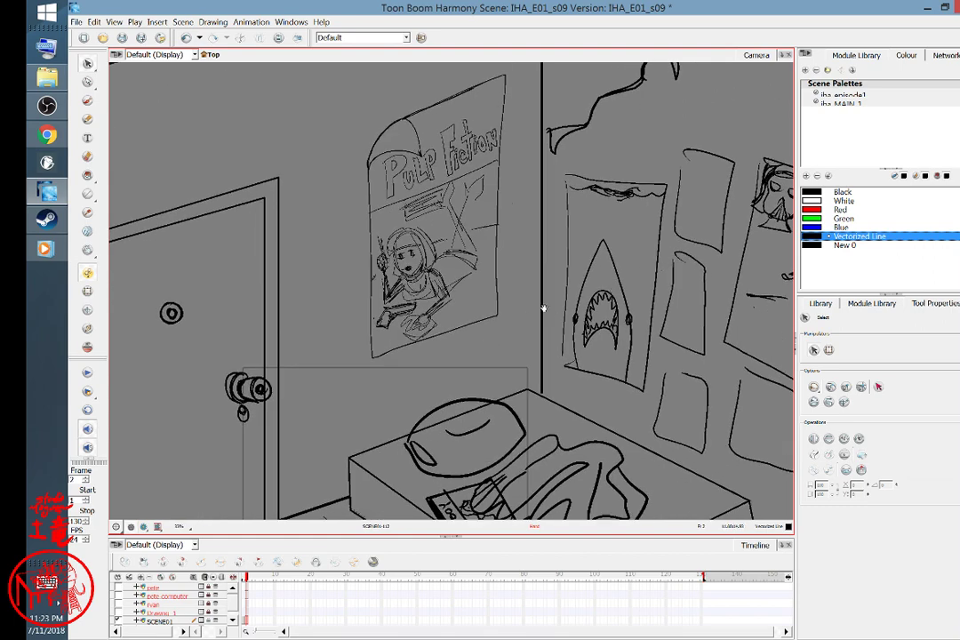
drag(527, 319, 606, 255)
mouse_move(518, 271)
mouse_down()
mouse_move(551, 266)
mouse_move(715, 161)
mouse_up()
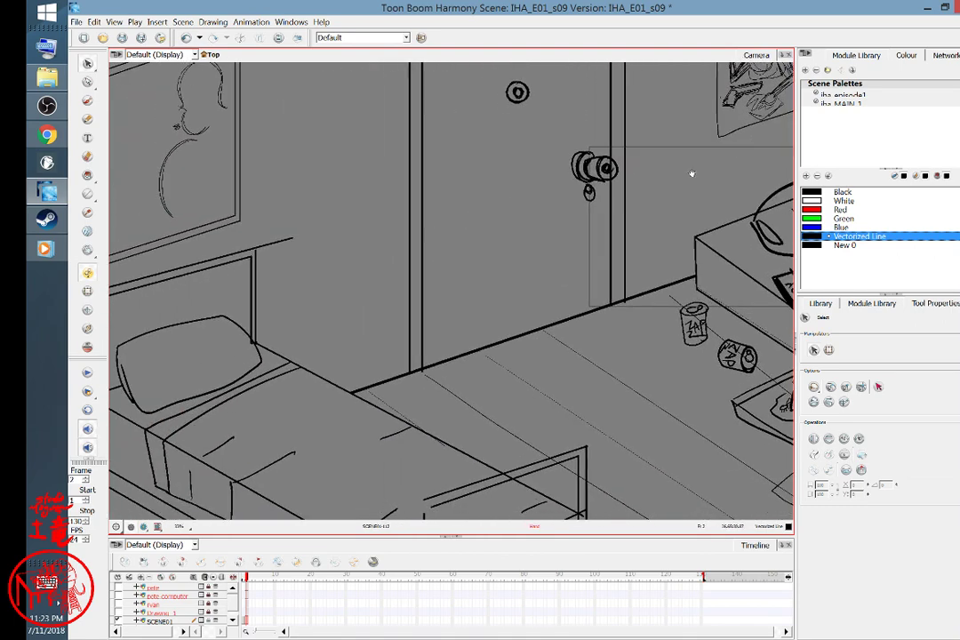
mouse_move(496, 257)
mouse_down()
mouse_move(690, 165)
mouse_move(720, 134)
mouse_up()
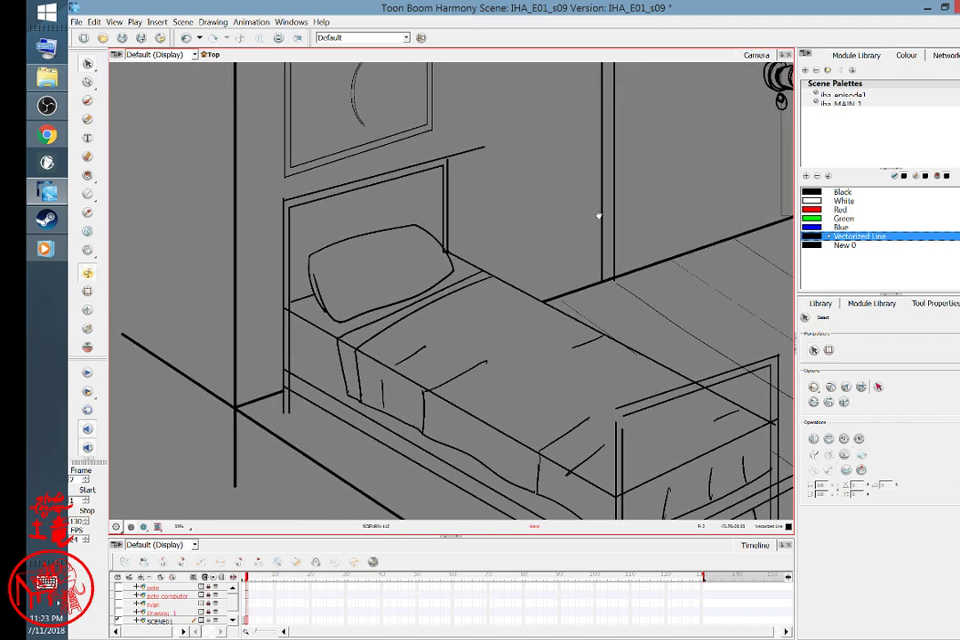
drag(607, 222, 469, 201)
mouse_move(705, 303)
mouse_down()
mouse_move(502, 211)
mouse_move(660, 238)
mouse_move(688, 276)
mouse_up()
drag(604, 242, 734, 264)
drag(636, 244, 519, 231)
mouse_move(788, 297)
mouse_down()
mouse_move(398, 272)
mouse_move(384, 279)
mouse_up()
mouse_move(709, 277)
mouse_down()
mouse_move(499, 283)
mouse_move(407, 326)
mouse_up()
mouse_move(613, 271)
mouse_down()
mouse_move(416, 334)
mouse_move(372, 327)
mouse_up()
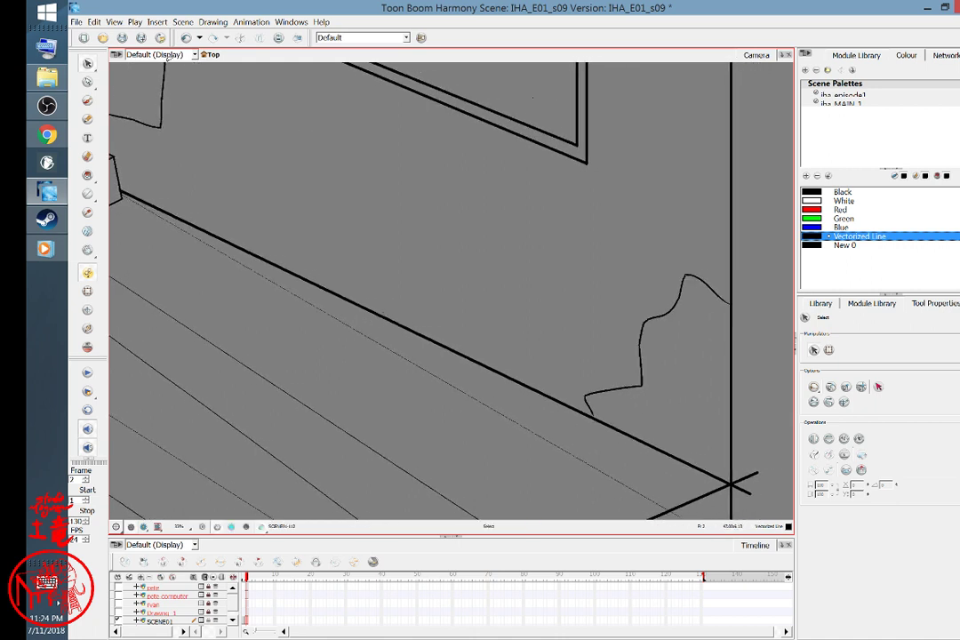
- Using the Line tool at pencil size 0.7, draw thin slanted lines across the hole in the wall's lower corner
click(88, 194)
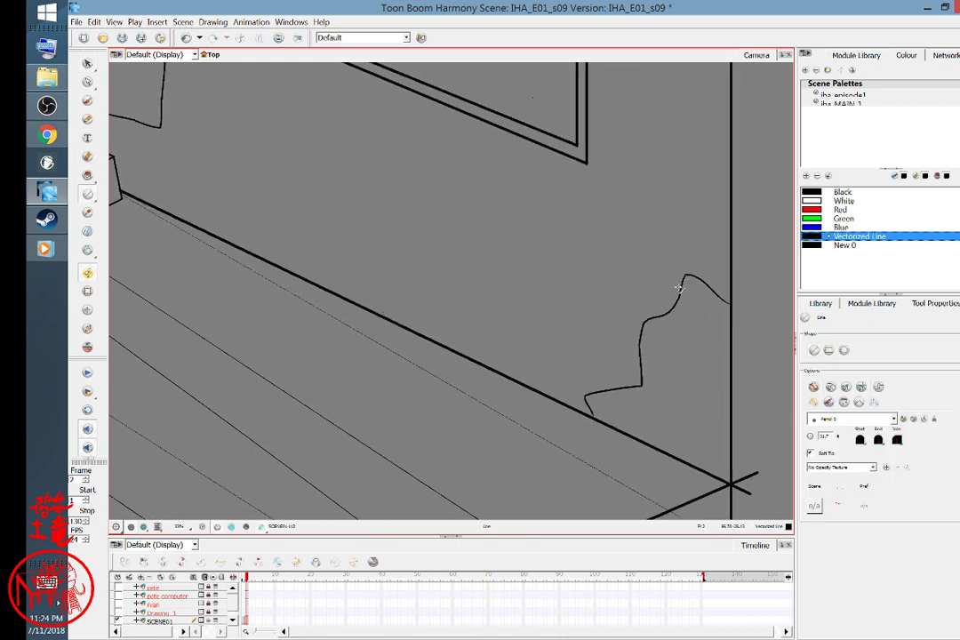
drag(655, 319, 725, 341)
key(ctrl+z)
drag(840, 436, 840, 459)
drag(645, 326, 725, 353)
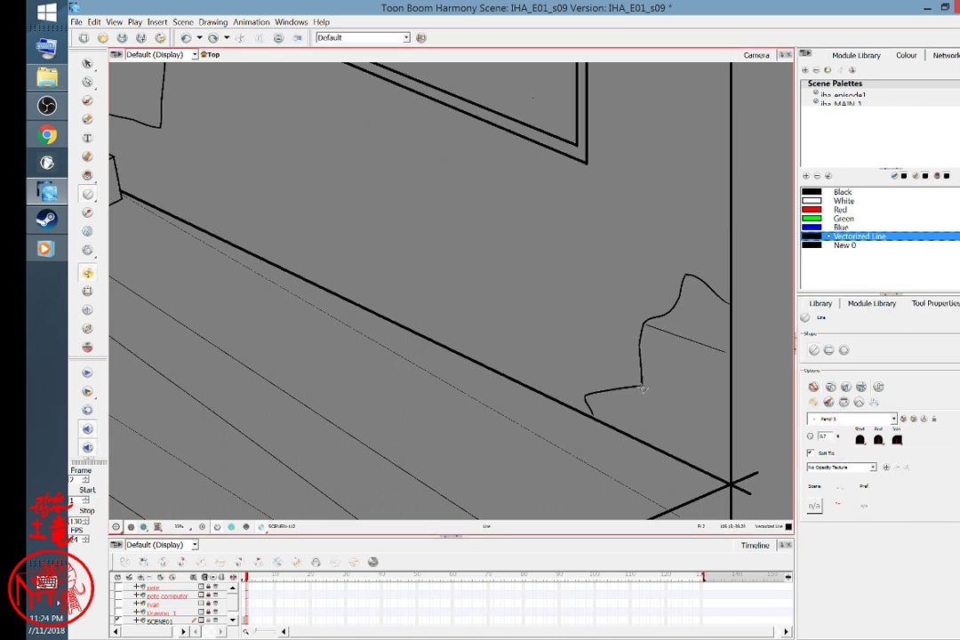
drag(643, 384, 731, 415)
drag(728, 463, 589, 397)
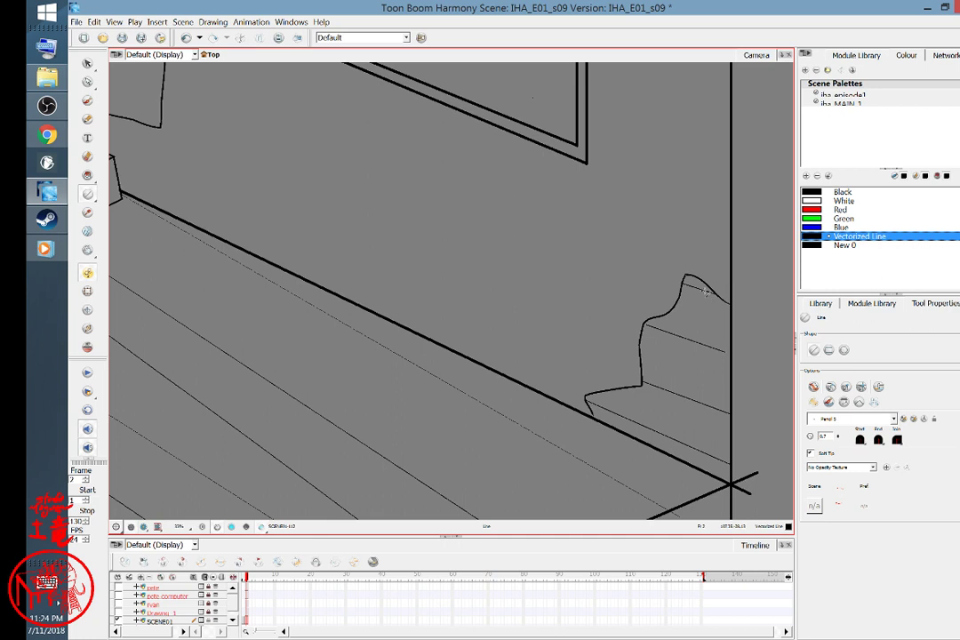
- Add short upright lines between the slanted lines inside the lower wall hole
mouse_move(700, 288)
mouse_down()
mouse_move(700, 347)
mouse_move(663, 356)
mouse_move(669, 392)
mouse_up()
drag(693, 398, 693, 446)
drag(611, 391, 612, 411)
- Draw four thin slanted lines across the torn hole in the wall beneath the ceiling corner
mouse_move(530, 336)
mouse_down()
mouse_move(704, 413)
mouse_move(729, 443)
mouse_up()
mouse_move(687, 368)
mouse_down()
mouse_move(403, 306)
mouse_move(560, 409)
mouse_move(513, 337)
mouse_move(635, 427)
mouse_up()
drag(471, 256, 602, 394)
drag(392, 175, 452, 276)
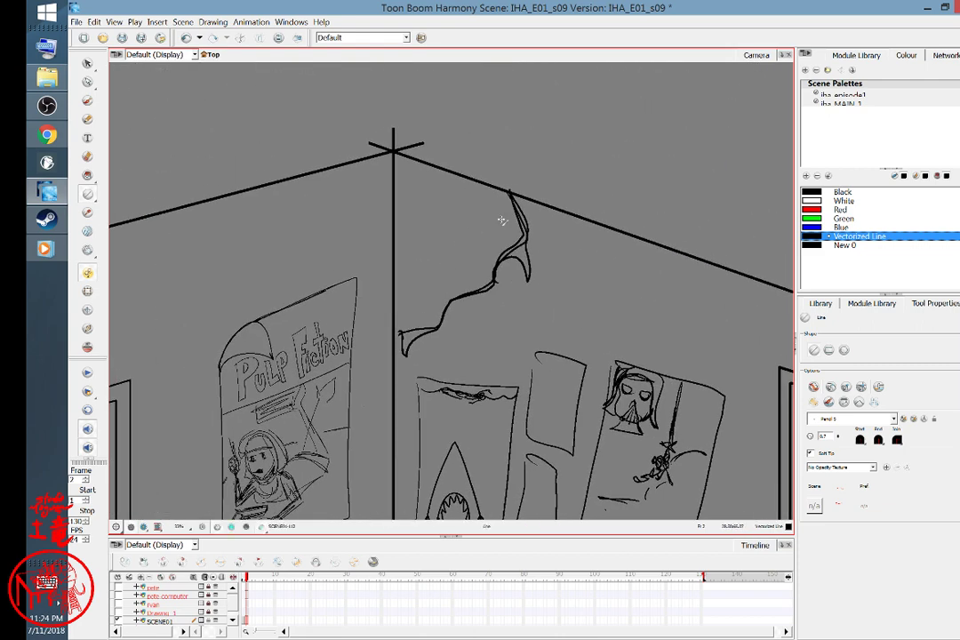
drag(516, 226, 398, 187)
mouse_move(504, 254)
mouse_down()
mouse_move(389, 209)
mouse_move(397, 221)
mouse_up()
drag(489, 282, 396, 253)
drag(397, 294, 442, 308)
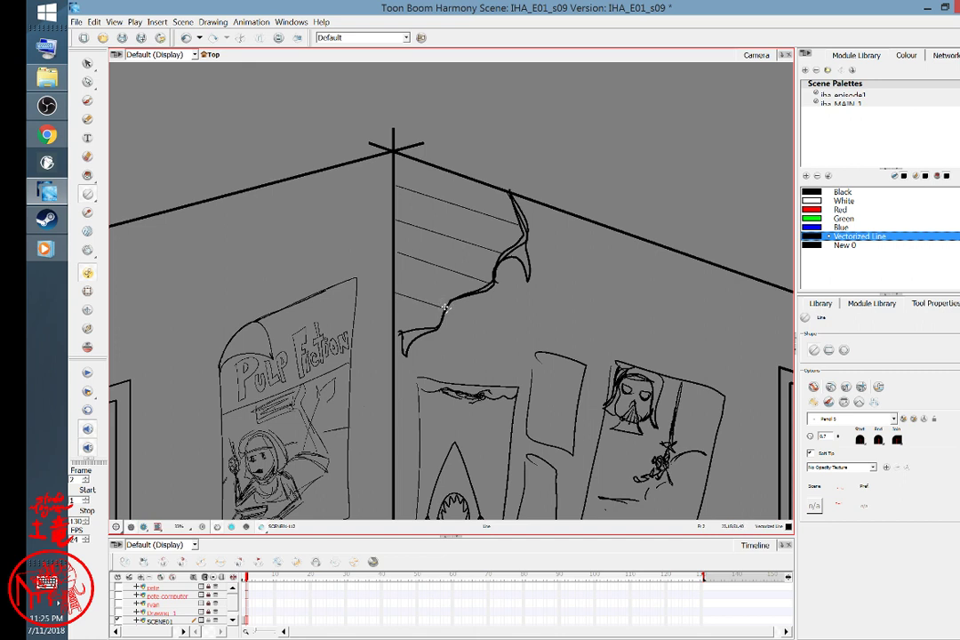
- Add short upright lines between the slanted lines to form a brick pattern inside the upper wall hole
drag(413, 156, 414, 184)
mouse_move(478, 184)
mouse_down()
mouse_move(479, 213)
mouse_move(450, 232)
mouse_up()
drag(409, 224, 410, 256)
drag(648, 315, 494, 218)
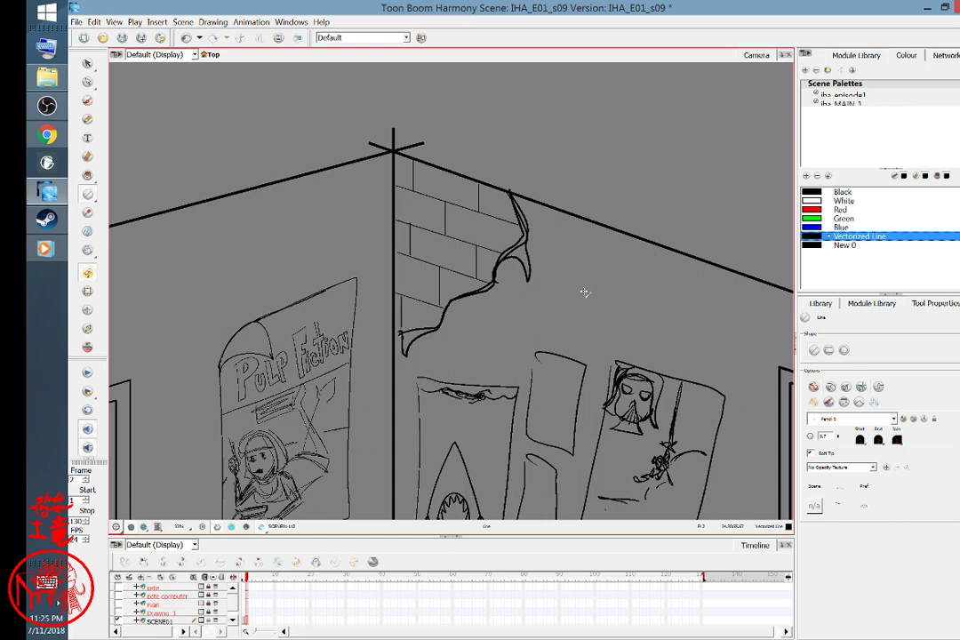
- Try to reshape the whole picture frame by its upper-right corner with the Select tool
scroll(495, 219, down, 8)
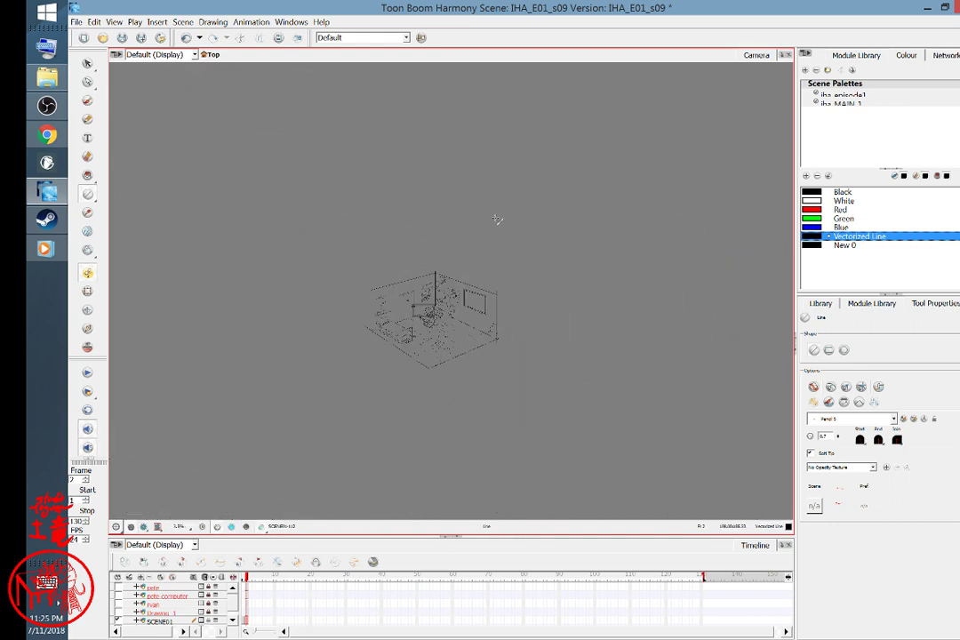
scroll(531, 215, up, 5)
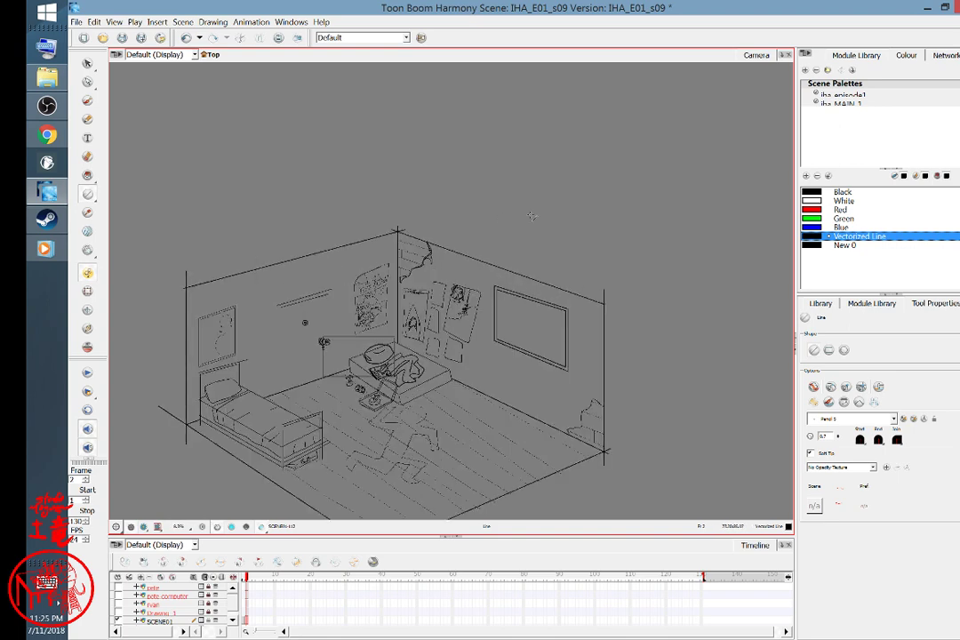
mouse_move(557, 377)
mouse_down()
mouse_move(647, 283)
mouse_move(374, 373)
mouse_up()
click(86, 62)
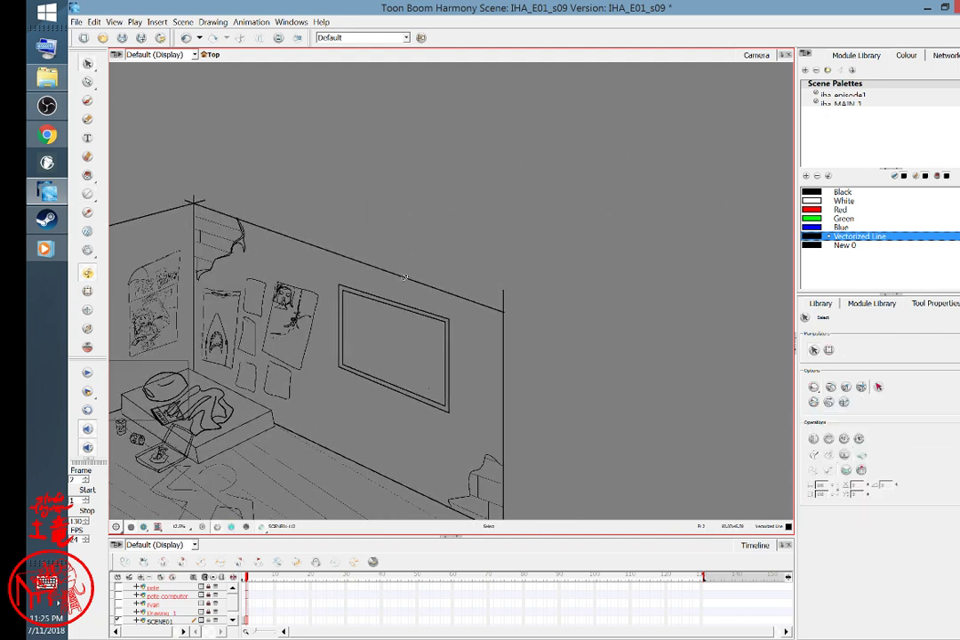
click(428, 407)
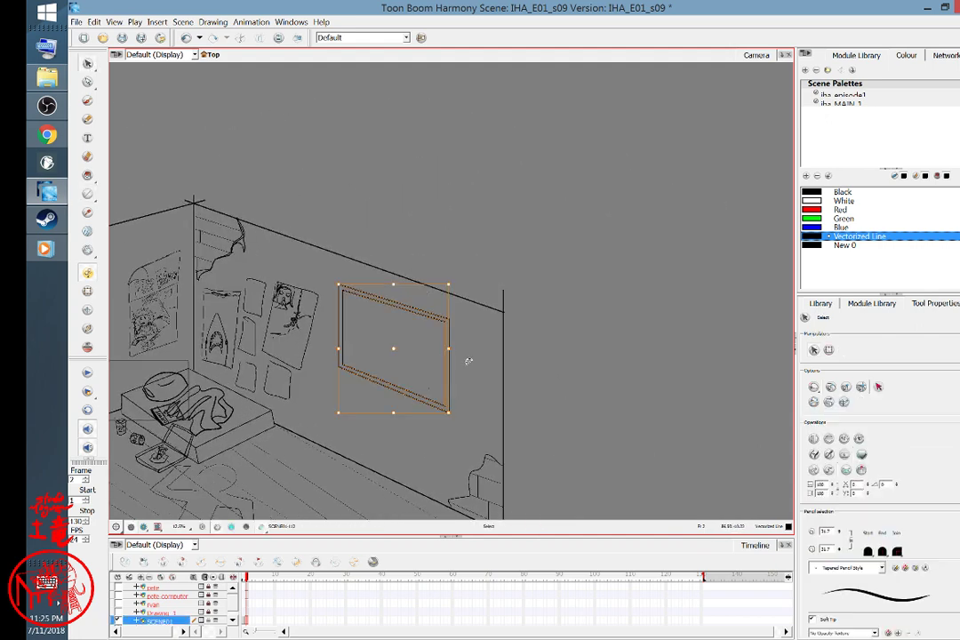
drag(447, 287, 452, 283)
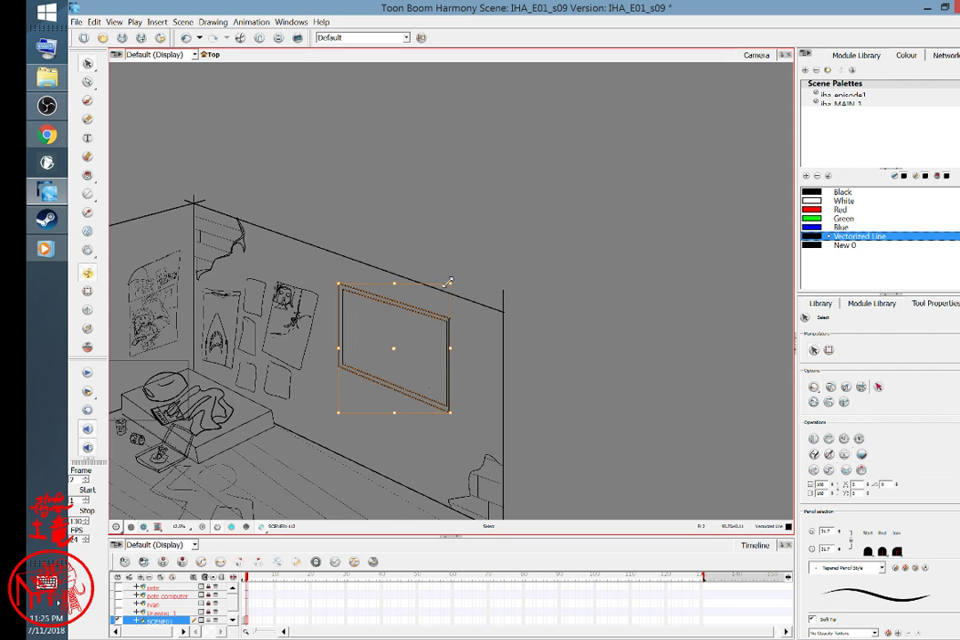
click(452, 284)
click(451, 286)
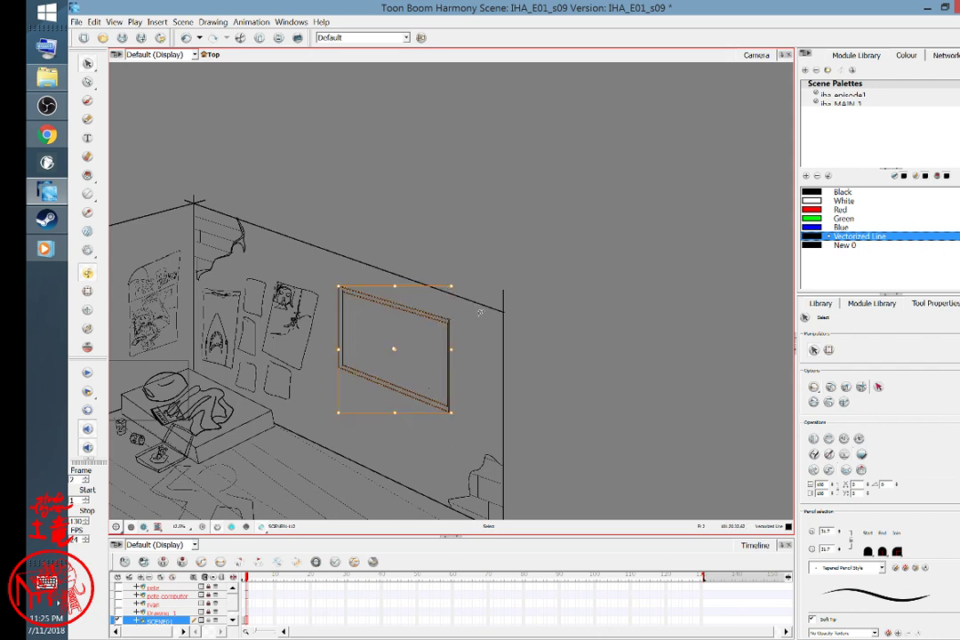
click(467, 342)
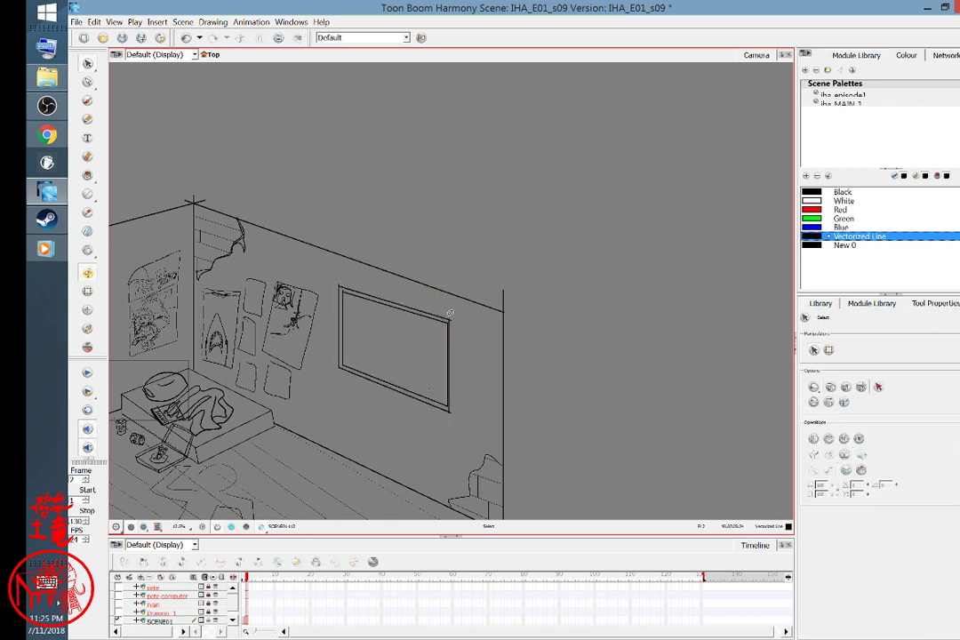
click(463, 317)
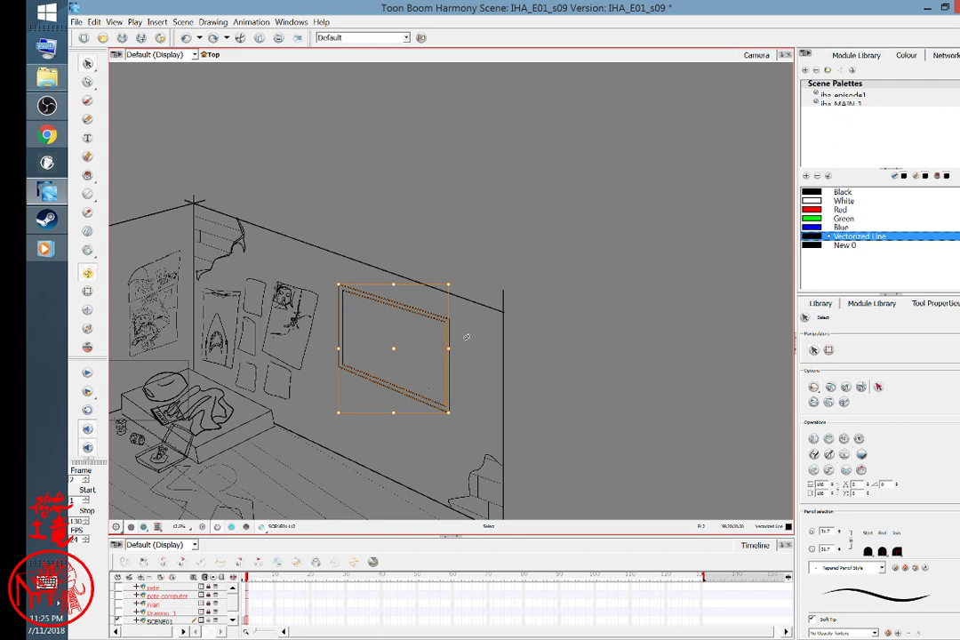
click(466, 337)
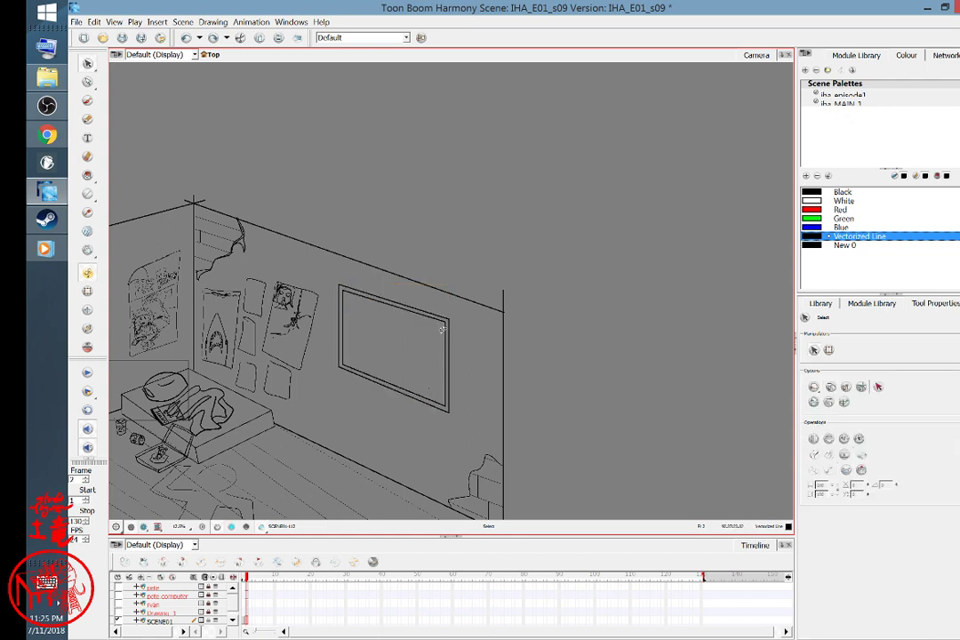
- Shorten the picture frame's two right-hand verticals by lowering their upper ends
click(448, 325)
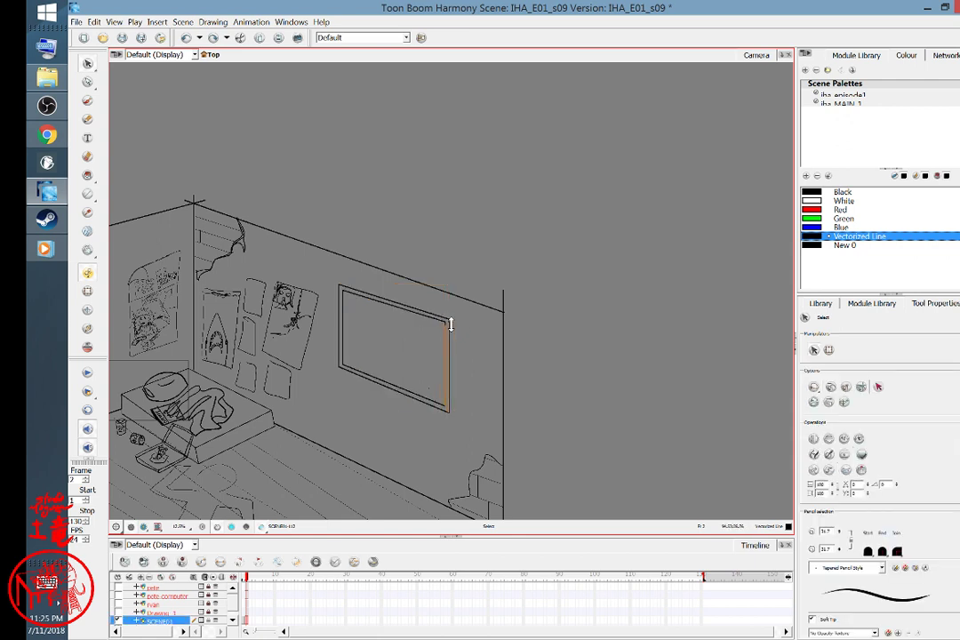
click(446, 316)
click(467, 331)
- Lower the right ends of the frame's inner and outer top lines to meet the shortened right verticals
scroll(476, 328, up, 1)
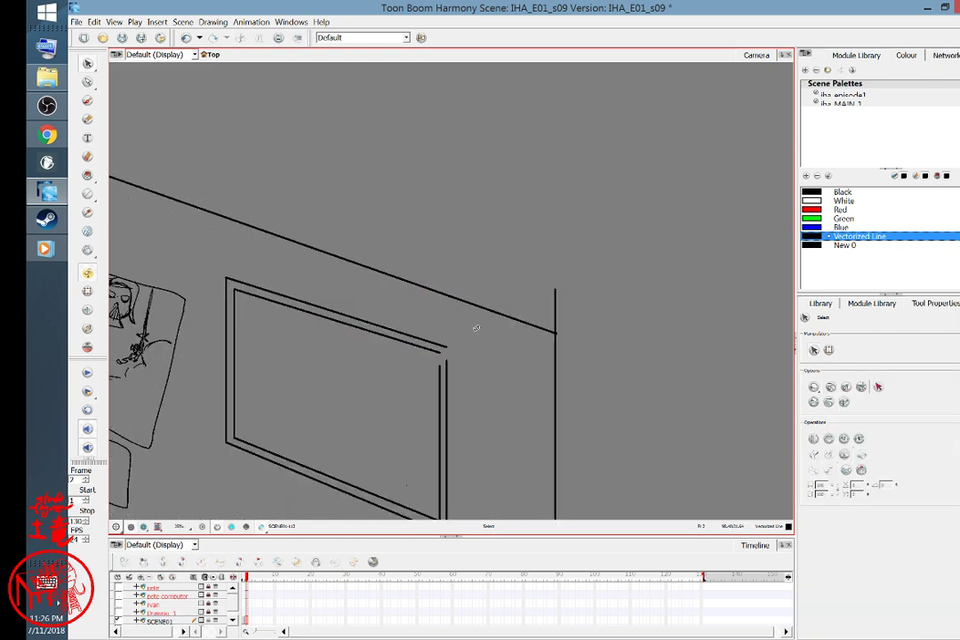
scroll(488, 351, up, 1)
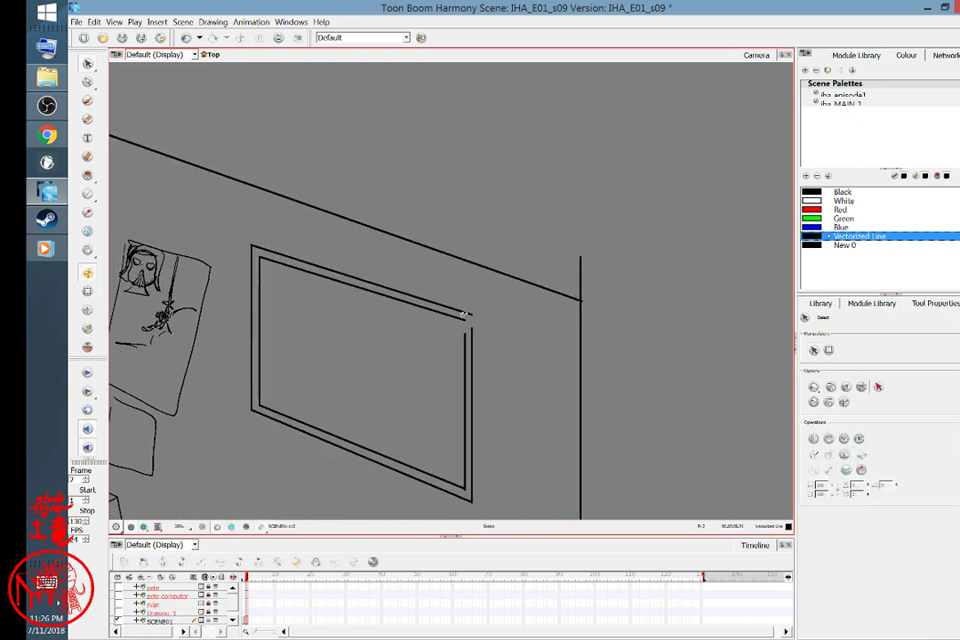
click(466, 316)
click(468, 329)
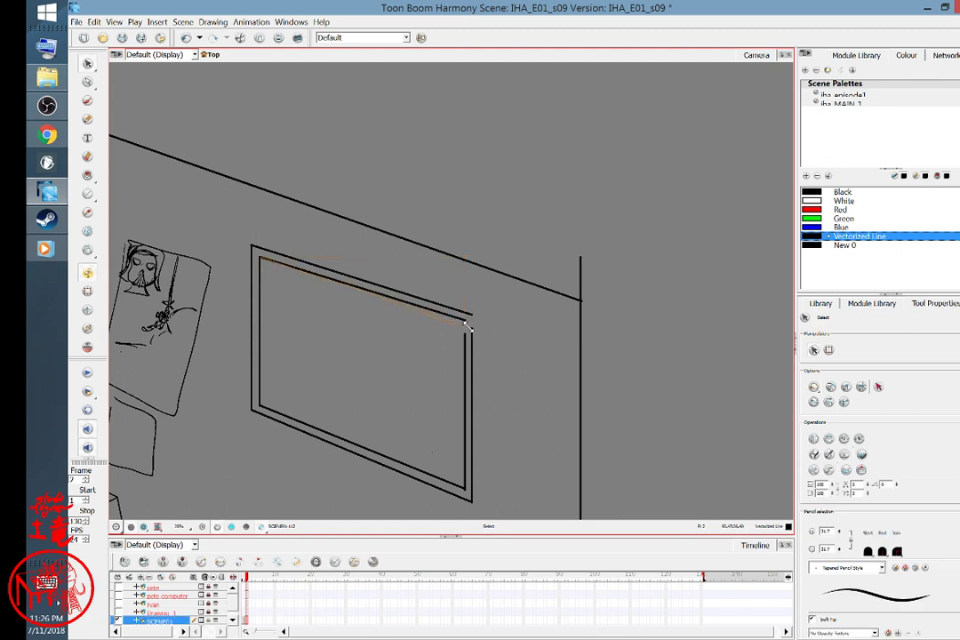
click(463, 328)
click(471, 313)
drag(472, 314, 471, 328)
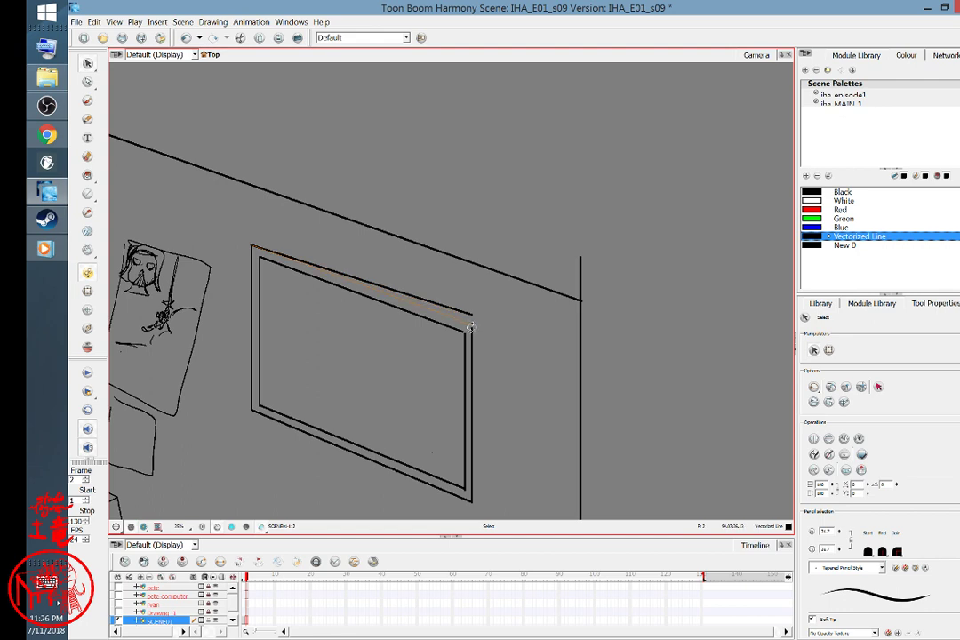
click(471, 328)
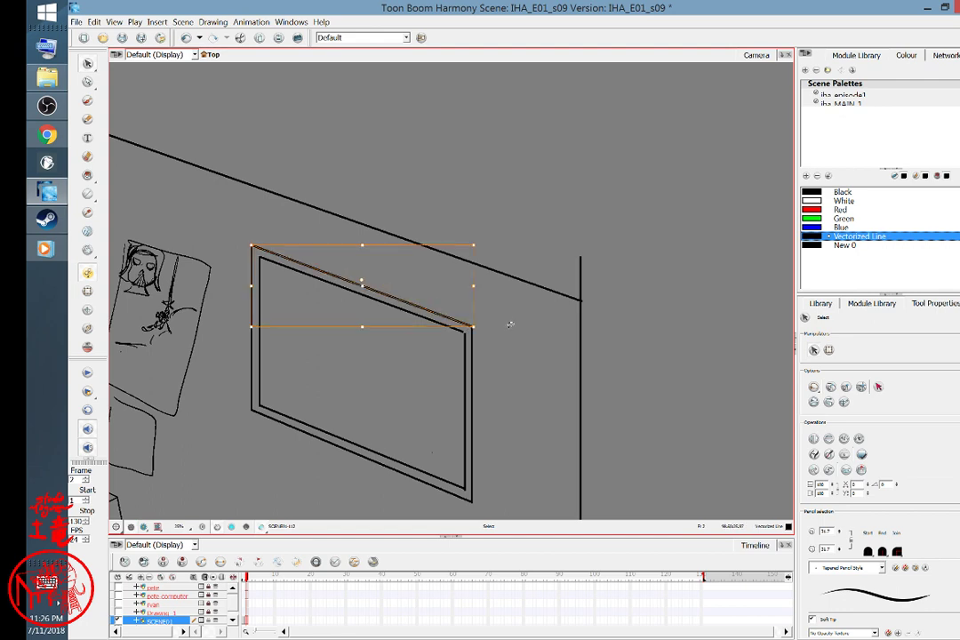
click(510, 324)
- Examine the whole room's line art, including the beds, door, posters, picture frame, wall holes and floor edges
key(1)
key(1)
key(1)
key(1)
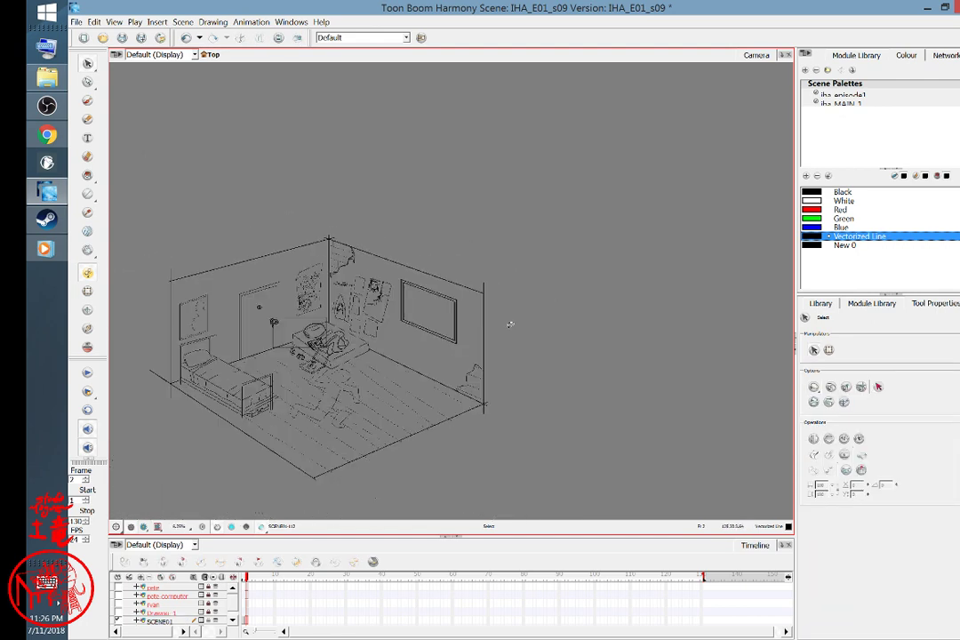
key(1)
key(1)
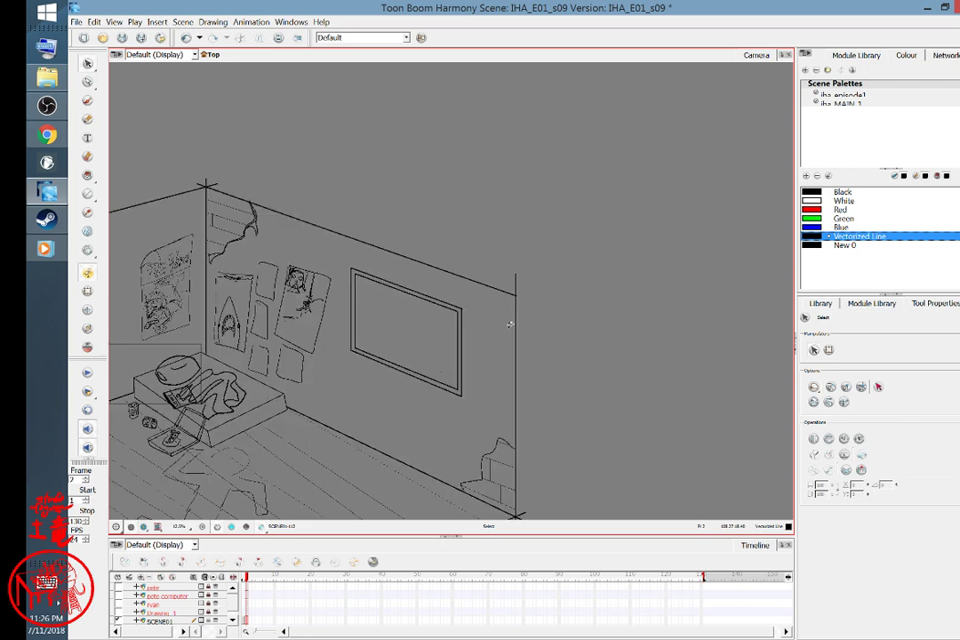
key(space)
drag(463, 385, 581, 283)
drag(536, 330, 615, 289)
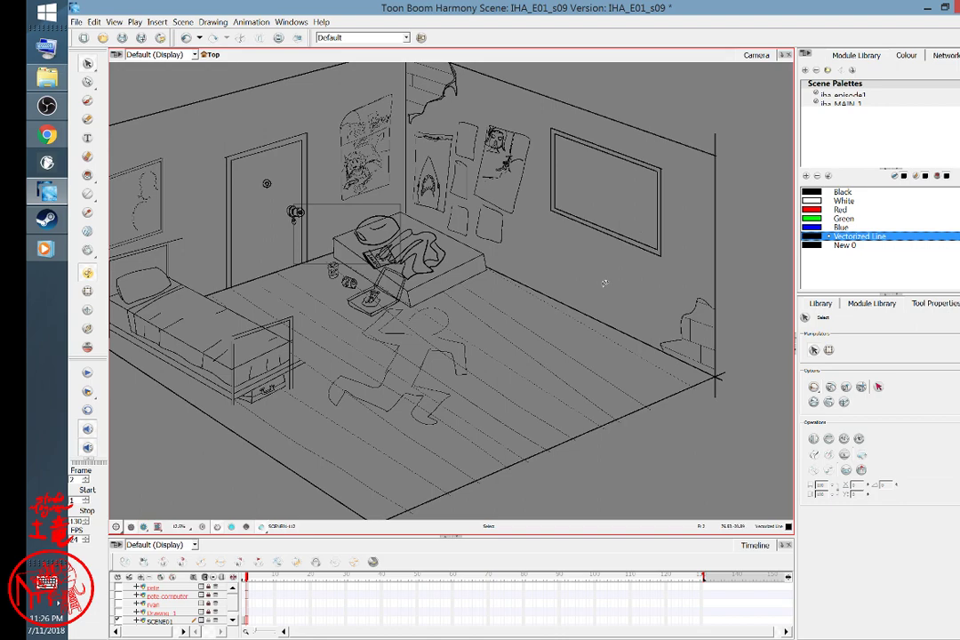
mouse_move(602, 289)
mouse_down()
mouse_move(519, 315)
mouse_move(527, 355)
mouse_move(605, 343)
mouse_up()
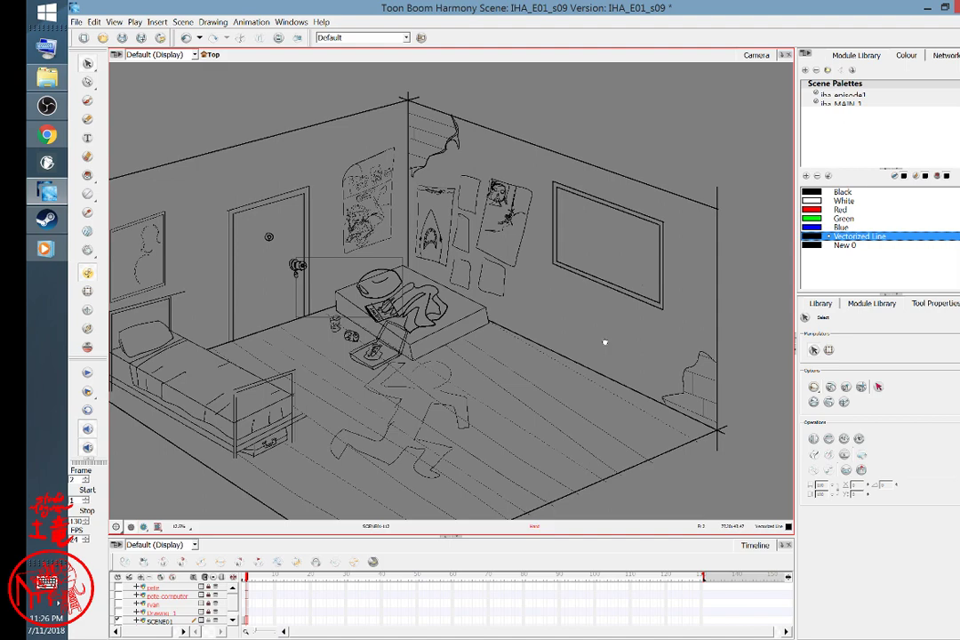
drag(539, 270, 550, 320)
key(2)
key(2)
drag(649, 309, 360, 214)
mouse_move(524, 350)
mouse_down()
mouse_move(480, 266)
mouse_move(610, 285)
mouse_up()
drag(542, 258, 589, 272)
mouse_move(533, 257)
mouse_down()
mouse_move(640, 294)
mouse_move(653, 228)
mouse_move(601, 259)
mouse_move(628, 236)
mouse_up()
mouse_move(455, 281)
mouse_down()
mouse_move(634, 214)
mouse_move(311, 246)
mouse_up()
drag(606, 311, 520, 236)
scroll(520, 237, down, 6)
scroll(521, 233, up, 5)
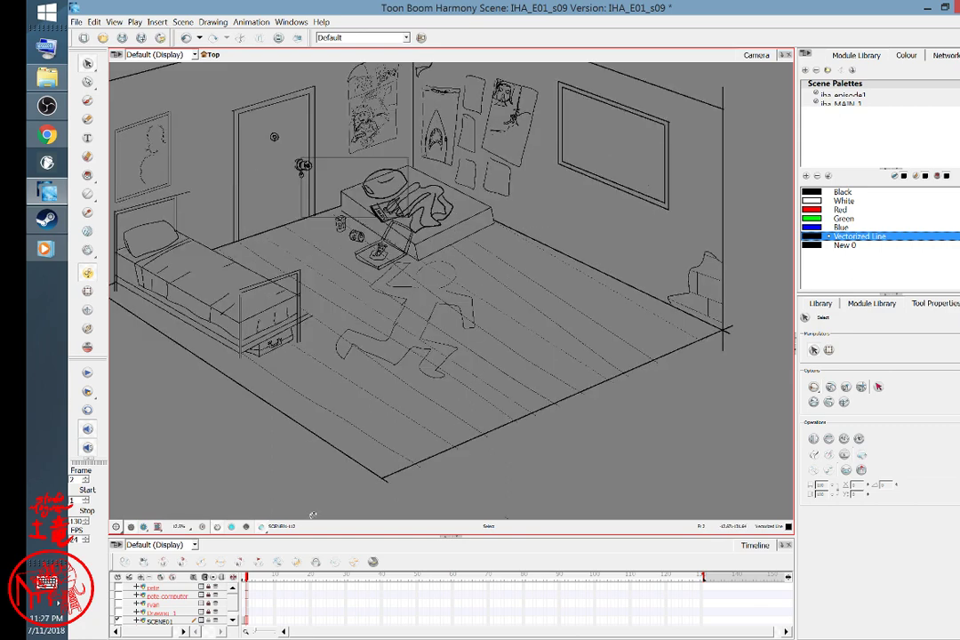
- Show the pete computer layer together with the SCENE01 room and turn on onion skin for the SCENE01 layer
click(119, 620)
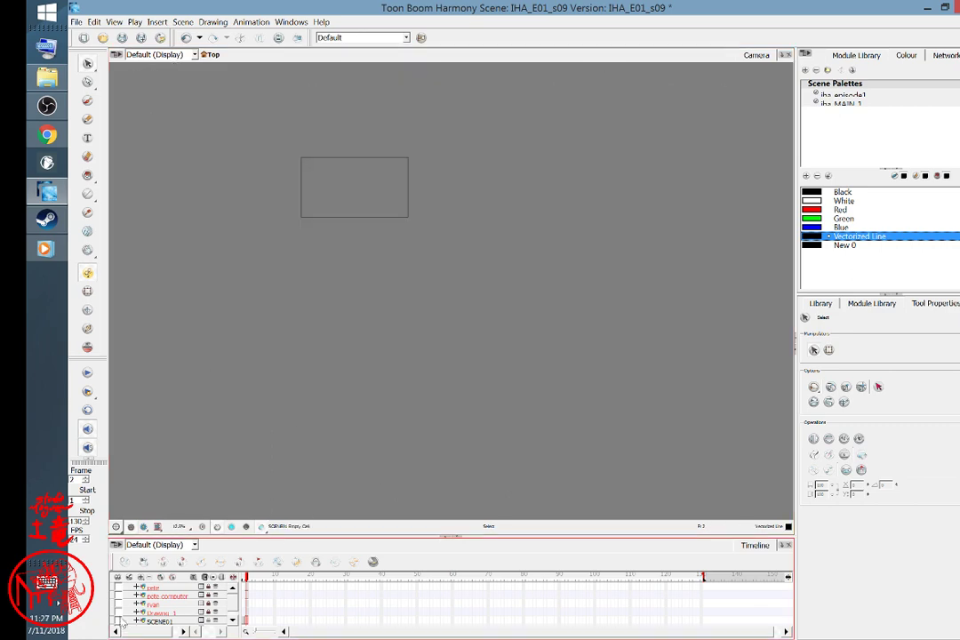
click(119, 595)
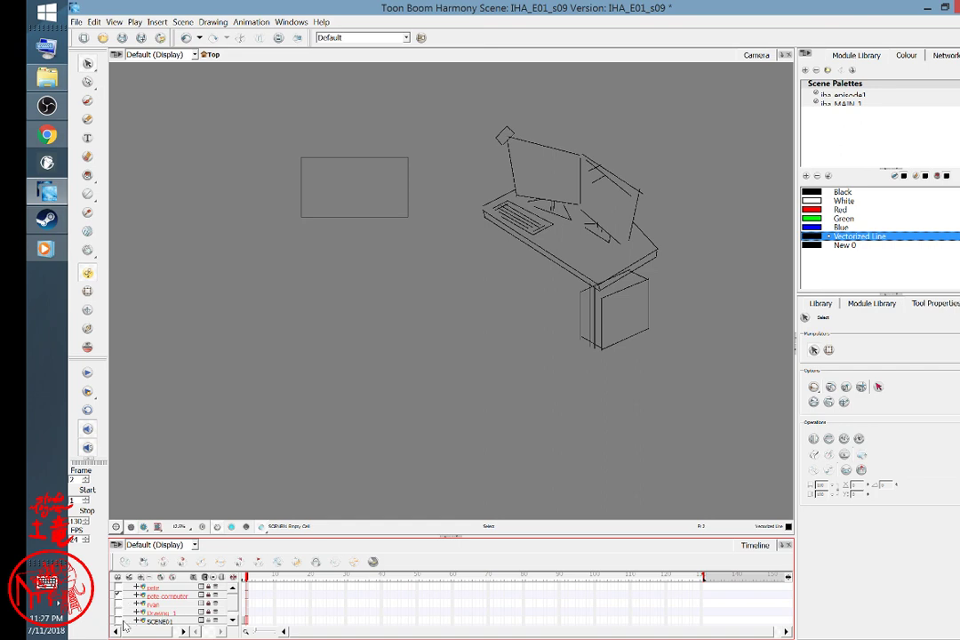
click(119, 620)
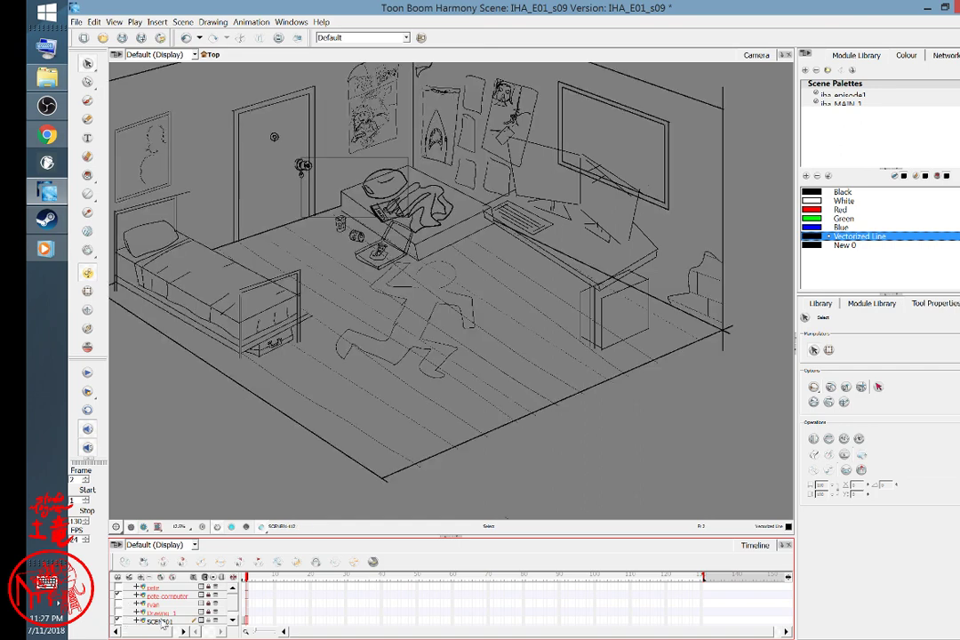
click(217, 621)
click(87, 348)
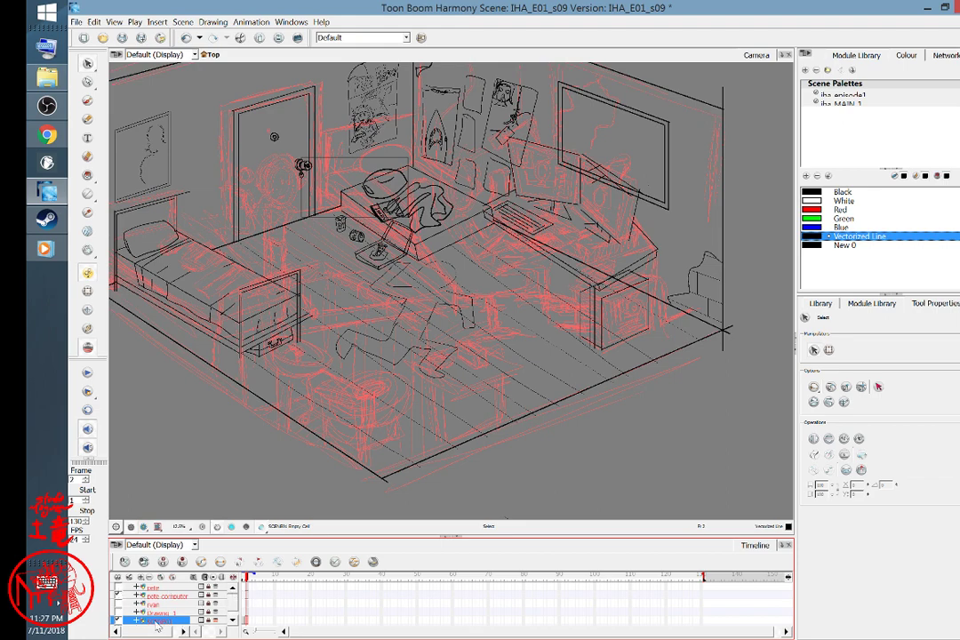
- Show the pete layer's seated character over the room and save the scene
click(117, 587)
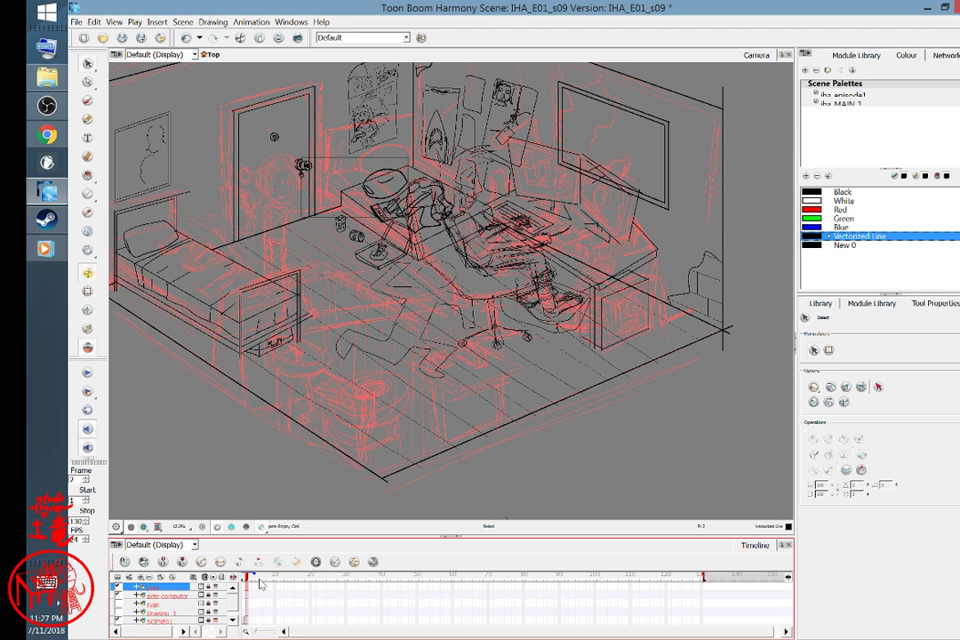
key(ctrl+s)
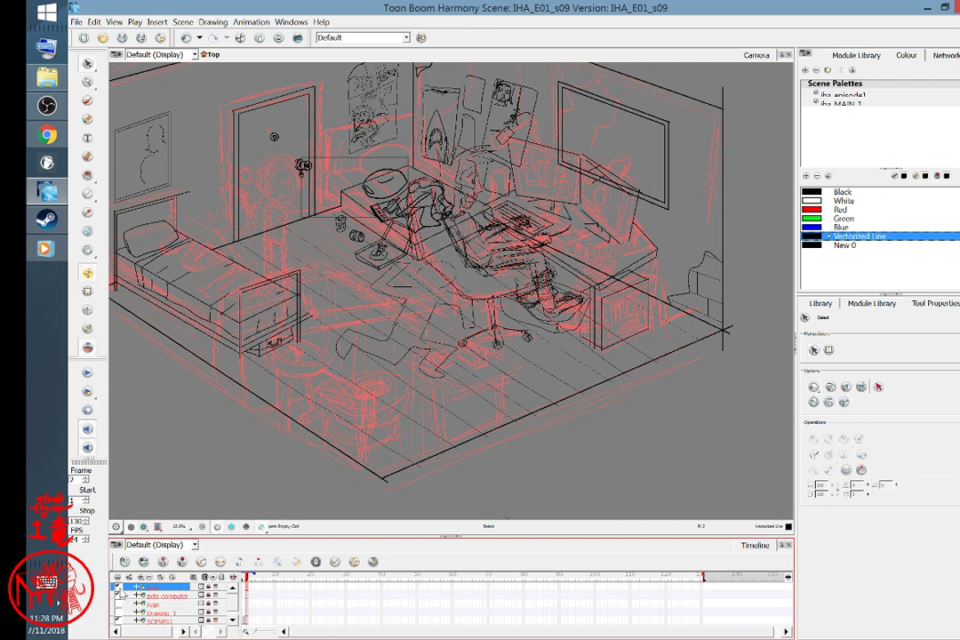
click(117, 595)
click(118, 596)
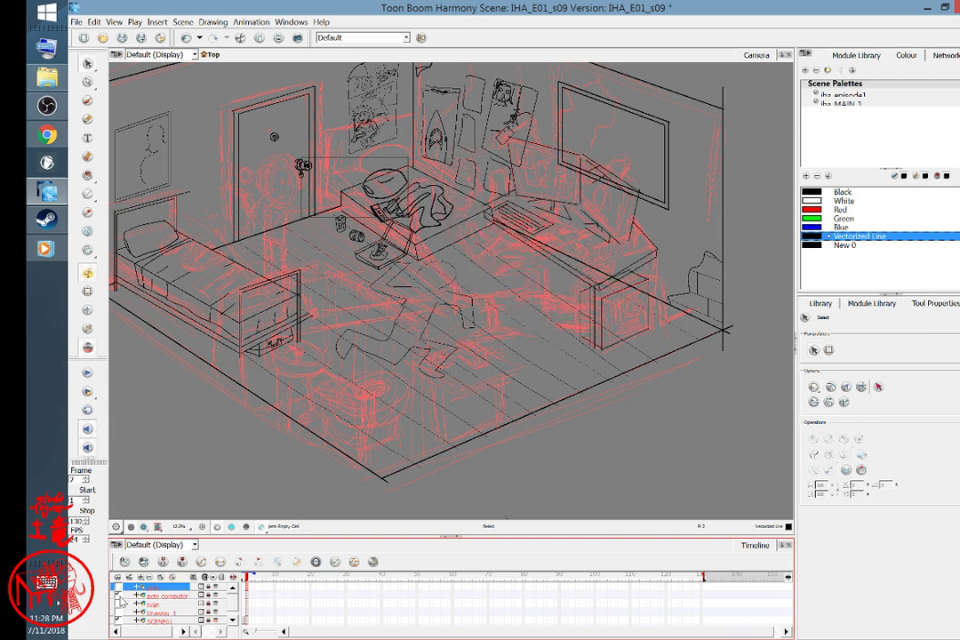
click(117, 588)
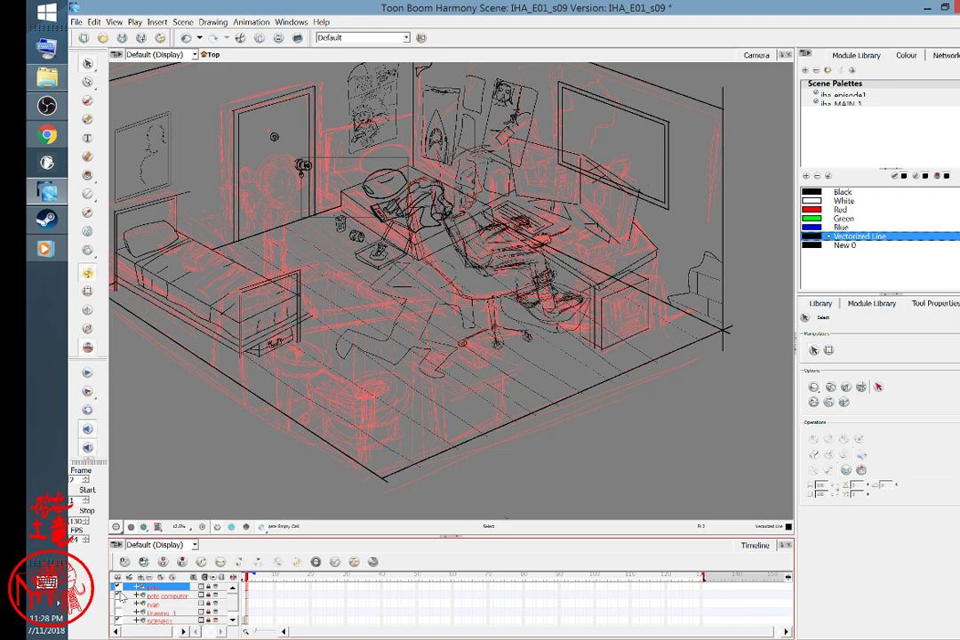
- Go to frame 3 on the pete layer and turn off onion skin for the SCENE01 layer
click(252, 591)
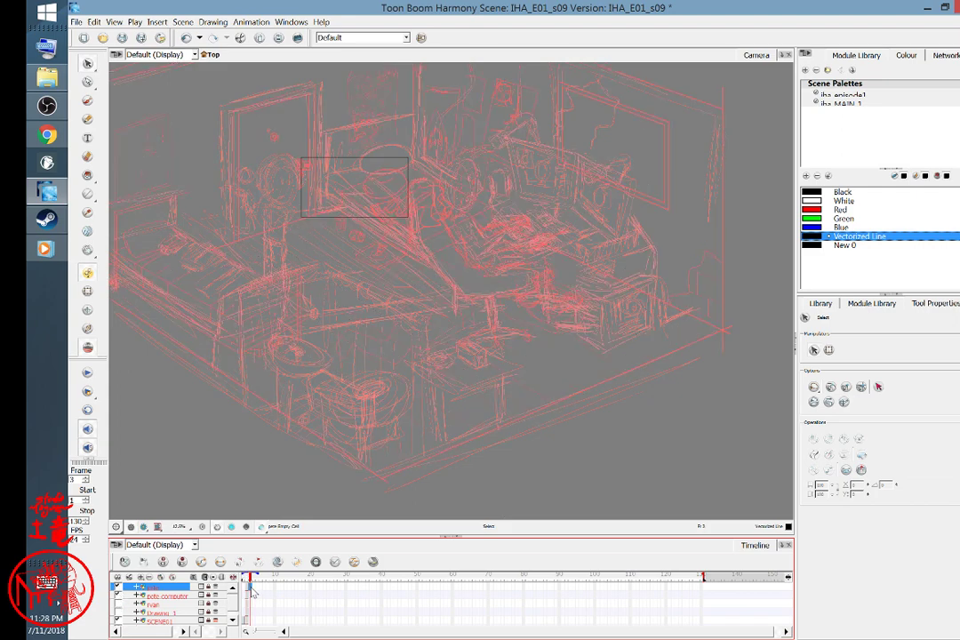
click(216, 621)
click(252, 589)
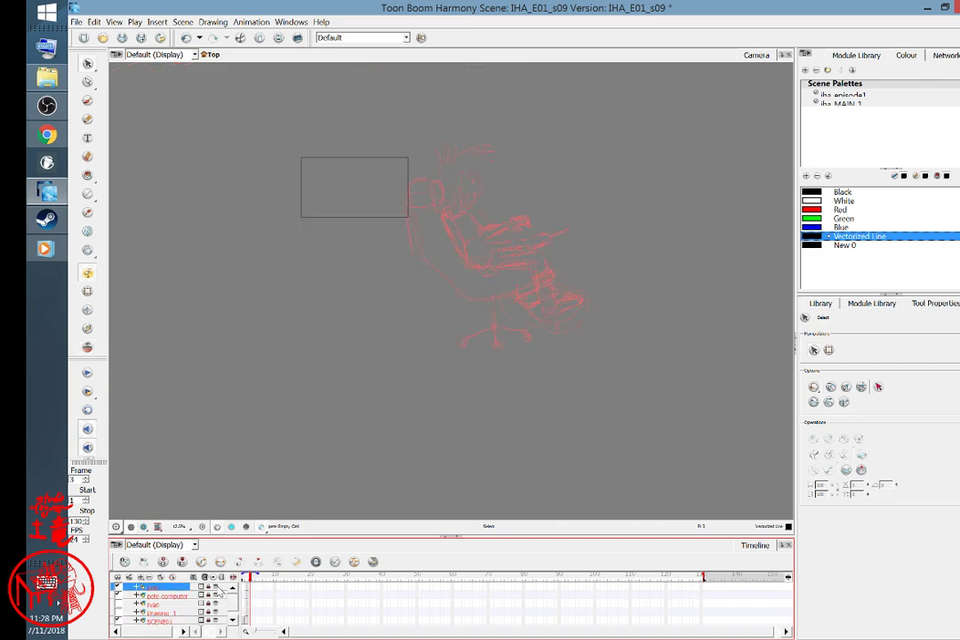
- Enable onion skin for the pete and pete computer layers, leaving the pete layer's frame 3 cell selected
key(alt+o)
click(254, 595)
click(249, 595)
click(247, 595)
click(250, 595)
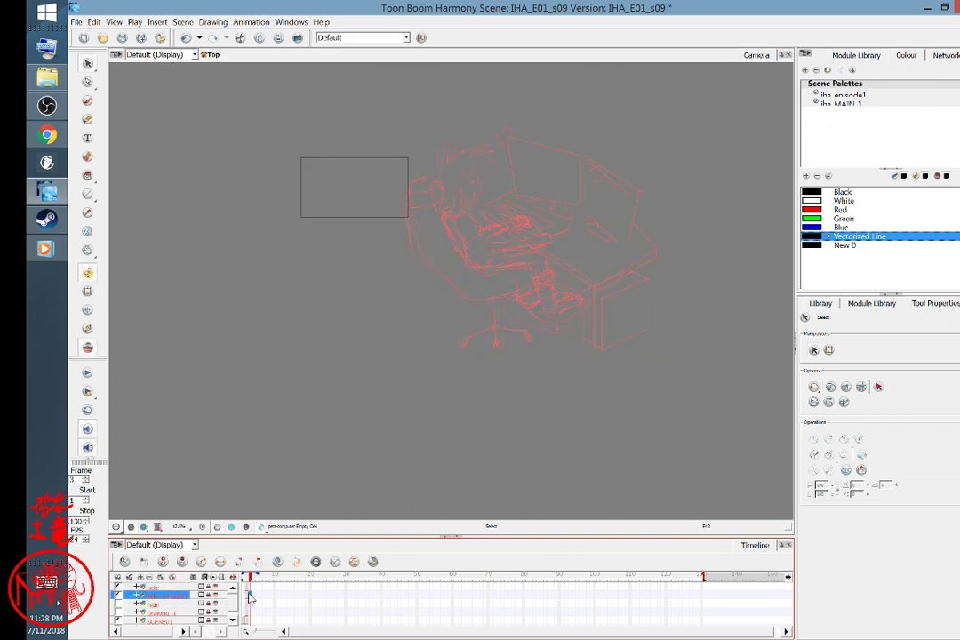
click(250, 588)
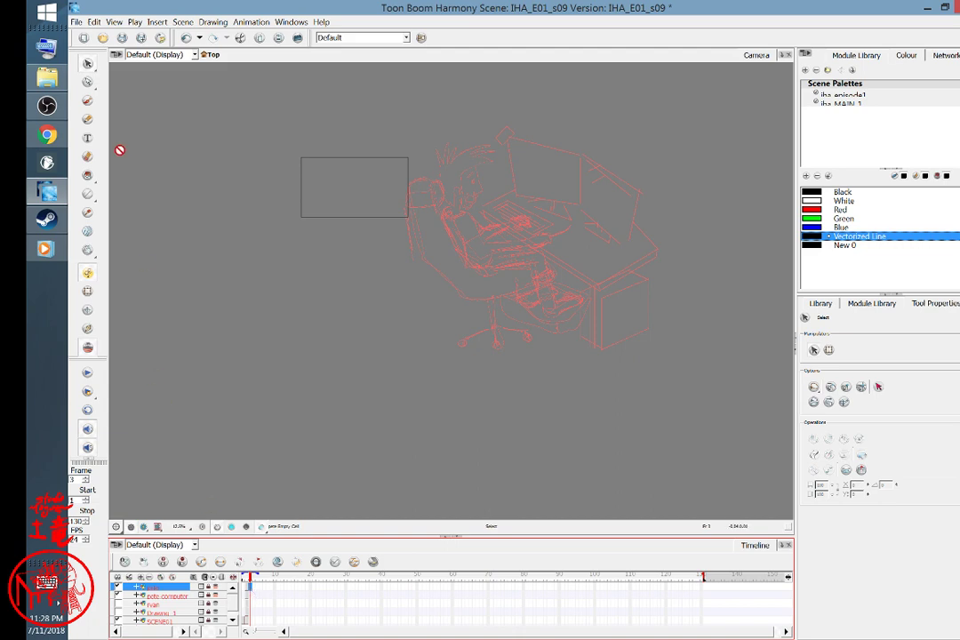
- Choose the Pencil tool for the pete layer, thicken its line, and test it with a scribble over the seated figure's sketch, undoing the scribble
click(87, 120)
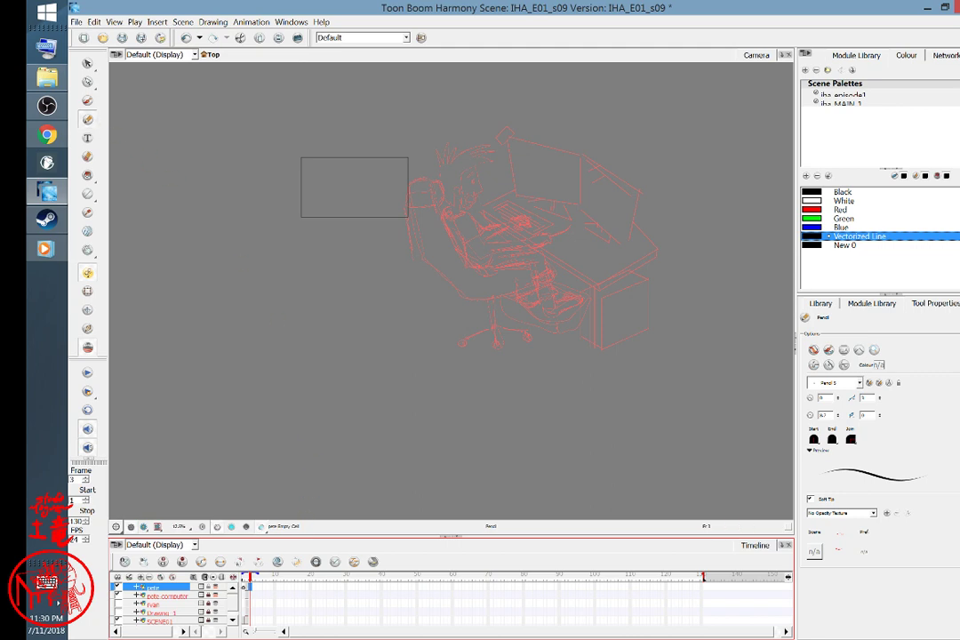
key(comma)
key(period)
key(2)
key(2)
key(2)
key(2)
key(2)
key(space)
mouse_move(574, 212)
mouse_down()
mouse_move(512, 408)
mouse_move(452, 463)
mouse_up()
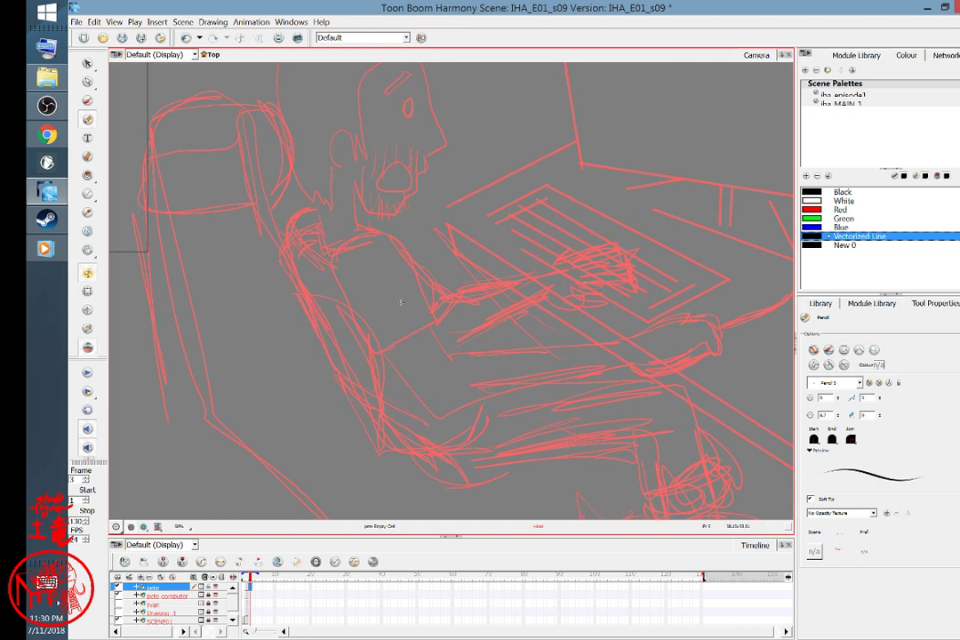
drag(837, 415, 840, 392)
mouse_move(508, 304)
mouse_down()
mouse_move(512, 402)
mouse_move(437, 411)
mouse_move(526, 442)
mouse_up()
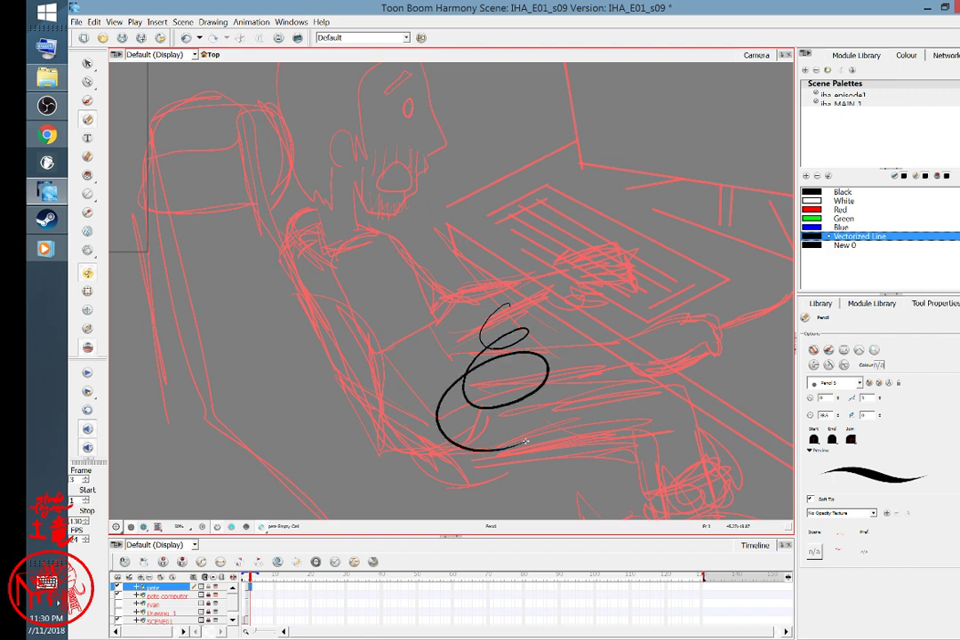
key(ctrl+z)
- Set the pencil's maximum size to 49 and test it with a looping scribble over the legs, undoing the scribble
drag(837, 415, 838, 409)
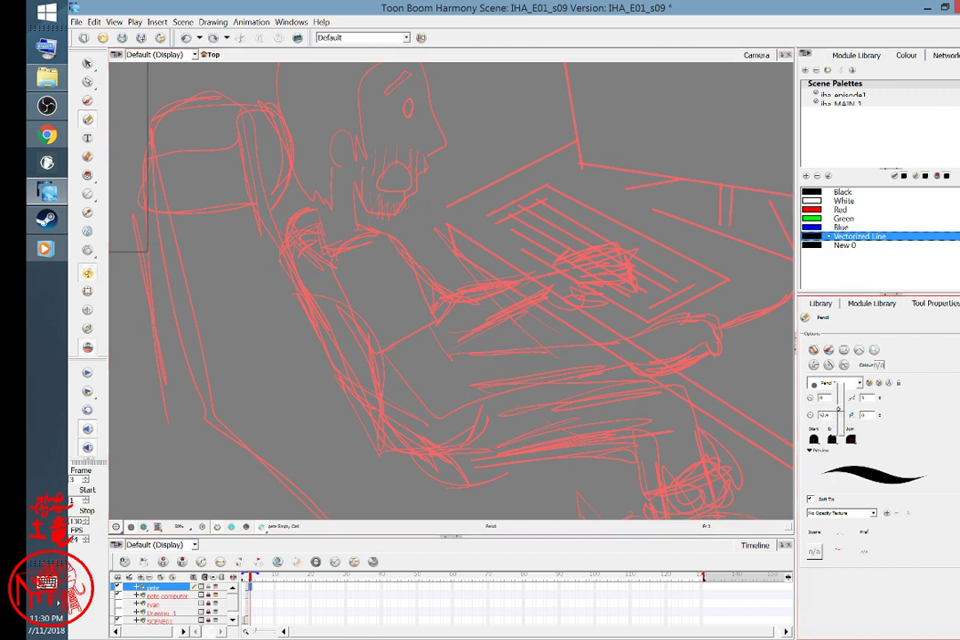
mouse_move(638, 361)
mouse_down()
mouse_move(526, 451)
mouse_move(600, 460)
mouse_up()
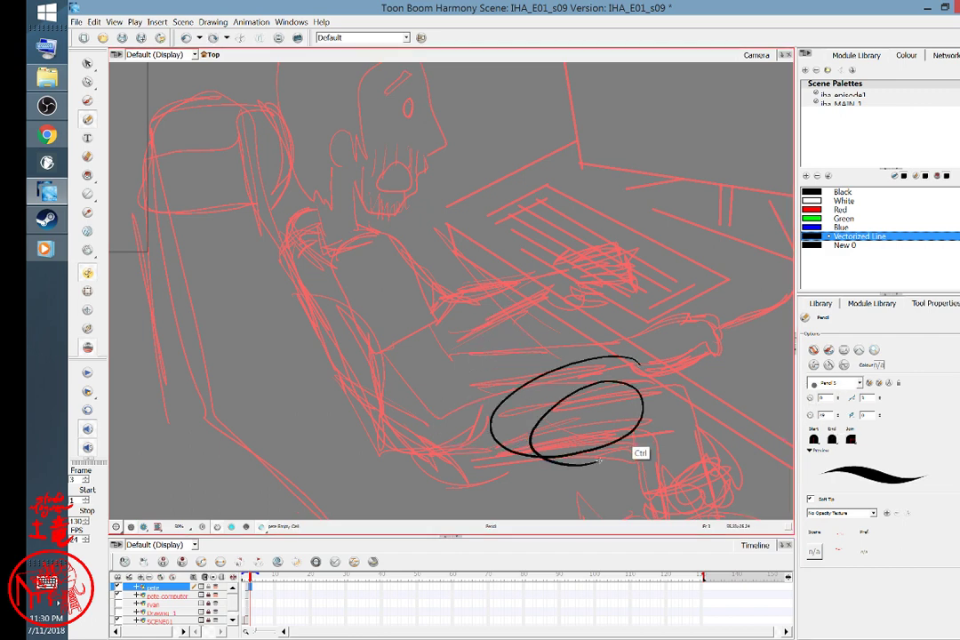
key(ctrl+z)
scroll(623, 394, up, 5)
key(space)
drag(417, 120, 506, 448)
key(space)
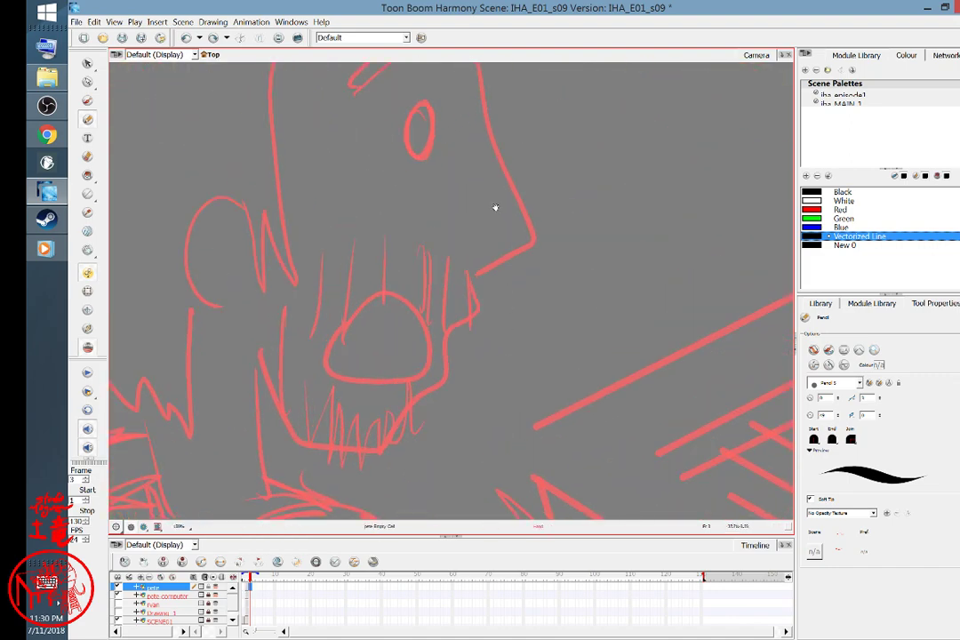
drag(498, 224, 495, 388)
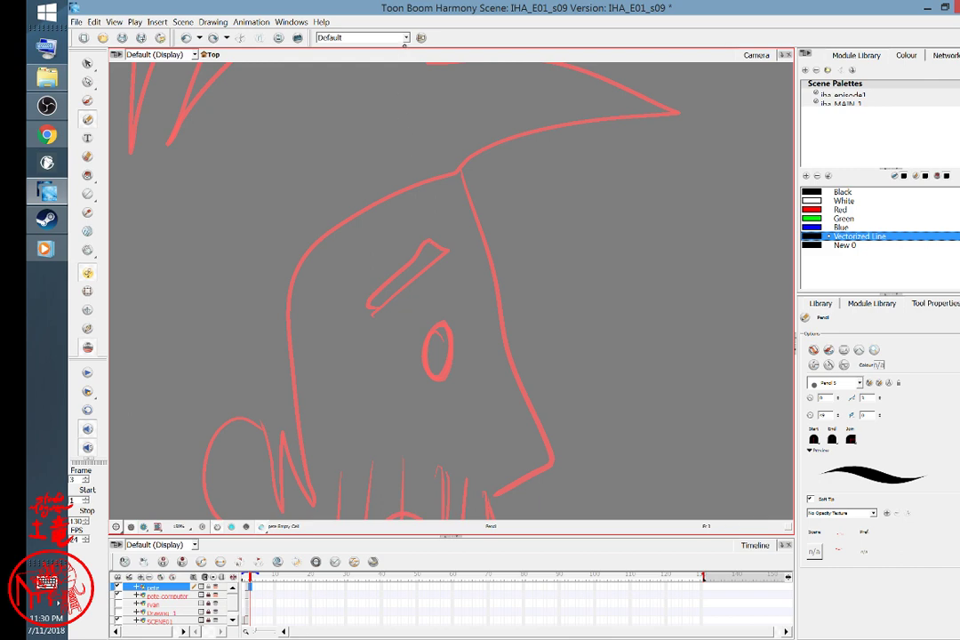
click(405, 37)
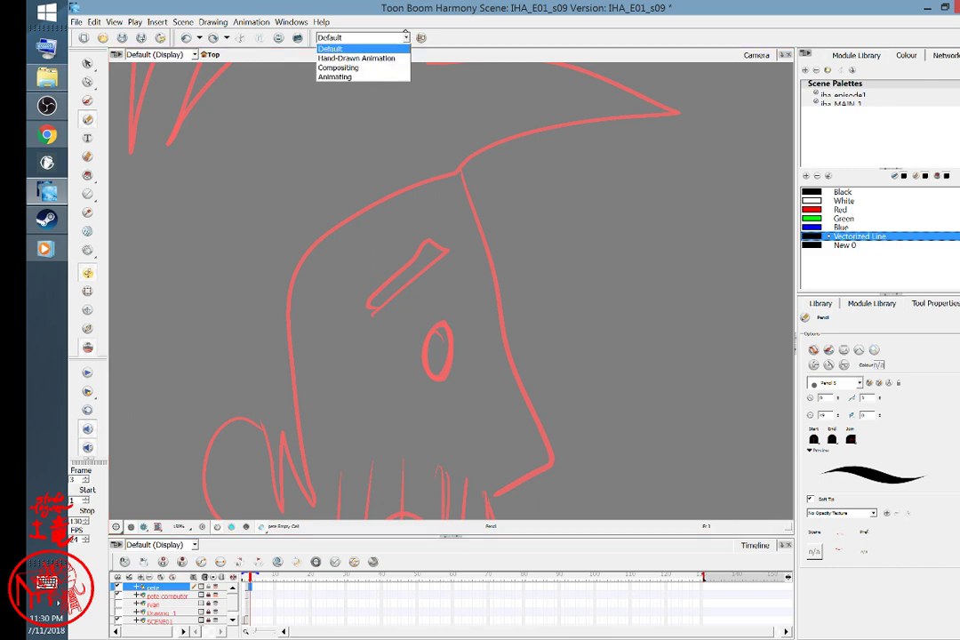
click(405, 37)
click(214, 21)
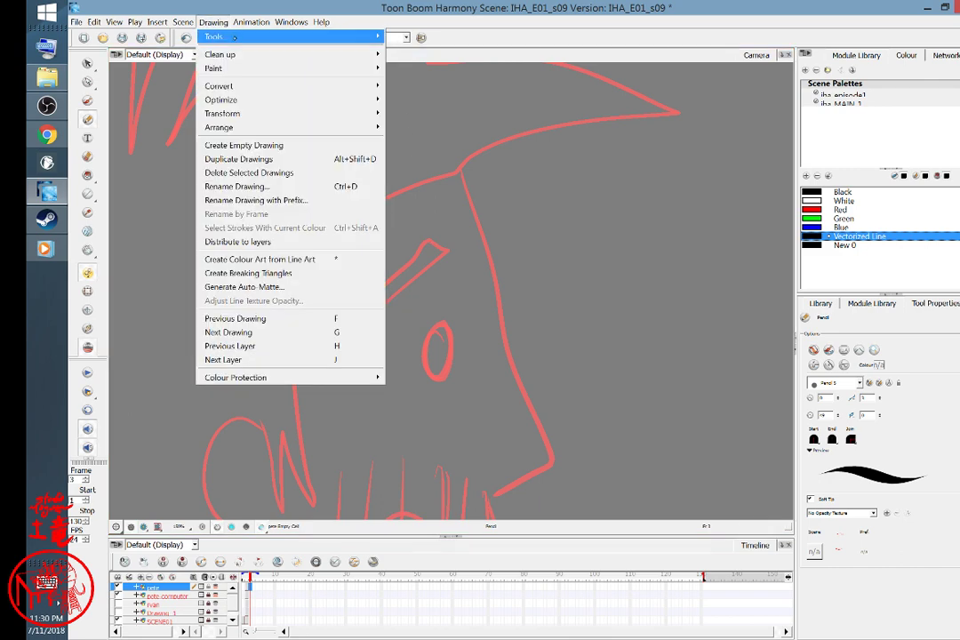
mouse_move(330, 108)
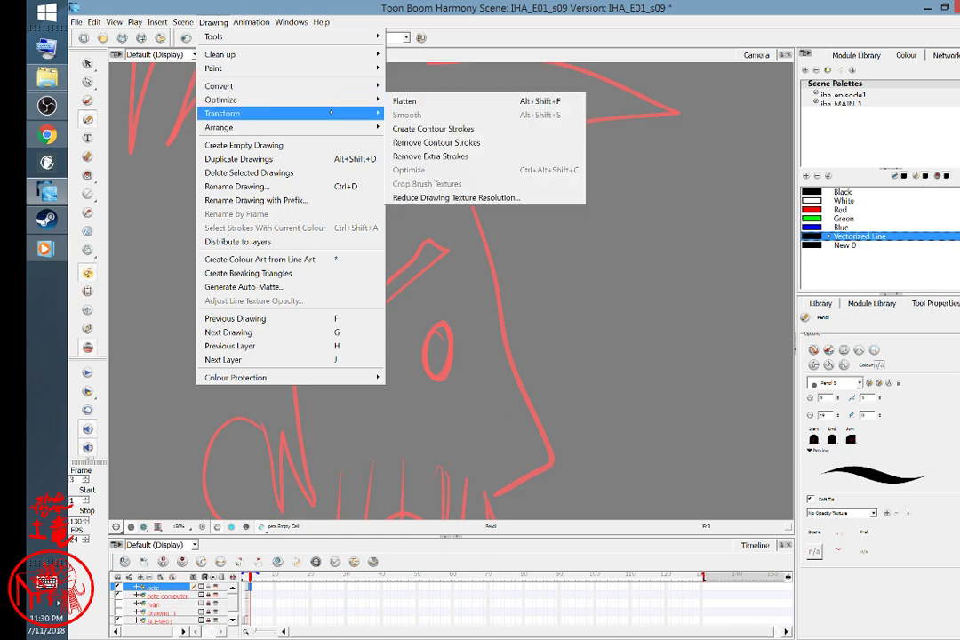
mouse_move(386, 110)
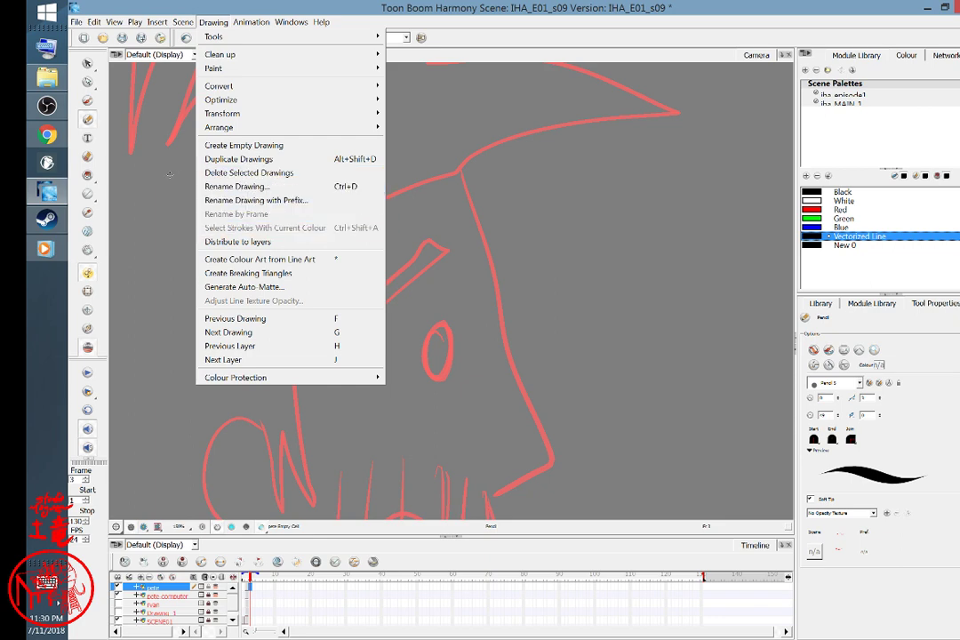
click(412, 570)
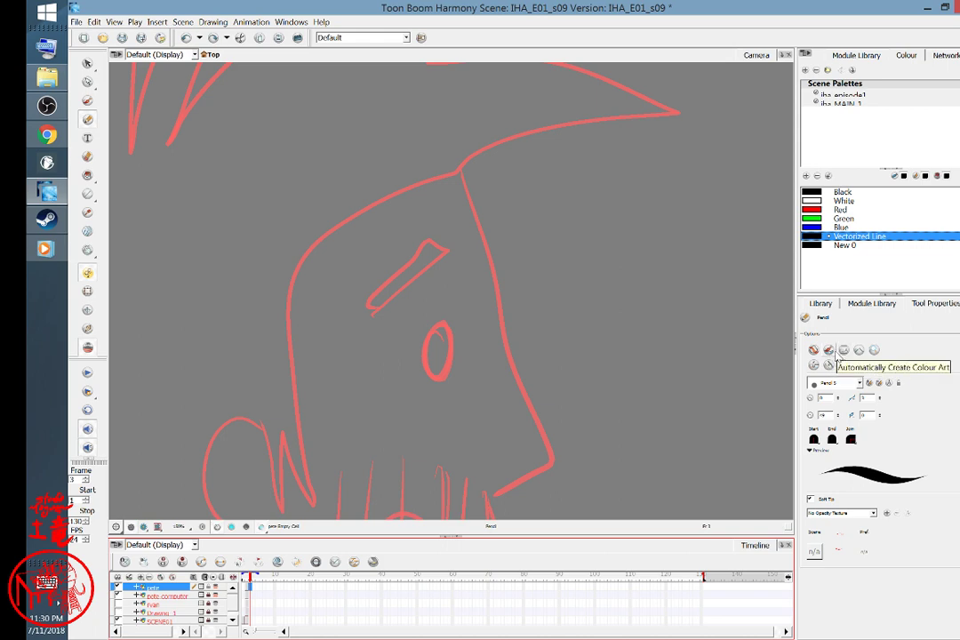
click(835, 356)
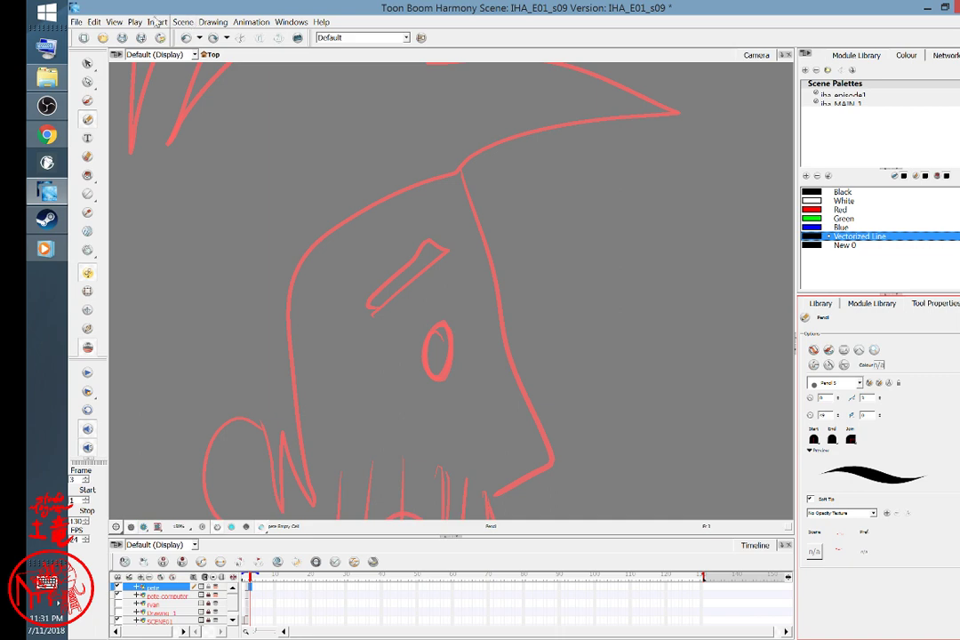
click(213, 21)
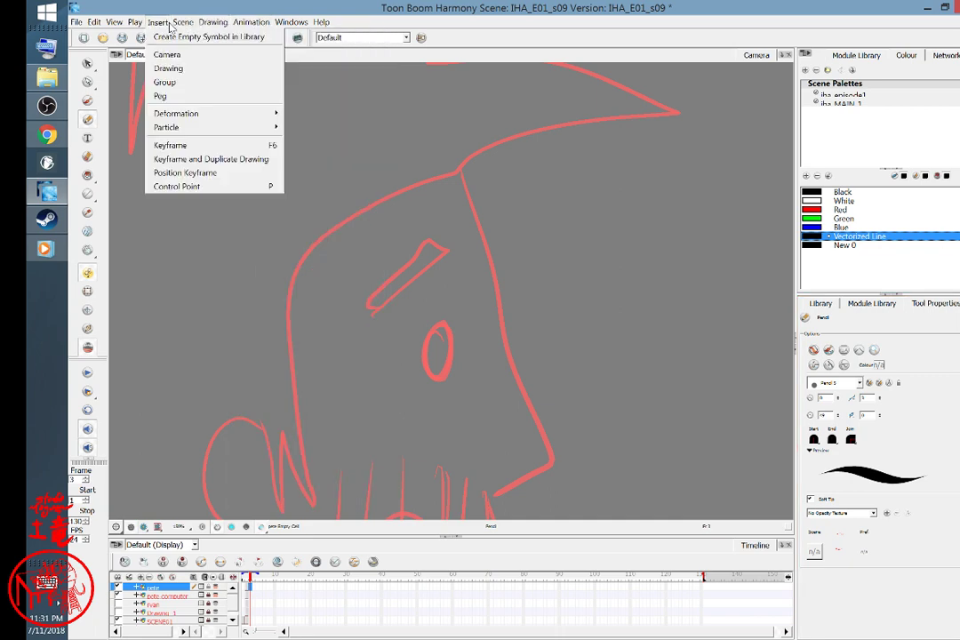
mouse_move(289, 25)
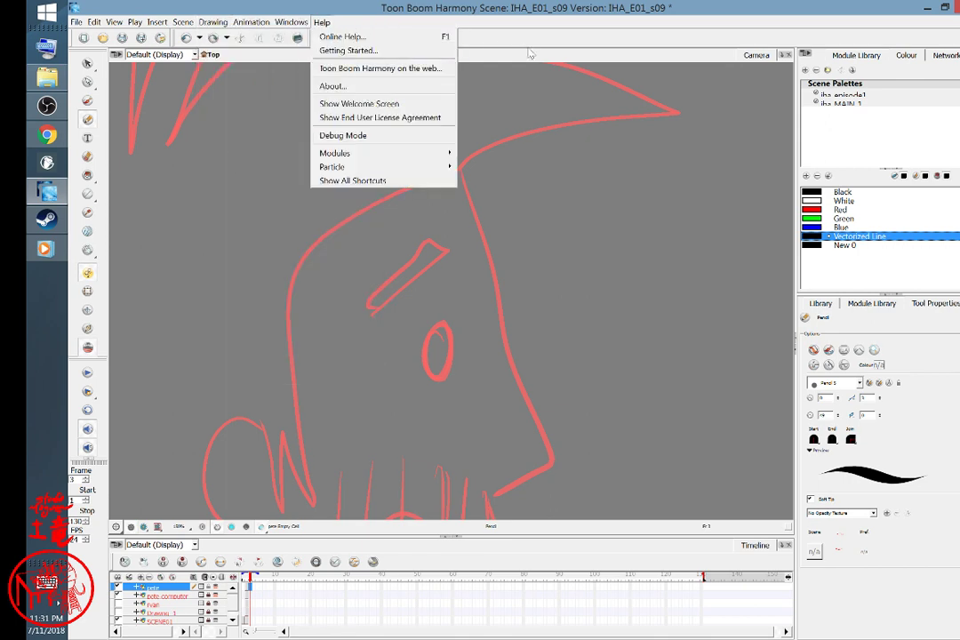
click(540, 34)
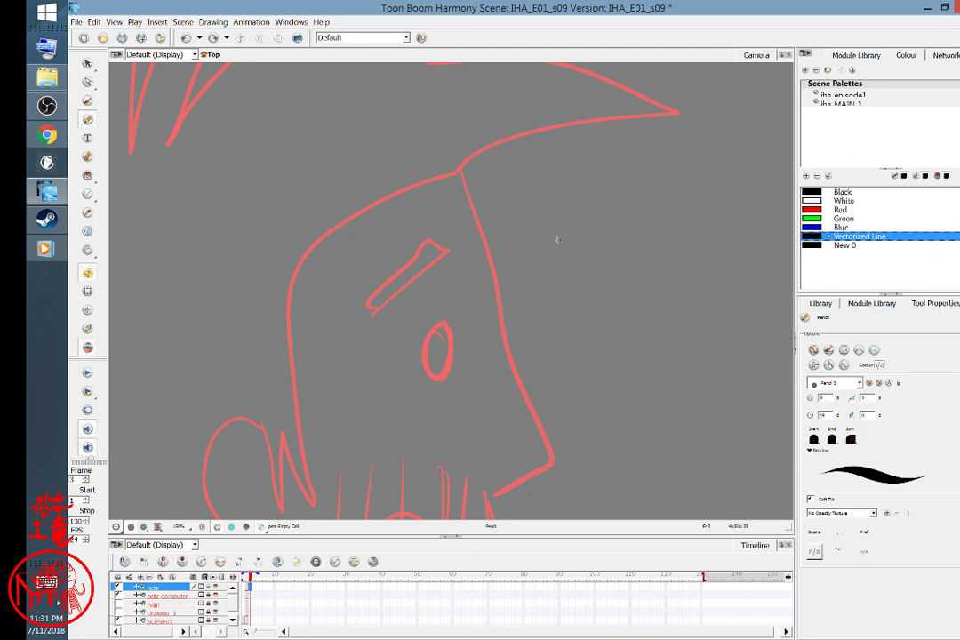
- Trace the character's eyebrow as a closed slanted bar and the eye as an oval in black over the red sketch
key(2)
key(2)
key(2)
key(2)
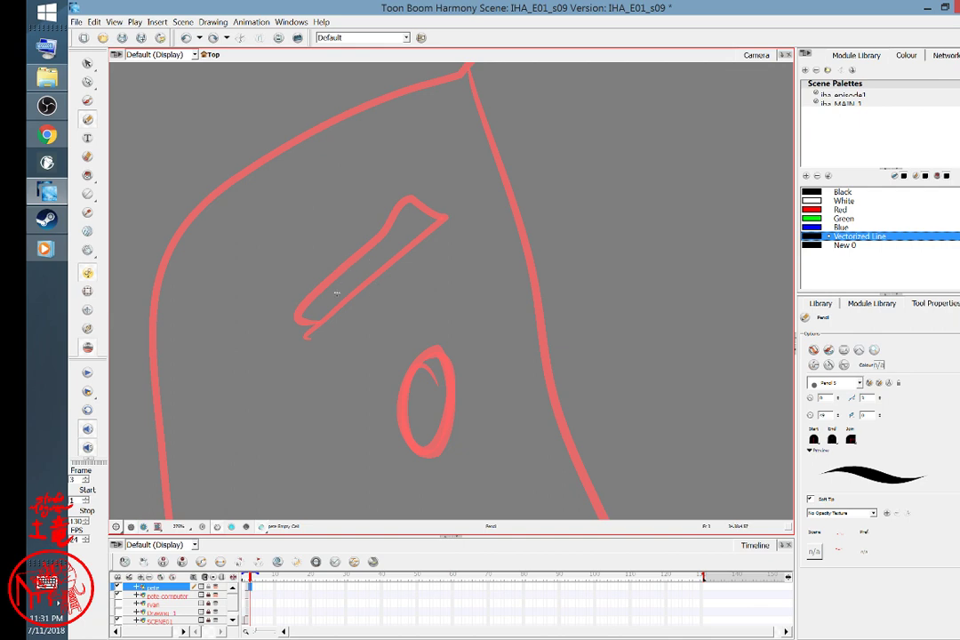
mouse_move(309, 334)
mouse_down()
mouse_move(459, 214)
mouse_move(439, 194)
mouse_move(307, 297)
mouse_move(297, 314)
mouse_move(314, 338)
mouse_up()
drag(517, 334, 538, 255)
mouse_move(459, 270)
mouse_down()
mouse_move(432, 284)
mouse_move(450, 377)
mouse_move(492, 306)
mouse_move(458, 268)
mouse_up()
drag(613, 419, 597, 210)
- Ink the face profile from the hairline peak down the forehead and brow to the tip and underside of the nose
mouse_move(579, 359)
mouse_down()
mouse_move(589, 321)
mouse_move(562, 453)
mouse_up()
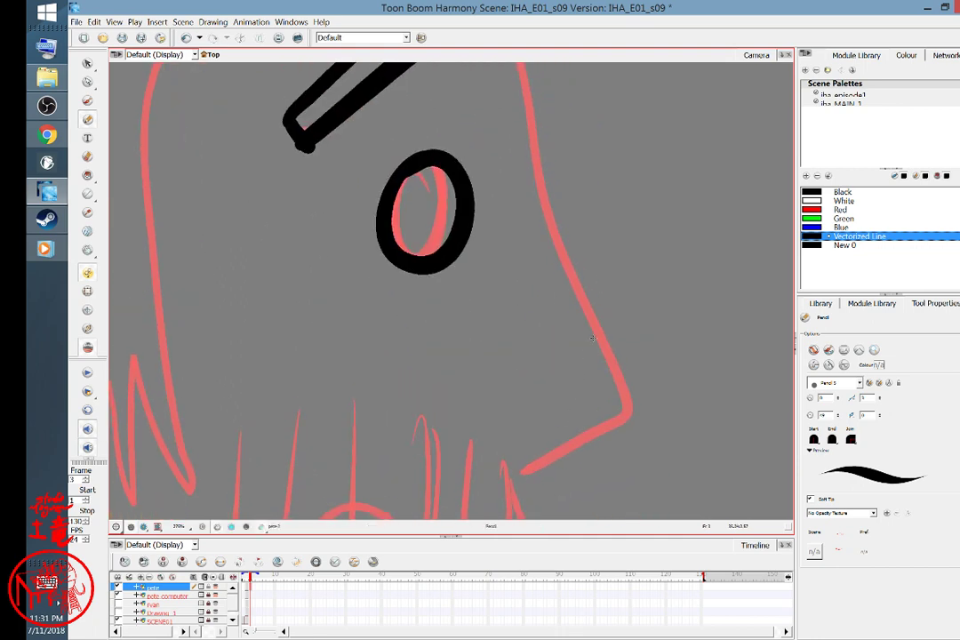
key(1)
drag(598, 244, 565, 416)
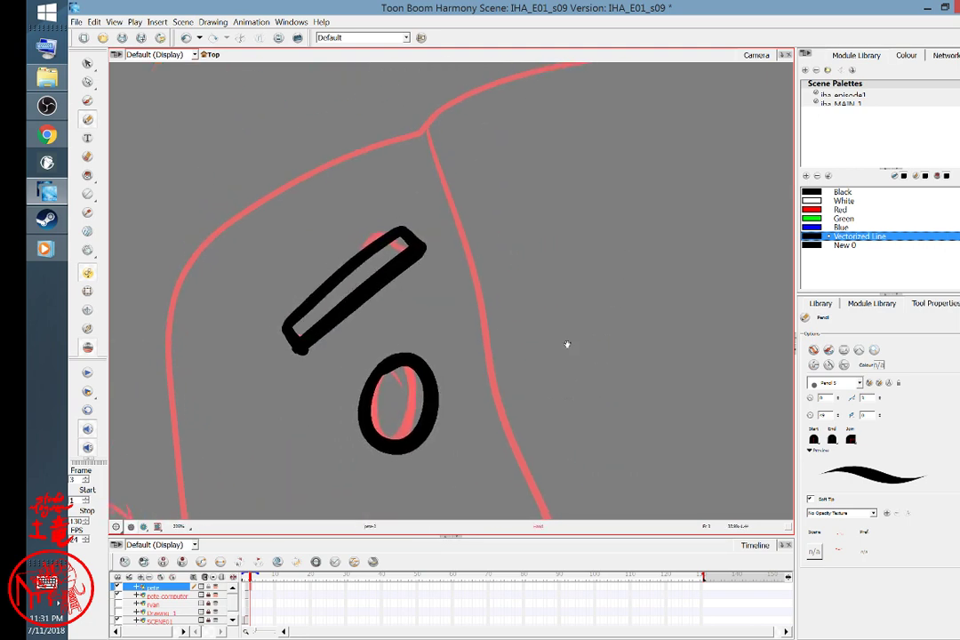
drag(493, 174, 485, 137)
key(1)
mouse_move(539, 315)
mouse_down()
mouse_move(548, 246)
mouse_move(559, 312)
mouse_up()
mouse_move(442, 107)
mouse_down()
mouse_move(516, 277)
mouse_move(506, 357)
mouse_move(571, 477)
mouse_up()
drag(621, 383, 658, 241)
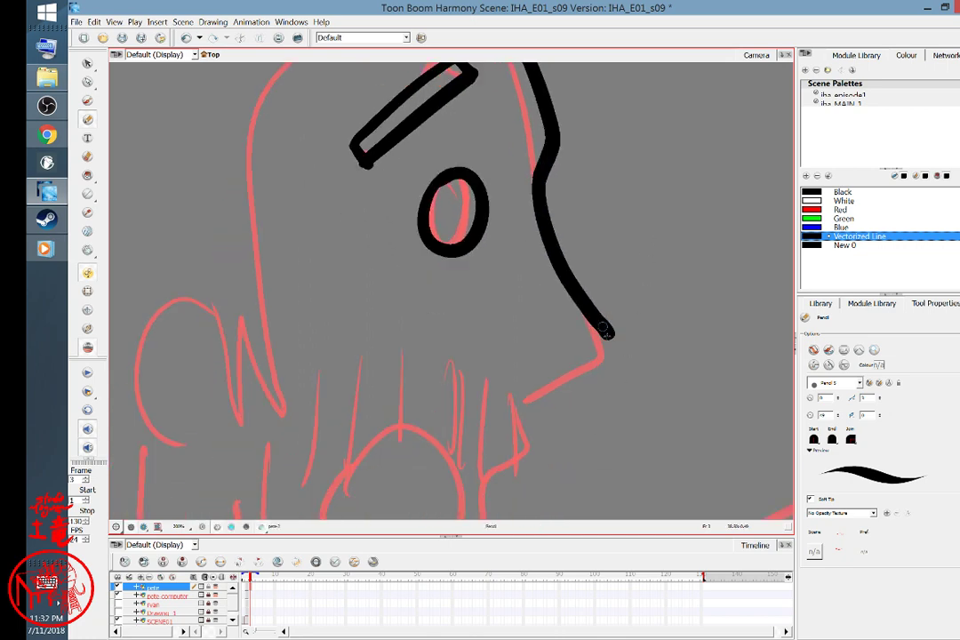
drag(608, 333, 526, 404)
- Try to ink the lips, chin and jaw in one continuous stroke from below the nose, and undo it
drag(616, 444, 684, 283)
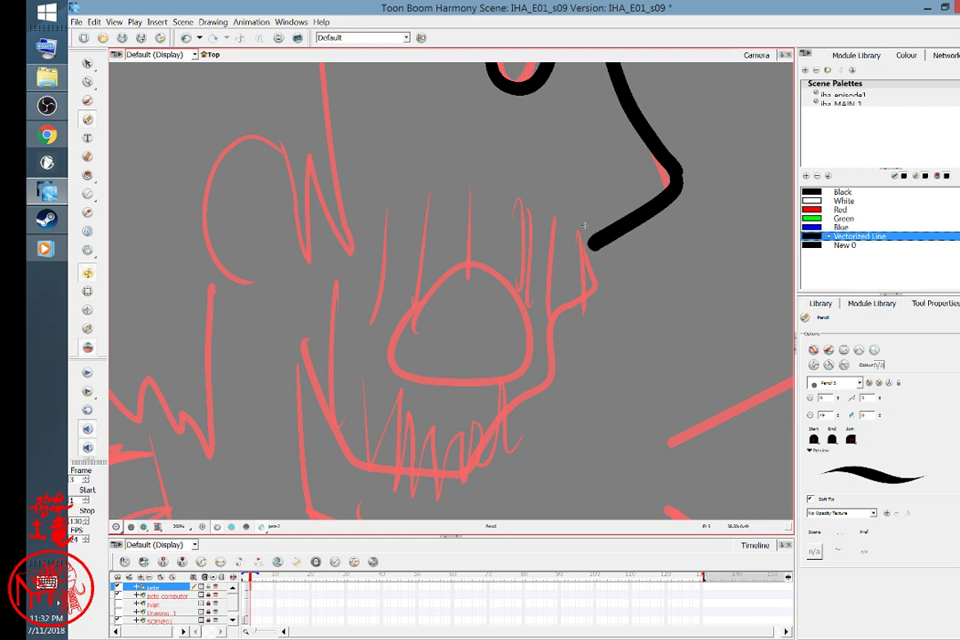
mouse_move(594, 264)
mouse_down()
mouse_move(550, 337)
mouse_move(548, 380)
mouse_move(511, 409)
mouse_move(490, 461)
mouse_move(356, 456)
mouse_move(326, 409)
mouse_move(313, 302)
mouse_up()
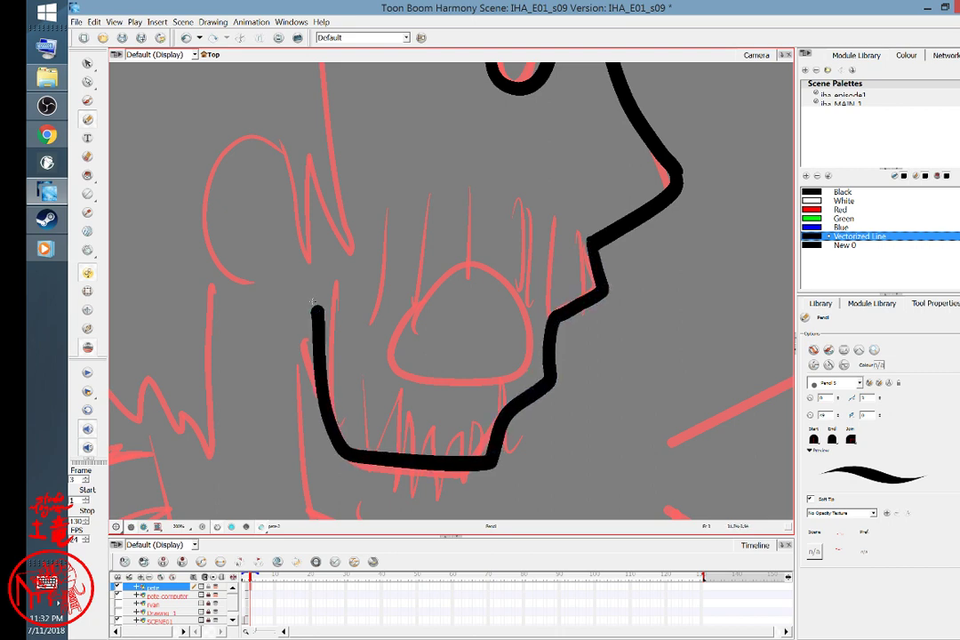
key(ctrl+z)
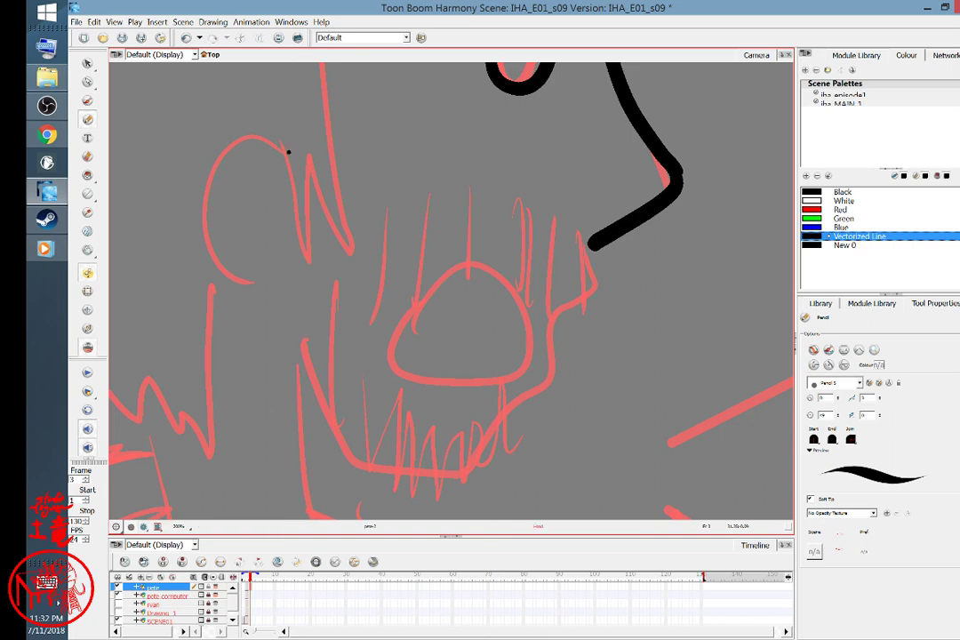
drag(485, 206, 525, 273)
key(ctrl+z)
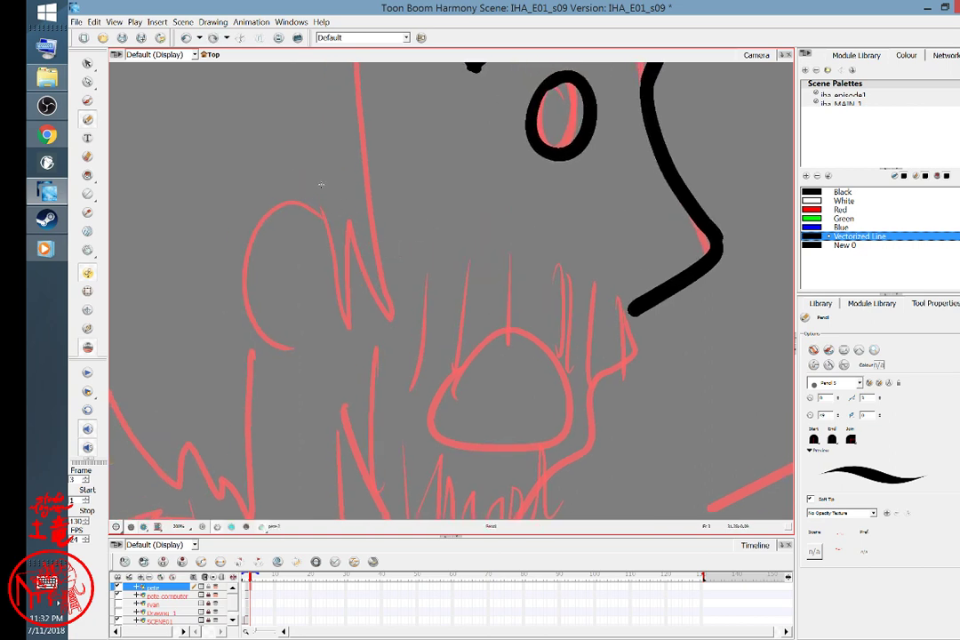
- Ink the ear and the lower face, running from jaw and chin up to the lips, including the open mouth's outline
mouse_move(318, 196)
mouse_down()
mouse_move(255, 344)
mouse_move(336, 342)
mouse_move(266, 231)
mouse_move(273, 284)
mouse_move(338, 359)
mouse_move(378, 377)
mouse_move(460, 376)
mouse_up()
mouse_move(553, 147)
mouse_down()
mouse_move(565, 186)
mouse_move(523, 214)
mouse_move(521, 284)
mouse_move(453, 373)
mouse_up()
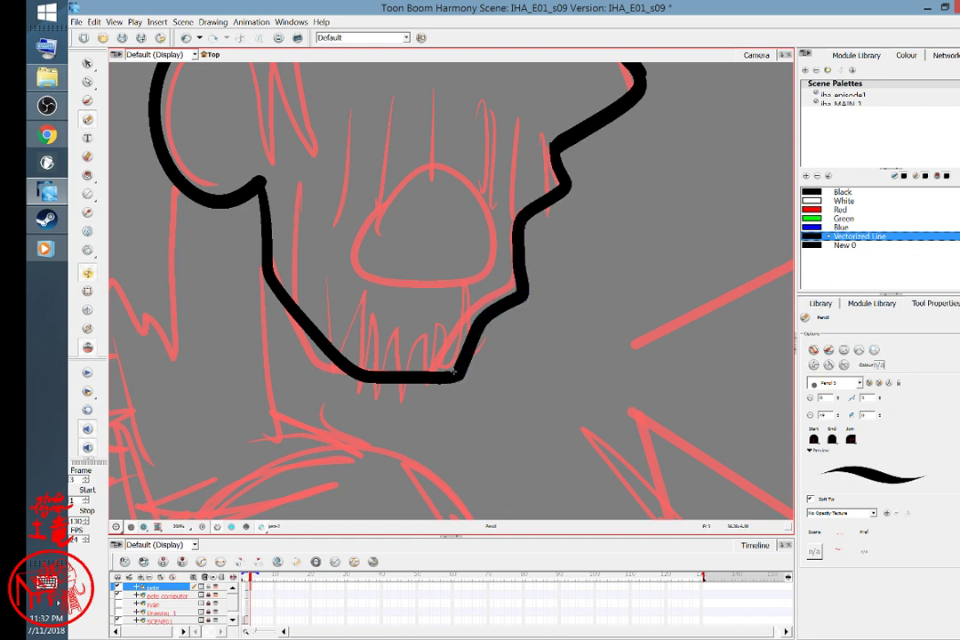
drag(435, 255, 463, 353)
mouse_move(384, 369)
mouse_down()
mouse_move(386, 332)
mouse_move(502, 323)
mouse_move(460, 369)
mouse_move(510, 368)
mouse_up()
- Ink the hairline from the forehead peak down to the sideburn, with the pointed sideburn strokes meeting the ear
mouse_move(482, 144)
mouse_down()
mouse_move(502, 269)
mouse_move(528, 325)
mouse_up()
key(1)
mouse_move(574, 204)
mouse_down()
mouse_move(595, 235)
mouse_move(598, 220)
mouse_up()
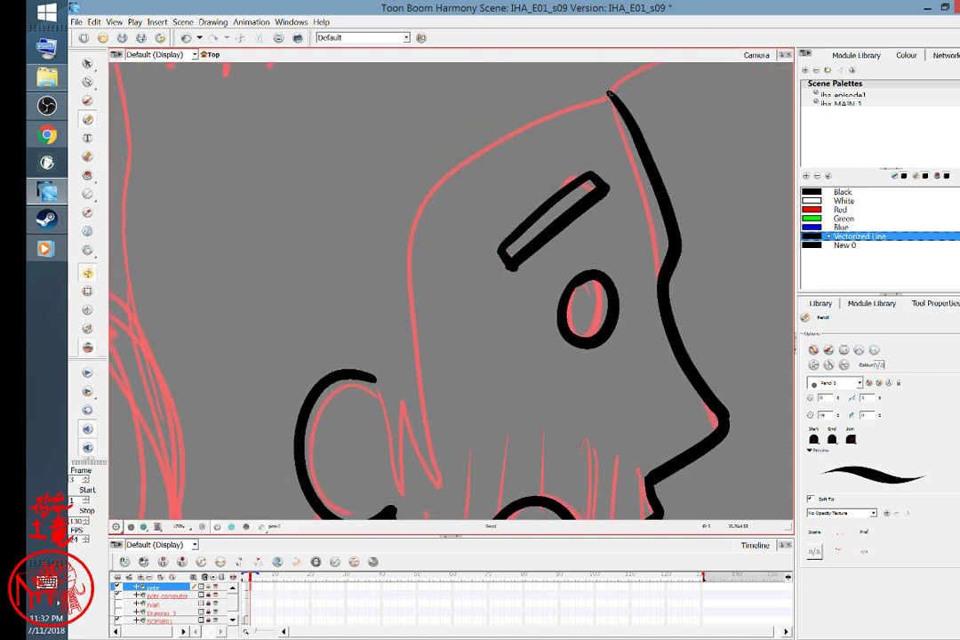
mouse_move(607, 93)
mouse_down()
mouse_move(428, 205)
mouse_move(415, 444)
mouse_move(446, 496)
mouse_up()
drag(401, 397, 445, 494)
mouse_move(371, 375)
mouse_down()
mouse_move(416, 486)
mouse_move(411, 445)
mouse_up()
- Ink the front hair spikes from the forehead peak and the long curve sweeping back over the top of the head
key(space)
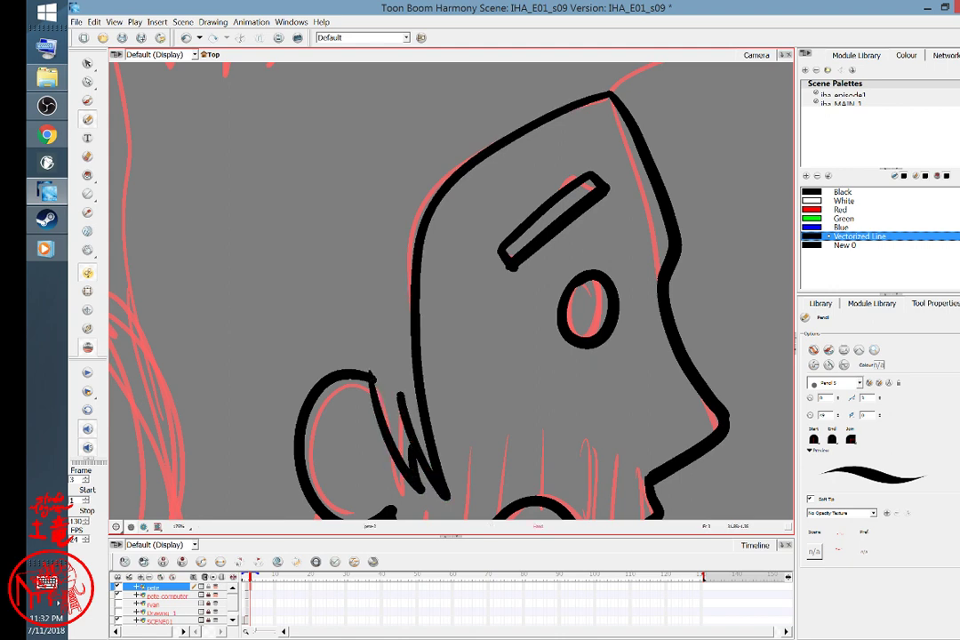
mouse_move(578, 251)
mouse_down()
mouse_move(499, 439)
mouse_move(475, 449)
mouse_up()
mouse_move(607, 240)
mouse_down()
mouse_move(580, 283)
mouse_move(525, 276)
mouse_up()
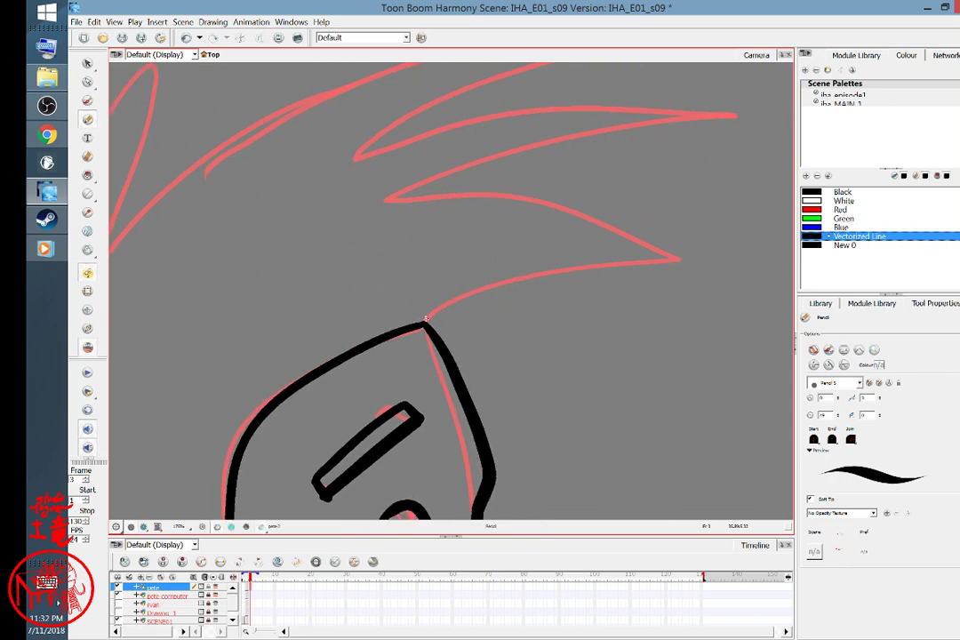
mouse_move(426, 317)
mouse_down()
mouse_move(511, 278)
mouse_move(696, 261)
mouse_move(558, 188)
mouse_move(389, 194)
mouse_up()
scroll(510, 388, up, 3)
mouse_move(752, 261)
mouse_down()
mouse_move(630, 242)
mouse_move(384, 280)
mouse_up()
mouse_move(659, 164)
mouse_down()
mouse_move(623, 167)
mouse_move(150, 347)
mouse_move(111, 387)
mouse_up()
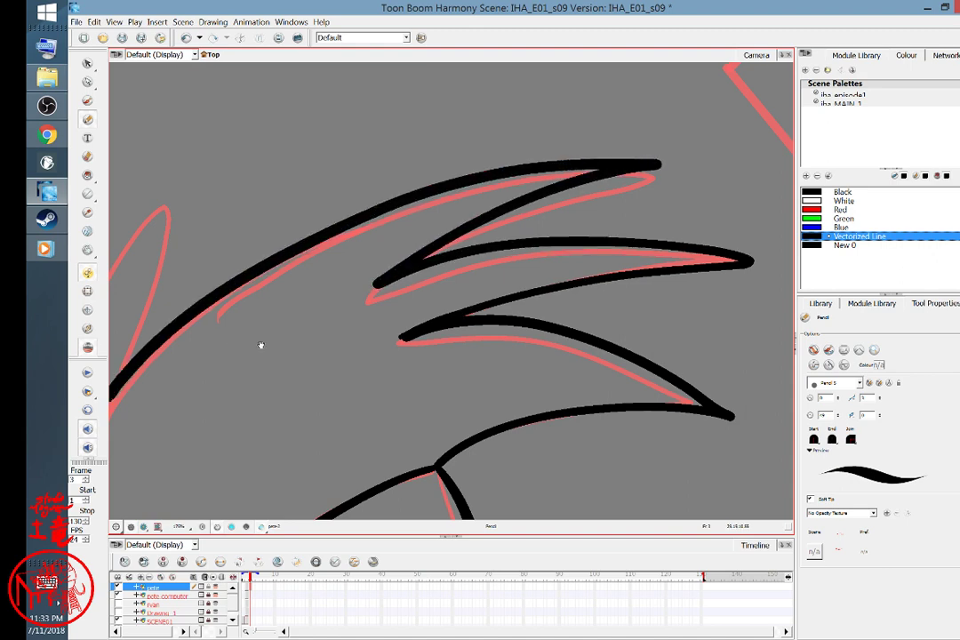
- Try to ink the upright hair spikes at the back of the head, and undo those strokes
mouse_move(344, 375)
mouse_down()
mouse_move(529, 259)
mouse_move(668, 242)
mouse_up()
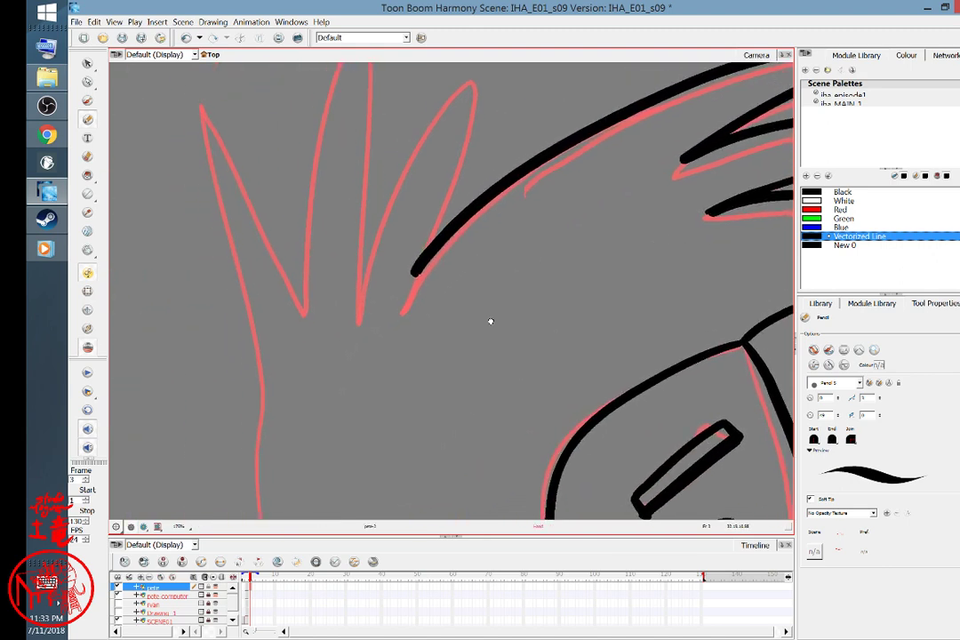
drag(410, 273, 366, 373)
drag(222, 452, 166, 191)
mouse_move(180, 232)
mouse_down()
mouse_move(293, 155)
mouse_move(276, 410)
mouse_up()
mouse_move(273, 366)
mouse_down()
mouse_move(404, 153)
mouse_move(311, 416)
mouse_move(411, 336)
mouse_up()
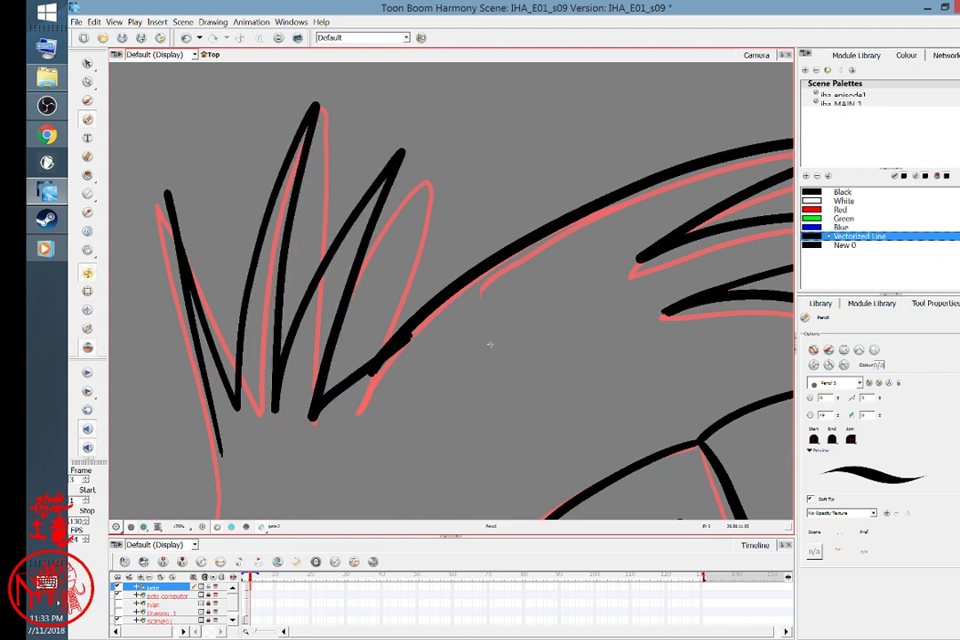
key(ctrl+z)
key(ctrl+z)
key(ctrl+z)
- Try the rear hair spikes again, starting from the end of the top hair curve, and undo them
mouse_move(370, 371)
mouse_down()
mouse_move(367, 120)
mouse_move(313, 214)
mouse_move(311, 364)
mouse_move(159, 168)
mouse_up()
drag(182, 214, 268, 401)
key(space)
mouse_move(557, 431)
mouse_down()
mouse_move(543, 319)
mouse_move(562, 128)
mouse_up()
drag(417, 195, 395, 282)
scroll(395, 282, up, 1)
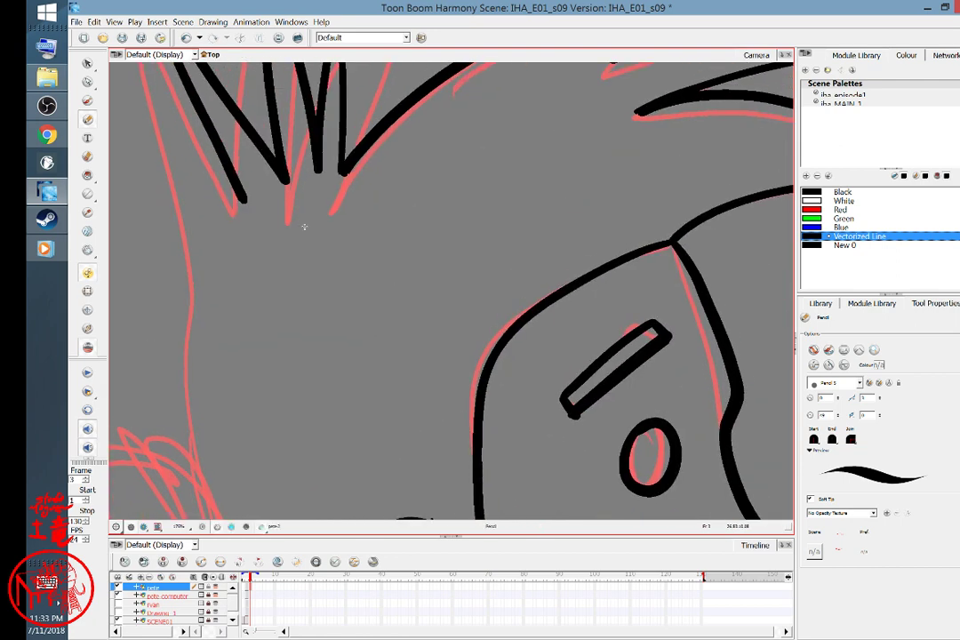
key(ctrl+z)
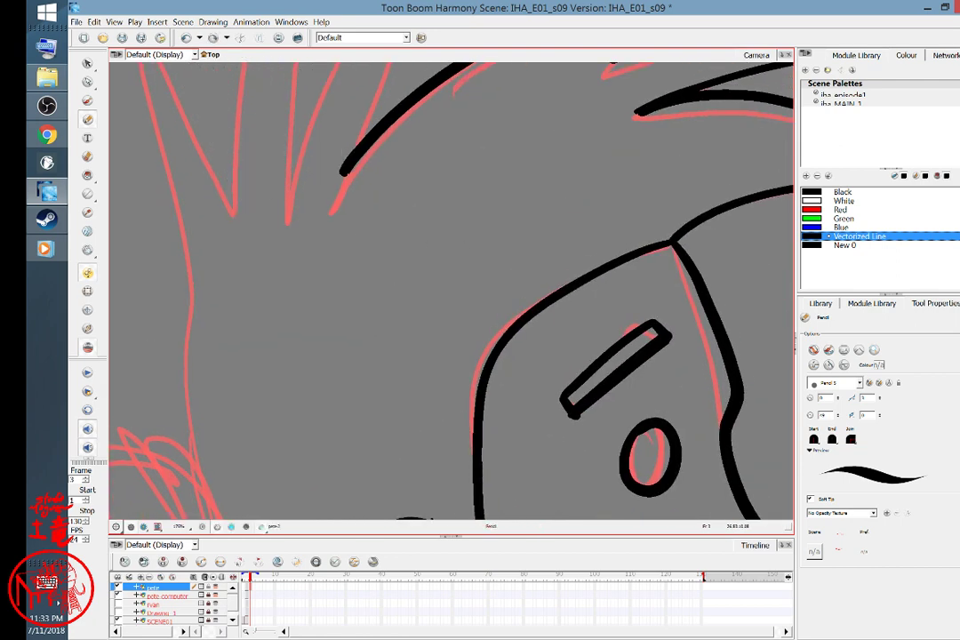
key(1)
key(1)
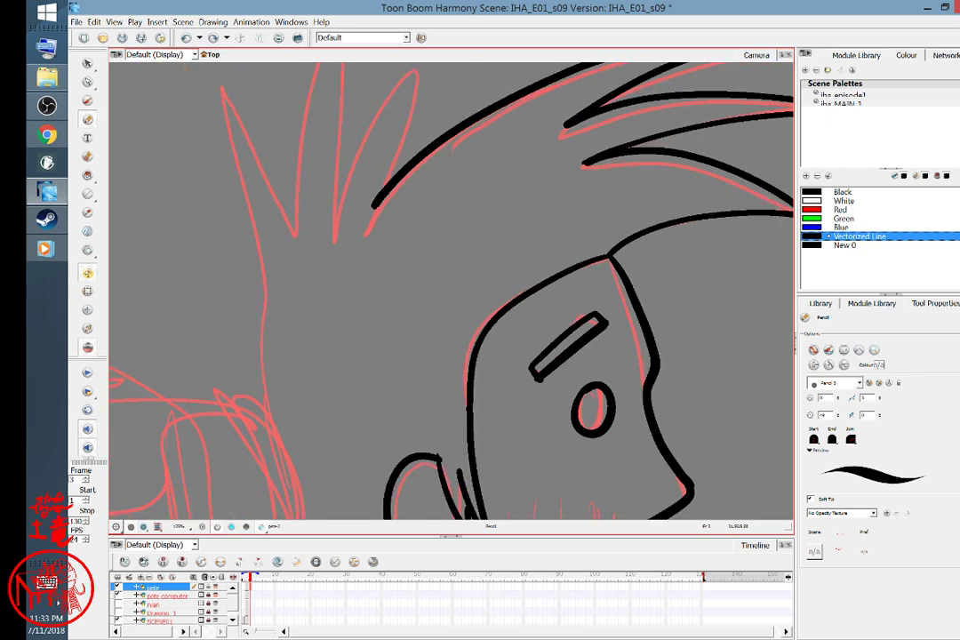
mouse_move(517, 311)
mouse_down()
mouse_move(491, 248)
mouse_move(516, 241)
mouse_up()
key(1)
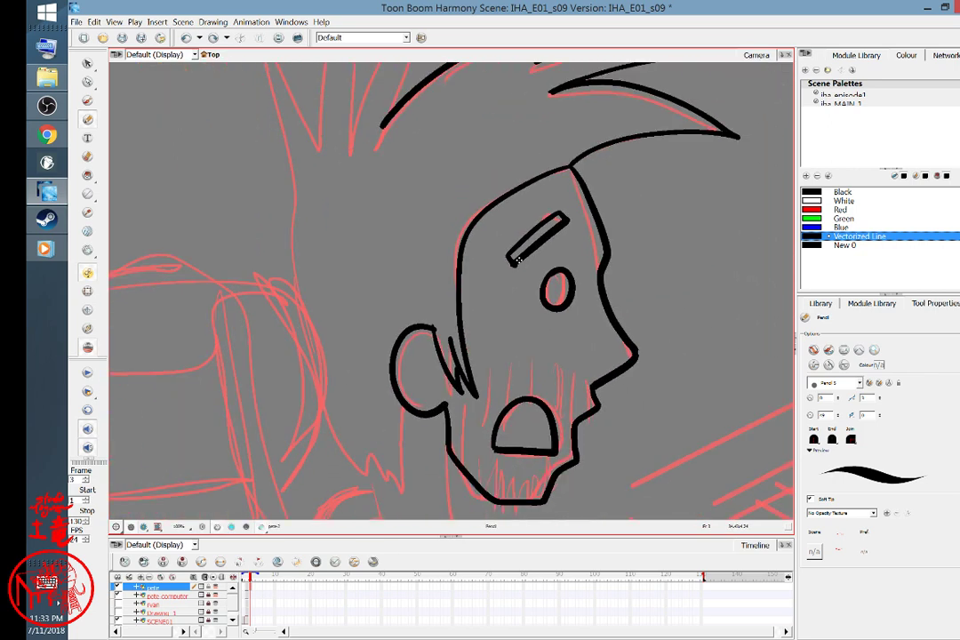
- Ink the back of the head down to the jagged nape hair, and the upright hair spikes at the rear of the head
mouse_move(529, 339)
mouse_down()
mouse_move(530, 326)
mouse_move(501, 329)
mouse_up()
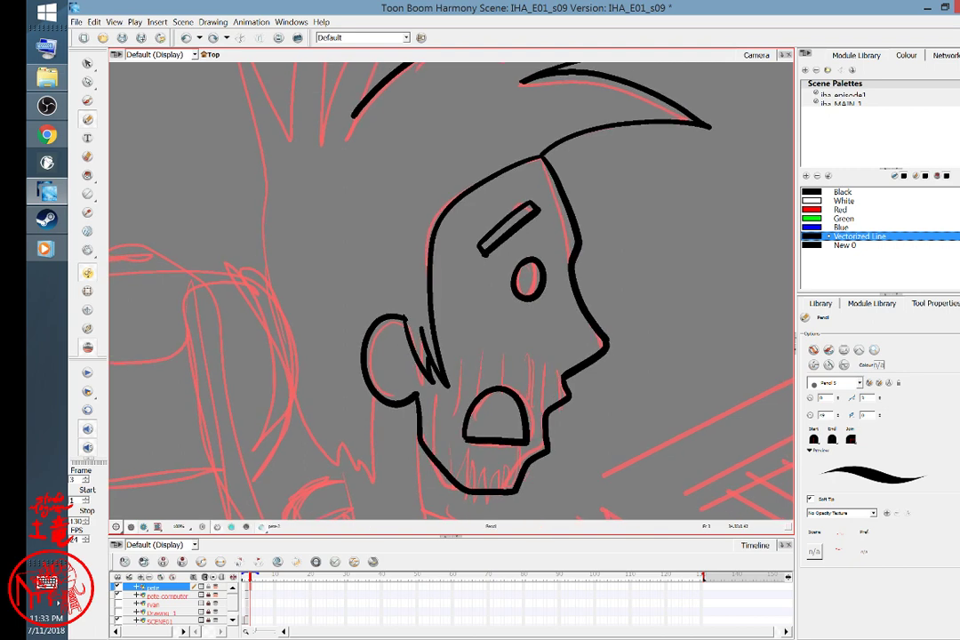
mouse_move(265, 182)
mouse_down()
mouse_move(274, 324)
mouse_move(345, 466)
mouse_up()
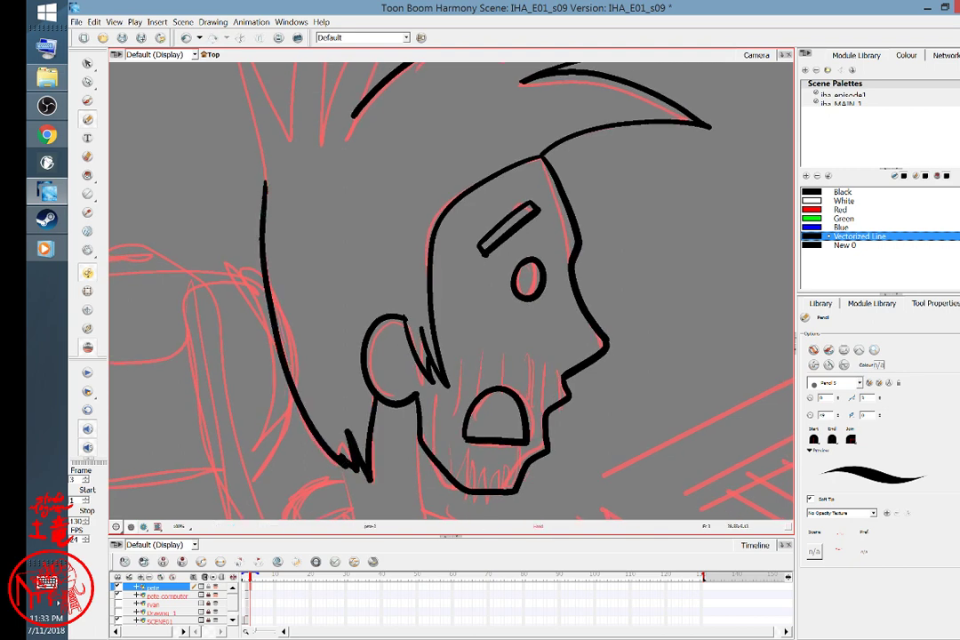
scroll(421, 463, up, 5)
drag(421, 463, 418, 468)
mouse_move(275, 363)
mouse_down()
mouse_move(263, 287)
mouse_move(282, 363)
mouse_up()
mouse_move(283, 364)
mouse_down()
mouse_move(290, 178)
mouse_move(296, 354)
mouse_up()
mouse_move(296, 354)
mouse_down()
mouse_move(306, 274)
mouse_move(344, 169)
mouse_up()
mouse_move(345, 170)
mouse_down()
mouse_move(300, 349)
mouse_move(404, 258)
mouse_up()
- Ink the neck below the ear and jaw, closing it with the curved collar line
key(space)
drag(564, 450, 662, 255)
mouse_move(702, 320)
mouse_down()
mouse_move(573, 390)
mouse_move(571, 338)
mouse_move(538, 392)
mouse_move(547, 293)
mouse_up()
scroll(547, 291, down, 5)
mouse_move(383, 311)
mouse_down()
mouse_move(384, 352)
mouse_move(339, 364)
mouse_move(285, 350)
mouse_move(281, 295)
mouse_up()
key(space)
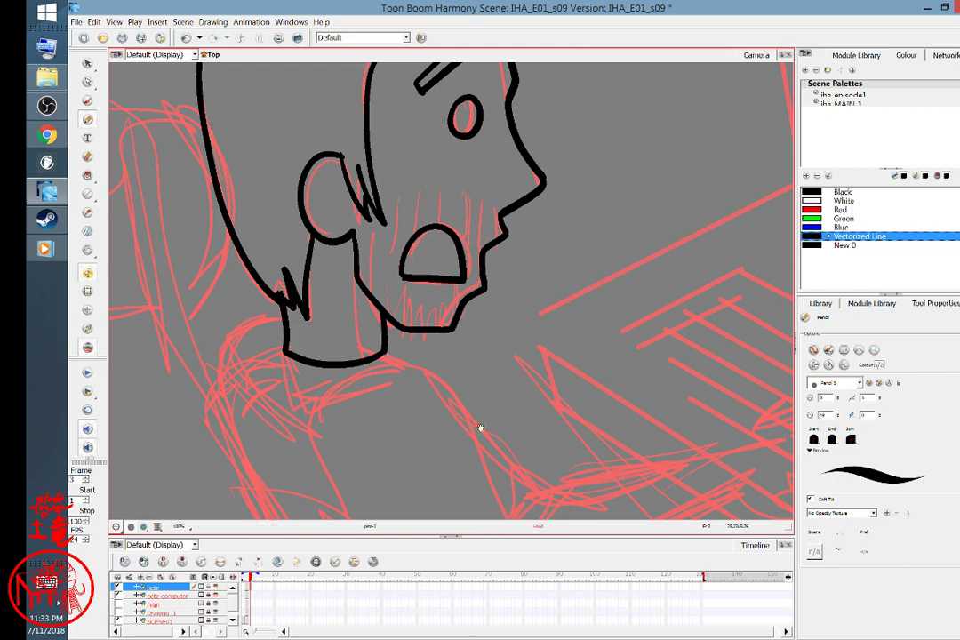
- Ink the upper back, front shoulder and short sleeve with its slanted hem, redrawing the sleeve's rear edge
drag(555, 395, 589, 313)
scroll(588, 313, up, 1)
mouse_move(360, 256)
mouse_down()
mouse_move(300, 360)
mouse_move(320, 414)
mouse_up()
scroll(463, 331, down, 3)
mouse_move(353, 235)
mouse_down()
mouse_move(386, 302)
mouse_move(536, 358)
mouse_move(409, 137)
mouse_up()
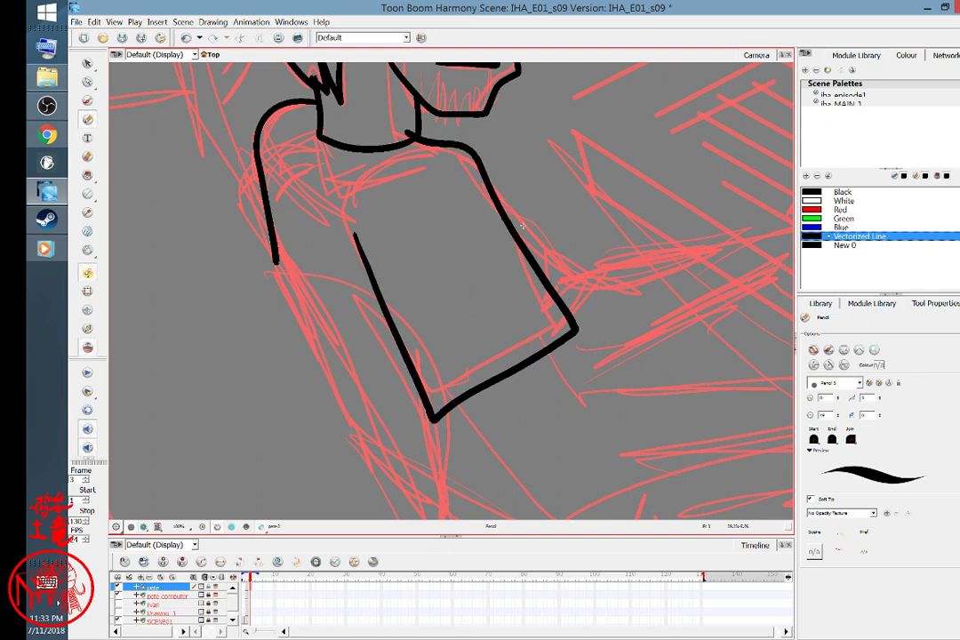
key(ctrl+z)
key(ctrl+z)
mouse_move(415, 139)
mouse_down()
mouse_move(475, 170)
mouse_move(563, 329)
mouse_move(428, 399)
mouse_move(371, 244)
mouse_up()
- Ink the near arm from the sleeve hem around the bent elbow and along both edges of the forearm to the wrist
key(space)
drag(613, 348, 551, 213)
mouse_move(389, 252)
mouse_down()
mouse_move(514, 367)
mouse_move(594, 351)
mouse_up()
drag(477, 200, 524, 292)
key(space)
mouse_move(654, 372)
mouse_down()
mouse_move(518, 381)
mouse_move(414, 408)
mouse_up()
drag(331, 400, 558, 349)
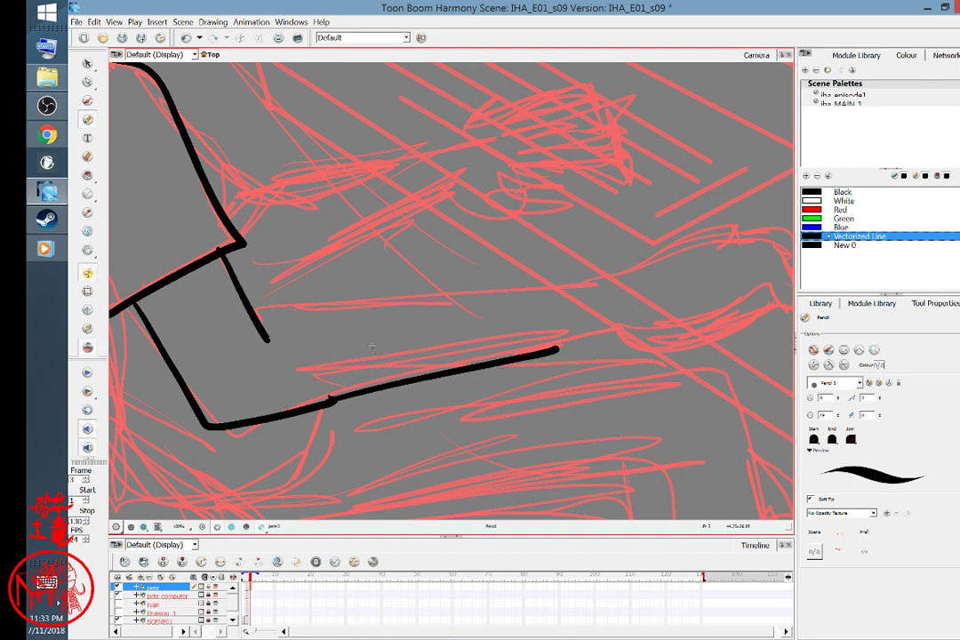
drag(258, 317, 549, 286)
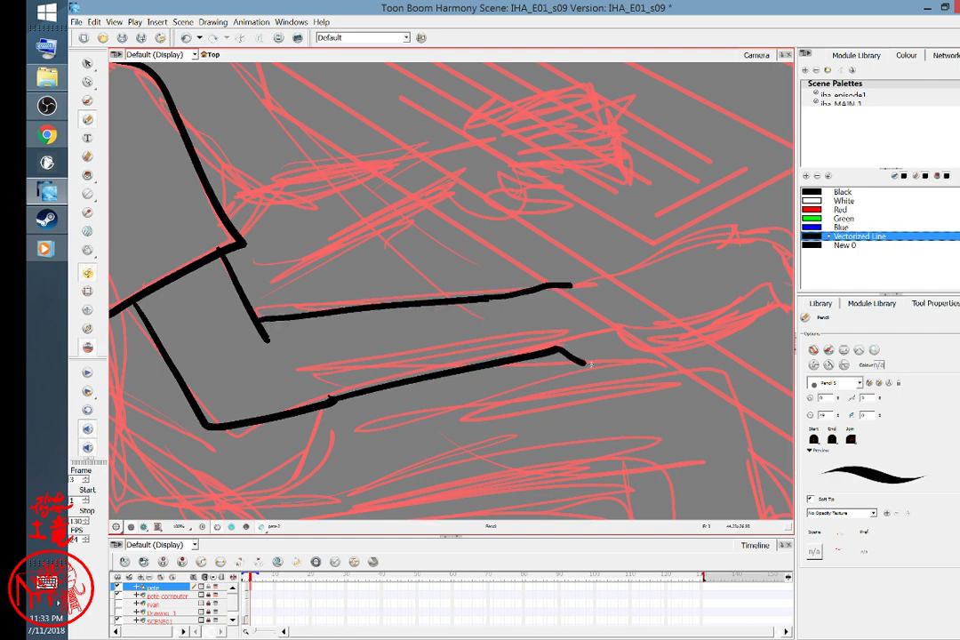
- Ink the near hand's heel, knuckles and curled fingers, and the rounded computer mouse beneath it
drag(582, 362, 687, 325)
drag(573, 282, 647, 236)
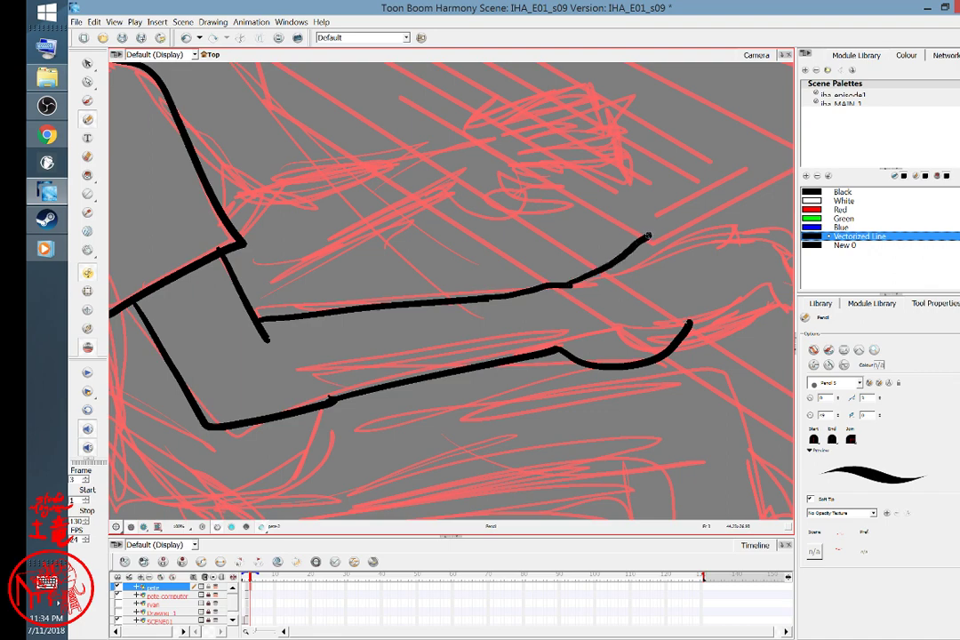
mouse_move(698, 259)
mouse_down()
mouse_move(600, 418)
mouse_move(551, 437)
mouse_up()
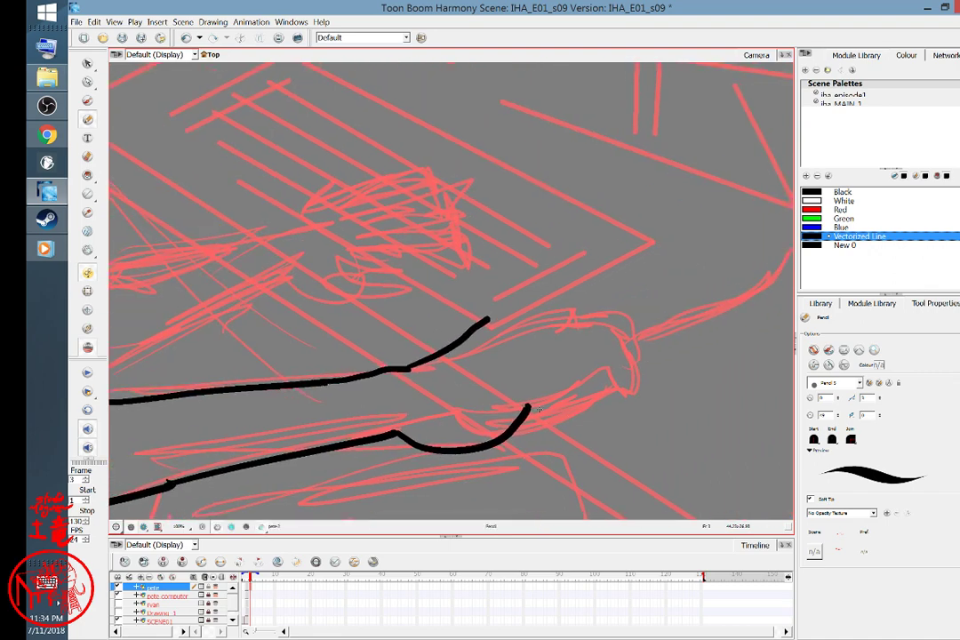
drag(563, 385, 585, 395)
mouse_move(573, 355)
mouse_down()
mouse_move(510, 367)
mouse_move(586, 331)
mouse_move(586, 381)
mouse_up()
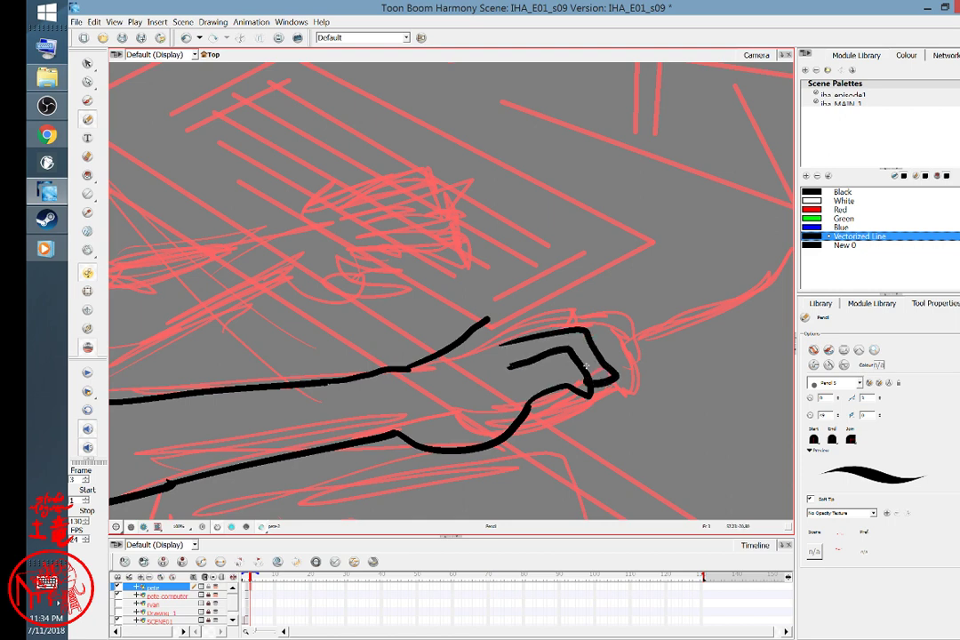
drag(471, 341, 569, 313)
drag(471, 331, 569, 317)
drag(407, 371, 473, 321)
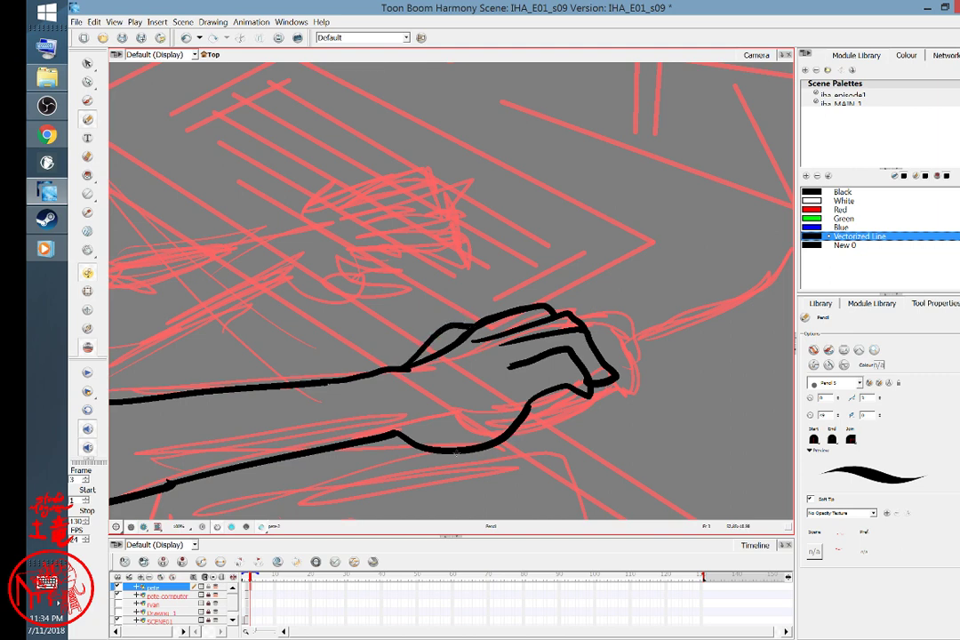
mouse_move(468, 484)
mouse_down()
mouse_move(602, 424)
mouse_move(590, 391)
mouse_move(442, 455)
mouse_up()
- Ink the upper and lower edges of the far forearm, extending from the front of the sleeve toward the keyboard
mouse_move(567, 333)
mouse_down()
mouse_move(668, 332)
mouse_move(713, 302)
mouse_move(715, 338)
mouse_up()
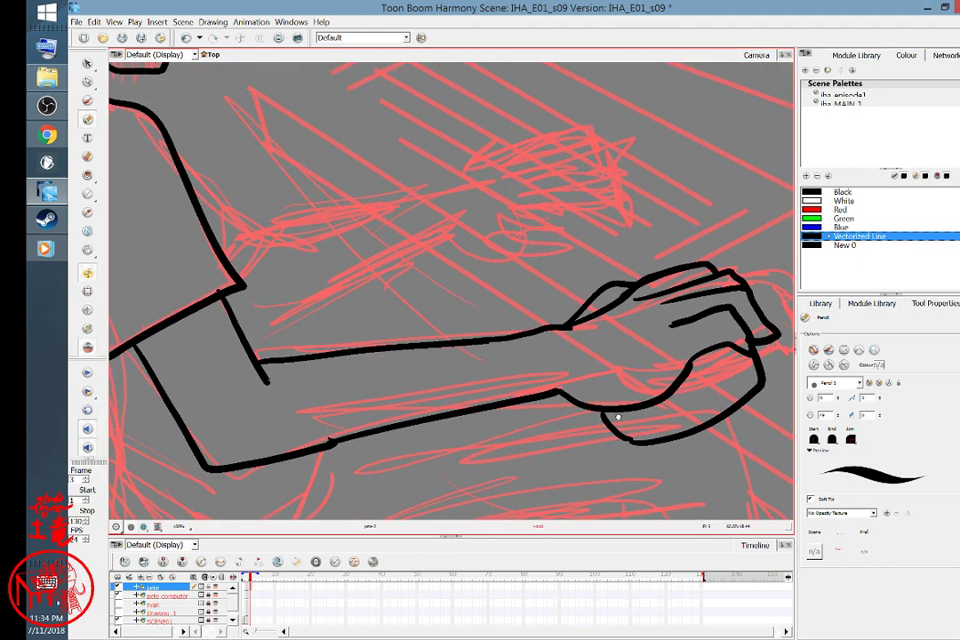
drag(539, 338, 625, 422)
drag(573, 372, 644, 388)
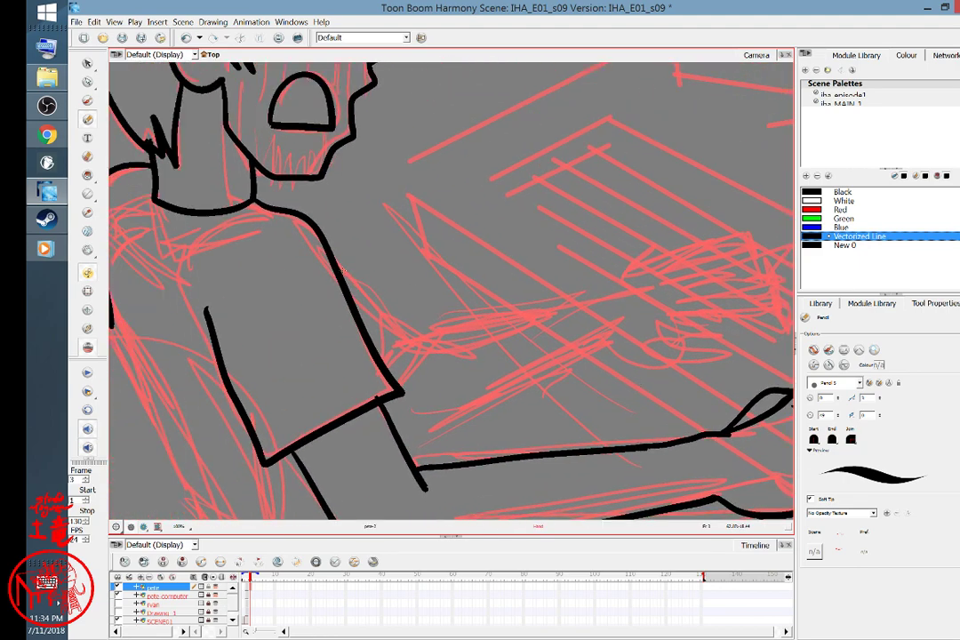
drag(372, 343, 544, 304)
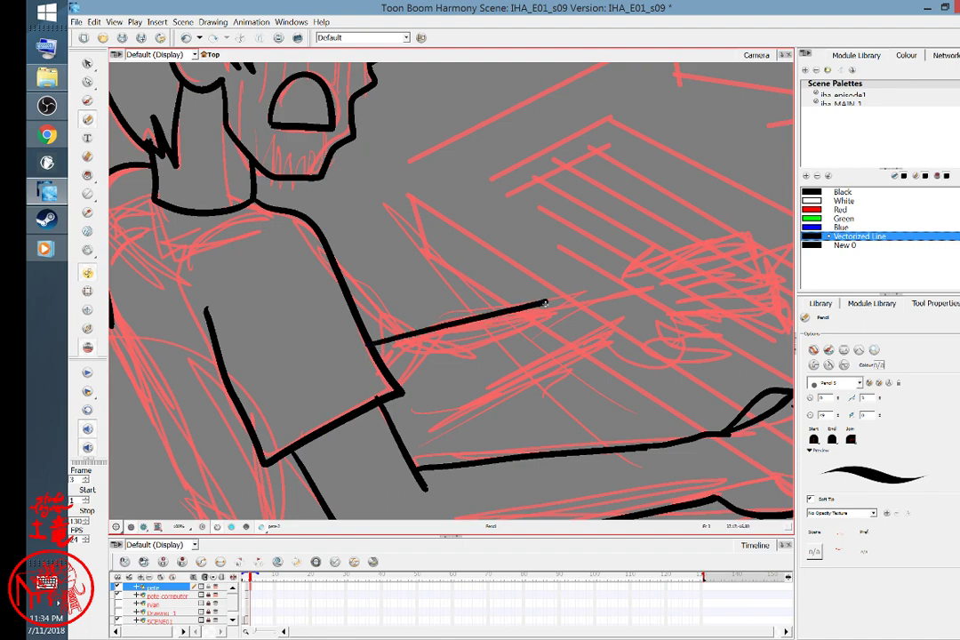
drag(530, 362, 594, 334)
click(409, 420)
drag(399, 424, 403, 425)
mouse_move(676, 371)
mouse_down()
mouse_move(475, 370)
mouse_move(467, 357)
mouse_up()
- Ink the far hand's thumb and overlapping fingers over the keyboard, and thicken the upper edge of its forearm
mouse_move(336, 289)
mouse_down()
mouse_move(400, 209)
mouse_move(455, 219)
mouse_up()
mouse_move(388, 322)
mouse_down()
mouse_move(416, 310)
mouse_move(457, 321)
mouse_move(493, 315)
mouse_move(503, 307)
mouse_move(427, 287)
mouse_move(465, 242)
mouse_move(495, 257)
mouse_up()
mouse_move(410, 265)
mouse_down()
mouse_move(465, 222)
mouse_move(480, 254)
mouse_up()
mouse_move(380, 251)
mouse_down()
mouse_move(437, 197)
mouse_move(461, 213)
mouse_move(425, 199)
mouse_up()
drag(409, 247, 428, 203)
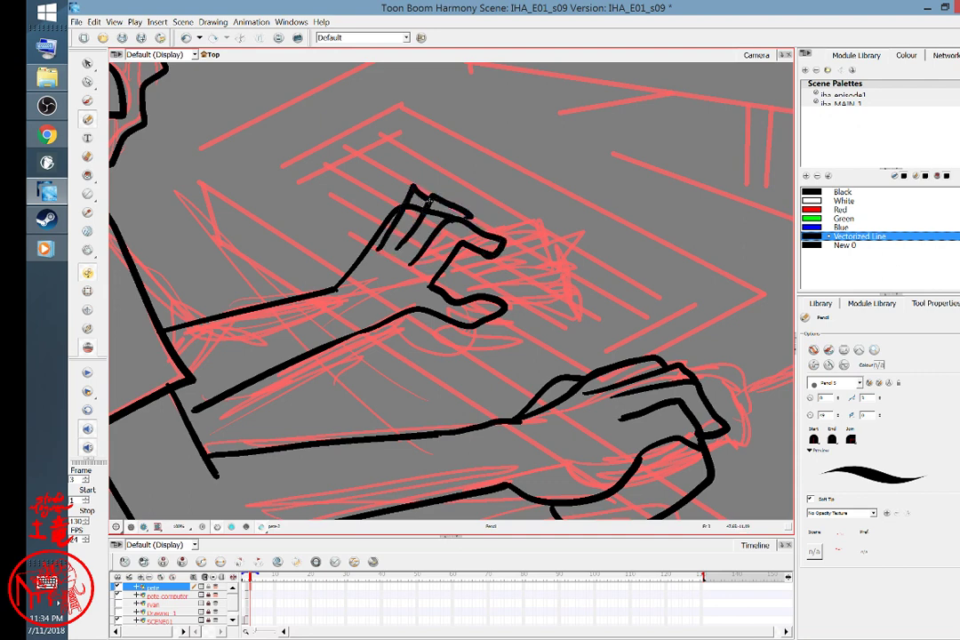
drag(338, 279, 388, 192)
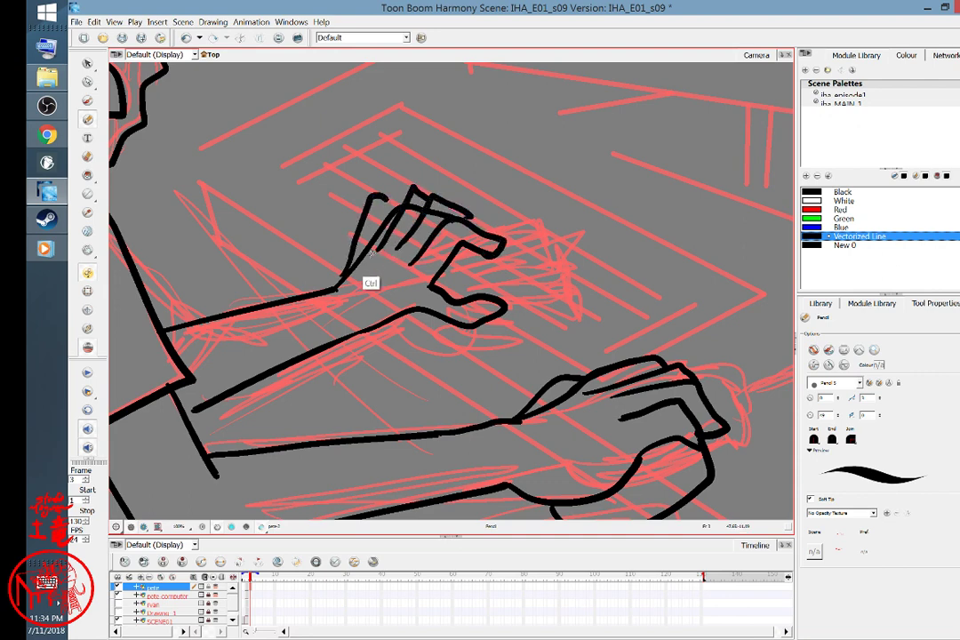
mouse_move(336, 286)
mouse_down()
mouse_move(373, 197)
mouse_move(402, 202)
mouse_up()
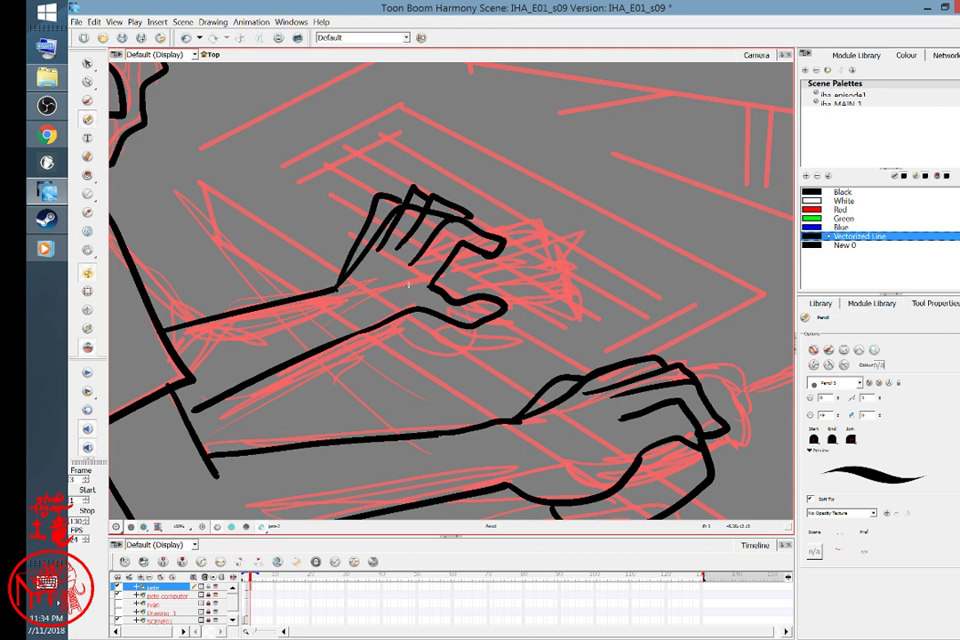
drag(334, 284, 199, 318)
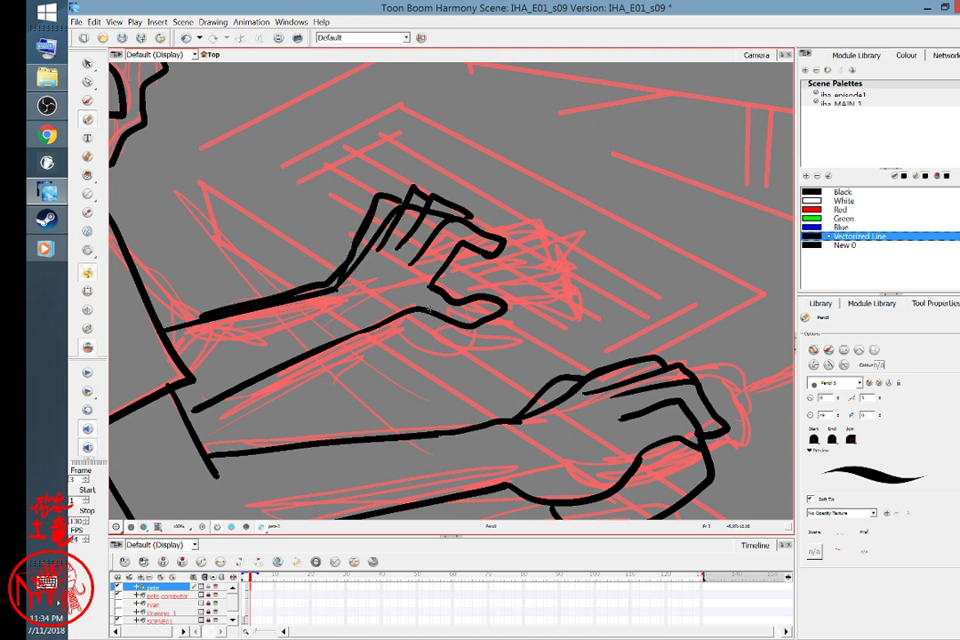
- Try to thicken the lower wrist line of the far hand
drag(423, 313, 357, 339)
mouse_move(357, 339)
mouse_down()
mouse_move(420, 309)
mouse_move(395, 332)
mouse_move(370, 334)
mouse_move(451, 336)
mouse_up()
key(ctrl+z)
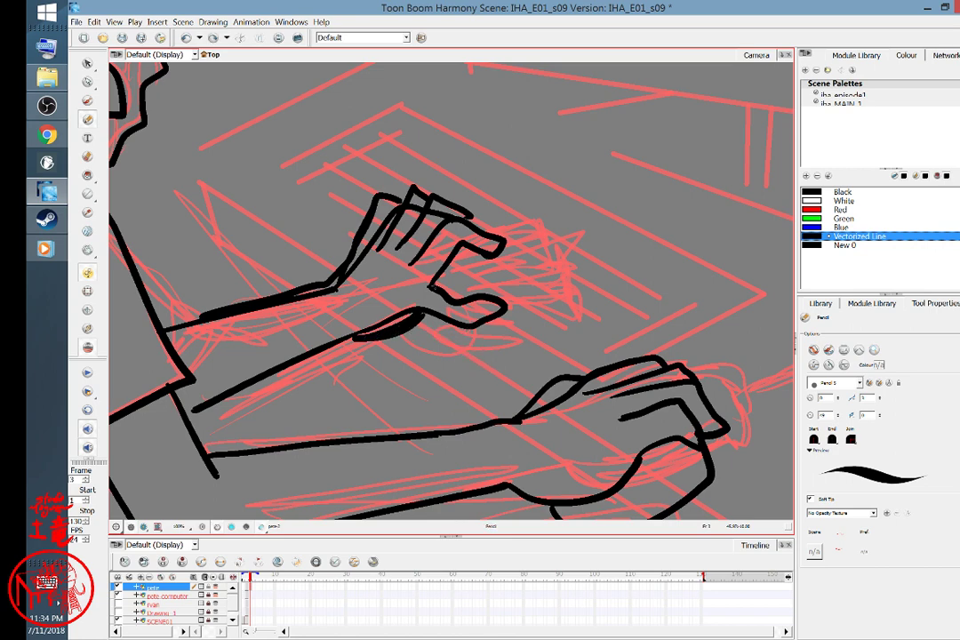
- Erase the far hand's thumb and lower wrist, and redraw them with the thumb set lower and curving back toward the forearm
click(87, 156)
mouse_move(436, 288)
mouse_down()
mouse_move(437, 304)
mouse_move(462, 315)
mouse_move(506, 308)
mouse_move(373, 334)
mouse_move(407, 322)
mouse_up()
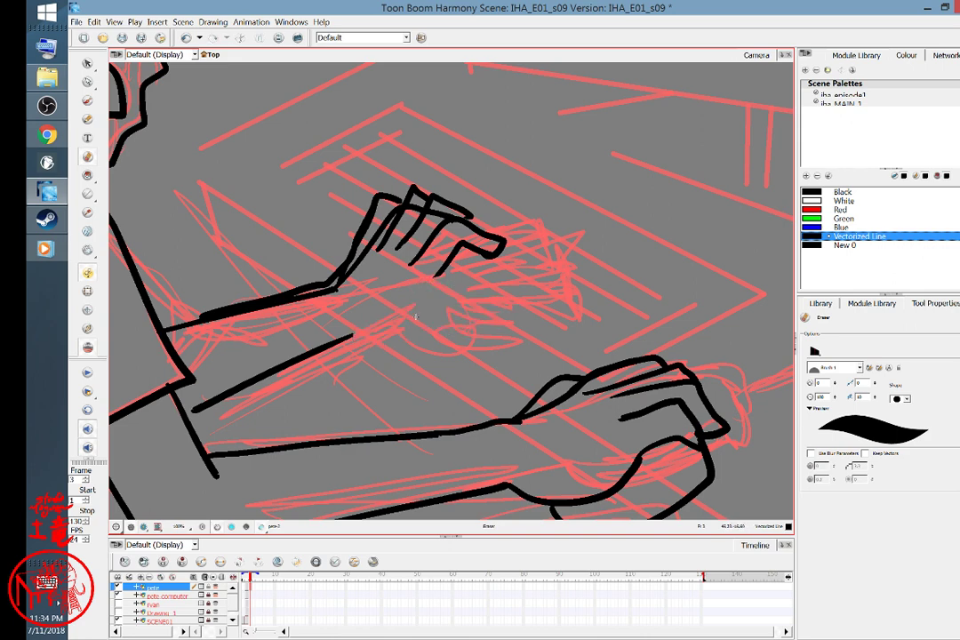
click(87, 119)
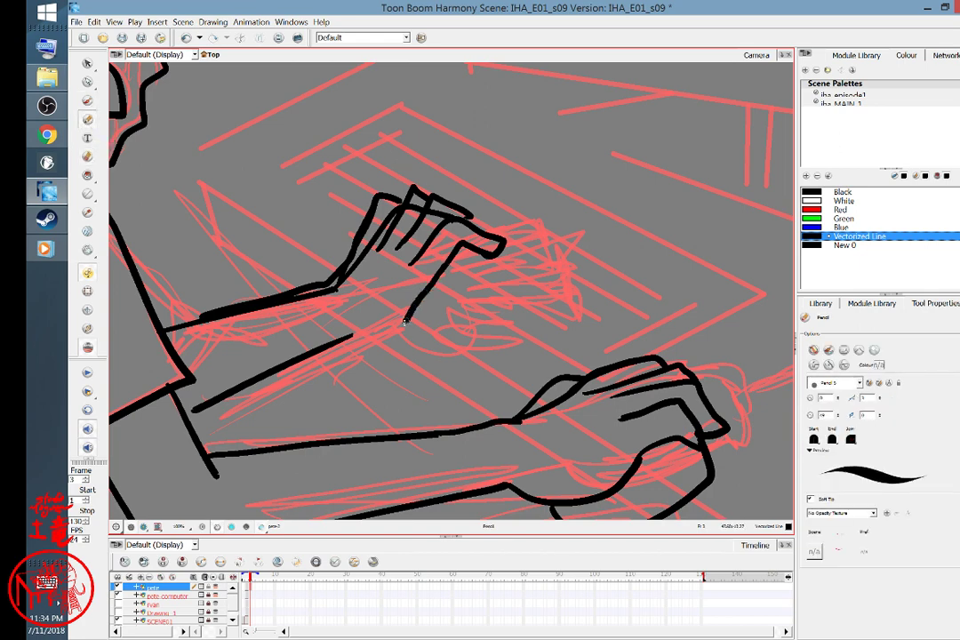
mouse_move(463, 253)
mouse_down()
mouse_move(453, 349)
mouse_move(355, 335)
mouse_up()
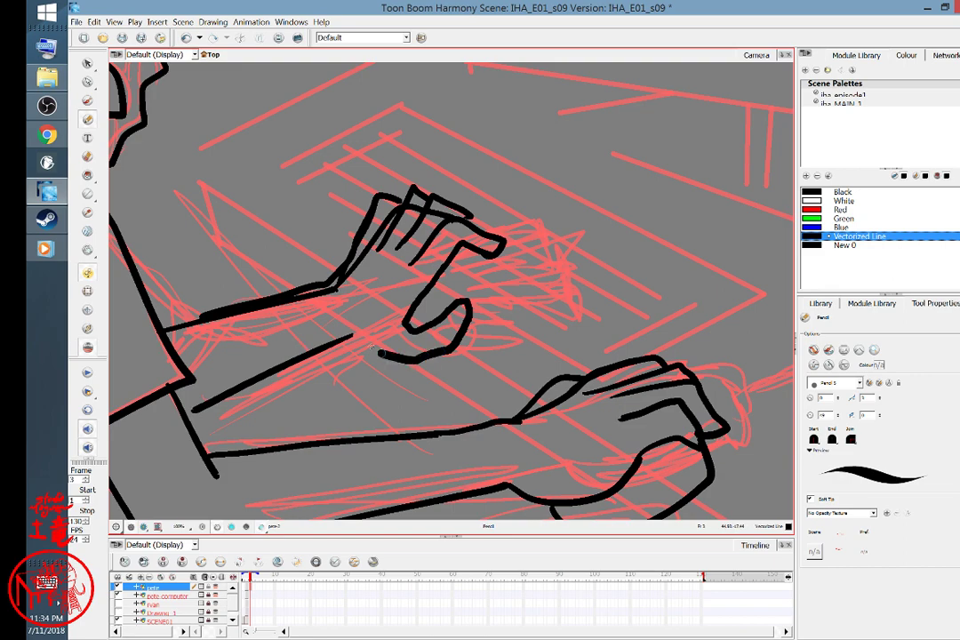
- Ink the belly curve under the near elbow and the chair's inner contour from the character's back along the seat to its front edge
drag(481, 347, 662, 272)
key(1)
key(1)
key(1)
key(1)
key(1)
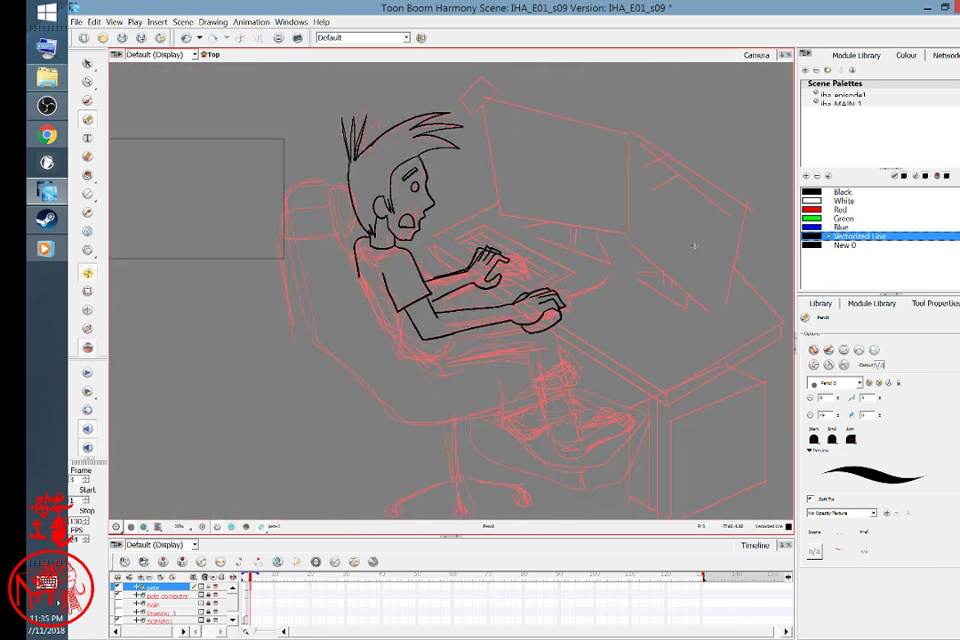
key(2)
key(2)
key(2)
mouse_move(471, 381)
mouse_down()
mouse_move(445, 317)
mouse_move(429, 305)
mouse_up()
drag(316, 220, 460, 281)
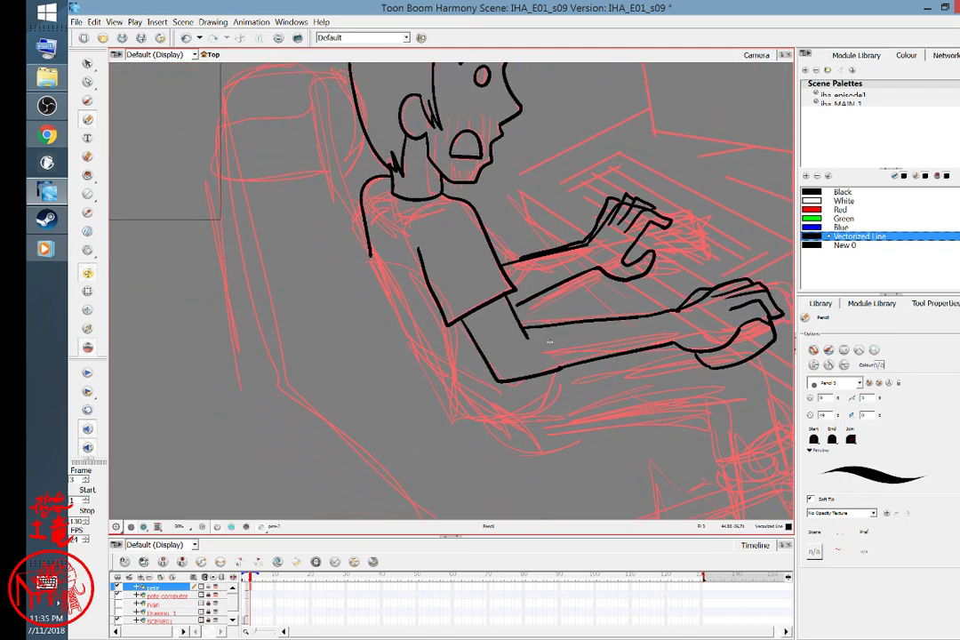
drag(559, 378, 526, 410)
mouse_move(342, 156)
mouse_down()
mouse_move(370, 274)
mouse_move(455, 328)
mouse_move(457, 401)
mouse_move(515, 435)
mouse_move(710, 406)
mouse_move(736, 503)
mouse_up()
- Ink the chair backrest's front and outer edges, and the long curved underside reaching the front of the seat
key(space)
drag(394, 280, 448, 406)
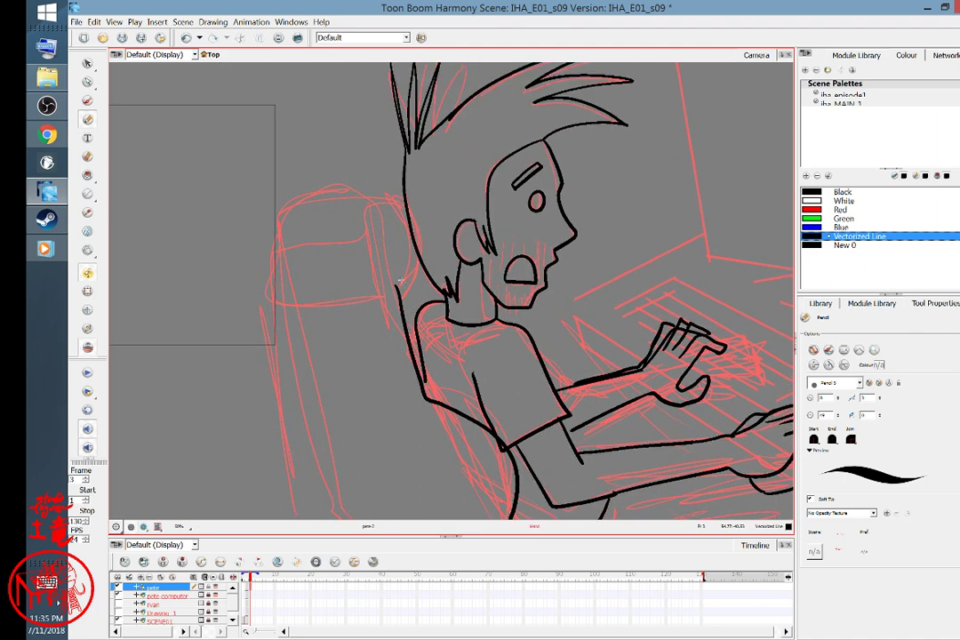
right_click(396, 288)
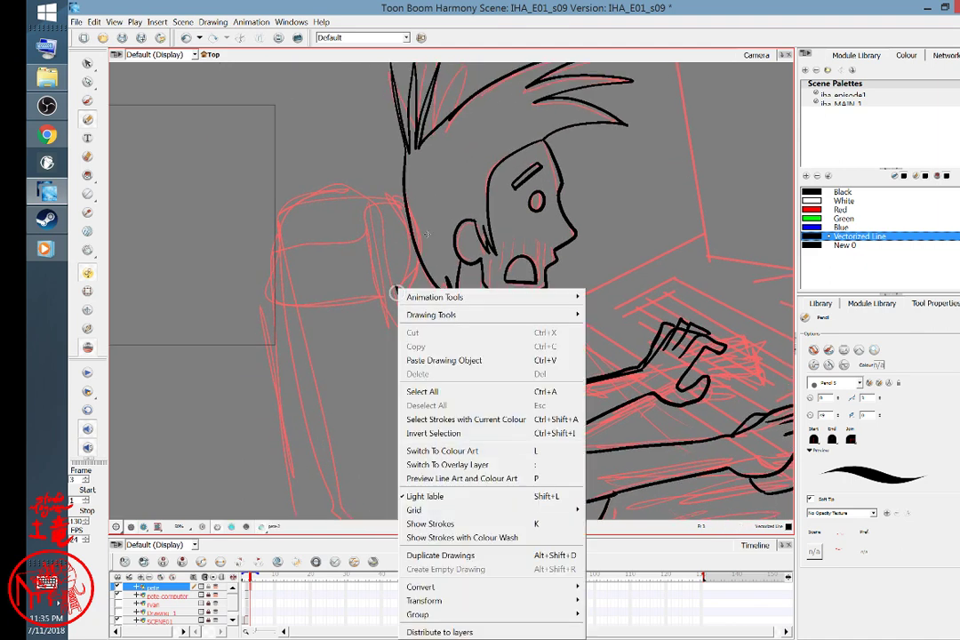
click(447, 58)
mouse_move(388, 195)
mouse_down()
mouse_move(419, 263)
mouse_move(402, 295)
mouse_up()
mouse_move(387, 195)
mouse_down()
mouse_move(312, 206)
mouse_move(287, 223)
mouse_move(323, 484)
mouse_up()
key(space)
drag(553, 388, 532, 149)
mouse_move(293, 240)
mouse_down()
mouse_move(483, 410)
mouse_move(550, 421)
mouse_move(669, 412)
mouse_move(762, 386)
mouse_up()
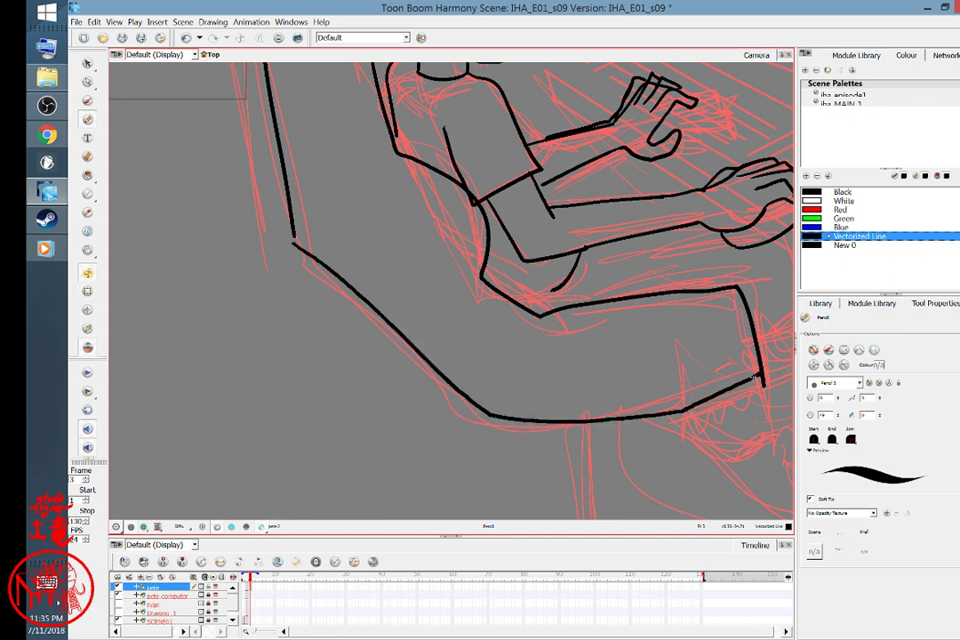
- Ink the half-round housing under the chair seat and its slanted adjustment lever with a dividing band
mouse_move(659, 437)
mouse_down()
mouse_move(680, 377)
mouse_move(638, 199)
mouse_up()
drag(611, 281, 484, 311)
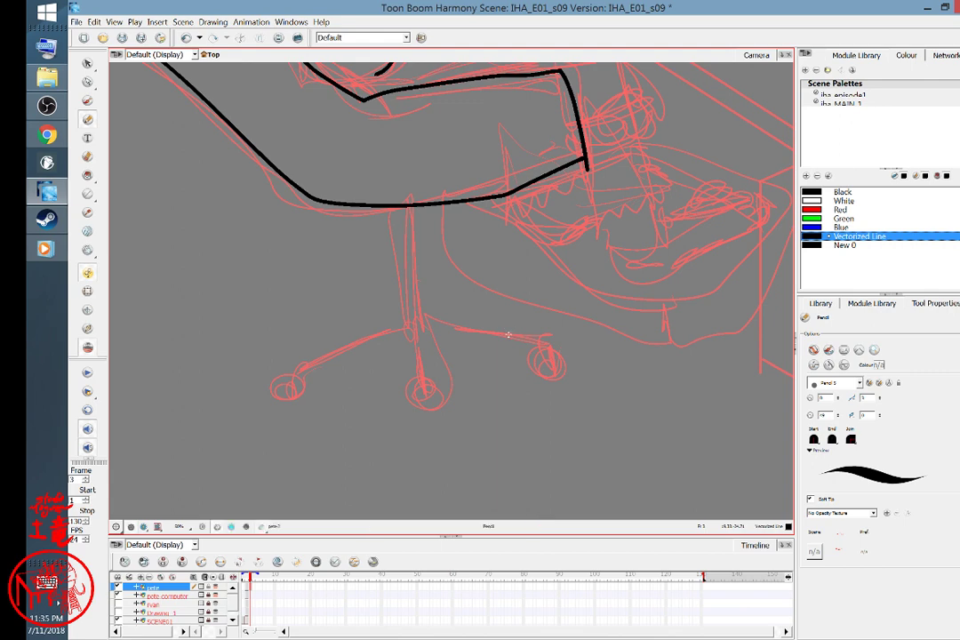
mouse_move(365, 209)
mouse_down()
mouse_move(405, 243)
mouse_move(462, 205)
mouse_up()
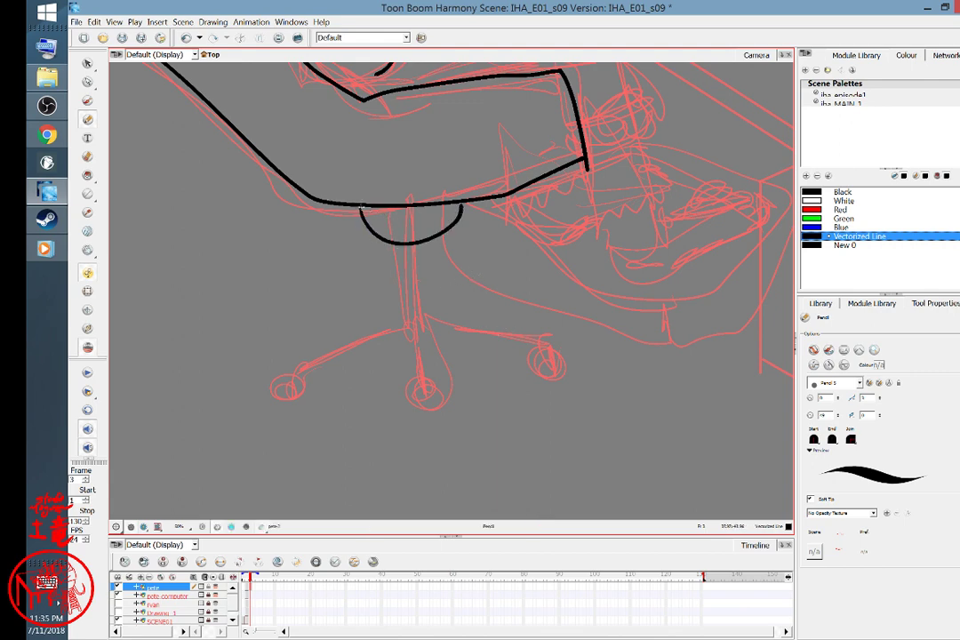
mouse_move(358, 217)
mouse_down()
mouse_move(286, 260)
mouse_move(373, 228)
mouse_up()
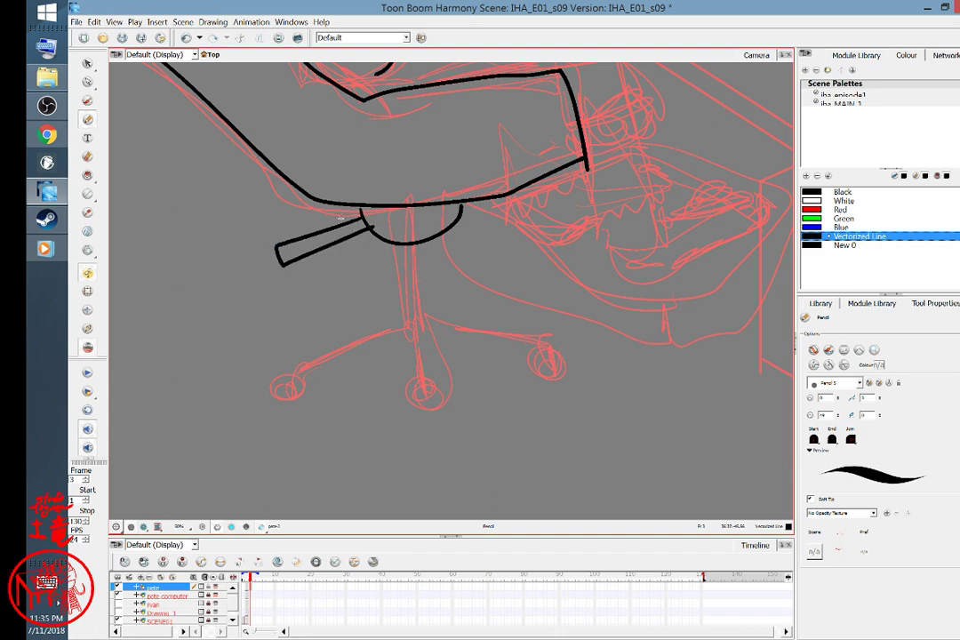
drag(330, 232, 332, 243)
- Try to ink a flared support column below the seat housing, and undo it
scroll(507, 270, down, 10)
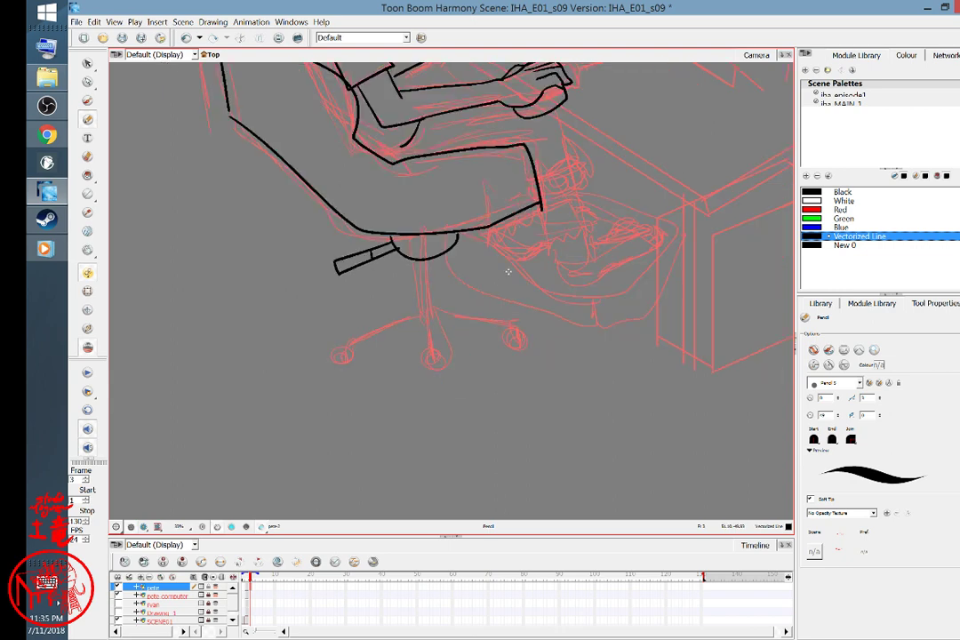
scroll(515, 270, up, 3)
scroll(515, 270, up, 5)
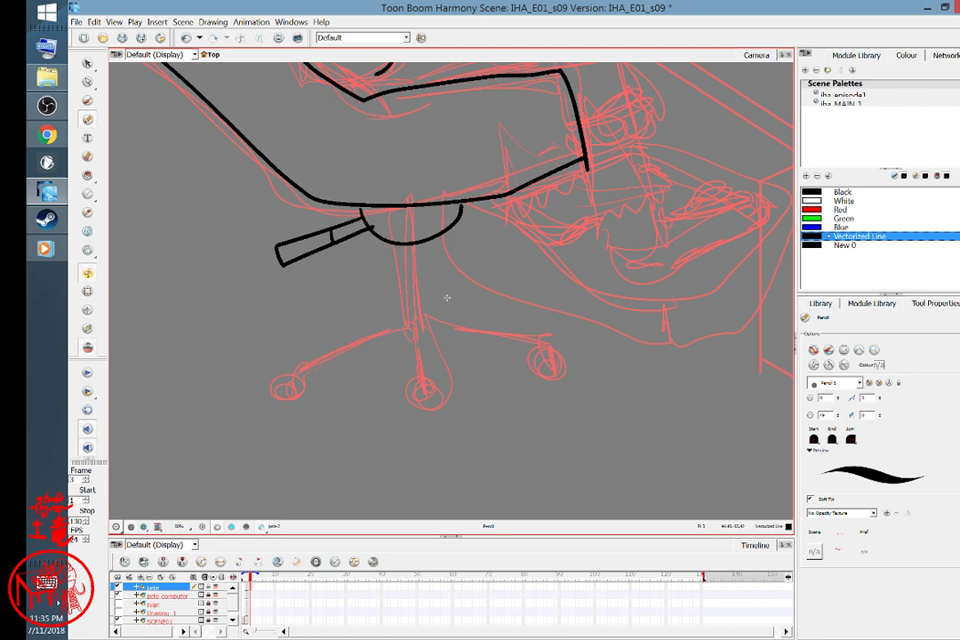
mouse_move(401, 246)
mouse_down()
mouse_move(400, 331)
mouse_move(429, 319)
mouse_move(410, 245)
mouse_up()
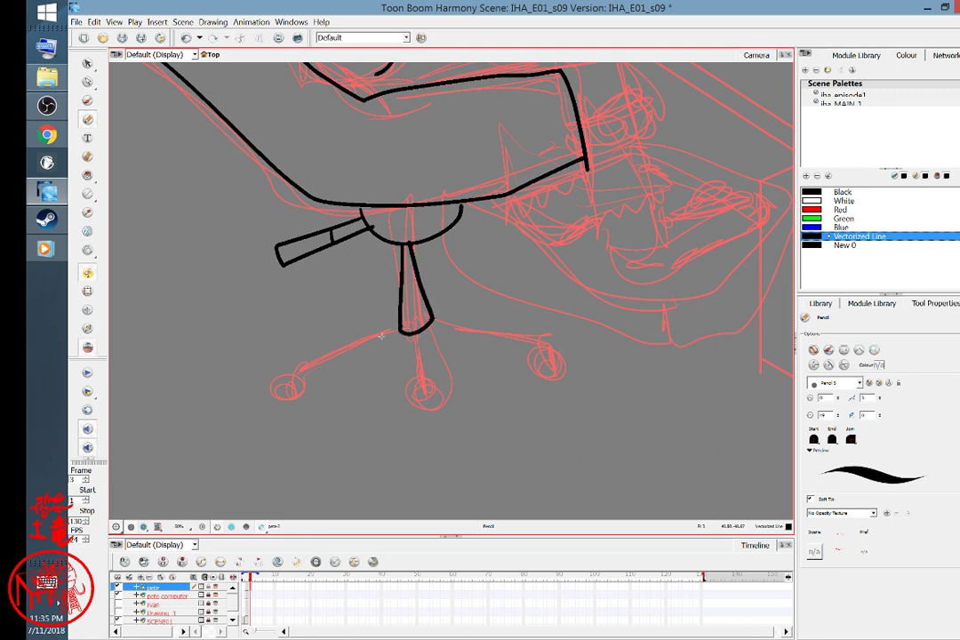
key(ctrl+z)
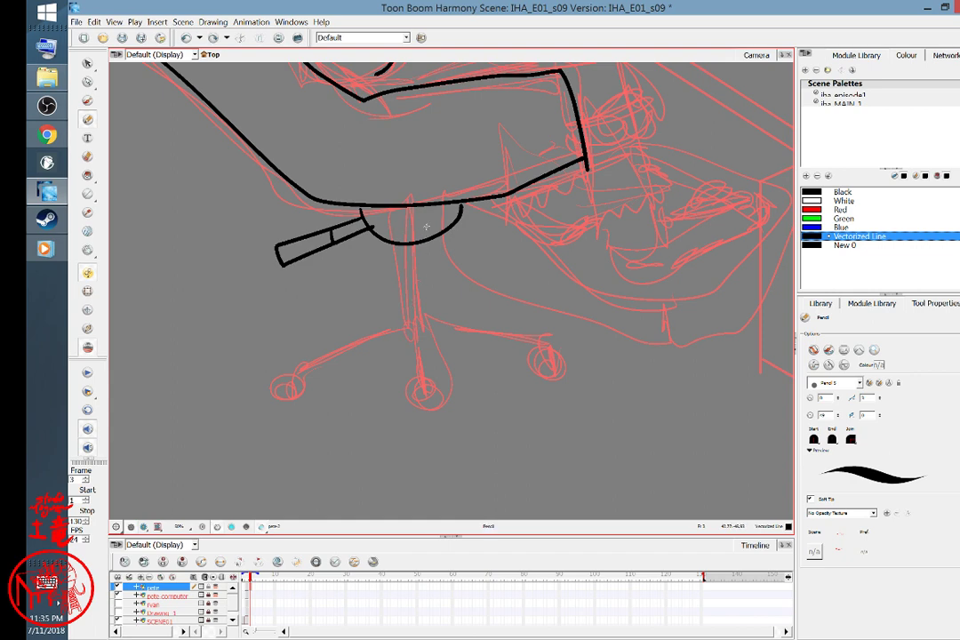
- Ink the chair base with a narrow support column, a branched hub and three legs ending at the sketched wheels
mouse_move(408, 249)
mouse_down()
mouse_move(409, 322)
mouse_move(422, 323)
mouse_move(414, 242)
mouse_up()
mouse_move(409, 321)
mouse_down()
mouse_move(379, 329)
mouse_move(384, 340)
mouse_move(404, 336)
mouse_move(417, 350)
mouse_move(447, 327)
mouse_move(425, 307)
mouse_up()
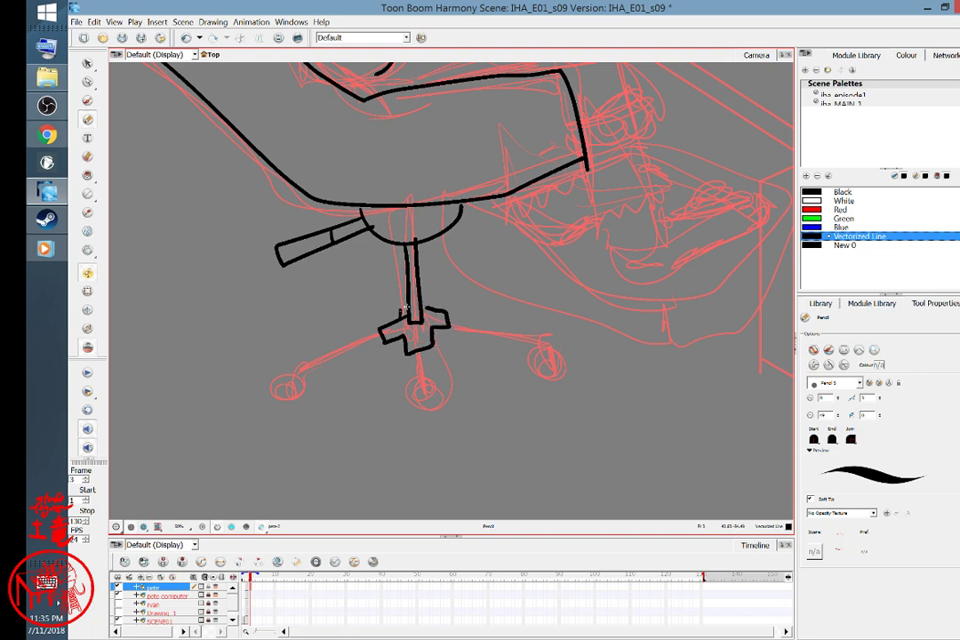
mouse_move(384, 341)
mouse_down()
mouse_move(300, 378)
mouse_move(292, 393)
mouse_move(289, 373)
mouse_move(379, 335)
mouse_move(420, 405)
mouse_move(431, 356)
mouse_up()
mouse_move(448, 314)
mouse_down()
mouse_move(549, 341)
mouse_move(548, 360)
mouse_move(532, 340)
mouse_move(450, 327)
mouse_up()
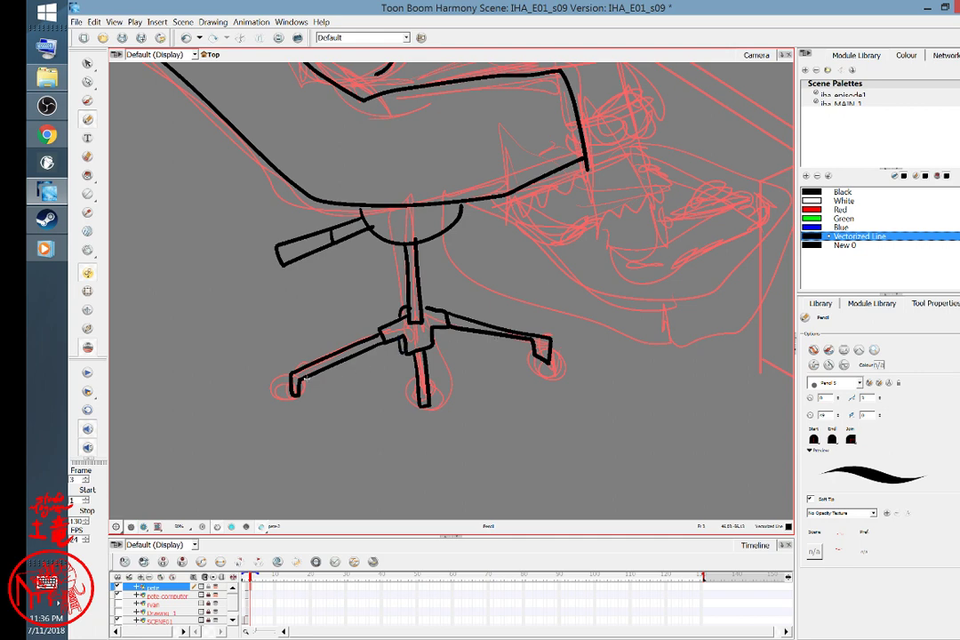
- Ink rounded wheels at the ends of the chair base's three legs, following the sketched casters
mouse_move(290, 381)
mouse_down()
mouse_move(302, 411)
mouse_move(293, 381)
mouse_up()
mouse_move(417, 391)
mouse_down()
mouse_move(414, 424)
mouse_move(431, 391)
mouse_move(434, 425)
mouse_move(423, 420)
mouse_up()
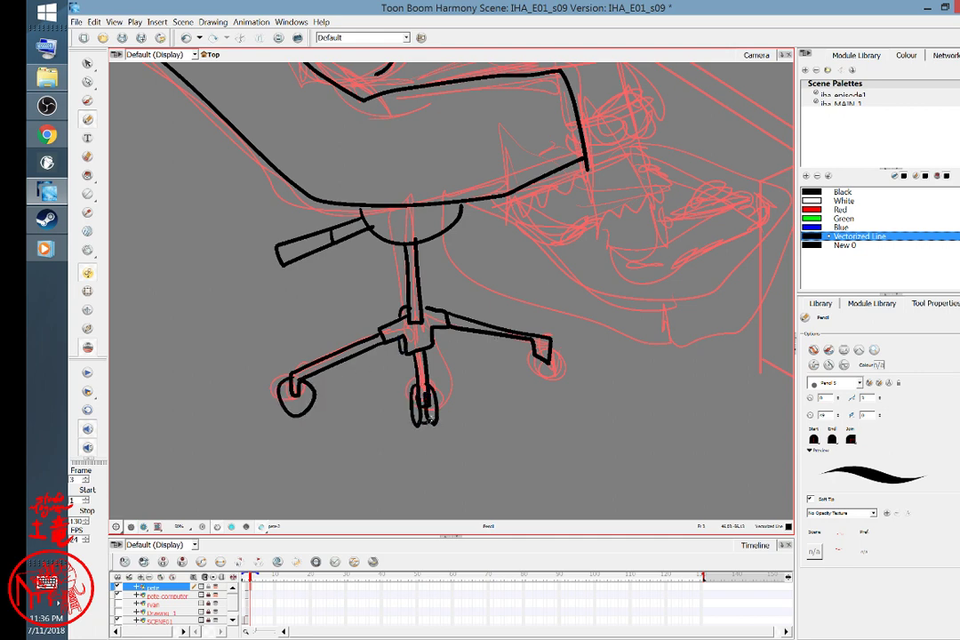
drag(517, 360, 545, 338)
- Ink the front of the character's lower leg from the knee down, ending in a jagged trouser cuff
key(space)
drag(475, 210, 628, 298)
drag(615, 259, 375, 428)
drag(558, 334, 697, 431)
drag(680, 272, 567, 337)
scroll(609, 313, down, 8)
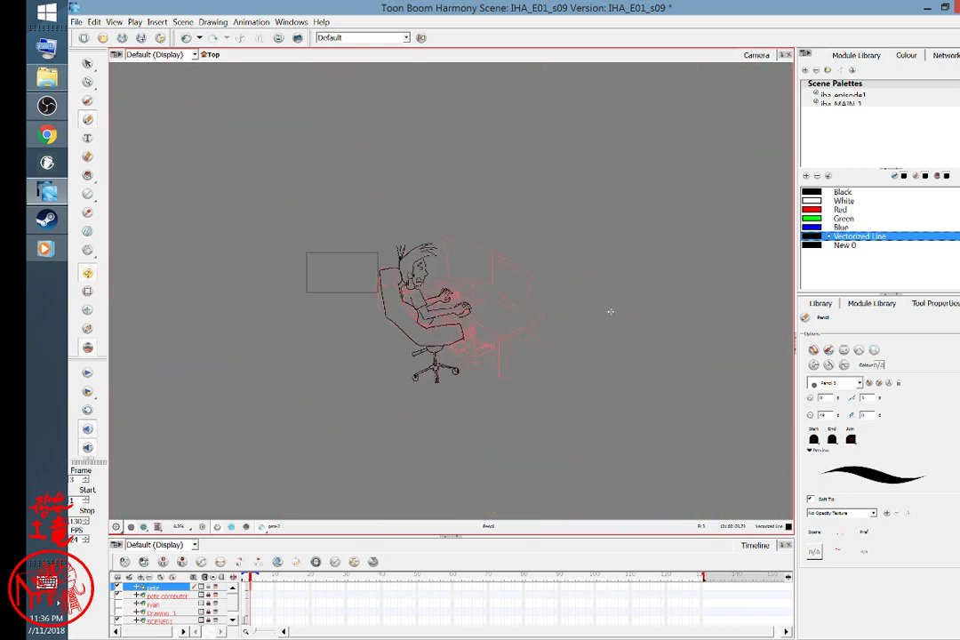
scroll(609, 311, up, 8)
scroll(540, 285, up, 2)
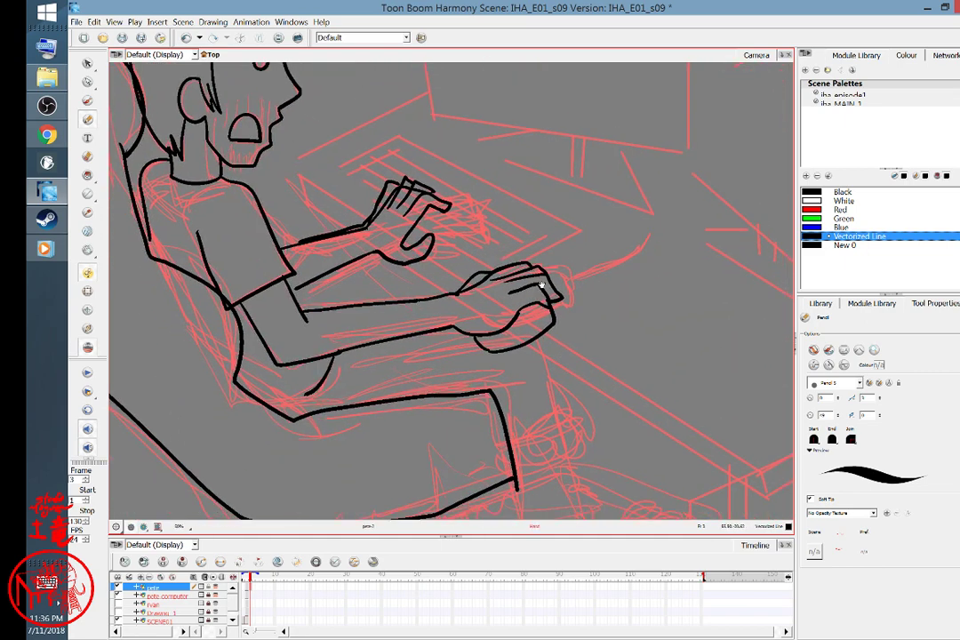
mouse_move(548, 358)
mouse_down()
mouse_move(574, 461)
mouse_move(562, 455)
mouse_move(518, 480)
mouse_up()
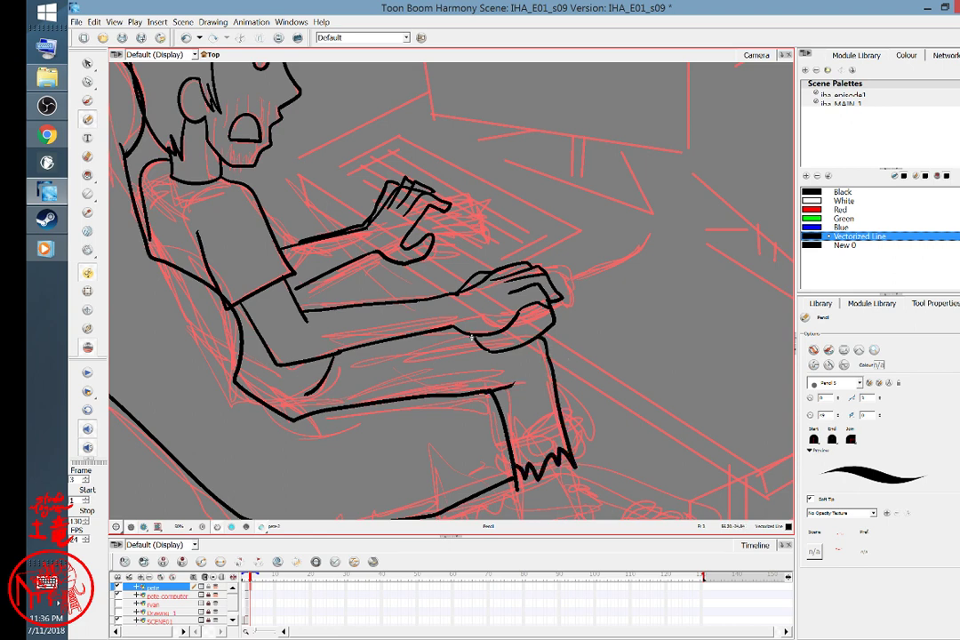
- Add the missing lines around the lap: the thigh's upper edge, the far forearm's lower edge and the shirt hem
drag(460, 328, 386, 342)
drag(372, 276, 387, 265)
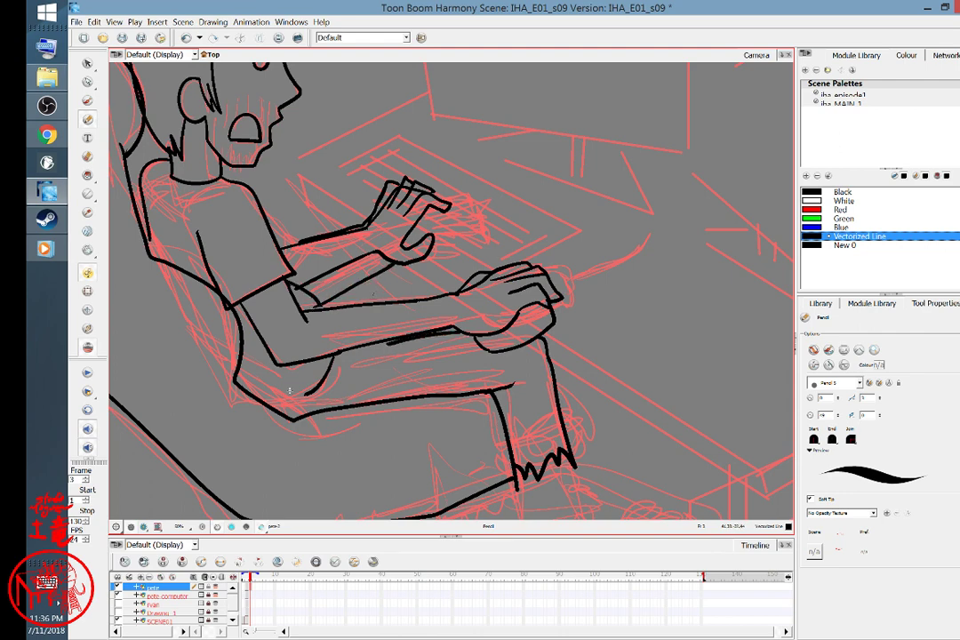
drag(313, 397, 276, 409)
- Ink the near ankle and bare foot with rounded toes emerging from the jagged trouser cuff
key(space)
drag(469, 335, 369, 407)
drag(438, 399, 411, 329)
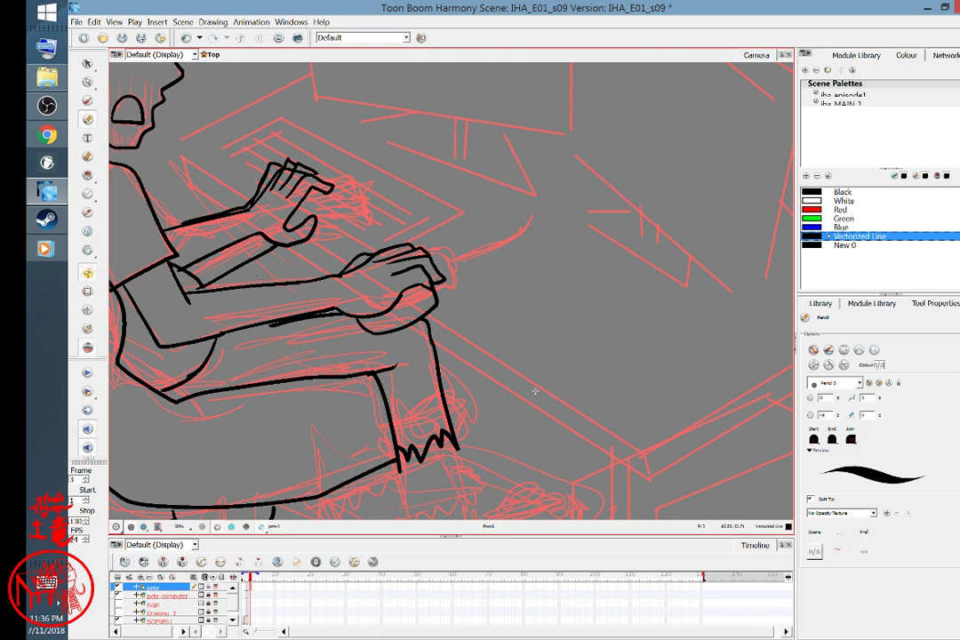
key(space)
drag(560, 399, 578, 302)
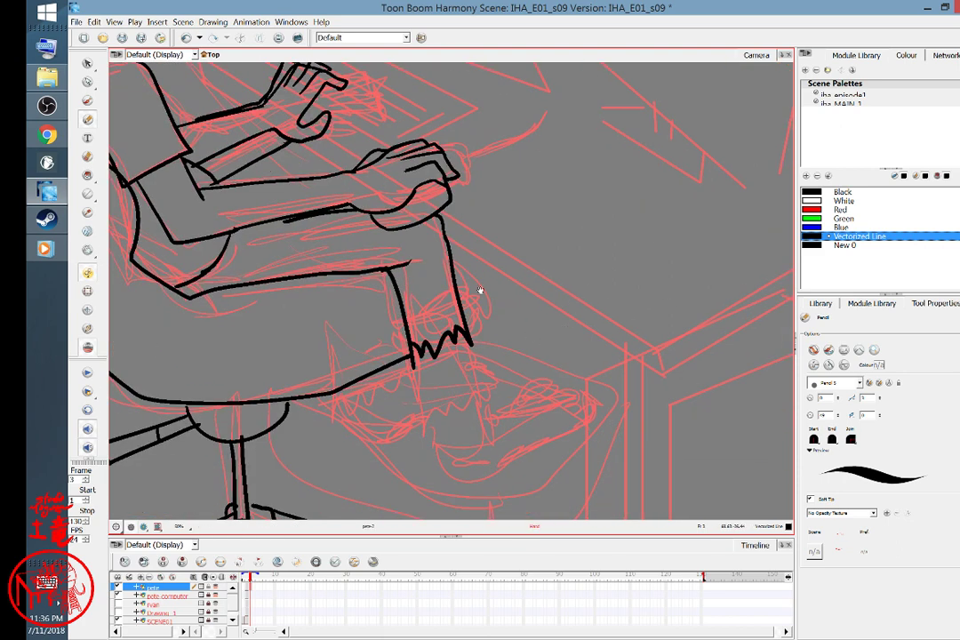
drag(427, 348, 432, 407)
mouse_move(456, 343)
mouse_down()
mouse_move(468, 394)
mouse_move(430, 427)
mouse_move(542, 381)
mouse_up()
mouse_move(464, 388)
mouse_down()
mouse_move(518, 358)
mouse_move(513, 351)
mouse_move(546, 381)
mouse_up()
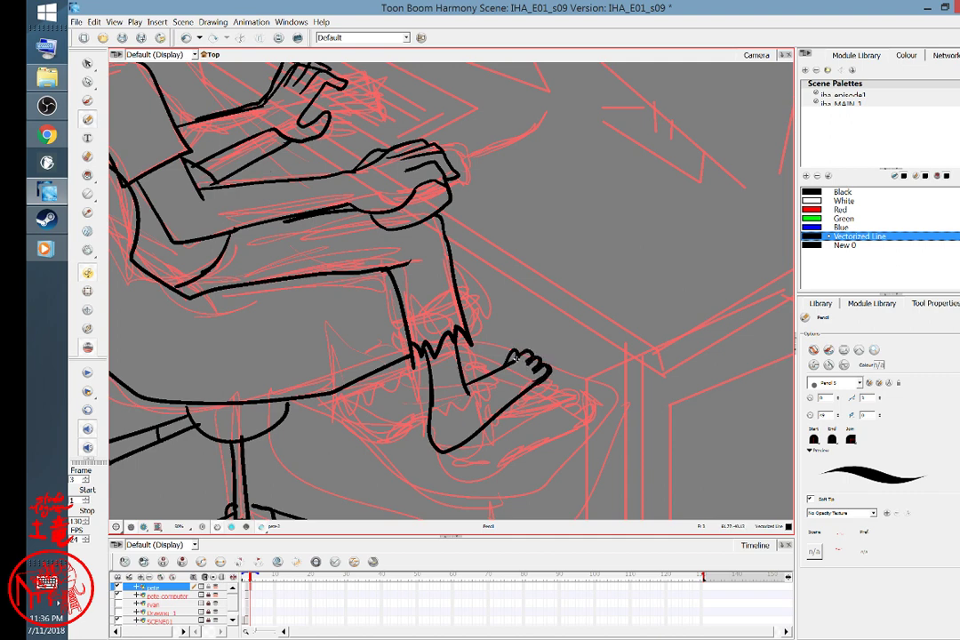
mouse_move(513, 360)
mouse_down()
mouse_move(519, 353)
mouse_move(511, 359)
mouse_up()
- Ink the far foot's toes and heel on either side of the near leg
key(space)
mouse_move(638, 362)
mouse_down()
mouse_move(722, 311)
mouse_move(703, 336)
mouse_move(697, 403)
mouse_move(659, 404)
mouse_move(700, 411)
mouse_move(699, 382)
mouse_move(680, 412)
mouse_move(667, 394)
mouse_move(680, 382)
mouse_up()
mouse_move(493, 447)
mouse_down()
mouse_move(595, 387)
mouse_move(575, 391)
mouse_up()
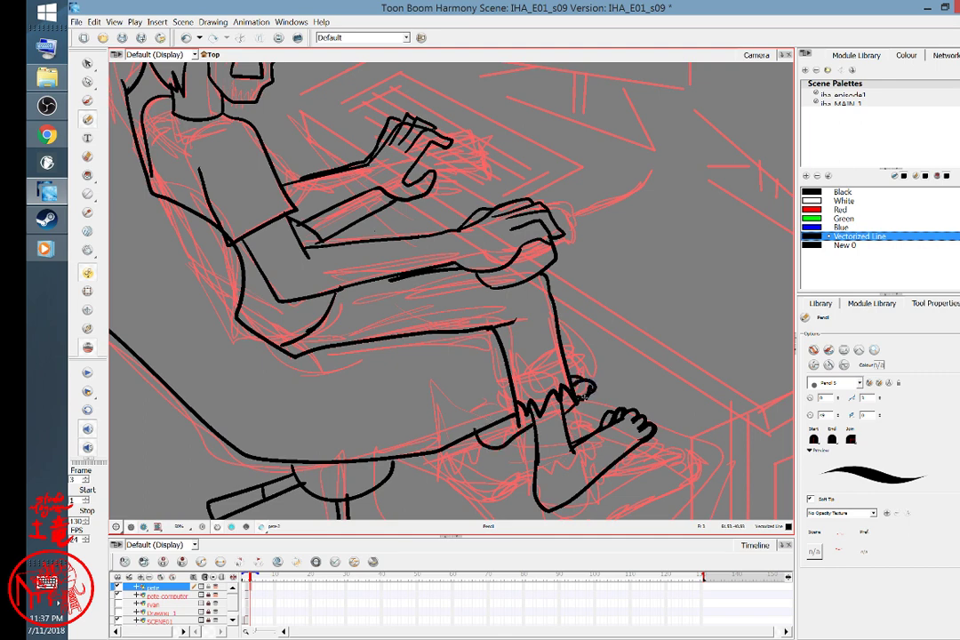
- Ink sandals on both feet, with thick soles beneath them and a strap across the near foot
drag(700, 332, 564, 362)
drag(651, 349, 684, 248)
mouse_move(434, 430)
mouse_down()
mouse_move(435, 446)
mouse_move(552, 377)
mouse_move(555, 357)
mouse_move(465, 440)
mouse_up()
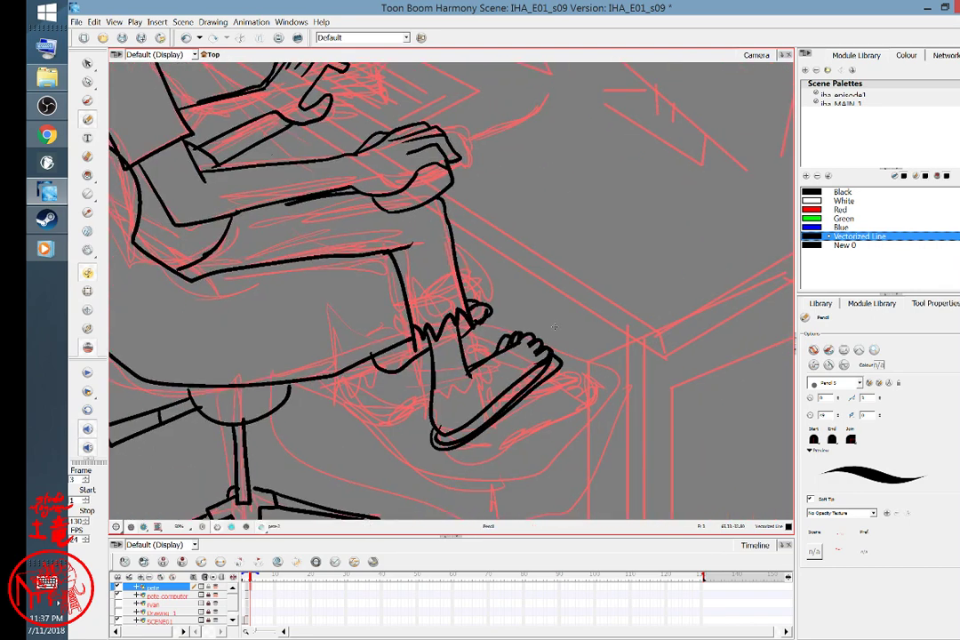
drag(515, 346, 521, 390)
drag(371, 362, 425, 364)
mouse_move(490, 326)
mouse_down()
mouse_move(381, 395)
mouse_move(366, 365)
mouse_move(411, 389)
mouse_up()
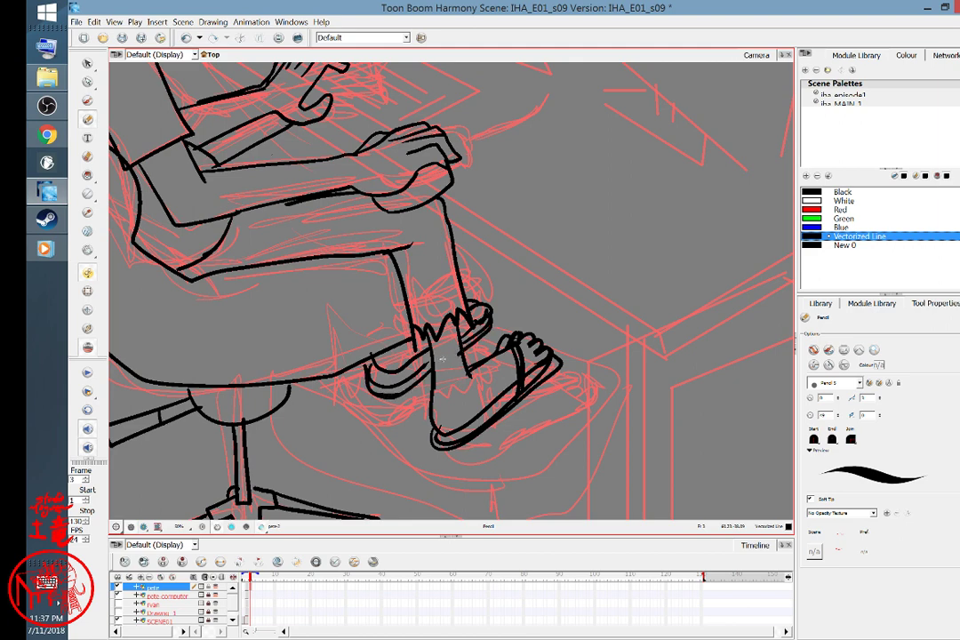
- Look over the inked character and chair against the red desk sketch at several zoom levels
scroll(478, 334, down, 3)
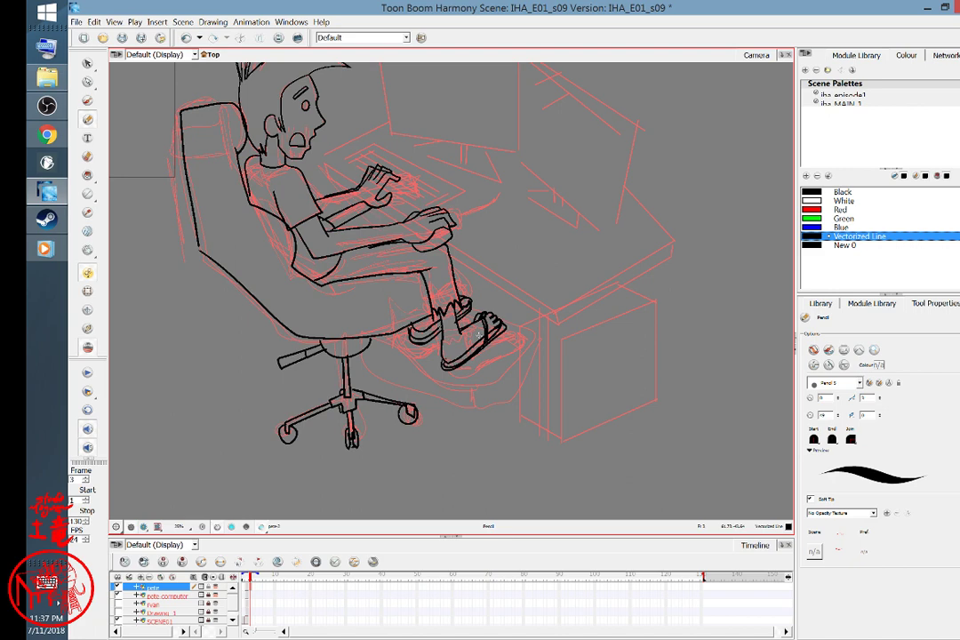
key(space)
mouse_move(533, 298)
mouse_down()
mouse_move(647, 424)
mouse_move(675, 435)
mouse_move(559, 362)
mouse_move(562, 388)
mouse_move(483, 389)
mouse_up()
mouse_move(347, 203)
mouse_down()
mouse_move(478, 294)
mouse_move(583, 310)
mouse_move(596, 292)
mouse_move(420, 307)
mouse_move(435, 258)
mouse_move(503, 257)
mouse_up()
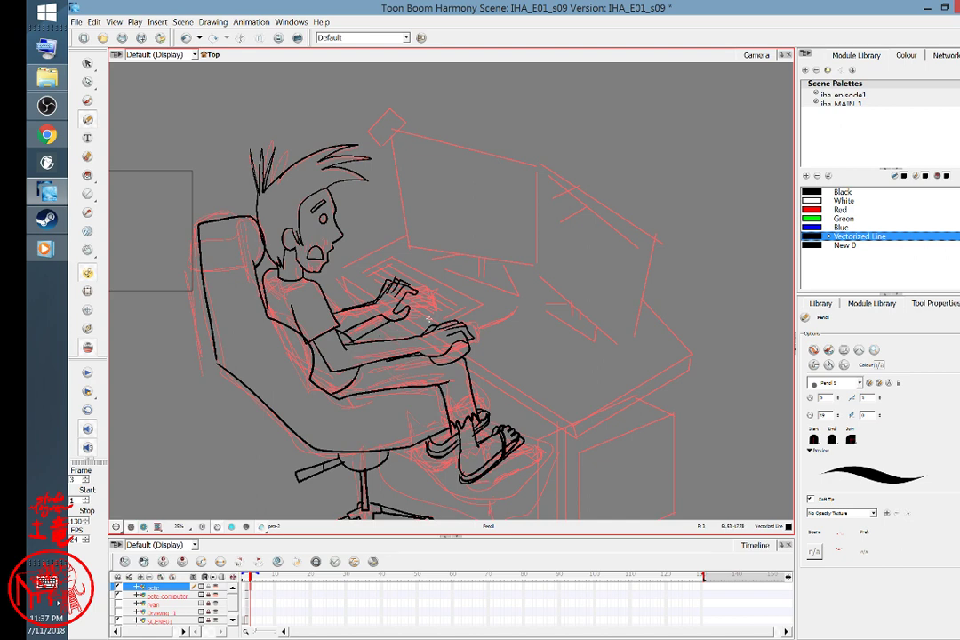
drag(435, 309, 513, 321)
key(1)
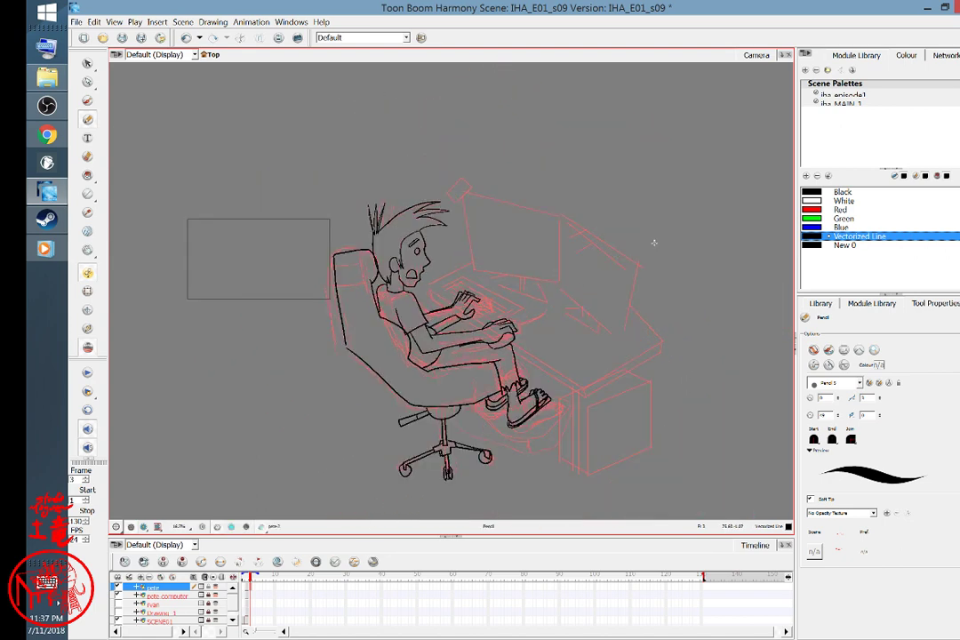
scroll(654, 242, down, 2)
scroll(676, 235, up, 4)
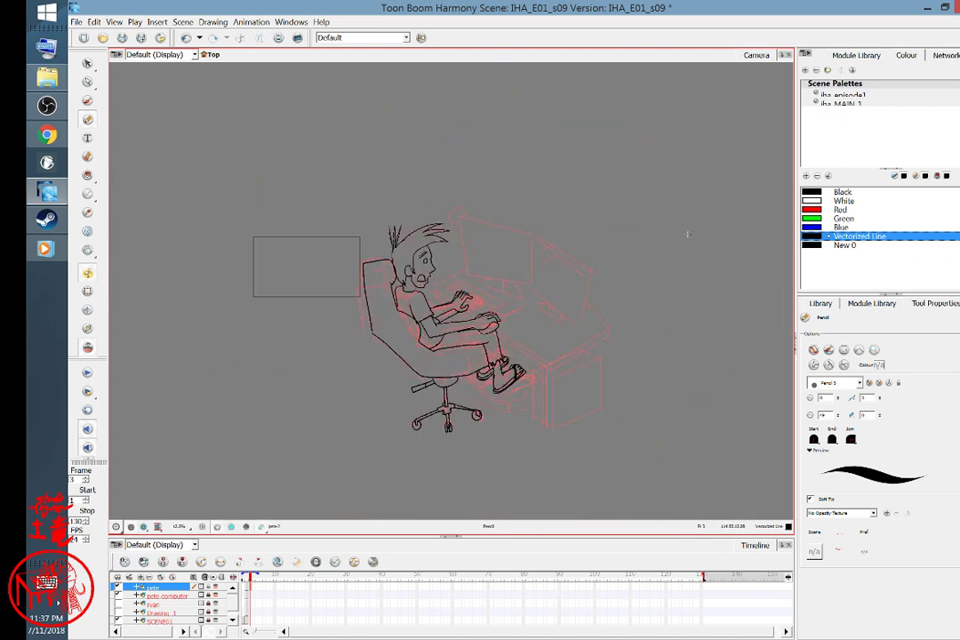
scroll(687, 234, down, 2)
scroll(687, 234, down, 3)
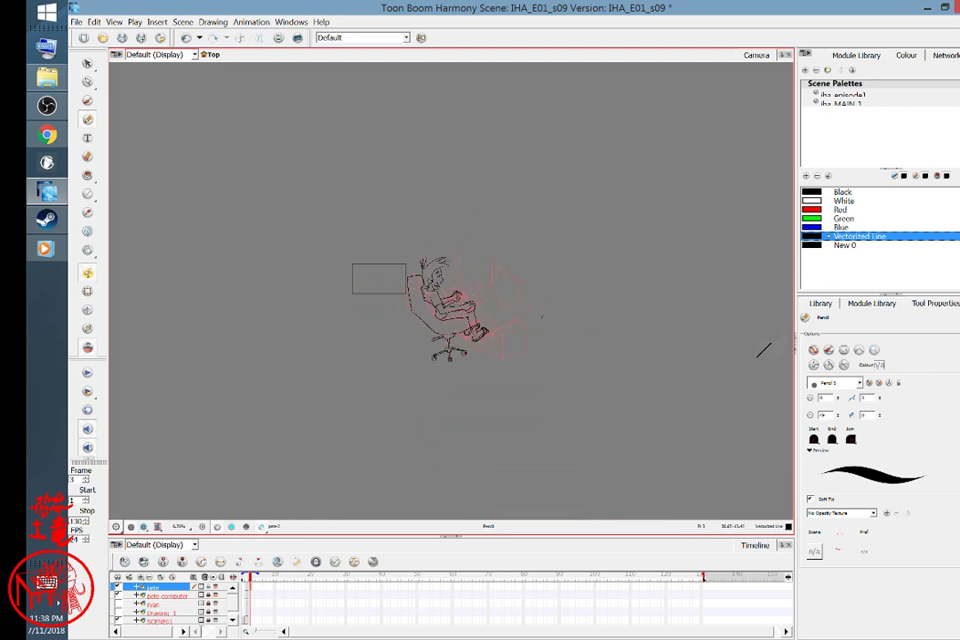
- Try to outline the desk and computer monitors in black over the red sketch, and undo it
mouse_move(531, 312)
mouse_down()
mouse_move(483, 283)
mouse_move(442, 286)
mouse_move(494, 253)
mouse_move(492, 293)
mouse_up()
mouse_move(459, 283)
mouse_down()
mouse_move(491, 293)
mouse_move(477, 279)
mouse_up()
mouse_move(489, 292)
mouse_down()
mouse_move(494, 265)
mouse_move(511, 311)
mouse_move(490, 290)
mouse_up()
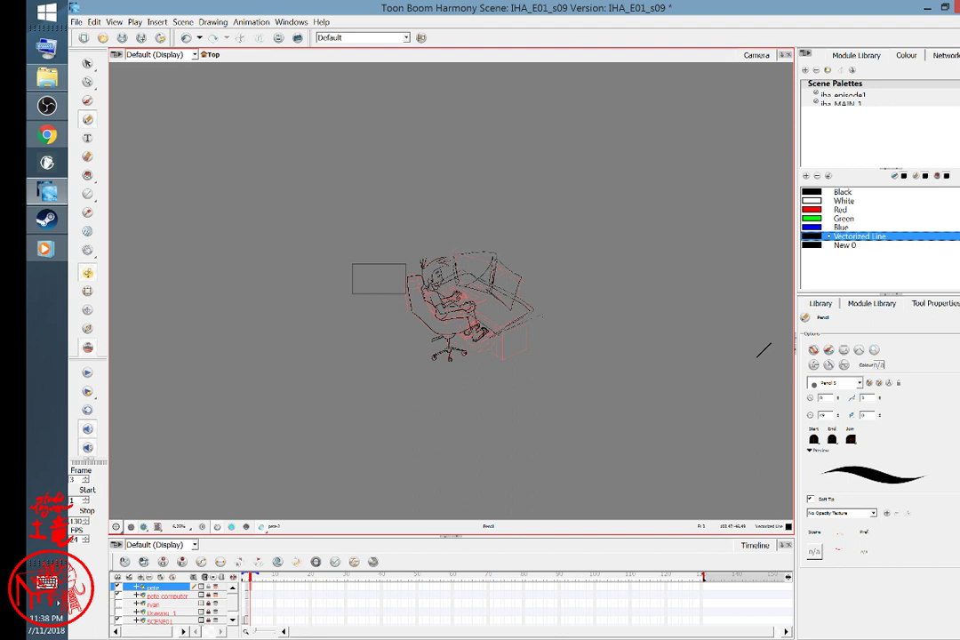
key(ctrl+z)
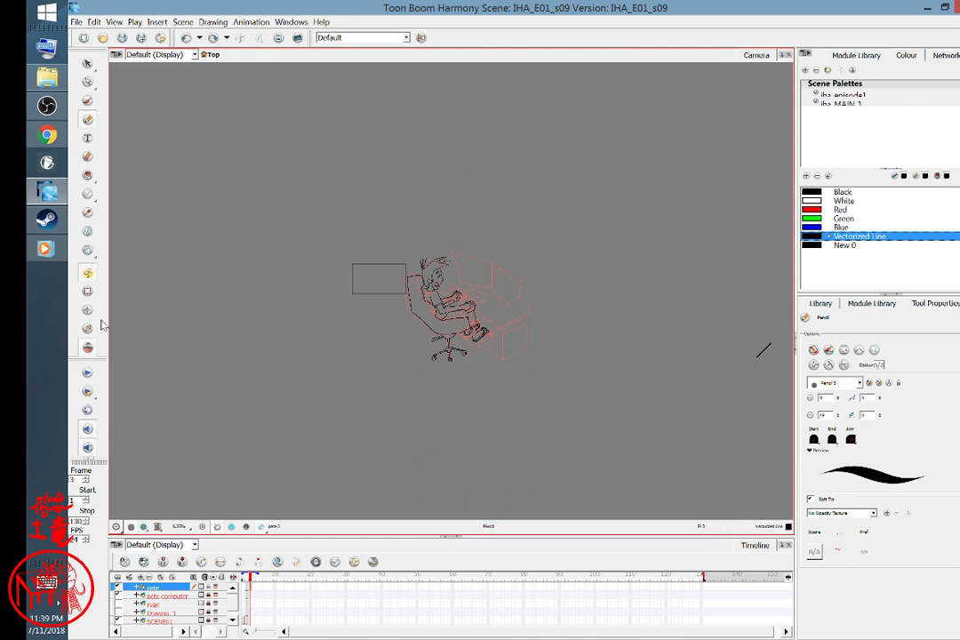
- Make the Drawing_1 and ryan layers visible, and turn on onion skin for the SCENE01 layer
click(118, 612)
click(119, 604)
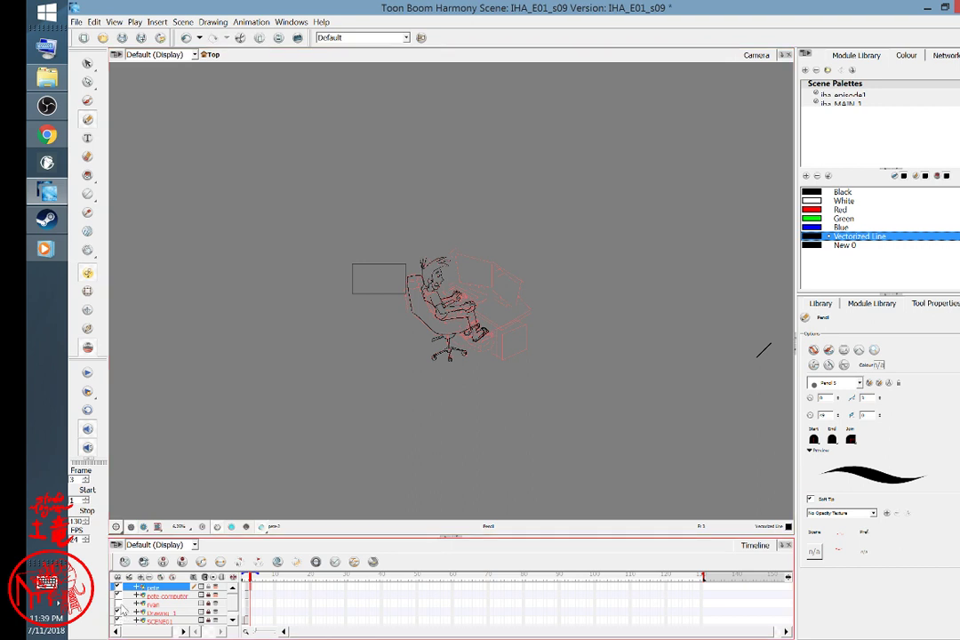
click(220, 614)
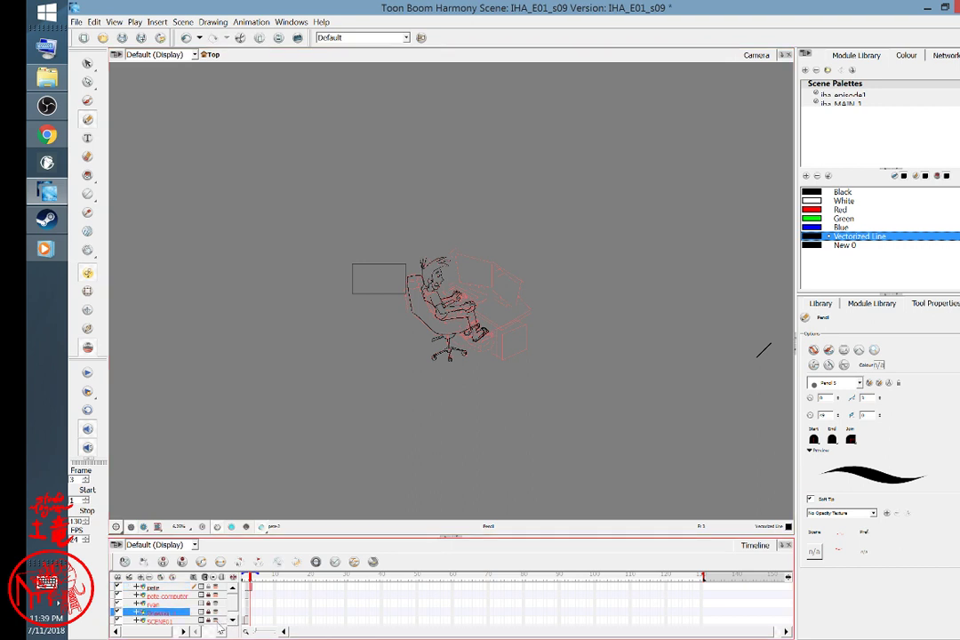
click(216, 620)
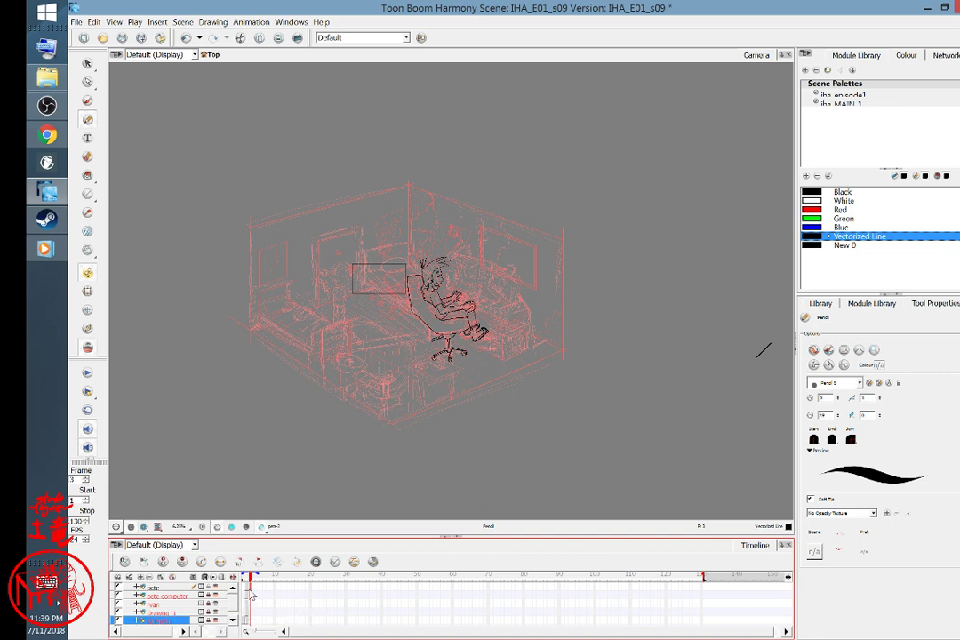
- Turn on onion skin for the ryan layer and select its cell at frame 3
drag(246, 577, 249, 578)
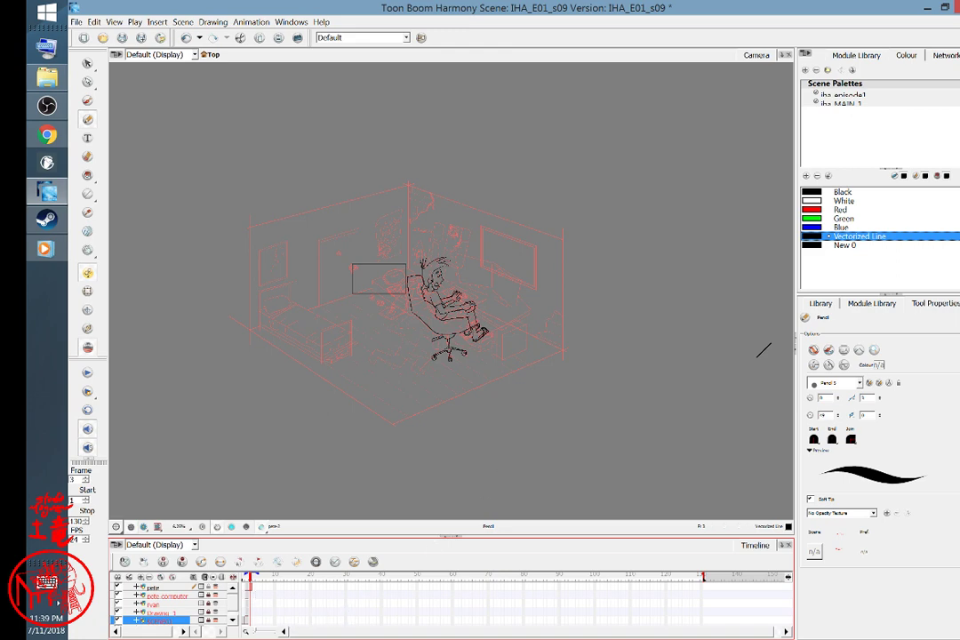
click(215, 598)
click(248, 605)
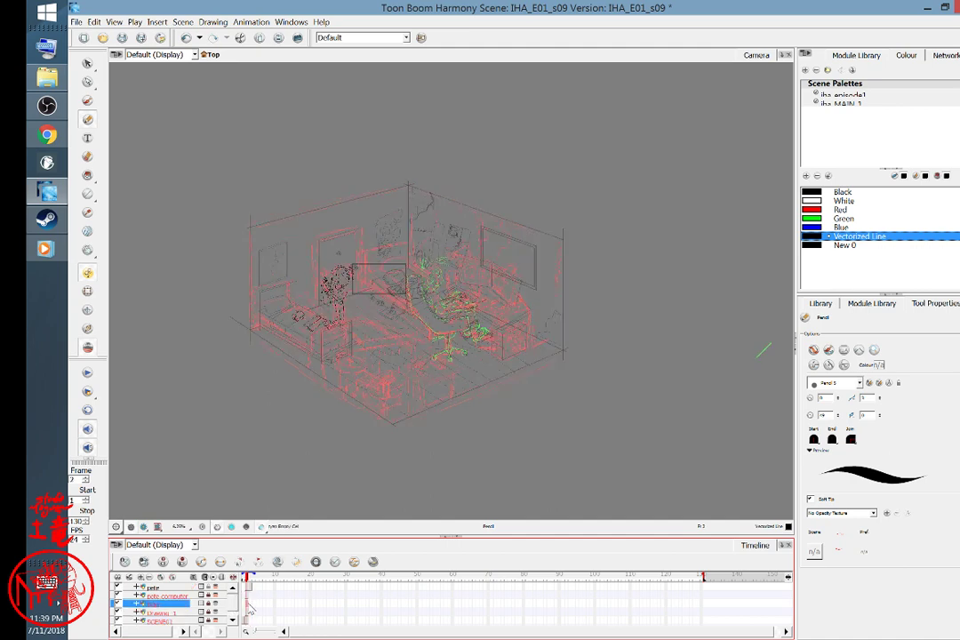
click(251, 604)
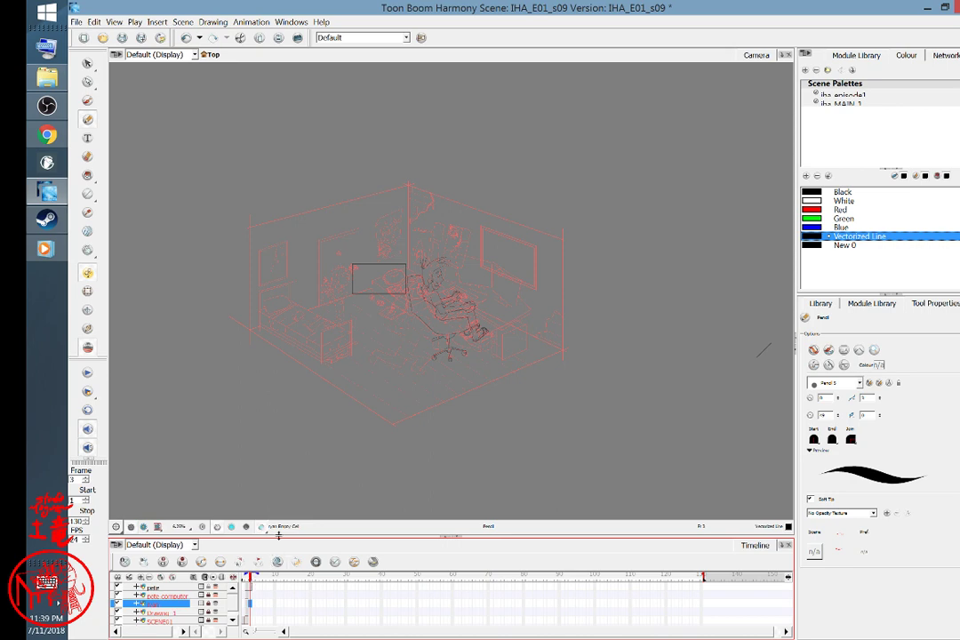
- On the pete layer, select the entire character and chair drawing and scale it down toward its lower-right corner
click(510, 181)
key(2)
mouse_move(399, 249)
mouse_down()
mouse_move(538, 206)
mouse_move(518, 208)
mouse_up()
key(space)
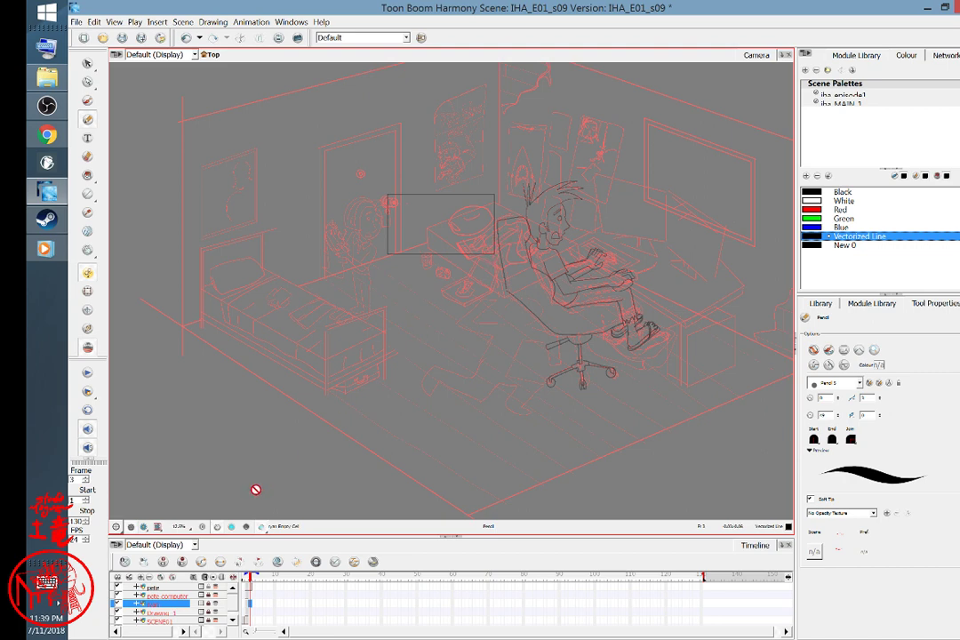
click(199, 588)
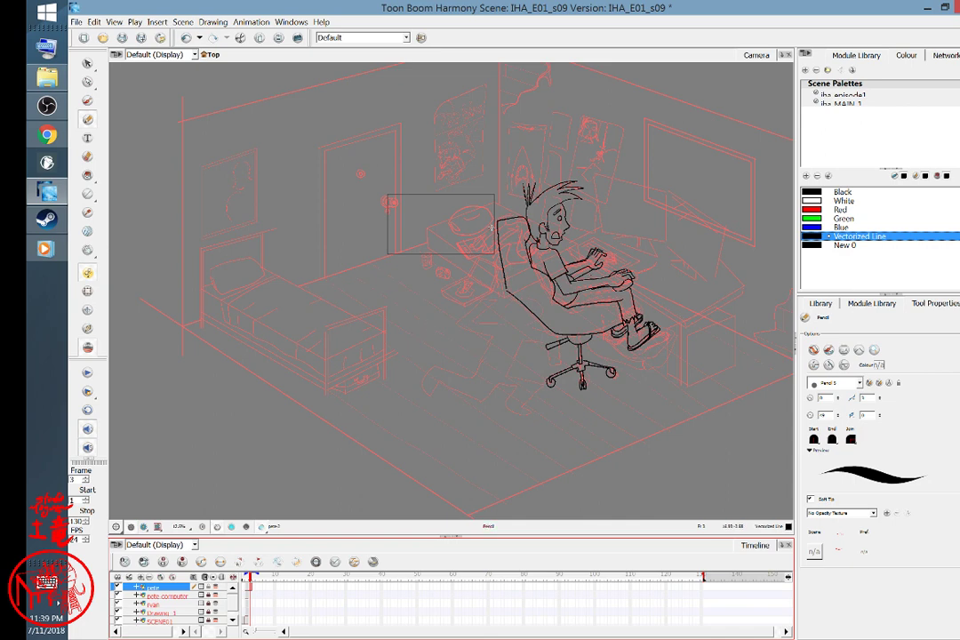
click(87, 63)
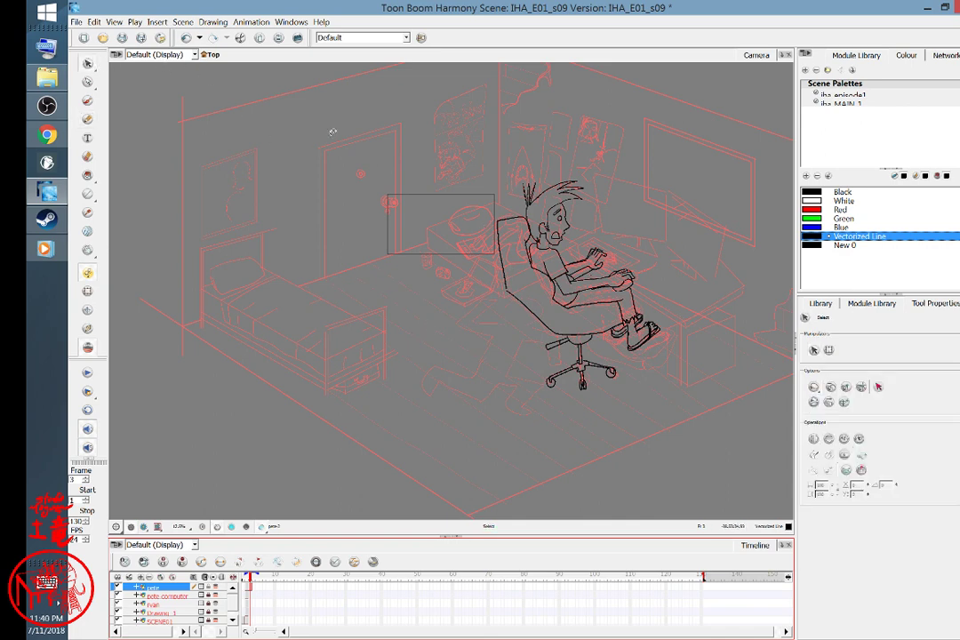
mouse_move(431, 131)
mouse_down()
mouse_move(628, 163)
mouse_move(684, 266)
mouse_move(622, 413)
mouse_move(440, 293)
mouse_move(462, 124)
mouse_move(395, 99)
mouse_up()
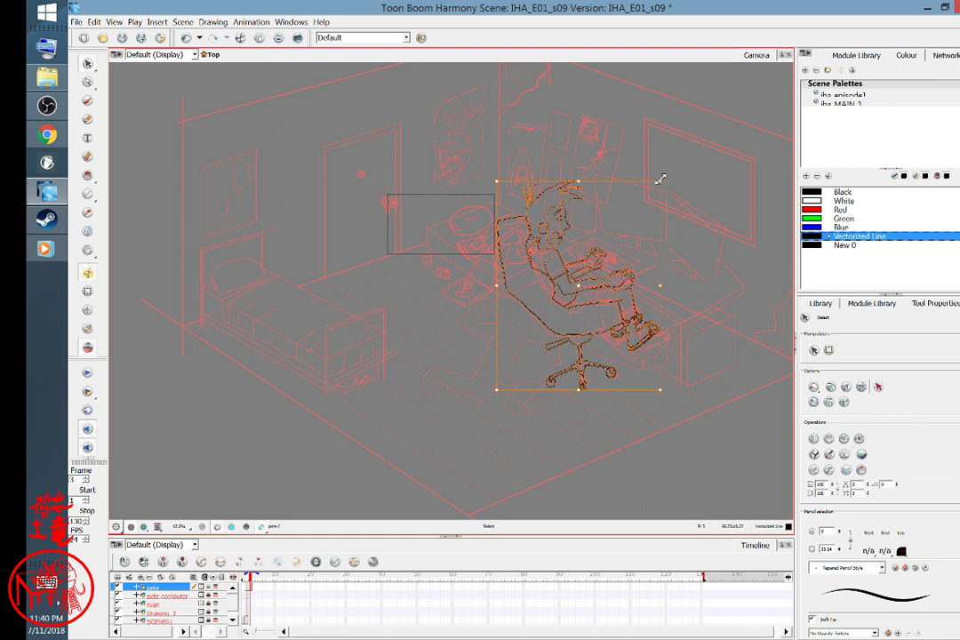
drag(497, 181, 518, 207)
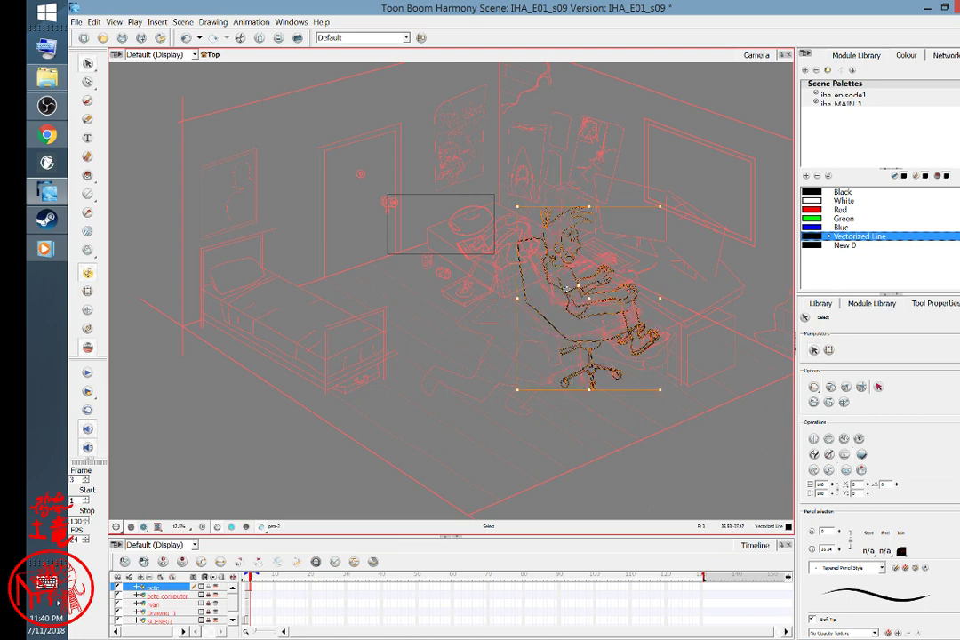
- Reposition the scaled character and chair up and closer to the sketched desk in the room
drag(567, 294, 541, 284)
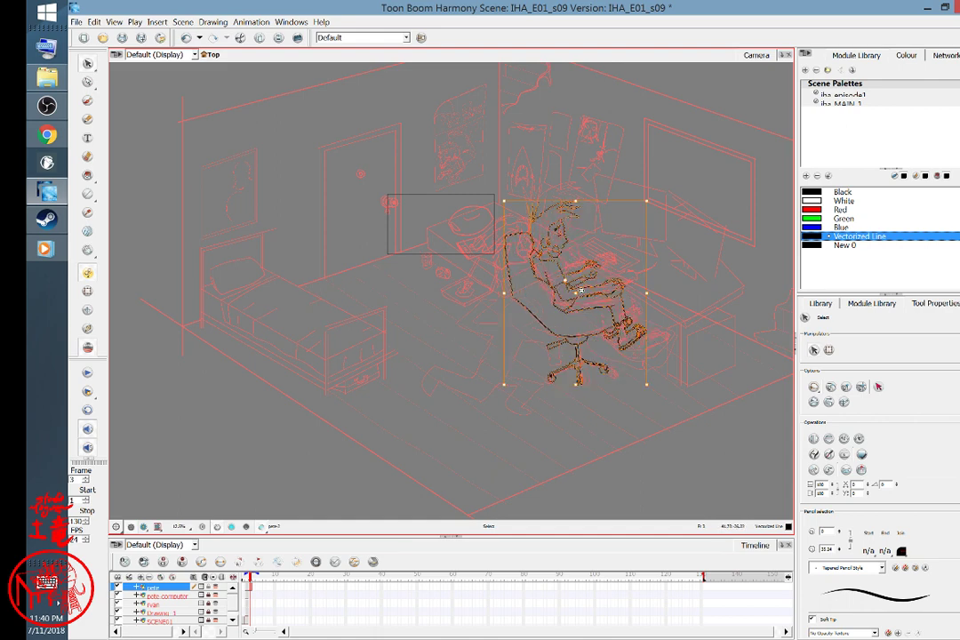
click(553, 283)
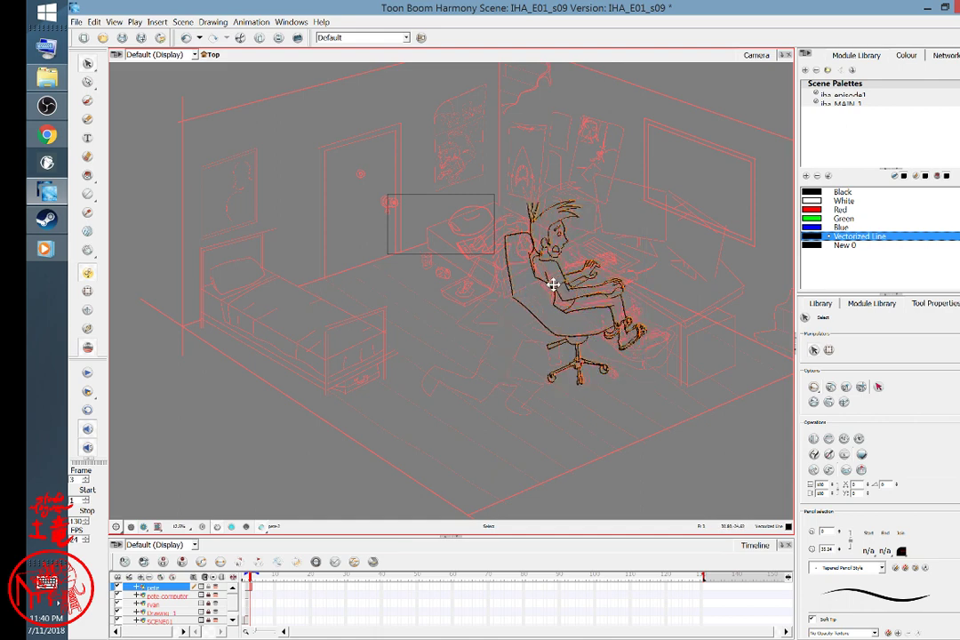
drag(562, 274, 567, 273)
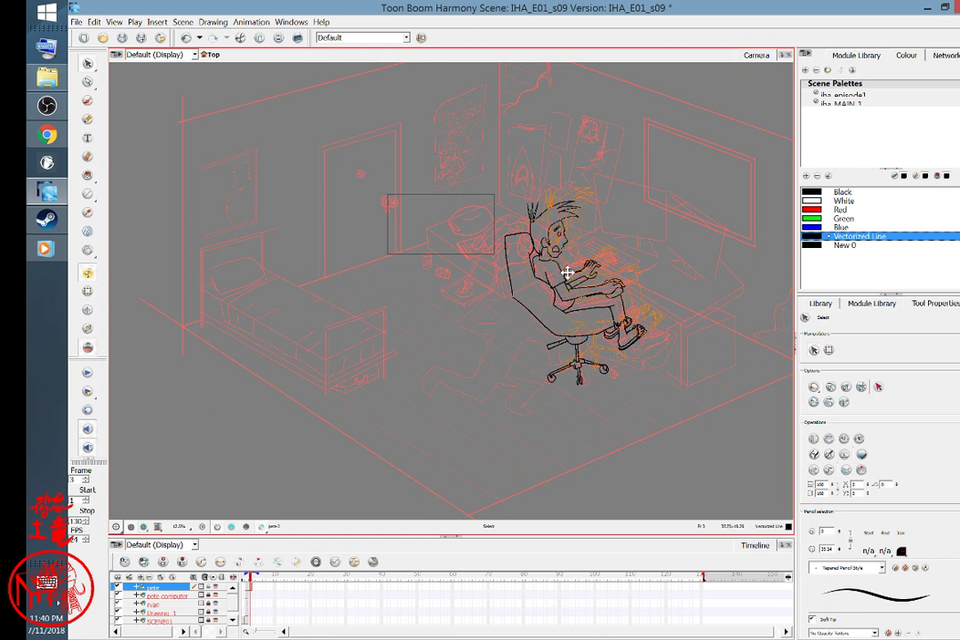
click(567, 273)
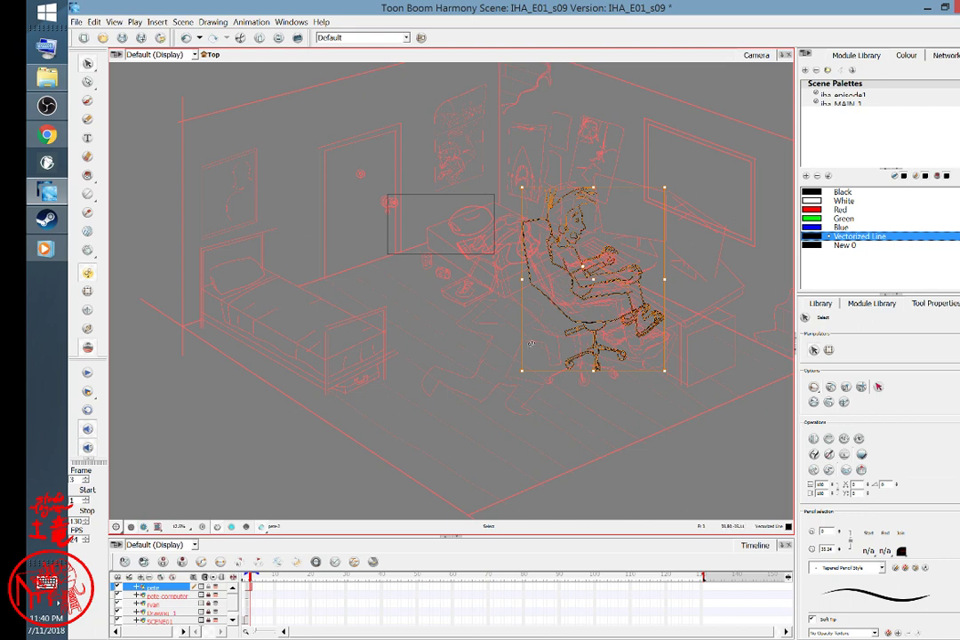
- Reselect the entire character and chair drawing and scale it down slightly toward its lower-left corner
click(506, 453)
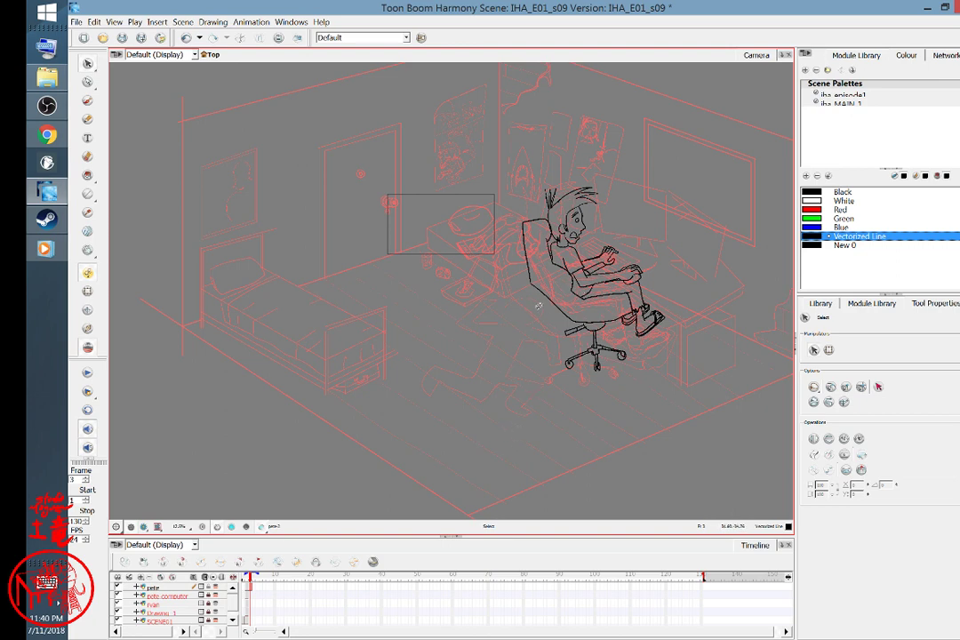
mouse_move(521, 261)
mouse_down()
mouse_move(526, 218)
mouse_move(569, 187)
mouse_move(647, 337)
mouse_move(531, 355)
mouse_move(524, 276)
mouse_move(540, 280)
mouse_up()
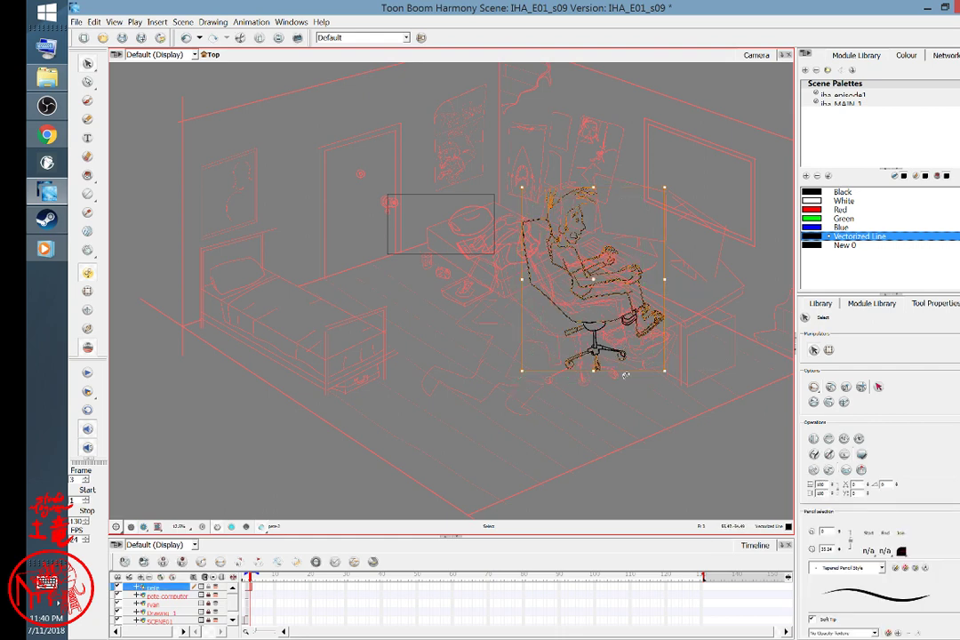
mouse_move(612, 383)
mouse_down()
mouse_move(666, 308)
mouse_move(642, 297)
mouse_move(584, 321)
mouse_move(631, 380)
mouse_up()
drag(665, 186, 655, 206)
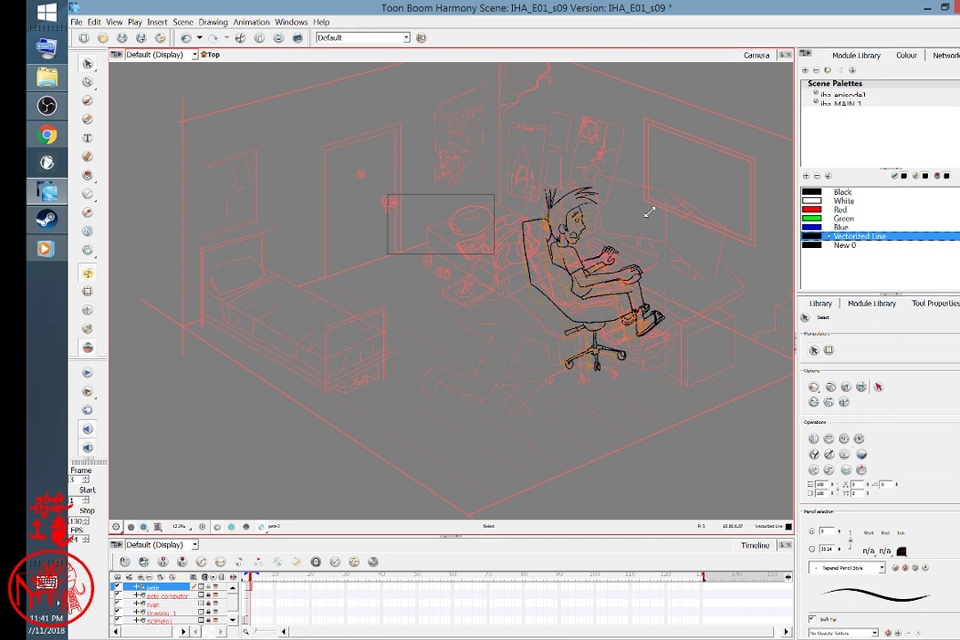
- Reposition the reduced character and chair over the sketched seat in front of the desk, and deselect the drawing
click(613, 286)
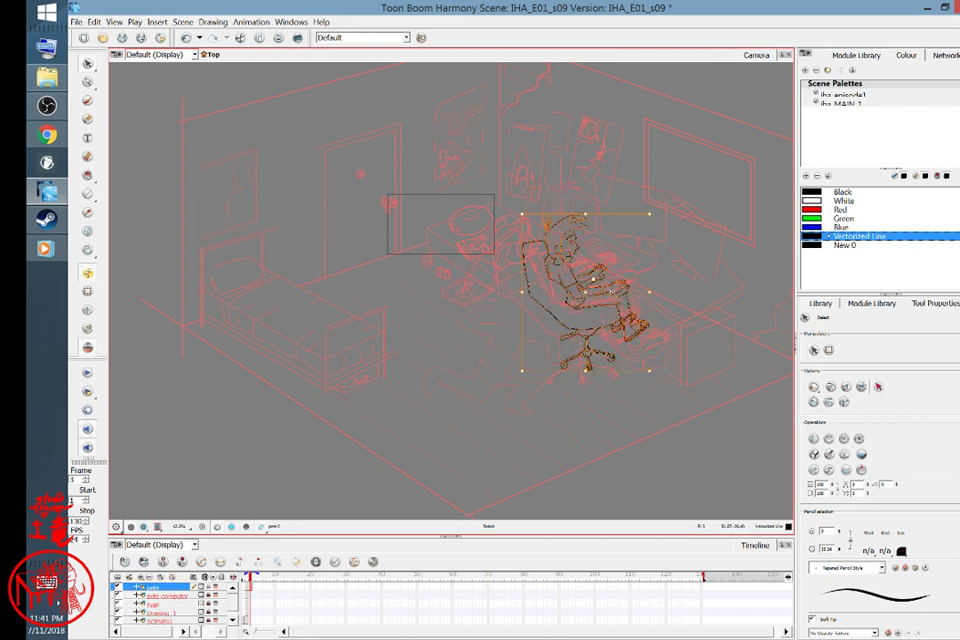
drag(590, 291, 603, 278)
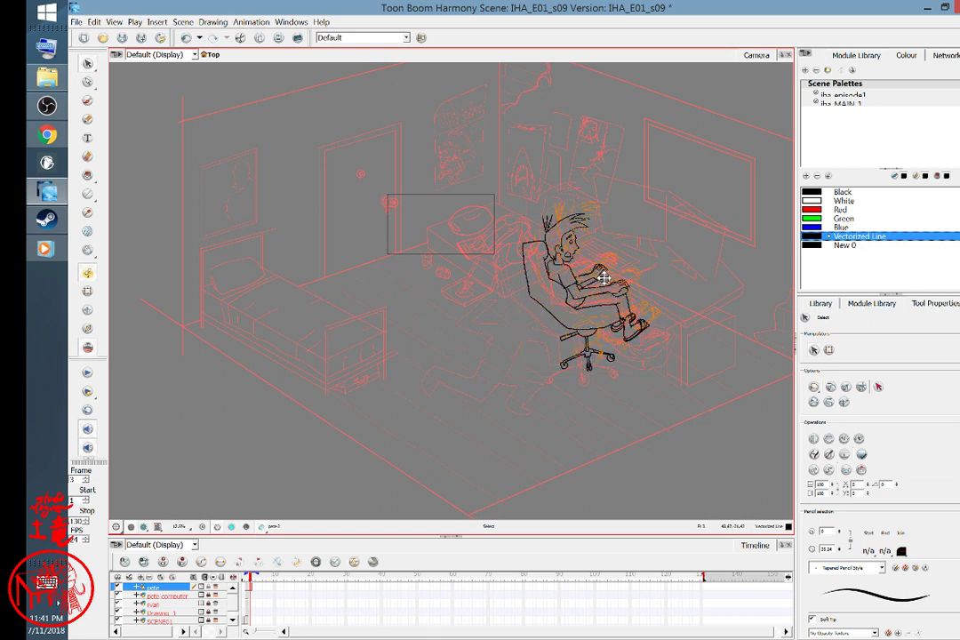
click(607, 278)
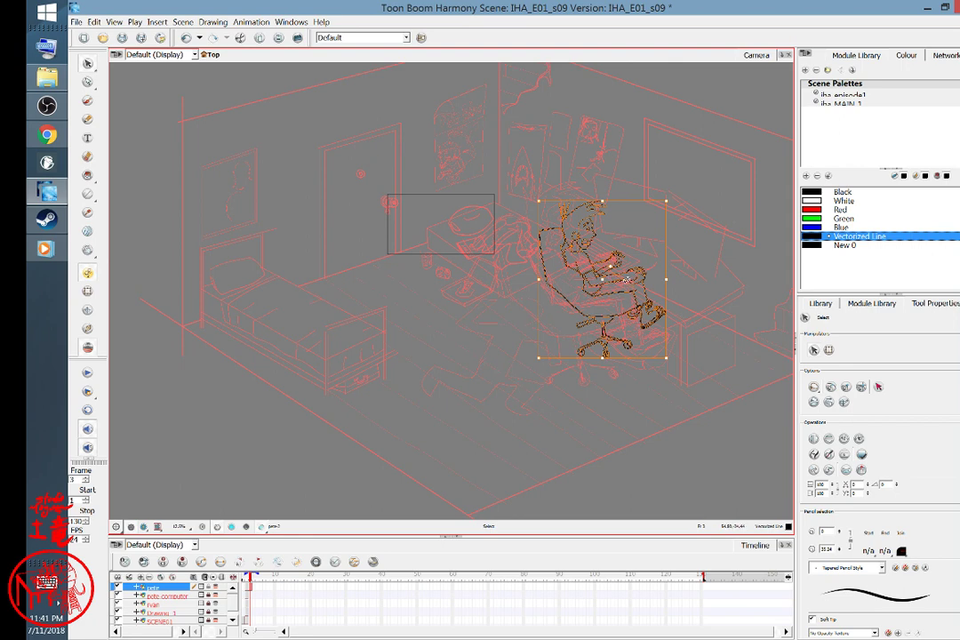
drag(626, 280, 607, 289)
click(713, 443)
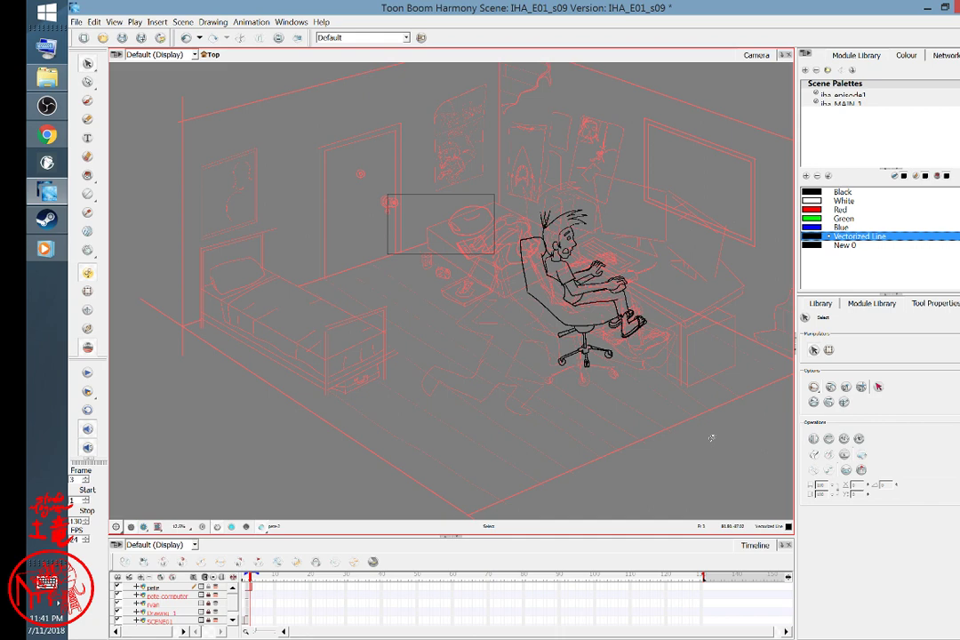
- Save the scene with the repositioned character and chair
mouse_move(642, 334)
mouse_down()
mouse_move(559, 377)
mouse_move(598, 380)
mouse_up()
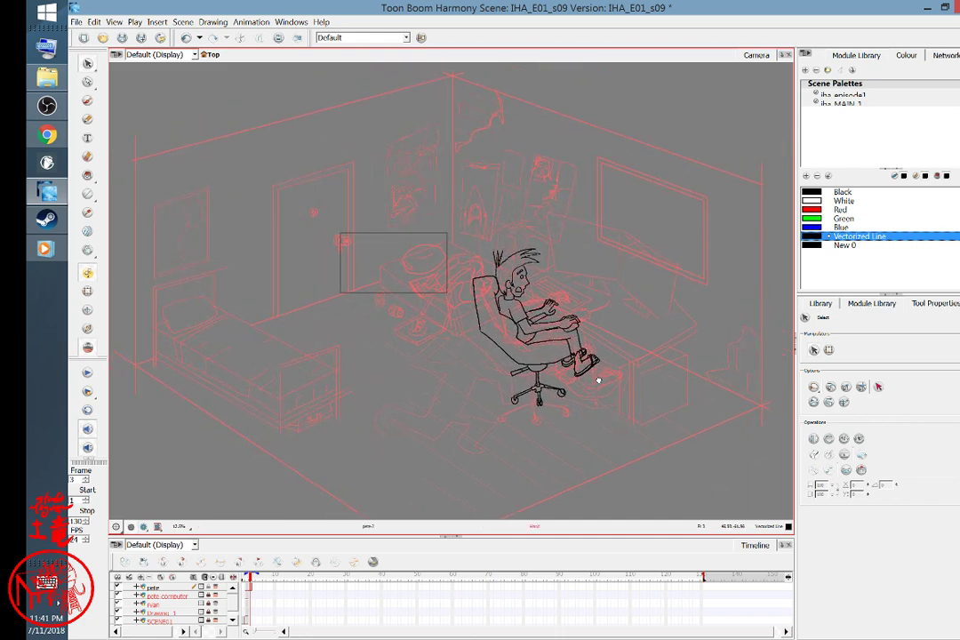
key(space)
key(ctrl+s)
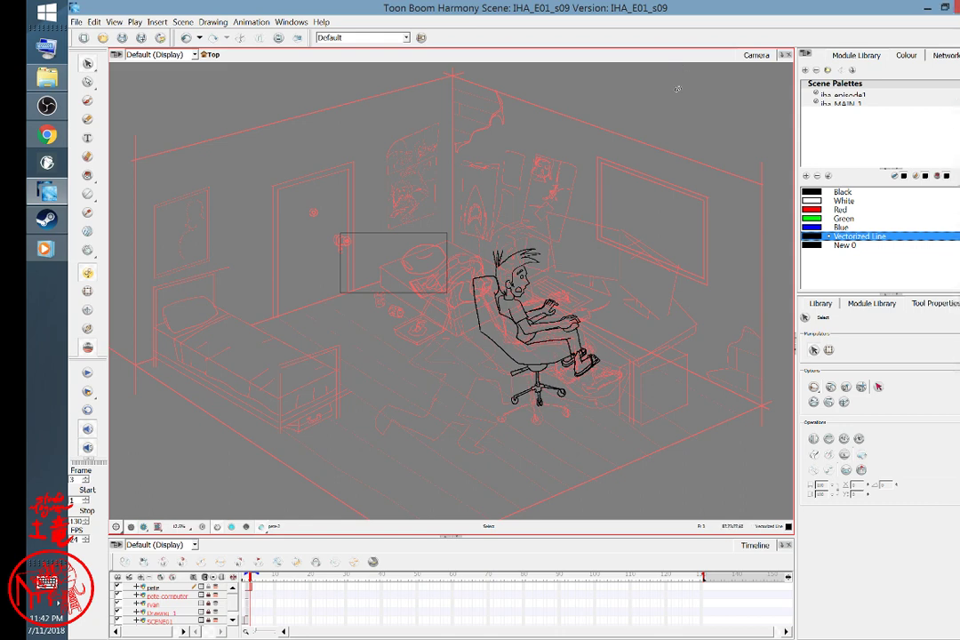
- Switch to OBS Studio for the stream scene, and return to the blank canvas in PaintTool SAI
click(47, 106)
click(155, 208)
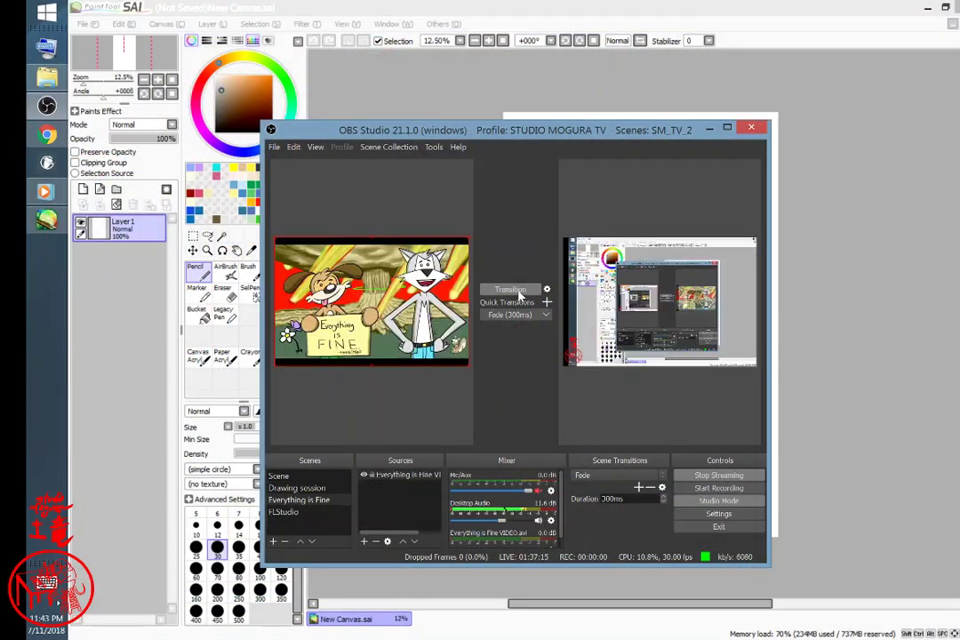
key(alt+Tab)
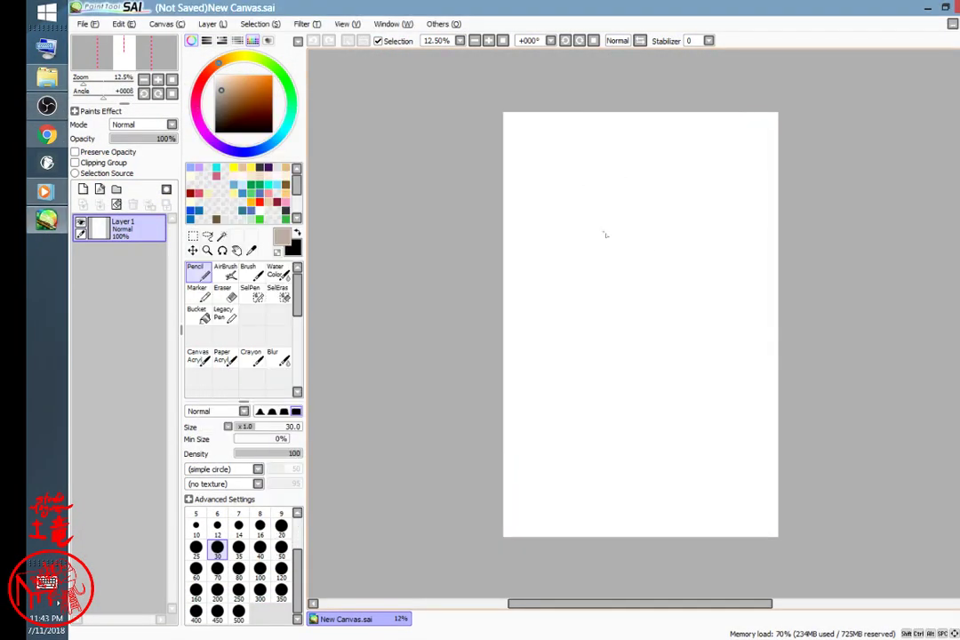
- Choose a medium grey colour and activate the Brush tool for sketching
drag(226, 121, 176, 177)
drag(215, 132, 214, 94)
click(248, 272)
mouse_move(591, 184)
mouse_down()
mouse_move(555, 275)
mouse_move(656, 158)
mouse_move(596, 355)
mouse_up()
mouse_move(566, 221)
mouse_down()
mouse_move(688, 308)
mouse_move(680, 338)
mouse_up()
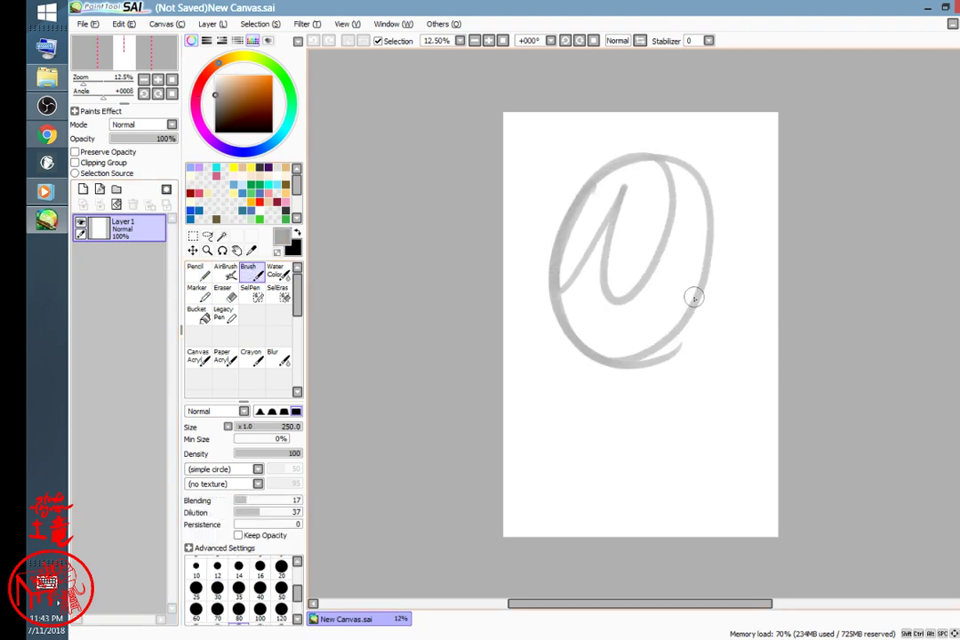
key(ctrl+z)
key(ctrl+z)
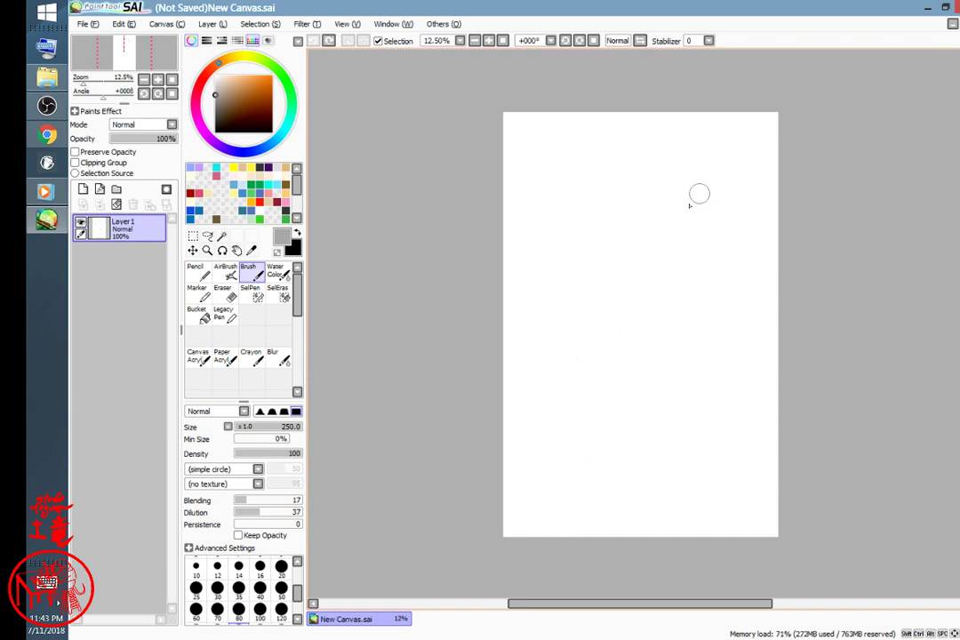
mouse_move(619, 197)
mouse_down()
mouse_move(596, 275)
mouse_move(689, 289)
mouse_up()
key(ctrl+z)
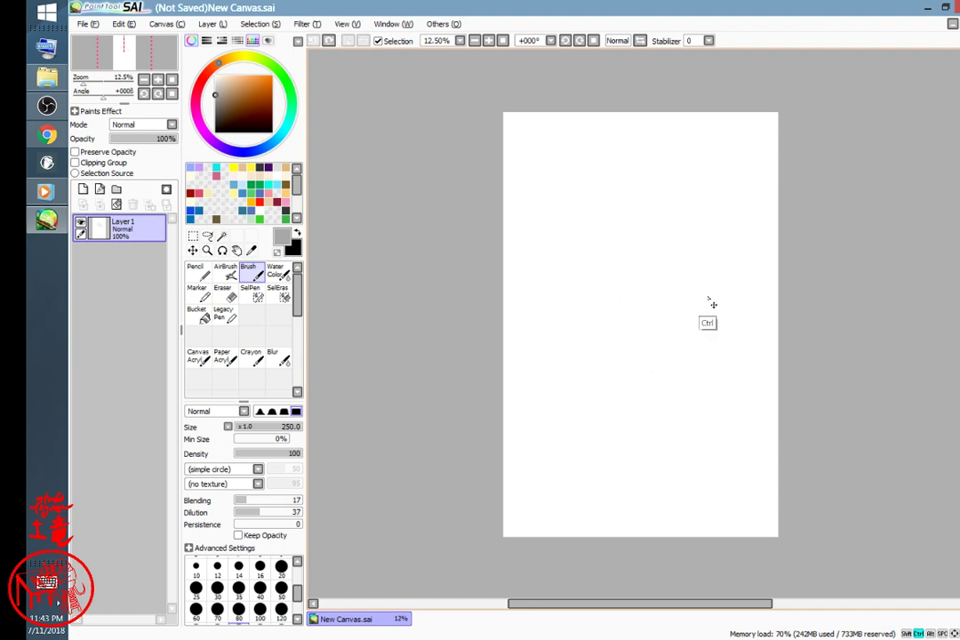
- Set the brush density to 100 and sketch an oval head with sloping outline strokes above it
ctrl+click(698, 294)
ctrl+click(698, 293)
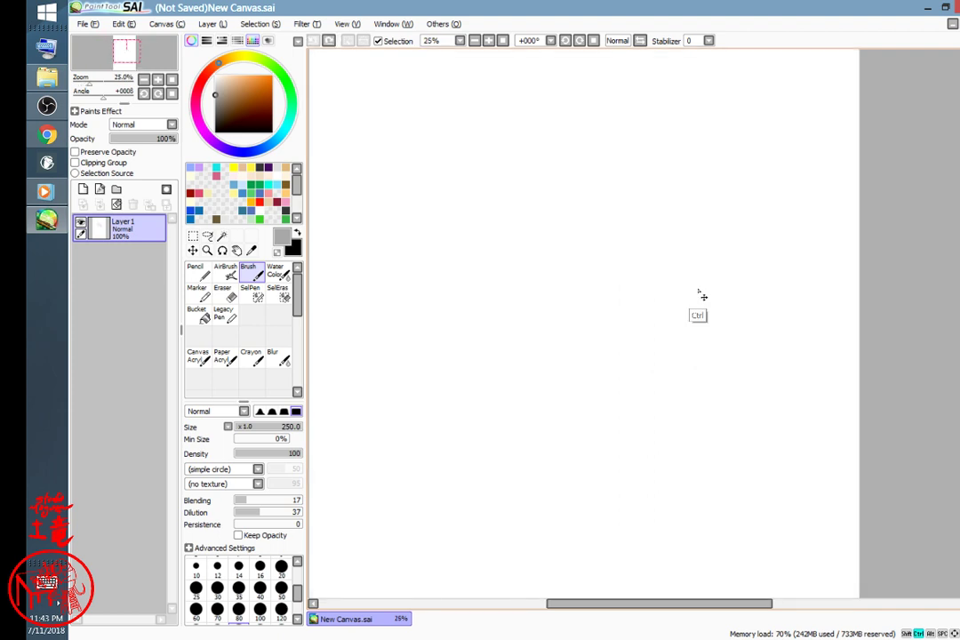
mouse_move(705, 278)
mouse_down()
mouse_move(779, 310)
mouse_move(754, 349)
mouse_up()
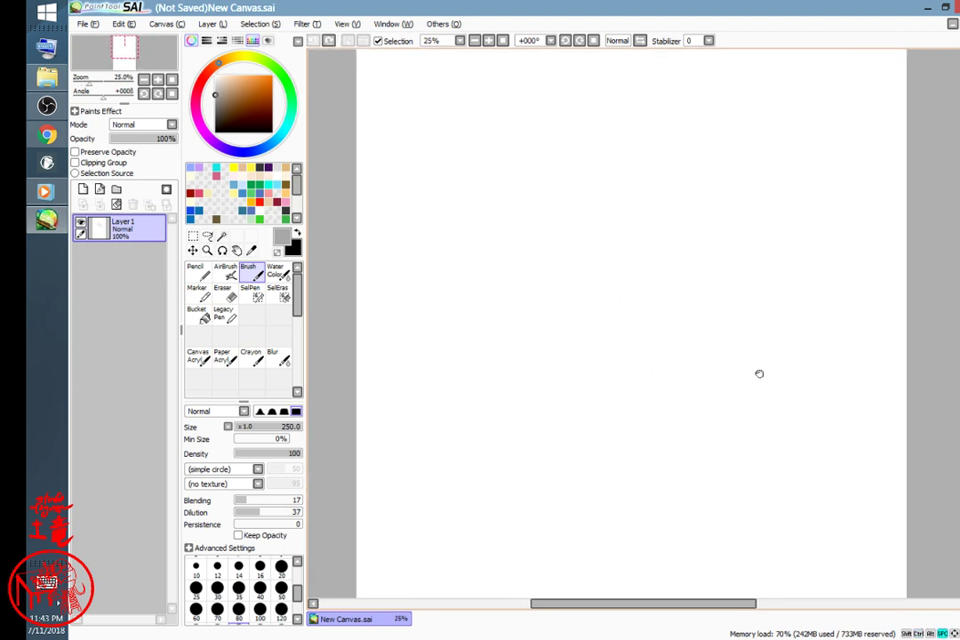
key(1)
scroll(770, 352, down, 2)
drag(767, 348, 585, 281)
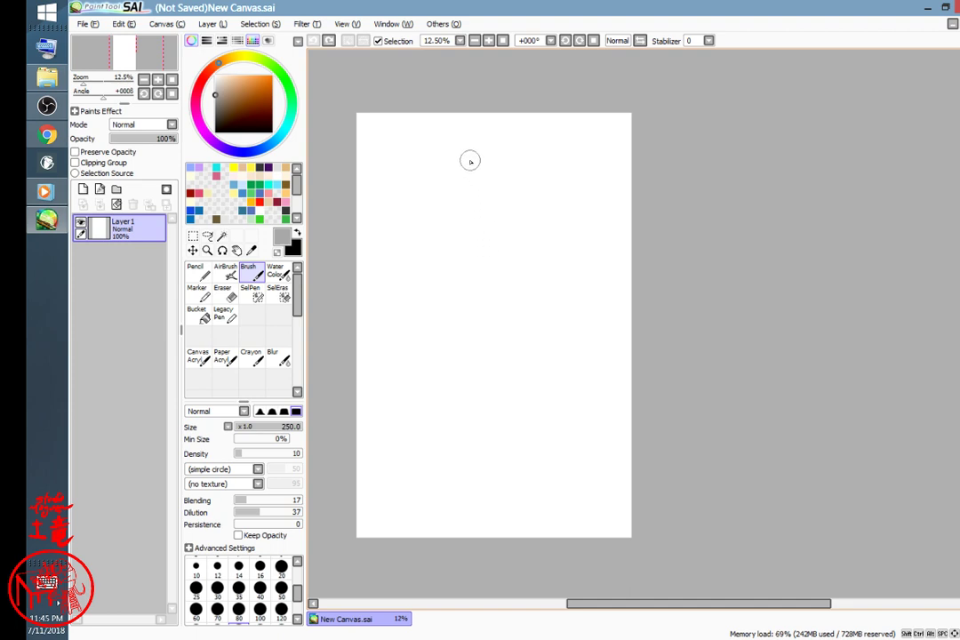
mouse_move(465, 170)
mouse_down()
mouse_move(482, 216)
mouse_move(514, 182)
mouse_move(497, 146)
mouse_move(485, 213)
mouse_up()
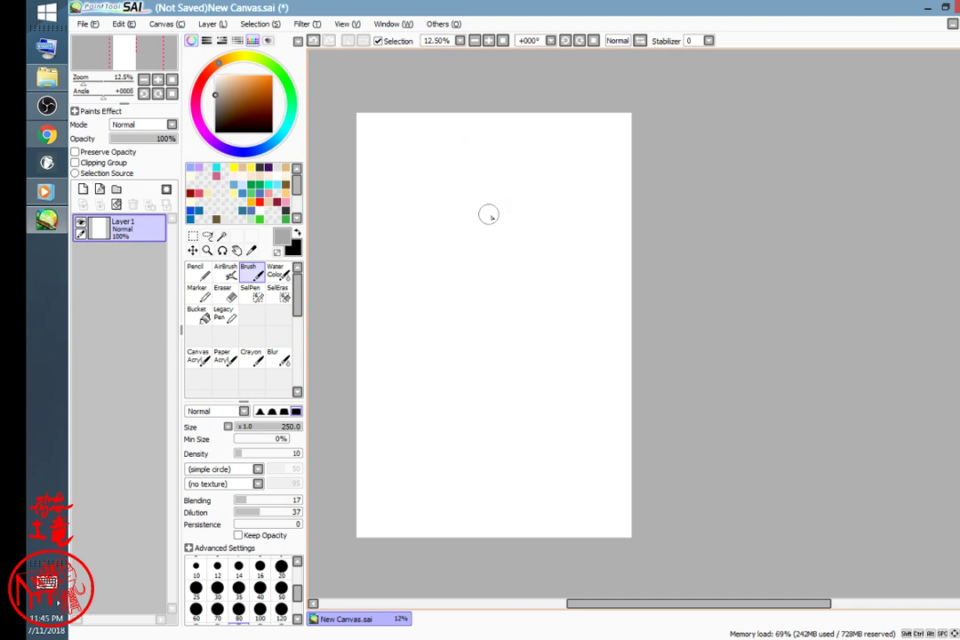
mouse_move(459, 156)
mouse_down()
mouse_move(476, 246)
mouse_move(493, 227)
mouse_up()
drag(298, 453, 307, 452)
mouse_move(466, 167)
mouse_down()
mouse_move(486, 227)
mouse_move(476, 145)
mouse_move(489, 214)
mouse_move(487, 134)
mouse_move(454, 198)
mouse_move(482, 155)
mouse_move(482, 172)
mouse_move(481, 157)
mouse_move(474, 167)
mouse_move(456, 137)
mouse_move(470, 125)
mouse_move(556, 187)
mouse_up()
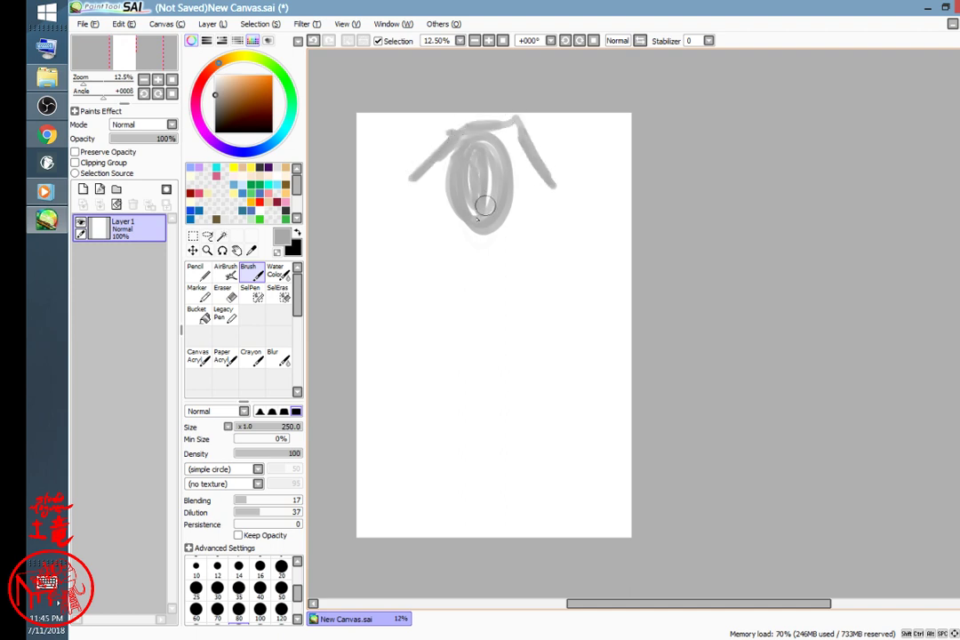
- Sketch the long tapering outline around the figure, with its shoulder line, body sides, legs and feet
mouse_move(377, 344)
mouse_down()
mouse_move(466, 539)
mouse_move(469, 521)
mouse_move(540, 518)
mouse_move(542, 460)
mouse_move(595, 317)
mouse_move(537, 509)
mouse_up()
drag(413, 178, 366, 219)
drag(367, 218, 429, 520)
mouse_move(575, 197)
mouse_down()
mouse_move(602, 270)
mouse_move(565, 348)
mouse_move(590, 273)
mouse_up()
drag(540, 130, 570, 208)
mouse_move(485, 212)
mouse_down()
mouse_move(531, 232)
mouse_move(471, 284)
mouse_move(455, 285)
mouse_move(458, 359)
mouse_move(452, 348)
mouse_move(462, 366)
mouse_move(430, 523)
mouse_up()
mouse_move(430, 522)
mouse_down()
mouse_move(438, 305)
mouse_move(408, 416)
mouse_up()
mouse_move(408, 416)
mouse_down()
mouse_move(452, 243)
mouse_move(416, 466)
mouse_move(524, 292)
mouse_move(554, 407)
mouse_move(517, 255)
mouse_move(547, 424)
mouse_move(516, 474)
mouse_move(431, 477)
mouse_move(441, 481)
mouse_move(437, 520)
mouse_move(459, 487)
mouse_move(471, 514)
mouse_move(439, 493)
mouse_move(508, 510)
mouse_up()
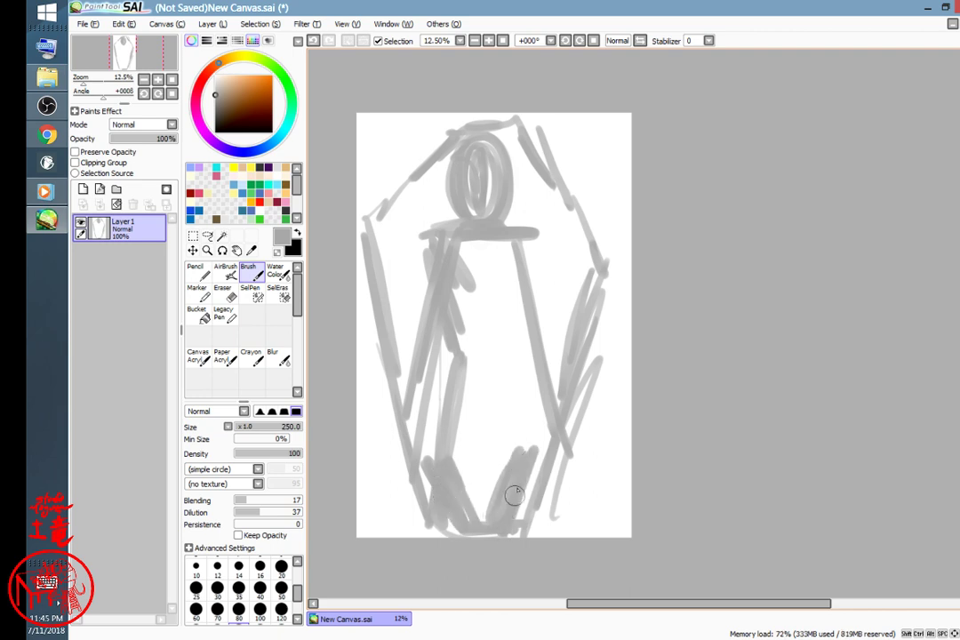
- Block in the crossed arms and shoulders, and brush thick curls around the upper half of the figure
mouse_move(418, 263)
mouse_down()
mouse_move(413, 304)
mouse_move(523, 247)
mouse_move(544, 266)
mouse_move(553, 291)
mouse_move(455, 267)
mouse_move(437, 241)
mouse_move(521, 279)
mouse_move(483, 264)
mouse_move(433, 294)
mouse_move(488, 258)
mouse_move(421, 242)
mouse_move(509, 291)
mouse_move(471, 259)
mouse_move(446, 254)
mouse_move(426, 253)
mouse_move(419, 273)
mouse_move(538, 264)
mouse_up()
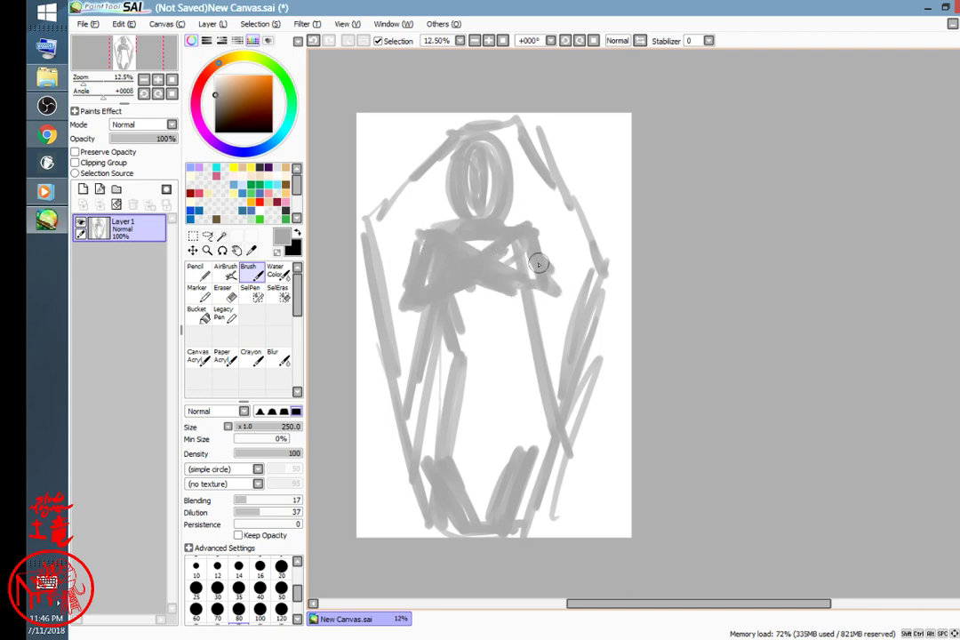
mouse_move(505, 207)
mouse_down()
mouse_move(493, 140)
mouse_move(500, 181)
mouse_move(476, 211)
mouse_move(453, 216)
mouse_move(494, 158)
mouse_move(484, 159)
mouse_move(506, 194)
mouse_move(506, 221)
mouse_move(517, 219)
mouse_move(441, 221)
mouse_move(525, 215)
mouse_move(421, 228)
mouse_move(541, 224)
mouse_move(423, 224)
mouse_move(529, 216)
mouse_move(417, 271)
mouse_move(415, 238)
mouse_move(431, 290)
mouse_move(478, 346)
mouse_move(530, 299)
mouse_move(532, 273)
mouse_move(524, 371)
mouse_move(531, 421)
mouse_move(554, 441)
mouse_move(495, 503)
mouse_move(483, 393)
mouse_move(488, 425)
mouse_move(467, 483)
mouse_move(446, 466)
mouse_move(451, 353)
mouse_move(433, 333)
mouse_move(392, 389)
mouse_move(388, 338)
mouse_move(426, 218)
mouse_move(400, 246)
mouse_move(384, 242)
mouse_move(436, 211)
mouse_move(550, 209)
mouse_move(542, 205)
mouse_move(552, 213)
mouse_move(535, 223)
mouse_move(552, 346)
mouse_move(561, 306)
mouse_move(580, 369)
mouse_move(589, 126)
mouse_move(565, 183)
mouse_move(602, 174)
mouse_move(630, 242)
mouse_move(606, 201)
mouse_move(608, 230)
mouse_move(600, 129)
mouse_up()
mouse_move(397, 119)
mouse_down()
mouse_move(401, 175)
mouse_move(364, 162)
mouse_move(425, 106)
mouse_move(404, 216)
mouse_move(368, 240)
mouse_move(381, 313)
mouse_move(369, 333)
mouse_up()
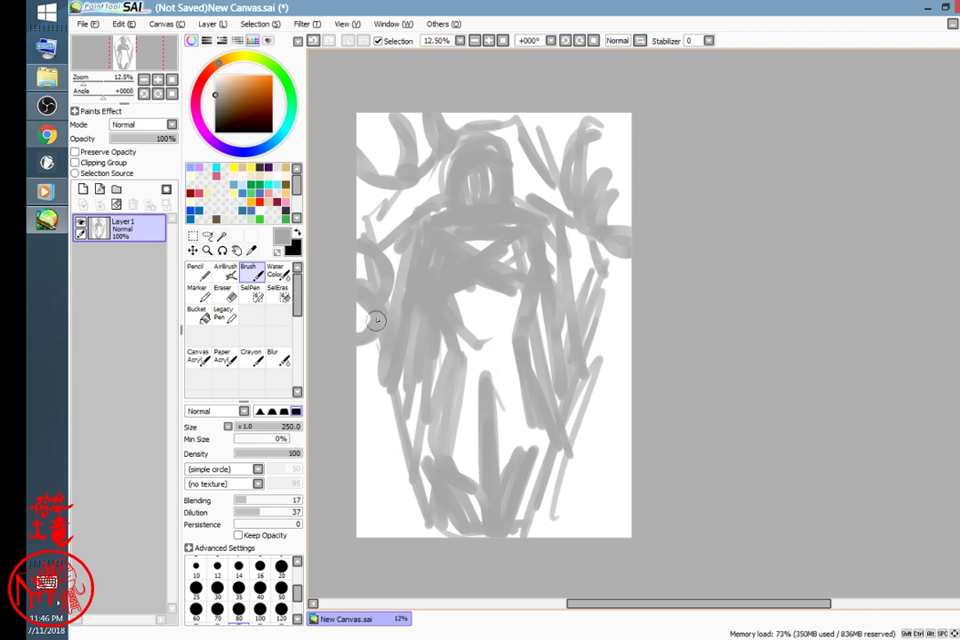
- Add curling shapes along the lower canvas edges, a horizontal waist band and more strokes around the head
mouse_move(594, 317)
mouse_down()
mouse_move(627, 260)
mouse_move(620, 308)
mouse_move(591, 320)
mouse_move(603, 309)
mouse_move(618, 372)
mouse_move(640, 364)
mouse_move(638, 402)
mouse_up()
mouse_move(591, 446)
mouse_down()
mouse_move(589, 482)
mouse_move(544, 498)
mouse_move(542, 513)
mouse_move(538, 492)
mouse_move(588, 491)
mouse_move(600, 434)
mouse_up()
mouse_move(359, 464)
mouse_down()
mouse_move(383, 478)
mouse_move(353, 456)
mouse_move(383, 496)
mouse_move(415, 536)
mouse_up()
mouse_move(354, 338)
mouse_down()
mouse_move(362, 391)
mouse_move(356, 384)
mouse_move(385, 372)
mouse_move(383, 428)
mouse_move(361, 445)
mouse_move(405, 467)
mouse_move(495, 370)
mouse_move(485, 375)
mouse_move(456, 343)
mouse_move(458, 332)
mouse_move(485, 329)
mouse_move(440, 333)
mouse_move(449, 344)
mouse_move(432, 473)
mouse_move(434, 460)
mouse_move(484, 419)
mouse_move(495, 536)
mouse_move(492, 422)
mouse_move(517, 351)
mouse_up()
mouse_move(465, 198)
mouse_down()
mouse_move(414, 215)
mouse_move(435, 167)
mouse_move(490, 133)
mouse_move(519, 165)
mouse_move(526, 189)
mouse_up()
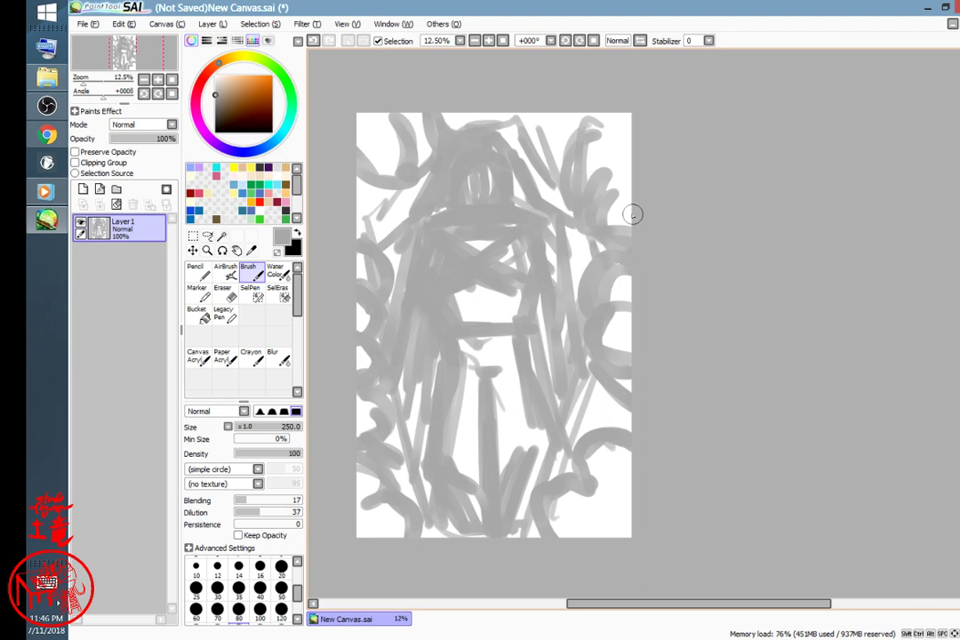
- Set the brush density to 20 and lighten the head and face with light grey and white strokes
key(2)
key(ctrl)
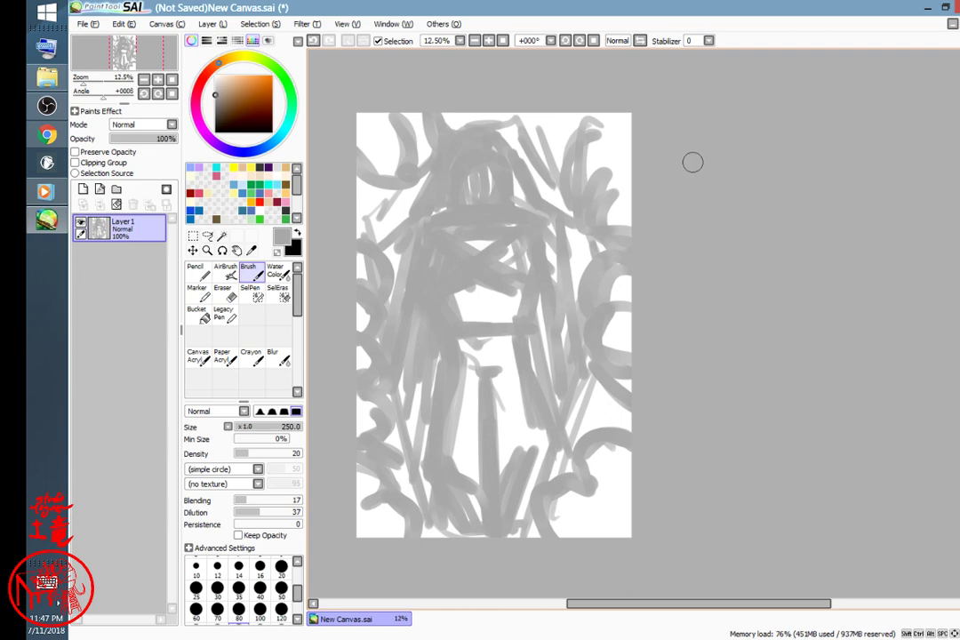
scroll(693, 161, down, 3)
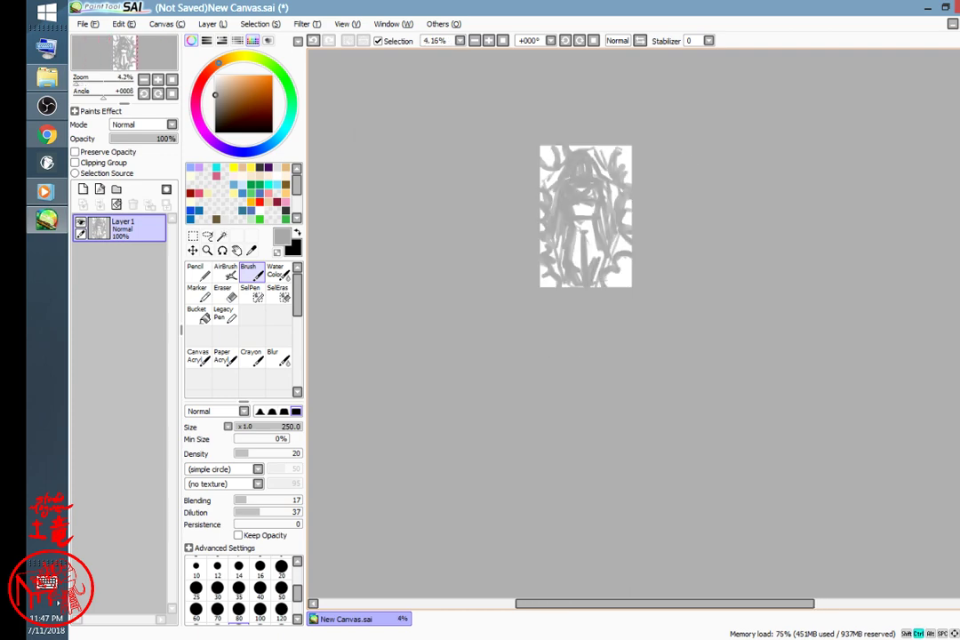
scroll(693, 160, up, 7)
drag(442, 240, 672, 199)
drag(499, 222, 602, 208)
click(217, 86)
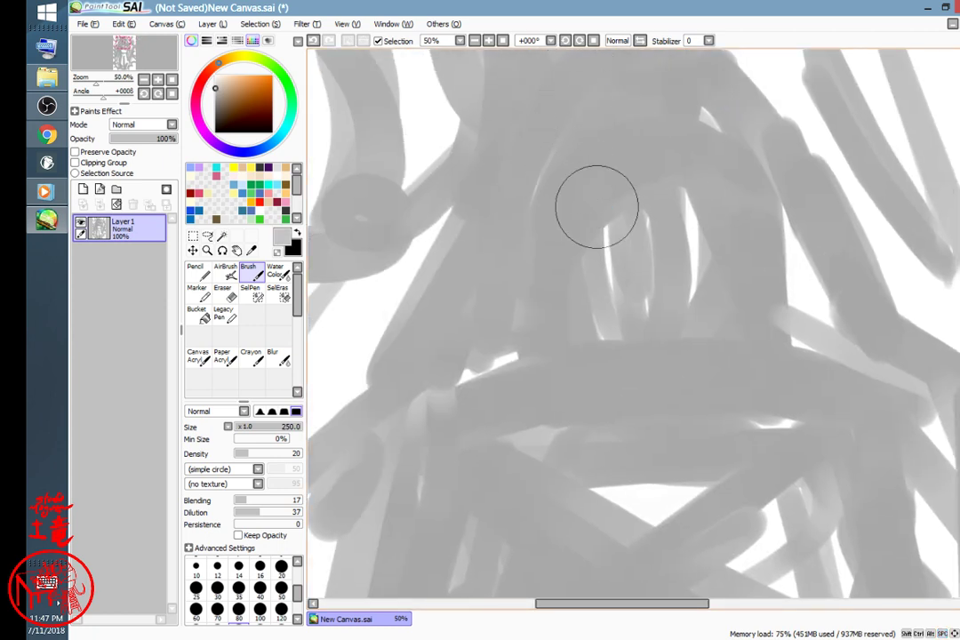
drag(701, 189, 652, 218)
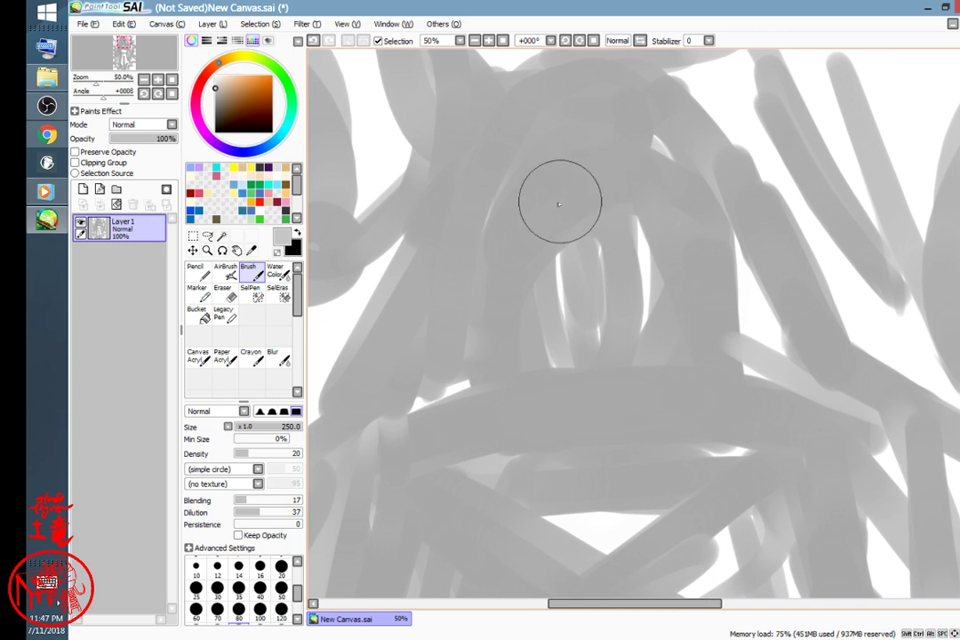
click(225, 86)
drag(226, 86, 215, 75)
mouse_move(635, 204)
mouse_down()
mouse_move(533, 235)
mouse_move(603, 220)
mouse_move(678, 220)
mouse_move(551, 207)
mouse_move(544, 231)
mouse_move(564, 248)
mouse_move(562, 234)
mouse_move(567, 286)
mouse_move(597, 360)
mouse_move(579, 309)
mouse_move(589, 315)
mouse_move(590, 303)
mouse_move(597, 333)
mouse_move(619, 274)
mouse_move(648, 229)
mouse_move(660, 232)
mouse_move(622, 388)
mouse_move(540, 280)
mouse_move(604, 401)
mouse_move(541, 306)
mouse_move(625, 403)
mouse_move(562, 370)
mouse_move(662, 392)
mouse_move(691, 252)
mouse_move(660, 376)
mouse_move(672, 222)
mouse_move(650, 361)
mouse_move(559, 208)
mouse_move(610, 194)
mouse_move(584, 224)
mouse_move(621, 347)
mouse_up()
- Brush soft white highlights over the neck, shoulders, chest and upper arms
key(space)
mouse_move(778, 390)
mouse_down()
mouse_move(797, 170)
mouse_move(628, 195)
mouse_move(644, 219)
mouse_move(613, 201)
mouse_move(488, 213)
mouse_move(788, 206)
mouse_move(666, 167)
mouse_move(500, 195)
mouse_move(830, 206)
mouse_move(483, 240)
mouse_move(568, 246)
mouse_move(543, 264)
mouse_move(585, 272)
mouse_move(615, 304)
mouse_move(717, 209)
mouse_move(643, 283)
mouse_up()
key(space)
mouse_move(792, 423)
mouse_down()
mouse_move(818, 313)
mouse_move(692, 308)
mouse_move(765, 323)
mouse_move(495, 227)
mouse_move(445, 283)
mouse_move(503, 227)
mouse_up()
drag(768, 328, 447, 318)
mouse_move(680, 171)
mouse_down()
mouse_move(594, 143)
mouse_move(745, 227)
mouse_move(703, 172)
mouse_move(756, 328)
mouse_move(657, 172)
mouse_move(582, 132)
mouse_up()
mouse_move(588, 352)
mouse_down()
mouse_move(775, 272)
mouse_move(789, 238)
mouse_up()
drag(599, 307, 684, 255)
mouse_move(558, 236)
mouse_down()
mouse_move(396, 281)
mouse_move(407, 231)
mouse_move(320, 235)
mouse_up()
drag(818, 233, 616, 369)
mouse_move(577, 336)
mouse_down()
mouse_move(791, 355)
mouse_move(792, 346)
mouse_move(642, 324)
mouse_move(725, 233)
mouse_move(806, 339)
mouse_move(810, 370)
mouse_up()
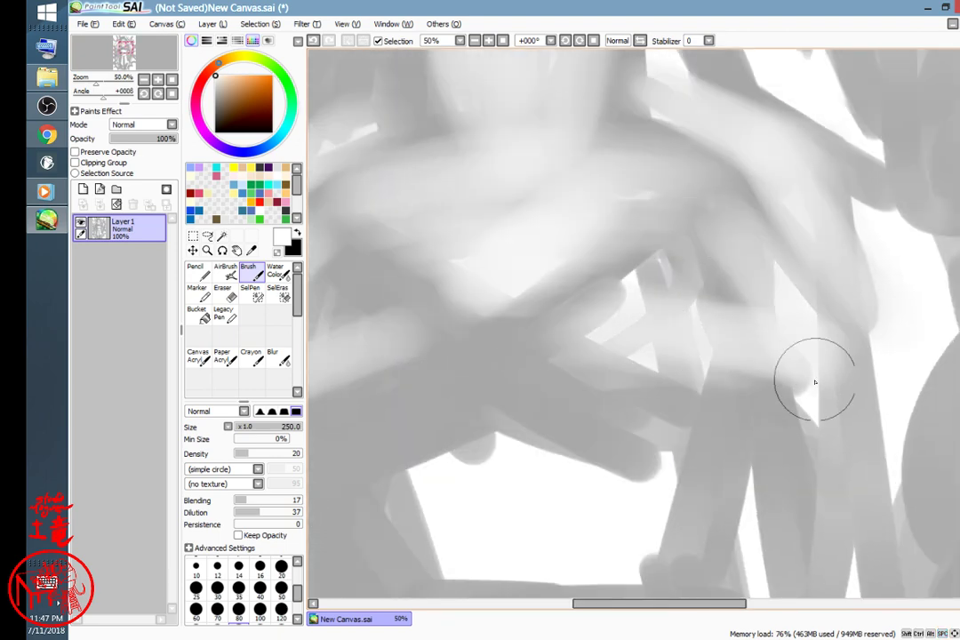
- Blend off-white highlights over the forearms and abdomen, lowering the brush density to 10
drag(746, 270, 721, 255)
drag(508, 480, 652, 285)
mouse_move(386, 339)
mouse_down()
mouse_move(434, 270)
mouse_move(820, 188)
mouse_move(777, 248)
mouse_move(615, 279)
mouse_move(596, 317)
mouse_move(427, 279)
mouse_move(373, 227)
mouse_up()
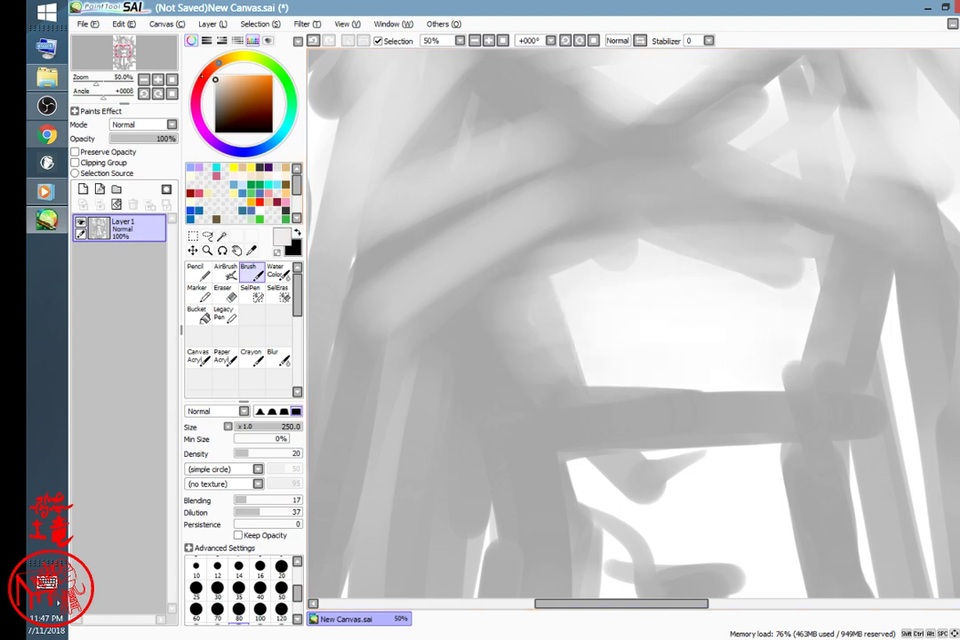
mouse_move(722, 309)
mouse_down()
mouse_move(495, 347)
mouse_move(633, 382)
mouse_move(816, 392)
mouse_move(513, 361)
mouse_move(475, 314)
mouse_move(678, 223)
mouse_move(605, 297)
mouse_move(622, 191)
mouse_up()
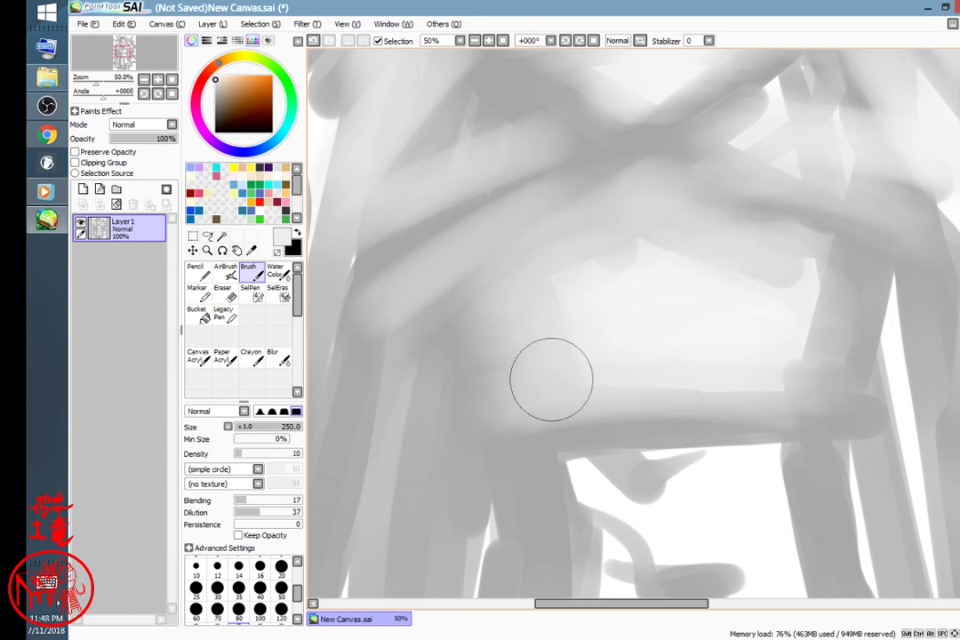
- Soften the waist band and the upper hips with light off-white strokes
scroll(551, 379, down, 6)
scroll(551, 379, up, 3)
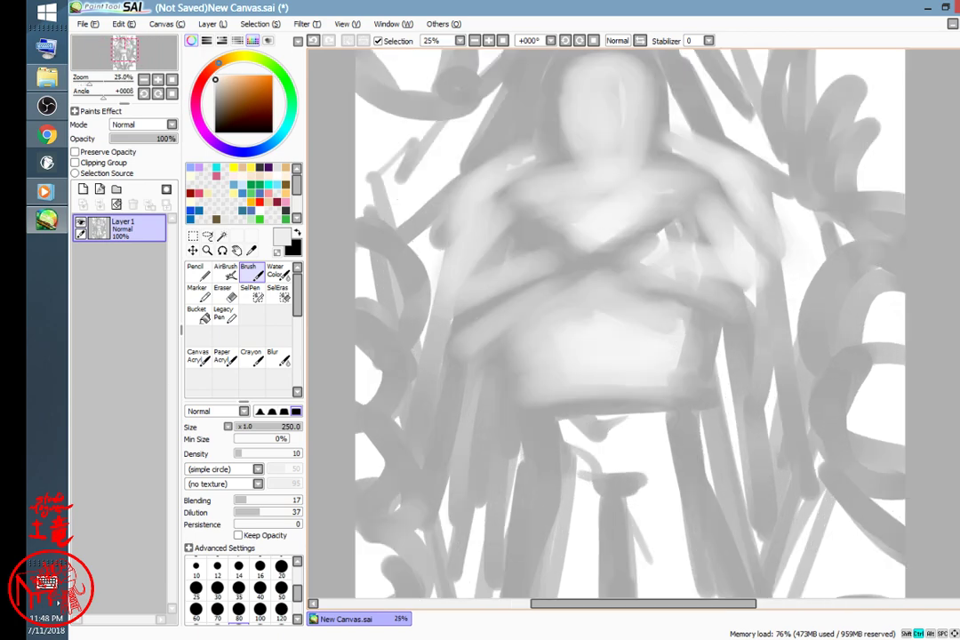
scroll(551, 379, up, 1)
drag(711, 409, 757, 295)
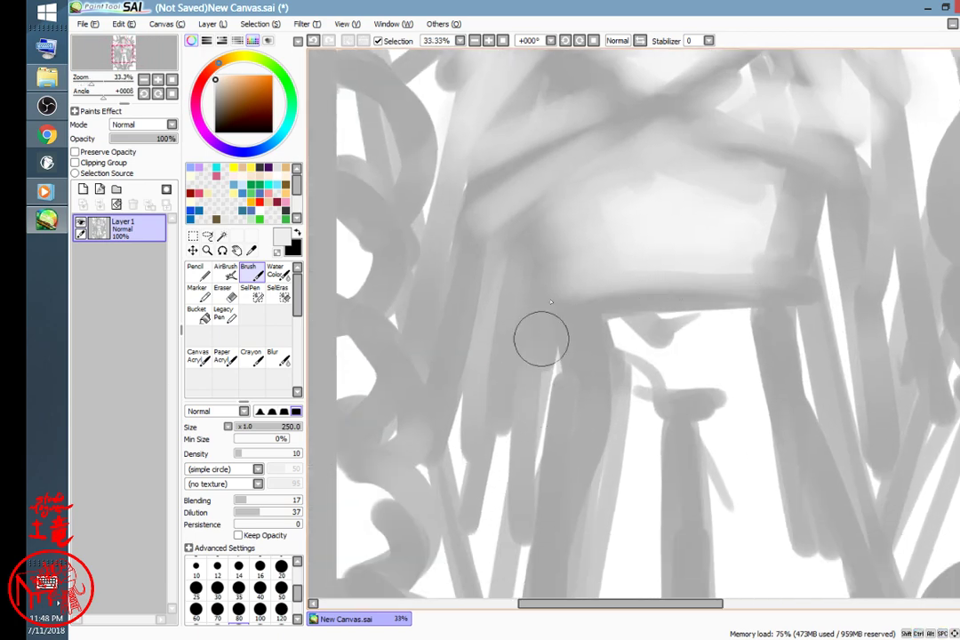
mouse_move(537, 346)
mouse_down()
mouse_move(713, 309)
mouse_move(798, 308)
mouse_move(599, 333)
mouse_up()
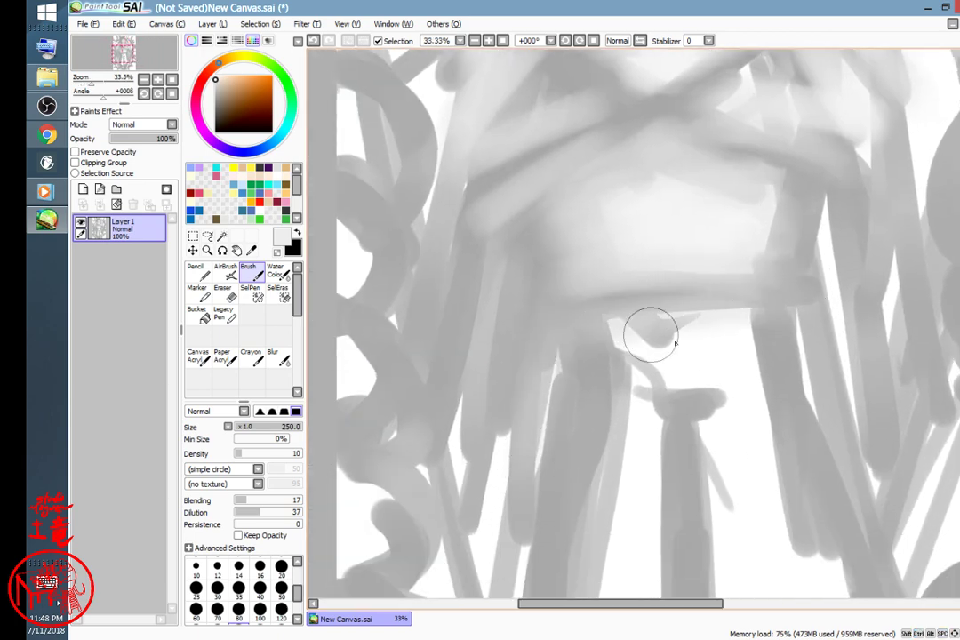
- Add four new empty layers above the sketch layer
drag(750, 411, 757, 264)
drag(699, 284, 677, 164)
mouse_move(146, 138)
mouse_down()
mouse_move(99, 142)
mouse_move(181, 140)
mouse_up()
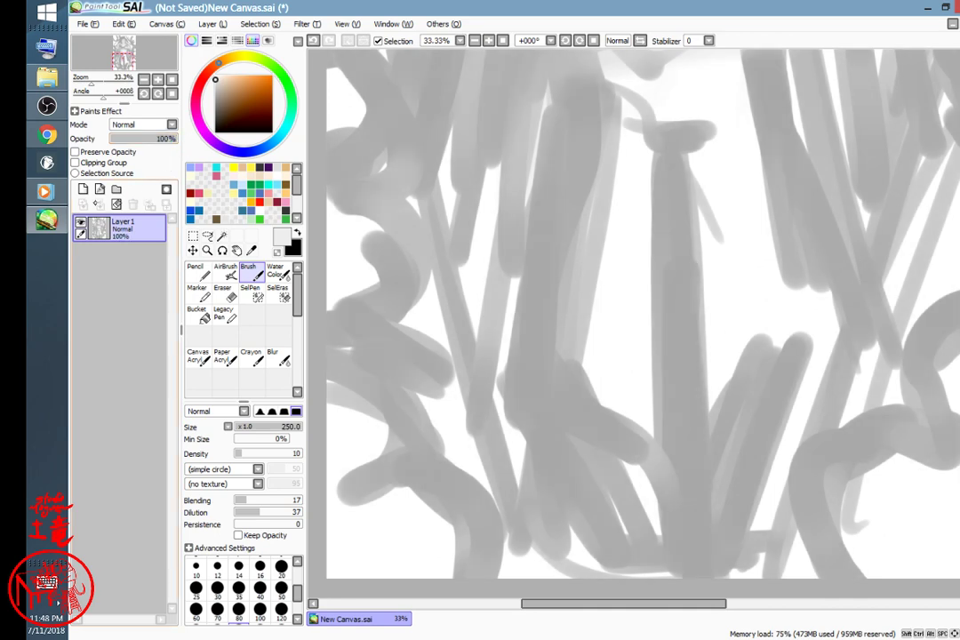
click(83, 190)
click(83, 190)
click(83, 190)
click(82, 189)
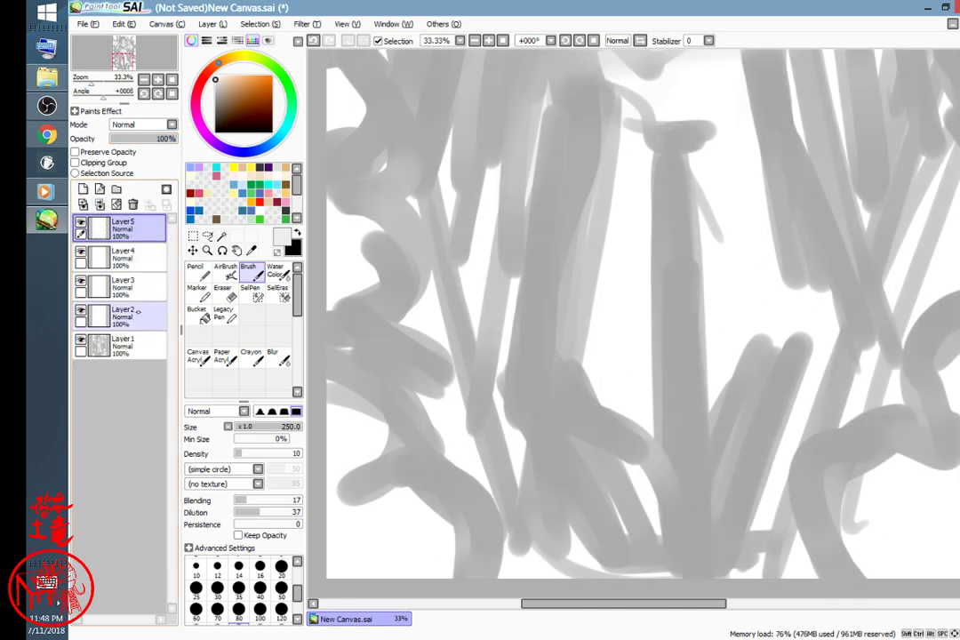
- Fill Layer2 with teal using the Bucket tool and move it beneath Layer1
click(138, 312)
click(253, 115)
drag(275, 140, 280, 136)
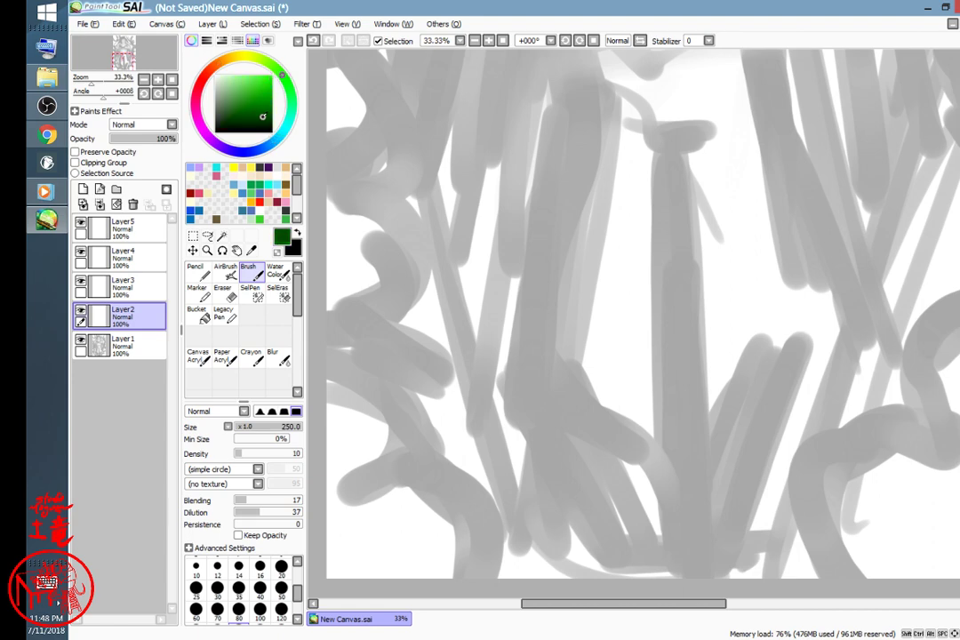
click(286, 116)
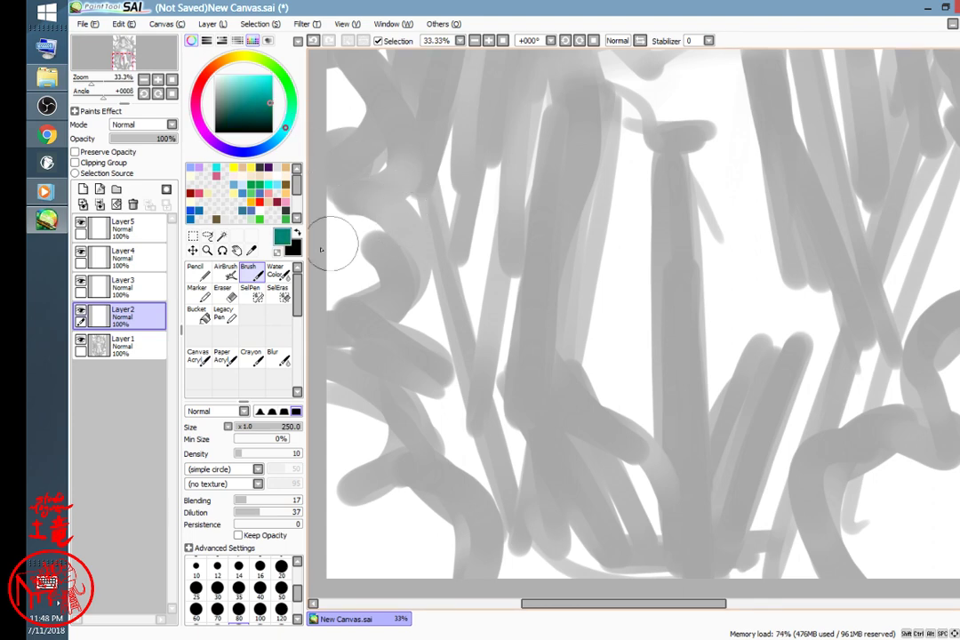
click(203, 314)
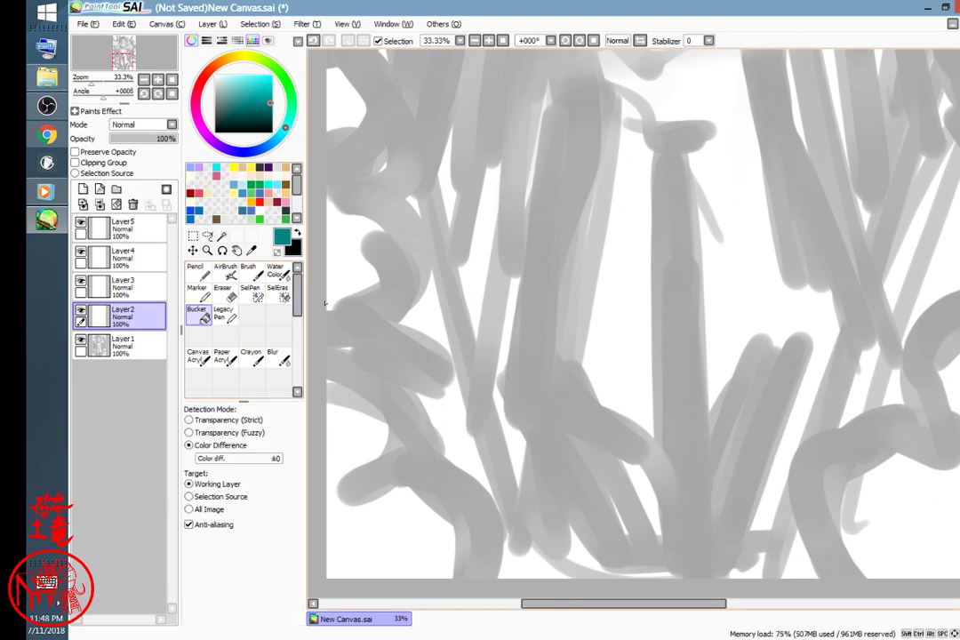
click(336, 288)
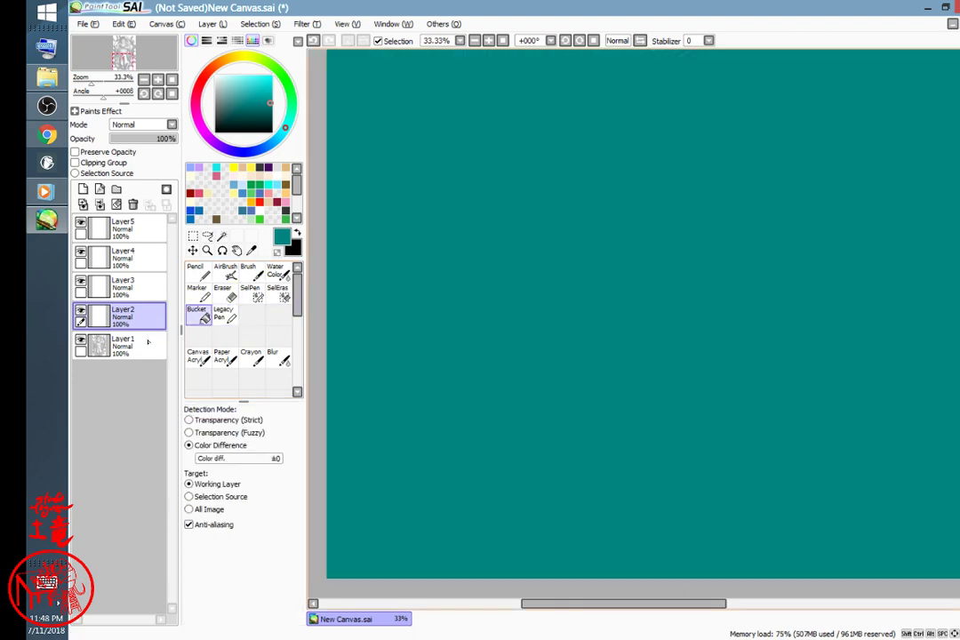
drag(149, 309, 149, 339)
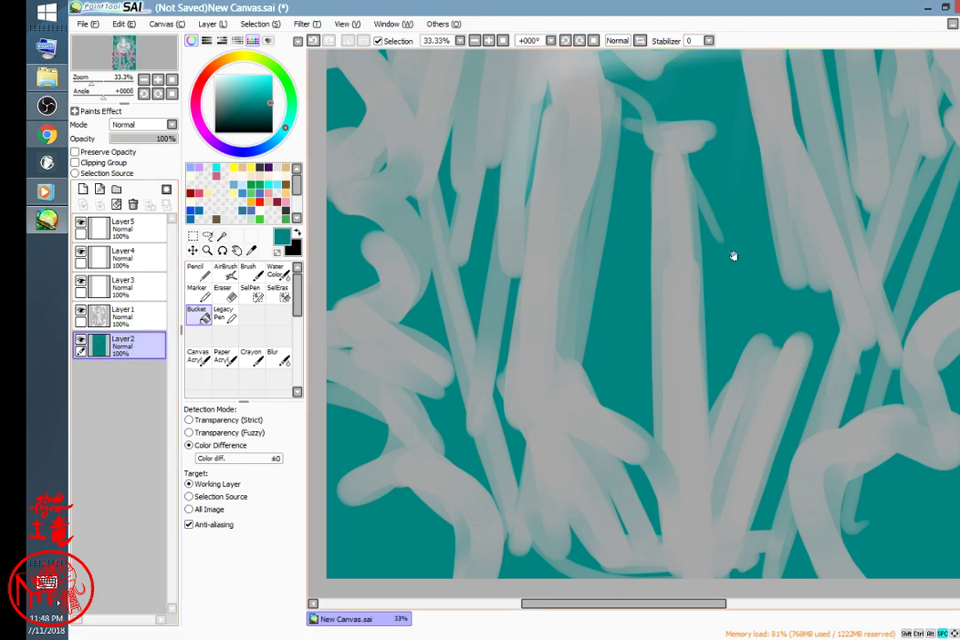
- Paint mid-grey Brush strokes at density 100 on Layer1 over the central cloth between the legs and the waist band
scroll(716, 416, up, 5)
drag(722, 366, 750, 188)
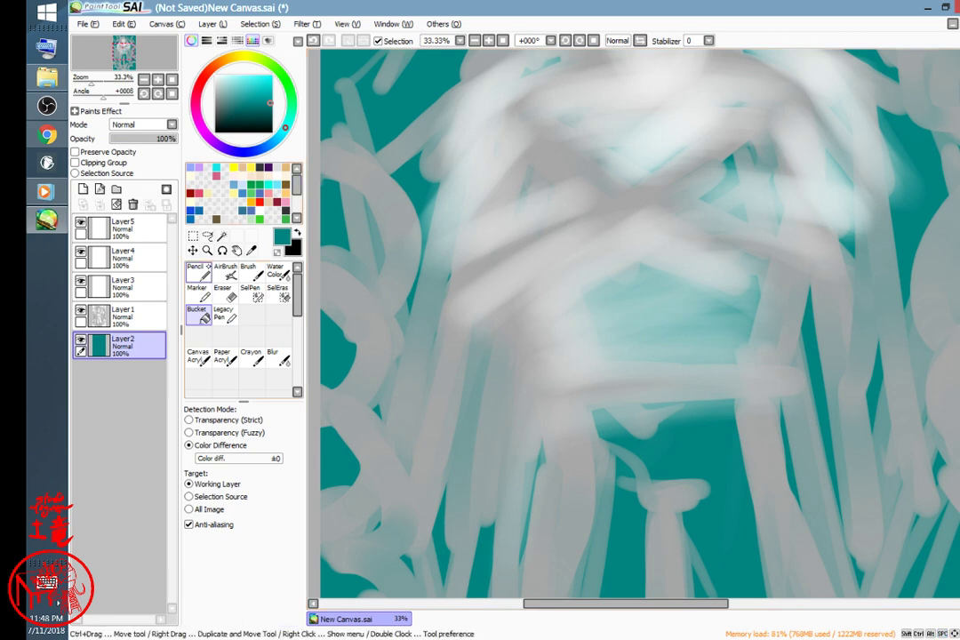
click(251, 273)
drag(670, 395, 674, 197)
drag(551, 256, 531, 322)
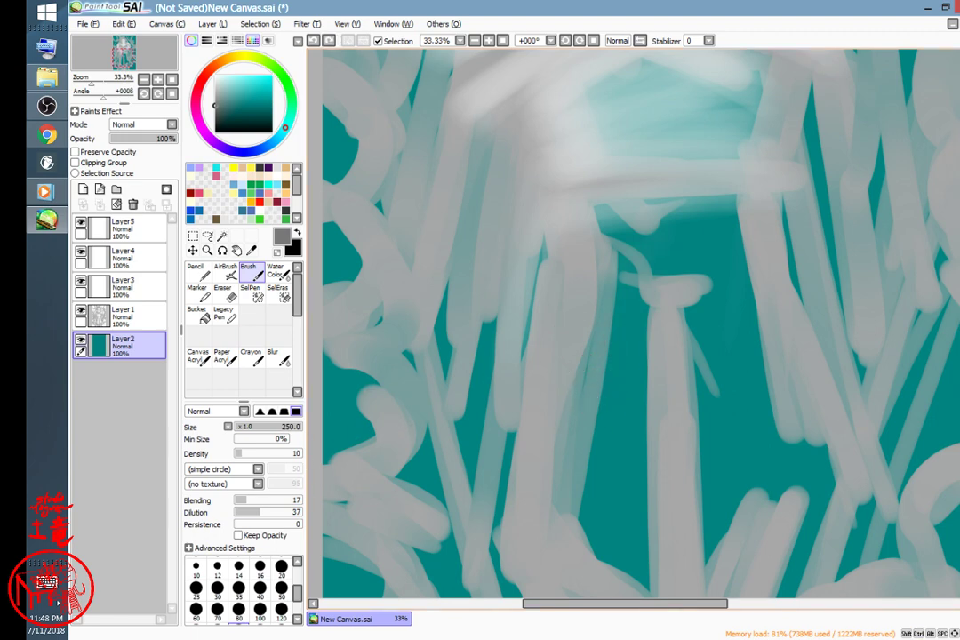
click(122, 316)
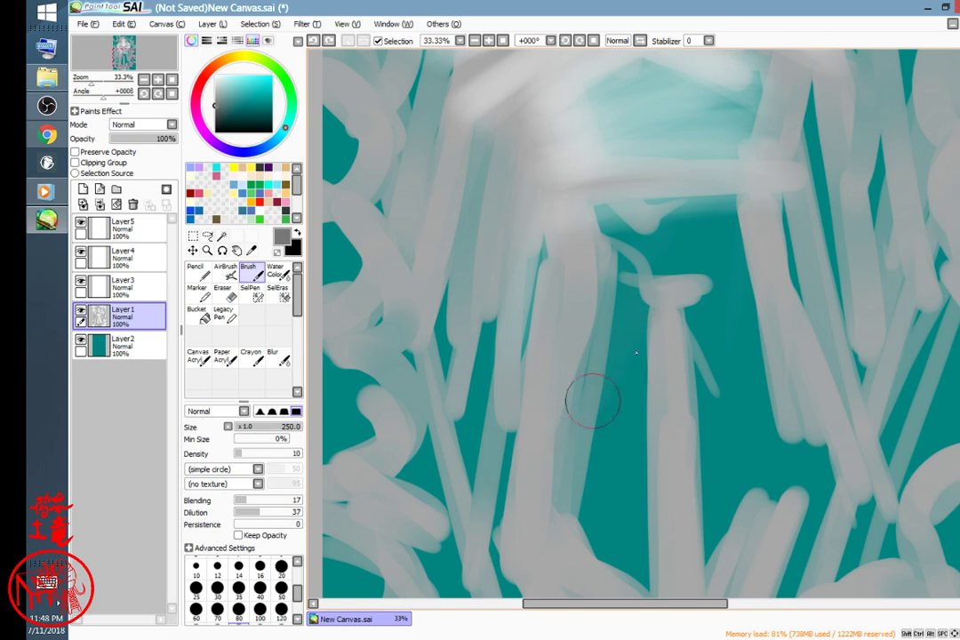
mouse_move(583, 347)
mouse_down()
mouse_move(643, 300)
mouse_move(623, 389)
mouse_move(583, 476)
mouse_move(629, 507)
mouse_move(643, 477)
mouse_move(649, 335)
mouse_move(674, 304)
mouse_move(691, 511)
mouse_up()
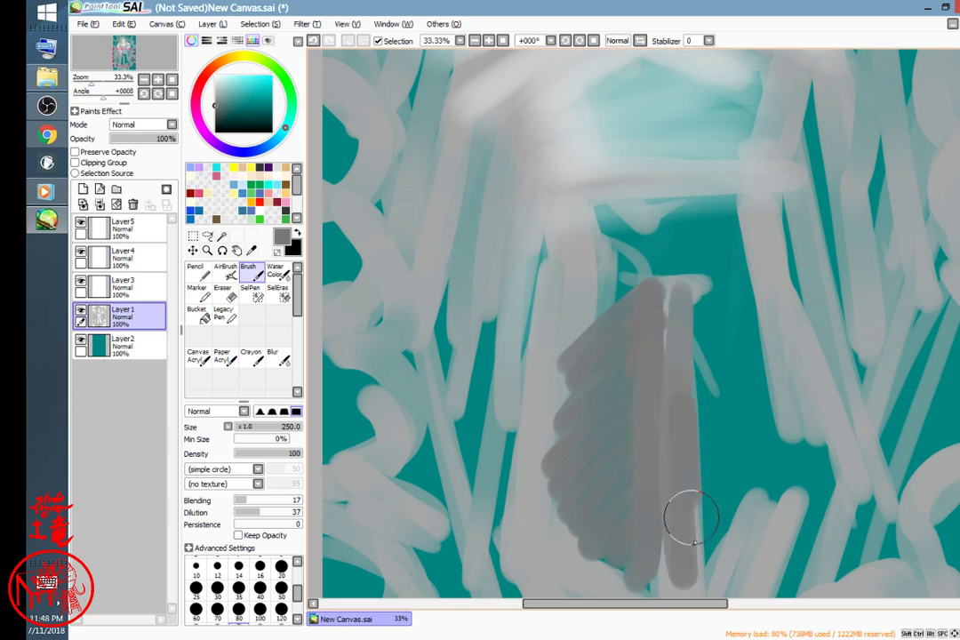
mouse_move(598, 242)
mouse_down()
mouse_move(633, 249)
mouse_move(687, 262)
mouse_move(659, 275)
mouse_move(628, 169)
mouse_move(693, 173)
mouse_up()
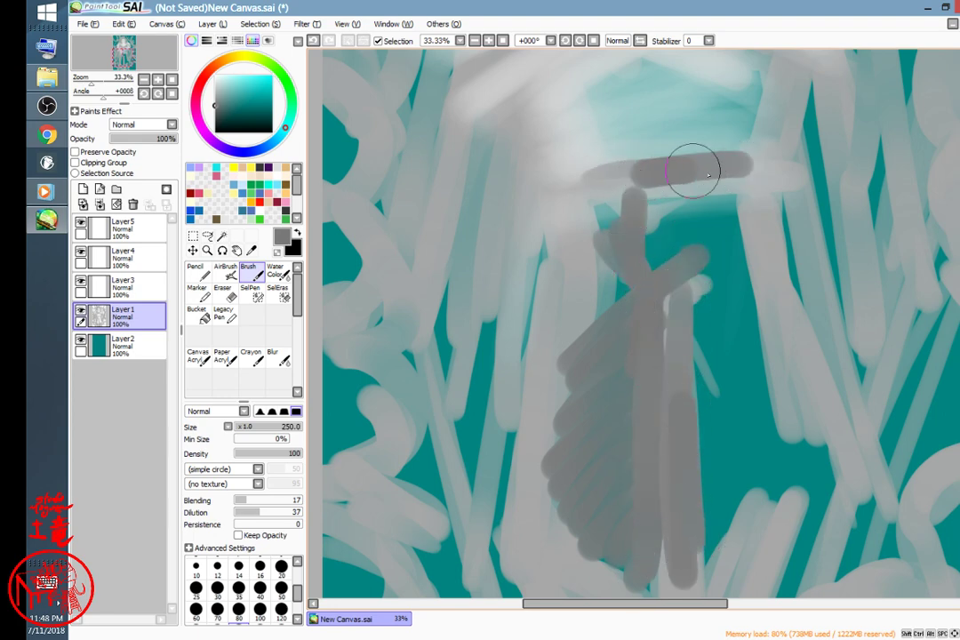
- Extend the mid-grey strokes over the rest of the central cloth, the lower legs and feet, and the outer thighs
drag(767, 428, 644, 230)
mouse_move(583, 296)
mouse_down()
mouse_move(593, 333)
mouse_move(638, 310)
mouse_move(591, 348)
mouse_move(564, 353)
mouse_move(545, 434)
mouse_move(469, 344)
mouse_move(493, 369)
mouse_move(491, 463)
mouse_move(428, 409)
mouse_move(465, 462)
mouse_move(375, 320)
mouse_move(389, 297)
mouse_move(590, 440)
mouse_move(656, 316)
mouse_move(717, 263)
mouse_move(708, 390)
mouse_move(605, 456)
mouse_move(670, 274)
mouse_move(601, 478)
mouse_up()
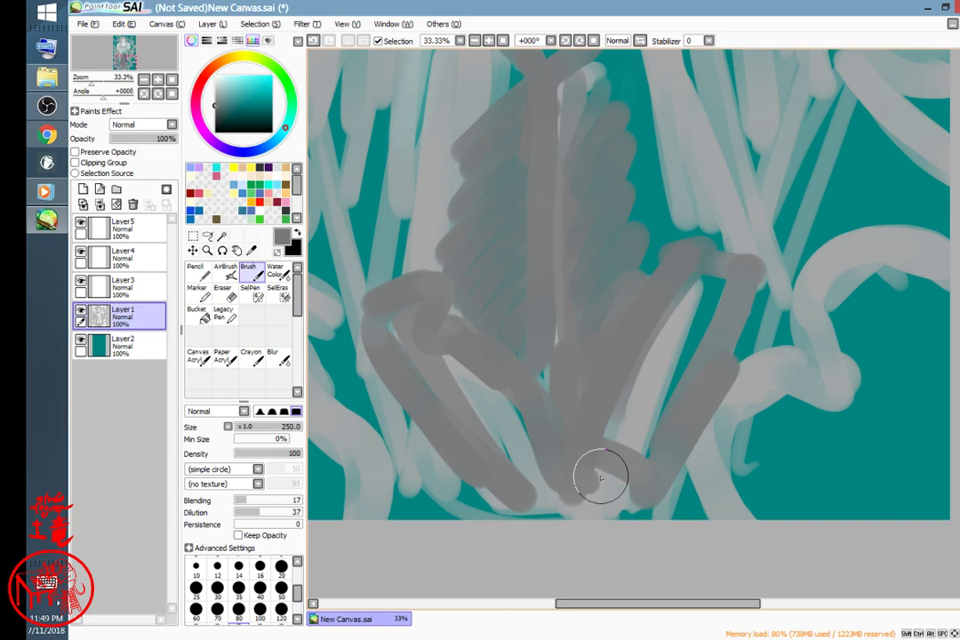
scroll(600, 475, down, 4)
scroll(600, 474, up, 2)
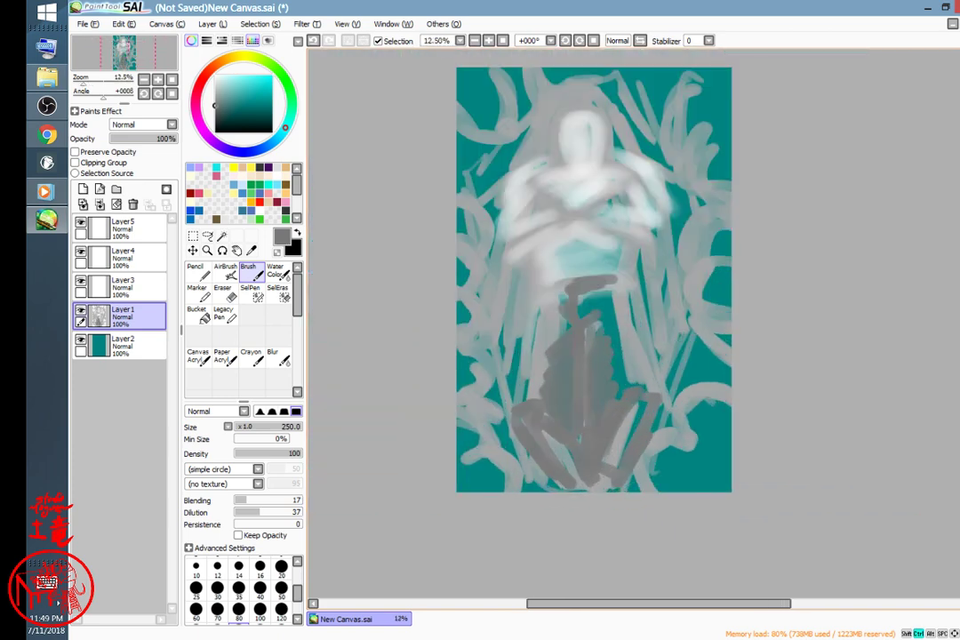
mouse_move(537, 212)
mouse_down()
mouse_move(511, 281)
mouse_move(503, 375)
mouse_up()
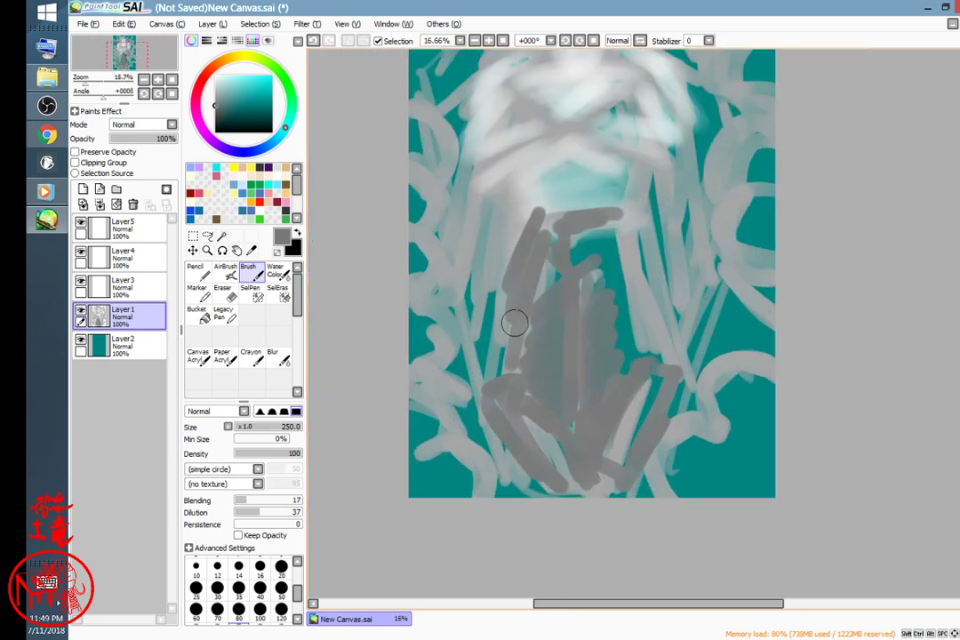
drag(620, 216, 635, 343)
- Block in the abdomen, forearms, collar, facial features and hood edge with mid-grey strokes
mouse_move(536, 215)
mouse_down()
mouse_move(538, 178)
mouse_move(552, 208)
mouse_move(591, 178)
mouse_move(618, 176)
mouse_move(513, 131)
mouse_move(469, 153)
mouse_up()
mouse_move(597, 128)
mouse_down()
mouse_move(656, 125)
mouse_move(597, 123)
mouse_up()
drag(640, 170, 625, 341)
mouse_move(505, 237)
mouse_down()
mouse_move(602, 224)
mouse_move(557, 233)
mouse_up()
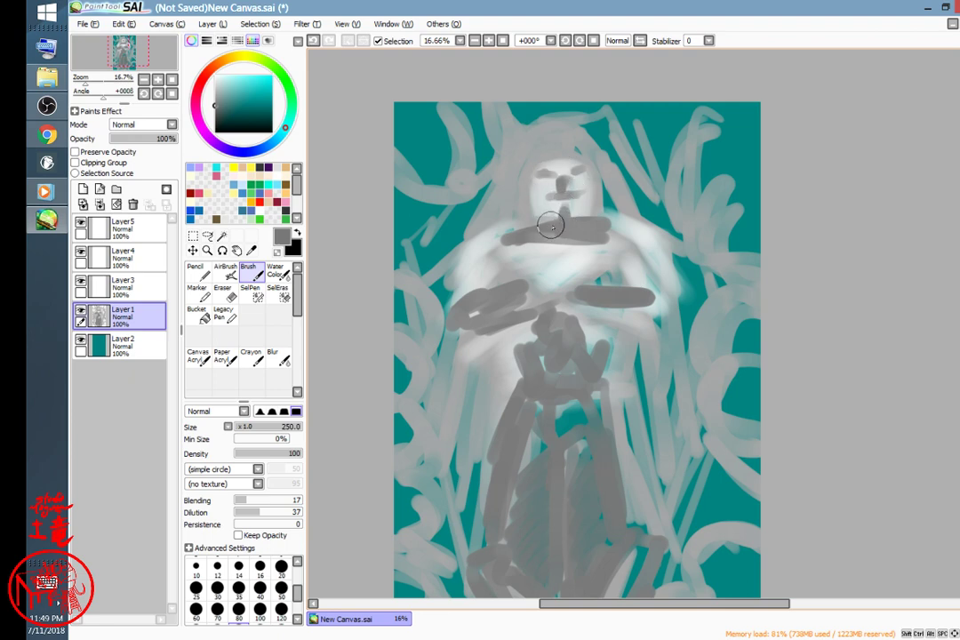
drag(530, 170, 510, 207)
mouse_move(568, 143)
mouse_down()
mouse_move(606, 179)
mouse_move(582, 167)
mouse_up()
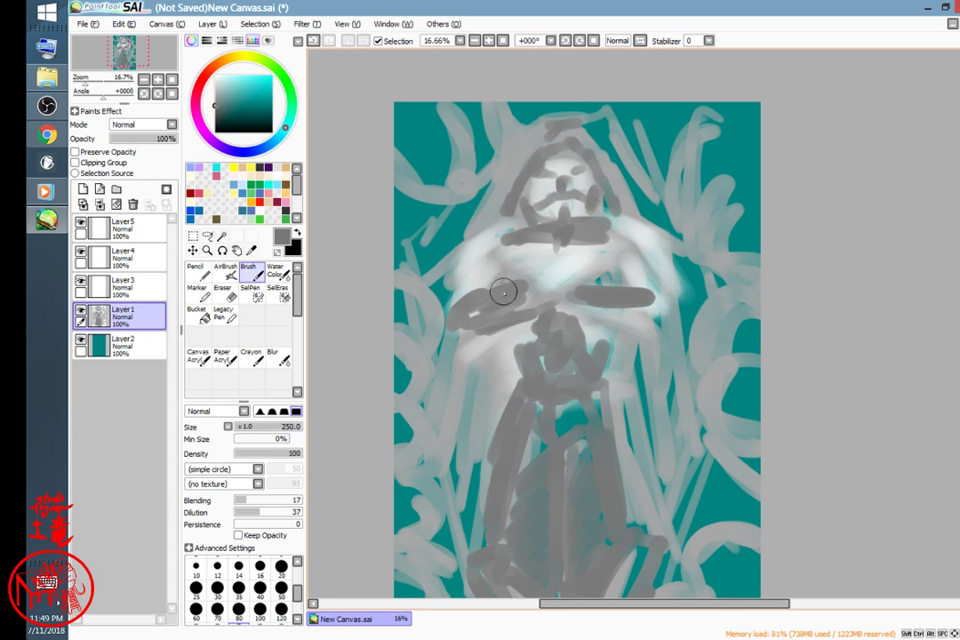
- Paint mid-grey strokes over the crossed arms, chest and the hanging cloak folds on the figure's left-hand side of the picture
mouse_move(537, 272)
mouse_down()
mouse_move(577, 269)
mouse_move(554, 290)
mouse_move(578, 283)
mouse_move(583, 259)
mouse_move(607, 256)
mouse_move(588, 263)
mouse_move(582, 296)
mouse_move(518, 258)
mouse_move(507, 267)
mouse_move(516, 249)
mouse_move(529, 266)
mouse_move(553, 266)
mouse_move(545, 275)
mouse_move(493, 230)
mouse_move(470, 241)
mouse_move(475, 262)
mouse_move(464, 277)
mouse_move(454, 269)
mouse_move(472, 305)
mouse_up()
mouse_move(551, 237)
mouse_down()
mouse_move(620, 222)
mouse_move(630, 258)
mouse_move(629, 248)
mouse_move(661, 262)
mouse_move(673, 286)
mouse_move(651, 276)
mouse_move(661, 346)
mouse_move(546, 380)
mouse_move(629, 341)
mouse_move(608, 341)
mouse_move(606, 370)
mouse_move(615, 365)
mouse_move(635, 506)
mouse_up()
drag(518, 353, 504, 454)
mouse_move(494, 368)
mouse_down()
mouse_move(473, 344)
mouse_move(548, 312)
mouse_up()
drag(477, 347, 465, 382)
mouse_move(453, 344)
mouse_down()
mouse_move(430, 372)
mouse_move(453, 296)
mouse_move(387, 455)
mouse_move(423, 447)
mouse_move(450, 382)
mouse_up()
- Paint long mid-grey strokes along the hanging sleeve and cloak folds on the right-hand side of the picture
drag(669, 307, 688, 359)
drag(681, 282, 718, 412)
drag(668, 361, 701, 433)
drag(663, 378, 688, 456)
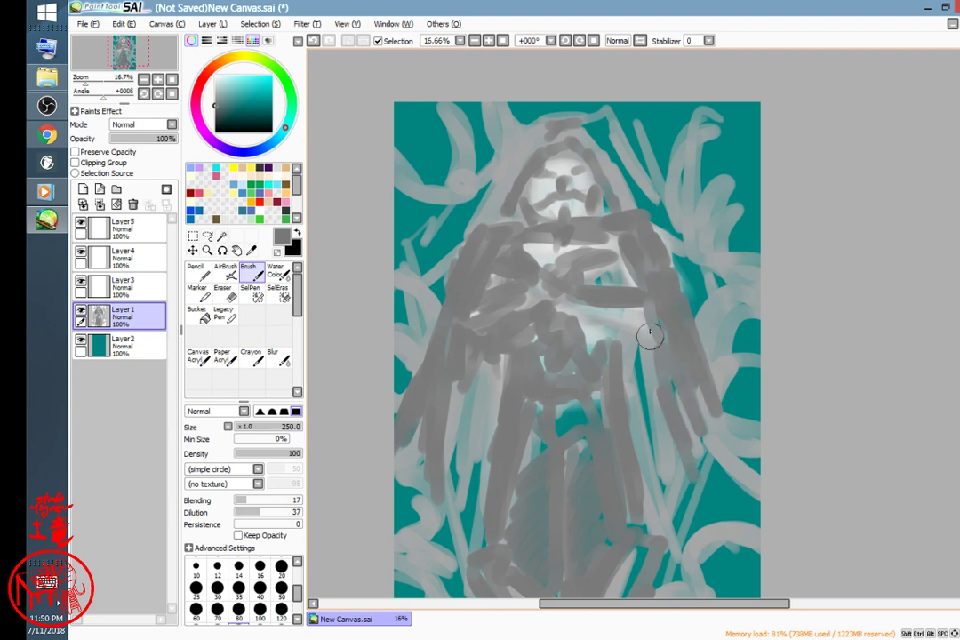
mouse_move(643, 328)
mouse_down()
mouse_move(654, 487)
mouse_move(649, 472)
mouse_up()
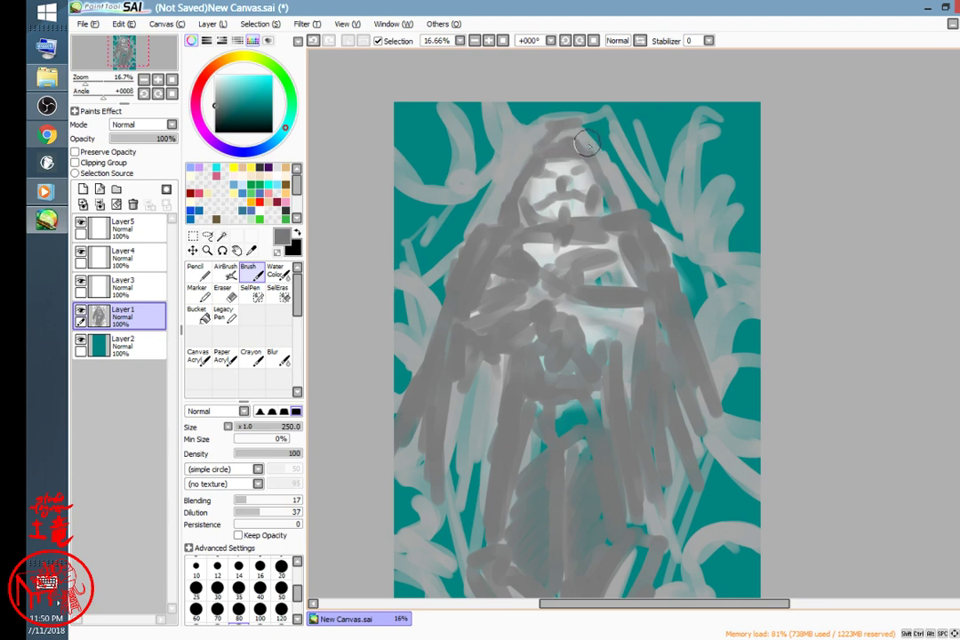
- Darken the curling background shapes along the picture's upper-left and left edge with mid-grey strokes
mouse_move(482, 164)
mouse_down()
mouse_move(467, 150)
mouse_move(452, 158)
mouse_move(495, 132)
mouse_up()
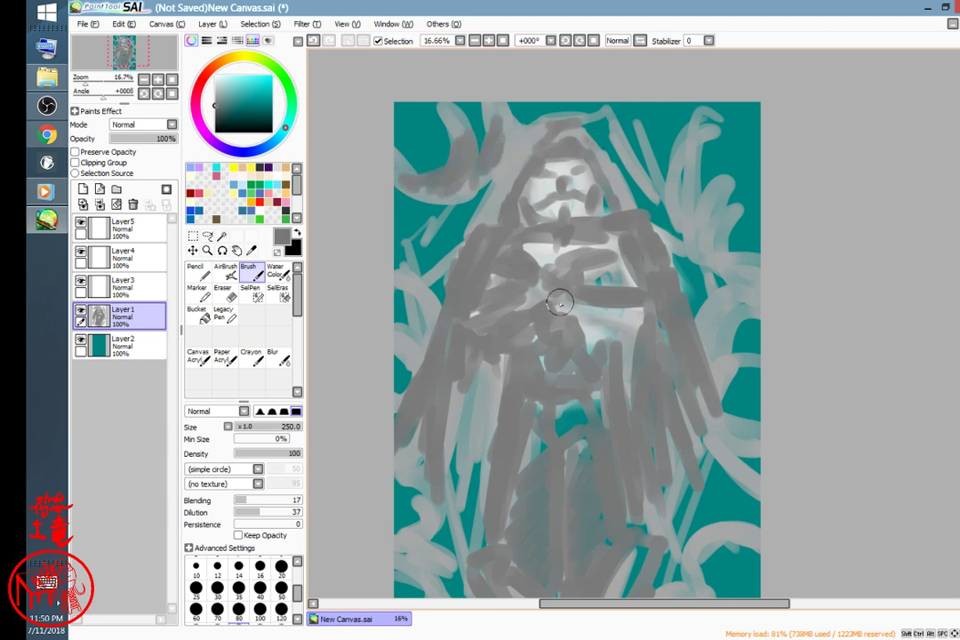
drag(432, 308, 425, 377)
mouse_move(395, 470)
mouse_down()
mouse_move(431, 501)
mouse_move(431, 537)
mouse_up()
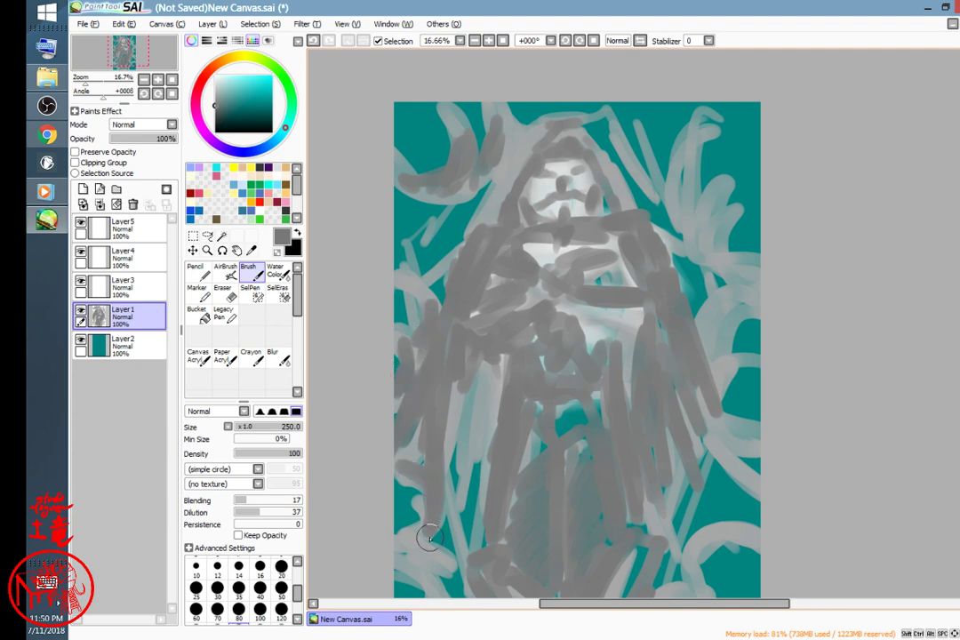
- Paint off-white highlights on the chest, the side of the abdomen and the front of the robe
drag(696, 456, 632, 340)
drag(693, 333, 610, 392)
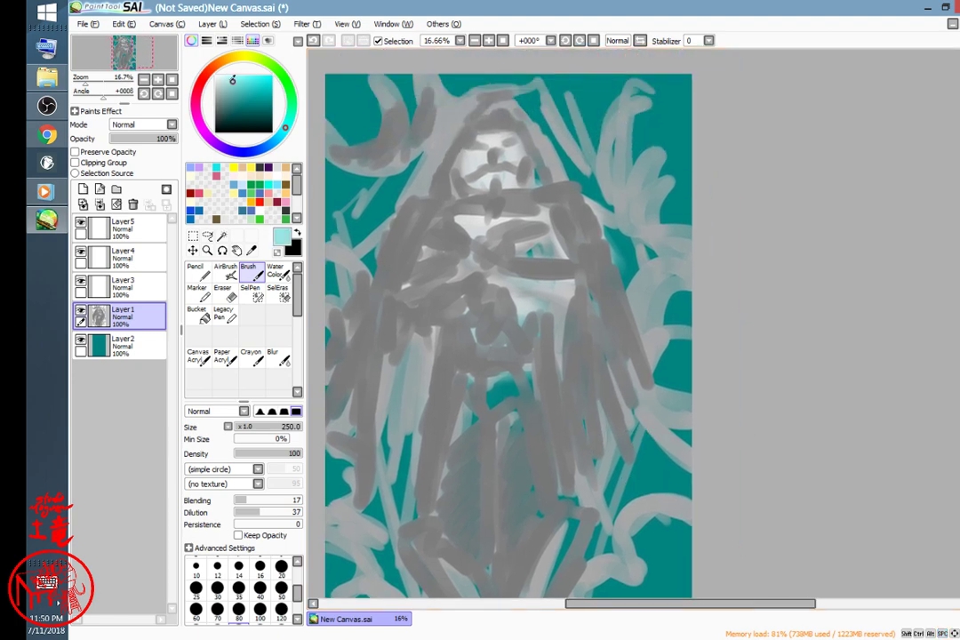
mouse_move(549, 249)
mouse_down()
mouse_move(533, 262)
mouse_move(553, 275)
mouse_move(508, 299)
mouse_move(547, 287)
mouse_move(553, 311)
mouse_up()
drag(555, 322, 558, 367)
mouse_move(457, 382)
mouse_down()
mouse_move(451, 474)
mouse_move(470, 476)
mouse_up()
drag(466, 431, 458, 538)
mouse_move(449, 471)
mouse_down()
mouse_move(456, 506)
mouse_move(498, 417)
mouse_move(516, 434)
mouse_move(536, 404)
mouse_move(539, 501)
mouse_move(515, 467)
mouse_move(542, 498)
mouse_move(485, 445)
mouse_move(475, 499)
mouse_move(488, 510)
mouse_move(487, 409)
mouse_move(495, 582)
mouse_up()
- Add off-white highlights across the tops of both feet
key(space)
drag(651, 402, 642, 266)
drag(419, 402, 435, 401)
drag(577, 384, 559, 383)
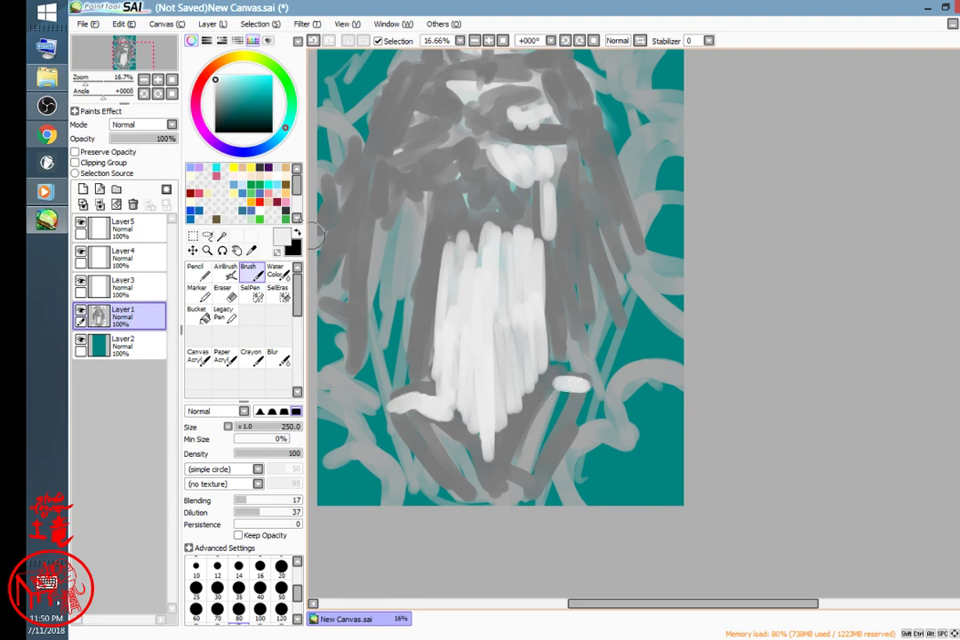
- Paint dark grey shadows beneath both feet and along the central and side folds of the robe
mouse_move(479, 485)
mouse_down()
mouse_move(471, 457)
mouse_move(439, 443)
mouse_move(407, 401)
mouse_move(395, 407)
mouse_up()
mouse_move(552, 402)
mouse_down()
mouse_move(514, 471)
mouse_move(508, 437)
mouse_up()
mouse_move(476, 263)
mouse_down()
mouse_move(479, 386)
mouse_move(486, 429)
mouse_move(485, 269)
mouse_move(481, 373)
mouse_move(494, 384)
mouse_move(497, 417)
mouse_move(493, 245)
mouse_move(508, 432)
mouse_move(454, 260)
mouse_move(440, 265)
mouse_move(443, 239)
mouse_move(445, 400)
mouse_up()
drag(543, 244, 549, 361)
mouse_move(487, 289)
mouse_down()
mouse_move(456, 208)
mouse_move(445, 221)
mouse_move(480, 193)
mouse_move(458, 154)
mouse_move(468, 174)
mouse_up()
- Paint dark grey shadows on the belt, abdomen, under the forearms and across the chest
key(space)
drag(609, 304, 653, 499)
mouse_move(521, 338)
mouse_down()
mouse_move(463, 356)
mouse_move(610, 336)
mouse_up()
drag(504, 289, 547, 285)
drag(477, 310, 461, 314)
drag(576, 287, 587, 286)
- Shade the hanging sleeve folds on both sides and the collar with dark grey strokes
key(space)
drag(658, 437, 648, 346)
drag(595, 269, 610, 353)
drag(597, 309, 615, 367)
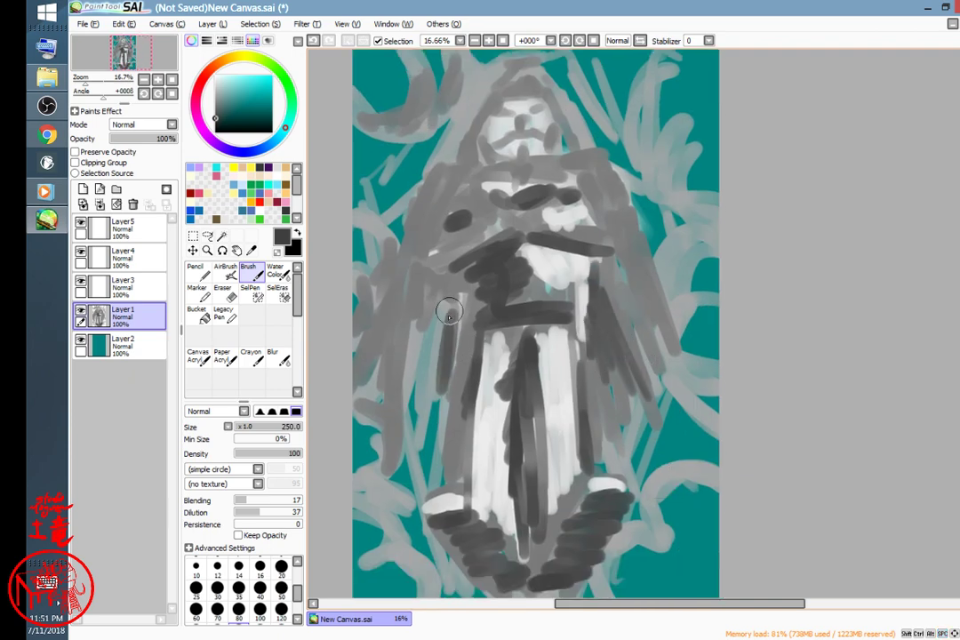
drag(484, 164, 574, 149)
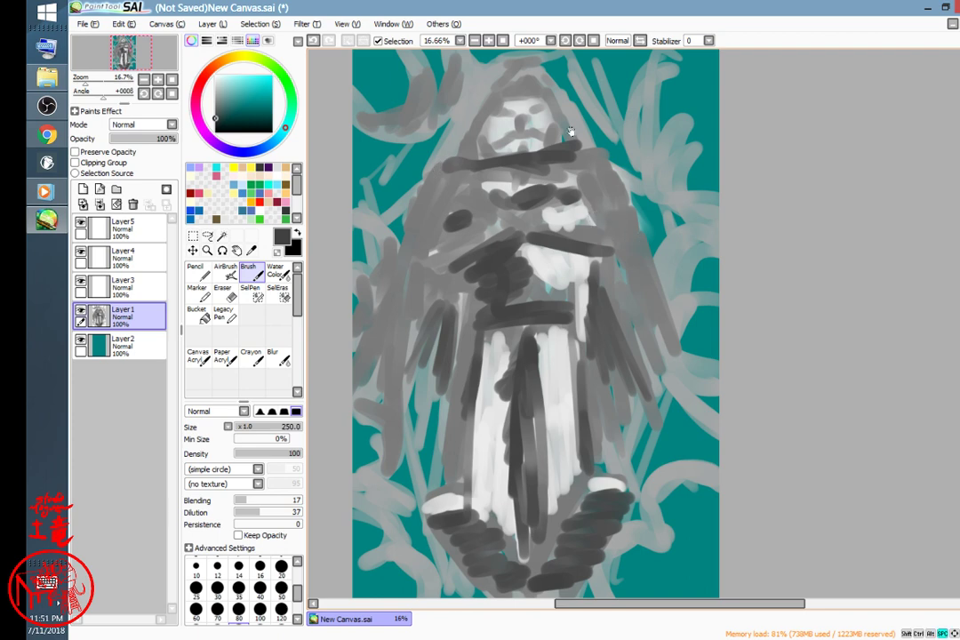
- Paint a dark grey outline around the face along the inner edge of the hood and down to the collar
key(ctrl+space)
ctrl+click(595, 270)
ctrl+click(597, 271)
ctrl+click(596, 271)
ctrl+click(596, 271)
key(space)
drag(583, 196, 703, 480)
drag(536, 283, 677, 457)
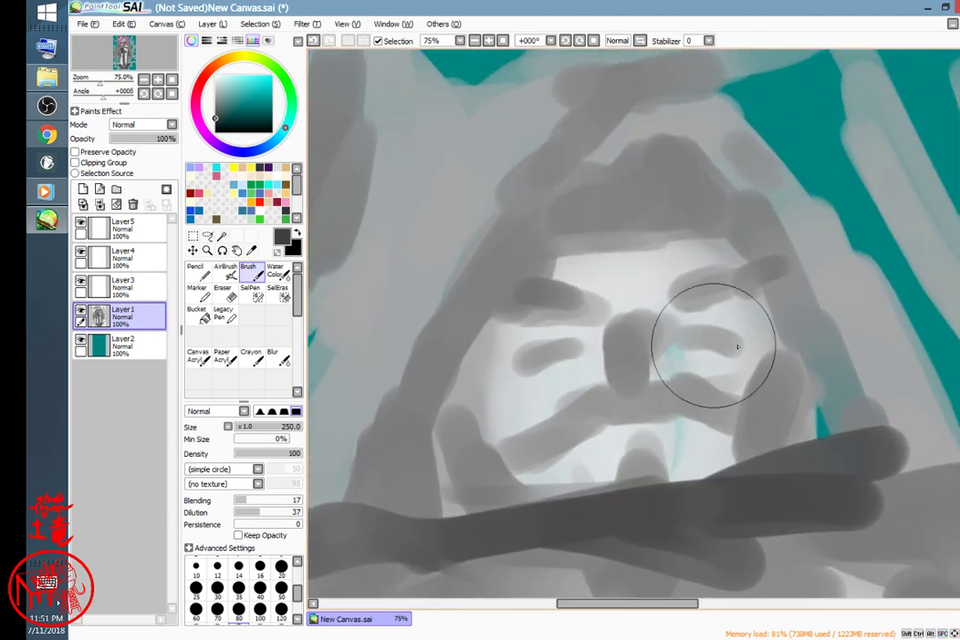
mouse_move(539, 242)
mouse_down()
mouse_move(638, 207)
mouse_move(710, 215)
mouse_move(612, 235)
mouse_move(481, 315)
mouse_up()
mouse_move(482, 306)
mouse_down()
mouse_move(455, 376)
mouse_move(473, 403)
mouse_move(463, 398)
mouse_move(495, 487)
mouse_up()
mouse_move(491, 471)
mouse_down()
mouse_move(605, 514)
mouse_move(616, 541)
mouse_move(660, 551)
mouse_move(722, 521)
mouse_move(707, 524)
mouse_move(798, 420)
mouse_move(782, 250)
mouse_up()
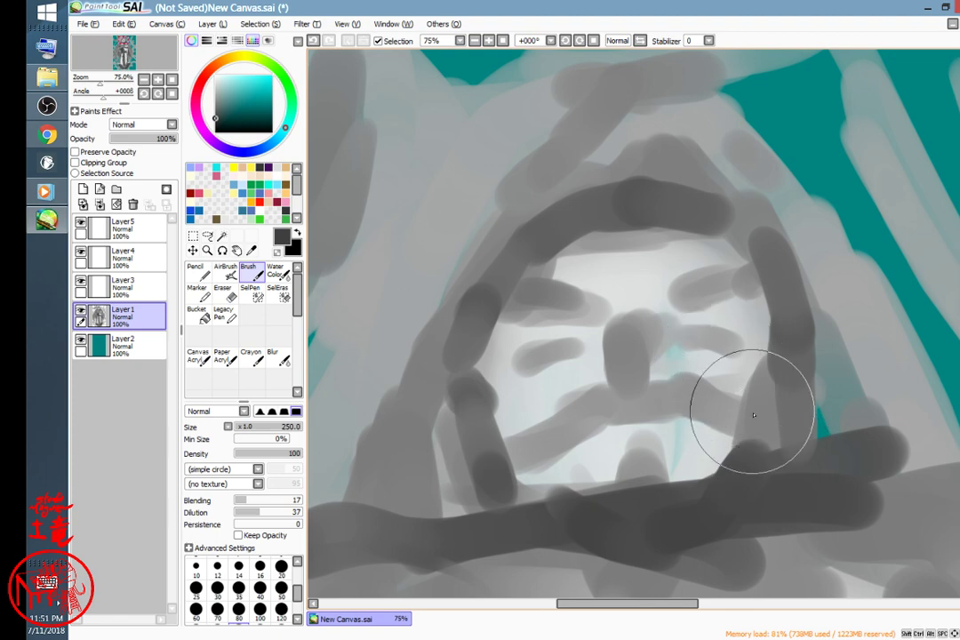
drag(679, 604, 680, 603)
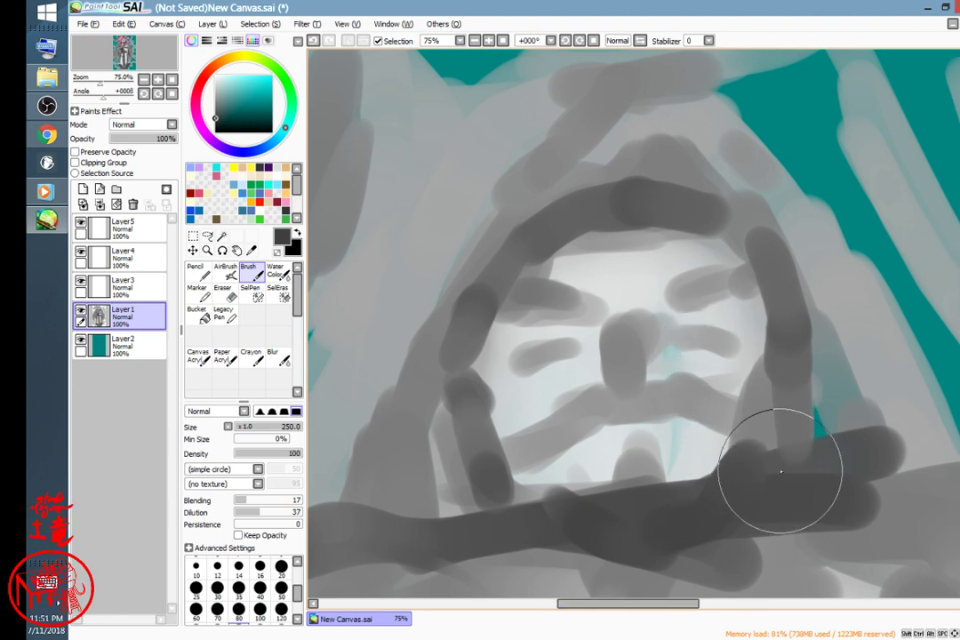
- Reduce the brush size to 120, paint dark grey strands down both sides of the hood and touch up the chest shadow
key(bracketleft)
key(bracketleft)
key(bracketleft)
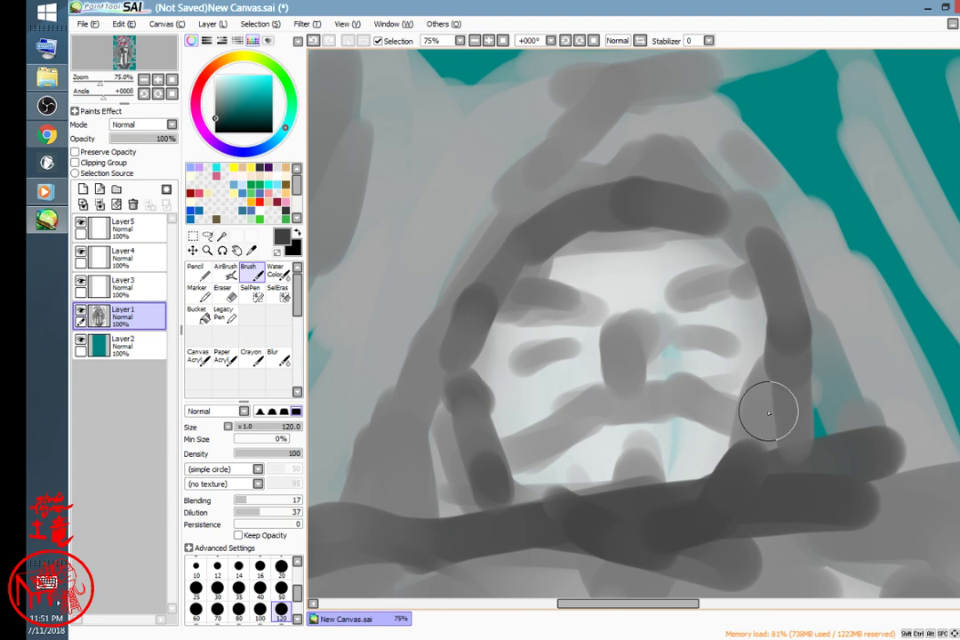
drag(656, 416, 701, 260)
mouse_move(533, 343)
mouse_down()
mouse_move(465, 415)
mouse_move(438, 496)
mouse_move(356, 465)
mouse_move(372, 420)
mouse_move(350, 423)
mouse_move(388, 403)
mouse_move(414, 364)
mouse_move(402, 336)
mouse_move(465, 172)
mouse_move(557, 90)
mouse_up()
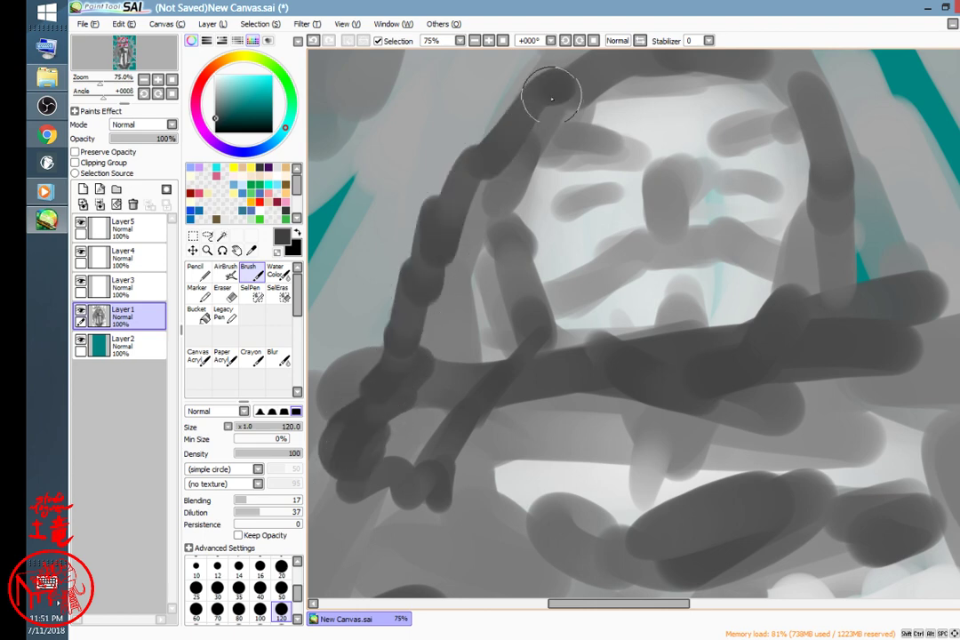
drag(761, 476, 578, 494)
mouse_move(642, 238)
mouse_down()
mouse_move(664, 365)
mouse_move(745, 447)
mouse_move(816, 447)
mouse_move(868, 479)
mouse_move(821, 321)
mouse_move(754, 226)
mouse_move(652, 139)
mouse_move(622, 87)
mouse_up()
mouse_move(677, 381)
mouse_down()
mouse_move(792, 380)
mouse_move(700, 328)
mouse_move(769, 249)
mouse_up()
key(1)
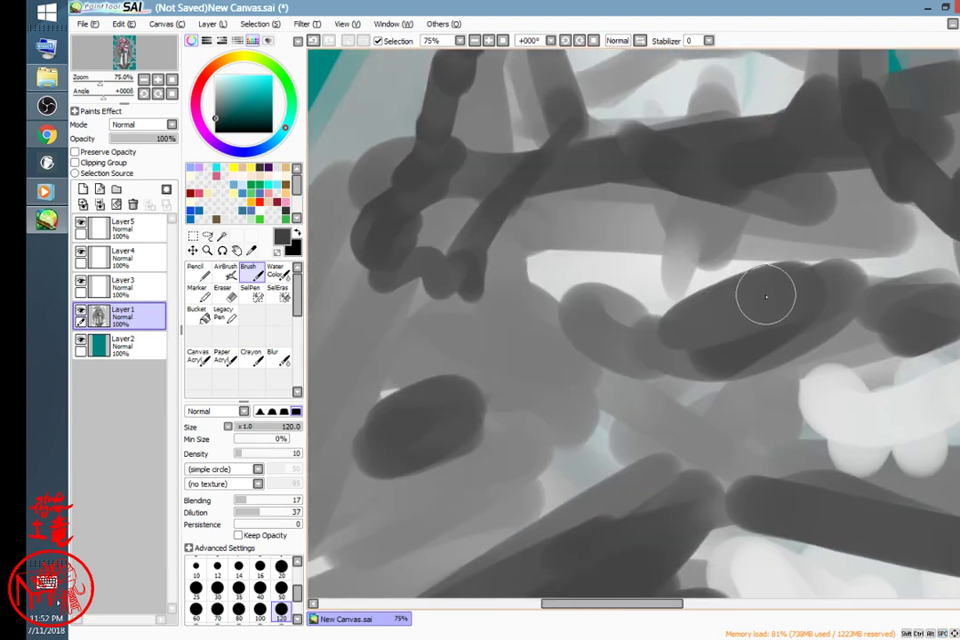
drag(711, 282, 718, 314)
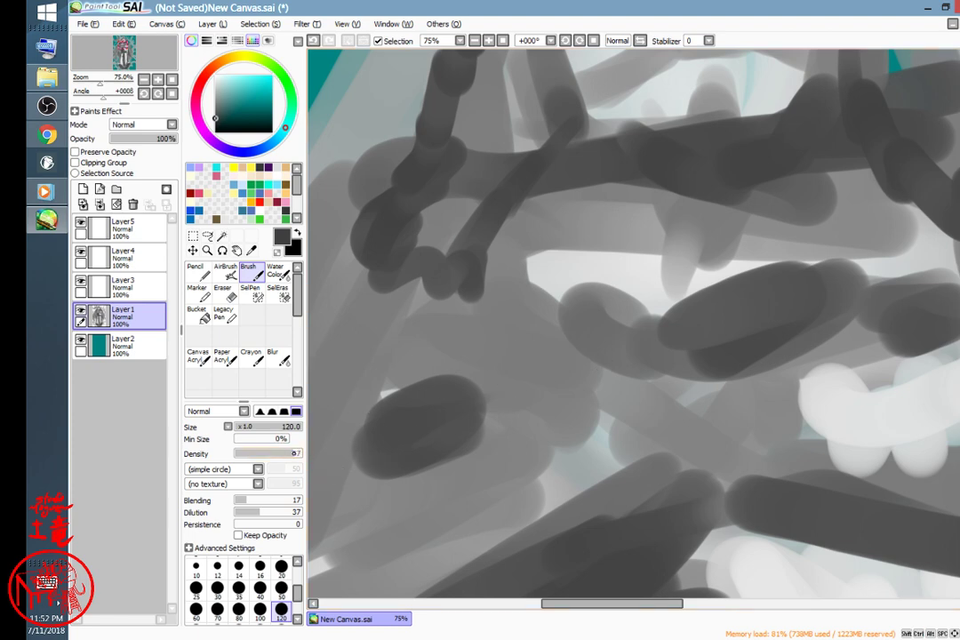
- Choose black as the drawing colour, hide the teal Layer2 and lower Layer1's opacity to 25%
scroll(724, 325, down, 5)
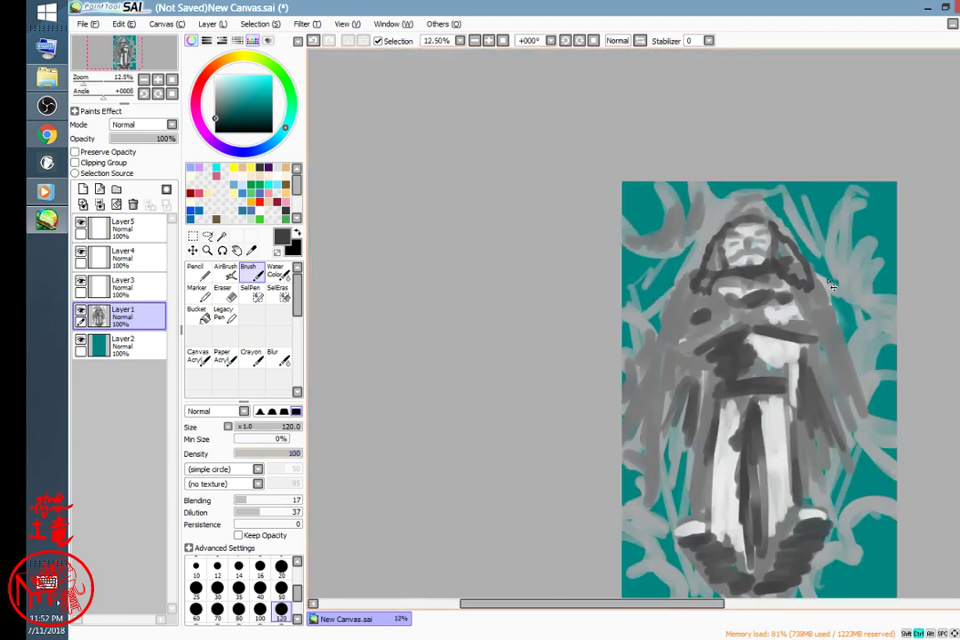
scroll(831, 284, down, 1)
drag(849, 373, 621, 271)
drag(700, 370, 750, 443)
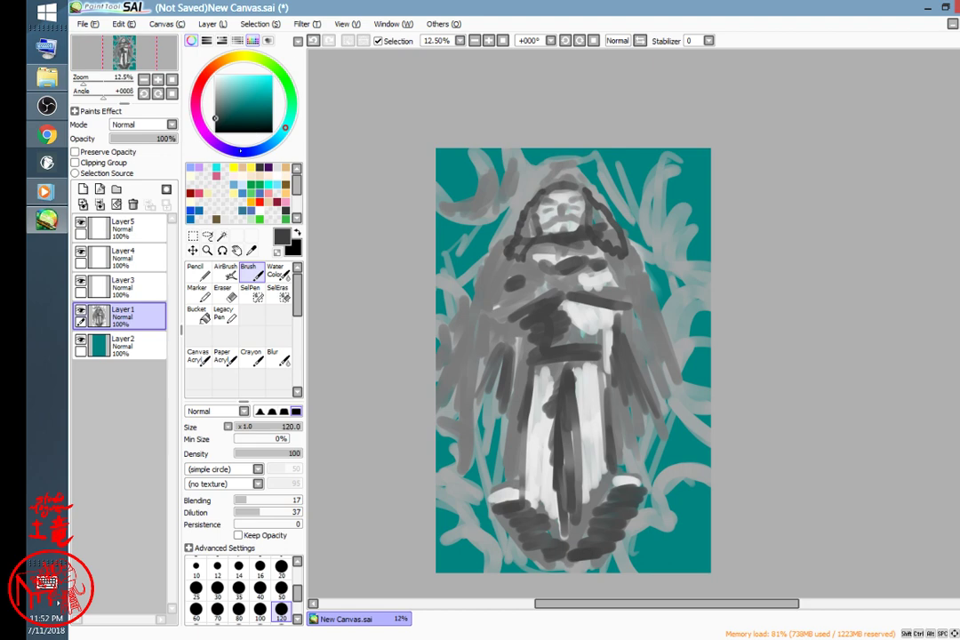
drag(230, 118, 171, 164)
click(122, 139)
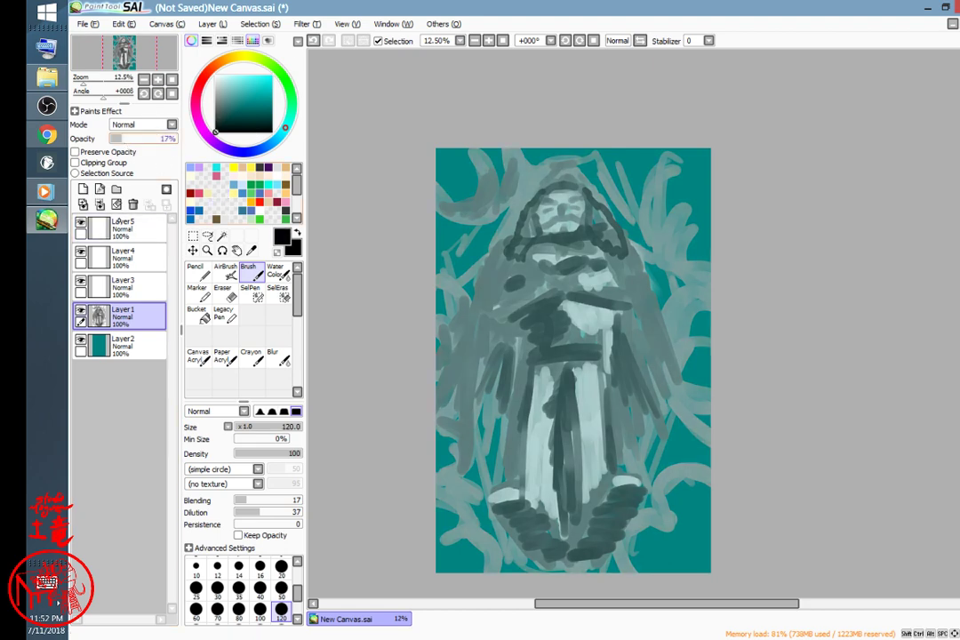
drag(115, 139, 114, 140)
click(80, 340)
click(81, 339)
click(80, 340)
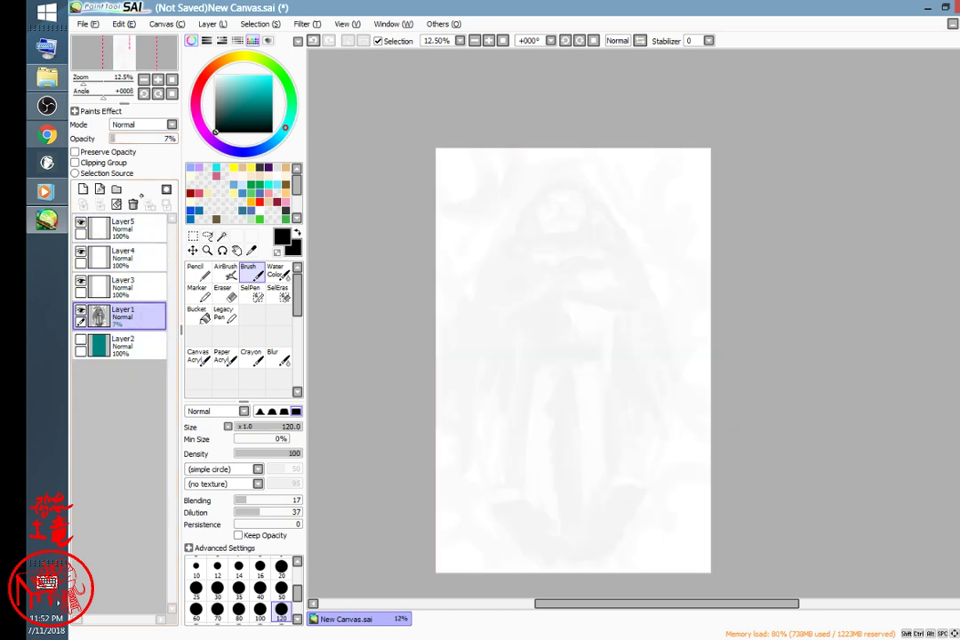
drag(131, 141, 126, 139)
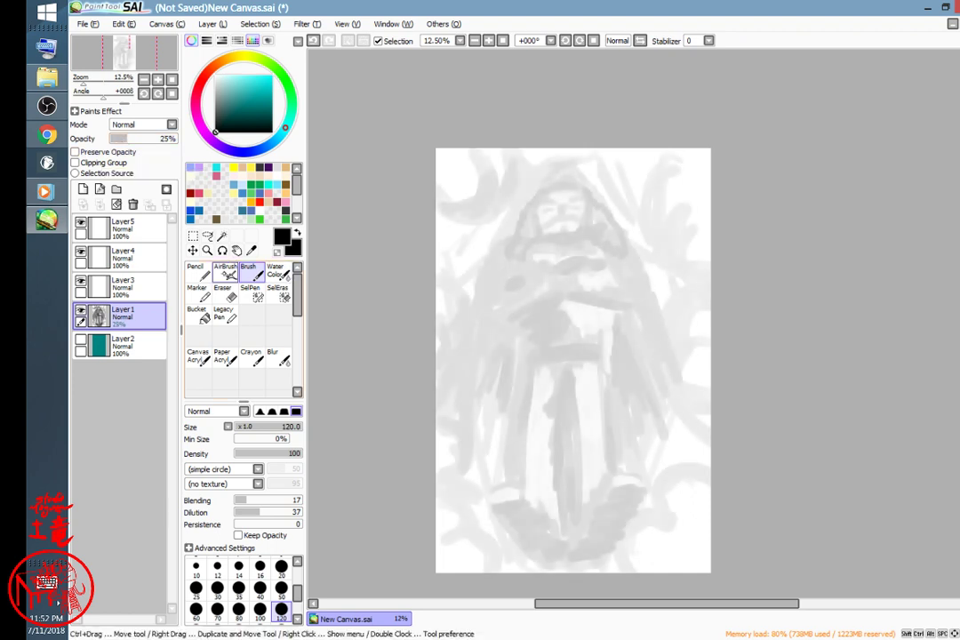
- Sketch a moustache, lips and pointed goatee over the faded face using the Pencil at size 30
click(196, 271)
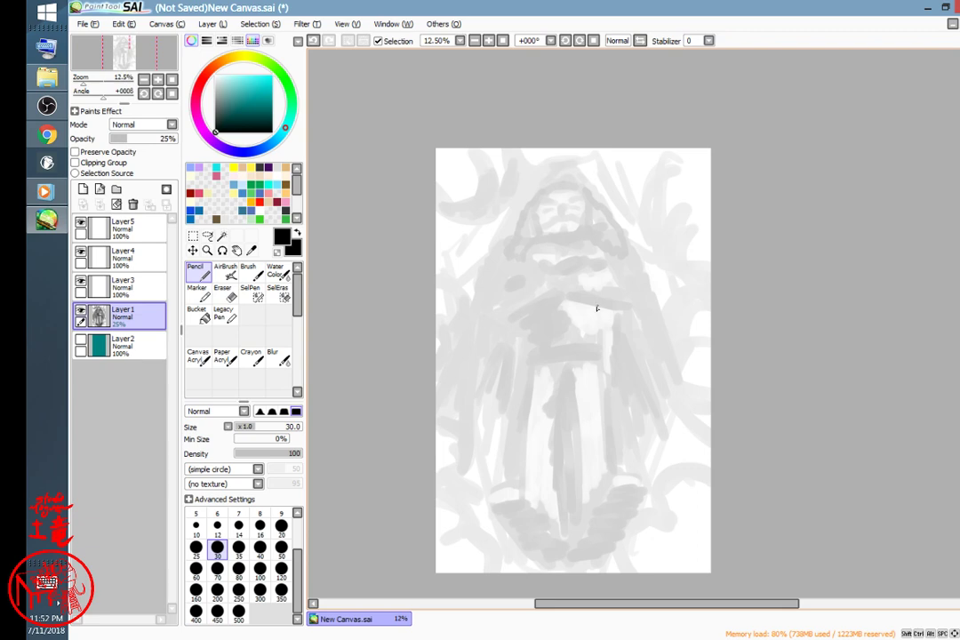
scroll(595, 341, up, 5)
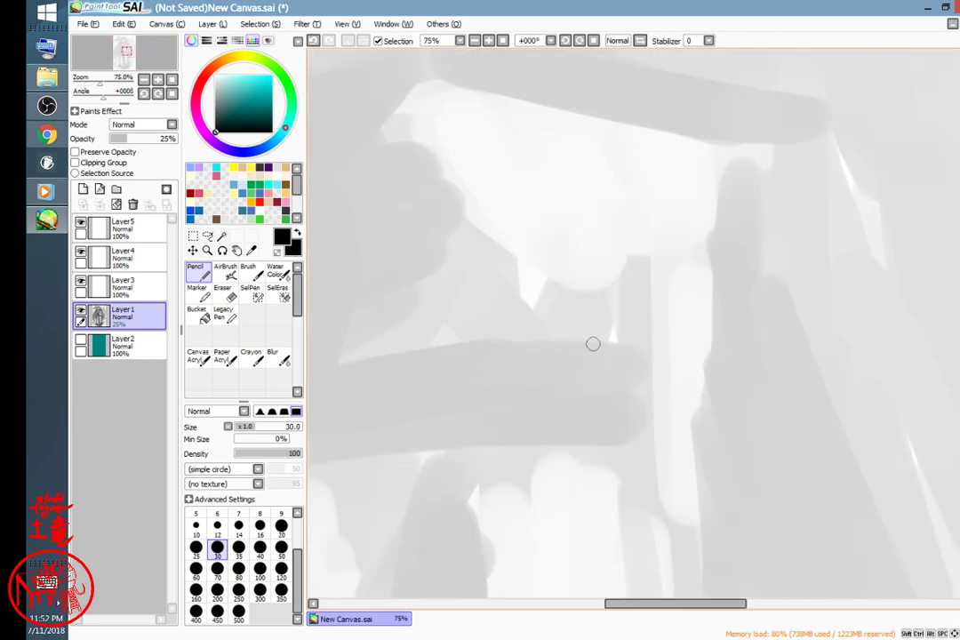
drag(684, 392, 562, 394)
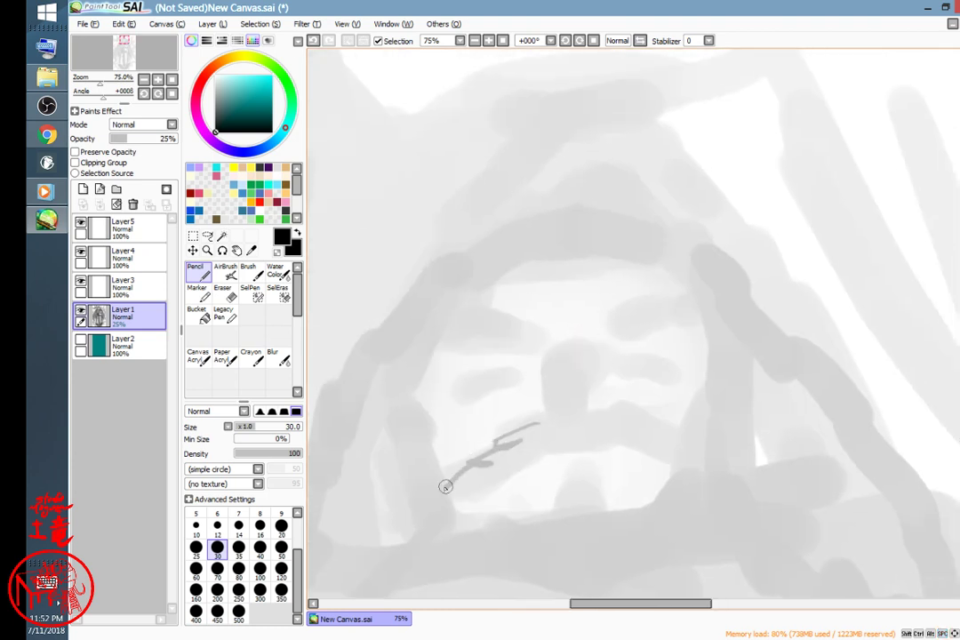
drag(480, 469, 558, 442)
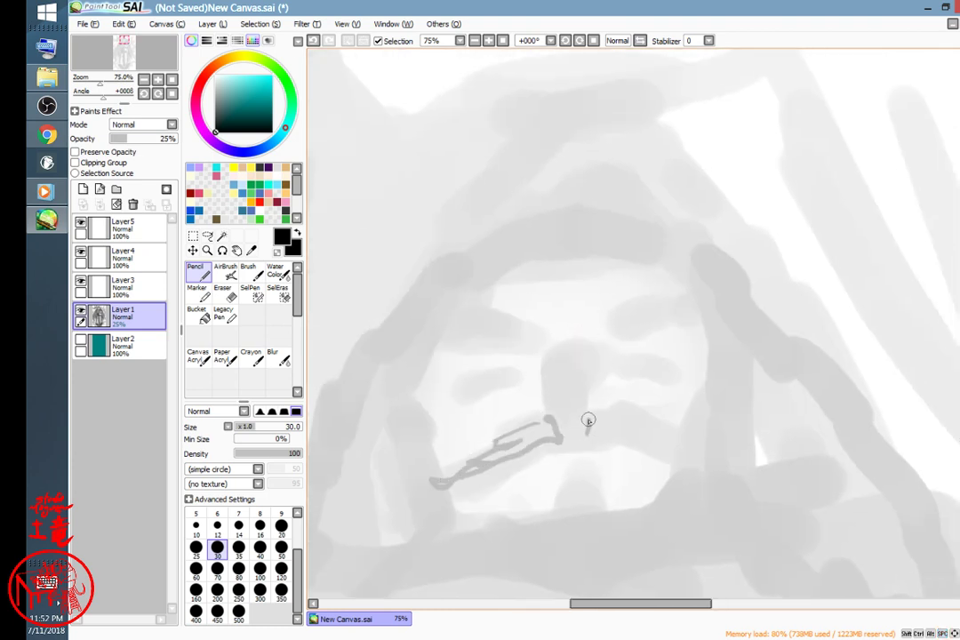
drag(688, 443, 586, 434)
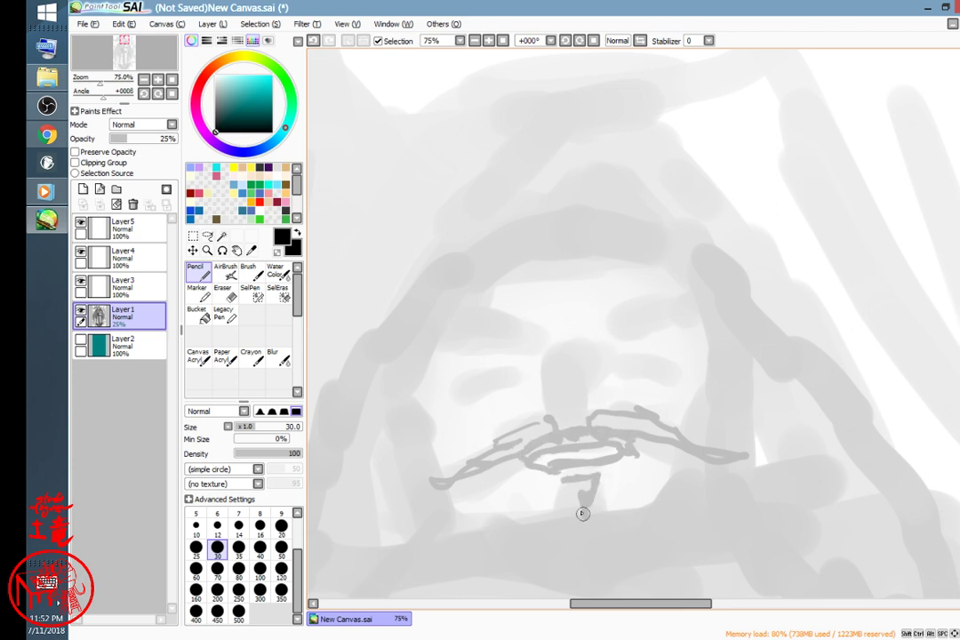
mouse_move(531, 531)
mouse_down()
mouse_move(633, 519)
mouse_move(614, 551)
mouse_move(575, 571)
mouse_move(542, 545)
mouse_move(565, 578)
mouse_move(569, 536)
mouse_up()
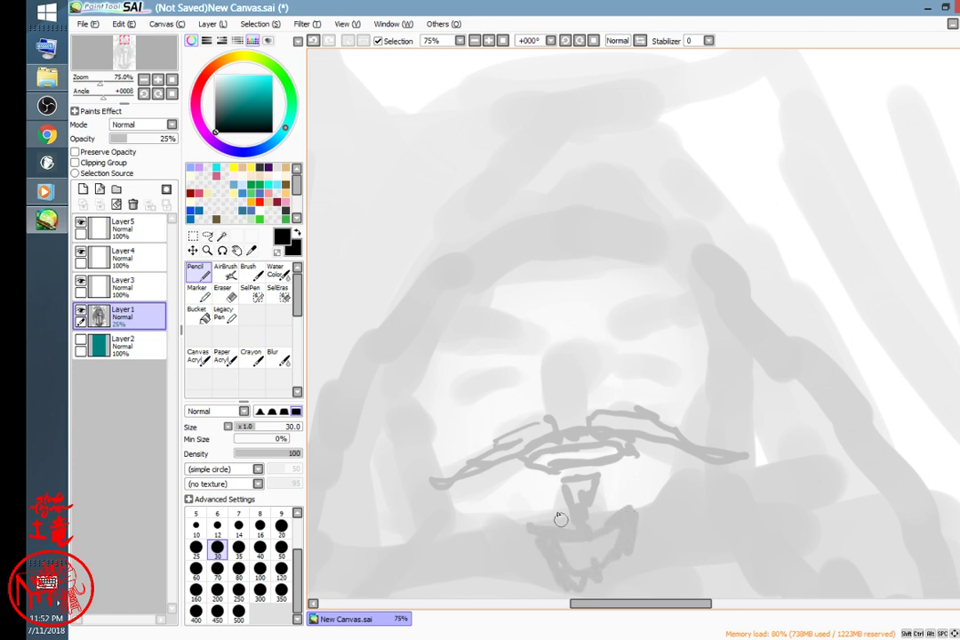
- Sketch the narrowed eye lines and heavy, slanted eyebrows above the moustache
drag(517, 347, 459, 357)
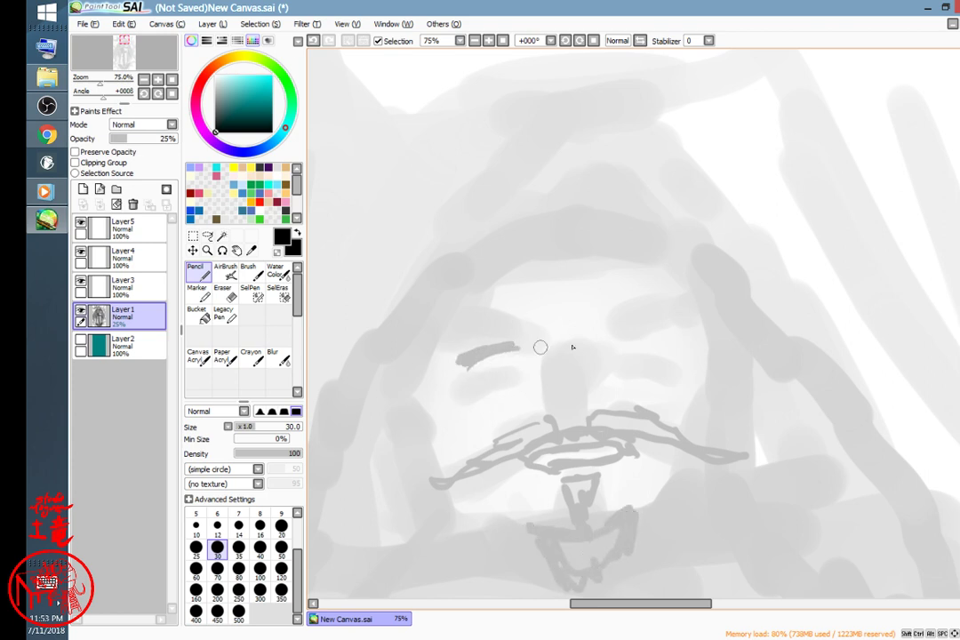
drag(633, 335, 642, 334)
drag(457, 330, 542, 333)
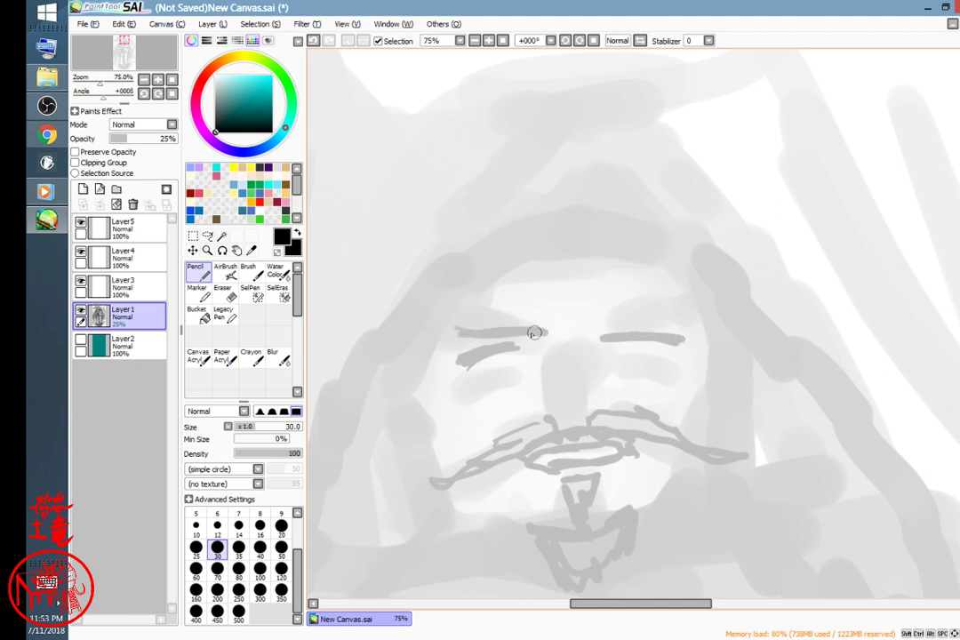
drag(419, 323, 505, 326)
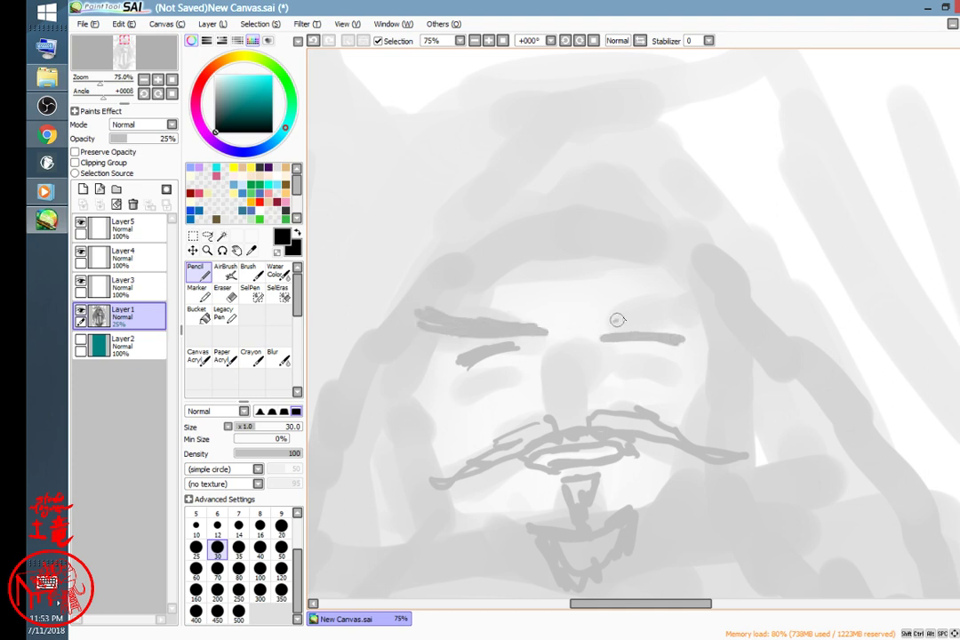
drag(665, 287, 615, 323)
drag(729, 293, 673, 304)
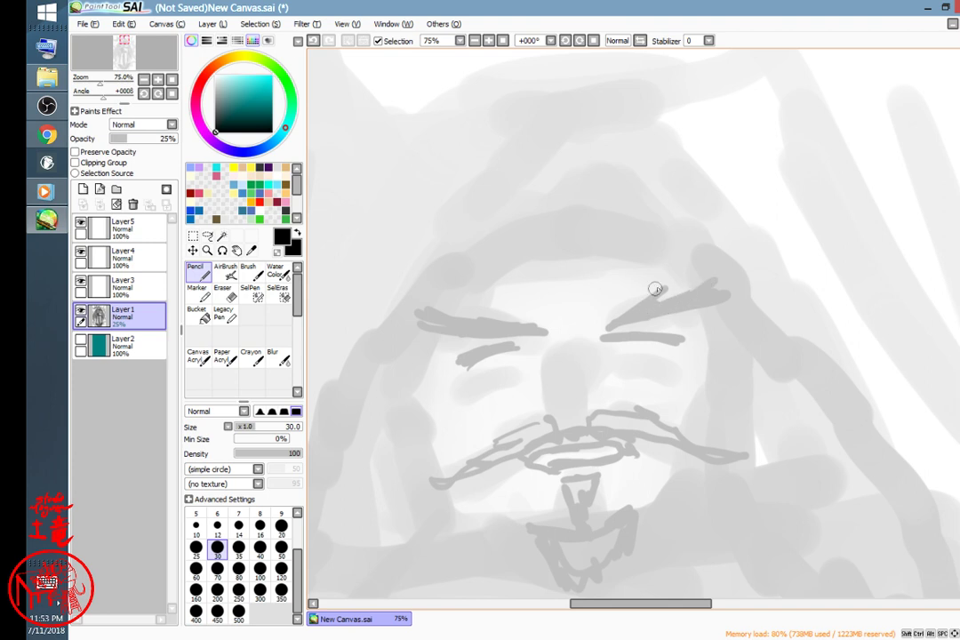
- Draw a headpiece on the forehead with a triangular peak, an oval emblem and a wide band
mouse_move(569, 162)
mouse_down()
mouse_move(455, 291)
mouse_move(636, 257)
mouse_move(633, 238)
mouse_move(699, 268)
mouse_move(446, 286)
mouse_move(576, 166)
mouse_move(442, 277)
mouse_up()
mouse_move(581, 207)
mouse_down()
mouse_move(542, 220)
mouse_move(606, 218)
mouse_up()
drag(439, 285, 535, 194)
drag(583, 277, 469, 305)
mouse_move(469, 305)
mouse_down()
mouse_move(579, 276)
mouse_move(691, 284)
mouse_up()
drag(691, 284, 606, 274)
mouse_move(439, 283)
mouse_down()
mouse_move(410, 279)
mouse_move(392, 317)
mouse_move(742, 283)
mouse_move(714, 231)
mouse_up()
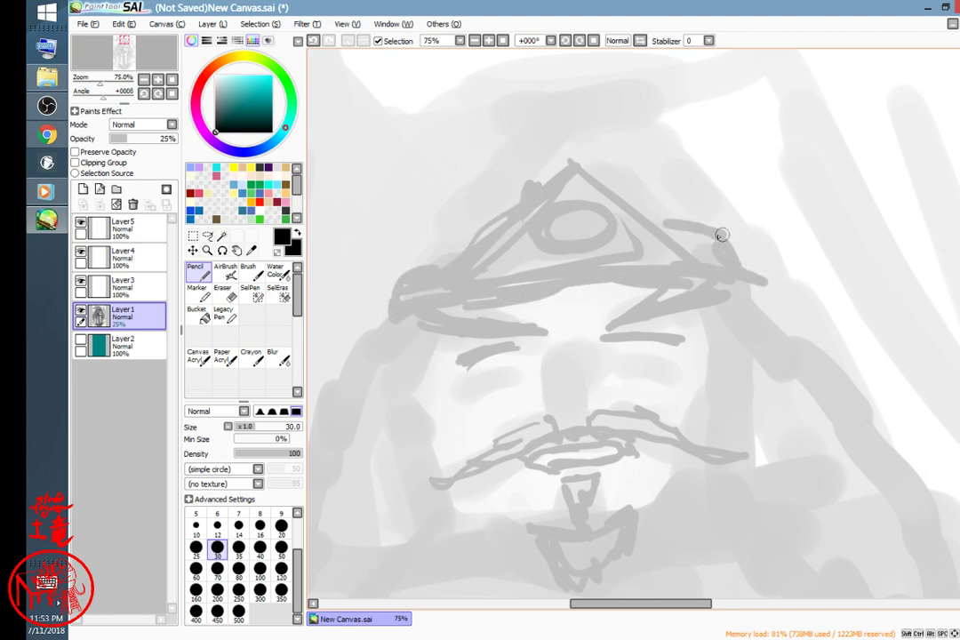
- Outline the sides of the face and the long strands hanging from the headband to the shoulders
drag(741, 422, 794, 298)
mouse_move(503, 188)
mouse_down()
mouse_move(455, 285)
mouse_move(482, 383)
mouse_move(420, 446)
mouse_move(363, 443)
mouse_up()
mouse_move(756, 189)
mouse_down()
mouse_move(789, 252)
mouse_move(780, 340)
mouse_up()
mouse_move(796, 256)
mouse_down()
mouse_move(793, 335)
mouse_move(862, 375)
mouse_up()
mouse_move(805, 329)
mouse_down()
mouse_move(790, 154)
mouse_move(825, 271)
mouse_up()
mouse_move(805, 208)
mouse_down()
mouse_move(934, 465)
mouse_move(921, 433)
mouse_move(724, 415)
mouse_up()
mouse_move(489, 334)
mouse_down()
mouse_move(546, 411)
mouse_move(471, 336)
mouse_up()
drag(471, 336, 576, 414)
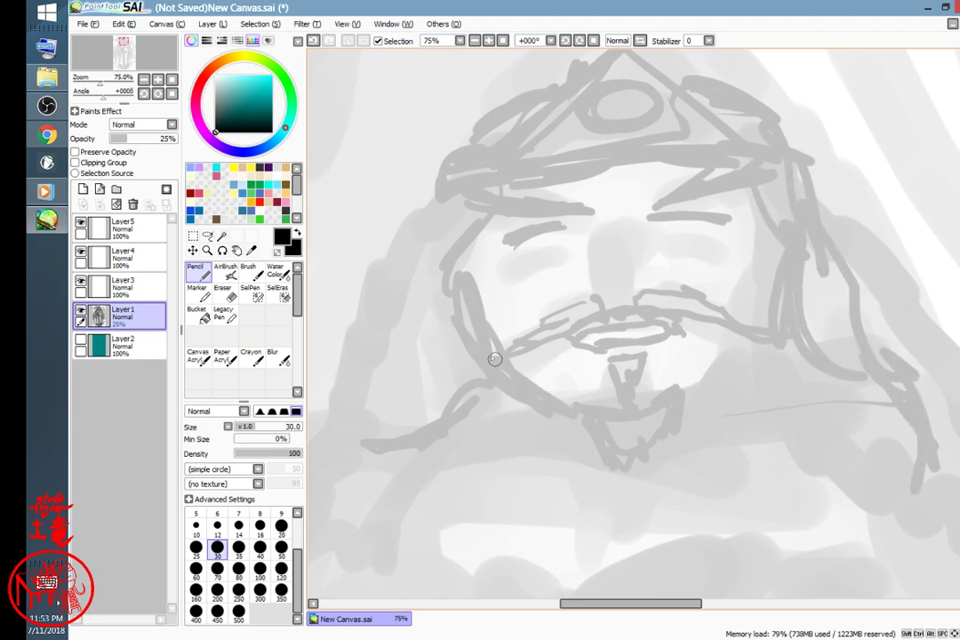
- Close the jawline around the chin and add the eye details, nose and cheek shadows
drag(687, 399, 746, 327)
mouse_move(549, 239)
mouse_down()
mouse_move(527, 242)
mouse_move(488, 285)
mouse_up()
drag(445, 343, 558, 408)
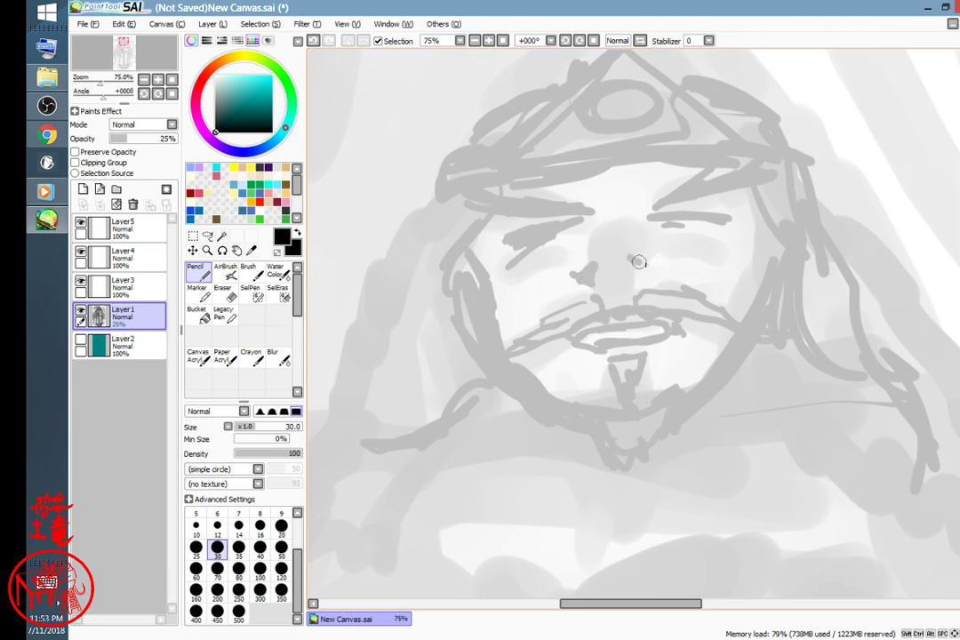
drag(634, 267, 655, 263)
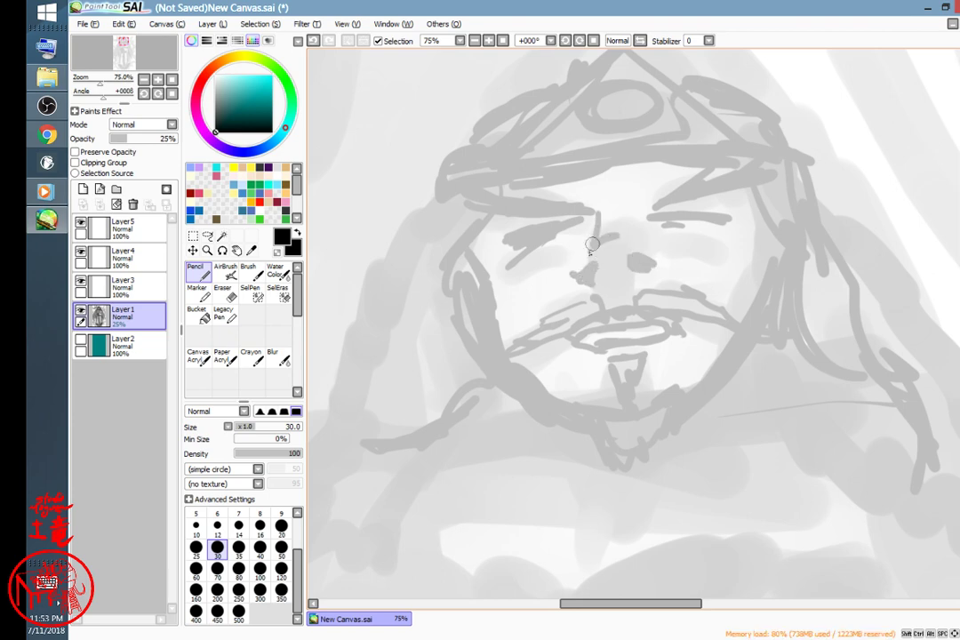
drag(625, 209, 647, 247)
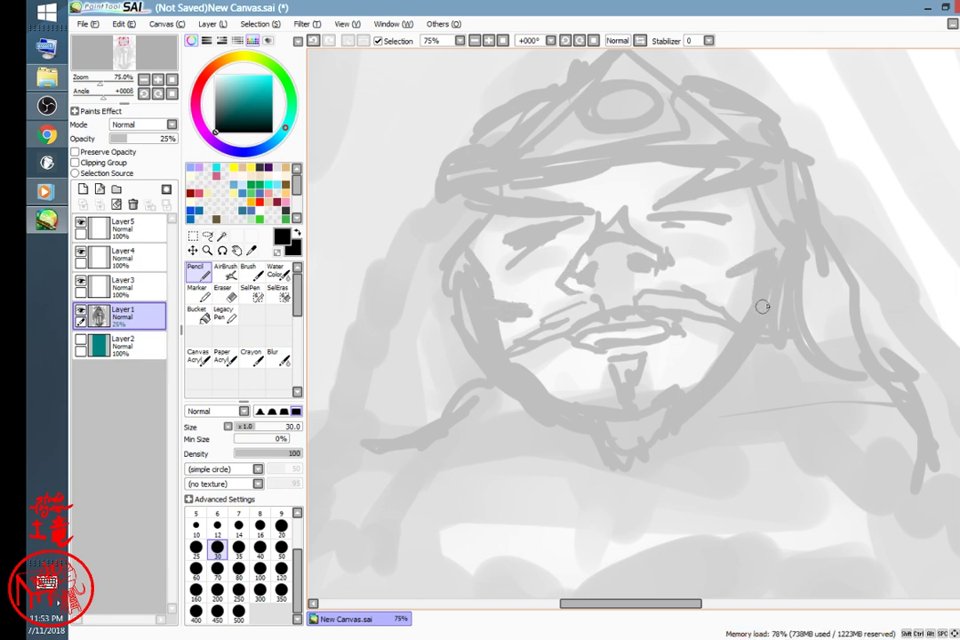
drag(445, 257, 466, 346)
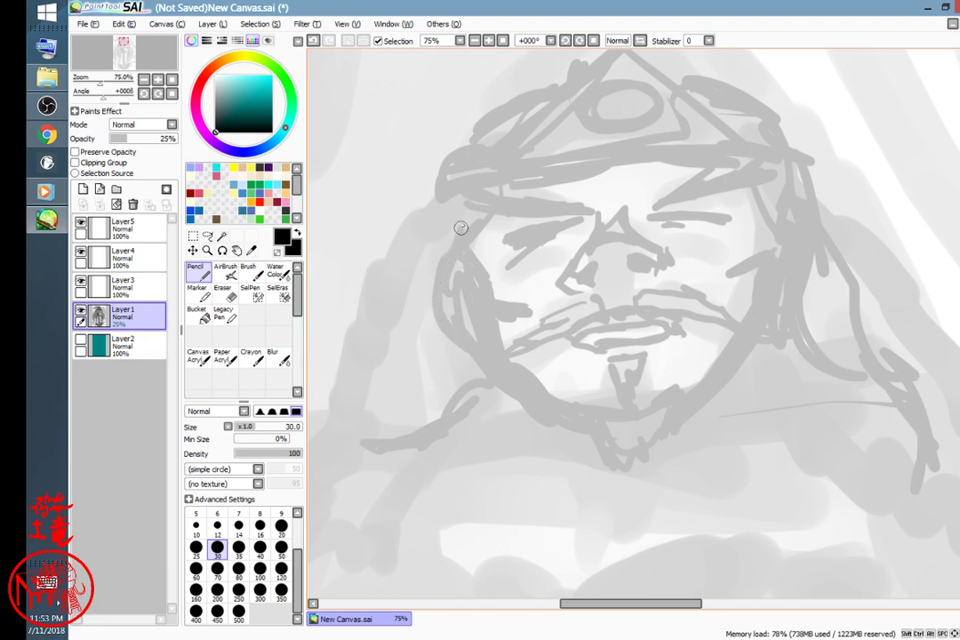
- Draw the hanging strand on the viewer's left of the face and sketch the thick folded collar below the chin
drag(460, 210, 436, 247)
mouse_move(429, 195)
mouse_down()
mouse_move(409, 292)
mouse_move(331, 456)
mouse_up()
key(space)
mouse_move(807, 417)
mouse_down()
mouse_move(838, 267)
mouse_move(831, 258)
mouse_up()
mouse_move(621, 269)
mouse_down()
mouse_move(574, 323)
mouse_move(702, 251)
mouse_move(605, 349)
mouse_move(758, 353)
mouse_move(782, 296)
mouse_move(808, 325)
mouse_move(734, 251)
mouse_up()
mouse_move(538, 301)
mouse_down()
mouse_move(523, 296)
mouse_move(686, 281)
mouse_up()
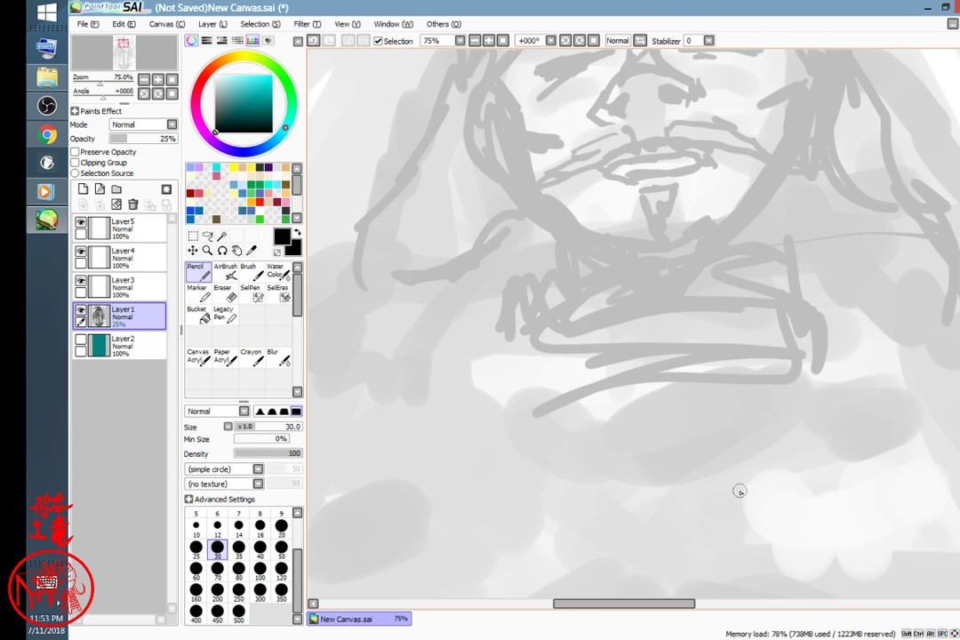
- Sketch the outlines of the crossed arms and sleeves below the collar, hatching the hand over the far arm
scroll(730, 489, down, 3)
scroll(730, 489, up, 2)
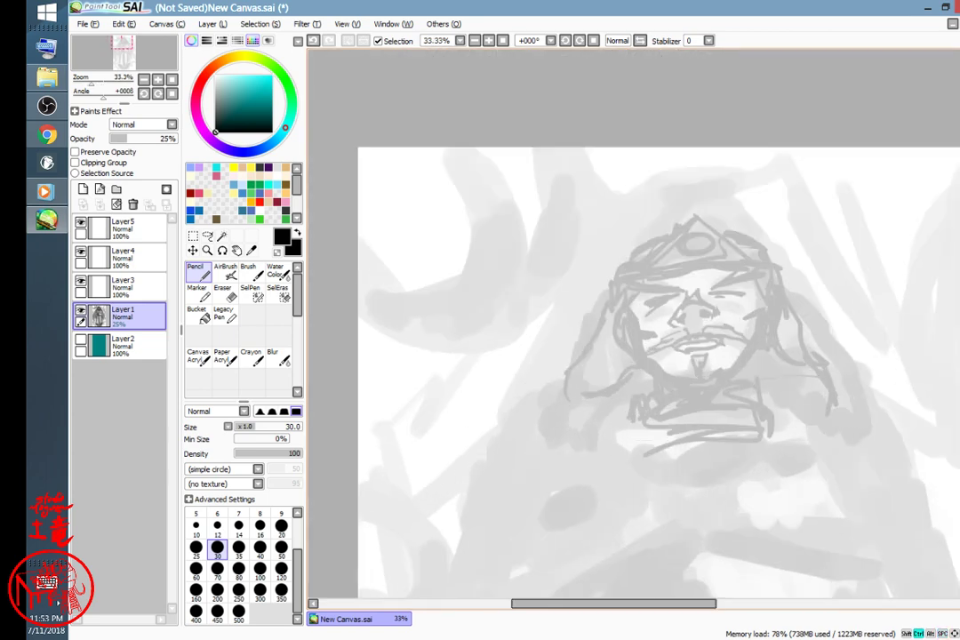
mouse_move(775, 405)
mouse_down()
mouse_move(806, 353)
mouse_move(822, 264)
mouse_up()
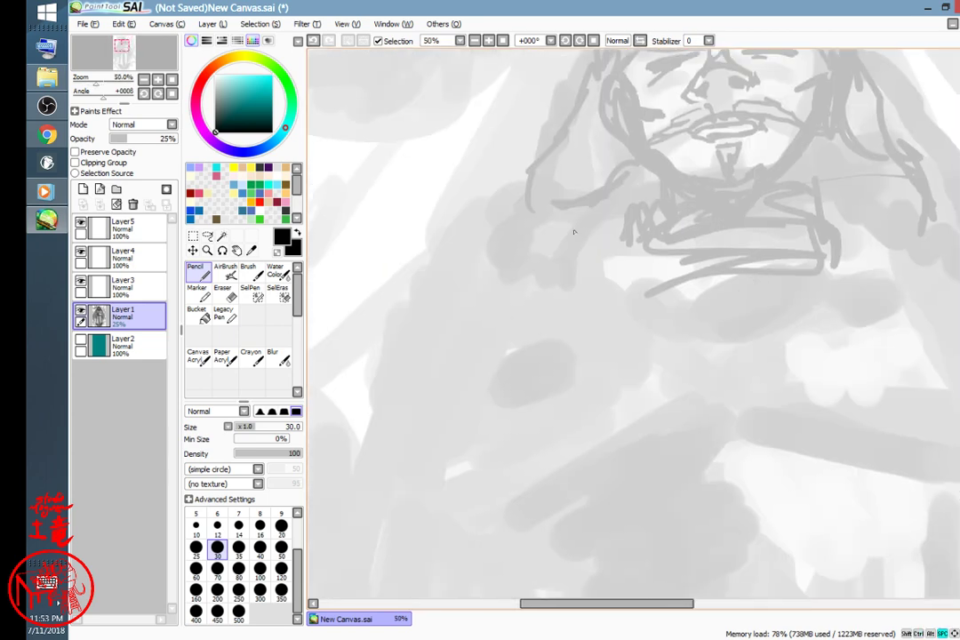
mouse_move(613, 233)
mouse_down()
mouse_move(573, 332)
mouse_move(506, 396)
mouse_move(673, 285)
mouse_up()
mouse_move(674, 364)
mouse_down()
mouse_move(552, 467)
mouse_move(434, 518)
mouse_move(482, 407)
mouse_move(827, 332)
mouse_up()
drag(764, 350, 719, 334)
mouse_move(770, 340)
mouse_down()
mouse_move(773, 261)
mouse_move(917, 308)
mouse_up()
drag(840, 274, 919, 341)
mouse_move(823, 333)
mouse_down()
mouse_move(872, 344)
mouse_move(919, 298)
mouse_move(838, 316)
mouse_up()
drag(825, 418, 650, 423)
mouse_move(531, 356)
mouse_down()
mouse_move(839, 457)
mouse_move(911, 440)
mouse_move(890, 315)
mouse_move(920, 402)
mouse_up()
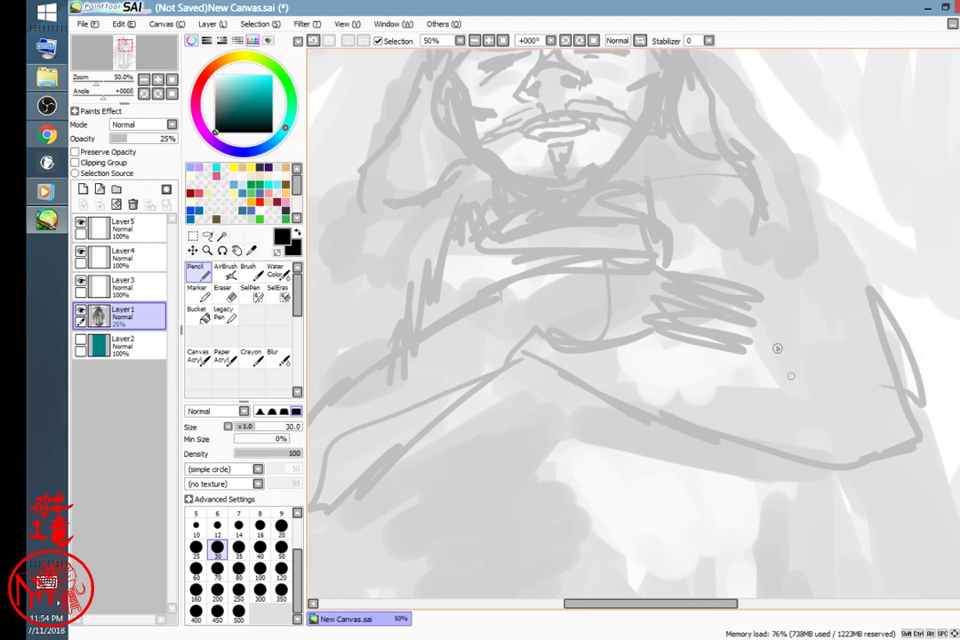
- Scribble shading over the hands at both ends of the crossed arms
drag(804, 336, 727, 331)
mouse_move(511, 251)
mouse_down()
mouse_move(444, 257)
mouse_move(343, 285)
mouse_move(430, 310)
mouse_up()
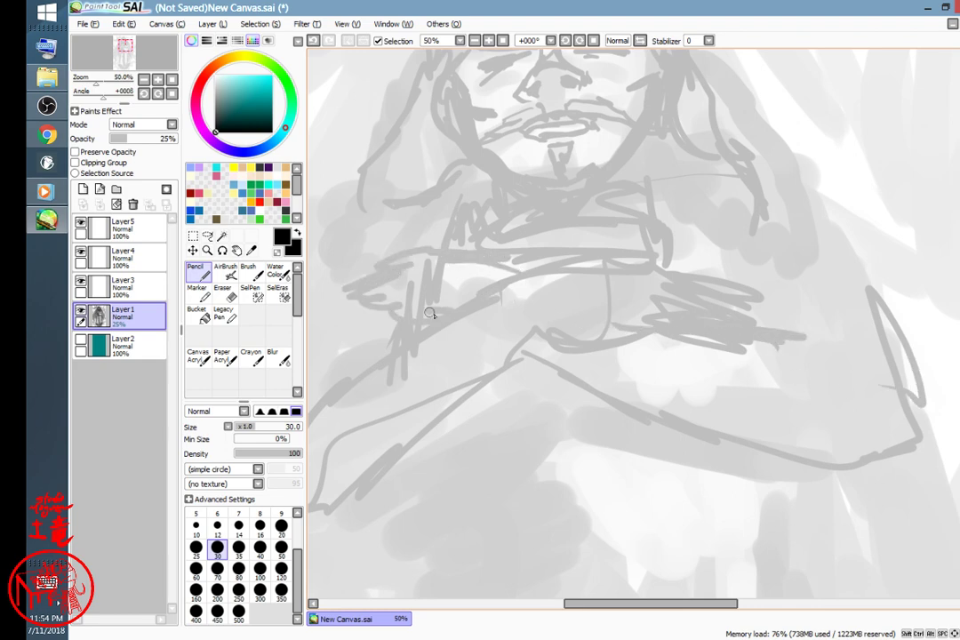
drag(325, 290, 387, 320)
- Outline the sloping shoulders and outer cloak edges on both sides of the crossed arms
drag(670, 449, 732, 427)
mouse_move(569, 266)
mouse_down()
mouse_move(555, 238)
mouse_move(445, 421)
mouse_move(405, 430)
mouse_move(388, 419)
mouse_move(337, 436)
mouse_move(354, 419)
mouse_move(362, 336)
mouse_move(409, 213)
mouse_move(461, 149)
mouse_move(452, 146)
mouse_move(411, 186)
mouse_move(385, 233)
mouse_move(357, 347)
mouse_up()
drag(734, 435, 482, 501)
mouse_move(695, 157)
mouse_down()
mouse_move(790, 230)
mouse_move(850, 440)
mouse_up()
drag(782, 306, 852, 498)
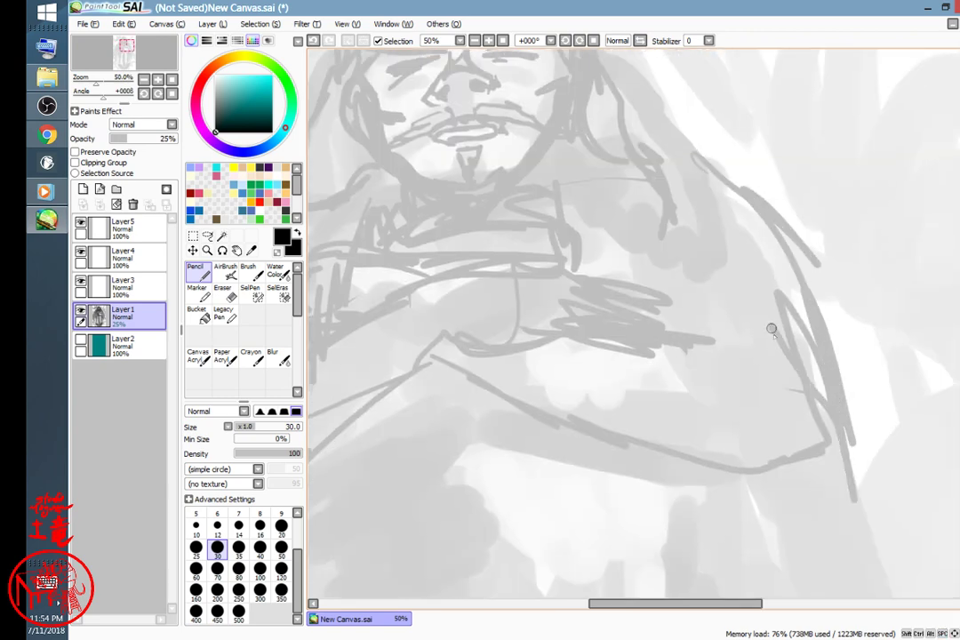
mouse_move(633, 234)
mouse_down()
mouse_move(668, 234)
mouse_move(653, 249)
mouse_move(682, 284)
mouse_move(770, 463)
mouse_move(800, 473)
mouse_move(835, 408)
mouse_move(864, 544)
mouse_up()
- Hatch the shadow on the torso directly beneath the crossed forearms
mouse_move(633, 459)
mouse_down()
mouse_move(703, 387)
mouse_move(770, 342)
mouse_up()
drag(664, 377, 681, 355)
mouse_move(604, 235)
mouse_down()
mouse_move(616, 264)
mouse_move(593, 303)
mouse_move(555, 319)
mouse_move(606, 298)
mouse_move(567, 306)
mouse_move(575, 342)
mouse_move(486, 387)
mouse_move(682, 364)
mouse_move(644, 384)
mouse_move(495, 380)
mouse_move(467, 339)
mouse_move(439, 321)
mouse_move(469, 351)
mouse_move(671, 375)
mouse_move(754, 311)
mouse_move(761, 375)
mouse_move(692, 358)
mouse_move(549, 378)
mouse_move(714, 379)
mouse_move(652, 383)
mouse_up()
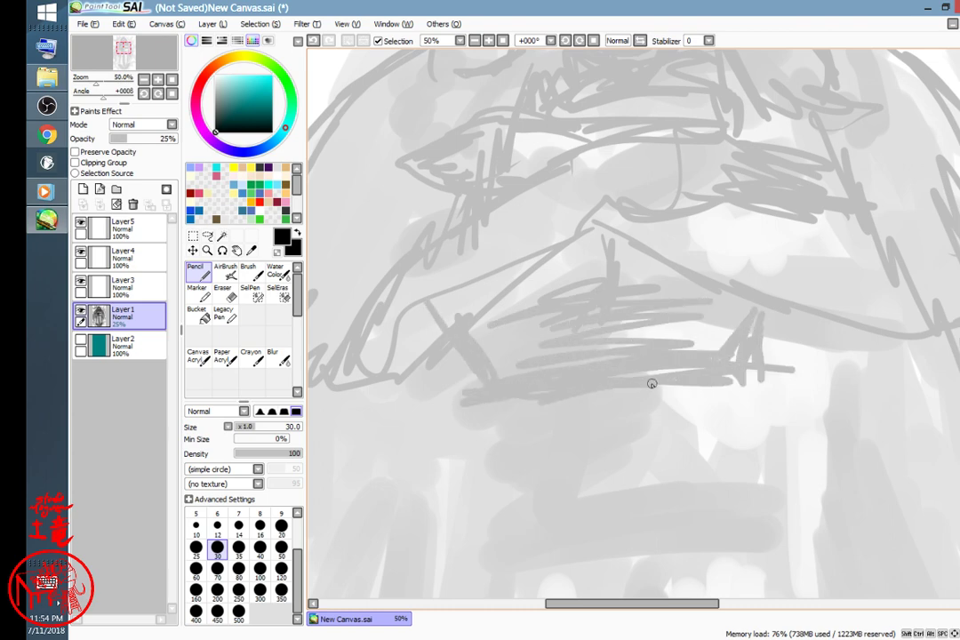
- Draw a coffin outline around the figure with angled upper edges, long tapering sides and a foot edge
scroll(680, 377, down, 4)
scroll(679, 376, up, 1)
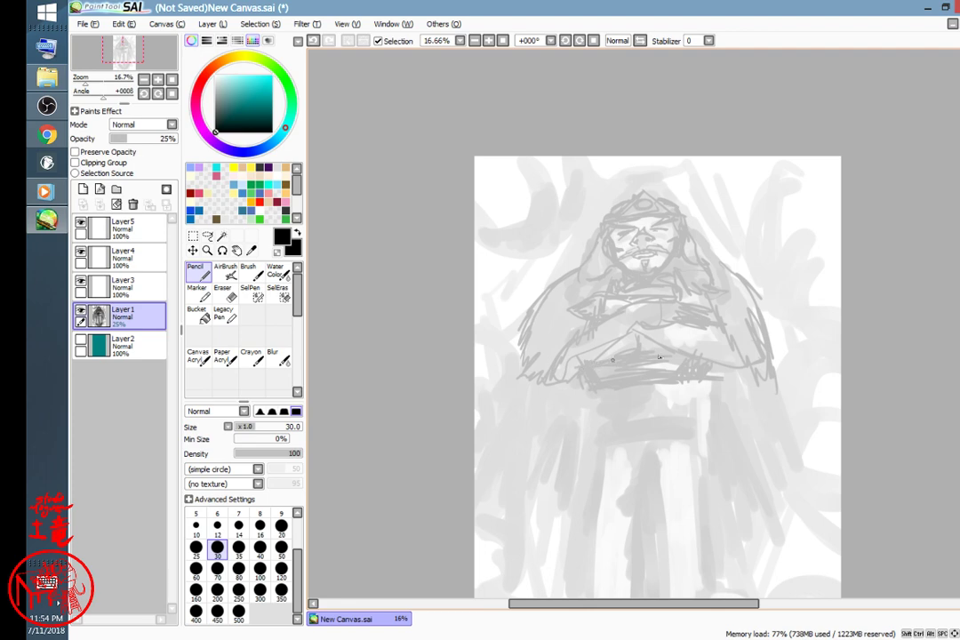
mouse_move(734, 443)
mouse_down()
mouse_move(750, 338)
mouse_move(736, 333)
mouse_up()
mouse_move(559, 82)
mouse_down()
mouse_move(510, 145)
mouse_move(537, 90)
mouse_move(568, 62)
mouse_move(494, 102)
mouse_move(454, 170)
mouse_move(460, 186)
mouse_move(468, 177)
mouse_move(479, 212)
mouse_move(462, 167)
mouse_move(501, 354)
mouse_move(489, 352)
mouse_move(507, 451)
mouse_move(474, 253)
mouse_move(525, 471)
mouse_up()
mouse_move(677, 112)
mouse_down()
mouse_move(694, 64)
mouse_move(747, 160)
mouse_move(698, 60)
mouse_move(758, 169)
mouse_move(684, 502)
mouse_up()
mouse_move(762, 178)
mouse_down()
mouse_move(701, 509)
mouse_move(538, 512)
mouse_up()
mouse_move(697, 504)
mouse_down()
mouse_move(548, 512)
mouse_move(549, 568)
mouse_up()
drag(693, 510, 675, 570)
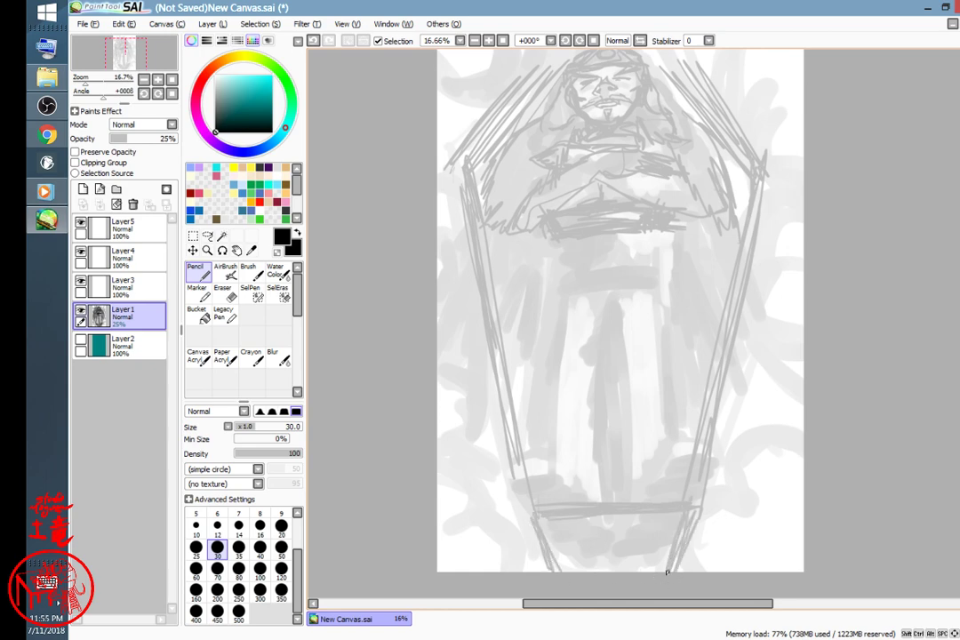
- Hatch the coffin's foot panel and reinforce its tapering sides with extra lines
mouse_move(630, 529)
mouse_down()
mouse_move(567, 549)
mouse_move(585, 553)
mouse_move(580, 560)
mouse_move(668, 563)
mouse_up()
mouse_move(490, 453)
mouse_down()
mouse_move(488, 413)
mouse_move(538, 549)
mouse_up()
drag(463, 260, 537, 561)
drag(717, 387, 706, 450)
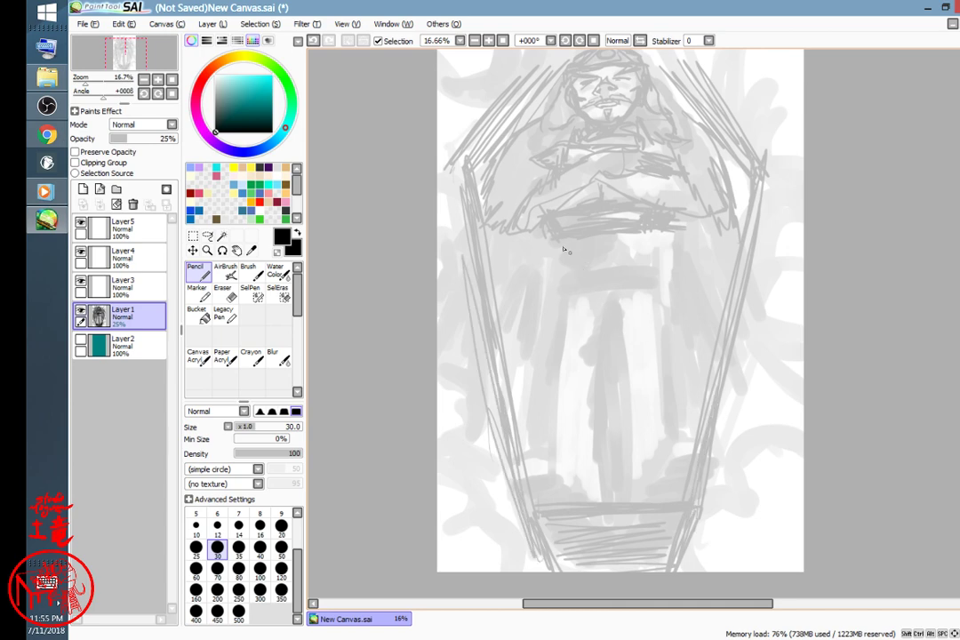
- Sketch the outer edges of the legs, the centre folds and the two feet resting on the foot panel
drag(663, 229, 661, 288)
drag(554, 270, 535, 405)
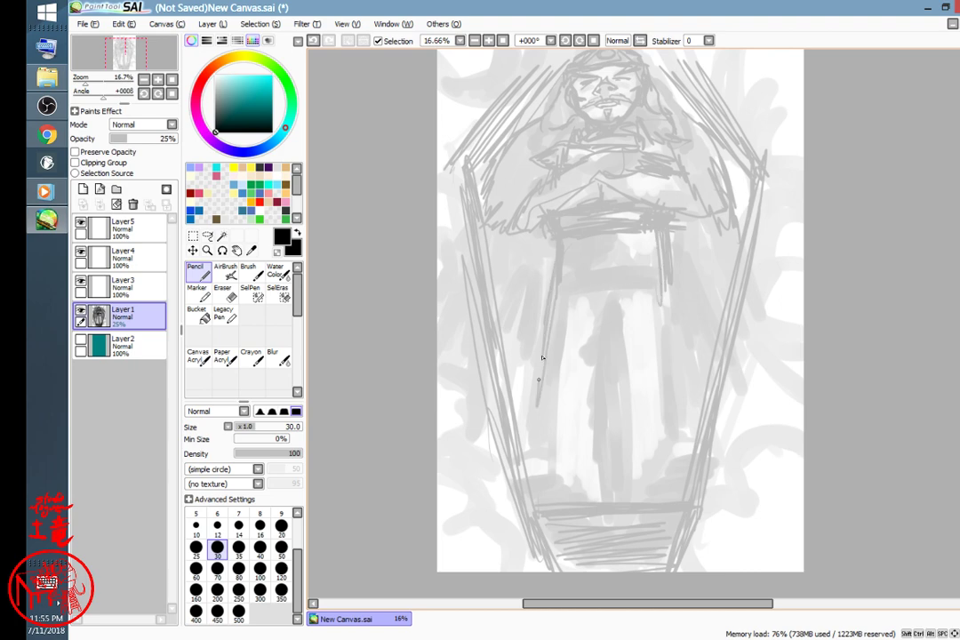
drag(551, 307, 521, 445)
mouse_move(595, 306)
mouse_down()
mouse_move(588, 485)
mouse_move(596, 312)
mouse_move(588, 475)
mouse_up()
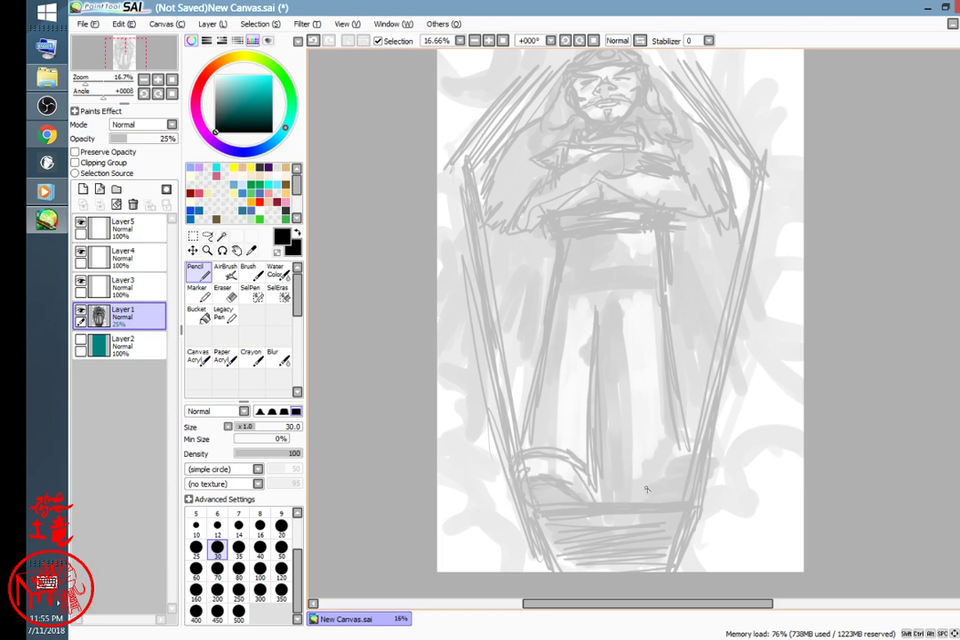
drag(640, 469, 669, 436)
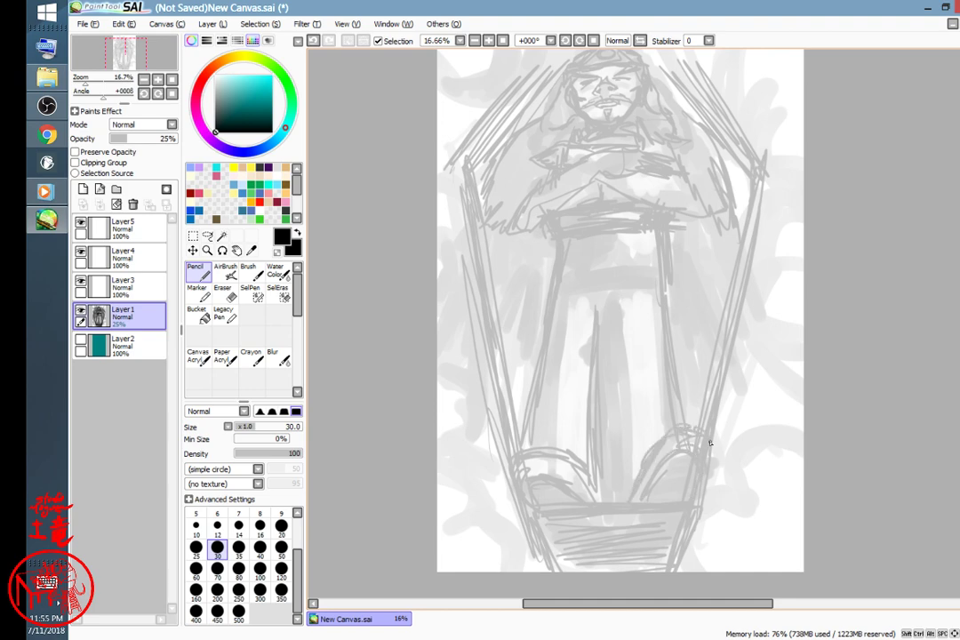
mouse_move(634, 350)
mouse_down()
mouse_move(620, 380)
mouse_move(626, 493)
mouse_move(617, 507)
mouse_move(604, 345)
mouse_move(613, 329)
mouse_move(613, 439)
mouse_move(627, 506)
mouse_up()
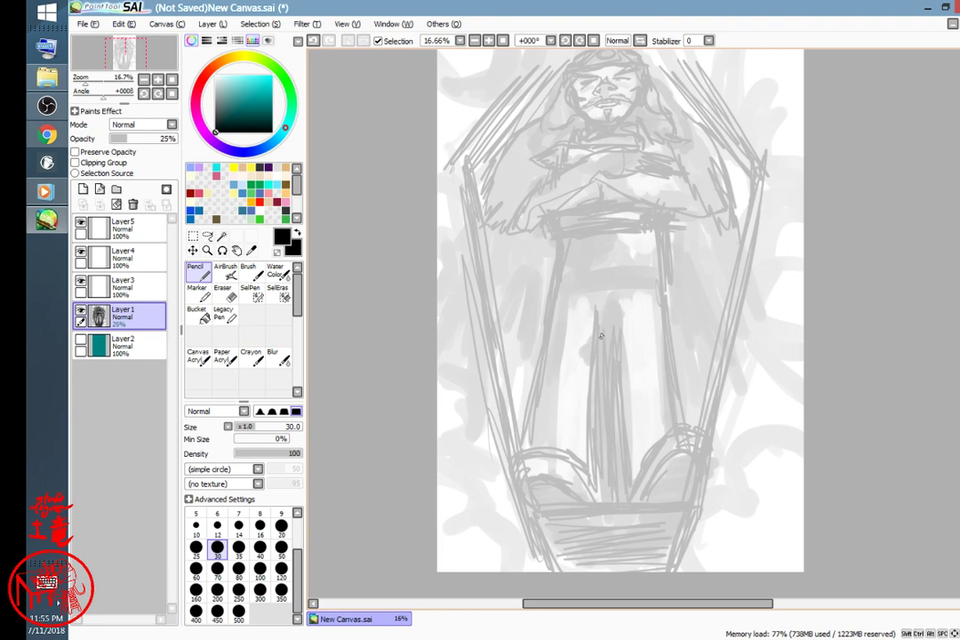
- Hatch the waist belt and the cloak folds hanging on both sides of the legs
mouse_move(571, 243)
mouse_down()
mouse_move(655, 235)
mouse_move(636, 257)
mouse_up()
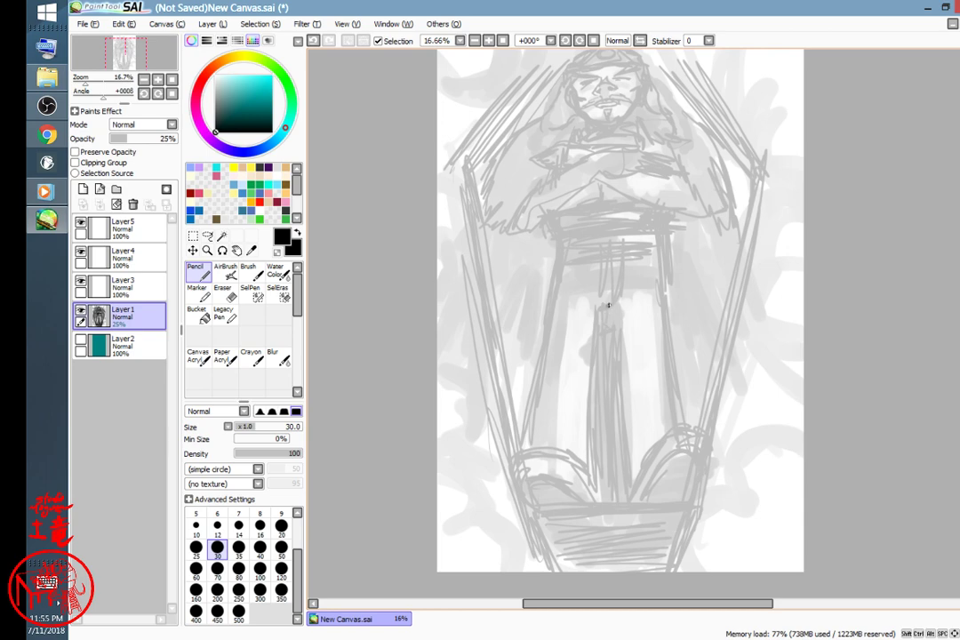
drag(642, 324, 731, 371)
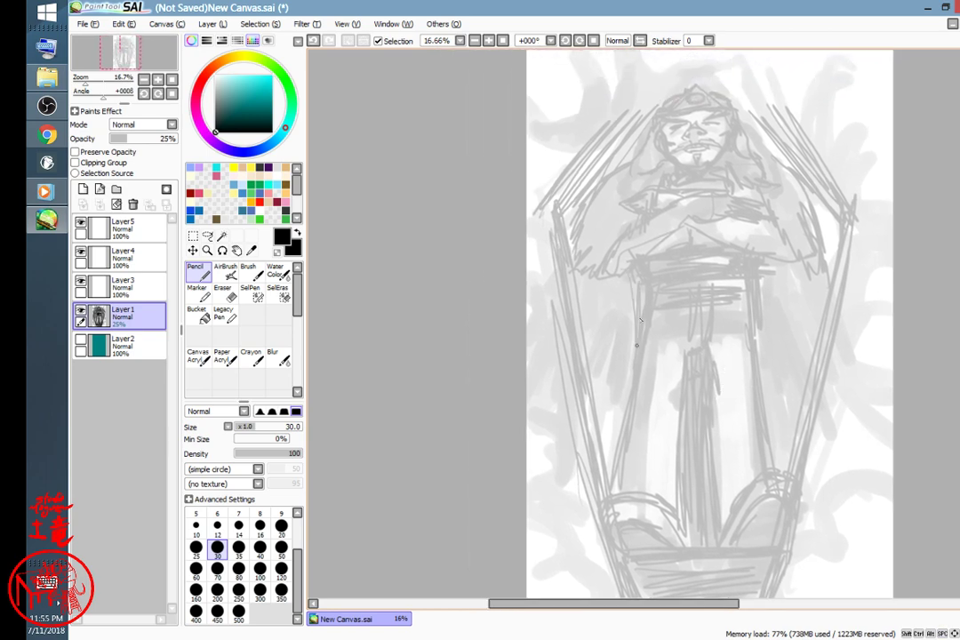
mouse_move(590, 253)
mouse_down()
mouse_move(600, 307)
mouse_move(617, 297)
mouse_move(627, 333)
mouse_up()
mouse_move(761, 330)
mouse_down()
mouse_move(789, 271)
mouse_move(817, 297)
mouse_up()
mouse_move(784, 373)
mouse_down()
mouse_move(787, 315)
mouse_move(760, 335)
mouse_up()
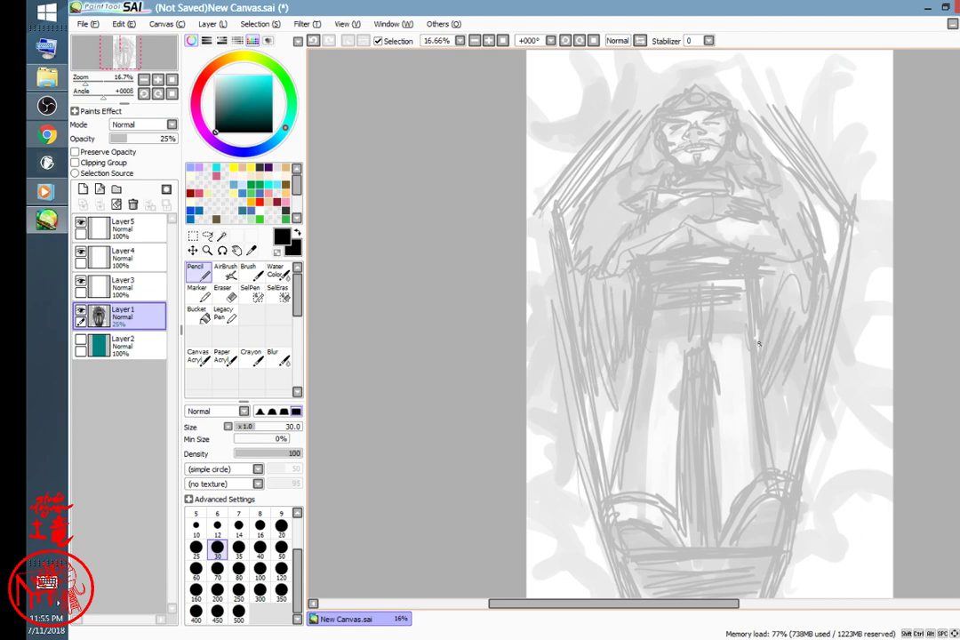
- Draw the coffin's top edge above the headpiece with vertical lines running down from its corners
mouse_move(785, 391)
mouse_down()
mouse_move(784, 403)
mouse_move(662, 315)
mouse_up()
drag(553, 166, 667, 161)
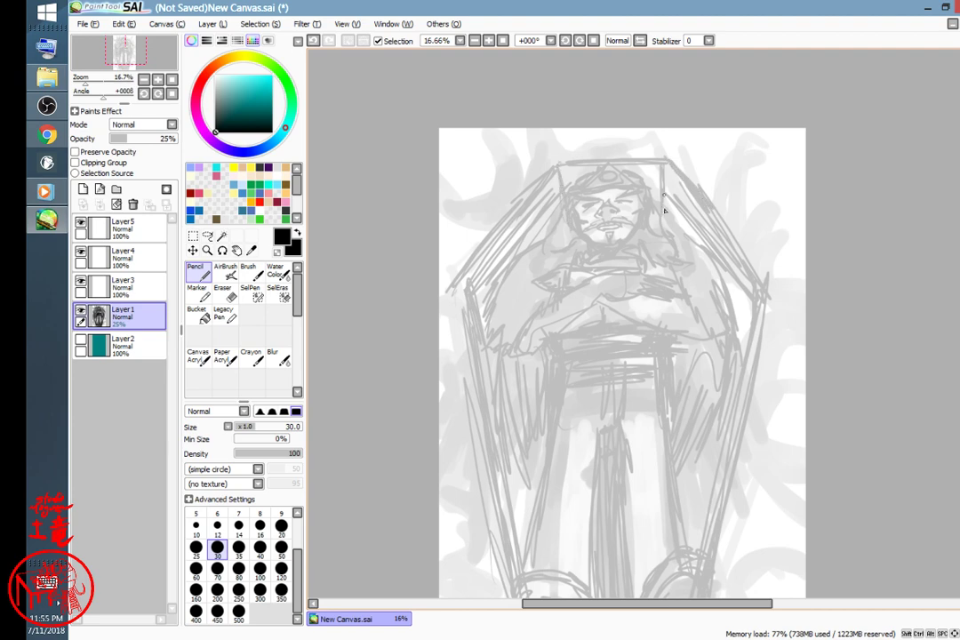
drag(727, 407, 680, 294)
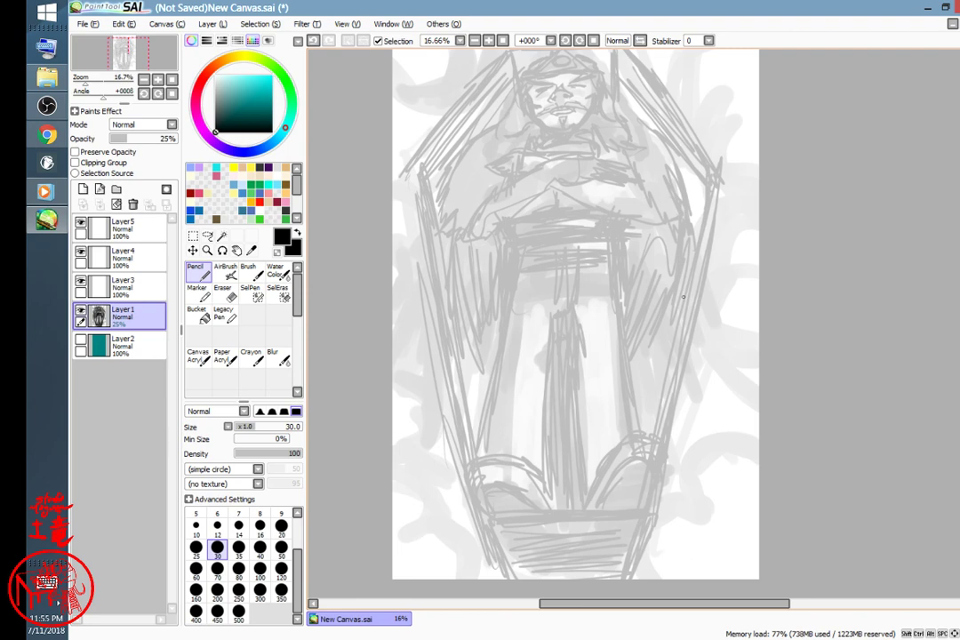
- Sketch curling outlines outside the coffin's foot near both lower corners of the canvas
drag(702, 453, 704, 509)
mouse_move(705, 509)
mouse_down()
mouse_move(761, 427)
mouse_move(693, 457)
mouse_up()
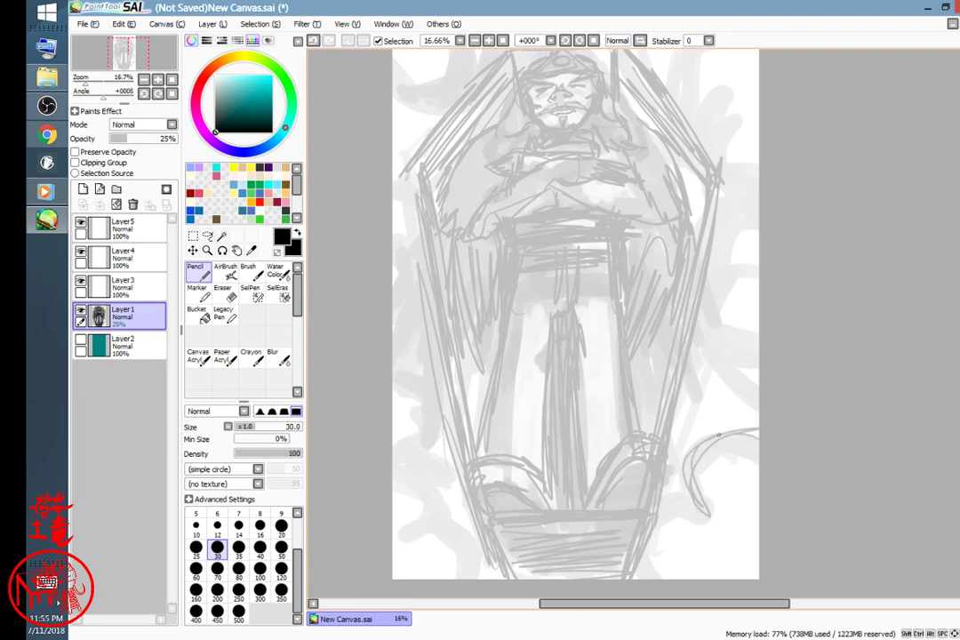
drag(702, 504, 655, 540)
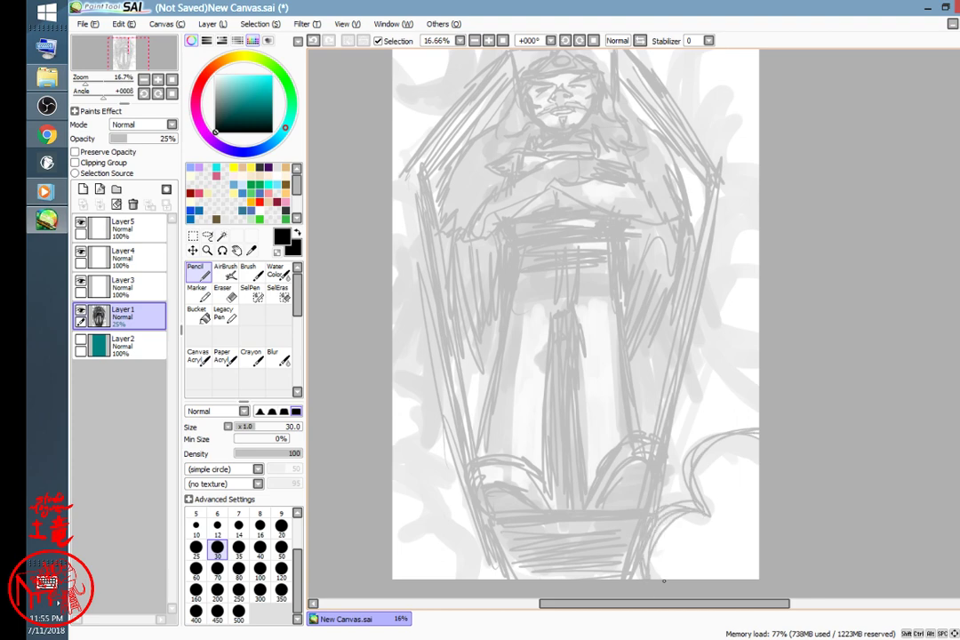
drag(410, 536, 438, 508)
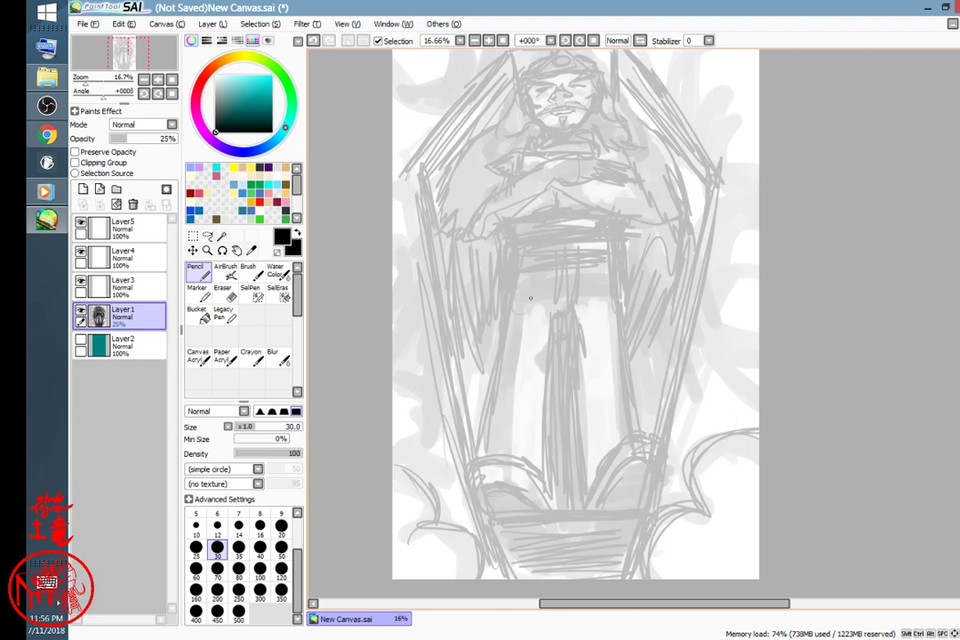
- Erase the drawn lines of both eyes on the figure's face with the Eraser
key(space)
drag(661, 329, 640, 526)
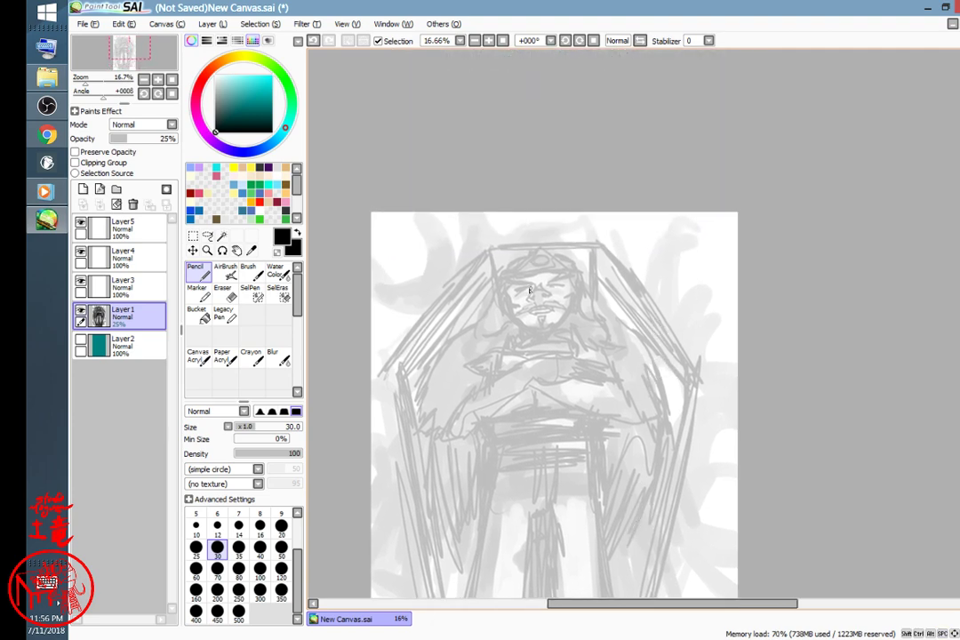
scroll(537, 321, up, 5)
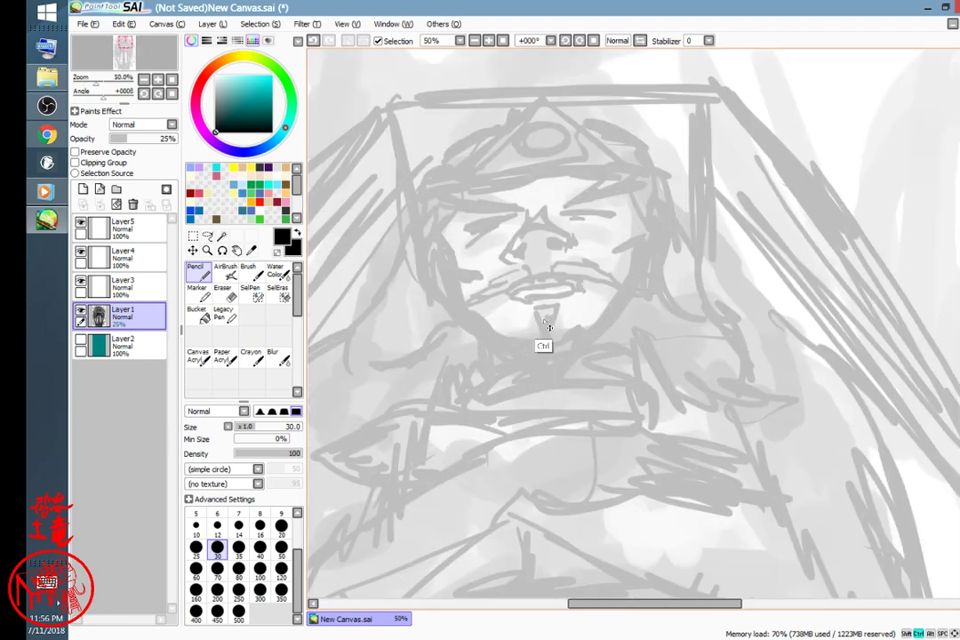
drag(563, 347, 635, 509)
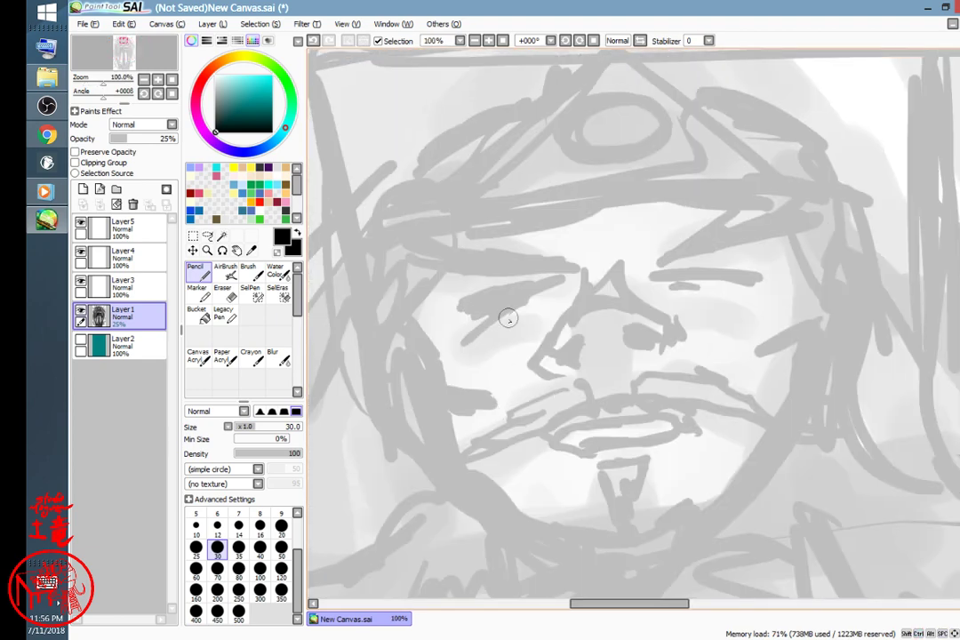
key(e)
mouse_move(466, 262)
mouse_down()
mouse_move(499, 307)
mouse_move(521, 313)
mouse_move(486, 297)
mouse_move(453, 313)
mouse_move(475, 335)
mouse_up()
drag(690, 275, 743, 279)
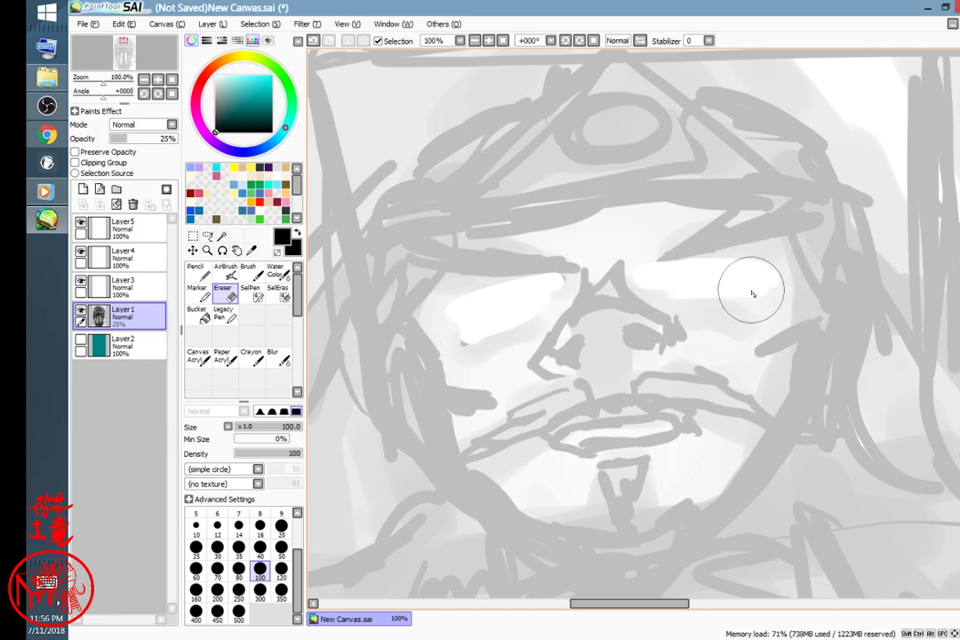
- Draw new lower eyelid lines under both erased eyes with the Pencil at size 30
click(197, 273)
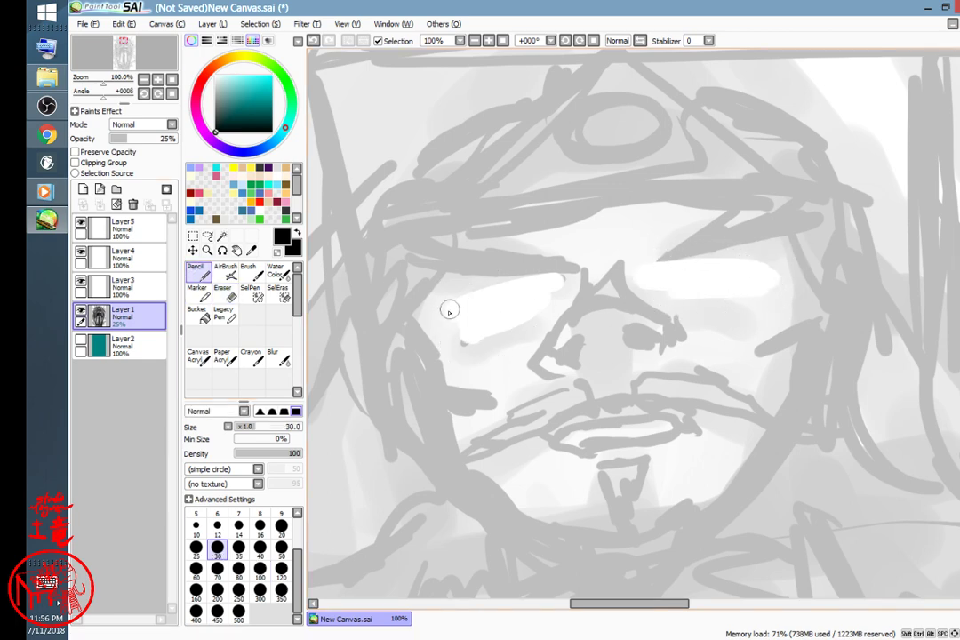
drag(444, 317, 538, 307)
mouse_move(669, 286)
mouse_down()
mouse_move(732, 290)
mouse_move(785, 273)
mouse_up()
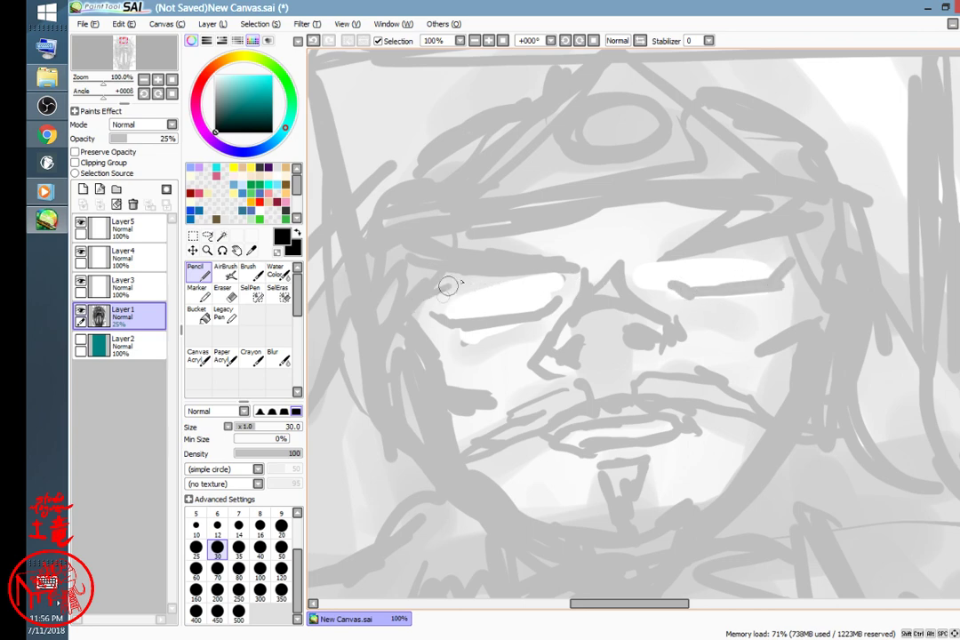
- Try upper eyelid lines and half-hidden irises in both eyes to give the figure an open-eyed stare
drag(441, 286, 566, 284)
drag(465, 292, 494, 299)
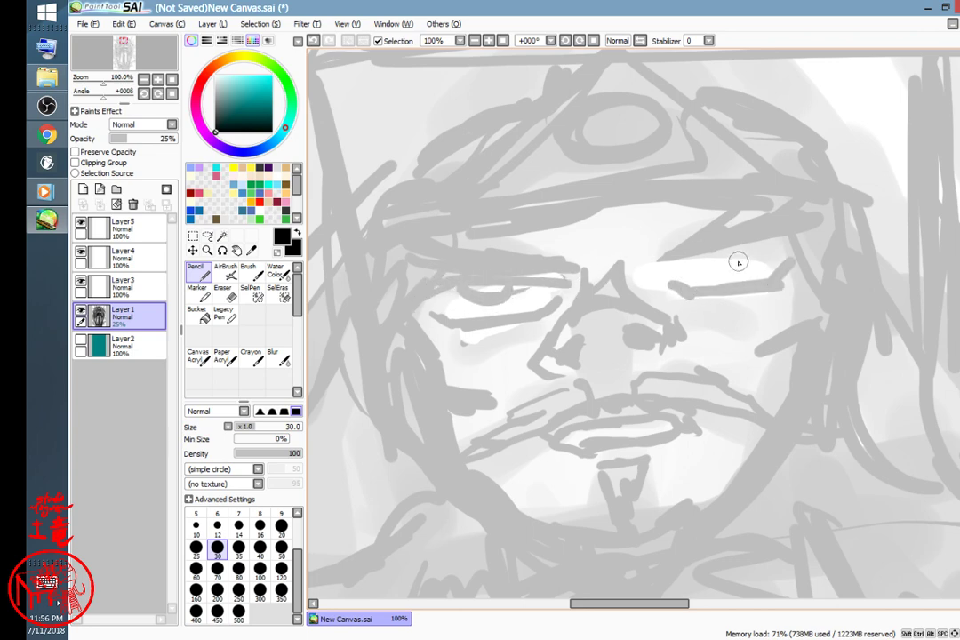
drag(718, 254, 791, 249)
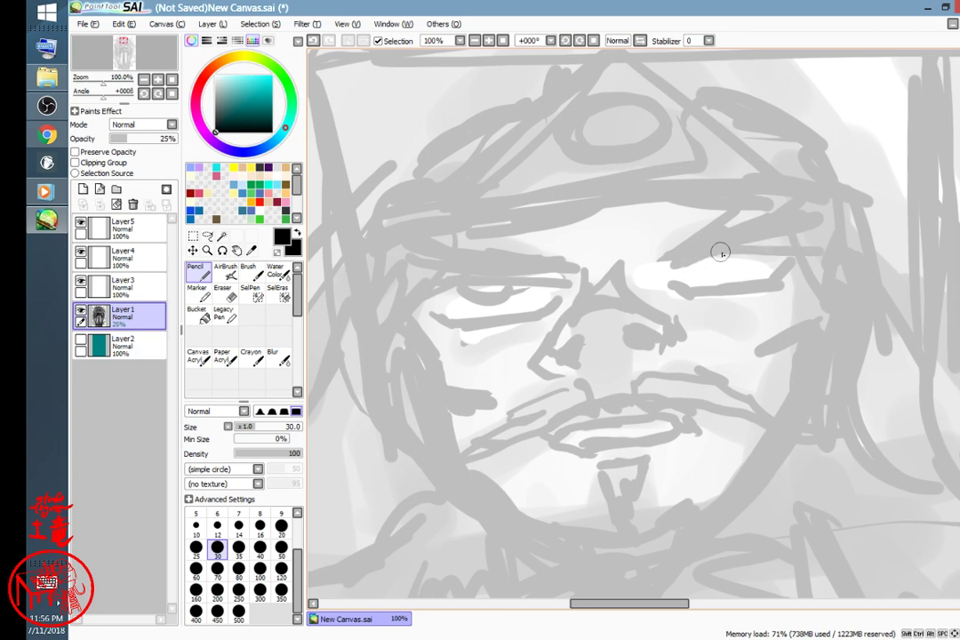
key(ctrl+z)
mouse_move(669, 270)
mouse_down()
mouse_move(732, 240)
mouse_move(815, 237)
mouse_up()
mouse_move(706, 256)
mouse_down()
mouse_move(743, 263)
mouse_move(755, 255)
mouse_up()
drag(702, 263, 751, 255)
- Try a wide open mouth, frown marks between the brows and heavier nose lines
scroll(682, 331, down, 3)
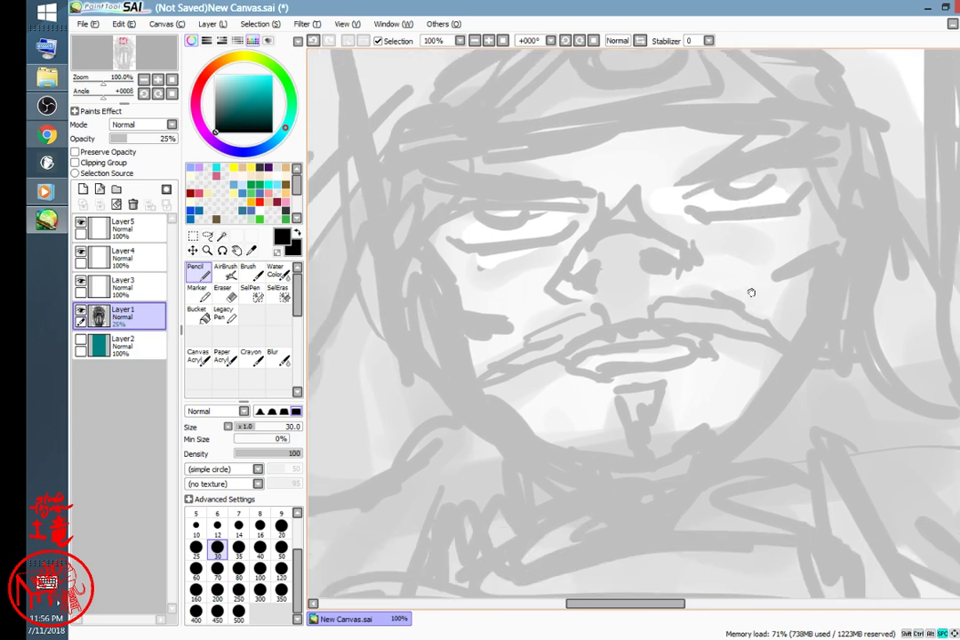
mouse_move(682, 330)
mouse_down()
mouse_move(559, 320)
mouse_move(729, 298)
mouse_move(630, 347)
mouse_move(588, 340)
mouse_move(584, 326)
mouse_move(695, 286)
mouse_move(671, 471)
mouse_up()
mouse_move(624, 254)
mouse_down()
mouse_move(629, 279)
mouse_move(650, 278)
mouse_up()
drag(581, 265, 433, 267)
mouse_move(630, 311)
mouse_down()
mouse_move(631, 295)
mouse_move(617, 307)
mouse_up()
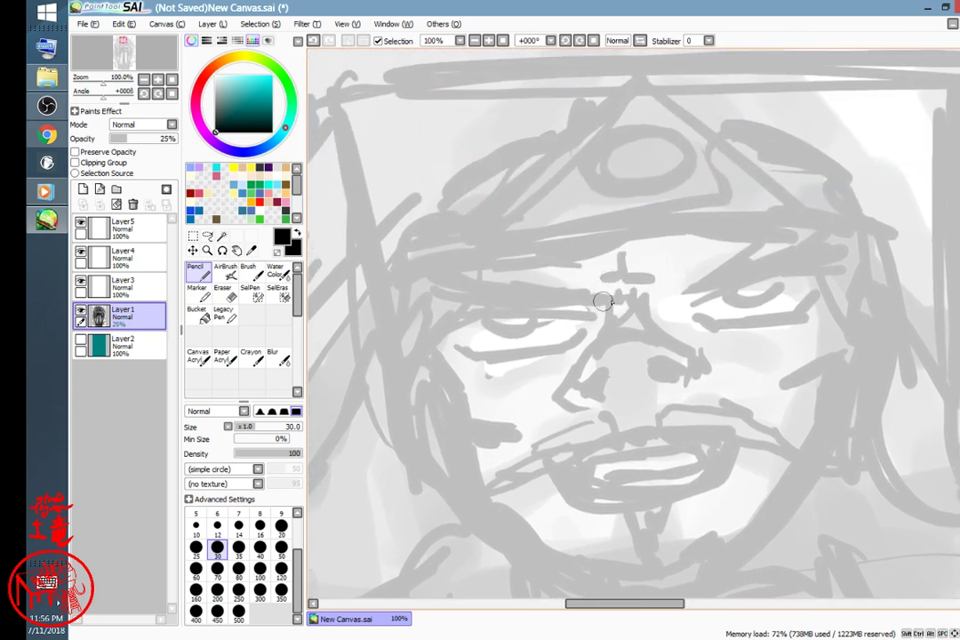
drag(555, 403, 613, 396)
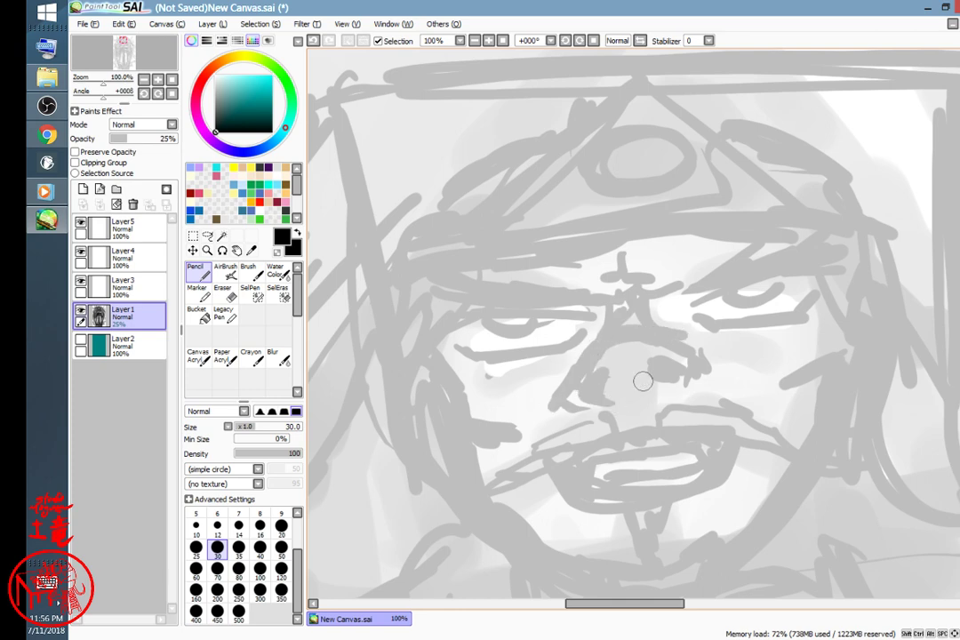
- Undo the open-eye, mouth, frown and nose strokes on the face
scroll(647, 380, down, 5)
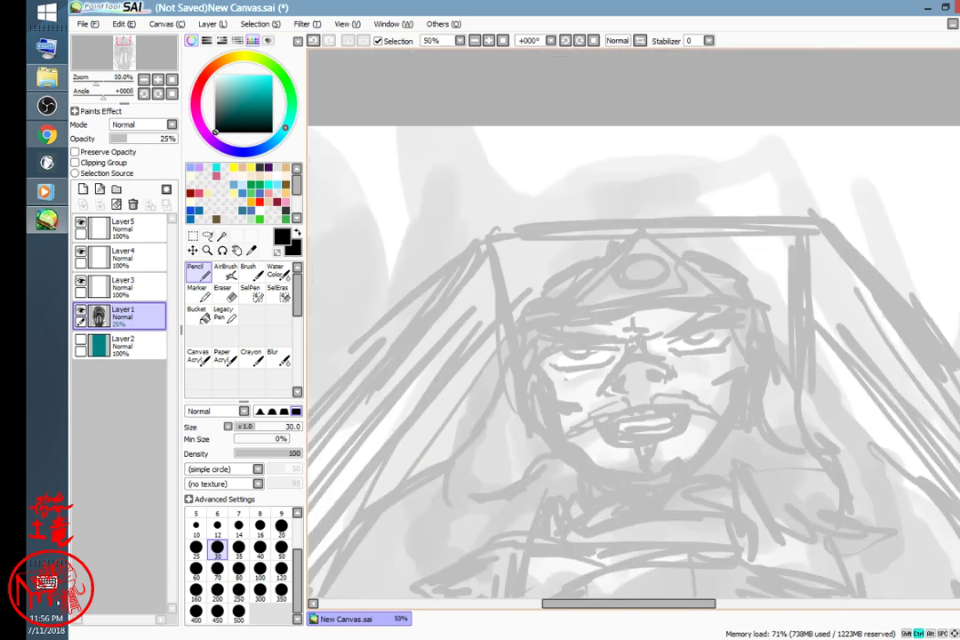
scroll(645, 380, up, 2)
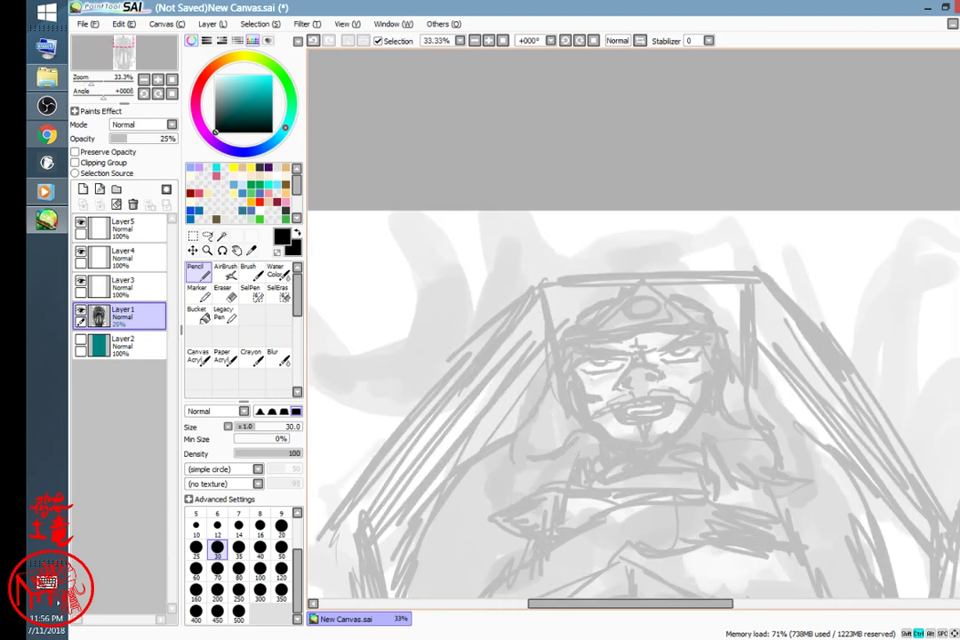
scroll(645, 380, down, 2)
scroll(645, 380, up, 4)
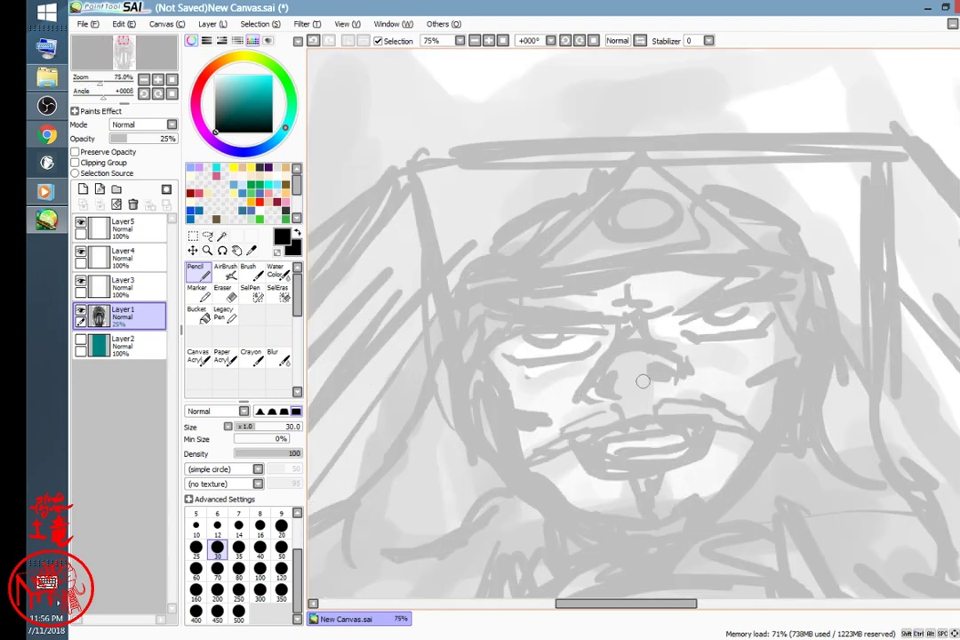
key(ctrl+z)
key(ctrl+z)
key(ctrl+z)
key(ctrl+z)
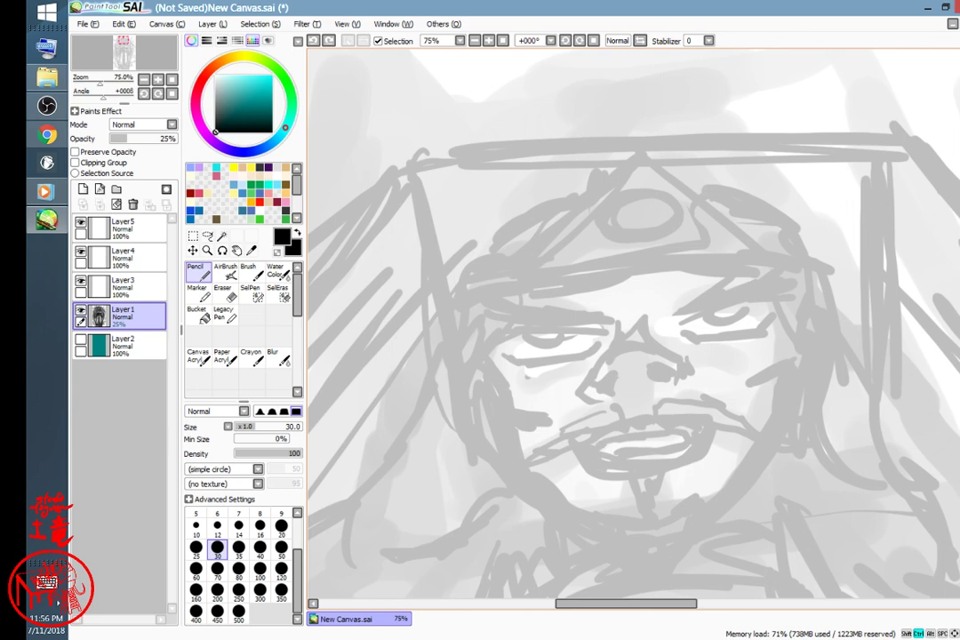
key(ctrl+z)
key(ctrl+z)
key(ctrl+z)
key(ctrl+z)
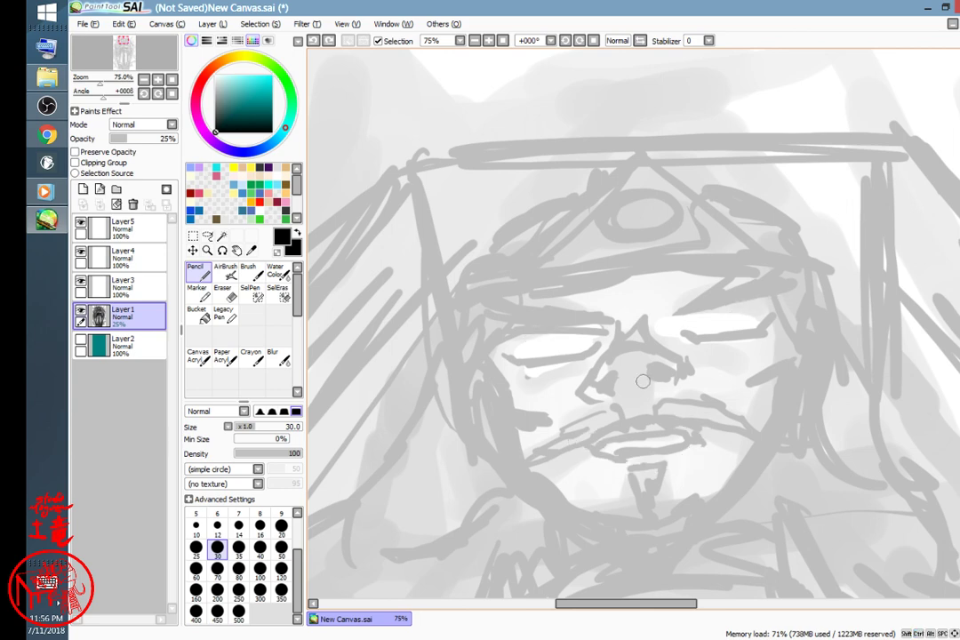
- Redraw the lid line around the right-hand eye
mouse_move(780, 343)
mouse_down()
mouse_move(861, 272)
mouse_move(842, 231)
mouse_move(660, 276)
mouse_up()
scroll(657, 288, down, 4)
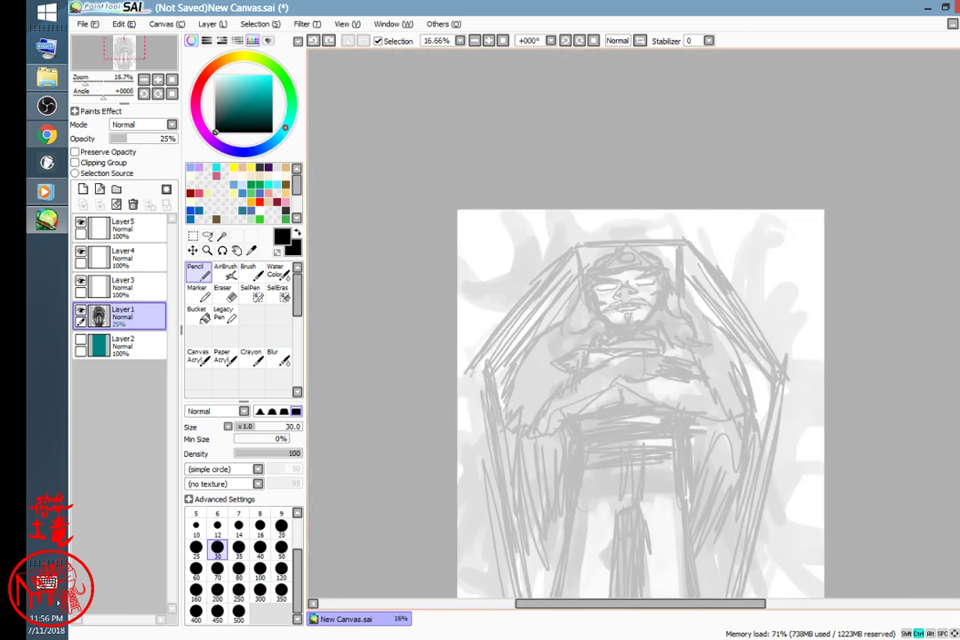
scroll(653, 306, up, 3)
- Draw two large rounded loops side by side above the coffin's top edge
mouse_move(528, 348)
mouse_down()
mouse_move(742, 386)
mouse_move(506, 412)
mouse_move(538, 410)
mouse_up()
drag(723, 318, 599, 363)
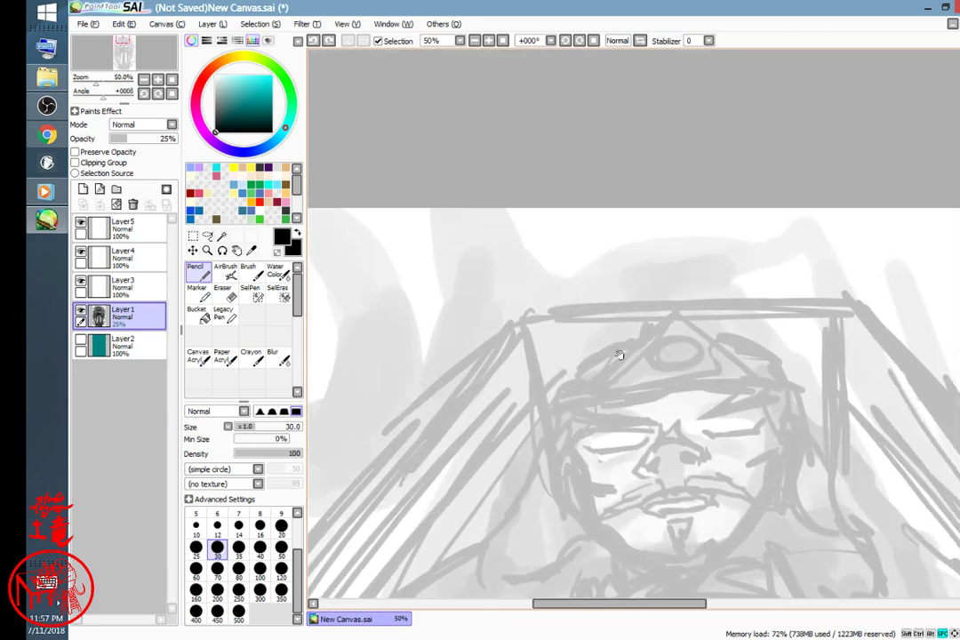
drag(467, 237, 651, 229)
drag(606, 299, 654, 212)
mouse_move(652, 212)
mouse_down()
mouse_move(644, 296)
mouse_move(707, 297)
mouse_up()
mouse_move(718, 297)
mouse_down()
mouse_move(658, 225)
mouse_move(724, 297)
mouse_up()
mouse_move(723, 297)
mouse_down()
mouse_move(654, 225)
mouse_move(767, 304)
mouse_move(814, 211)
mouse_up()
drag(814, 212, 782, 297)
drag(782, 296, 813, 231)
mouse_move(535, 303)
mouse_down()
mouse_move(496, 198)
mouse_move(535, 309)
mouse_up()
- Add rough vertical and slanted strokes above the coffin's upper left corner, beside the rounded loops
mouse_move(532, 307)
mouse_down()
mouse_move(478, 188)
mouse_move(475, 231)
mouse_move(424, 338)
mouse_move(425, 358)
mouse_up()
mouse_move(454, 294)
mouse_down()
mouse_move(448, 313)
mouse_move(411, 330)
mouse_up()
mouse_move(429, 258)
mouse_down()
mouse_move(398, 318)
mouse_move(435, 248)
mouse_up()
drag(447, 238, 446, 253)
key(super)
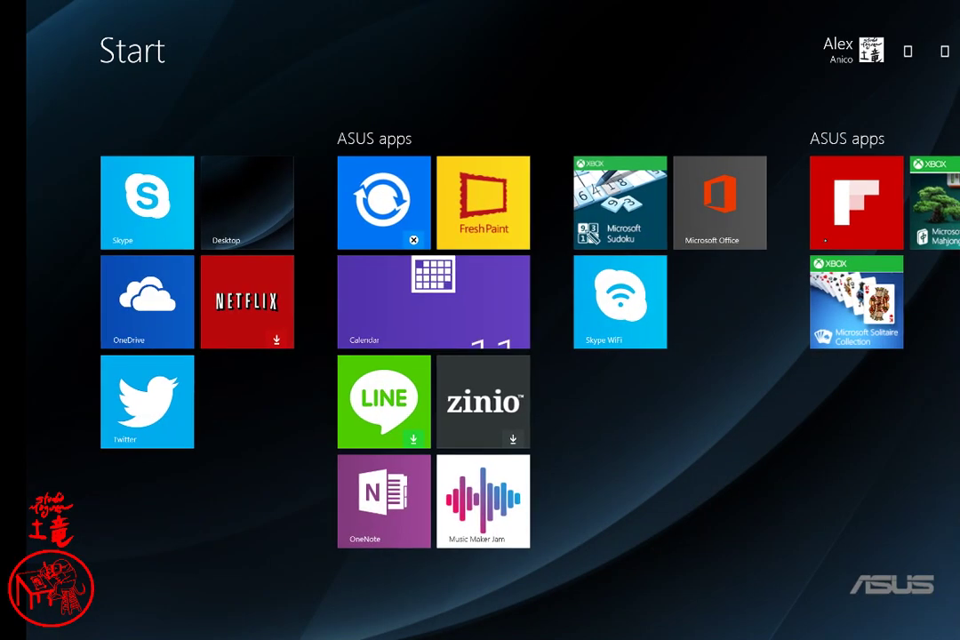
key(super)
- Sketch rough slanted strokes above the coffin's upper right corner and down along its sloping side
drag(753, 395, 572, 386)
mouse_move(642, 208)
mouse_down()
mouse_move(717, 296)
mouse_move(705, 283)
mouse_up()
drag(685, 256, 744, 307)
drag(667, 203, 709, 266)
drag(703, 201, 711, 267)
drag(673, 202, 692, 235)
mouse_move(664, 202)
mouse_down()
mouse_move(667, 242)
mouse_move(745, 318)
mouse_move(738, 293)
mouse_move(775, 348)
mouse_up()
mouse_move(751, 300)
mouse_down()
mouse_move(797, 359)
mouse_move(796, 379)
mouse_up()
- Extend the slanted strokes along the outside of the coffin's upper left slope
key(space)
drag(554, 310, 702, 207)
drag(640, 278, 754, 273)
drag(536, 175, 488, 280)
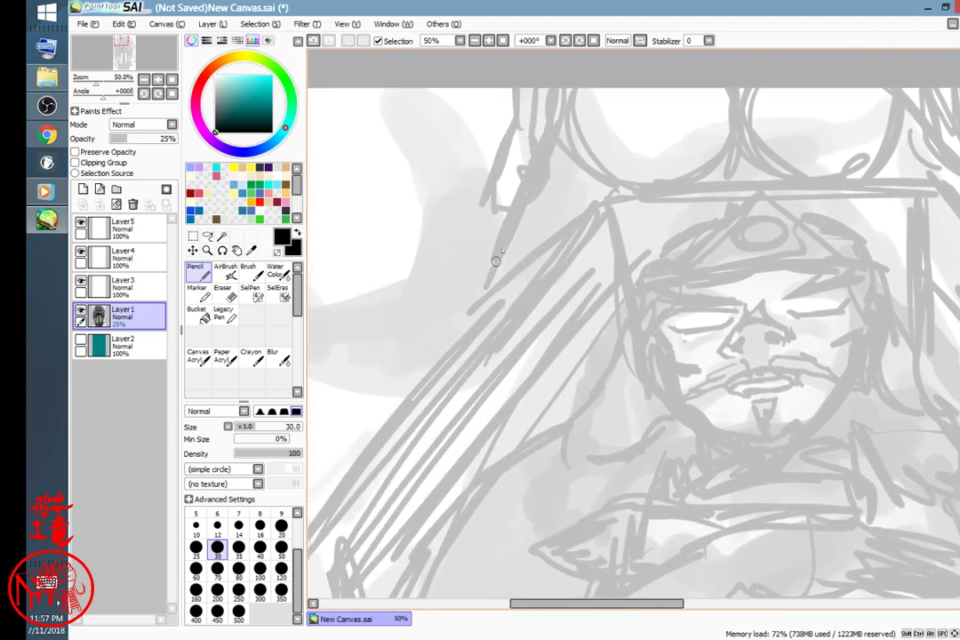
drag(532, 249, 501, 191)
- Examine the composition of the coffin sketch on the whole canvas
key(space)
drag(520, 332, 578, 299)
key(ctrl+minus)
key(ctrl+minus)
key(ctrl+minus)
key(ctrl+minus)
key(ctrl+minus)
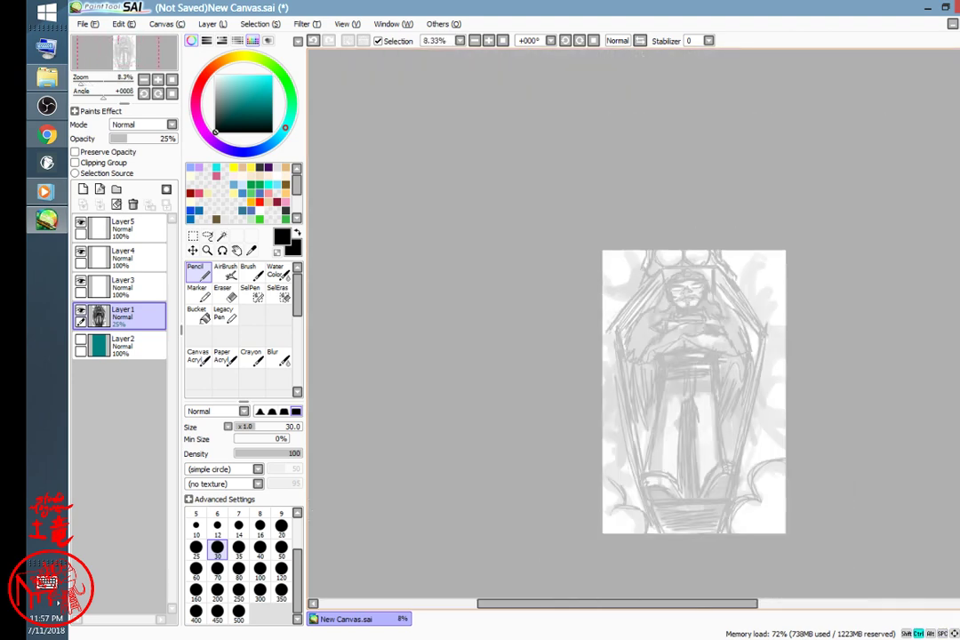
scroll(658, 290, up, 4)
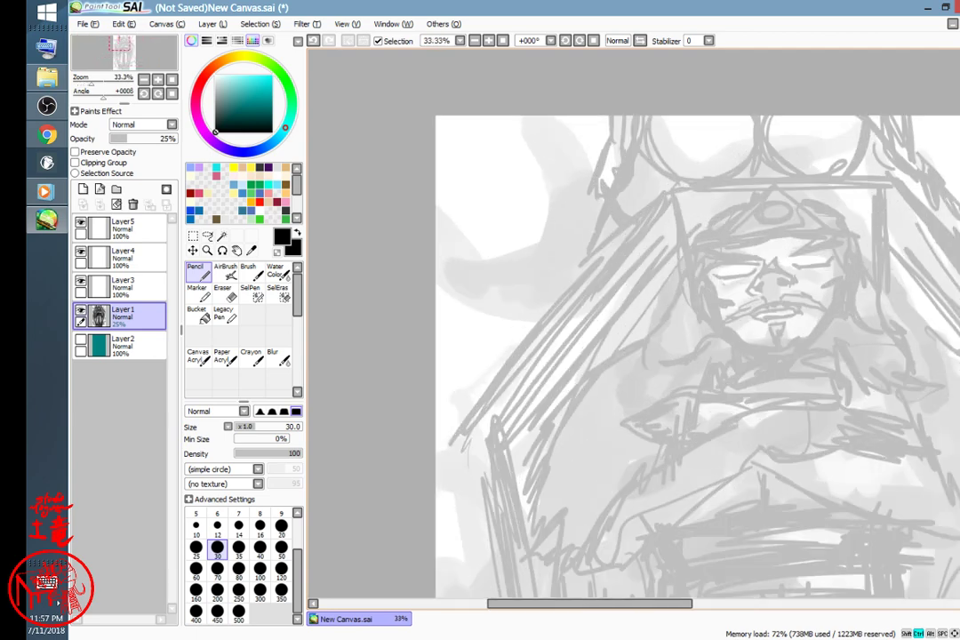
- Sketch large curling outlines in the canvas's upper right corner beside the coffin
key(space)
drag(721, 363, 307, 457)
drag(724, 264, 738, 236)
drag(696, 242, 755, 229)
mouse_move(665, 236)
mouse_down()
mouse_move(622, 277)
mouse_move(620, 332)
mouse_move(653, 369)
mouse_up()
drag(621, 298, 662, 375)
mouse_move(712, 306)
mouse_down()
mouse_move(682, 331)
mouse_move(669, 395)
mouse_move(701, 431)
mouse_up()
mouse_move(668, 344)
mouse_down()
mouse_move(664, 381)
mouse_move(725, 443)
mouse_up()
mouse_move(675, 407)
mouse_down()
mouse_move(745, 435)
mouse_move(762, 427)
mouse_up()
drag(704, 431, 761, 442)
drag(642, 365, 663, 389)
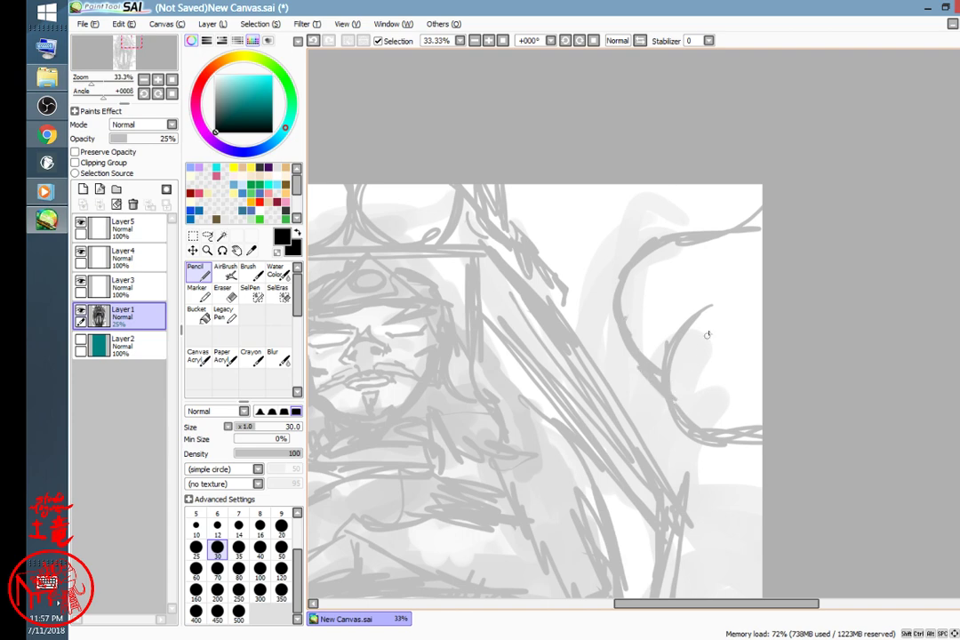
- Add inner curves, crossing lines and short hatching to the curling shape in the upper right corner
mouse_move(739, 225)
mouse_down()
mouse_move(700, 241)
mouse_move(729, 232)
mouse_up()
drag(763, 245, 730, 273)
drag(738, 270, 764, 251)
mouse_move(673, 224)
mouse_down()
mouse_move(687, 313)
mouse_move(671, 248)
mouse_move(694, 318)
mouse_move(769, 387)
mouse_up()
drag(697, 323, 770, 383)
mouse_move(665, 249)
mouse_down()
mouse_move(722, 362)
mouse_move(762, 360)
mouse_move(700, 293)
mouse_move(685, 318)
mouse_up()
drag(718, 441, 768, 474)
drag(767, 451, 714, 476)
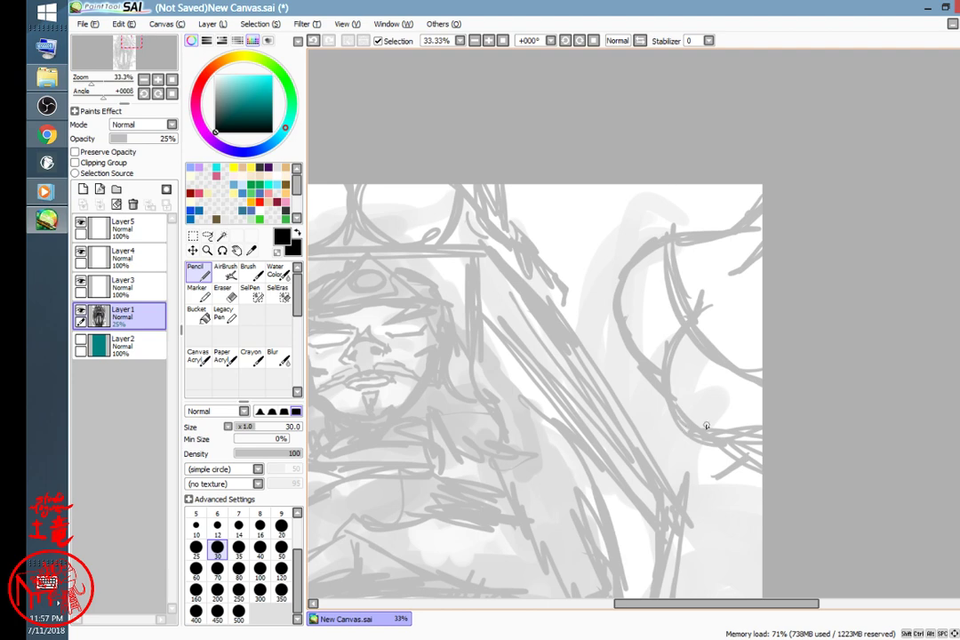
mouse_move(699, 229)
mouse_down()
mouse_move(700, 270)
mouse_move(697, 231)
mouse_move(775, 354)
mouse_up()
drag(684, 227, 752, 335)
mouse_move(697, 315)
mouse_down()
mouse_move(743, 320)
mouse_move(706, 274)
mouse_move(711, 305)
mouse_move(728, 315)
mouse_up()
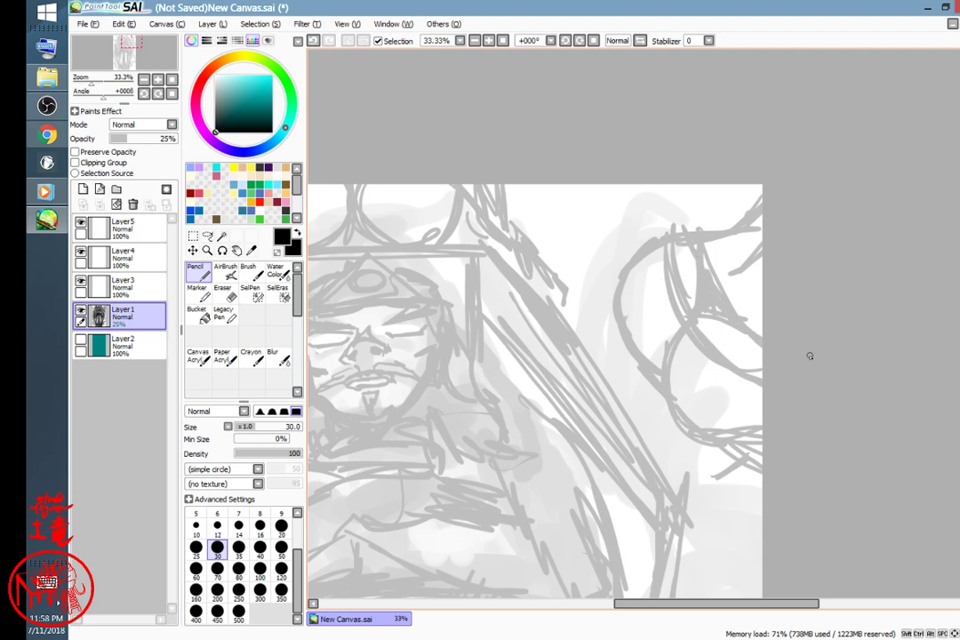
- Draw further small curls inside the lower part of the upper right curling shape
drag(629, 464, 765, 345)
drag(713, 399, 789, 340)
drag(667, 391, 775, 319)
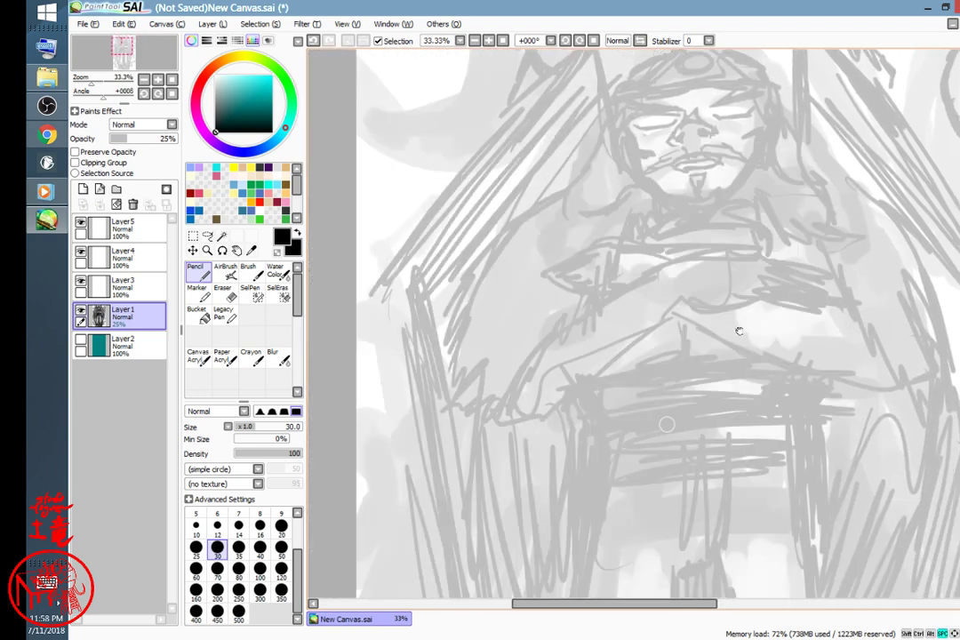
drag(950, 206, 701, 327)
mouse_move(752, 265)
mouse_down()
mouse_move(795, 296)
mouse_move(753, 268)
mouse_up()
mouse_move(754, 270)
mouse_down()
mouse_move(791, 319)
mouse_move(803, 297)
mouse_up()
mouse_move(715, 163)
mouse_down()
mouse_move(720, 199)
mouse_move(702, 169)
mouse_move(742, 204)
mouse_move(708, 244)
mouse_move(695, 219)
mouse_move(734, 270)
mouse_up()
mouse_move(796, 331)
mouse_down()
mouse_move(836, 302)
mouse_move(801, 329)
mouse_up()
mouse_move(703, 380)
mouse_down()
mouse_move(842, 300)
mouse_move(864, 311)
mouse_up()
mouse_move(627, 381)
mouse_down()
mouse_move(702, 275)
mouse_move(692, 246)
mouse_up()
drag(758, 267, 726, 388)
- Sketch curling outlines with thickened arcs in the canvas's upper left corner
drag(593, 351, 764, 355)
mouse_move(537, 153)
mouse_down()
mouse_move(567, 196)
mouse_move(480, 289)
mouse_move(544, 295)
mouse_up()
drag(479, 276, 570, 282)
drag(569, 282, 478, 276)
drag(573, 265, 586, 289)
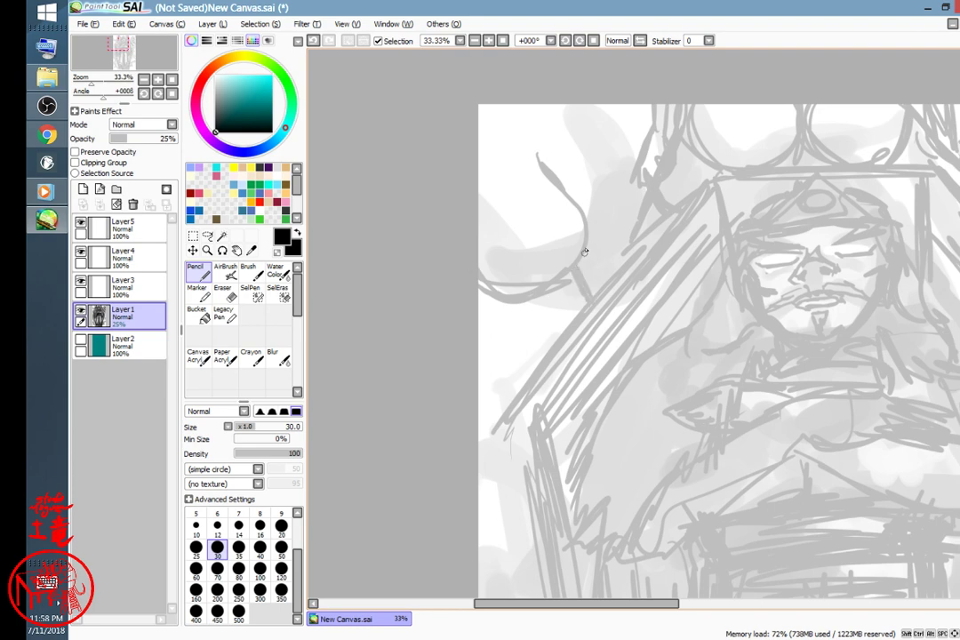
drag(550, 156, 554, 175)
mouse_move(568, 129)
mouse_down()
mouse_move(609, 164)
mouse_move(608, 249)
mouse_move(622, 175)
mouse_up()
drag(582, 234, 541, 157)
drag(574, 278, 537, 158)
- Extend the upper left curls with hatching below and crossing lines up to the canvas's top edge
mouse_move(577, 259)
mouse_down()
mouse_move(536, 160)
mouse_move(573, 262)
mouse_up()
drag(534, 300, 505, 300)
mouse_move(569, 277)
mouse_down()
mouse_move(489, 337)
mouse_move(560, 273)
mouse_move(546, 321)
mouse_move(575, 313)
mouse_up()
mouse_move(570, 132)
mouse_down()
mouse_move(473, 188)
mouse_move(489, 239)
mouse_move(449, 270)
mouse_move(451, 281)
mouse_move(460, 255)
mouse_move(574, 273)
mouse_up()
mouse_move(494, 280)
mouse_down()
mouse_move(606, 230)
mouse_move(632, 191)
mouse_up()
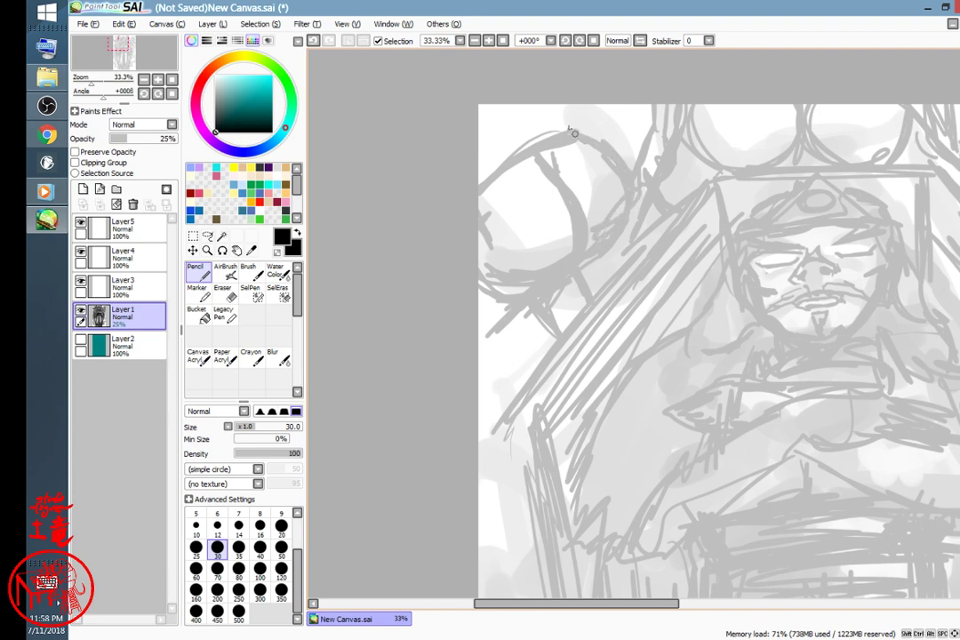
drag(500, 105, 519, 134)
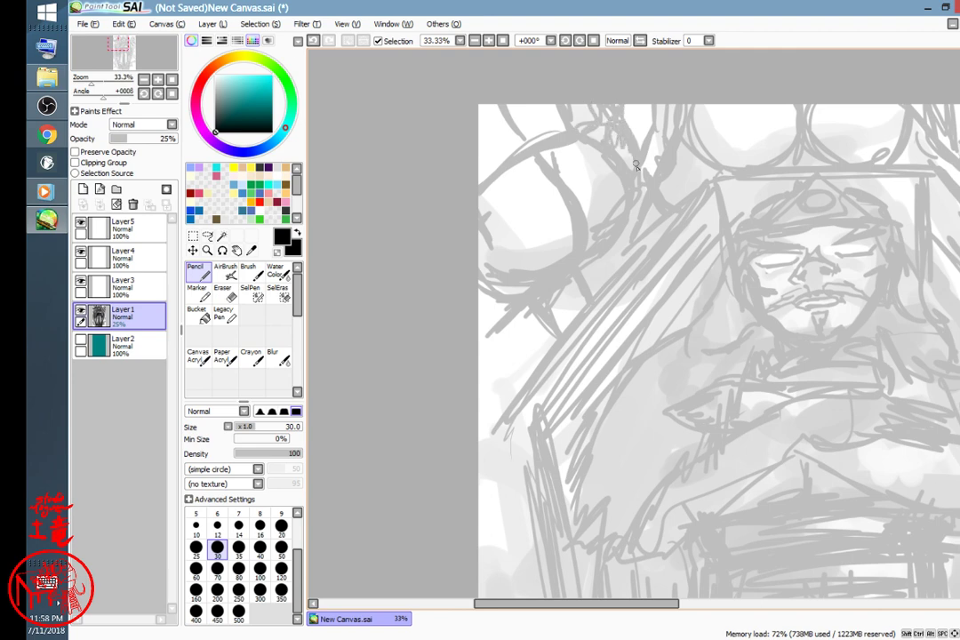
- Examine how the new curls frame the coffin across the sketch
mouse_move(667, 364)
mouse_down()
mouse_move(752, 333)
mouse_move(707, 392)
mouse_move(748, 407)
mouse_move(836, 369)
mouse_move(865, 327)
mouse_up()
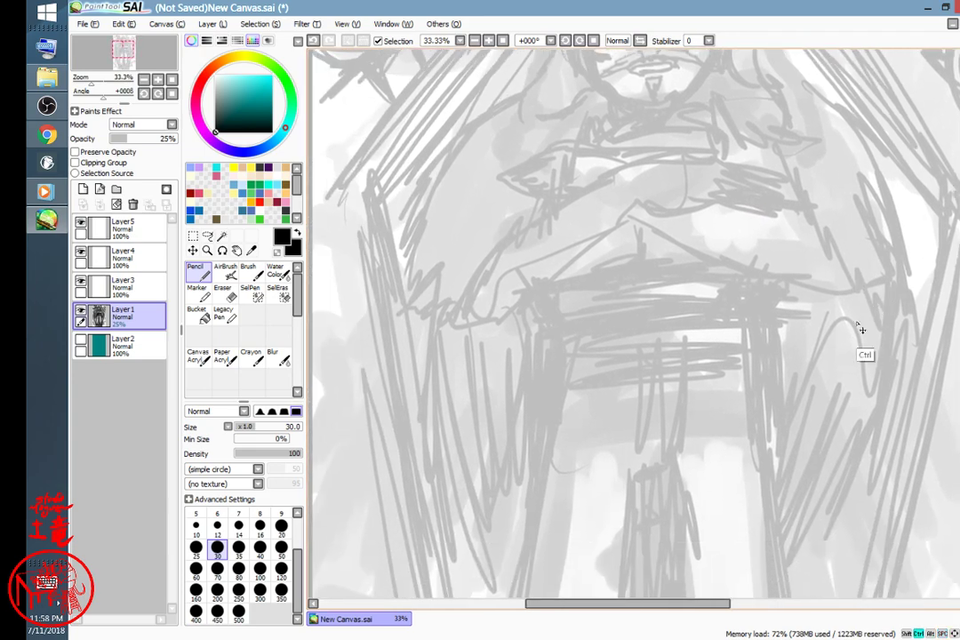
scroll(865, 327, down, 2)
scroll(864, 328, up, 1)
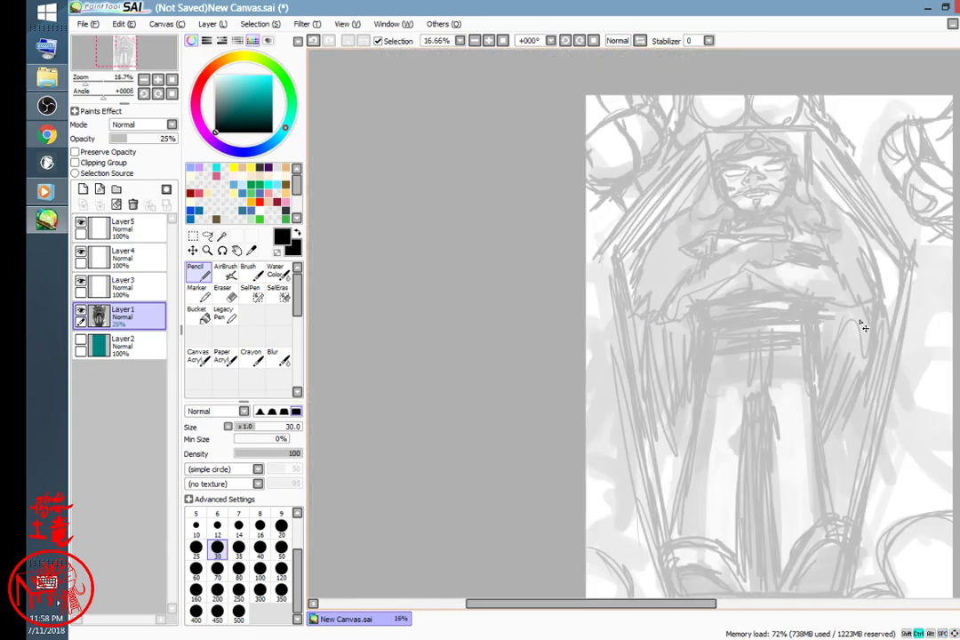
scroll(865, 327, down, 2)
scroll(865, 327, up, 1)
scroll(865, 327, up, 1)
mouse_move(863, 325)
mouse_down()
mouse_move(510, 345)
mouse_move(716, 342)
mouse_move(638, 368)
mouse_up()
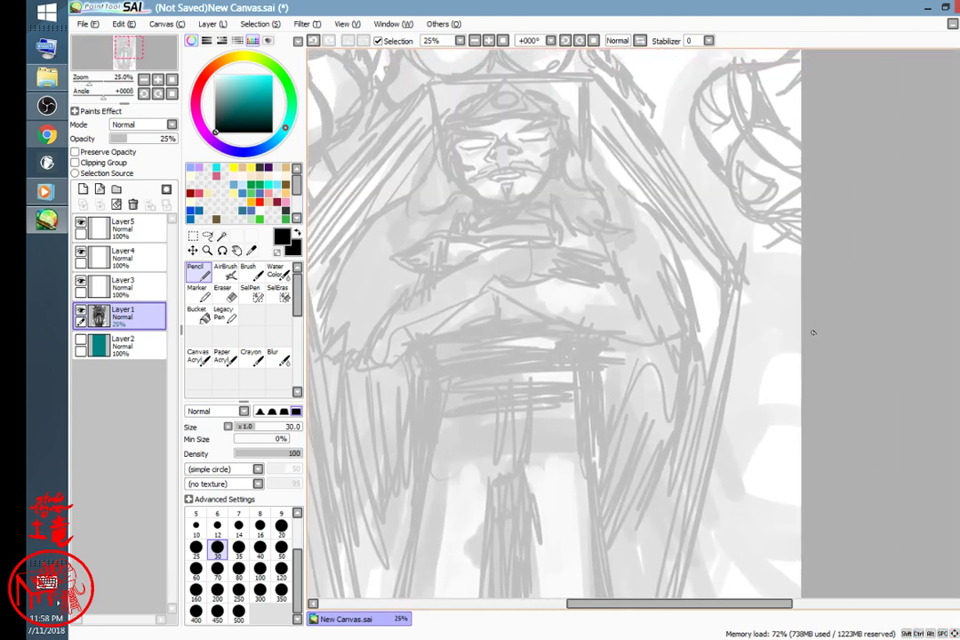
- Undo the last stroke and sketch two stacked curling outlines on the canvas's right edge, beside the figure's waist
key(ctrl+z)
mouse_move(806, 339)
mouse_down()
mouse_move(755, 345)
mouse_move(751, 420)
mouse_up()
mouse_move(766, 336)
mouse_down()
mouse_move(724, 399)
mouse_move(753, 437)
mouse_move(770, 335)
mouse_up()
mouse_move(798, 330)
mouse_down()
mouse_move(729, 423)
mouse_move(741, 416)
mouse_move(729, 459)
mouse_up()
drag(777, 402, 732, 461)
mouse_move(736, 435)
mouse_down()
mouse_move(732, 481)
mouse_move(761, 503)
mouse_move(802, 503)
mouse_up()
drag(741, 486, 801, 508)
drag(747, 422, 761, 398)
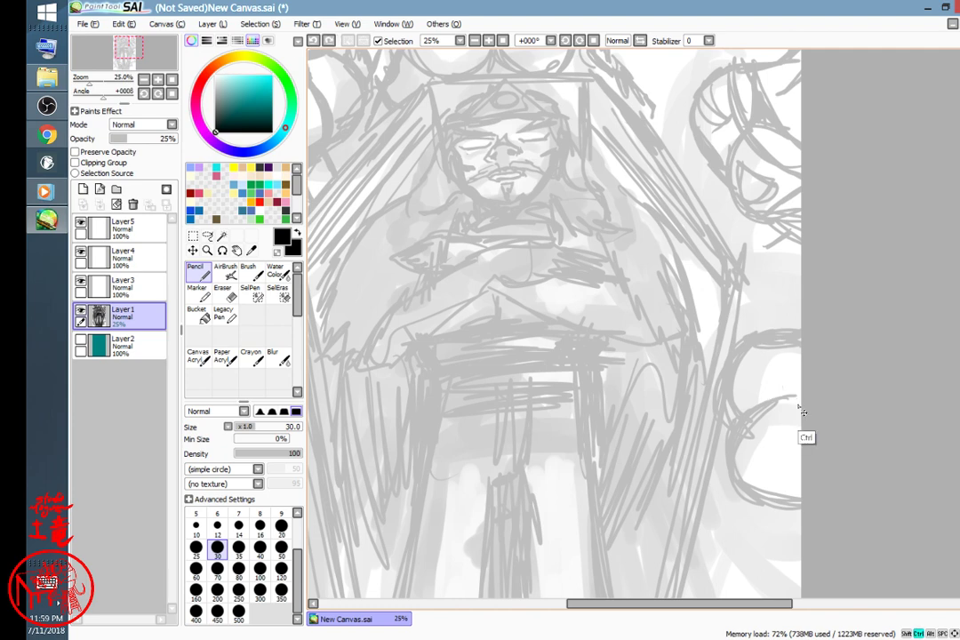
- Thicken the outlines of the curls on the middle right edge and add small arcs inside them
drag(787, 328, 739, 362)
drag(871, 516, 838, 430)
mouse_move(729, 265)
mouse_down()
mouse_move(786, 353)
mouse_move(773, 336)
mouse_up()
mouse_move(738, 258)
mouse_down()
mouse_move(778, 344)
mouse_move(748, 384)
mouse_move(718, 398)
mouse_up()
drag(727, 357, 721, 391)
- Sketch large rounded curls in the canvas's lower right corner, with thickened outlines and hatching in the gap between them
drag(785, 412, 876, 494)
drag(788, 435, 844, 423)
drag(778, 345, 845, 422)
drag(879, 499, 819, 428)
mouse_move(836, 588)
mouse_down()
mouse_move(848, 443)
mouse_move(827, 433)
mouse_move(784, 449)
mouse_move(767, 391)
mouse_move(740, 392)
mouse_move(840, 358)
mouse_up()
drag(729, 451, 810, 476)
mouse_move(720, 436)
mouse_down()
mouse_move(795, 488)
mouse_move(812, 484)
mouse_up()
drag(711, 449, 780, 558)
mouse_move(729, 459)
mouse_down()
mouse_move(783, 567)
mouse_move(792, 485)
mouse_move(775, 531)
mouse_move(731, 467)
mouse_move(650, 526)
mouse_move(659, 562)
mouse_up()
mouse_move(691, 448)
mouse_down()
mouse_move(767, 360)
mouse_move(732, 375)
mouse_move(831, 344)
mouse_up()
key(e)
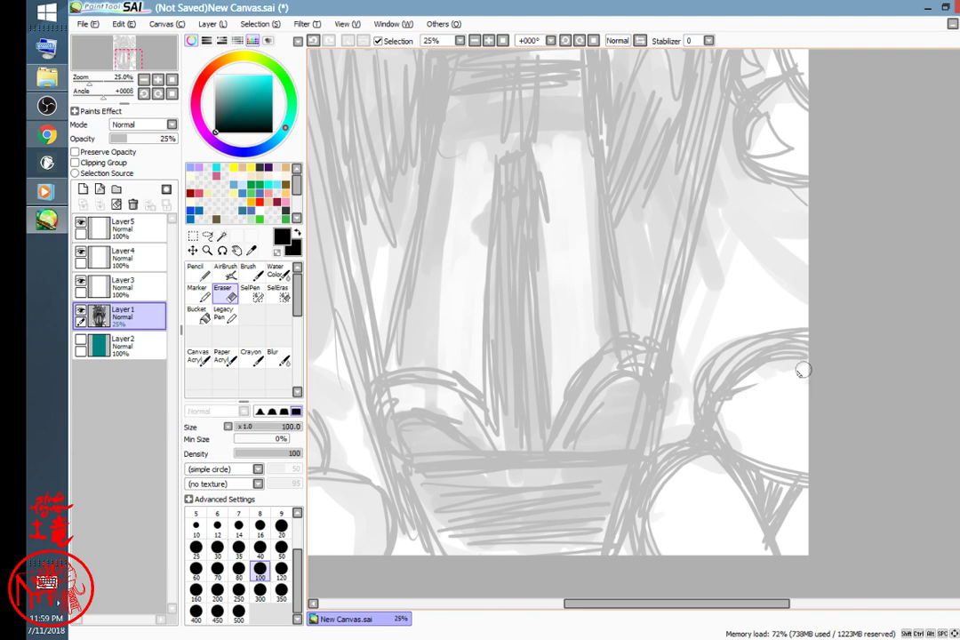
- Sketch curling outlines with thickened arcs in the canvas's lower left corner, beside the coffin's foot
mouse_move(671, 484)
mouse_down()
mouse_move(874, 424)
mouse_move(797, 413)
mouse_move(814, 412)
mouse_up()
key(n)
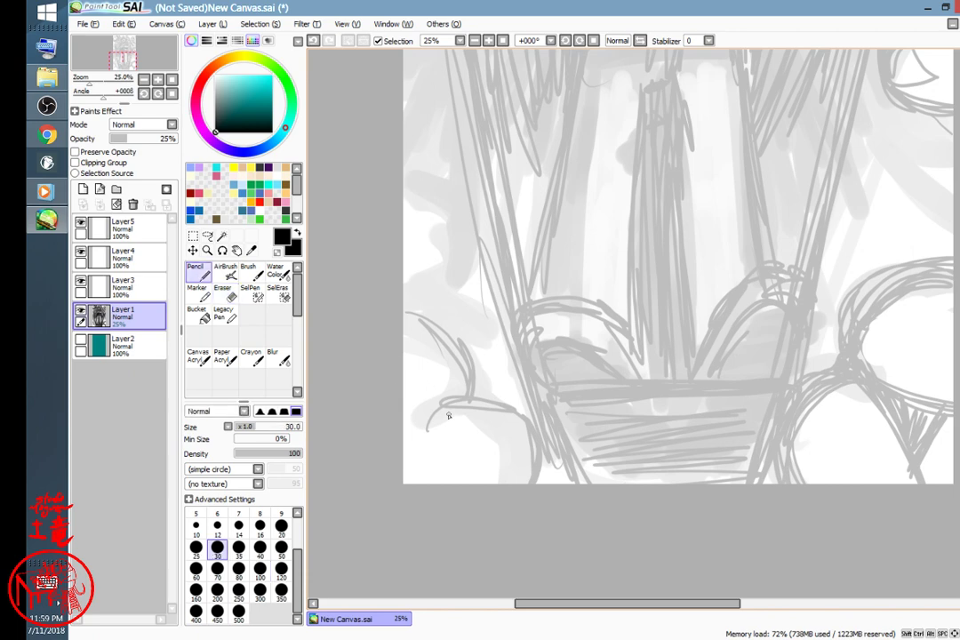
mouse_move(469, 402)
mouse_down()
mouse_move(407, 410)
mouse_move(457, 477)
mouse_up()
drag(406, 414, 459, 479)
drag(413, 416, 447, 464)
mouse_move(422, 416)
mouse_down()
mouse_move(447, 458)
mouse_move(449, 448)
mouse_up()
drag(446, 412, 452, 426)
drag(409, 318, 538, 476)
mouse_move(498, 398)
mouse_down()
mouse_move(527, 438)
mouse_move(524, 484)
mouse_up()
- Examine the whole composition, from the upper curls down to the coffin's foot
key(space)
drag(743, 368, 663, 554)
drag(698, 311, 764, 520)
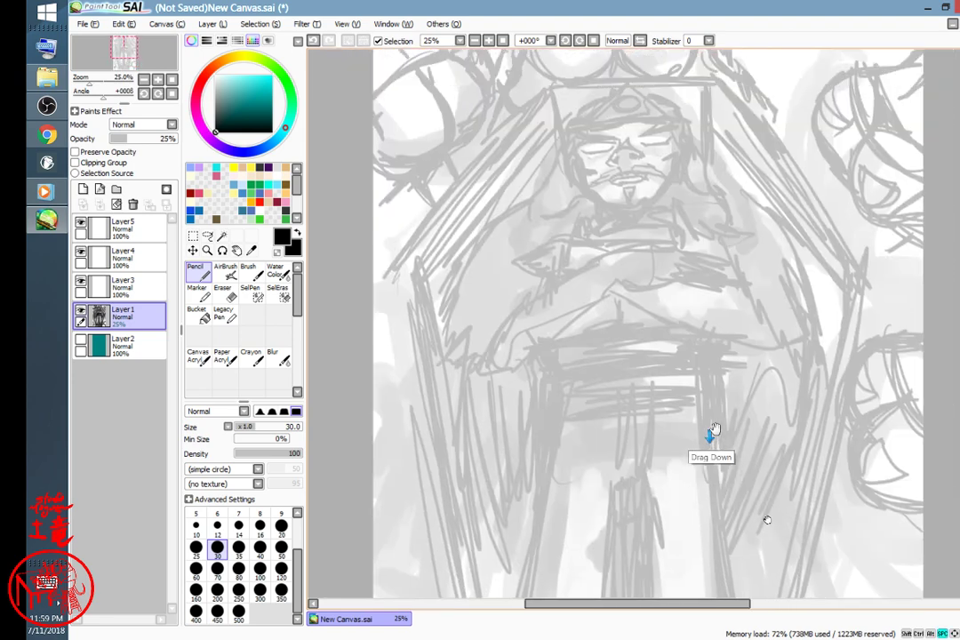
scroll(767, 521, down, 3)
drag(854, 435, 746, 313)
drag(716, 444, 636, 430)
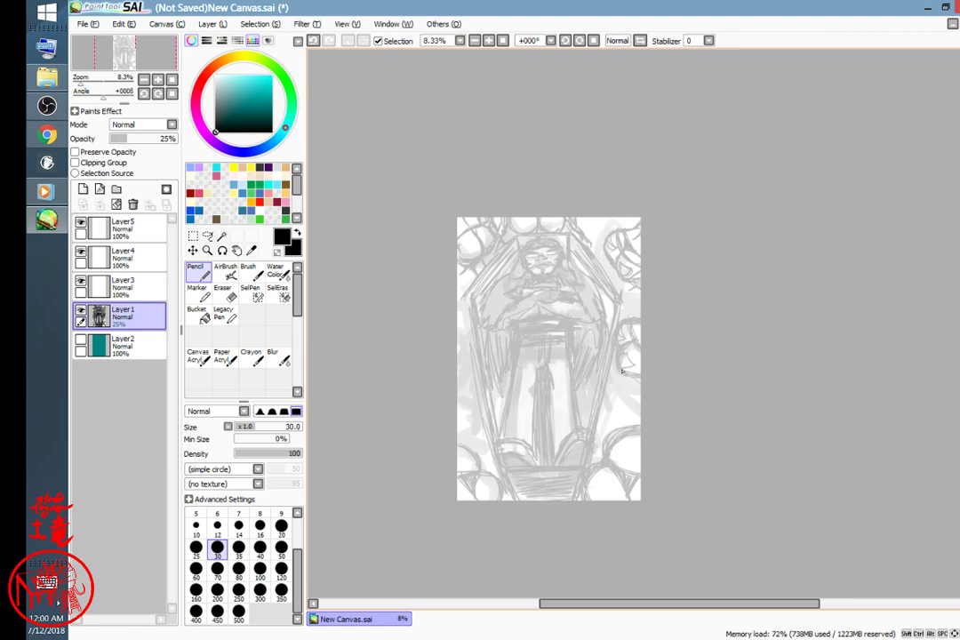
- Switch to OBS Studio and transition the live output to the Everything is Fine scene
click(48, 105)
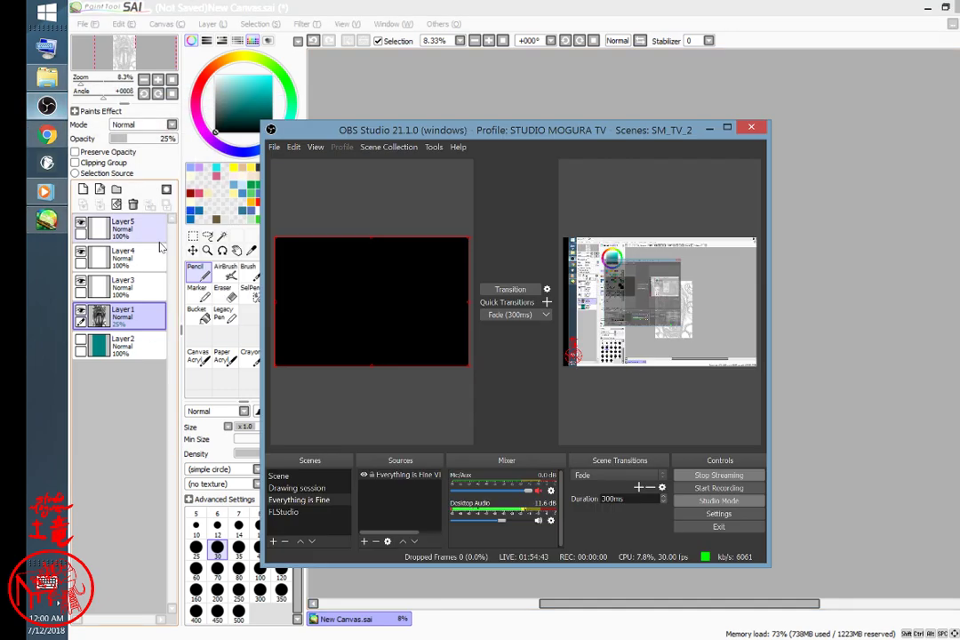
click(516, 289)
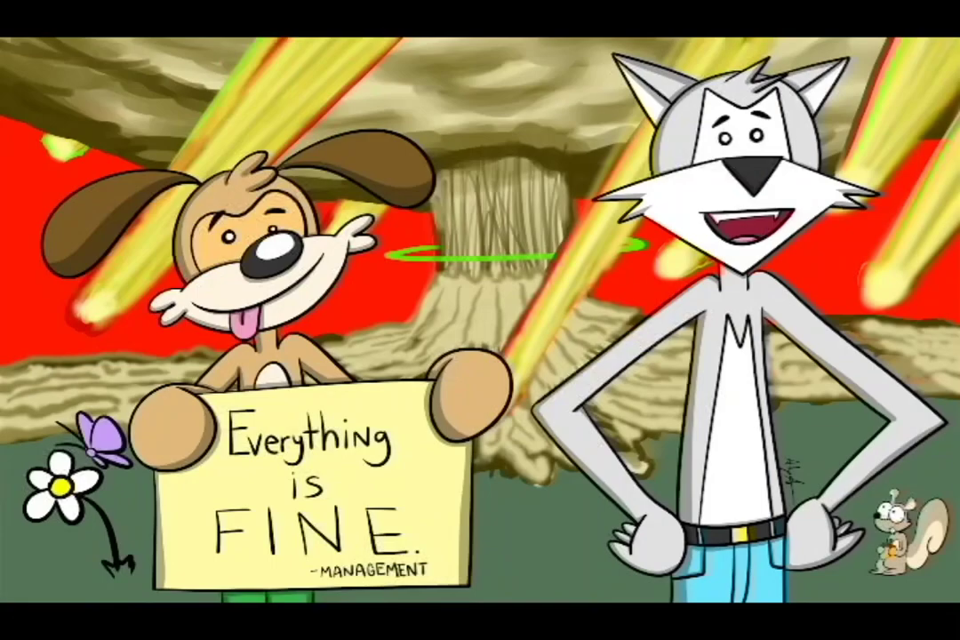
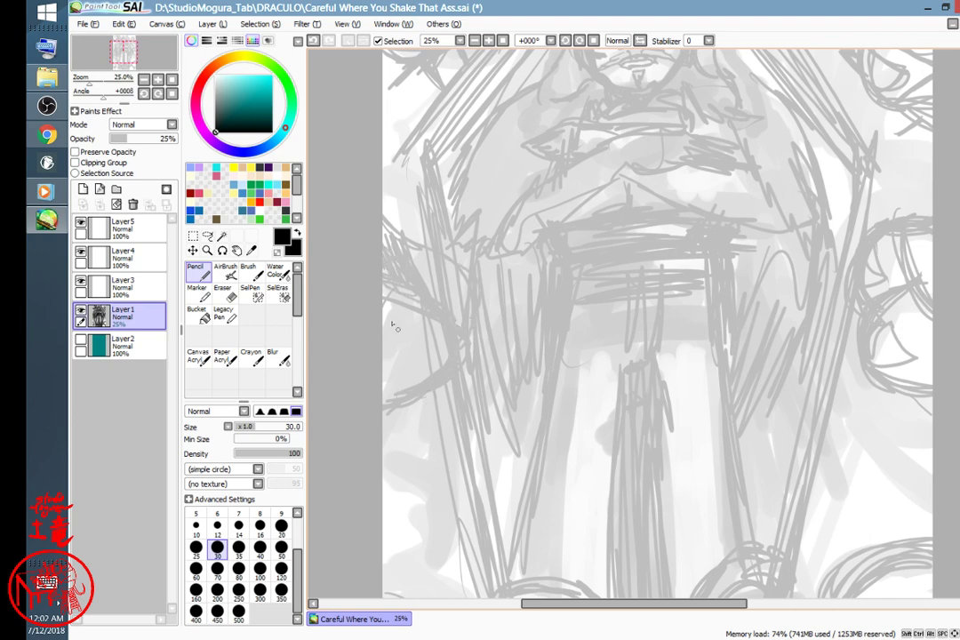
- Draw small inner curls and thickened arcs along the canvas's left edge, from beside the waist down to the lower left curls
mouse_move(404, 311)
mouse_down()
mouse_move(391, 328)
mouse_move(413, 342)
mouse_move(402, 367)
mouse_up()
drag(409, 348, 414, 363)
drag(396, 178, 422, 223)
key(space)
drag(735, 392, 786, 256)
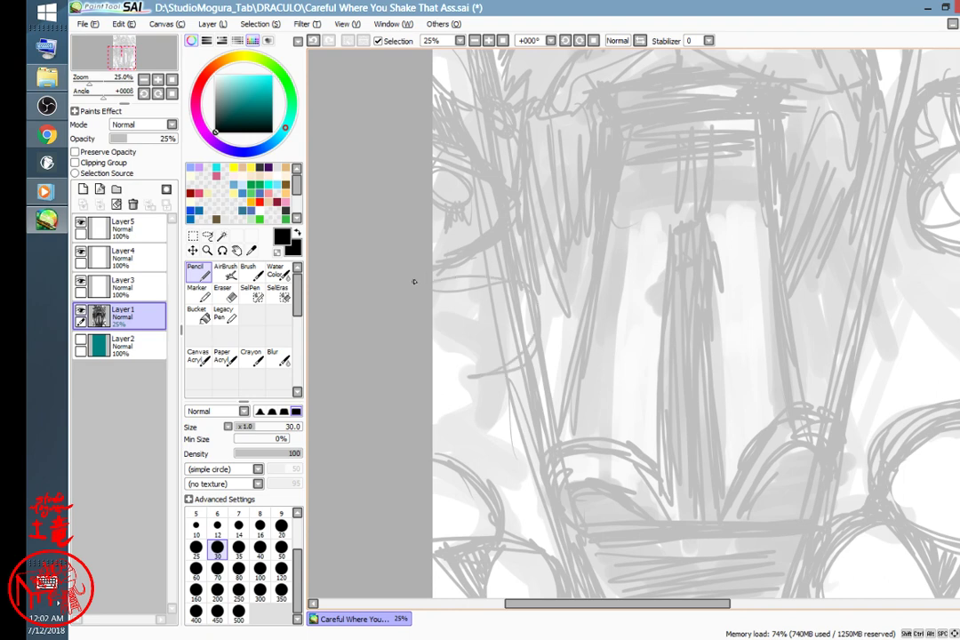
mouse_move(487, 340)
mouse_down()
mouse_move(520, 281)
mouse_move(514, 268)
mouse_move(487, 275)
mouse_move(474, 296)
mouse_move(472, 275)
mouse_move(491, 375)
mouse_move(493, 345)
mouse_move(474, 393)
mouse_move(490, 423)
mouse_move(473, 432)
mouse_move(516, 411)
mouse_move(438, 448)
mouse_move(496, 420)
mouse_move(452, 468)
mouse_move(468, 451)
mouse_move(532, 471)
mouse_move(524, 463)
mouse_move(516, 499)
mouse_up()
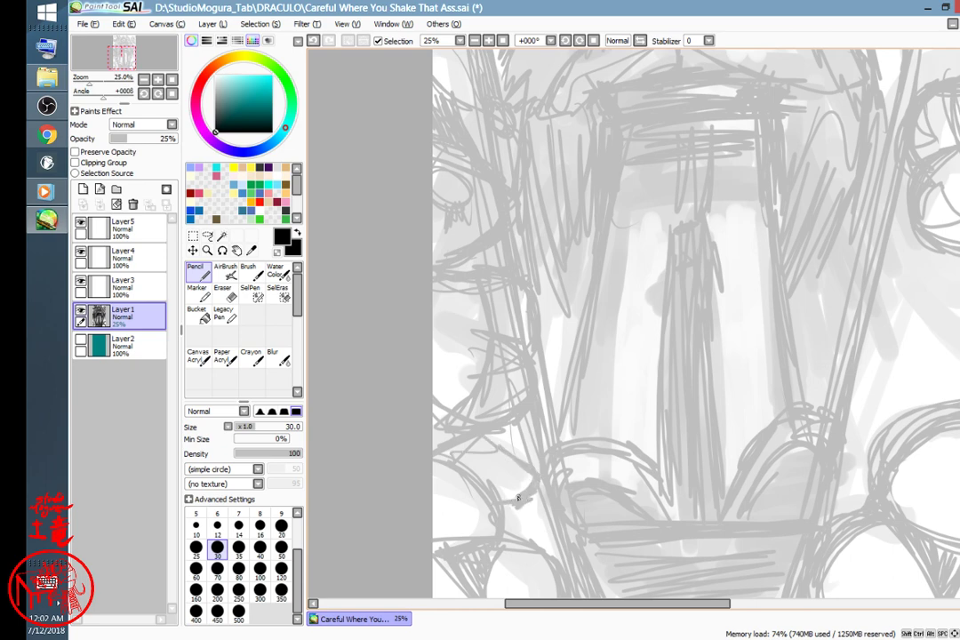
- Add short curved strokes in the gaps beside the coffin's upper right corner and below the upper left curls
key(space)
mouse_move(737, 378)
mouse_down()
mouse_move(532, 466)
mouse_move(662, 469)
mouse_move(724, 398)
mouse_move(797, 424)
mouse_move(921, 334)
mouse_move(820, 260)
mouse_move(849, 349)
mouse_move(689, 512)
mouse_move(761, 505)
mouse_move(817, 583)
mouse_up()
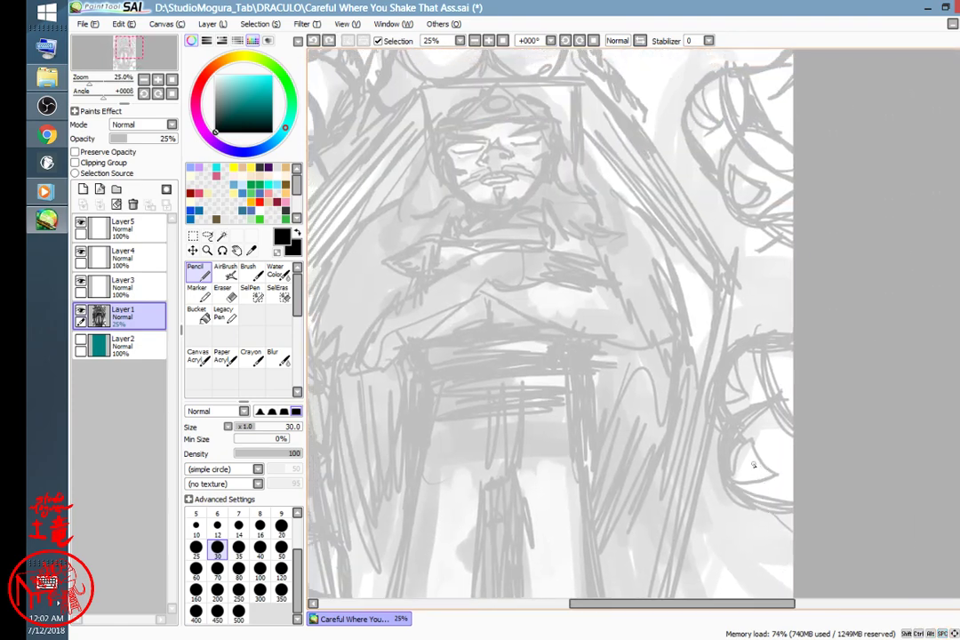
scroll(756, 466, down, 1)
scroll(750, 468, up, 1)
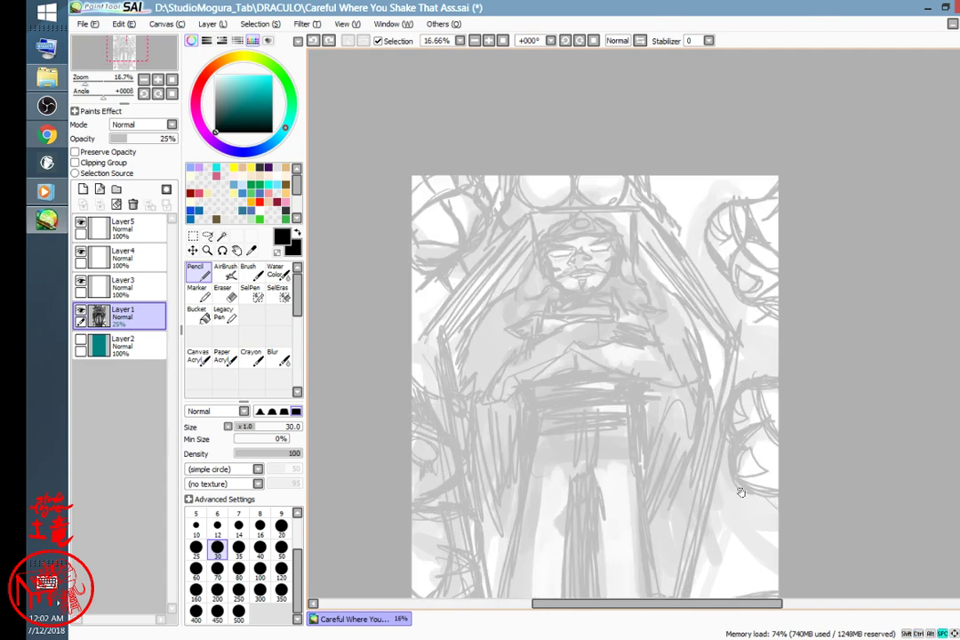
drag(741, 493, 780, 372)
mouse_move(736, 399)
mouse_down()
mouse_move(688, 442)
mouse_move(724, 371)
mouse_move(767, 395)
mouse_move(765, 480)
mouse_move(770, 463)
mouse_up()
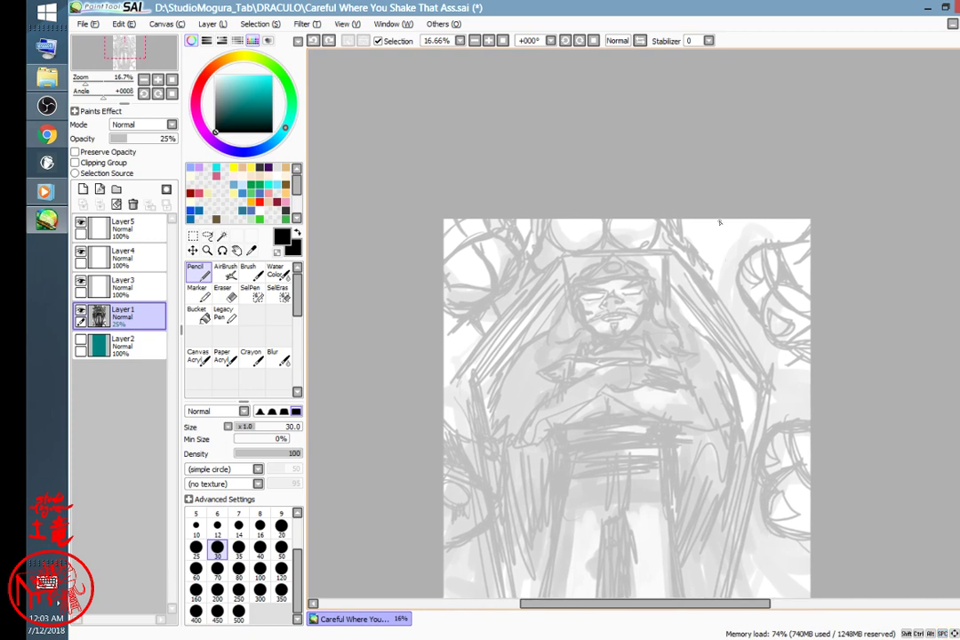
drag(683, 223, 720, 260)
drag(721, 219, 742, 282)
drag(703, 249, 760, 276)
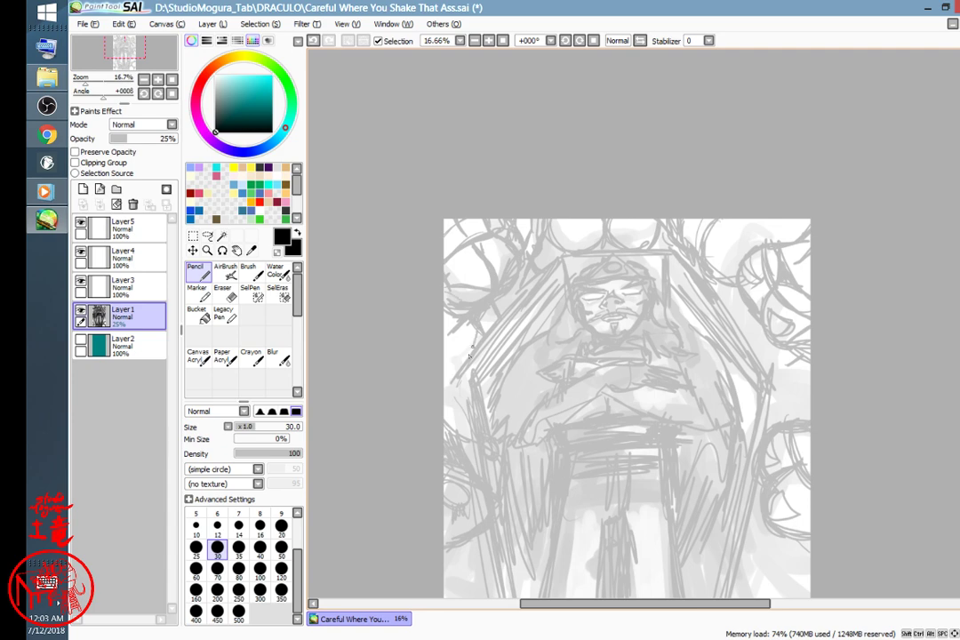
drag(471, 362, 446, 403)
drag(446, 333, 469, 357)
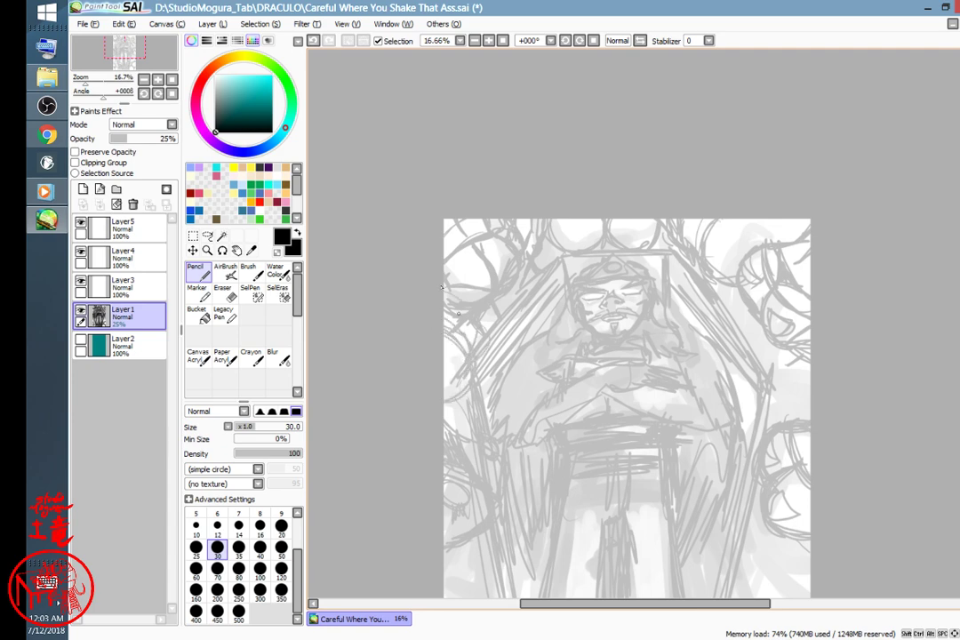
- Sketch more curls in the gaps between the middle and bottom shapes, on both sides of the coffin's lower half
drag(784, 413, 772, 263)
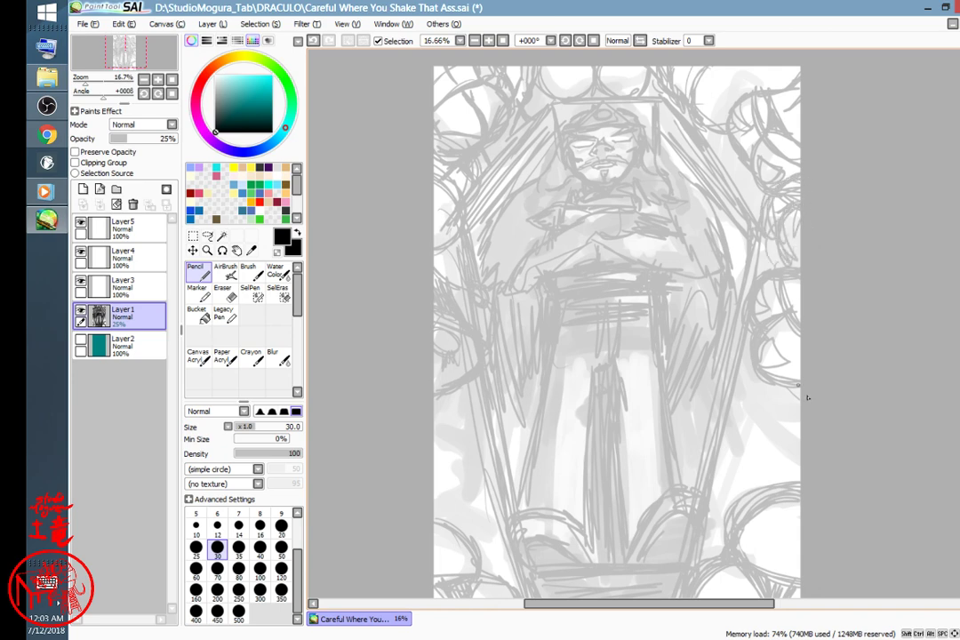
mouse_move(794, 388)
mouse_down()
mouse_move(745, 435)
mouse_move(789, 426)
mouse_move(736, 457)
mouse_up()
mouse_move(778, 428)
mouse_down()
mouse_move(737, 458)
mouse_move(733, 441)
mouse_move(756, 491)
mouse_up()
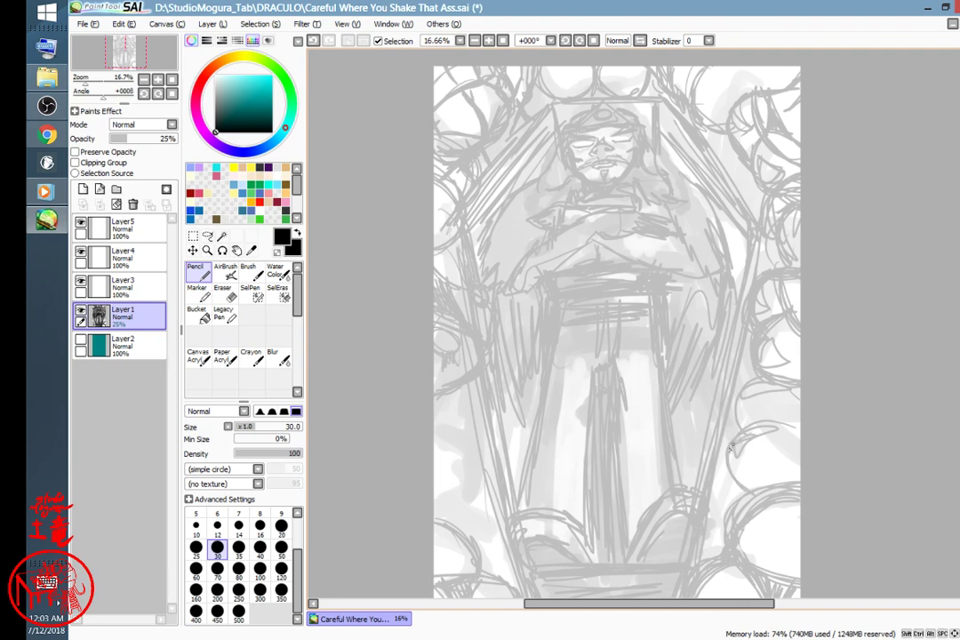
drag(737, 441, 753, 491)
mouse_move(795, 429)
mouse_down()
mouse_move(742, 435)
mouse_move(756, 376)
mouse_move(741, 427)
mouse_up()
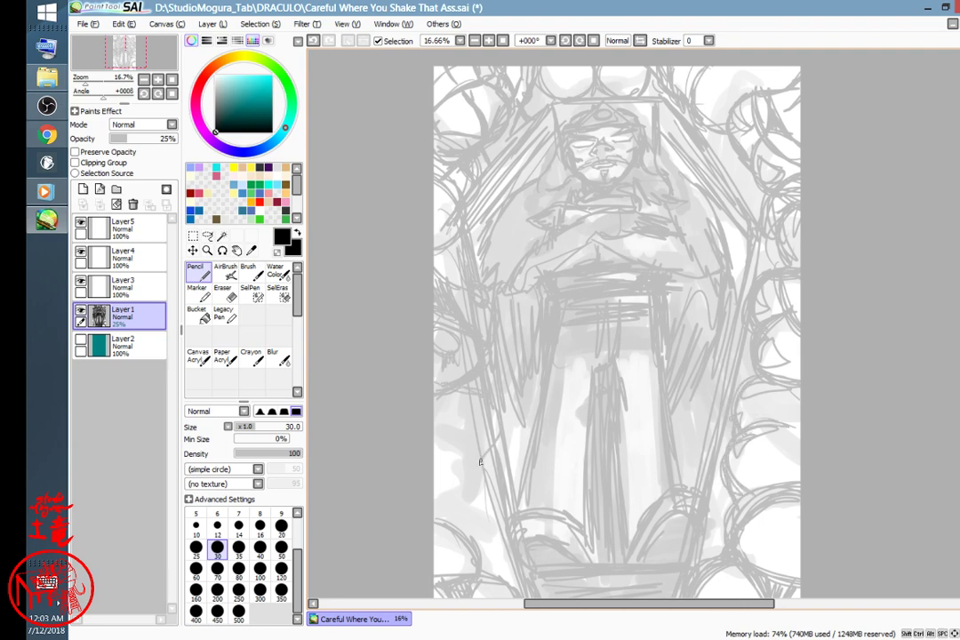
mouse_move(461, 433)
mouse_down()
mouse_move(443, 511)
mouse_move(467, 441)
mouse_move(461, 506)
mouse_move(436, 502)
mouse_move(449, 516)
mouse_move(494, 512)
mouse_up()
drag(477, 482, 459, 514)
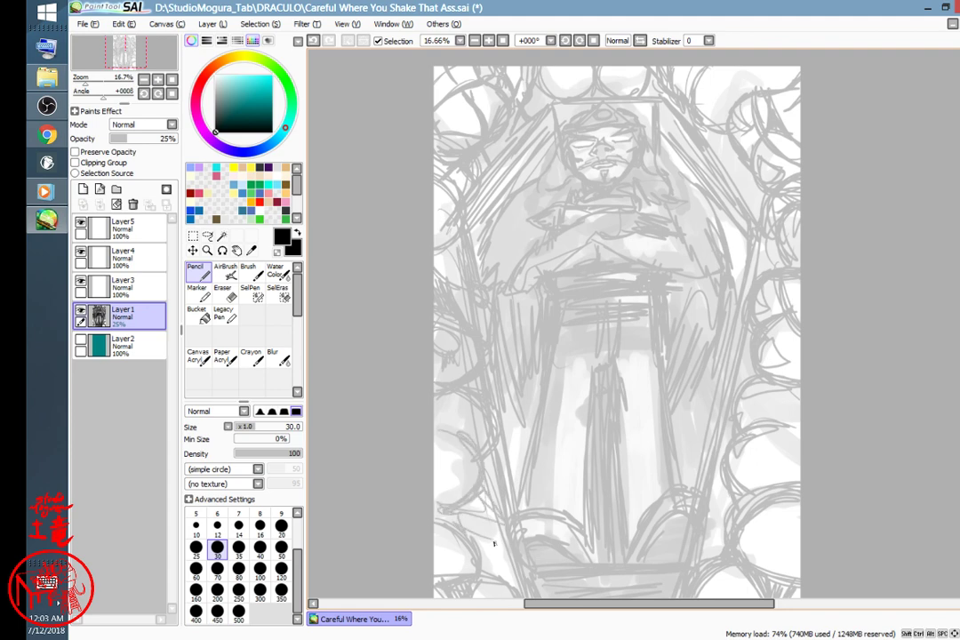
- Set Layer1's opacity to 100% and save the file
mouse_move(805, 462)
mouse_down()
mouse_move(815, 369)
mouse_move(747, 414)
mouse_move(710, 462)
mouse_up()
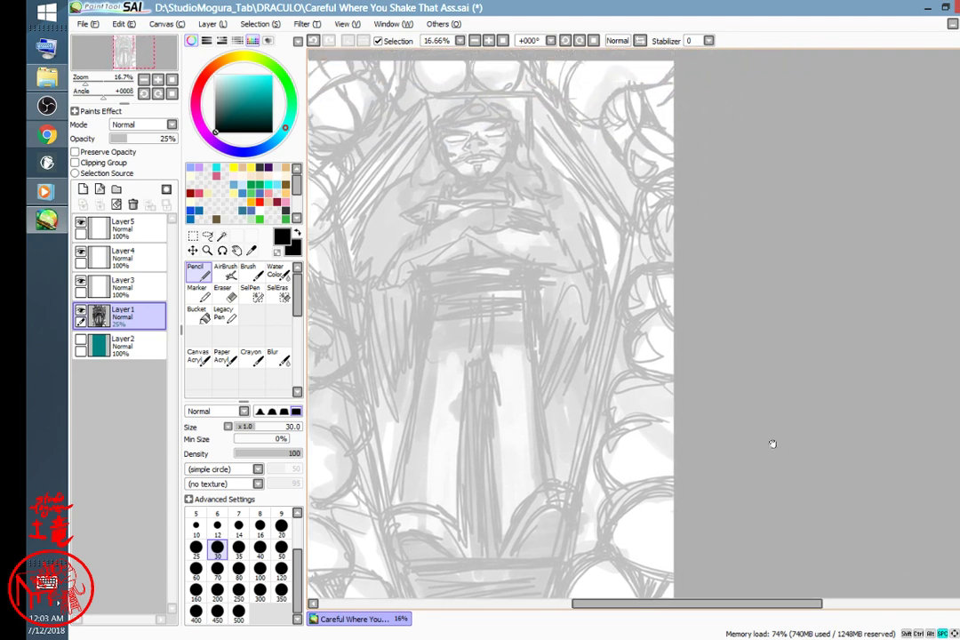
drag(774, 443, 763, 446)
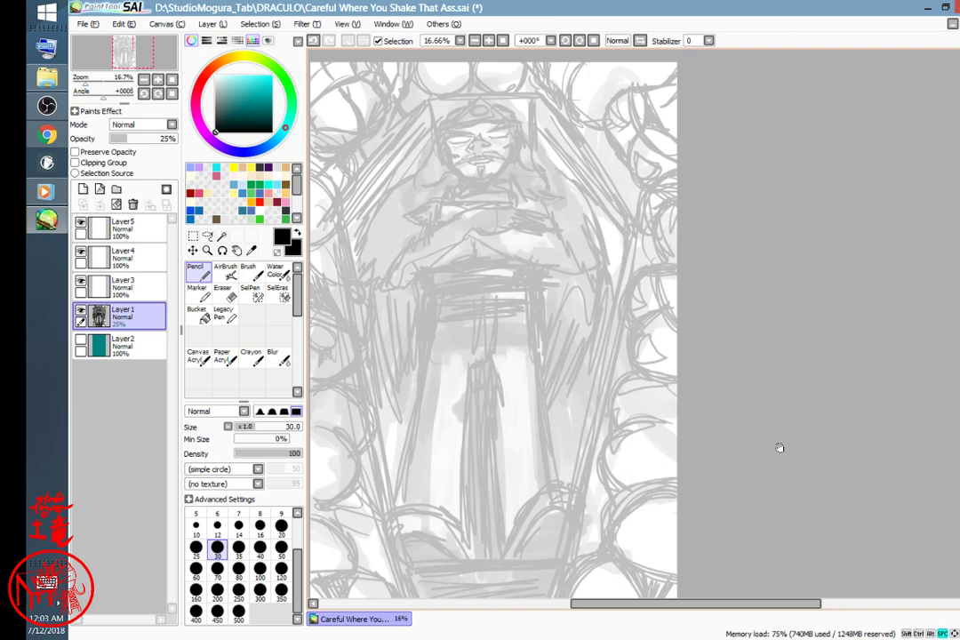
mouse_move(778, 448)
mouse_down()
mouse_move(833, 399)
mouse_move(878, 436)
mouse_move(846, 398)
mouse_up()
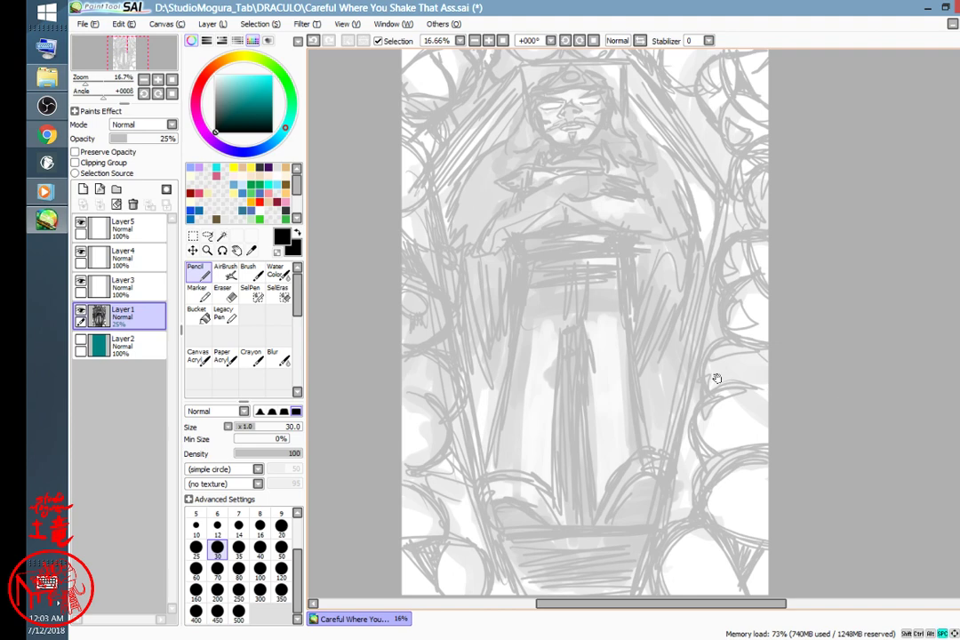
mouse_move(684, 429)
mouse_down()
mouse_move(700, 403)
mouse_move(682, 460)
mouse_move(670, 435)
mouse_up()
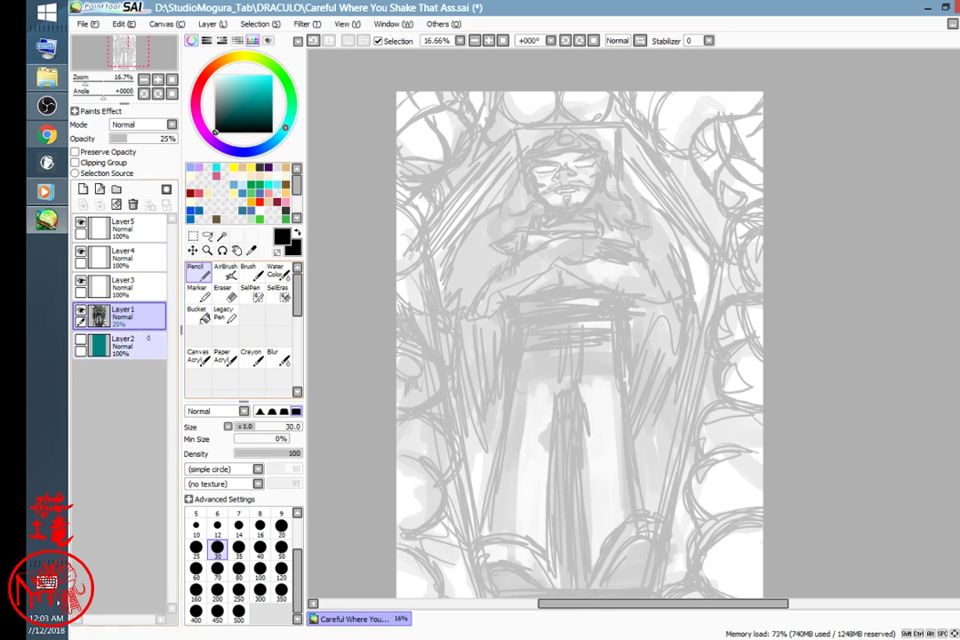
drag(127, 139, 177, 138)
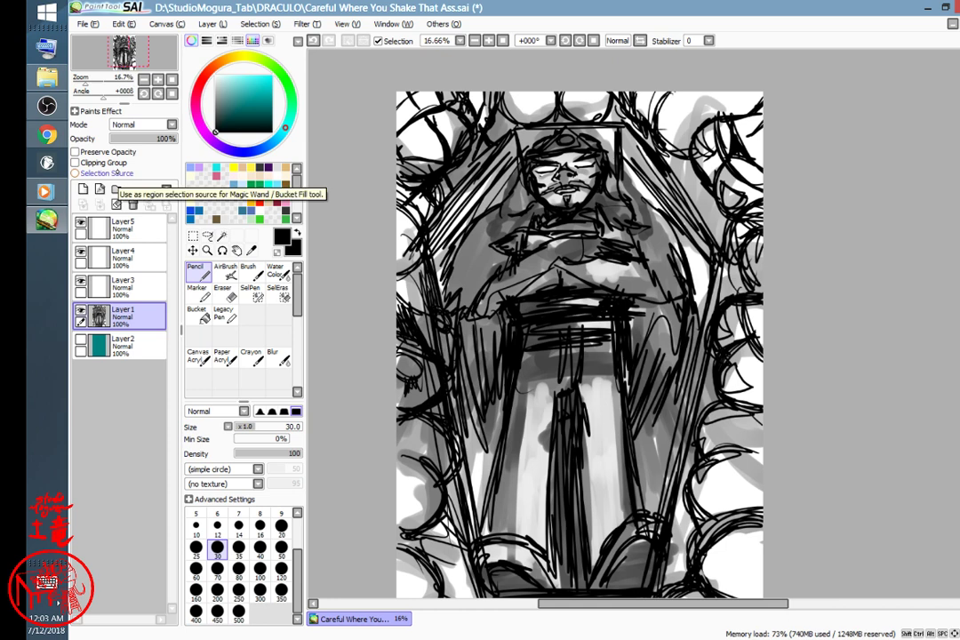
scroll(834, 426, down, 3)
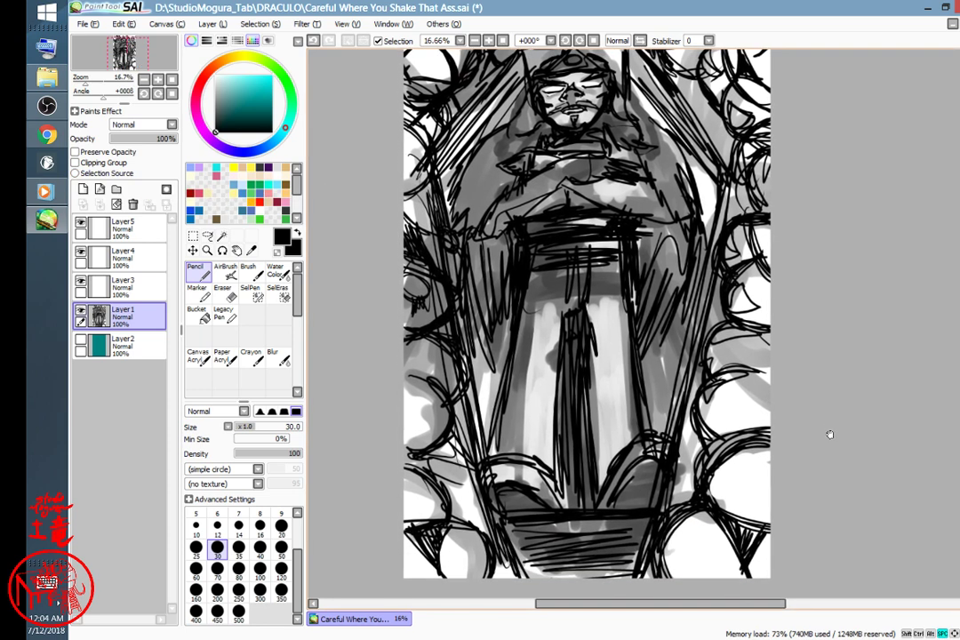
drag(818, 499, 810, 549)
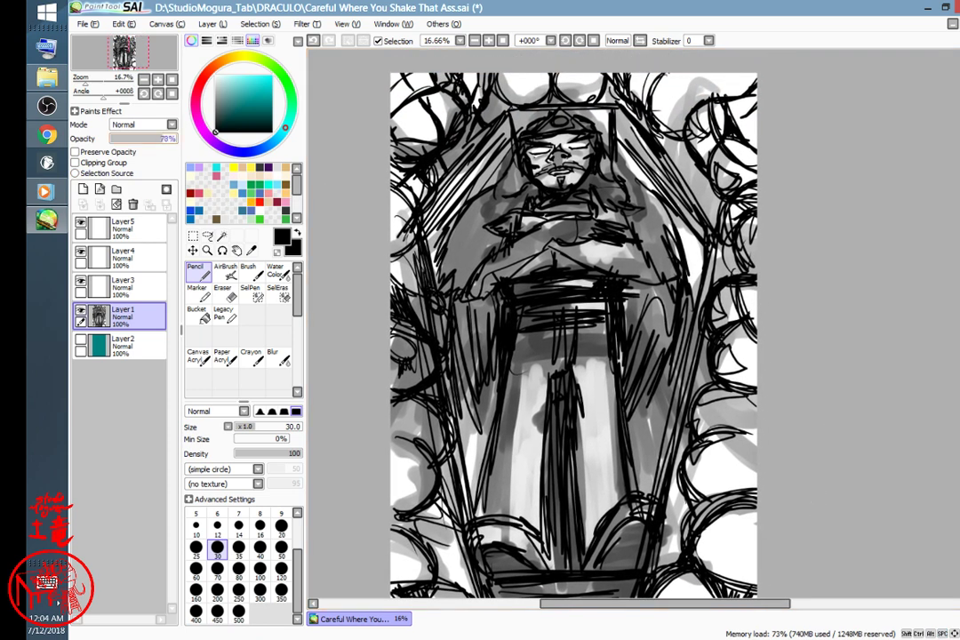
mouse_move(157, 138)
mouse_down()
mouse_move(131, 138)
mouse_move(178, 138)
mouse_up()
drag(840, 432, 821, 435)
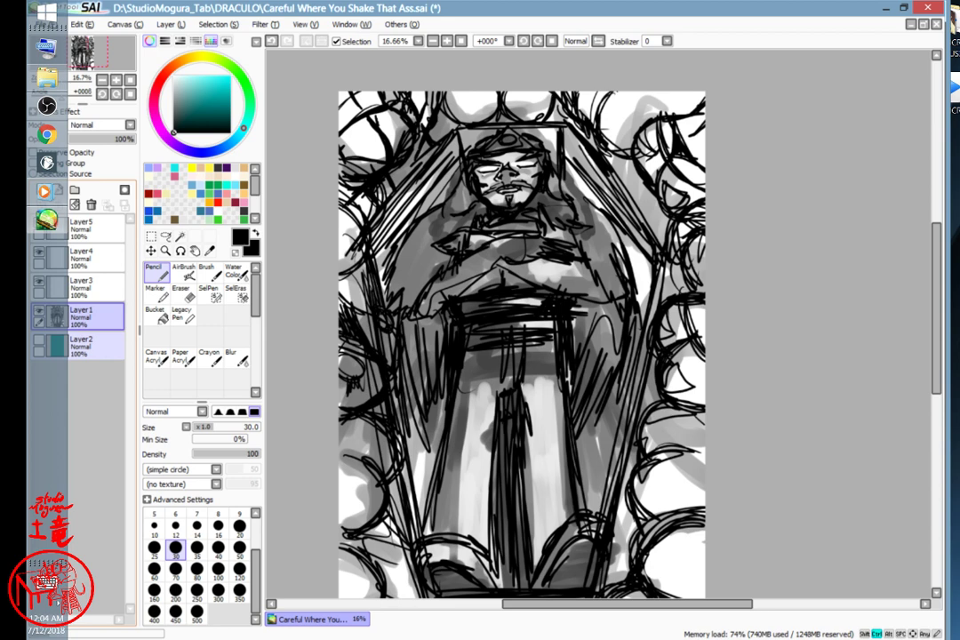
key(ctrl+s)
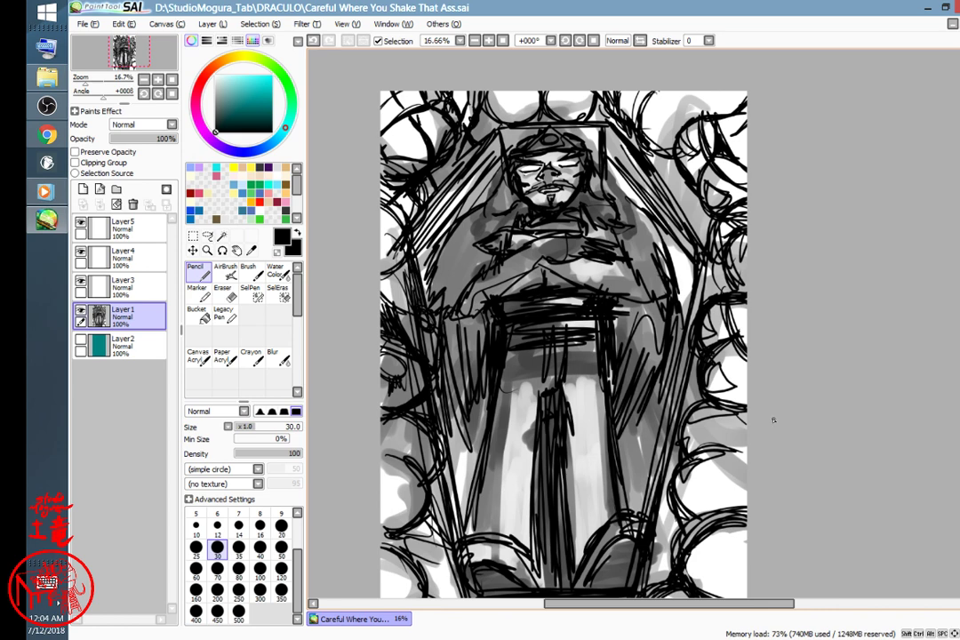
- Add inner arcs and extra outline strokes to the right-edge curls beside the figure's lower legs
mouse_move(816, 414)
mouse_down()
mouse_move(838, 367)
mouse_move(797, 434)
mouse_move(722, 389)
mouse_move(693, 456)
mouse_move(698, 498)
mouse_up()
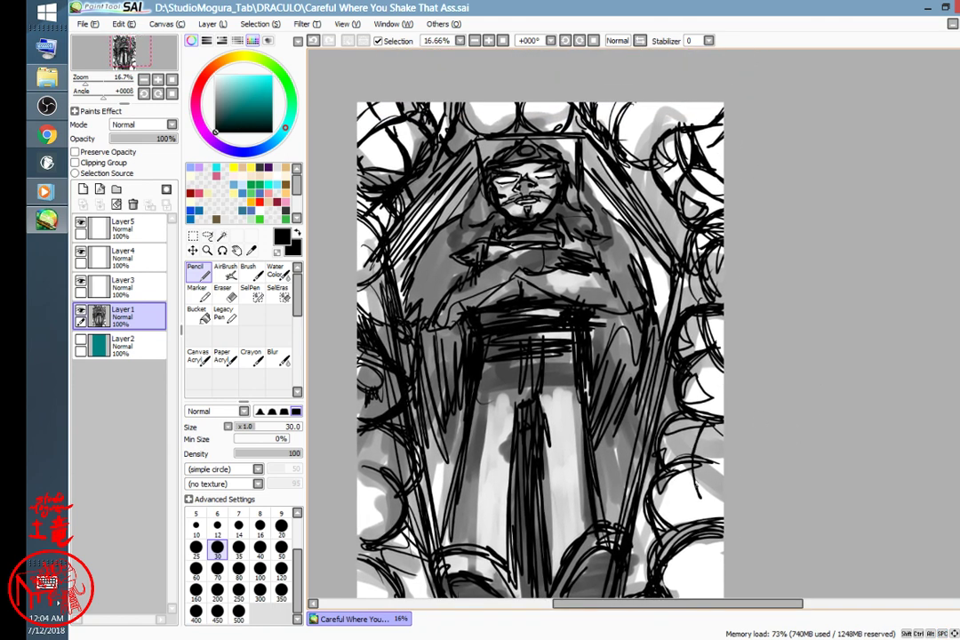
mouse_move(698, 421)
mouse_down()
mouse_move(711, 518)
mouse_move(678, 529)
mouse_up()
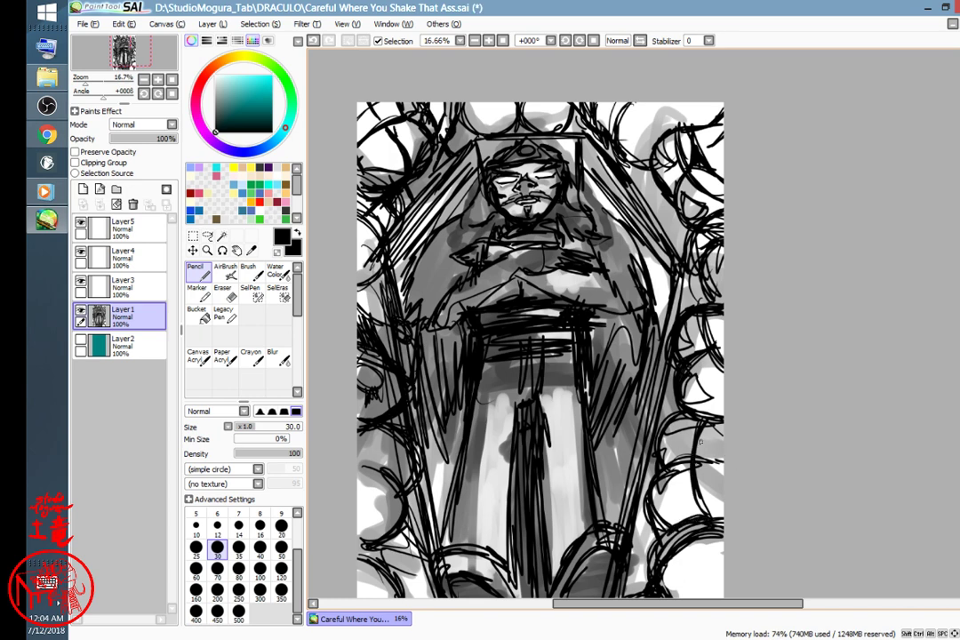
mouse_move(676, 413)
mouse_down()
mouse_move(653, 503)
mouse_move(662, 515)
mouse_up()
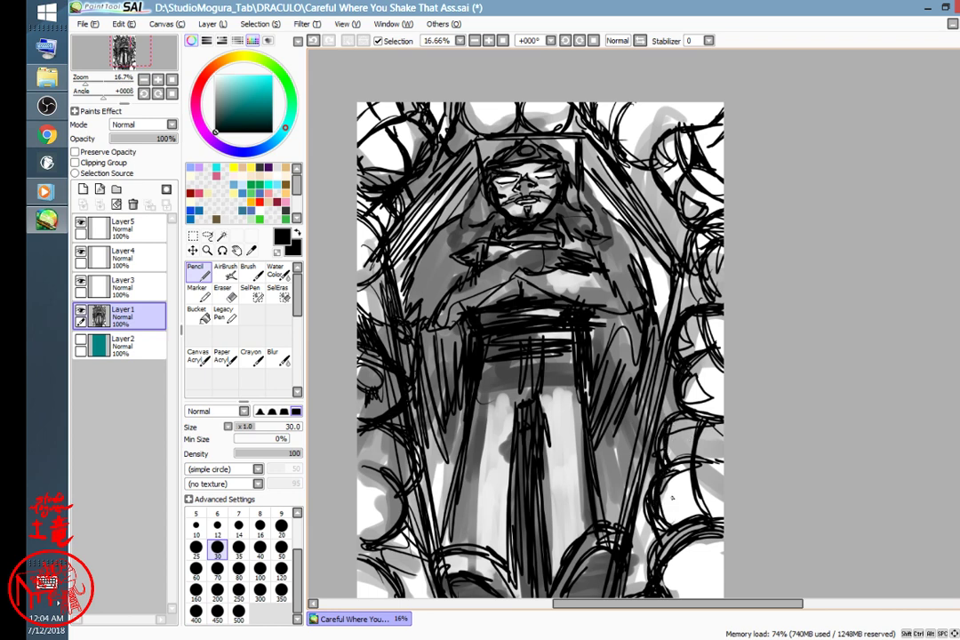
drag(671, 423, 669, 375)
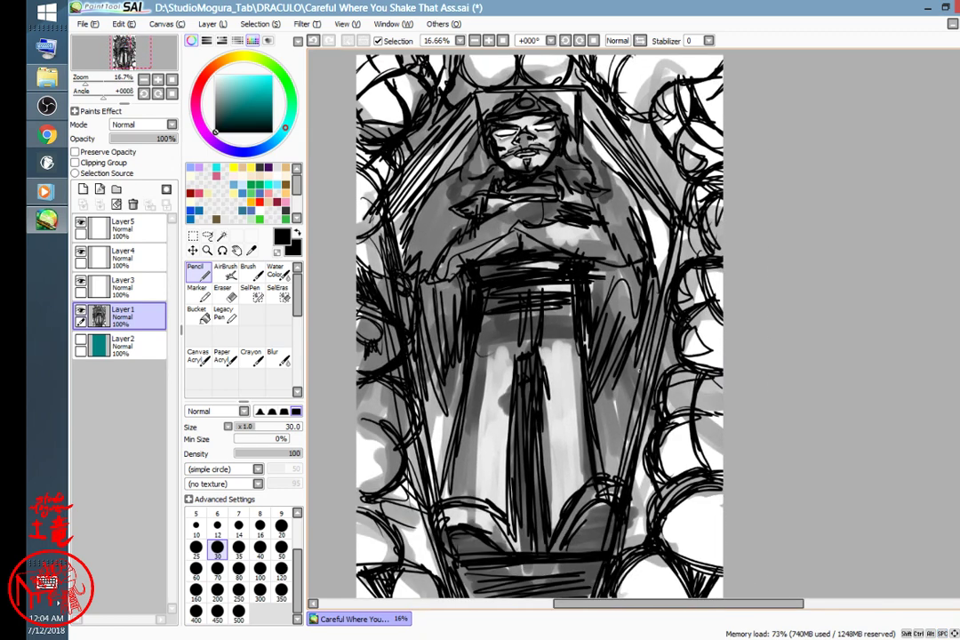
- Lower Layer1's opacity to 11% and keep that layer active
drag(159, 139, 117, 138)
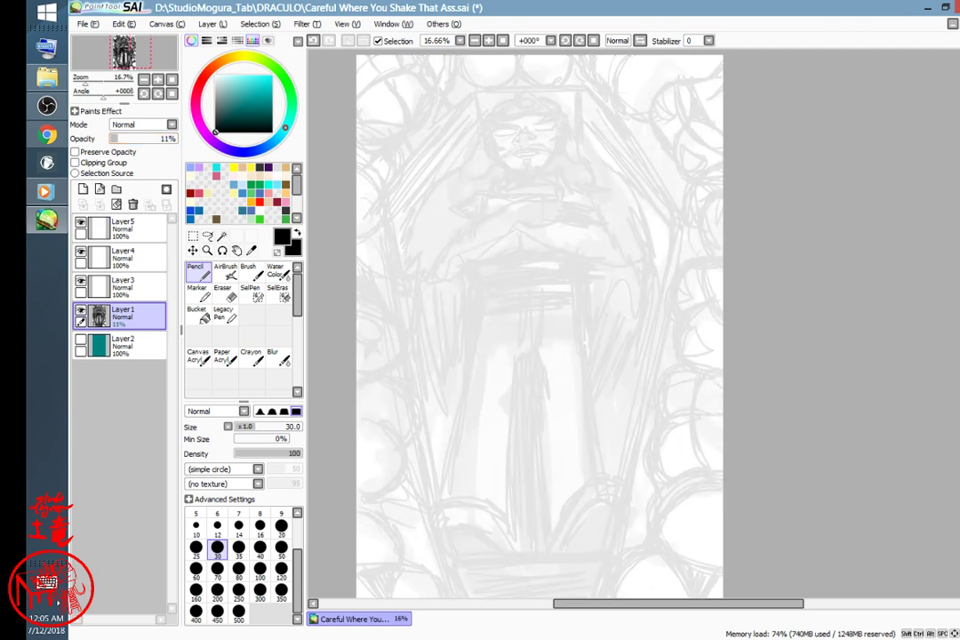
click(148, 285)
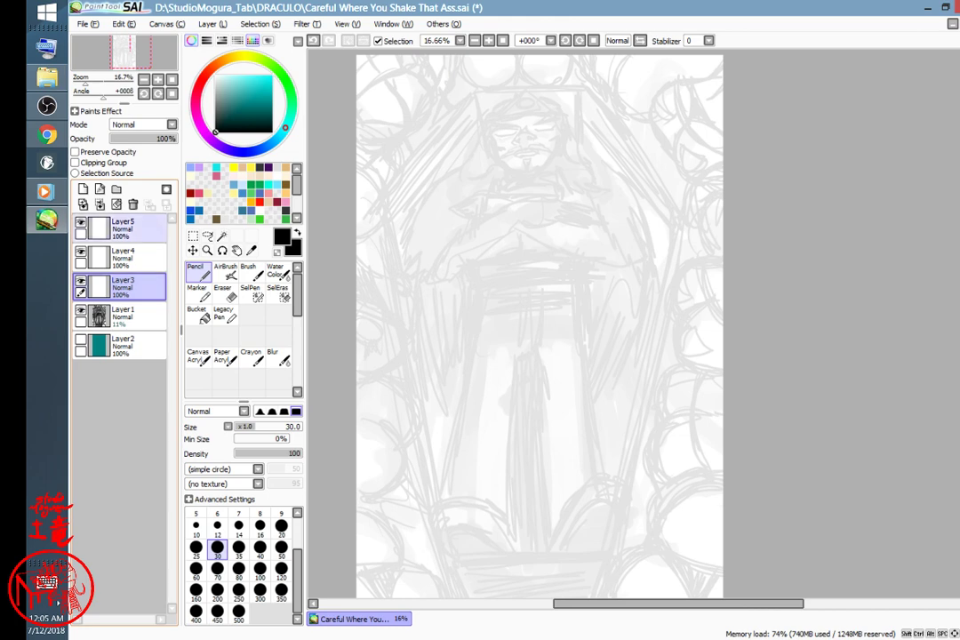
click(137, 316)
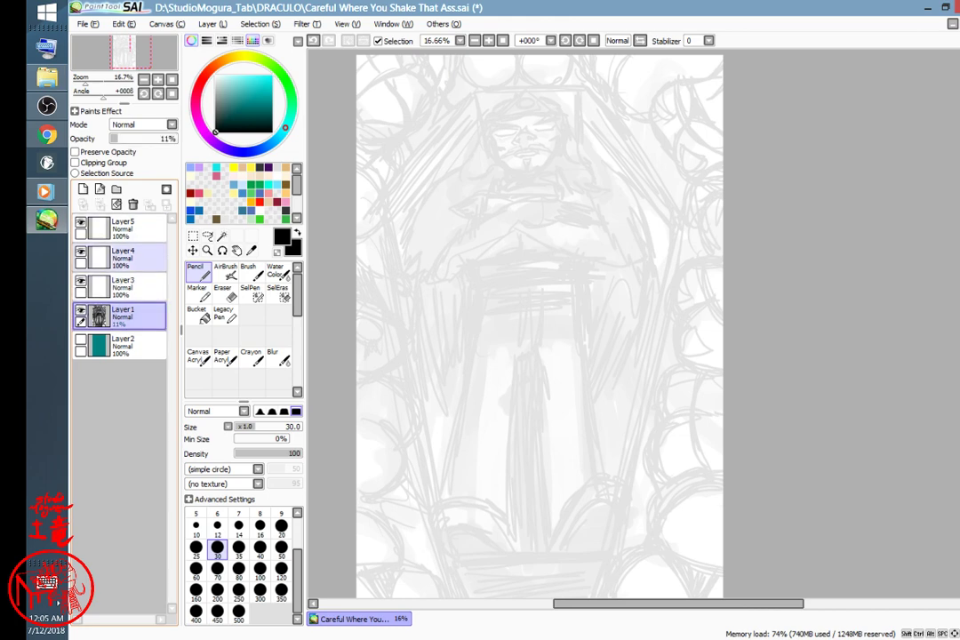
- Raise Layer1's opacity to 30% and prepare Layer3 for line work with the stabilizer at S-2
drag(121, 138, 130, 138)
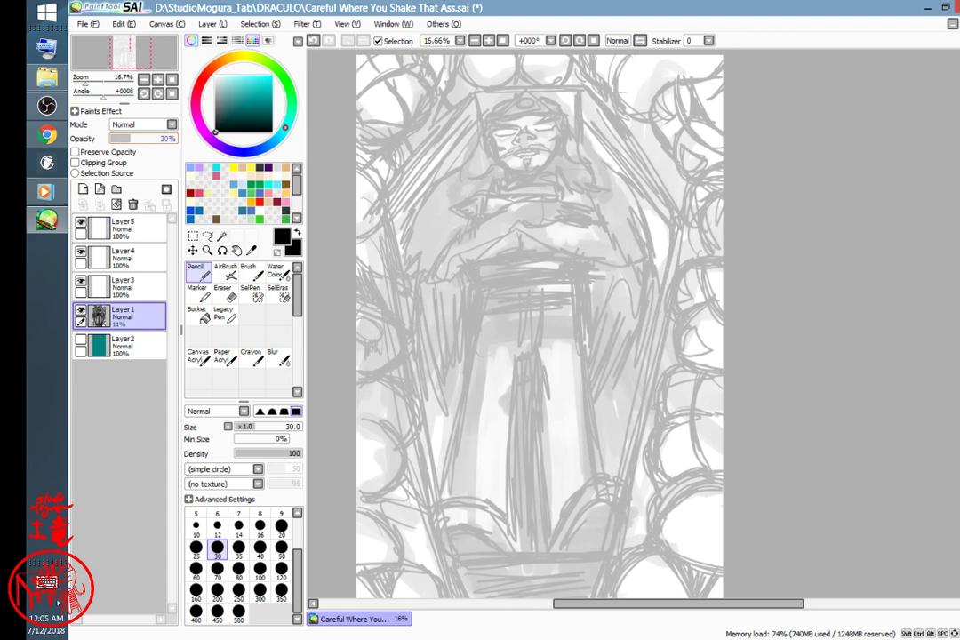
click(147, 294)
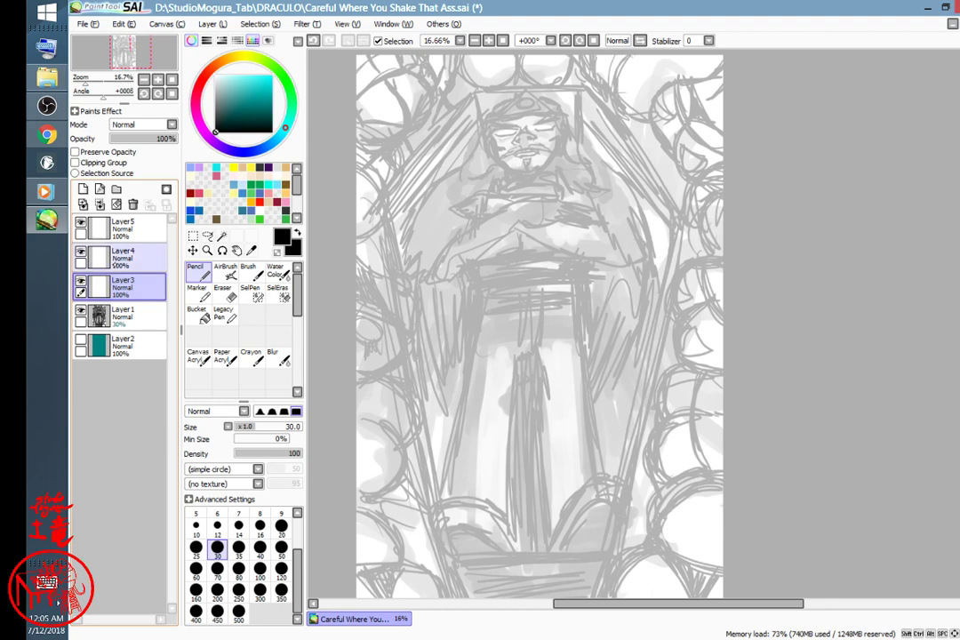
click(708, 40)
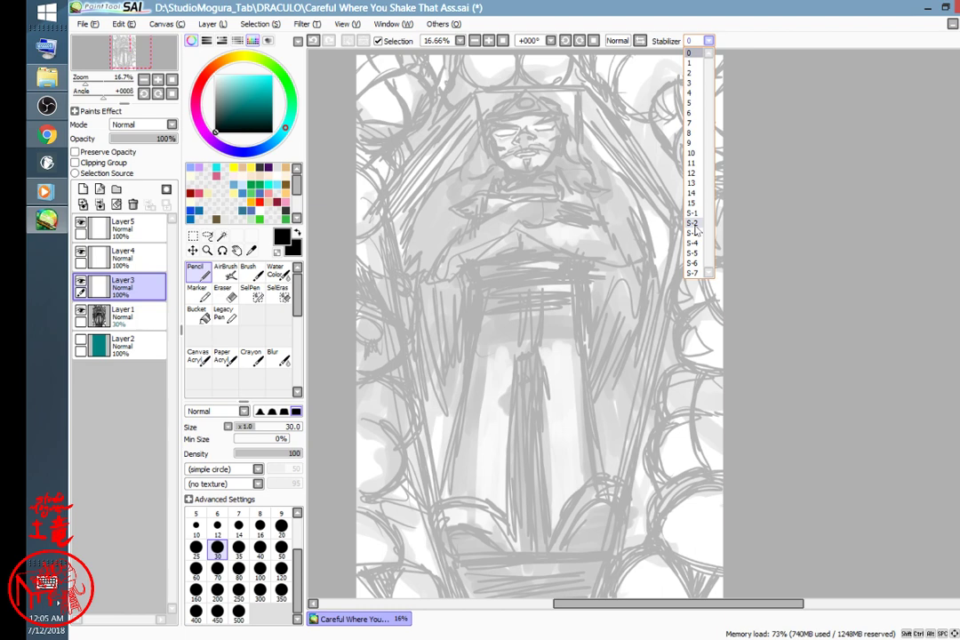
click(694, 224)
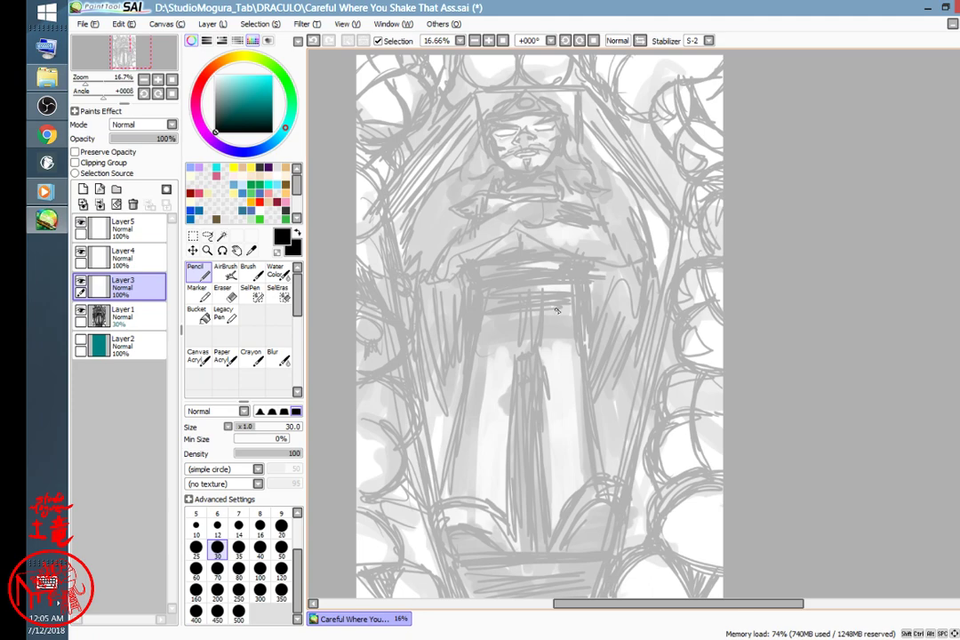
- Ink the figure's nose in black on Layer3, with an arc over the tip, two oval nostrils and the curved outer wings
scroll(569, 317, up, 5)
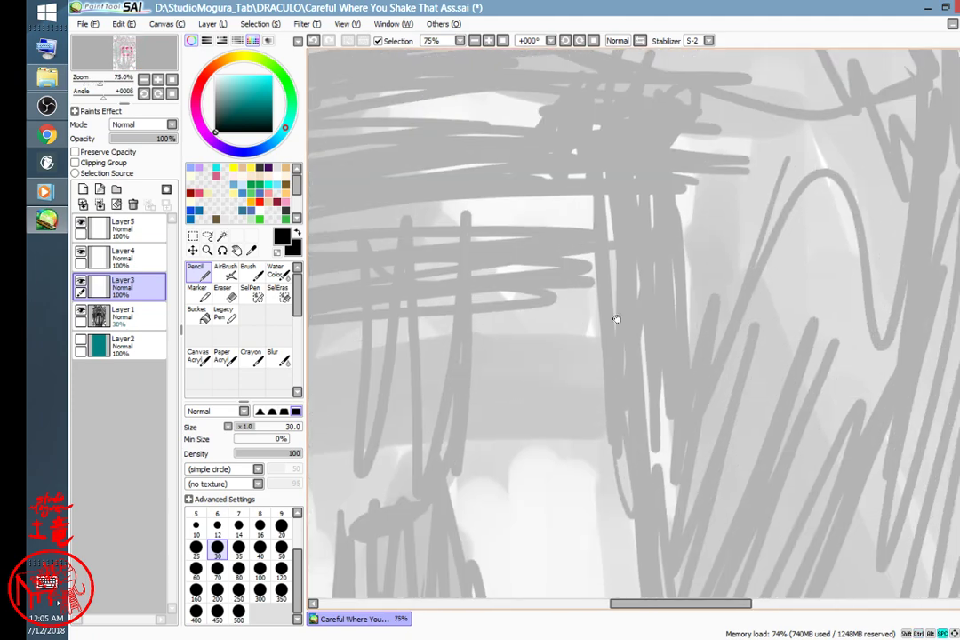
mouse_move(615, 318)
mouse_down()
mouse_move(591, 235)
mouse_move(594, 257)
mouse_move(664, 310)
mouse_move(655, 462)
mouse_move(685, 380)
mouse_up()
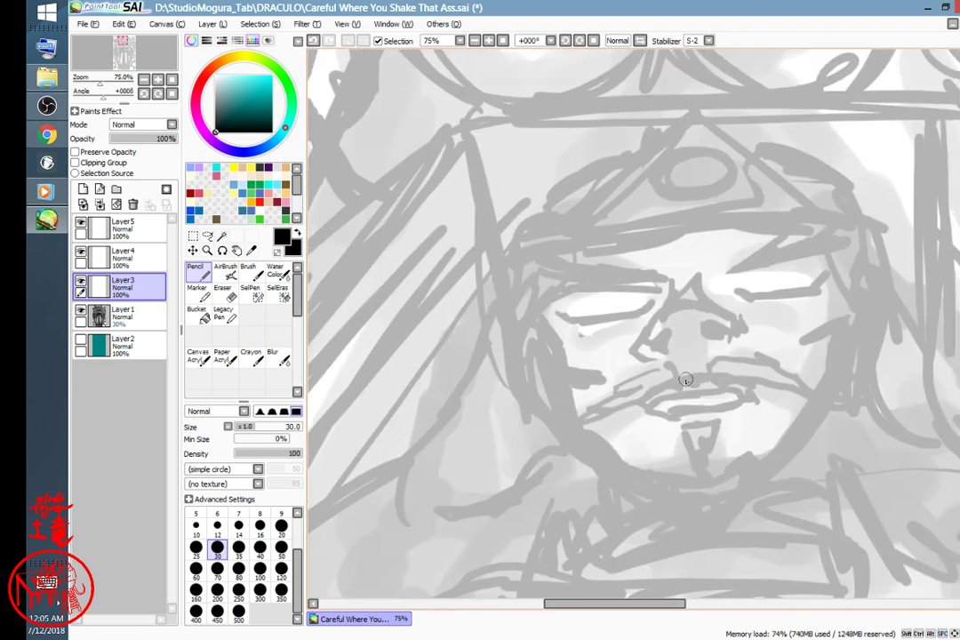
scroll(688, 381, up, 3)
mouse_move(726, 275)
mouse_down()
mouse_move(699, 351)
mouse_move(638, 362)
mouse_up()
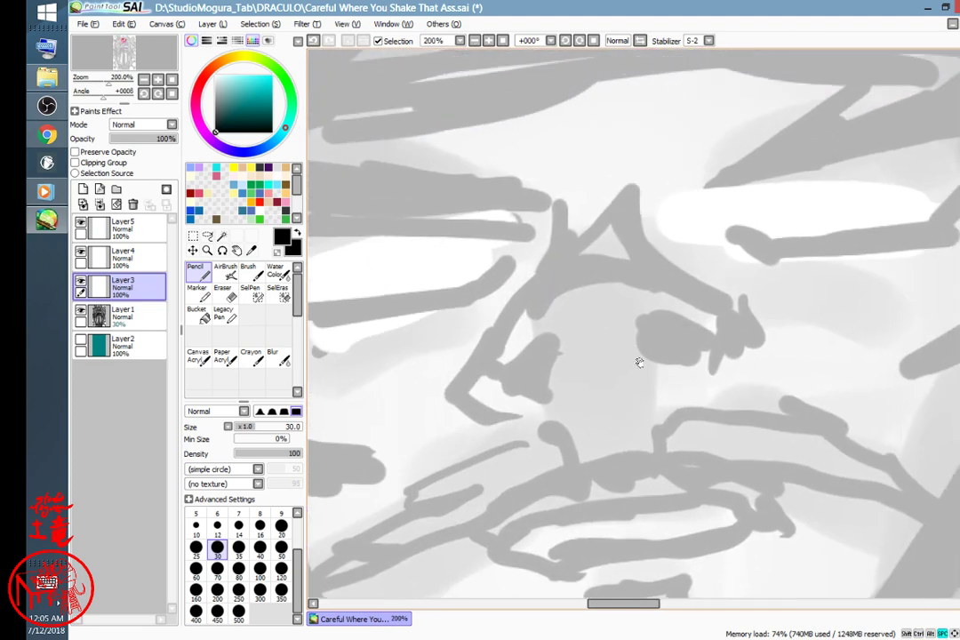
mouse_move(556, 302)
mouse_down()
mouse_move(590, 275)
mouse_move(670, 274)
mouse_move(705, 301)
mouse_up()
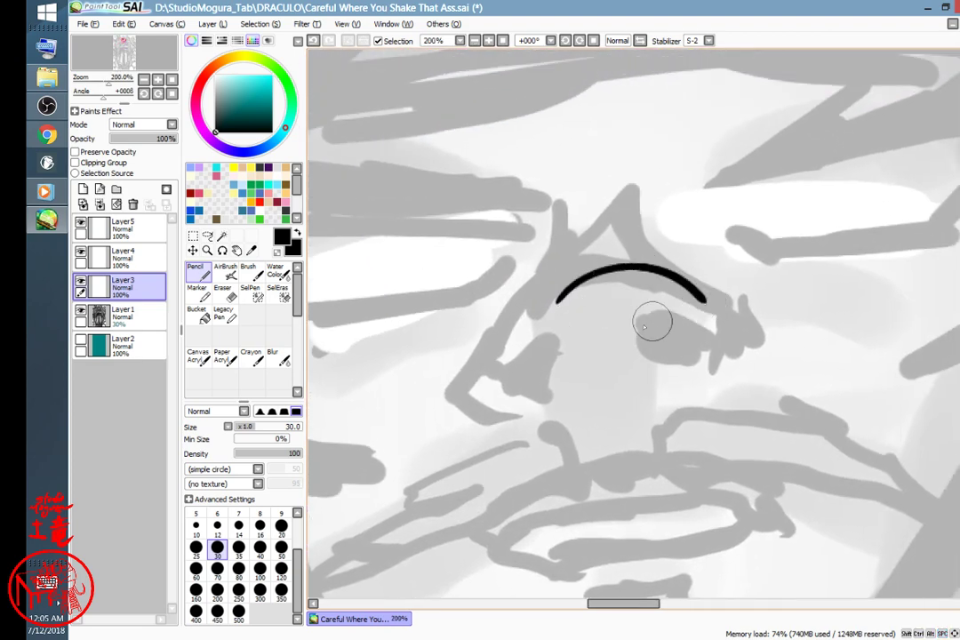
mouse_move(570, 373)
mouse_down()
mouse_move(522, 392)
mouse_move(528, 403)
mouse_move(576, 374)
mouse_up()
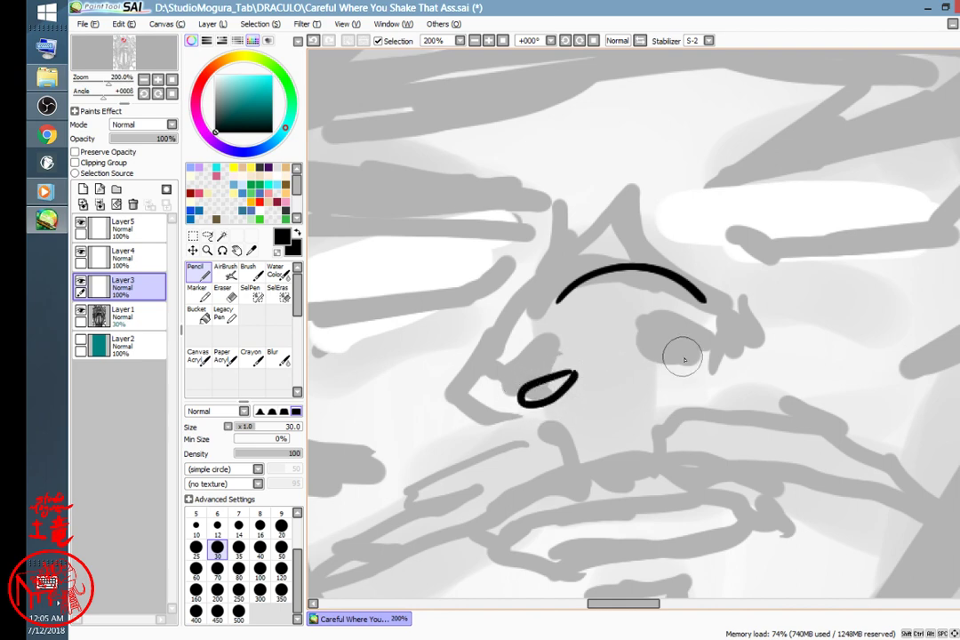
mouse_move(693, 365)
mouse_down()
mouse_move(735, 382)
mouse_move(690, 386)
mouse_up()
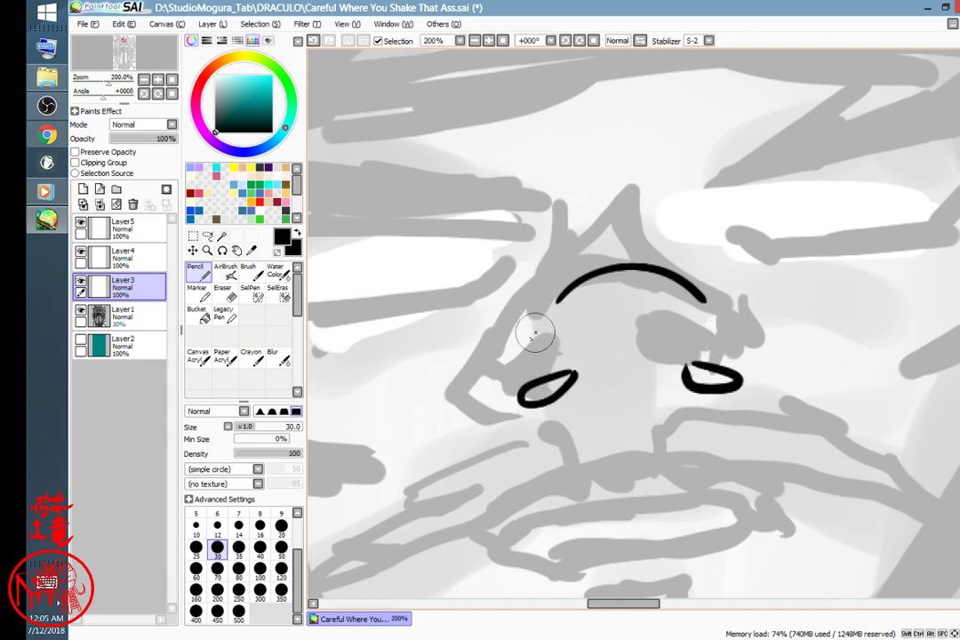
mouse_move(534, 335)
mouse_down()
mouse_move(480, 379)
mouse_move(494, 422)
mouse_up()
mouse_move(742, 329)
mouse_down()
mouse_move(766, 338)
mouse_move(776, 395)
mouse_move(767, 402)
mouse_up()
- Ink the mouth with a wavy upper lip contour, a thick lip line, two pointed fangs and the lower lip
drag(772, 449, 778, 315)
mouse_move(607, 334)
mouse_down()
mouse_move(644, 340)
mouse_move(680, 319)
mouse_move(751, 333)
mouse_move(587, 317)
mouse_move(546, 326)
mouse_move(485, 375)
mouse_move(522, 386)
mouse_move(677, 356)
mouse_move(807, 362)
mouse_up()
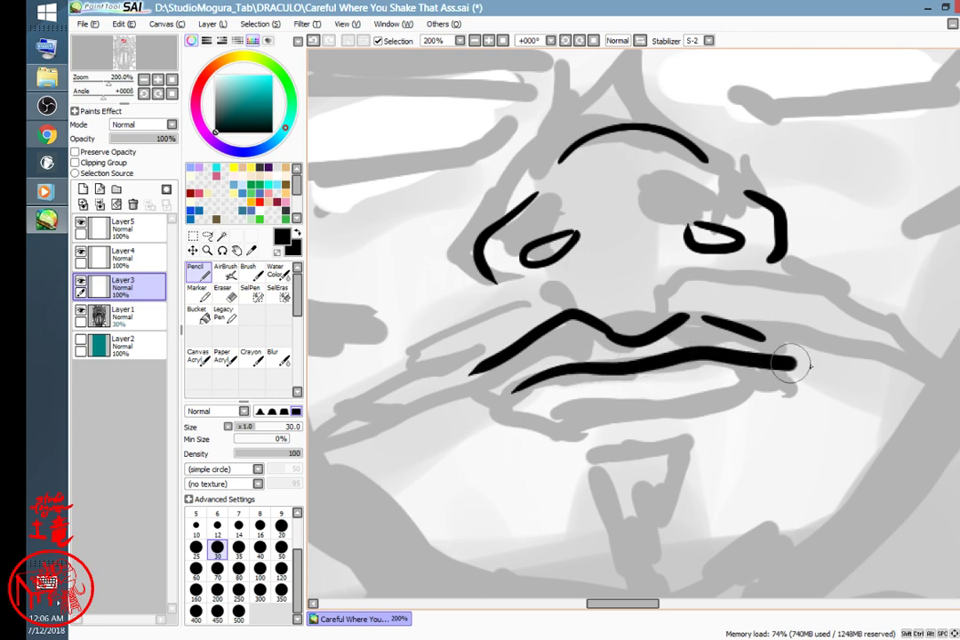
mouse_move(523, 388)
mouse_down()
mouse_move(531, 409)
mouse_move(580, 366)
mouse_move(544, 377)
mouse_up()
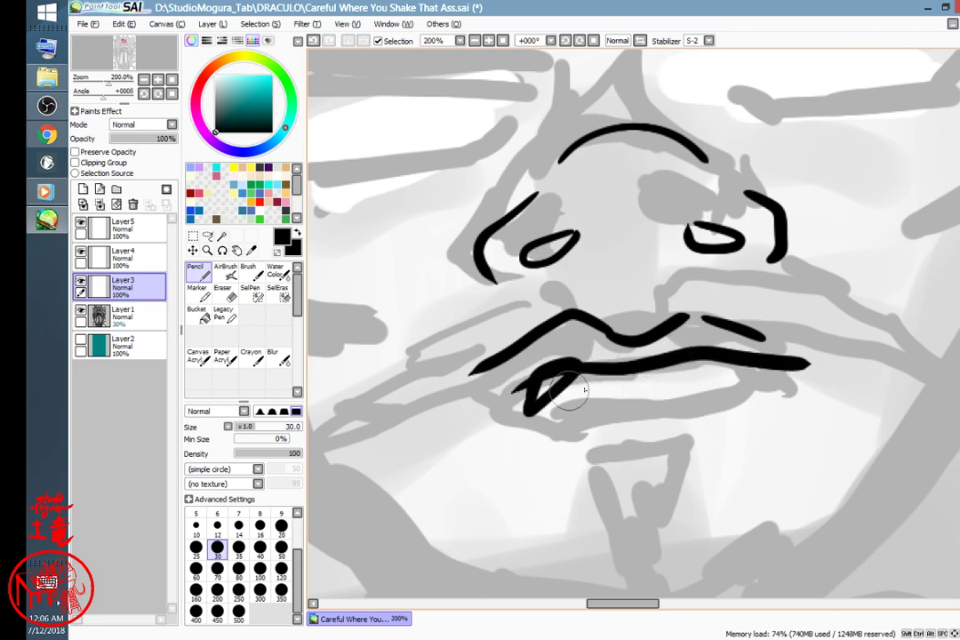
mouse_move(731, 361)
mouse_down()
mouse_move(756, 366)
mouse_move(729, 354)
mouse_up()
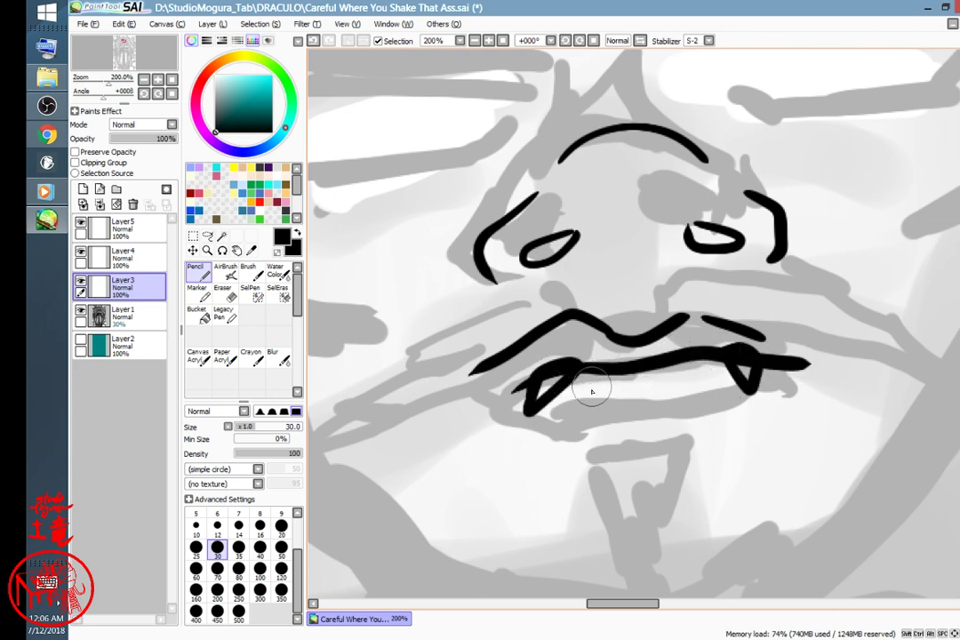
mouse_move(605, 410)
mouse_down()
mouse_move(731, 406)
mouse_move(618, 404)
mouse_move(564, 416)
mouse_move(548, 391)
mouse_up()
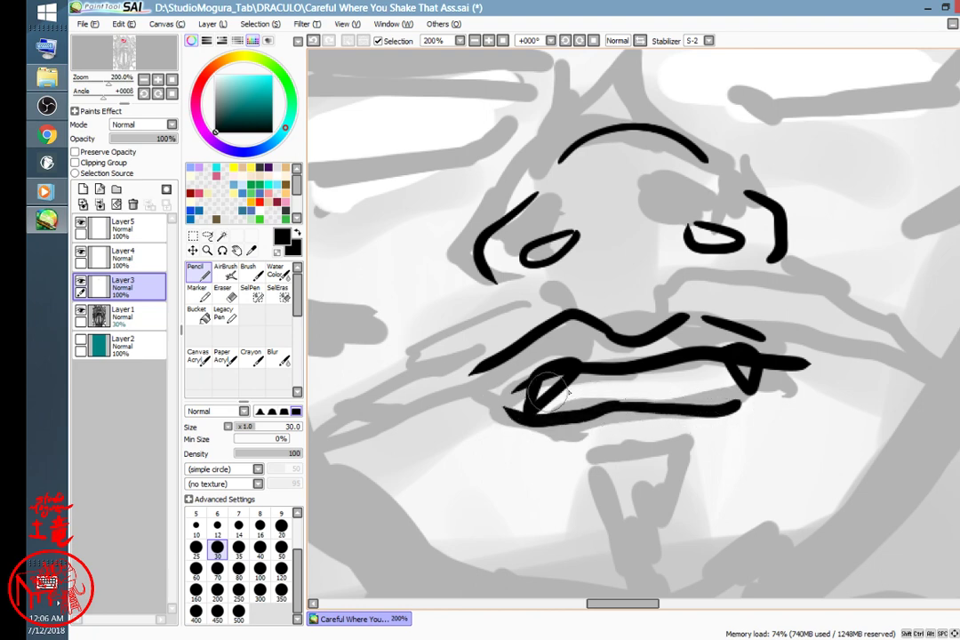
drag(738, 405, 749, 394)
- Ink a jagged triangular goatee under the lip and outline the chin and jaw with the neck lines on both sides
mouse_move(614, 360)
mouse_down()
mouse_move(720, 419)
mouse_move(747, 338)
mouse_move(682, 288)
mouse_up()
mouse_move(662, 373)
mouse_down()
mouse_move(765, 372)
mouse_move(727, 463)
mouse_move(725, 432)
mouse_move(713, 500)
mouse_move(666, 431)
mouse_move(654, 373)
mouse_up()
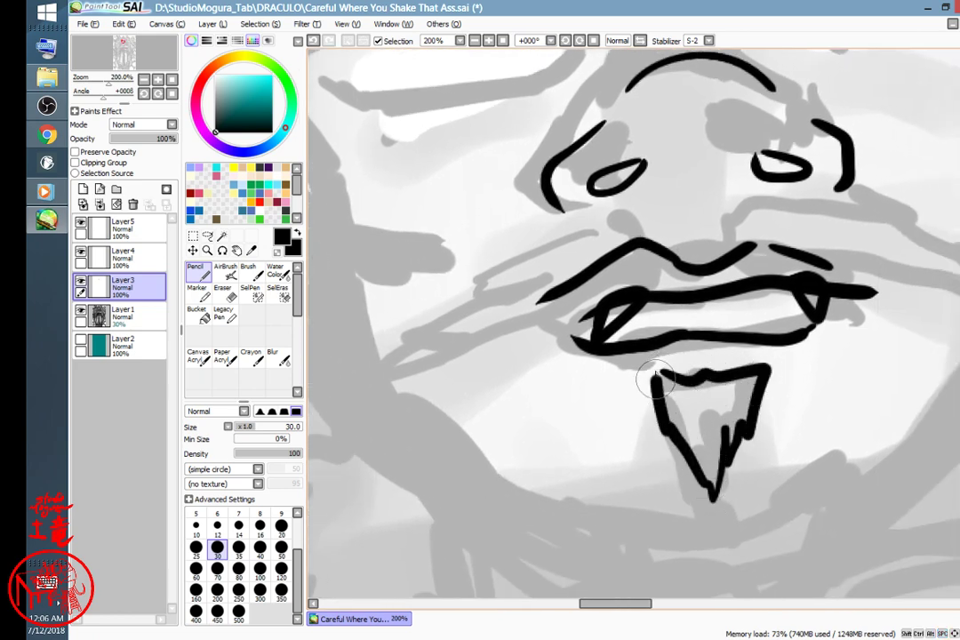
scroll(751, 422, down, 2)
mouse_move(502, 327)
mouse_down()
mouse_move(636, 419)
mouse_move(671, 424)
mouse_move(738, 417)
mouse_move(836, 365)
mouse_up()
drag(929, 265, 791, 569)
drag(854, 434, 814, 337)
drag(462, 235, 406, 209)
mouse_move(406, 209)
mouse_down()
mouse_move(461, 287)
mouse_move(638, 448)
mouse_move(692, 520)
mouse_move(729, 516)
mouse_move(781, 398)
mouse_up()
drag(555, 252, 490, 507)
- Outline both halves of the long moustache, sweeping from beneath the nostrils down to pointed tips at the cheeks
drag(508, 425, 751, 497)
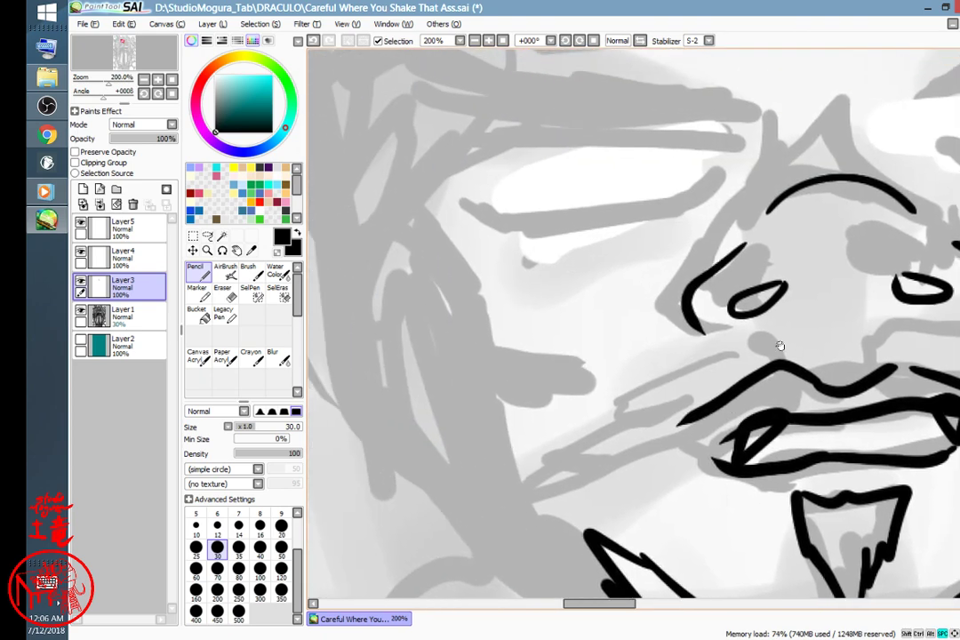
mouse_move(773, 324)
mouse_down()
mouse_move(740, 371)
mouse_move(671, 400)
mouse_move(521, 512)
mouse_up()
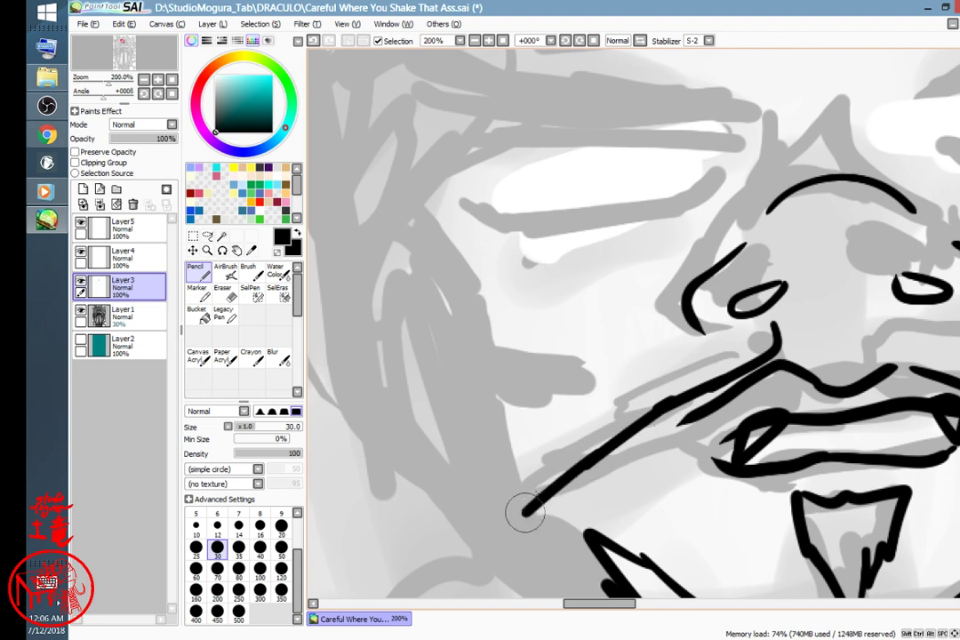
mouse_move(768, 332)
mouse_down()
mouse_move(604, 435)
mouse_move(467, 540)
mouse_up()
drag(788, 433, 485, 457)
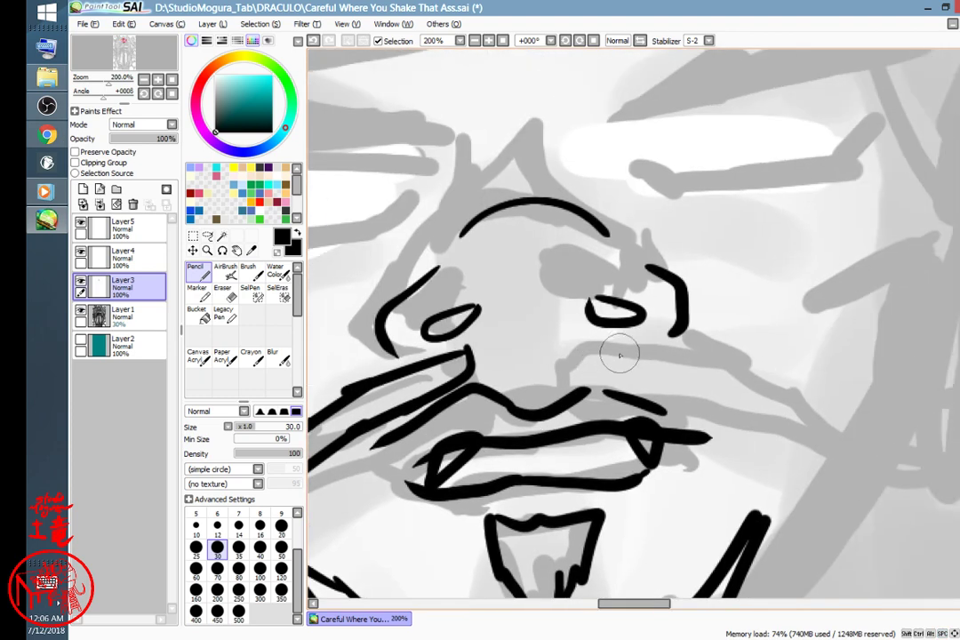
mouse_move(593, 363)
mouse_down()
mouse_move(621, 349)
mouse_move(725, 363)
mouse_move(836, 415)
mouse_move(688, 401)
mouse_move(850, 470)
mouse_move(936, 470)
mouse_move(811, 397)
mouse_up()
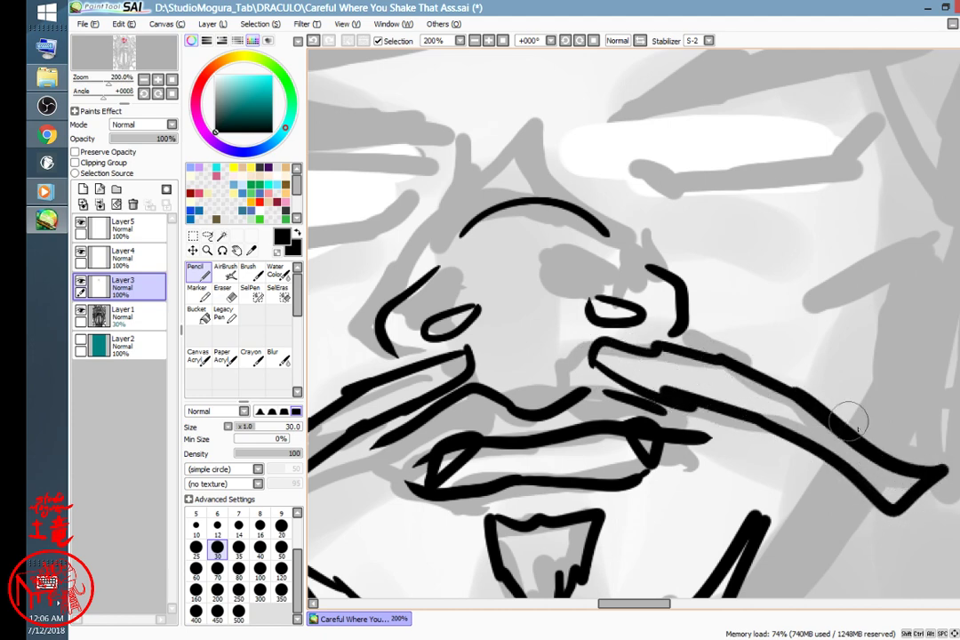
drag(710, 463, 958, 469)
- Add two short curved lines rising from the ends of the nose-tip arc to form the nose bridge
mouse_move(700, 435)
mouse_down()
mouse_move(632, 390)
mouse_move(390, 354)
mouse_up()
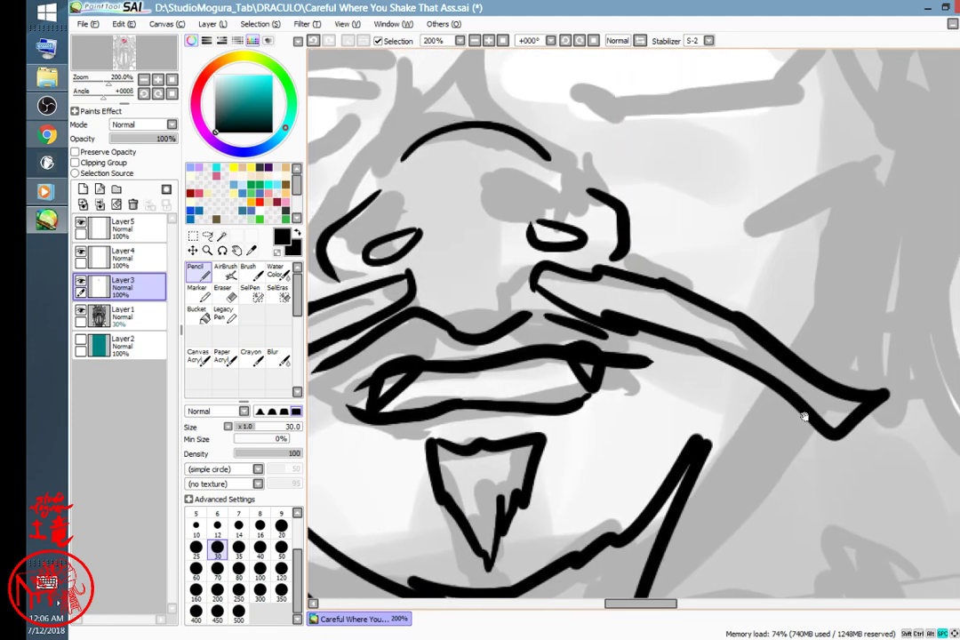
drag(483, 250, 893, 444)
mouse_move(830, 367)
mouse_down()
mouse_move(609, 403)
mouse_move(586, 400)
mouse_move(576, 349)
mouse_move(576, 396)
mouse_up()
drag(690, 335, 719, 396)
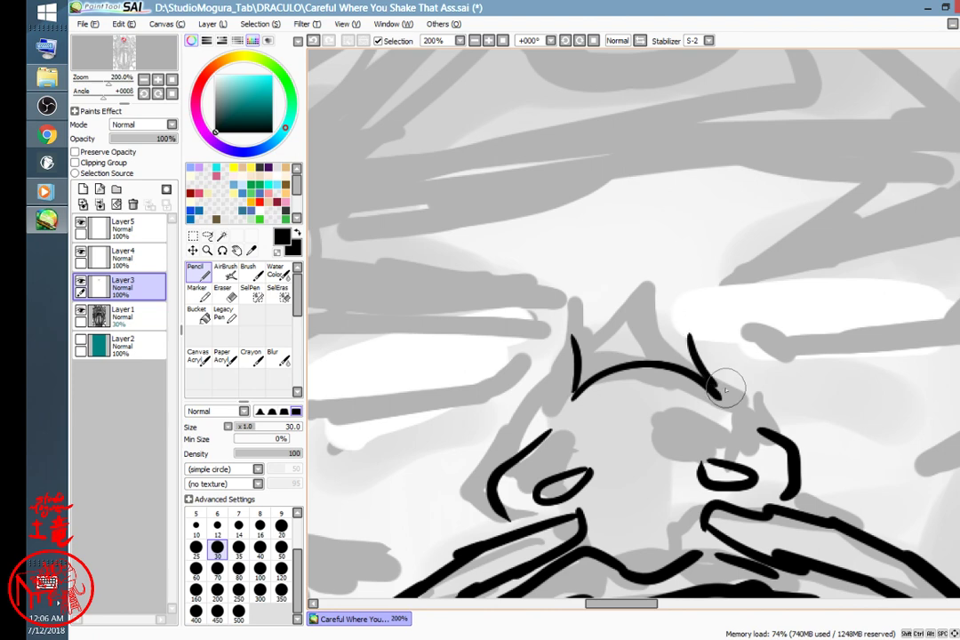
- Ink the two closed eyes as thick curved lash lines with upturned ends
drag(588, 369, 758, 316)
mouse_move(695, 304)
mouse_down()
mouse_move(644, 339)
mouse_move(478, 359)
mouse_move(418, 348)
mouse_move(445, 354)
mouse_move(422, 339)
mouse_up()
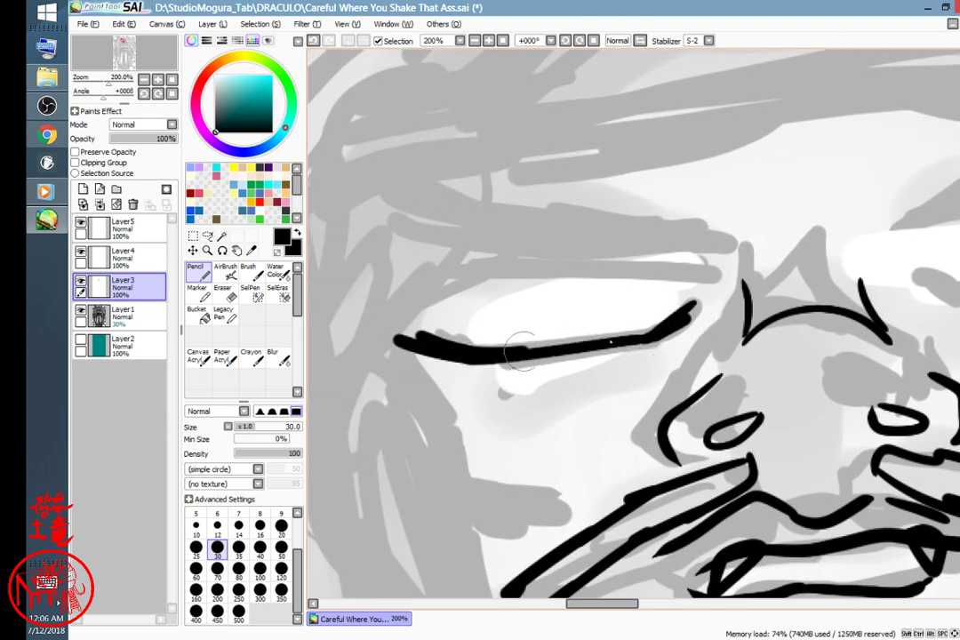
mouse_move(799, 446)
mouse_down()
mouse_move(527, 442)
mouse_move(517, 453)
mouse_up()
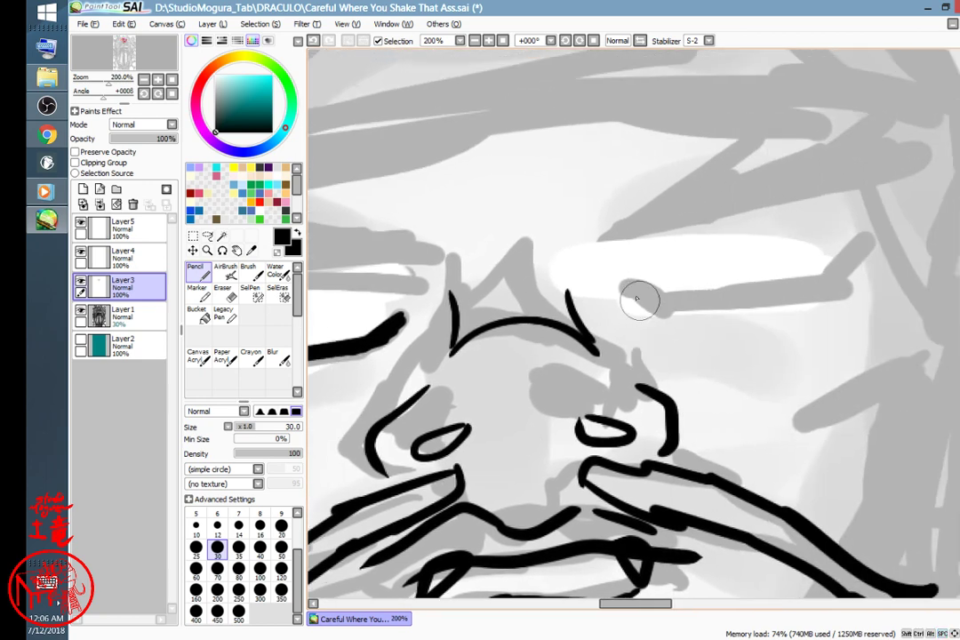
mouse_move(625, 281)
mouse_down()
mouse_move(665, 315)
mouse_move(855, 294)
mouse_move(894, 261)
mouse_move(858, 295)
mouse_move(656, 313)
mouse_up()
- Outline both slanted eyebrows as long tapered shapes that narrow toward the nose and have jagged outer ends
mouse_move(454, 408)
mouse_down()
mouse_move(595, 387)
mouse_move(807, 430)
mouse_up()
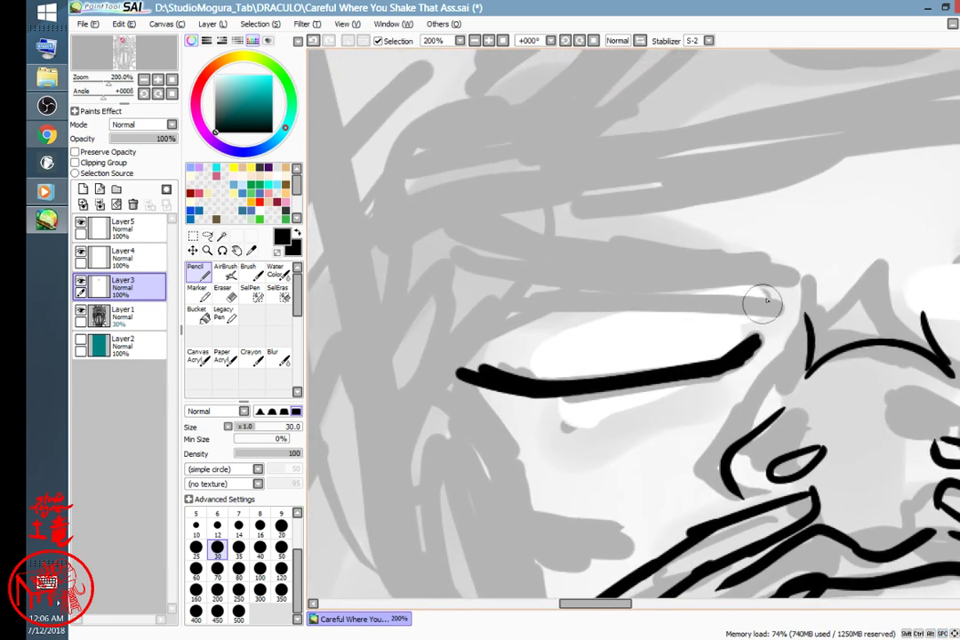
mouse_move(782, 284)
mouse_down()
mouse_move(383, 298)
mouse_move(677, 252)
mouse_move(382, 226)
mouse_up()
drag(457, 241, 348, 286)
drag(349, 287, 405, 295)
mouse_move(799, 389)
mouse_down()
mouse_move(489, 425)
mouse_move(399, 449)
mouse_up()
mouse_move(578, 325)
mouse_down()
mouse_move(742, 238)
mouse_move(945, 229)
mouse_move(929, 247)
mouse_move(945, 265)
mouse_move(751, 287)
mouse_move(558, 329)
mouse_up()
- Draw a thin eyelid crease between the closed lash line and the eyebrow on each eye
drag(492, 410, 861, 273)
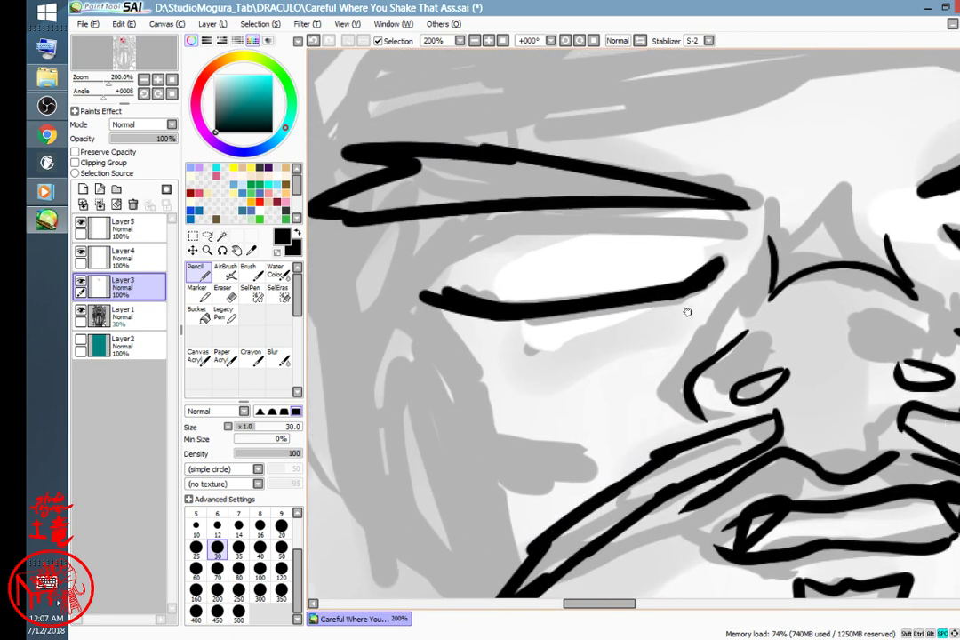
mouse_move(914, 244)
mouse_down()
mouse_move(766, 280)
mouse_move(899, 222)
mouse_up()
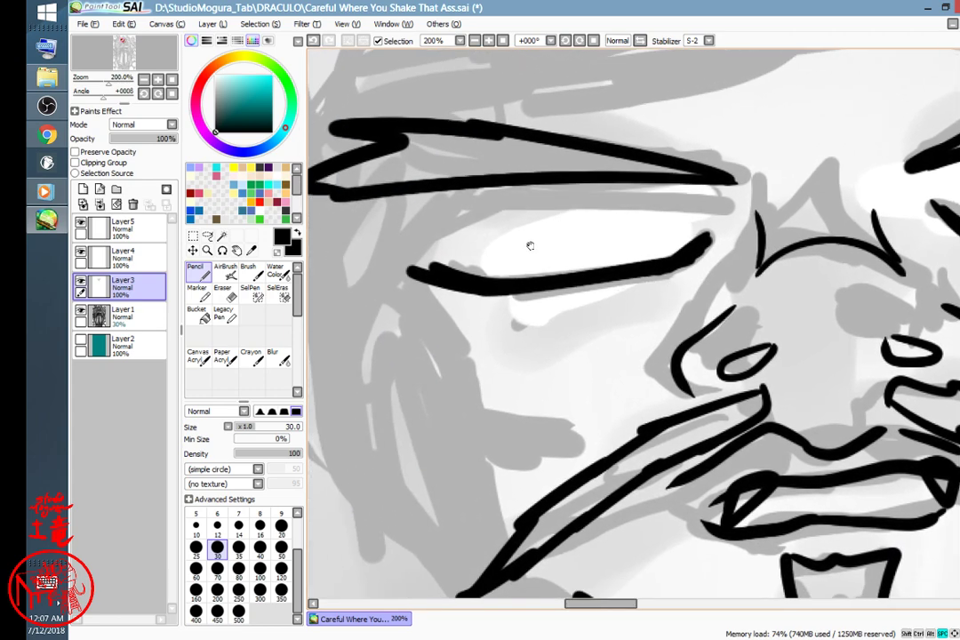
mouse_move(452, 224)
mouse_down()
mouse_move(540, 211)
mouse_move(696, 209)
mouse_up()
mouse_move(821, 366)
mouse_down()
mouse_move(662, 375)
mouse_move(536, 398)
mouse_up()
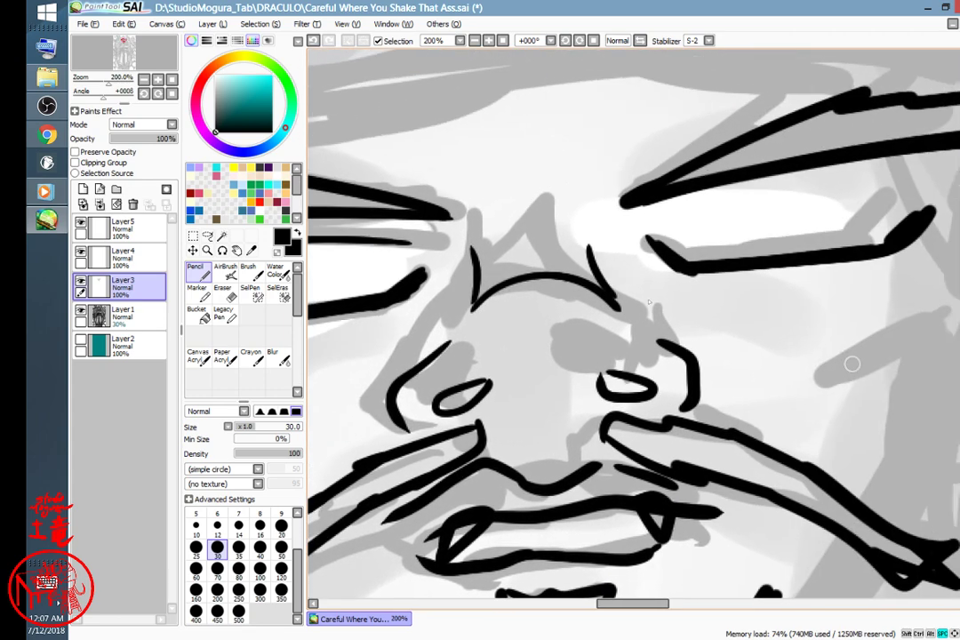
drag(702, 201, 855, 175)
- Draw a curved cheekbone line beneath each eye, outward of the moustache
mouse_move(484, 394)
mouse_down()
mouse_move(553, 368)
mouse_move(699, 279)
mouse_move(746, 275)
mouse_up()
mouse_move(599, 333)
mouse_down()
mouse_move(508, 358)
mouse_move(415, 312)
mouse_up()
drag(736, 387, 461, 419)
mouse_move(790, 298)
mouse_down()
mouse_move(835, 317)
mouse_move(956, 252)
mouse_up()
mouse_move(361, 389)
mouse_down()
mouse_move(661, 326)
mouse_move(758, 321)
mouse_up()
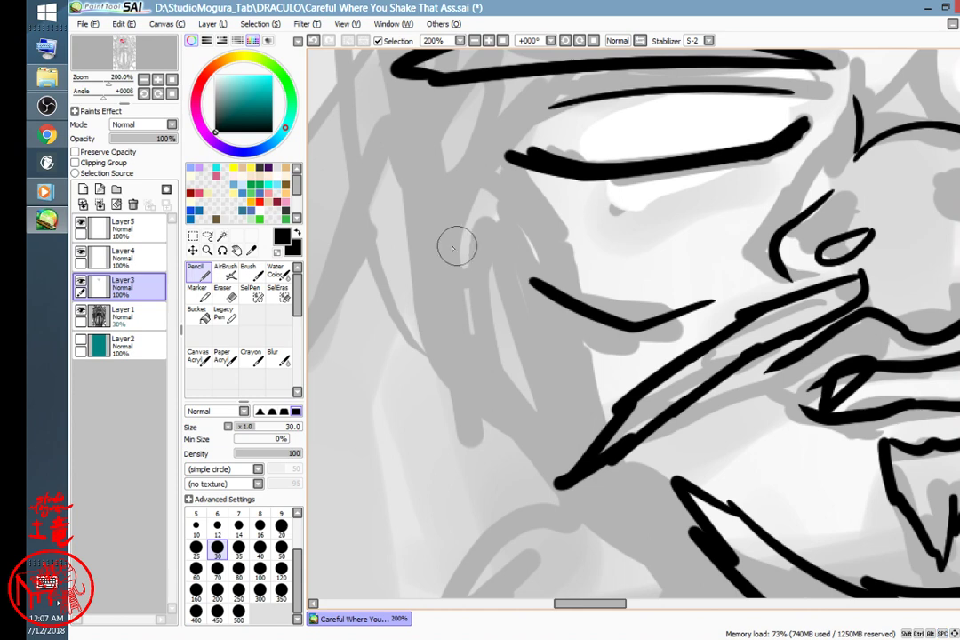
- Ink the curved outer contour of the ear on each side of the face
mouse_move(434, 242)
mouse_down()
mouse_move(416, 302)
mouse_move(532, 411)
mouse_up()
drag(836, 426, 520, 414)
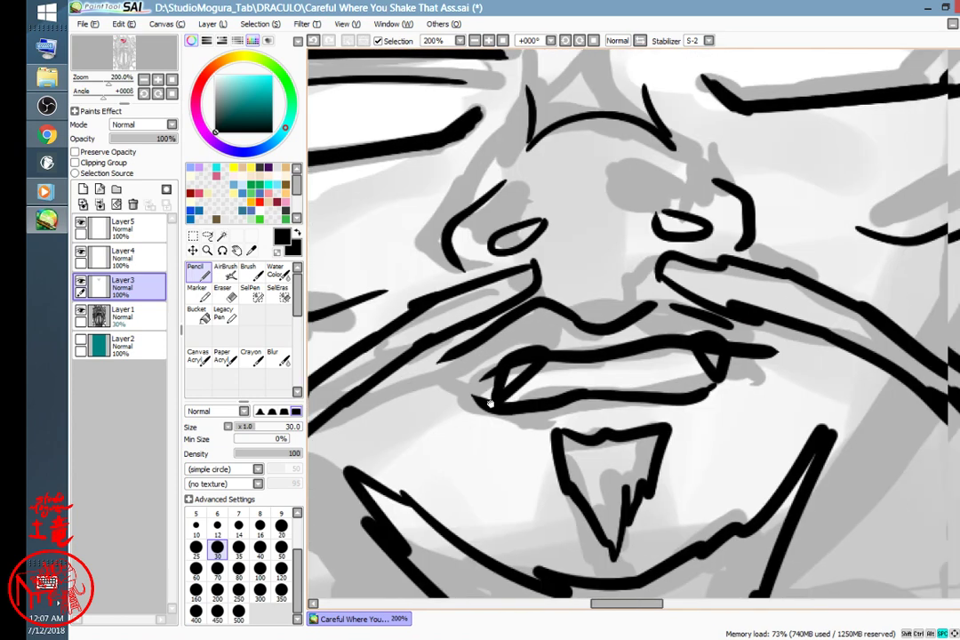
mouse_move(680, 358)
mouse_down()
mouse_move(560, 370)
mouse_move(169, 539)
mouse_up()
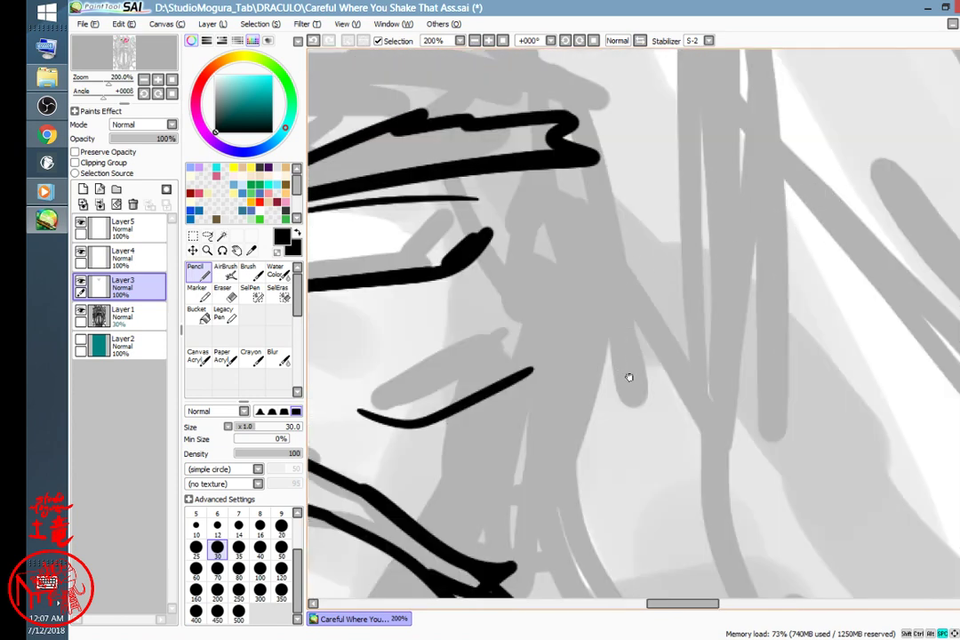
drag(628, 379, 840, 226)
mouse_move(825, 154)
mouse_down()
mouse_move(811, 296)
mouse_move(720, 320)
mouse_up()
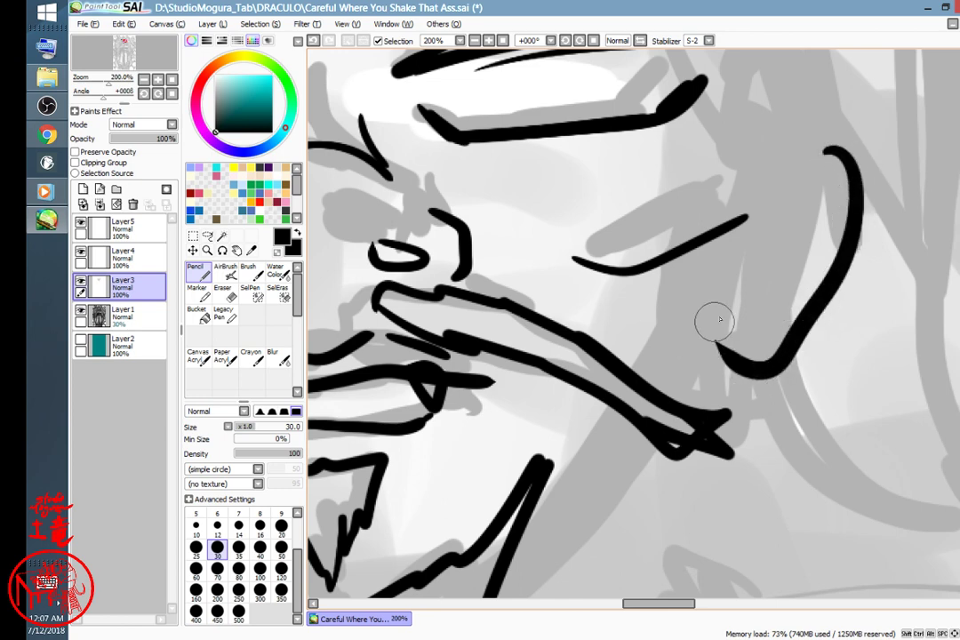
- Draw pointed sideburn strokes in front of both ears, then bring the whole face into view
mouse_move(757, 111)
mouse_down()
mouse_move(749, 242)
mouse_move(711, 351)
mouse_up()
mouse_move(738, 324)
mouse_down()
mouse_move(807, 153)
mouse_move(739, 342)
mouse_up()
mouse_move(481, 400)
mouse_down()
mouse_move(720, 407)
mouse_move(853, 393)
mouse_up()
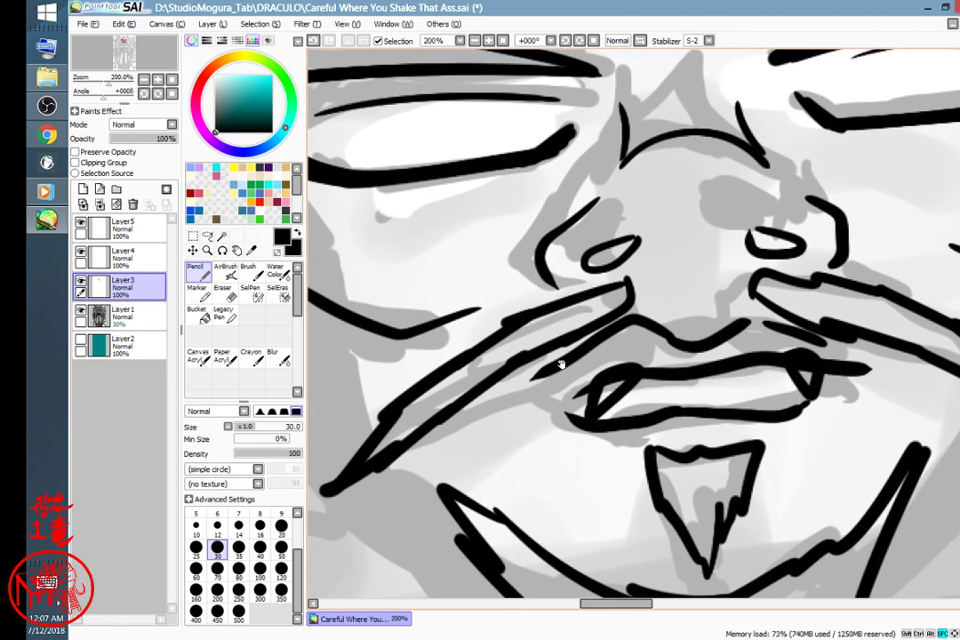
mouse_move(567, 365)
mouse_down()
mouse_move(741, 360)
mouse_move(866, 392)
mouse_up()
mouse_move(484, 245)
mouse_down()
mouse_move(589, 381)
mouse_move(588, 351)
mouse_up()
drag(505, 189, 654, 436)
drag(556, 267, 669, 426)
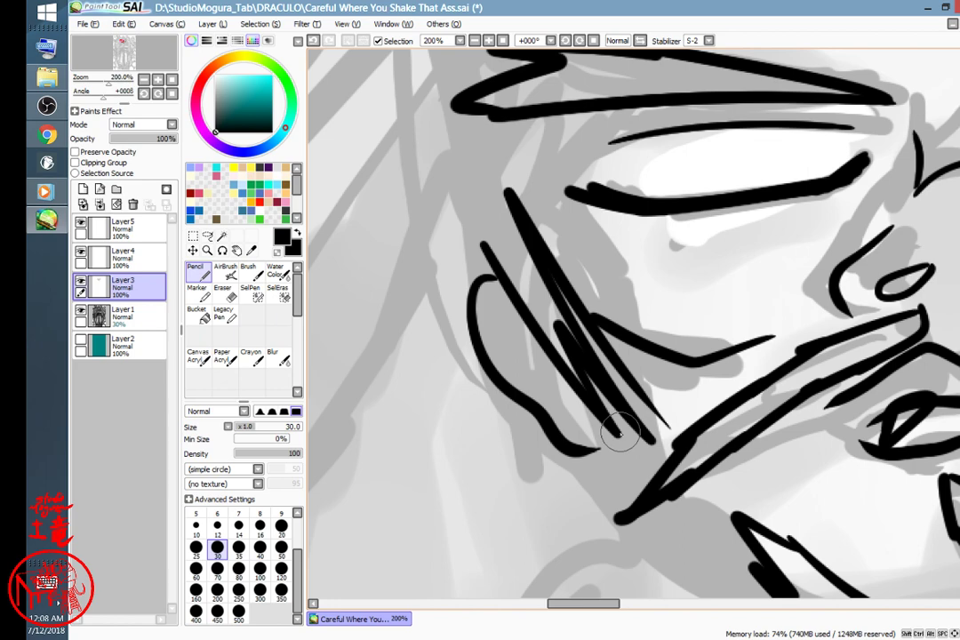
drag(646, 398, 585, 427)
key(minus)
key(minus)
key(minus)
key(minus)
key(minus)
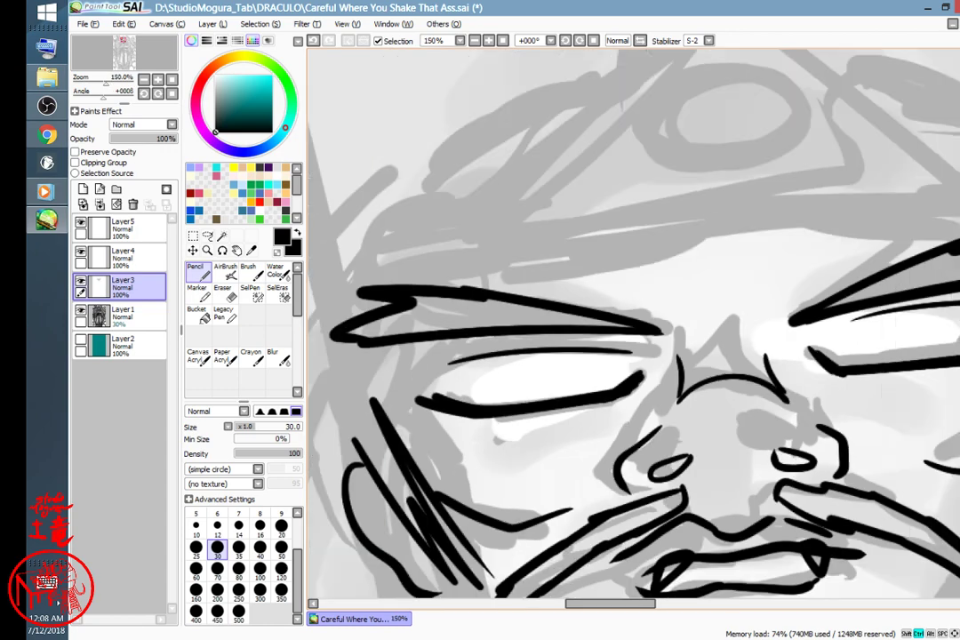
scroll(612, 408, up, 4)
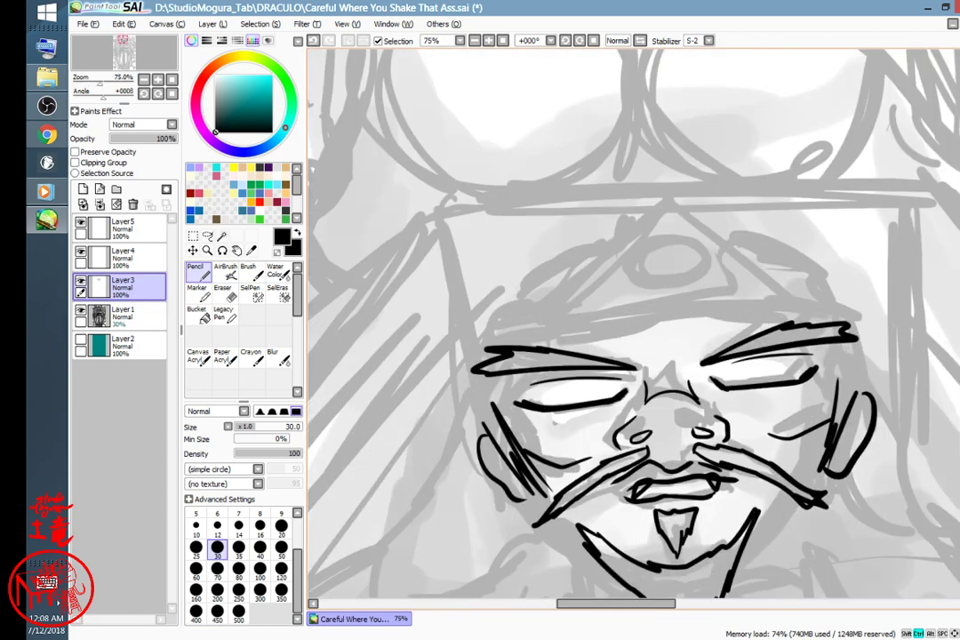
- Draw a pointed frown crease between the eyebrows and two thin wrinkle lines across the forehead
drag(757, 340, 647, 272)
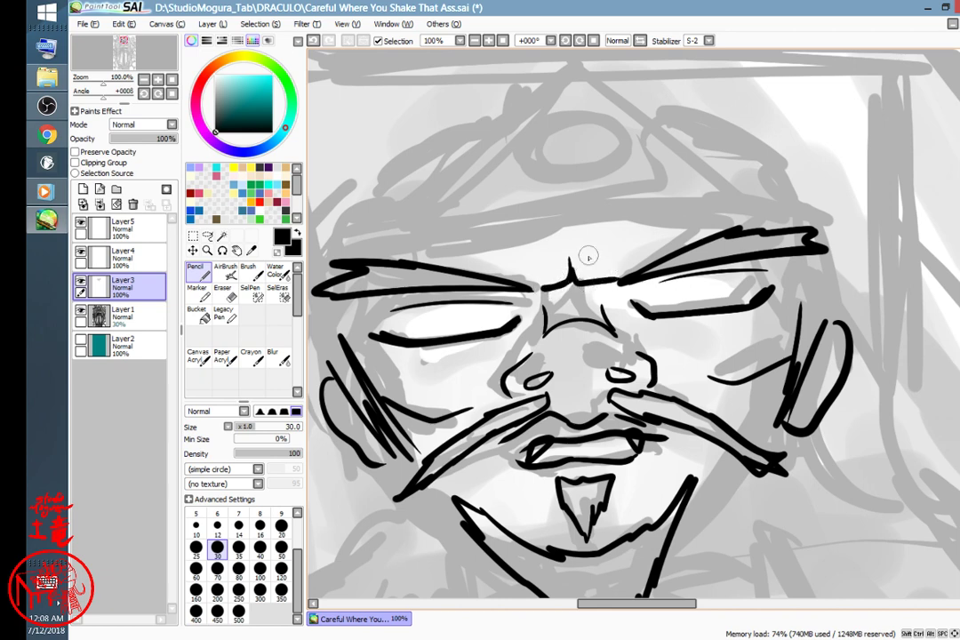
drag(483, 253, 684, 238)
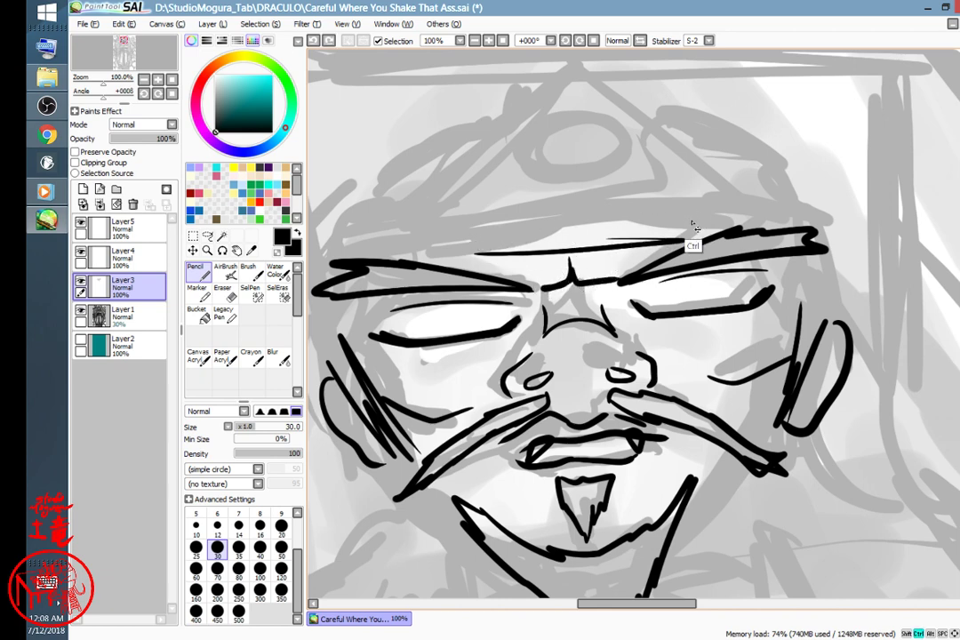
key(ctrl+z)
mouse_move(458, 243)
mouse_down()
mouse_move(675, 223)
mouse_move(495, 226)
mouse_up()
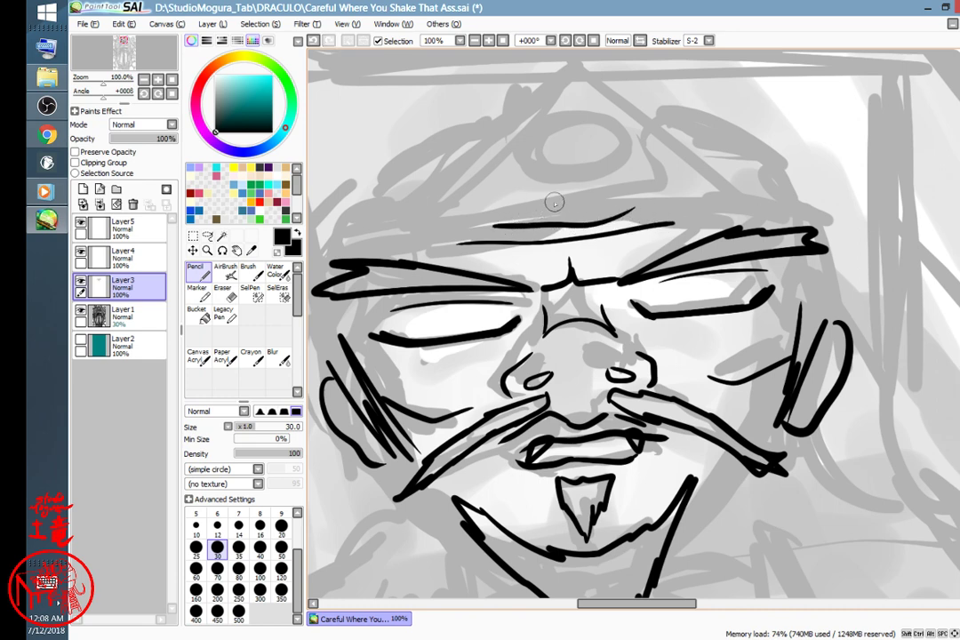
- Ink the headband above the forehead with a peaked lower edge and a long curved upper edge
drag(573, 186, 401, 238)
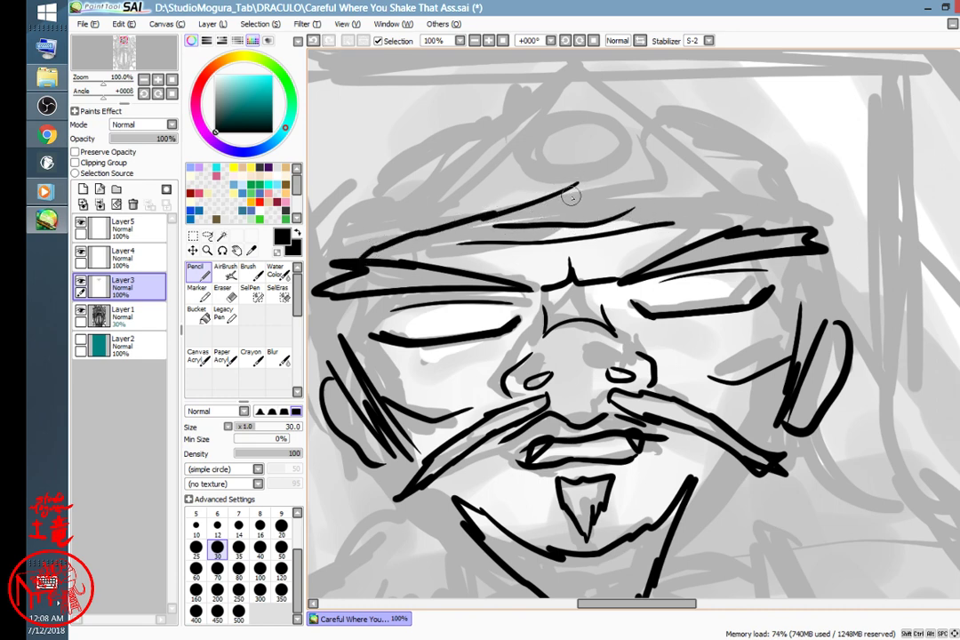
drag(587, 181, 752, 210)
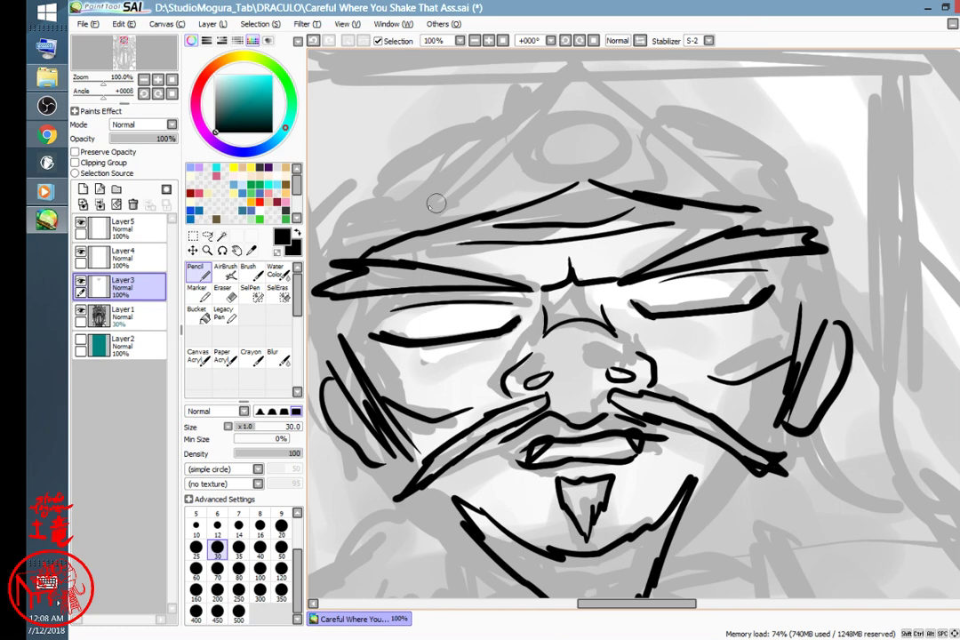
mouse_move(351, 231)
mouse_down()
mouse_move(489, 197)
mouse_move(825, 189)
mouse_up()
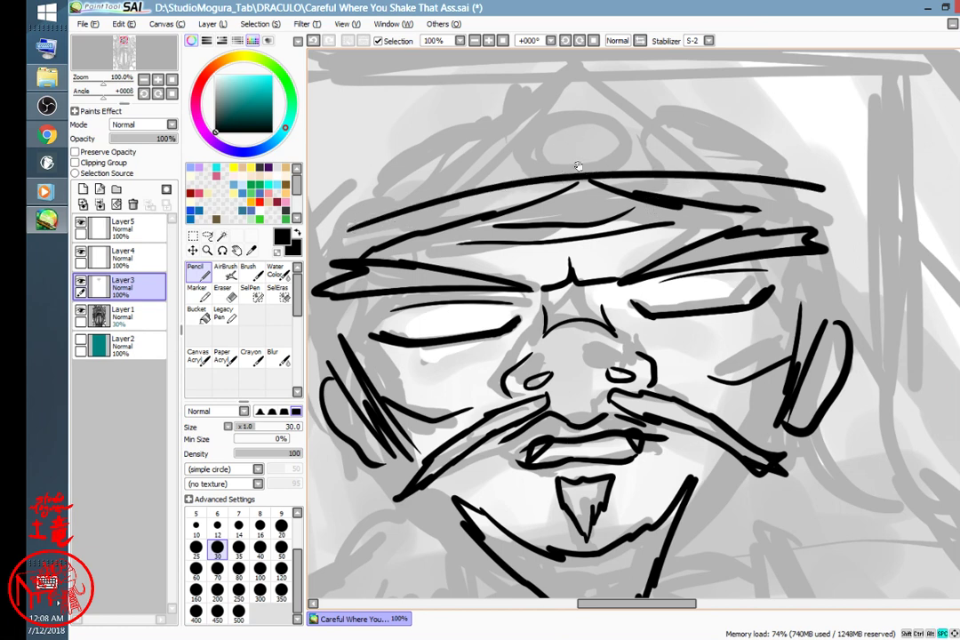
- Draw the triangular hat emblem above the headband, with a thick base strip and an oval in its centre
drag(604, 194, 590, 266)
mouse_move(563, 121)
mouse_down()
mouse_move(397, 261)
mouse_move(742, 215)
mouse_move(555, 120)
mouse_move(404, 245)
mouse_up()
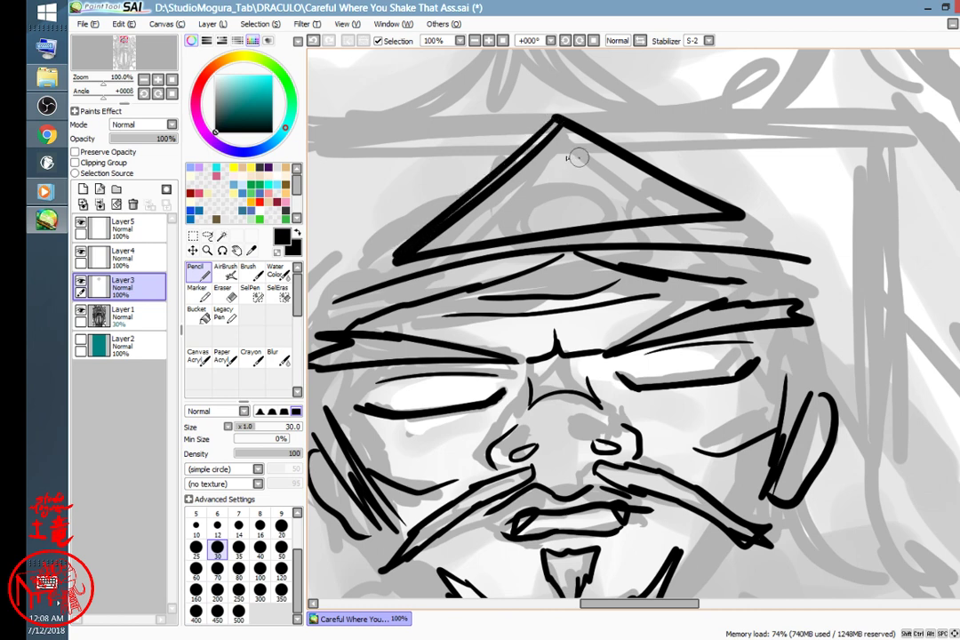
drag(578, 158, 576, 158)
mouse_move(391, 264)
mouse_down()
mouse_move(742, 236)
mouse_move(398, 258)
mouse_up()
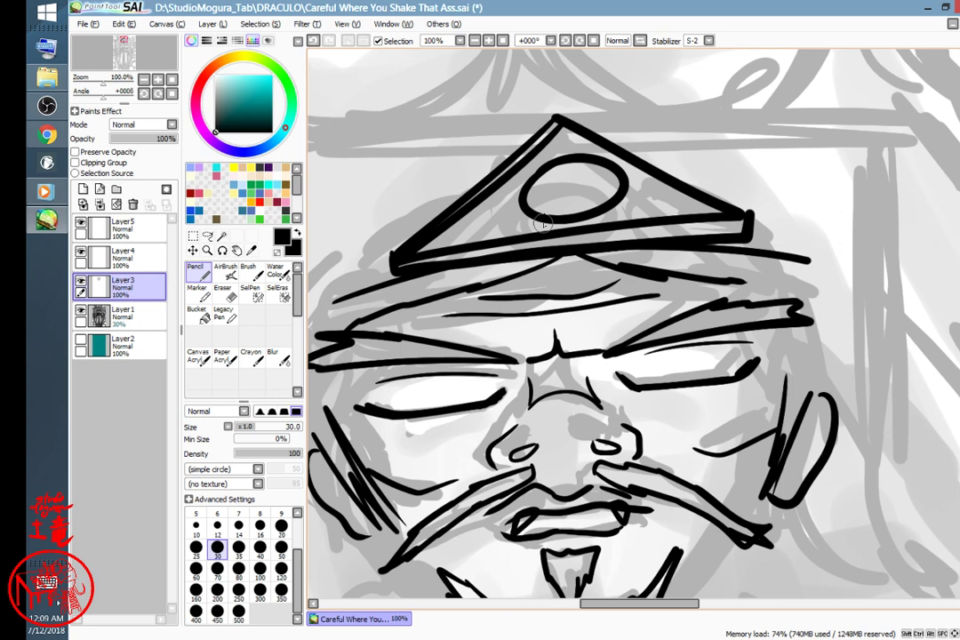
- Ink the jawline on both sides of the face, connecting the sideburns to the beard's upper corners
drag(644, 427, 744, 224)
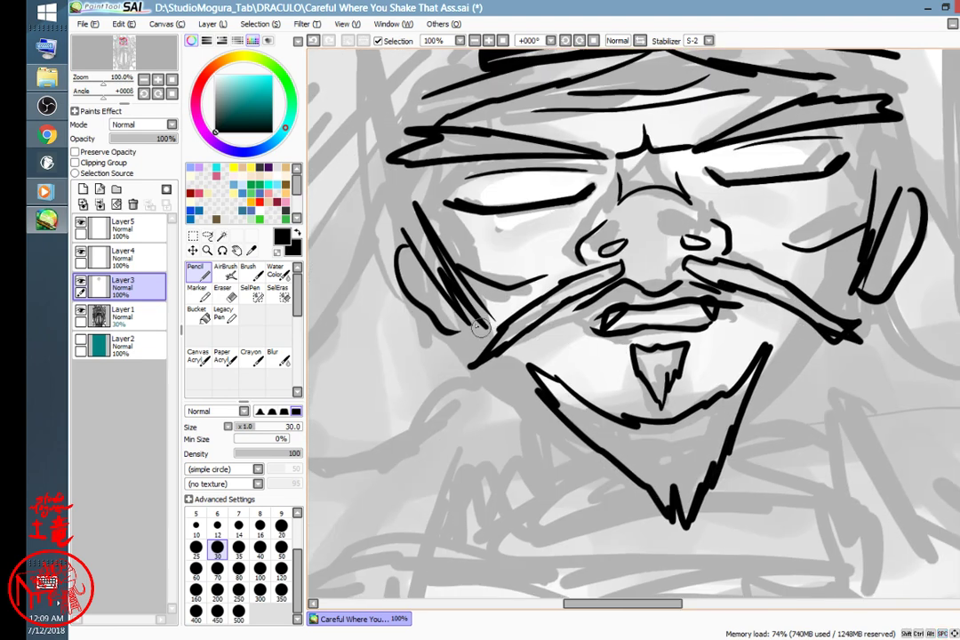
drag(480, 326, 564, 390)
drag(867, 268, 764, 359)
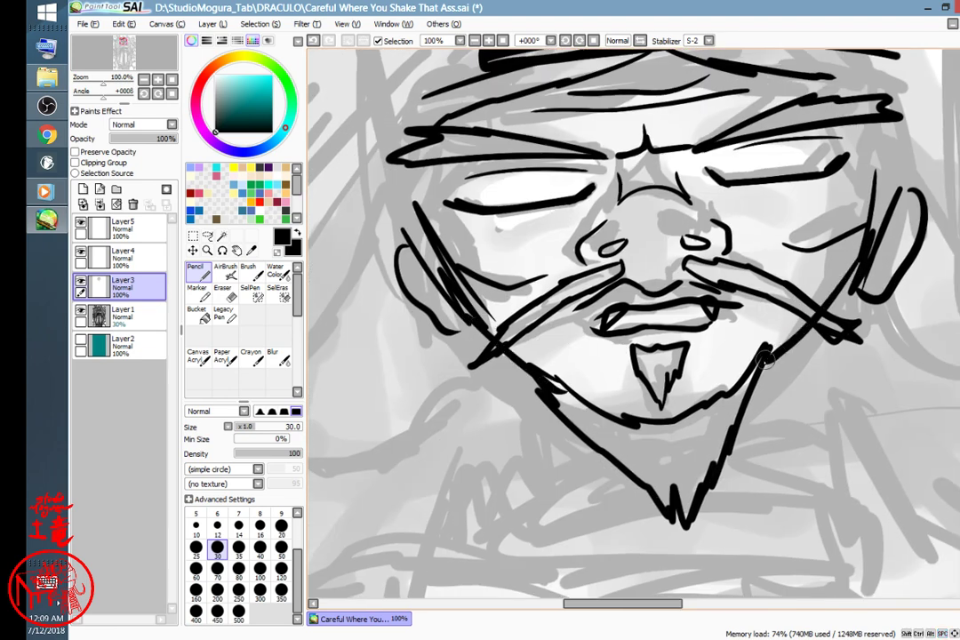
- Reinforce the arc across the nose and draw the inner folds of both ears
mouse_move(646, 443)
mouse_down()
mouse_move(594, 418)
mouse_move(672, 370)
mouse_move(680, 282)
mouse_move(609, 327)
mouse_up()
drag(651, 190, 701, 174)
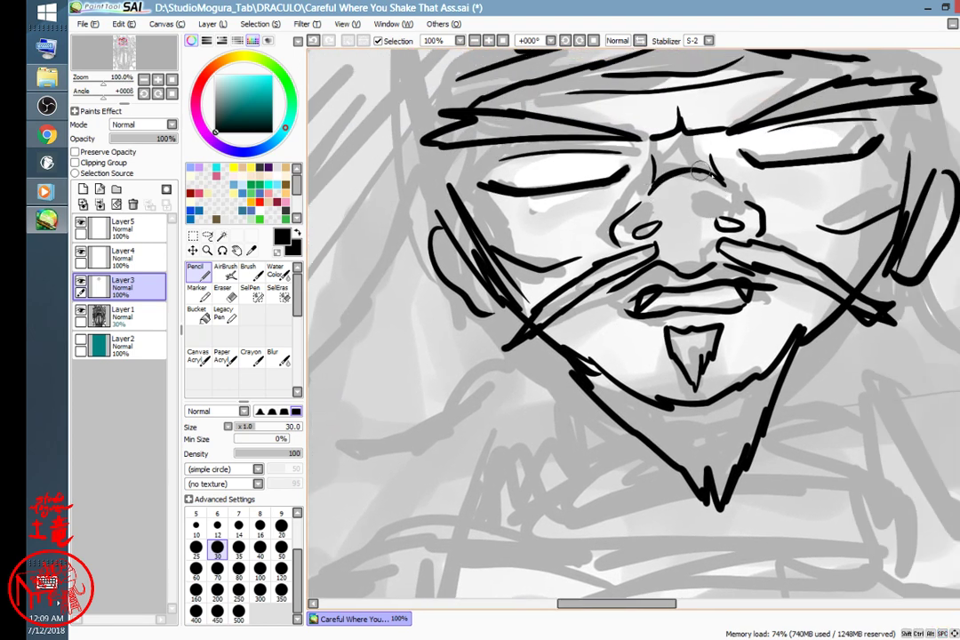
drag(637, 195, 700, 53)
drag(526, 109, 510, 80)
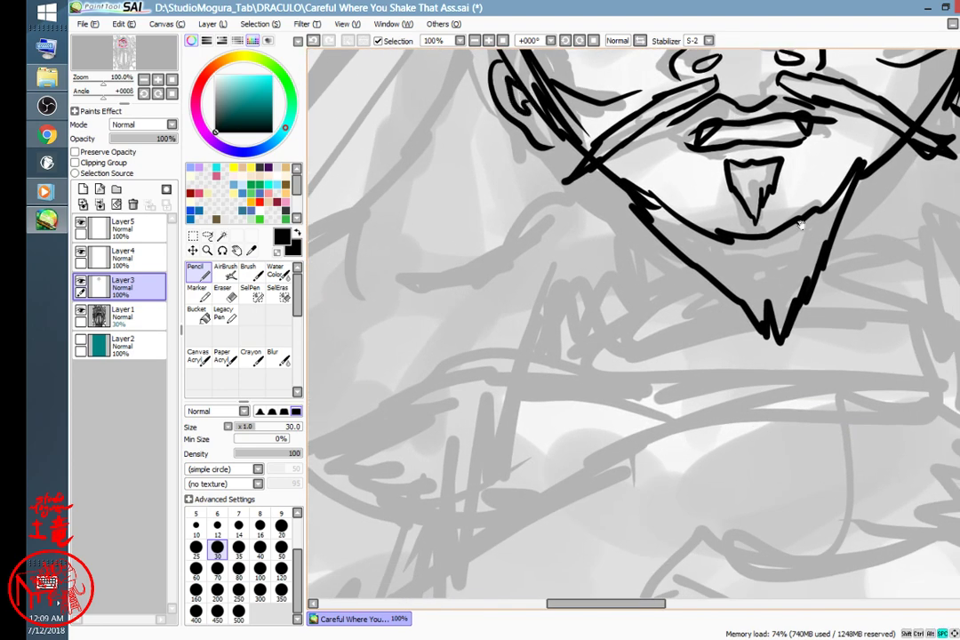
mouse_move(801, 225)
mouse_down()
mouse_move(641, 317)
mouse_move(577, 409)
mouse_up()
mouse_move(749, 242)
mouse_down()
mouse_move(769, 214)
mouse_move(751, 238)
mouse_up()
- Draw the neck line below the jaw on each side, ending in a base line towards the beard
mouse_move(638, 314)
mouse_down()
mouse_move(752, 245)
mouse_move(782, 168)
mouse_up()
mouse_move(498, 213)
mouse_down()
mouse_move(493, 270)
mouse_move(606, 284)
mouse_up()
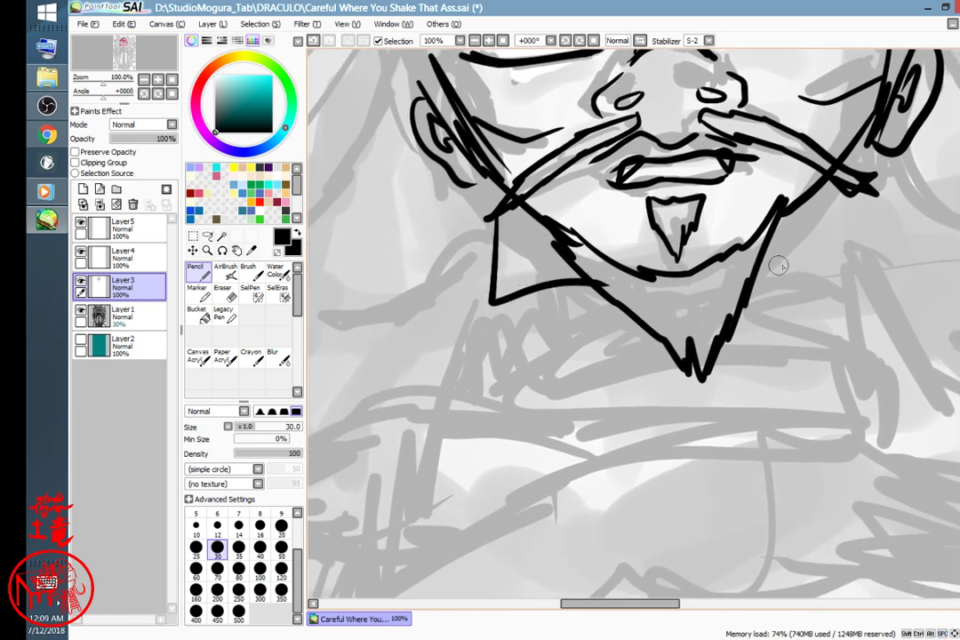
mouse_move(781, 263)
mouse_down()
mouse_move(874, 247)
mouse_move(861, 166)
mouse_up()
drag(815, 193, 787, 247)
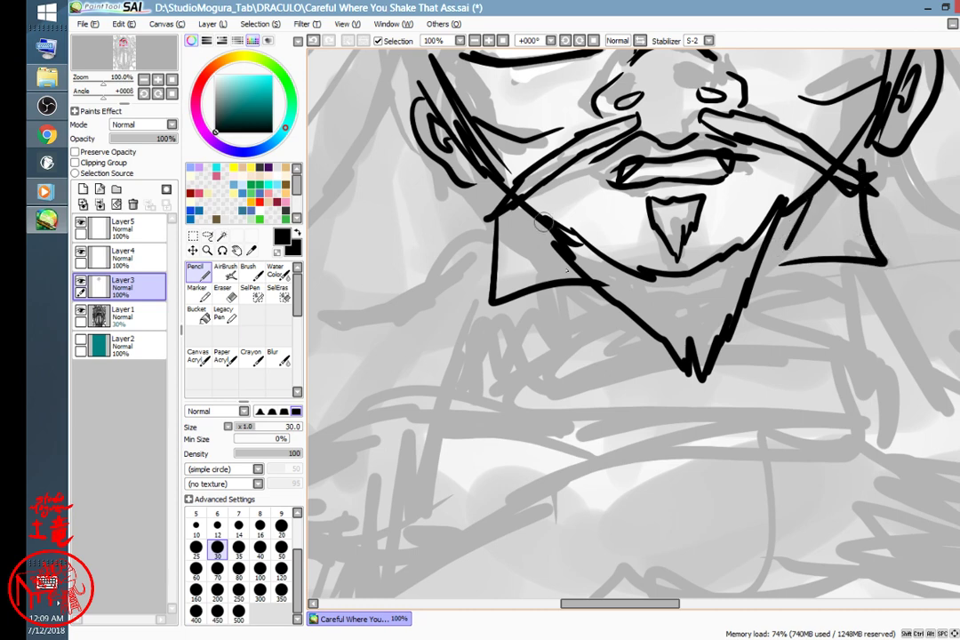
- Thicken the left edge and tip of the beard and draw the curved shoulder lines on both sides
drag(544, 223, 573, 262)
scroll(692, 325, down, 1)
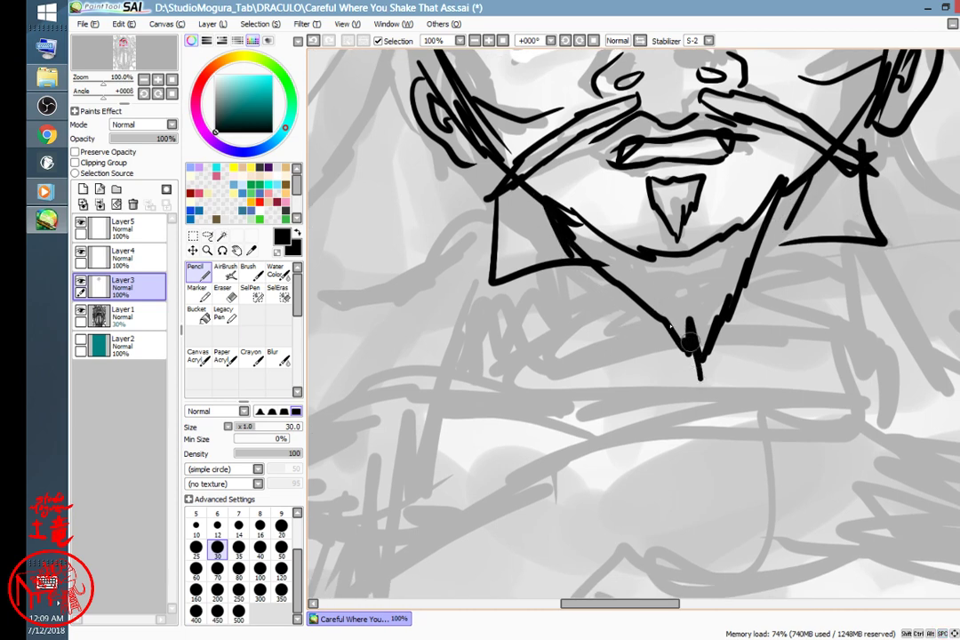
mouse_move(364, 313)
mouse_down()
mouse_move(622, 257)
mouse_move(937, 243)
mouse_up()
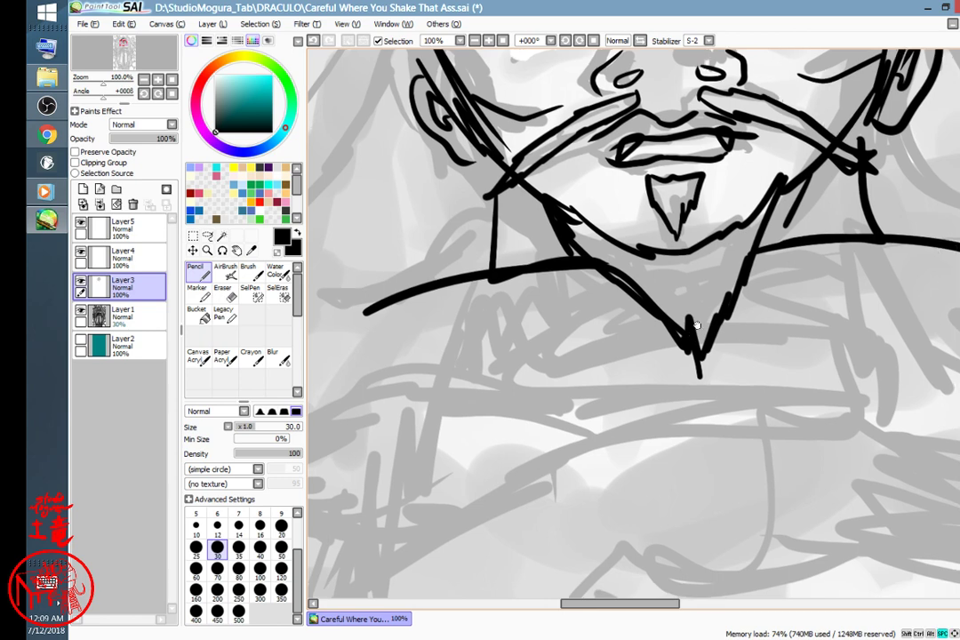
- Ink the hand resting across the chest: its arched back, long pointed fingers and curved underside
scroll(693, 267, down, 4)
drag(672, 361, 529, 255)
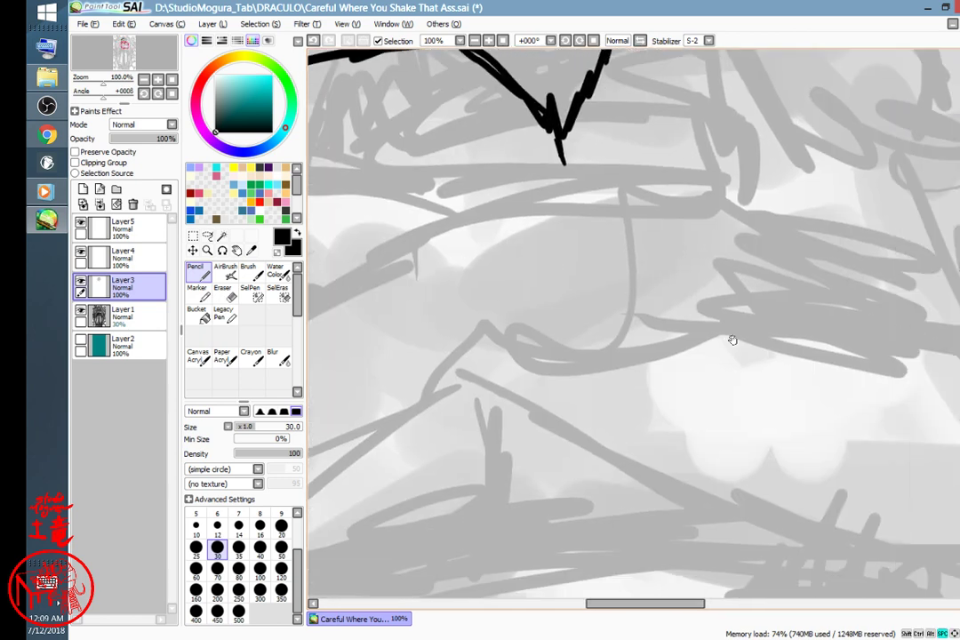
mouse_move(733, 338)
mouse_down()
mouse_move(626, 330)
mouse_move(686, 342)
mouse_up()
mouse_move(495, 300)
mouse_down()
mouse_move(853, 324)
mouse_move(720, 260)
mouse_up()
mouse_move(708, 237)
mouse_down()
mouse_move(846, 274)
mouse_move(869, 296)
mouse_up()
mouse_move(707, 214)
mouse_down()
mouse_move(749, 221)
mouse_move(849, 269)
mouse_up()
drag(684, 191, 884, 260)
mouse_move(810, 232)
mouse_down()
mouse_move(653, 188)
mouse_move(375, 263)
mouse_up()
drag(652, 360, 772, 291)
mouse_move(581, 282)
mouse_down()
mouse_move(724, 240)
mouse_move(774, 213)
mouse_up()
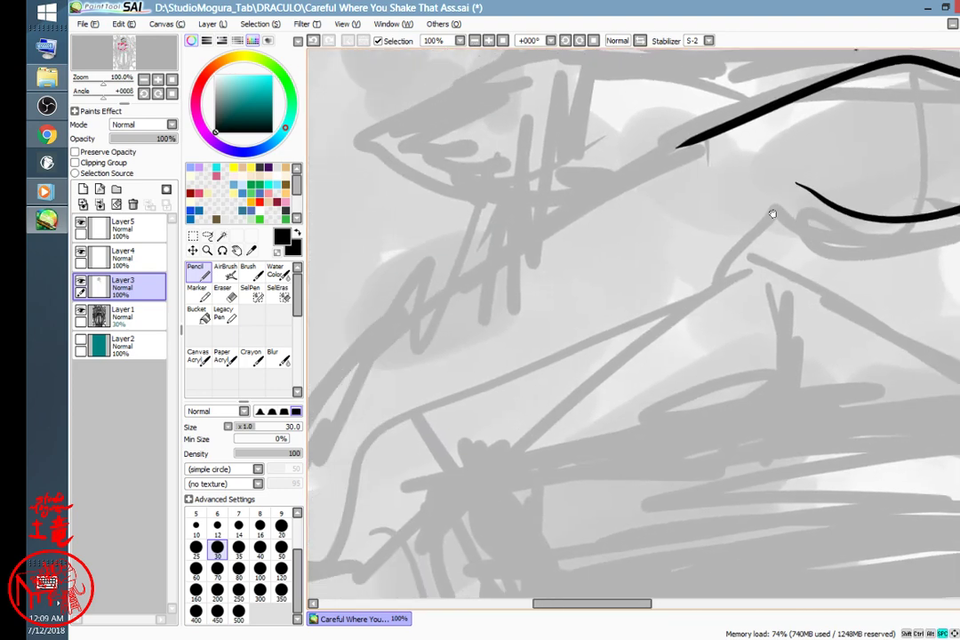
- Draw the cuff at the wrist with a round button and a scalloped frill behind it
drag(730, 131, 765, 248)
mouse_move(765, 248)
mouse_down()
mouse_move(734, 124)
mouse_move(684, 129)
mouse_move(718, 295)
mouse_move(803, 212)
mouse_move(722, 268)
mouse_move(709, 258)
mouse_move(743, 279)
mouse_up()
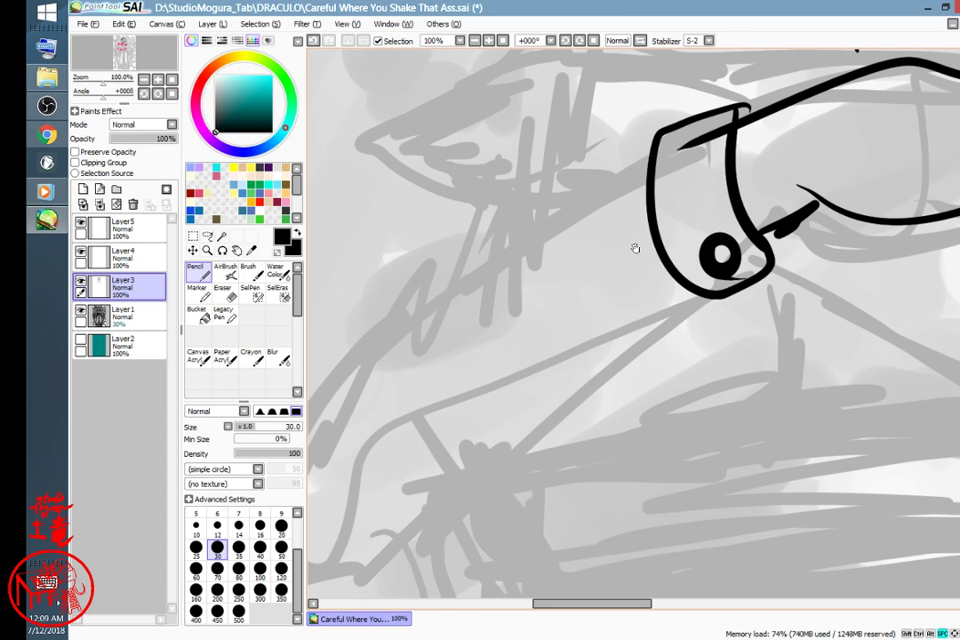
mouse_move(635, 249)
mouse_down()
mouse_move(758, 182)
mouse_move(731, 230)
mouse_move(726, 261)
mouse_up()
mouse_move(754, 114)
mouse_down()
mouse_move(735, 96)
mouse_move(685, 173)
mouse_move(703, 267)
mouse_move(753, 342)
mouse_up()
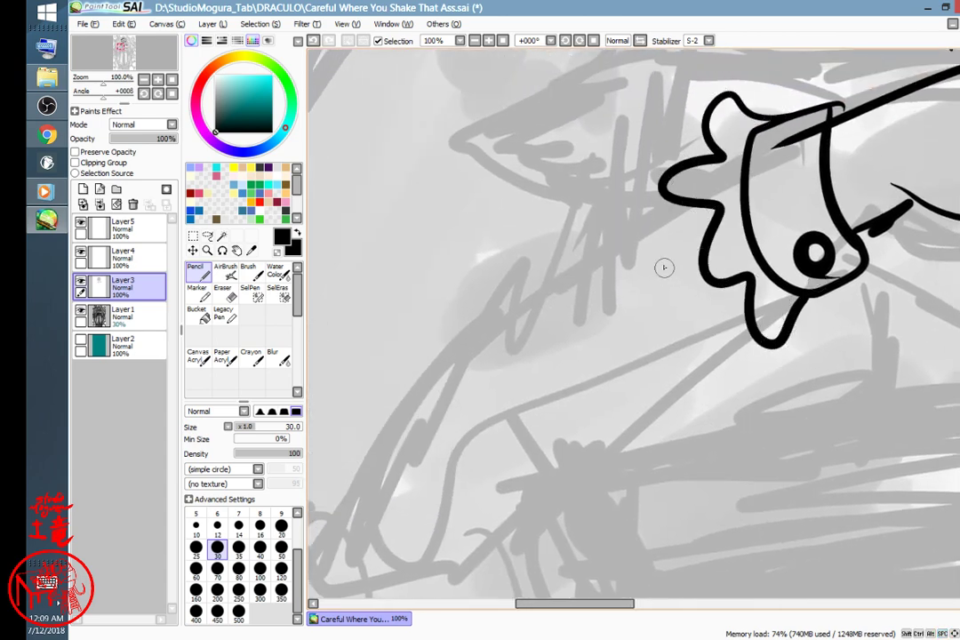
- Ink the forearm behind the frill and the wide angular sleeve opening around it
drag(745, 252, 772, 205)
mouse_move(786, 286)
mouse_down()
mouse_move(511, 463)
mouse_move(442, 387)
mouse_move(420, 304)
mouse_move(624, 120)
mouse_up()
mouse_move(905, 204)
mouse_down()
mouse_move(672, 411)
mouse_move(682, 442)
mouse_up()
mouse_move(584, 340)
mouse_down()
mouse_move(684, 311)
mouse_move(535, 346)
mouse_move(388, 422)
mouse_up()
drag(544, 353, 700, 268)
mouse_move(655, 244)
mouse_down()
mouse_move(543, 349)
mouse_move(569, 502)
mouse_move(836, 413)
mouse_move(544, 460)
mouse_move(681, 261)
mouse_up()
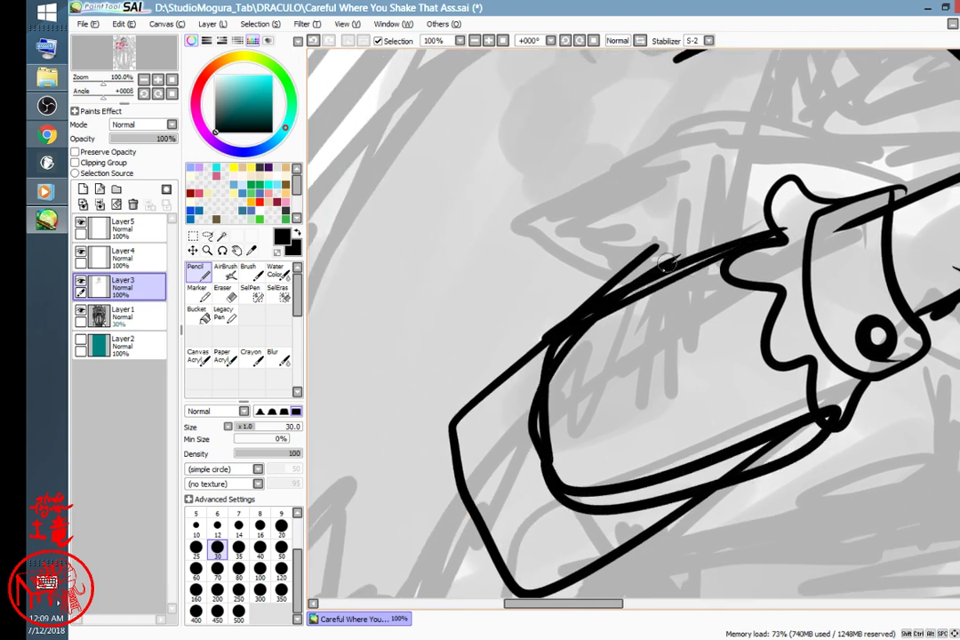
- Reinforce the end of the left shoulder line and draw jagged fold strokes from the neck down to the sleeve
drag(621, 338, 479, 464)
mouse_move(619, 156)
mouse_down()
mouse_move(545, 172)
mouse_move(523, 164)
mouse_up()
drag(450, 244, 452, 270)
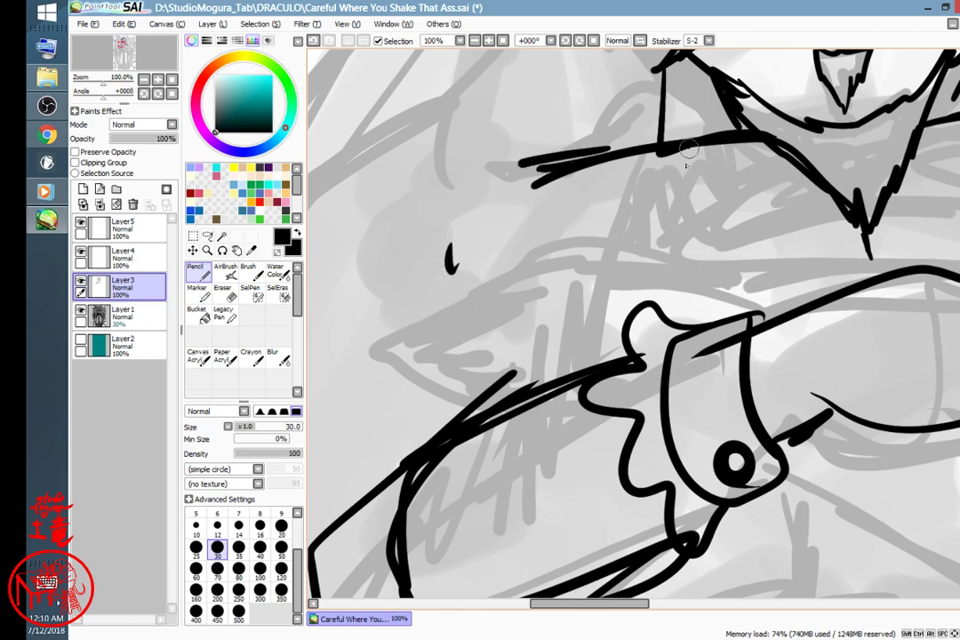
mouse_move(688, 149)
mouse_down()
mouse_move(661, 244)
mouse_move(657, 181)
mouse_move(595, 302)
mouse_move(590, 293)
mouse_move(524, 373)
mouse_up()
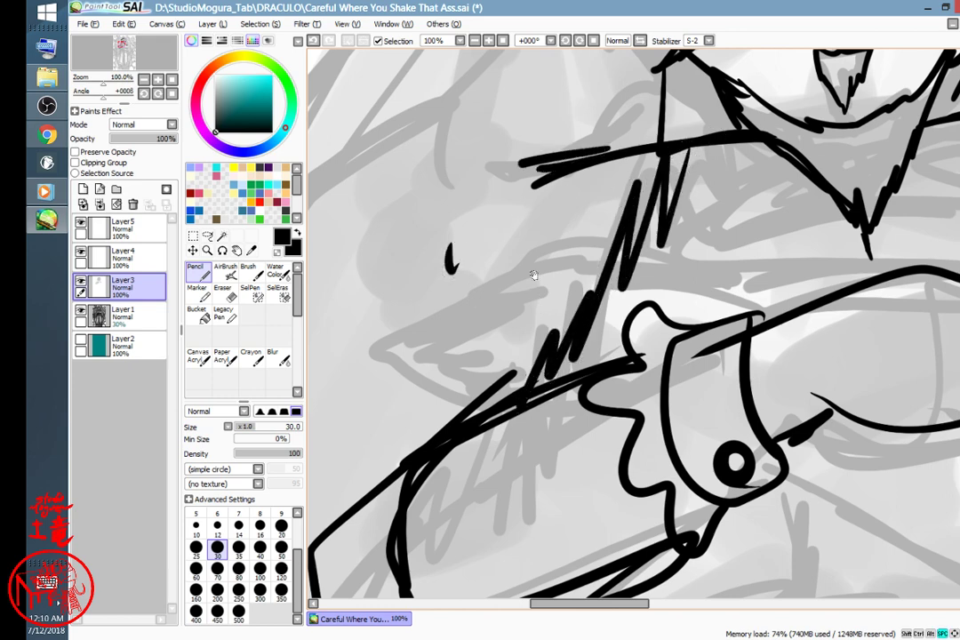
- Ink the hood's long hanging side left of the face, with a jagged lower edge over the shoulder
mouse_move(534, 275)
mouse_down()
mouse_move(672, 364)
mouse_move(610, 409)
mouse_move(609, 474)
mouse_move(556, 528)
mouse_up()
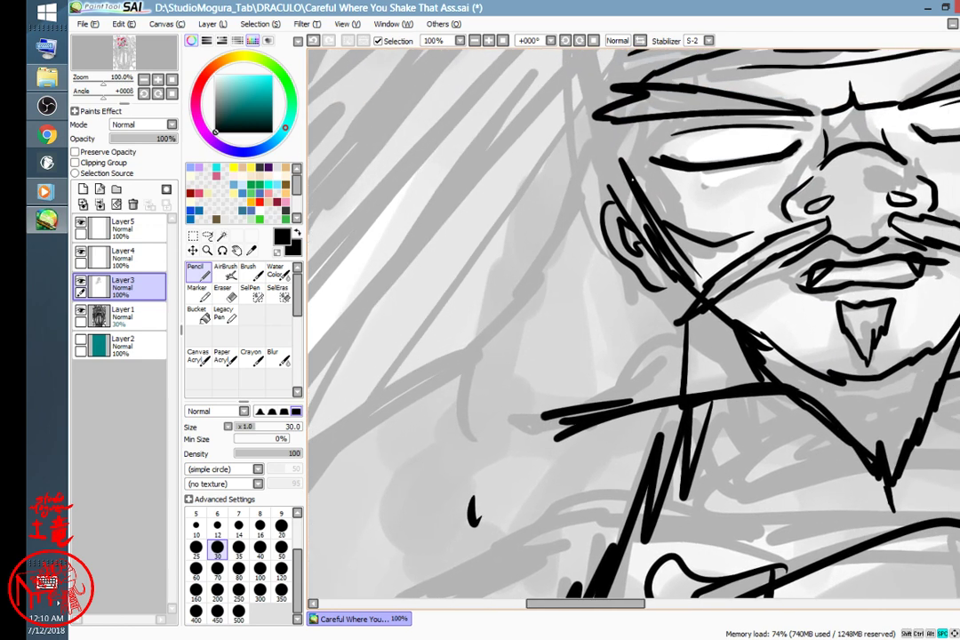
mouse_move(563, 124)
mouse_down()
mouse_move(446, 395)
mouse_move(484, 472)
mouse_move(507, 482)
mouse_move(523, 464)
mouse_move(551, 476)
mouse_move(608, 436)
mouse_move(600, 429)
mouse_move(648, 463)
mouse_move(646, 436)
mouse_move(671, 422)
mouse_move(675, 335)
mouse_move(670, 367)
mouse_move(557, 503)
mouse_move(476, 493)
mouse_move(460, 469)
mouse_move(476, 312)
mouse_move(422, 493)
mouse_move(476, 317)
mouse_move(539, 215)
mouse_move(558, 123)
mouse_up()
key(space)
- Ink the cloak's outer contour in thick strokes, sweeping from the left shoulder down past the elbow
mouse_move(514, 373)
mouse_down()
mouse_move(756, 135)
mouse_move(764, 40)
mouse_up()
mouse_move(546, 162)
mouse_down()
mouse_move(471, 257)
mouse_move(450, 305)
mouse_up()
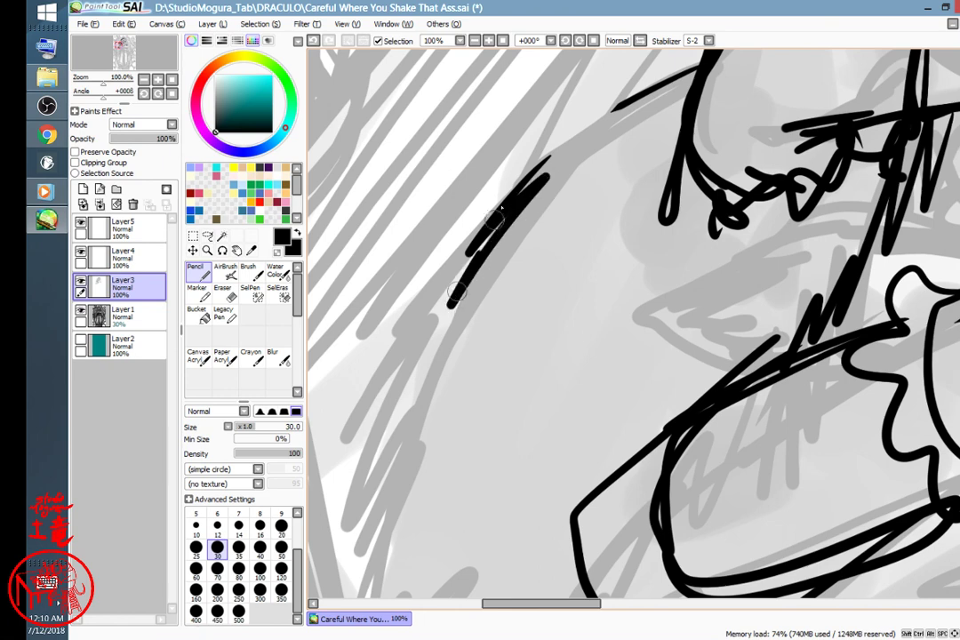
mouse_move(501, 207)
mouse_down()
mouse_move(695, 69)
mouse_move(533, 176)
mouse_up()
mouse_move(480, 256)
mouse_down()
mouse_move(408, 387)
mouse_move(339, 565)
mouse_move(388, 468)
mouse_up()
drag(389, 468, 354, 553)
key(space)
drag(596, 405, 683, 183)
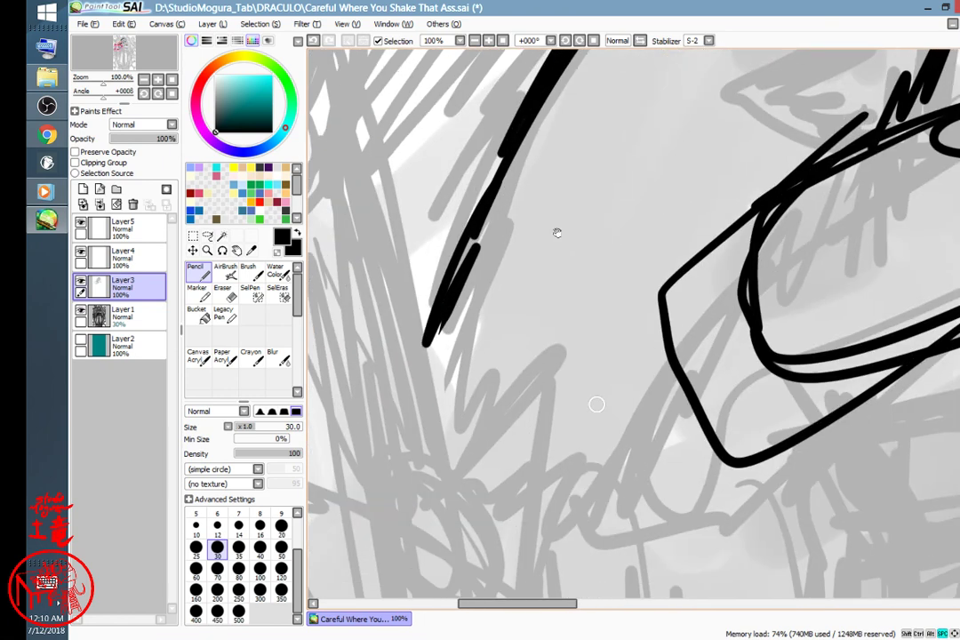
drag(558, 233, 600, 219)
mouse_move(517, 233)
mouse_down()
mouse_move(491, 411)
mouse_move(497, 457)
mouse_up()
key(space)
mouse_move(702, 327)
mouse_down()
mouse_move(443, 438)
mouse_move(175, 575)
mouse_up()
- Draw thick vertical lines along both sides of the face and thicken the outer contours of both ears
scroll(594, 347, down, 4)
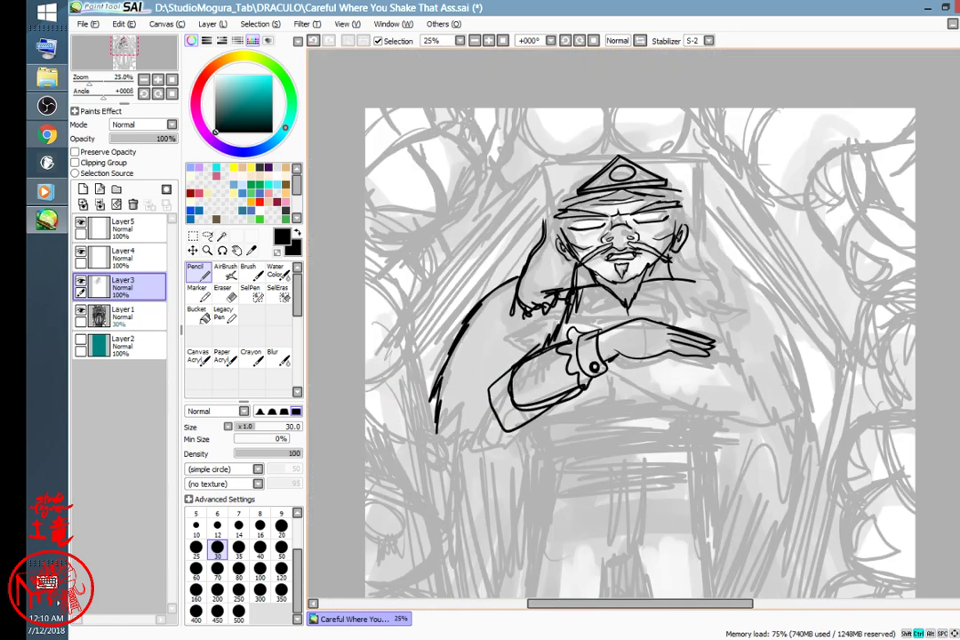
scroll(596, 347, down, 2)
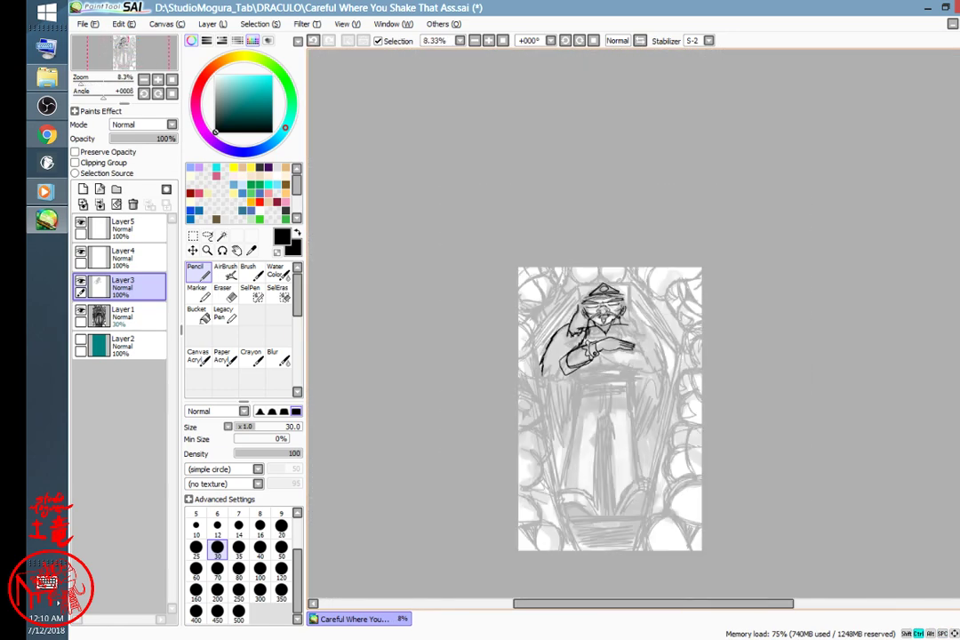
scroll(612, 294, up, 4)
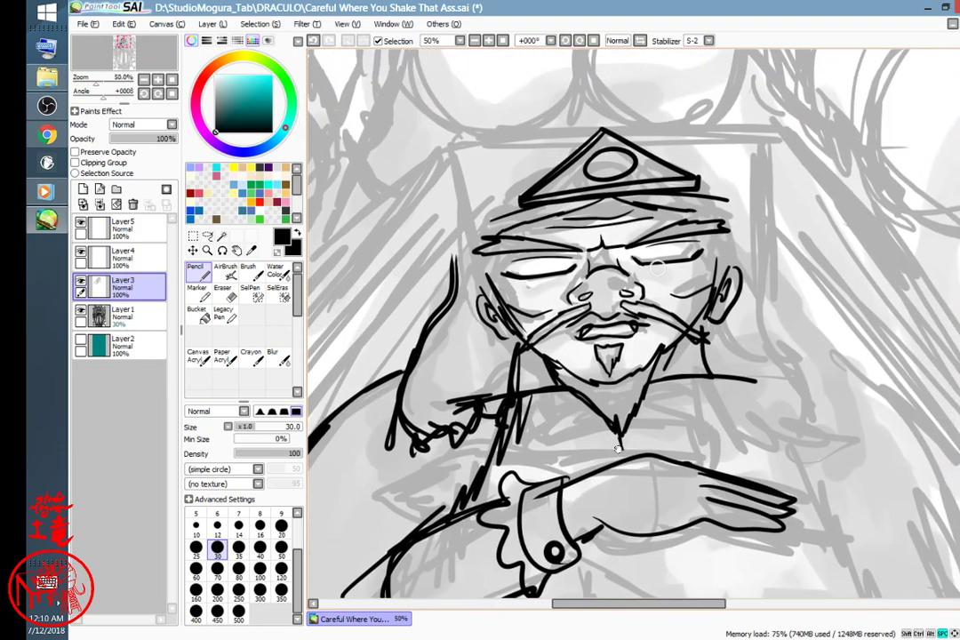
drag(618, 448, 615, 462)
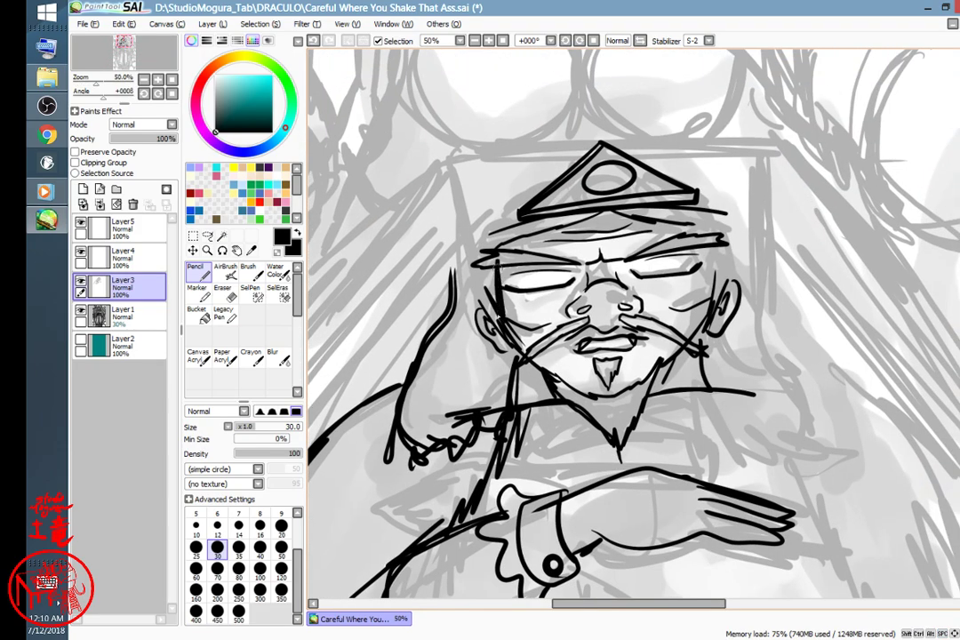
drag(710, 232, 708, 318)
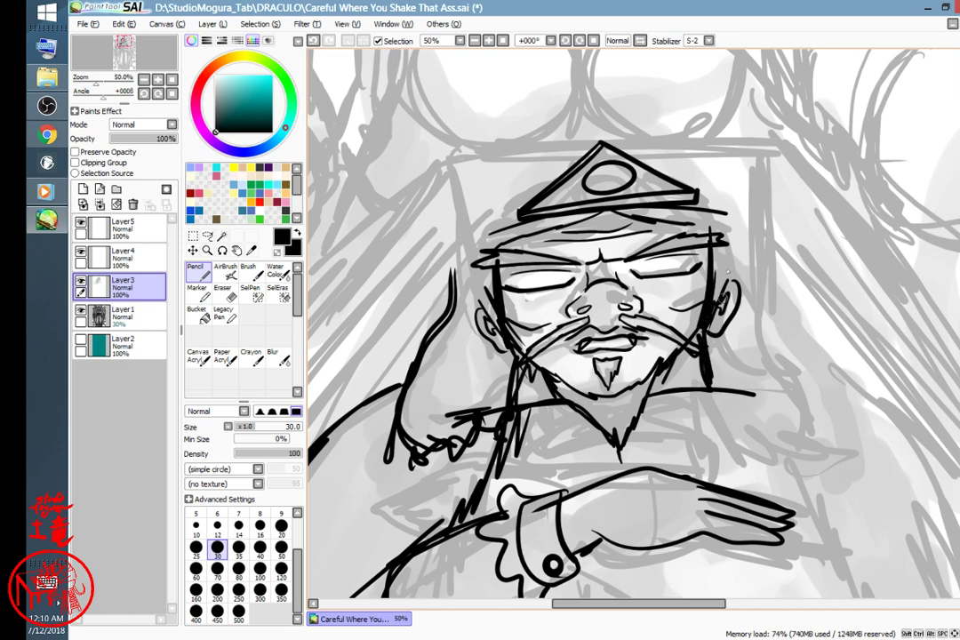
drag(722, 258, 697, 327)
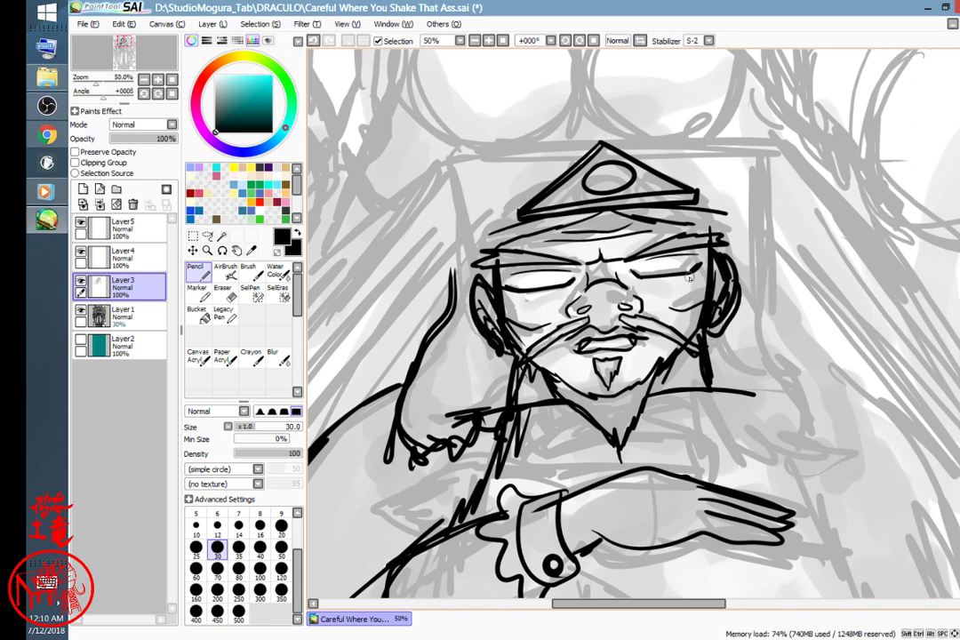
- Ink the hood's outline over the head and down the right side, with a jagged lower edge over the shoulder
drag(444, 261, 569, 154)
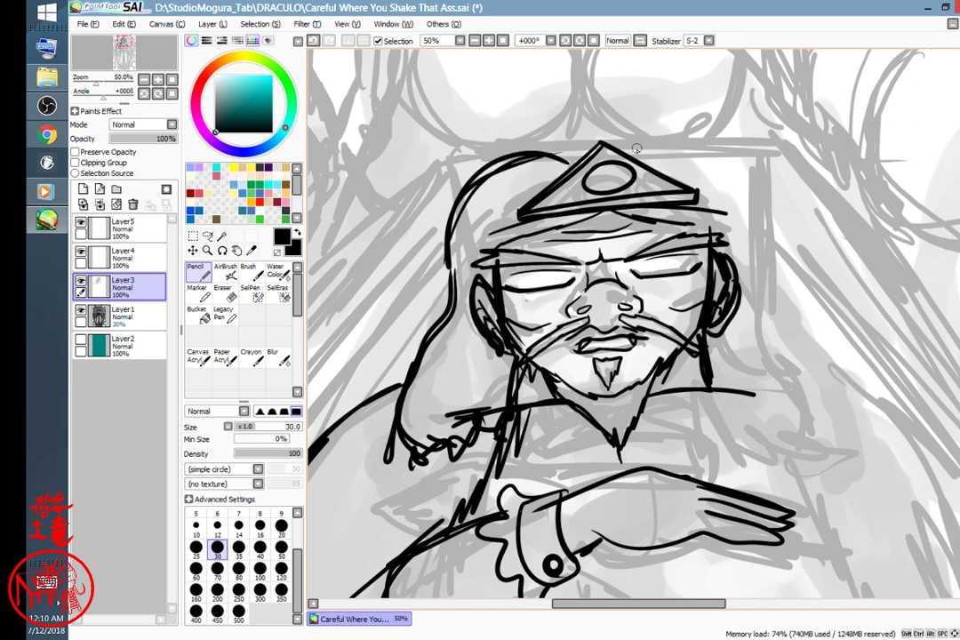
mouse_move(662, 135)
mouse_down()
mouse_move(742, 213)
mouse_move(805, 337)
mouse_move(831, 471)
mouse_up()
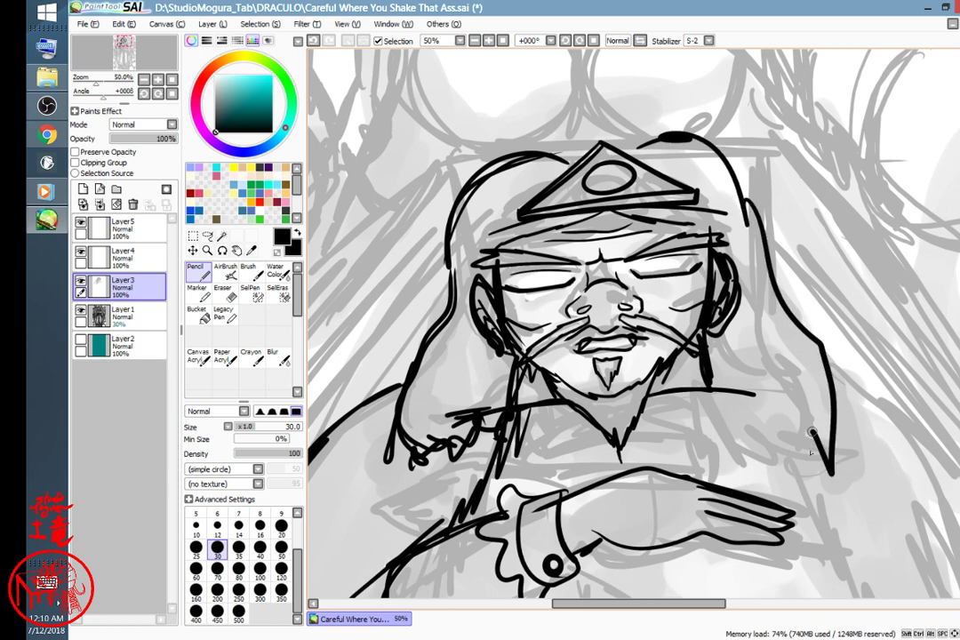
drag(787, 434, 817, 458)
drag(711, 373, 760, 449)
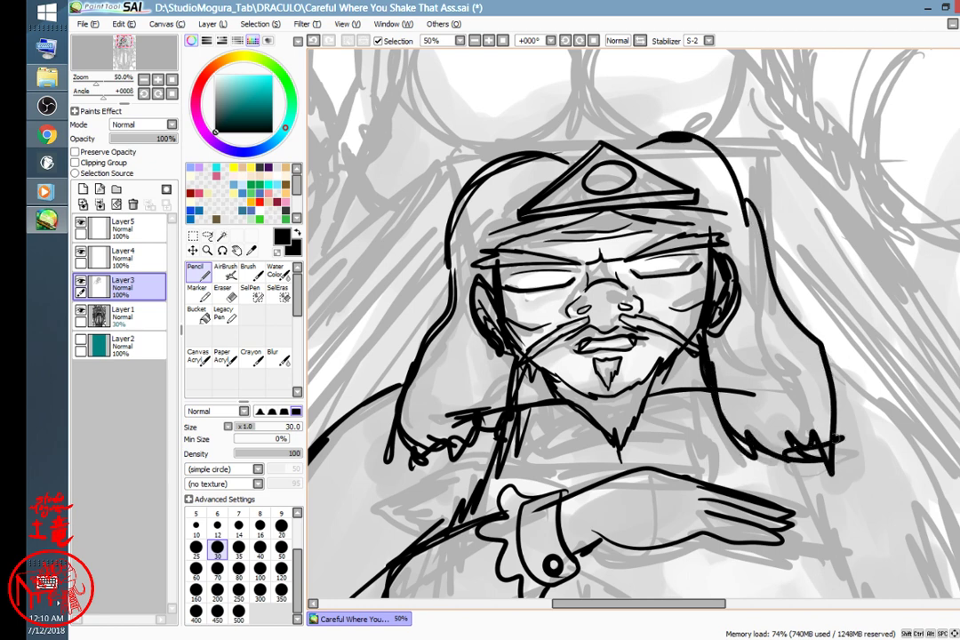
- Ink the hat's crown and the curved headband strips on both sides of the triangular emblem
mouse_move(677, 133)
mouse_down()
mouse_move(531, 140)
mouse_move(469, 184)
mouse_up()
drag(483, 168, 614, 140)
drag(569, 166, 444, 215)
drag(481, 193, 571, 165)
drag(524, 219, 460, 240)
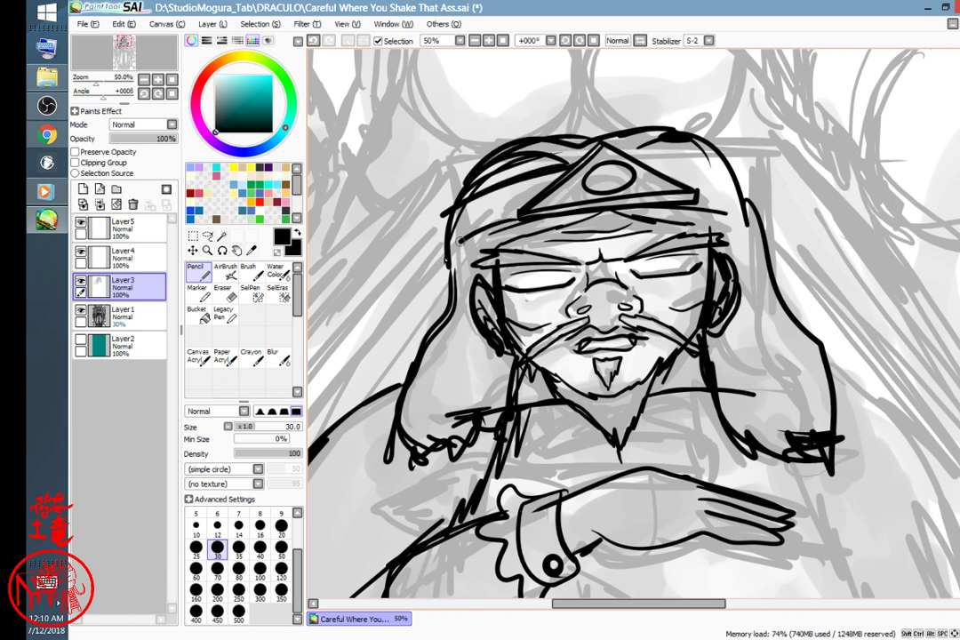
drag(729, 201, 776, 223)
drag(640, 157, 762, 183)
drag(758, 180, 756, 206)
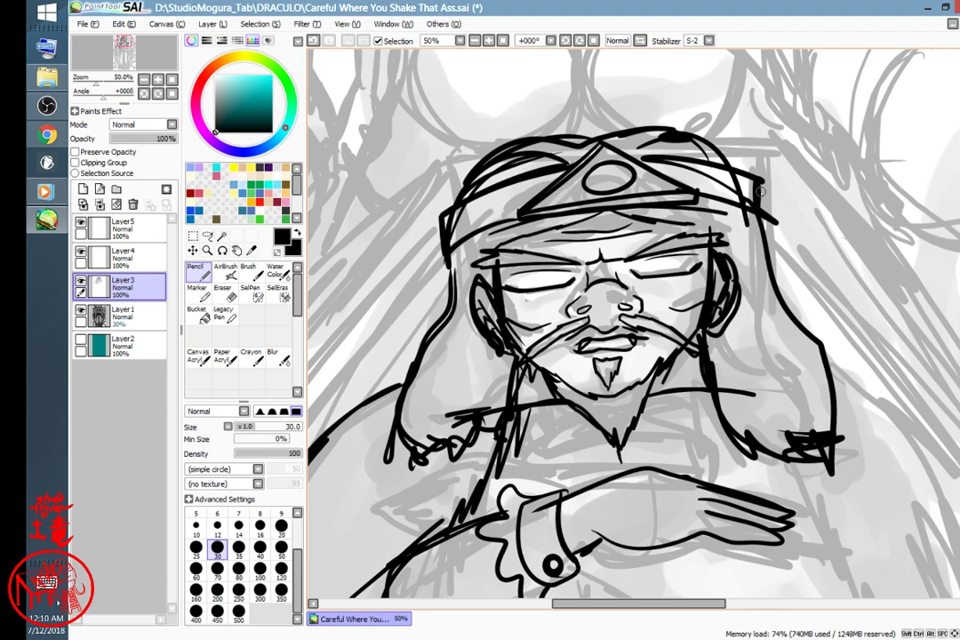
- Ink the scalloped edge of the ruffled collar beneath the chin and draw a curl inside its right half
drag(708, 500, 674, 261)
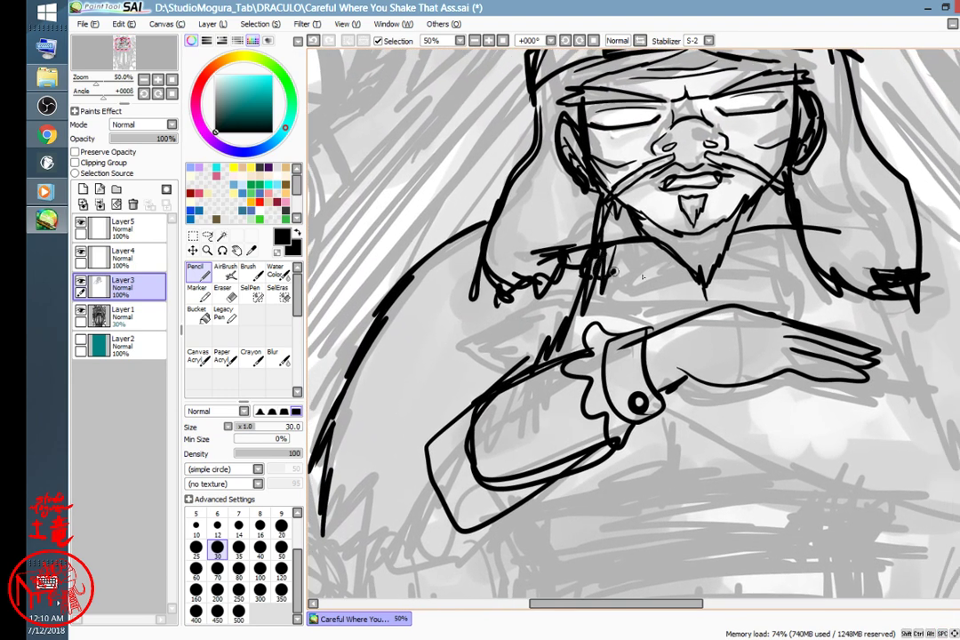
mouse_move(614, 272)
mouse_down()
mouse_move(676, 298)
mouse_move(746, 291)
mouse_move(804, 244)
mouse_up()
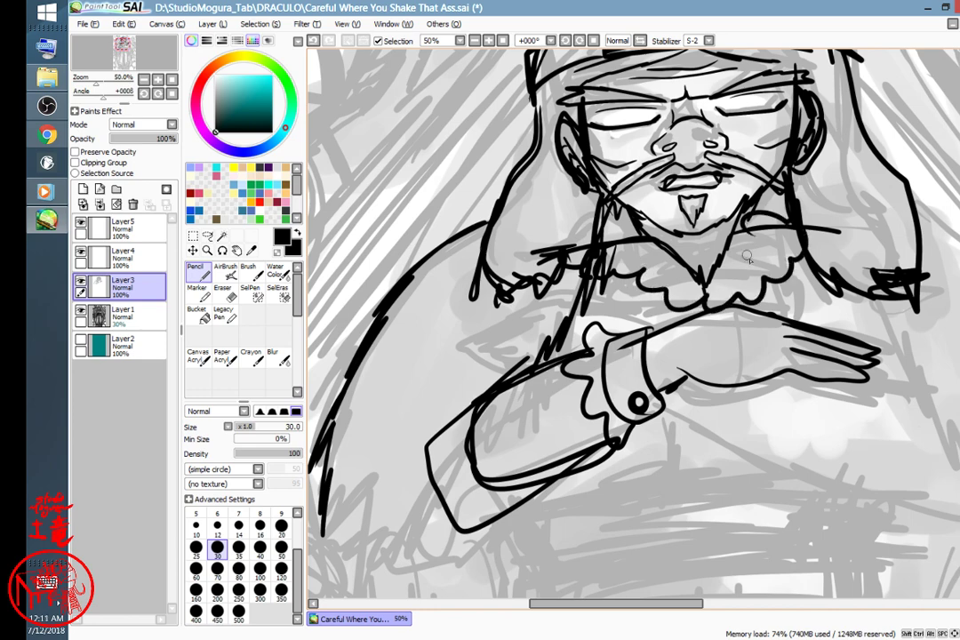
drag(746, 256, 726, 290)
drag(620, 227, 611, 264)
- Fill the ruffled collar with overlapping loops and curls on both sides of the V-shaped neckline
mouse_move(805, 396)
mouse_down()
mouse_move(758, 409)
mouse_move(681, 319)
mouse_move(767, 291)
mouse_up()
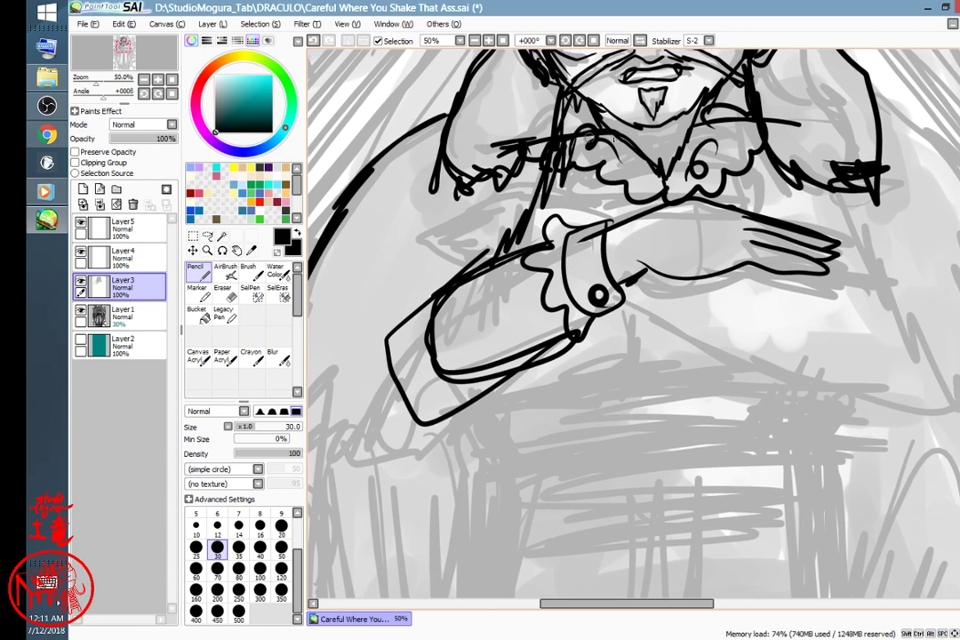
mouse_move(585, 116)
mouse_down()
mouse_move(569, 133)
mouse_move(588, 152)
mouse_move(613, 174)
mouse_move(645, 165)
mouse_up()
mouse_move(547, 142)
mouse_down()
mouse_move(569, 178)
mouse_move(613, 160)
mouse_move(635, 144)
mouse_move(605, 103)
mouse_up()
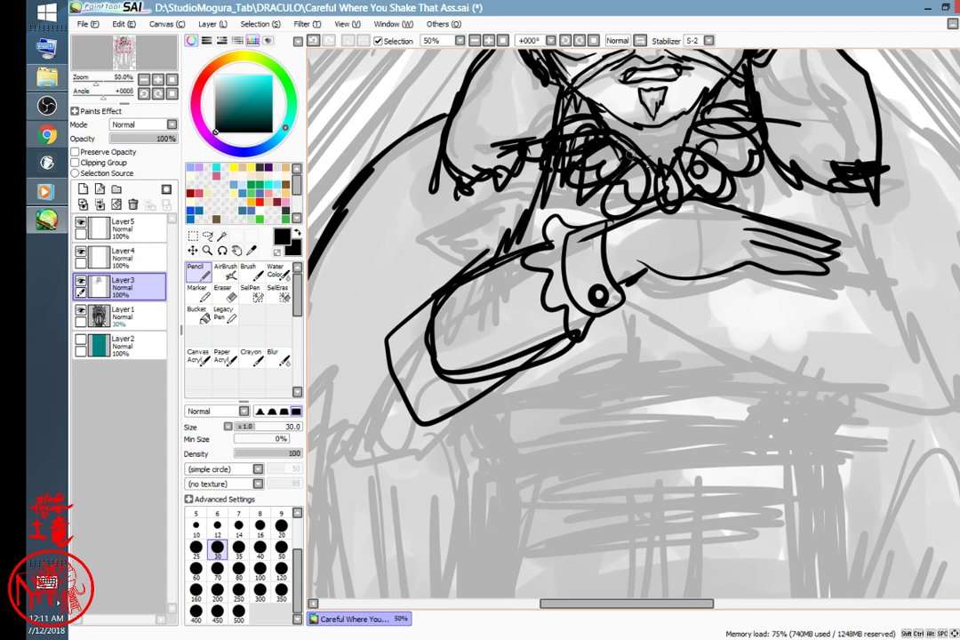
drag(613, 192, 610, 213)
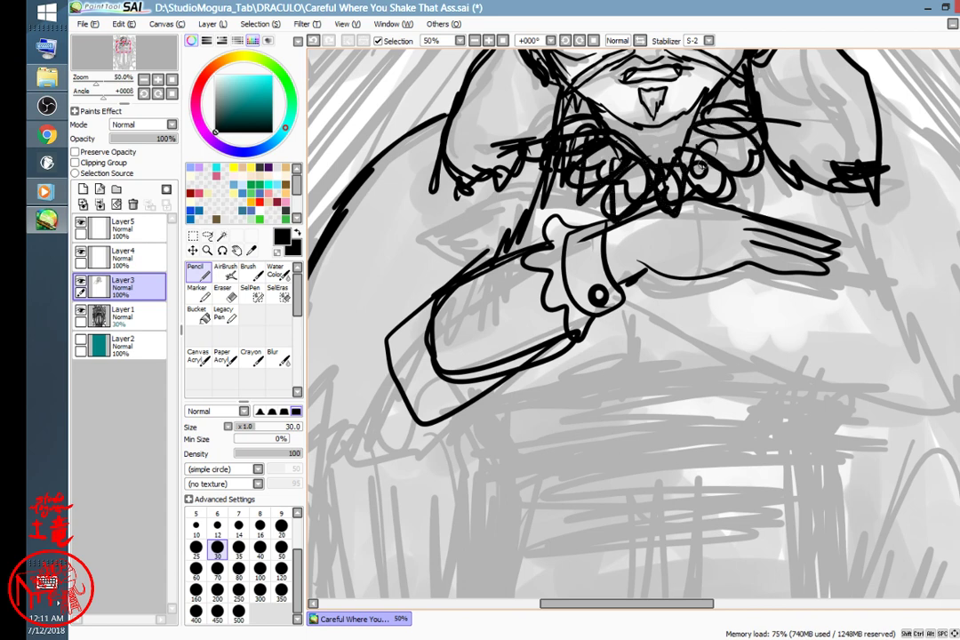
- Undo the latest collar strokes and redraw dense loops across the left, centre and right of the ruffles
key(ctrl+z)
key(ctrl+z)
key(ctrl+z)
key(ctrl+z)
key(ctrl+z)
key(ctrl+z)
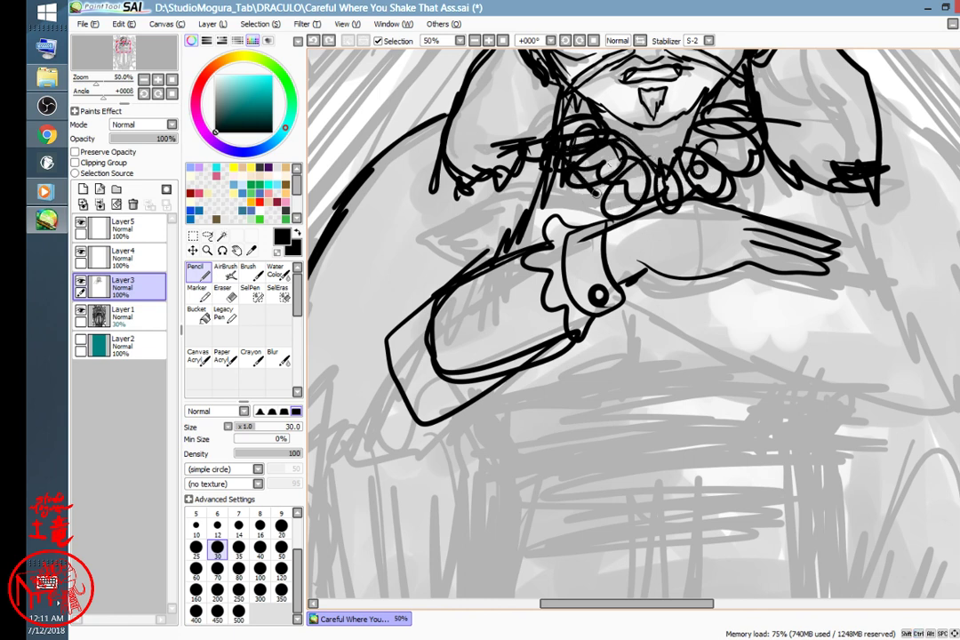
drag(607, 164, 649, 155)
mouse_move(646, 212)
mouse_down()
mouse_move(663, 160)
mouse_move(724, 147)
mouse_move(751, 103)
mouse_up()
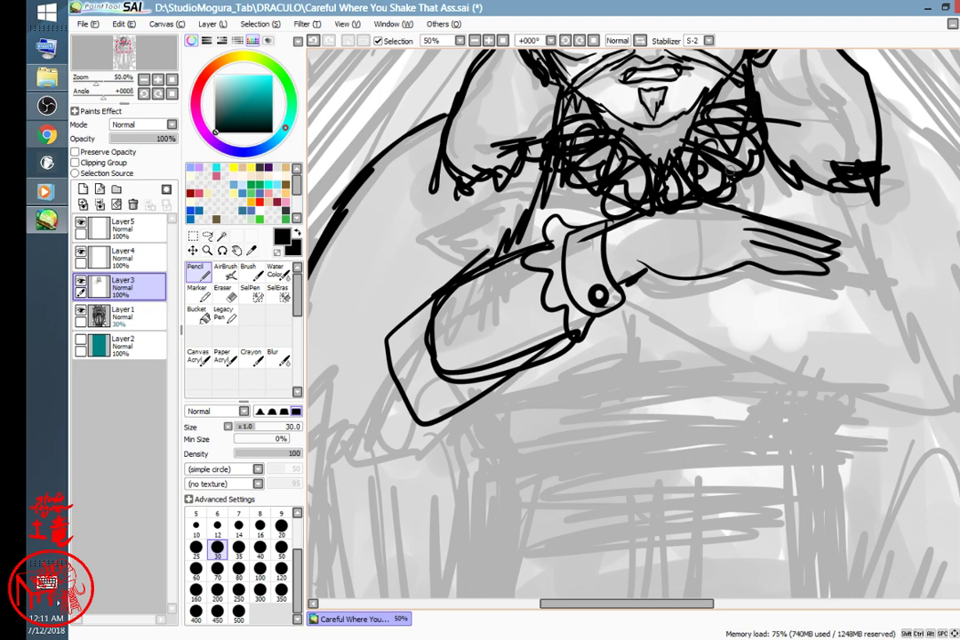
- Ink the second hand's fingers emerging behind the left cuff, removing the trial stroke under the crossed hand
mouse_move(810, 267)
mouse_down()
mouse_move(685, 402)
mouse_move(863, 398)
mouse_move(863, 328)
mouse_move(820, 327)
mouse_move(804, 286)
mouse_move(702, 236)
mouse_move(724, 360)
mouse_move(784, 304)
mouse_move(722, 332)
mouse_up()
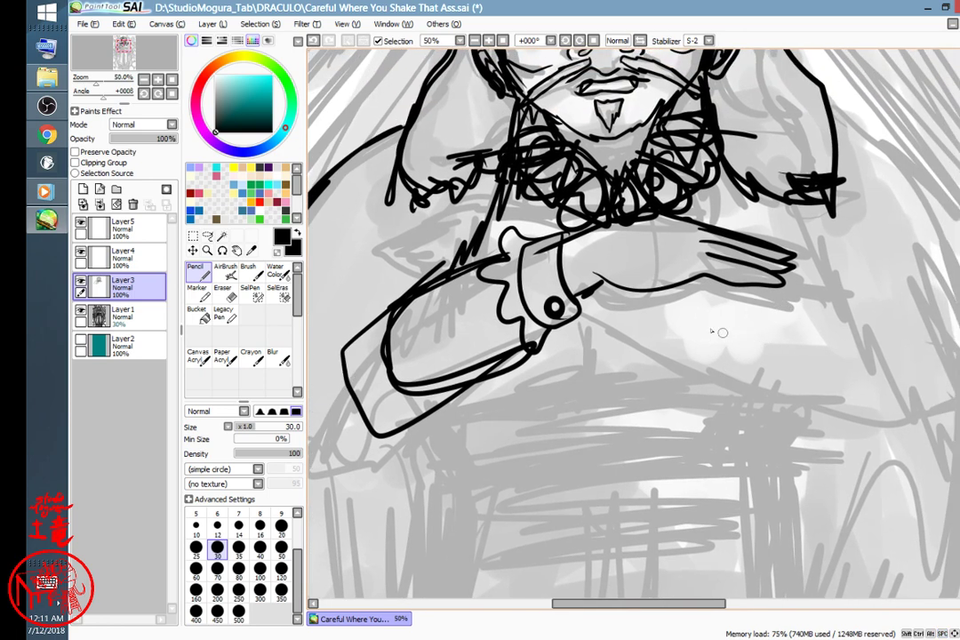
mouse_move(612, 298)
mouse_down()
mouse_move(697, 295)
mouse_move(573, 292)
mouse_up()
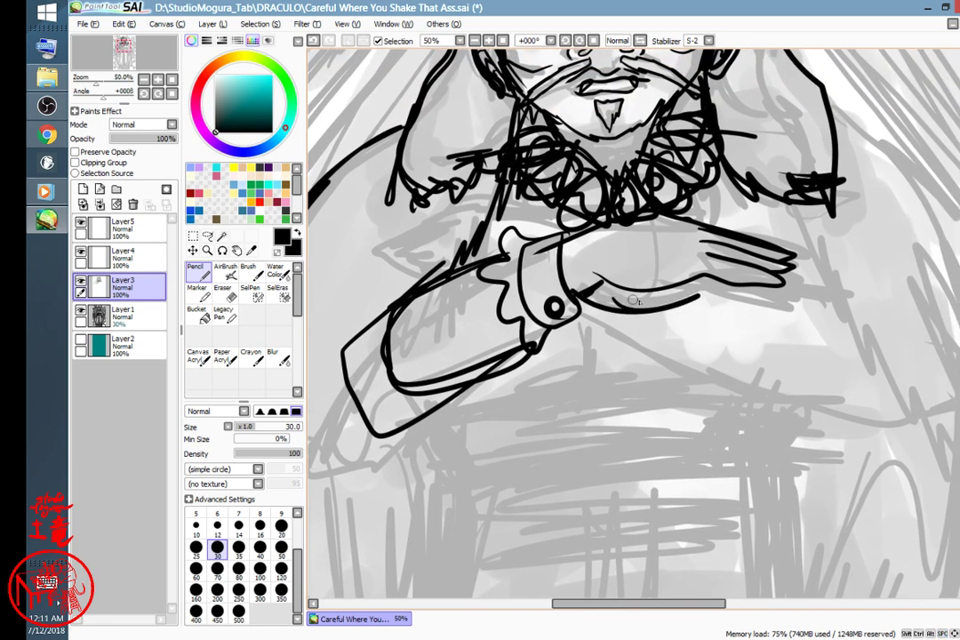
key(ctrl+z)
drag(560, 213, 444, 232)
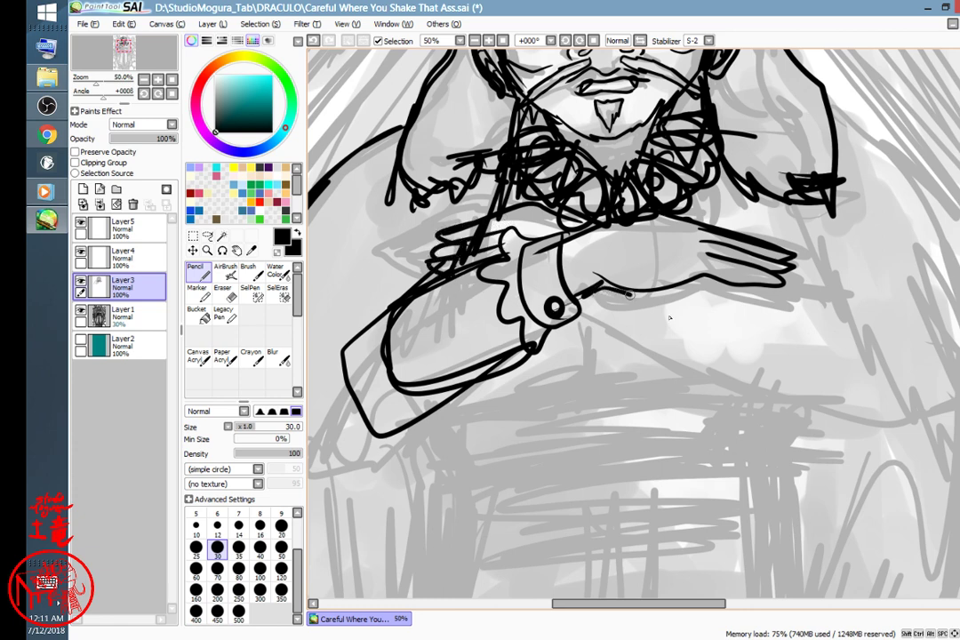
- Ink the right forearm's sleeve with a long double lower edge and a rounded elbow
drag(629, 304, 816, 370)
drag(783, 273, 826, 291)
mouse_move(631, 305)
mouse_down()
mouse_move(711, 353)
mouse_move(890, 369)
mouse_move(865, 310)
mouse_move(829, 277)
mouse_up()
- Ink the cloak's inner edge past the right elbow and its outer contour down the figure's right-hand side
drag(838, 199, 637, 164)
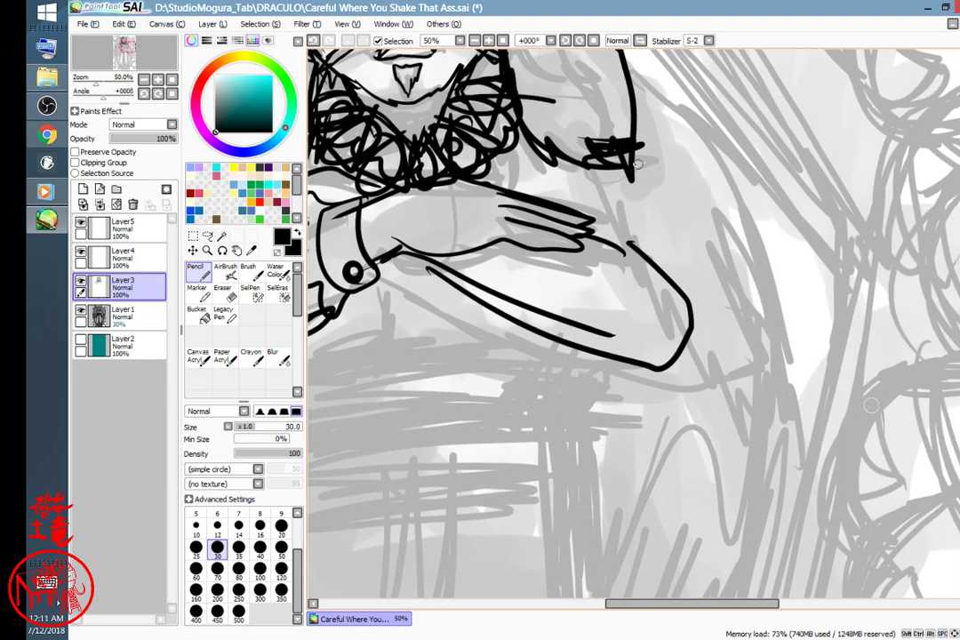
drag(628, 238, 751, 413)
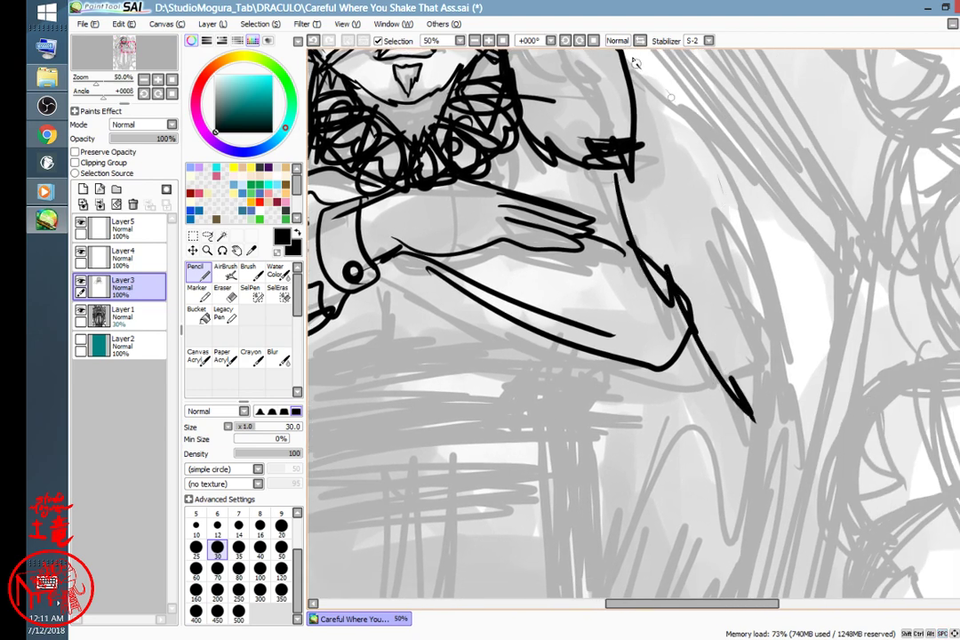
mouse_move(635, 62)
mouse_down()
mouse_move(685, 89)
mouse_move(757, 163)
mouse_up()
drag(706, 125, 800, 302)
drag(770, 244, 835, 480)
drag(782, 329, 807, 455)
- Thicken the cloak's shoulder contours on both sides of the hood with repeated sweeping strokes
mouse_move(664, 252)
mouse_down()
mouse_move(863, 468)
mouse_move(887, 403)
mouse_up()
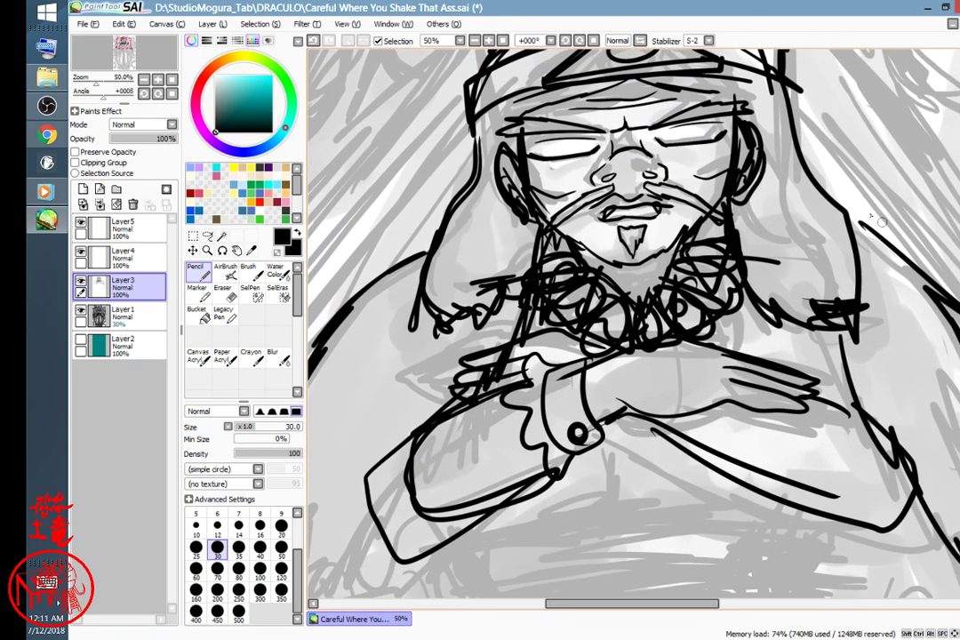
drag(826, 193, 954, 272)
drag(877, 212, 956, 275)
drag(906, 240, 958, 311)
drag(853, 222, 943, 289)
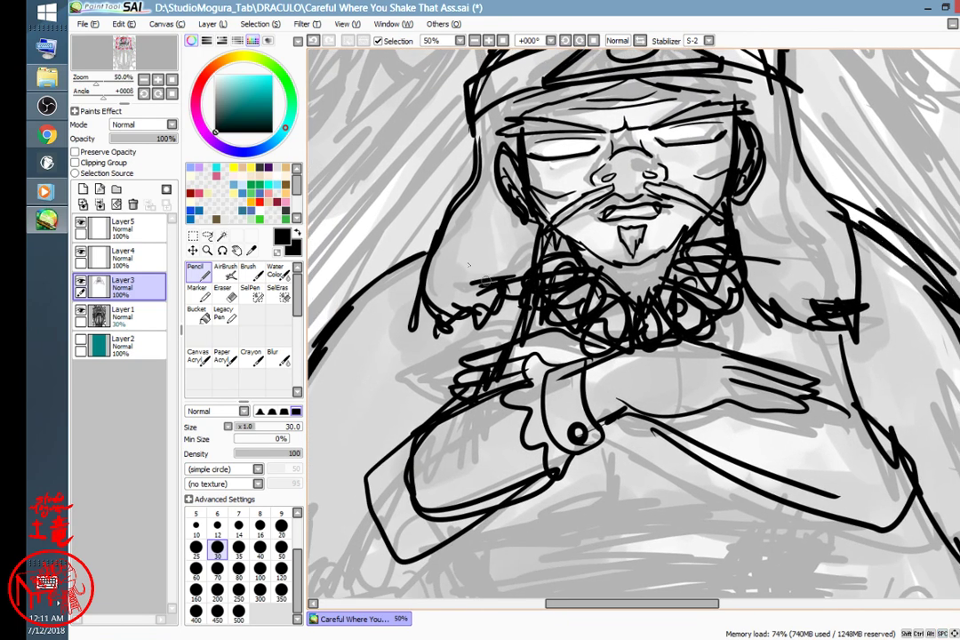
drag(366, 199, 311, 240)
drag(427, 236, 308, 330)
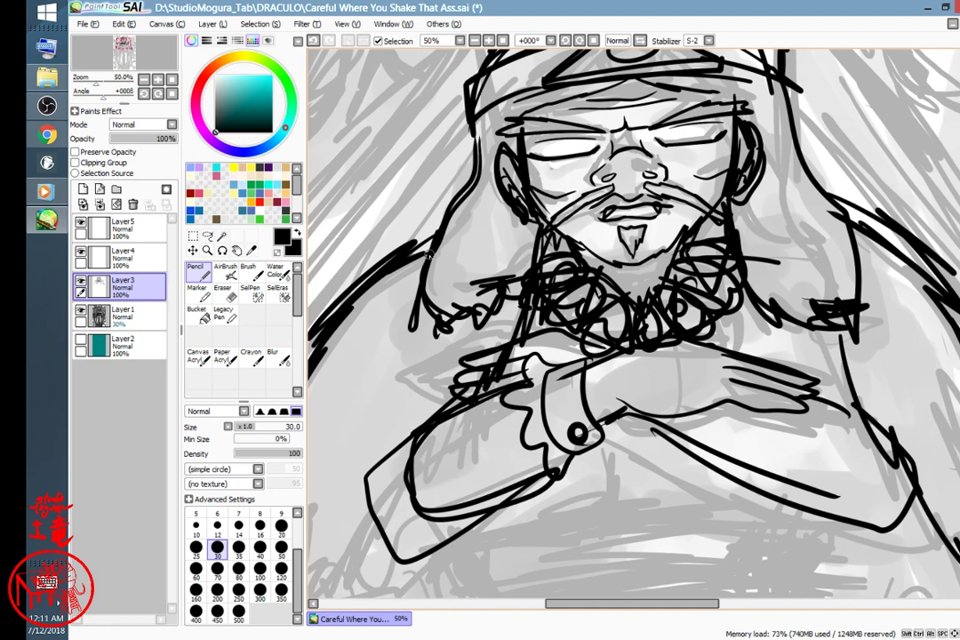
- Ink the shirt front below the crossed arms with wavy ruffles and a central button placket
drag(719, 365, 713, 142)
drag(745, 384, 695, 435)
drag(518, 288, 558, 396)
mouse_move(638, 308)
mouse_down()
mouse_move(599, 368)
mouse_move(586, 369)
mouse_up()
mouse_move(538, 363)
mouse_down()
mouse_move(572, 260)
mouse_move(569, 365)
mouse_up()
drag(581, 245, 574, 372)
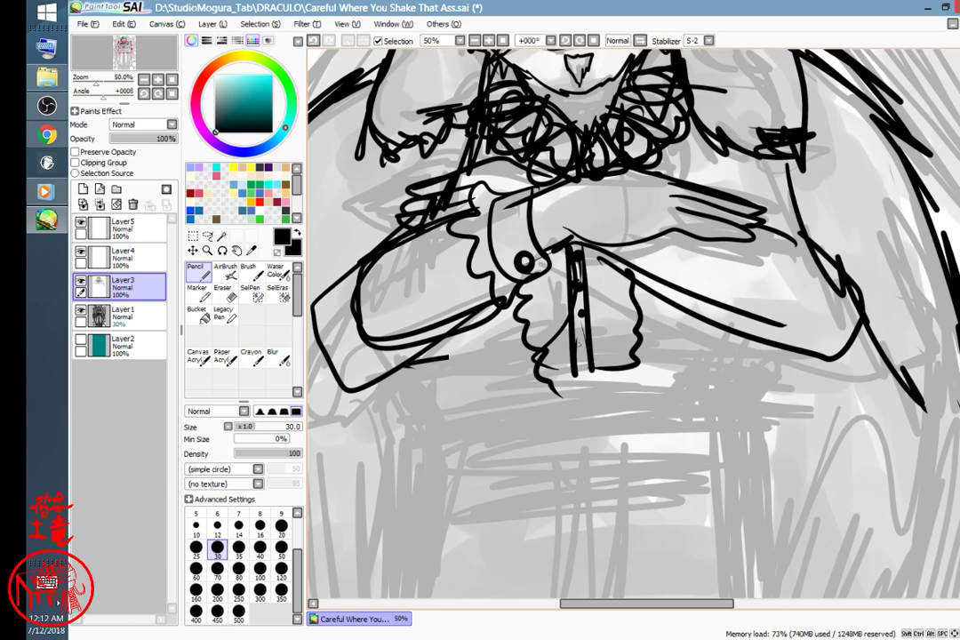
- Ink the waist sash as stacked horizontal bands with thick vertical ends
mouse_move(844, 358)
mouse_down()
mouse_move(533, 352)
mouse_move(385, 391)
mouse_move(796, 378)
mouse_move(374, 398)
mouse_up()
mouse_move(399, 434)
mouse_down()
mouse_move(786, 391)
mouse_move(390, 446)
mouse_up()
mouse_move(391, 405)
mouse_down()
mouse_move(396, 449)
mouse_move(528, 416)
mouse_move(782, 411)
mouse_up()
drag(654, 452, 391, 459)
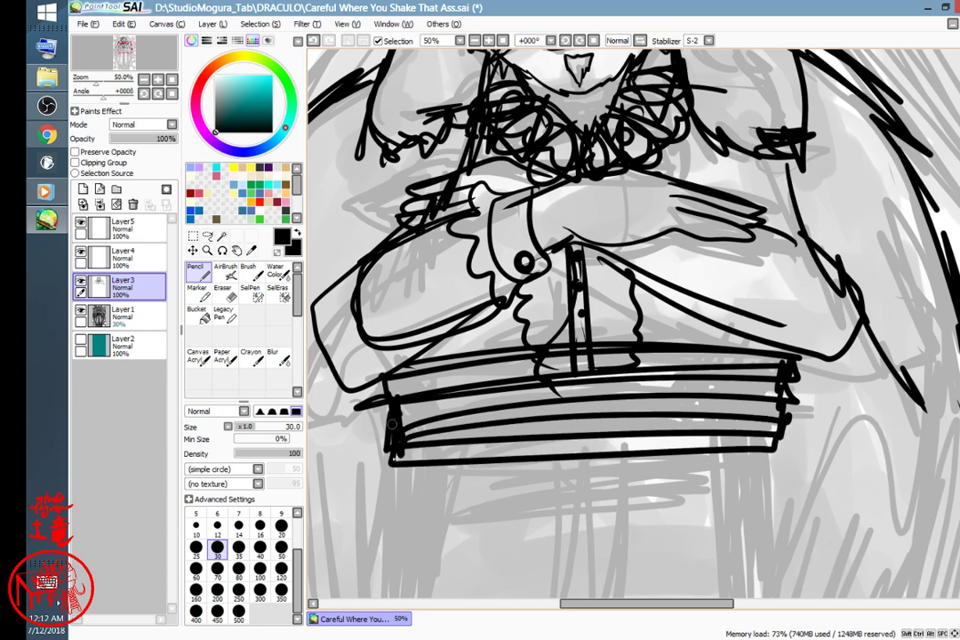
drag(793, 419, 806, 448)
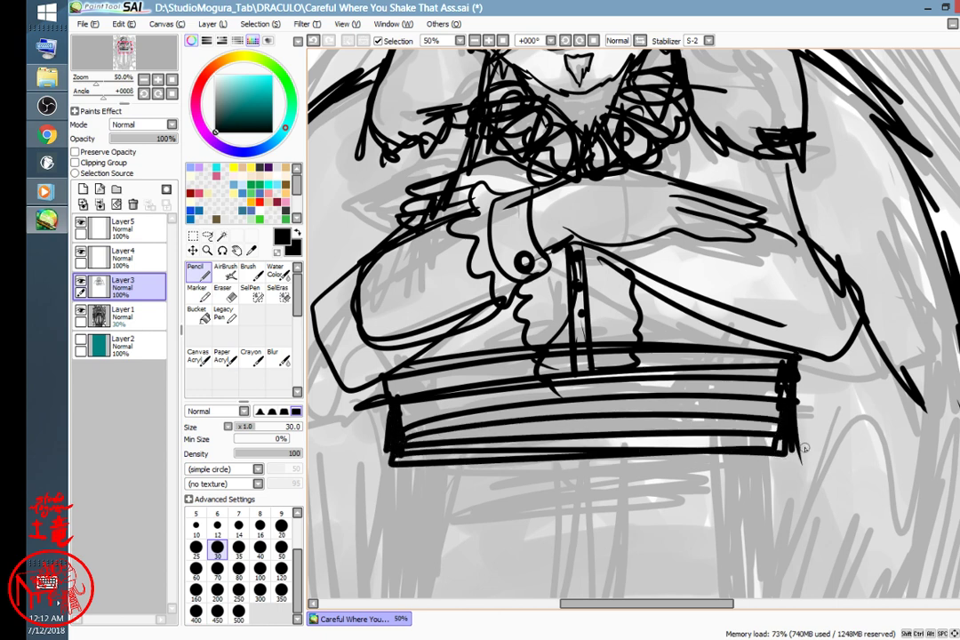
- Ink the outer edges of both trouser legs from the sash down to the shoes
scroll(804, 449, down, 2)
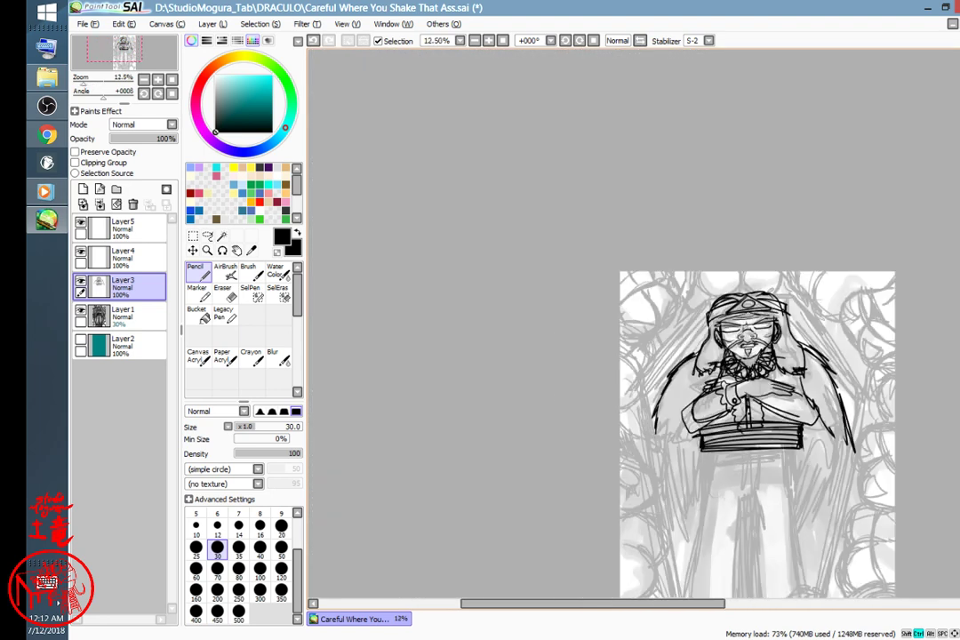
scroll(805, 445, up, 1)
mouse_move(692, 323)
mouse_down()
mouse_move(637, 194)
mouse_move(591, 148)
mouse_move(586, 154)
mouse_up()
drag(495, 215, 489, 292)
drag(494, 218, 487, 295)
drag(494, 218, 481, 329)
drag(488, 267, 477, 415)
drag(482, 322, 473, 398)
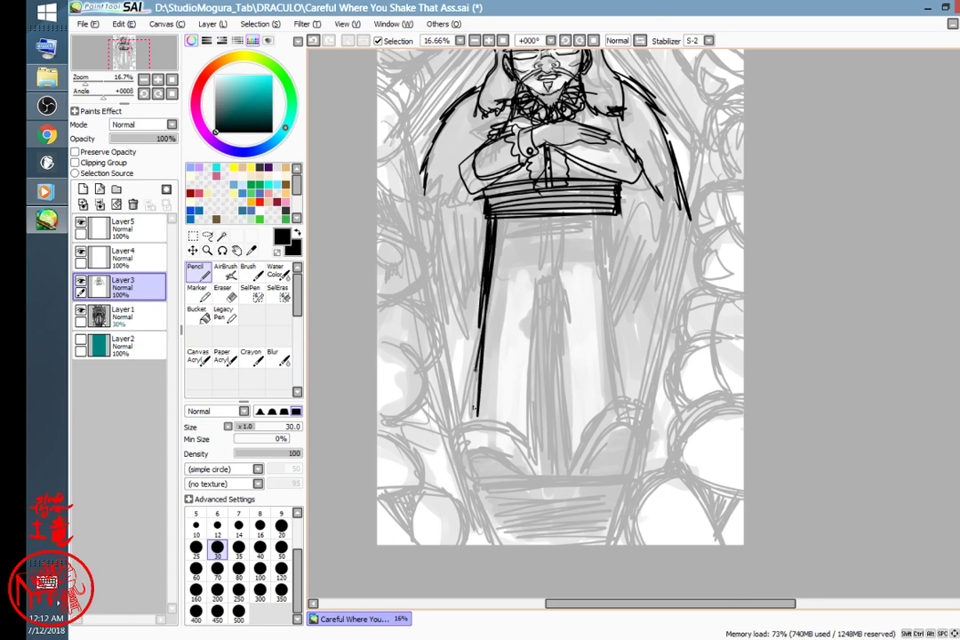
drag(613, 213, 630, 416)
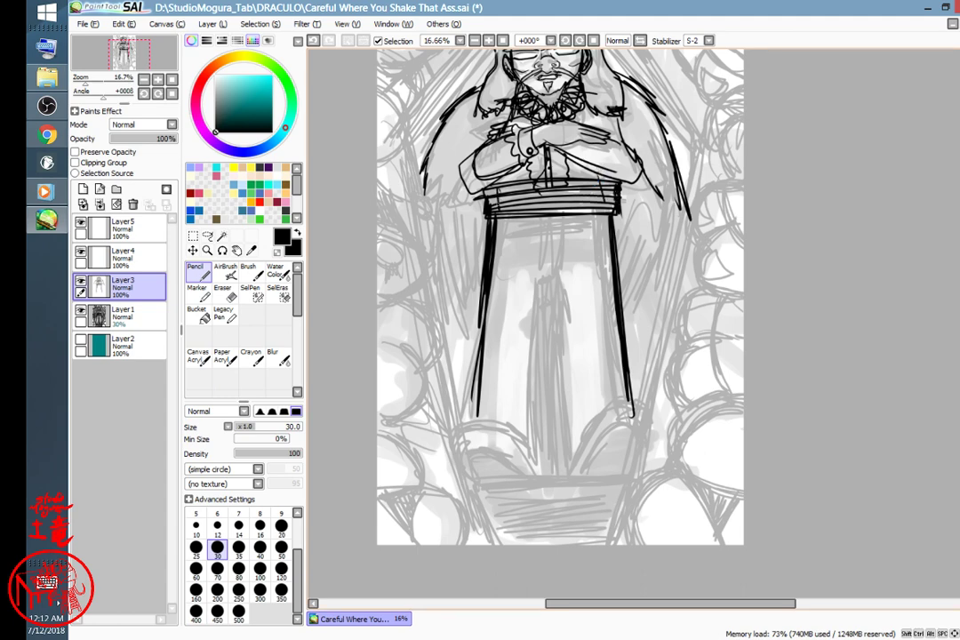
- Add short vertical strokes over both ends of the sash and thicken the left leg's upper edge
drag(496, 188, 492, 222)
drag(610, 186, 609, 211)
drag(489, 180, 486, 195)
drag(493, 223, 498, 286)
drag(496, 227, 490, 311)
- Ink the cloak's lower left contour, sweeping inward to a point at the left leg
drag(441, 156, 451, 312)
drag(432, 182, 446, 324)
drag(428, 210, 441, 314)
drag(442, 273, 473, 377)
drag(453, 314, 495, 403)
drag(473, 362, 490, 394)
drag(475, 349, 487, 387)
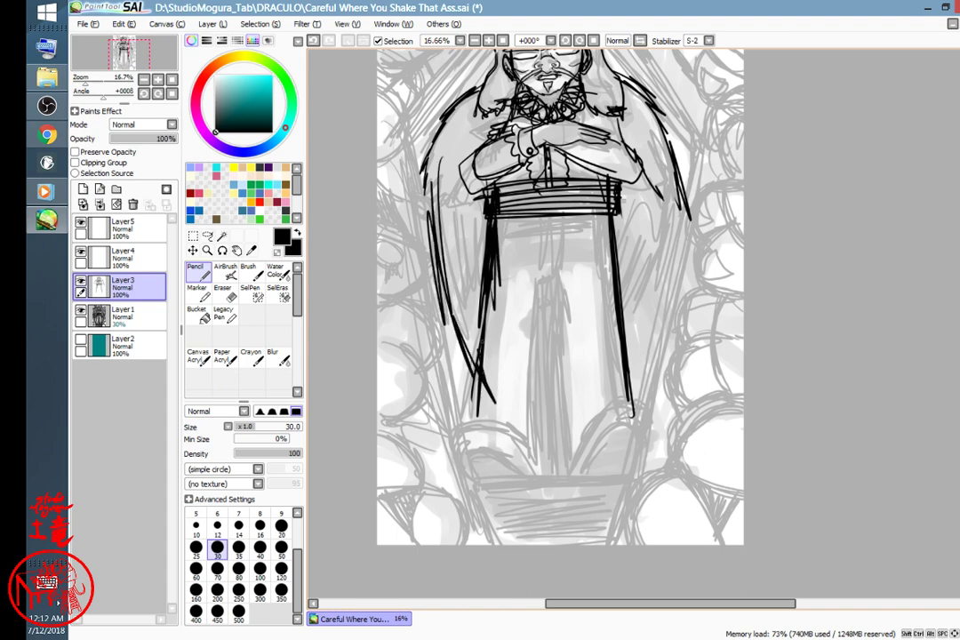
- Darken the left leg's edge and add cloak fold strokes beside the right leg below the sash
drag(483, 321, 483, 356)
drag(494, 302, 490, 332)
drag(495, 277, 492, 301)
drag(631, 173, 620, 318)
drag(617, 222, 620, 291)
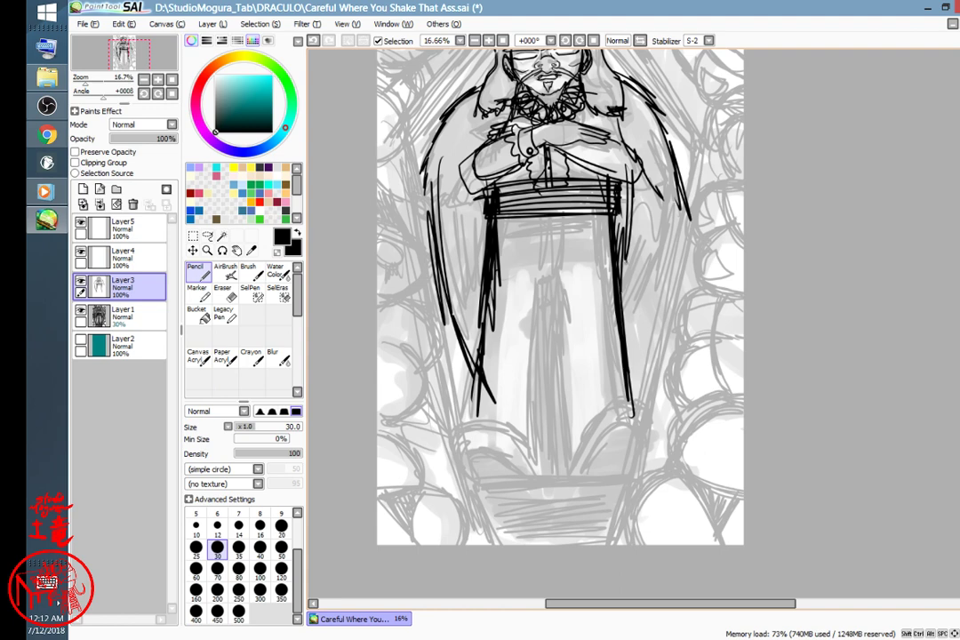
drag(634, 285, 633, 347)
- Thicken the folds along the right leg and ink the cloak's lower right contour tapering to the ankle
key(ctrl+plus)
key(ctrl+plus)
drag(650, 331, 600, 356)
mouse_move(583, 203)
mouse_down()
mouse_move(568, 357)
mouse_move(572, 432)
mouse_move(589, 277)
mouse_move(576, 442)
mouse_up()
drag(584, 506, 584, 431)
drag(587, 391, 597, 545)
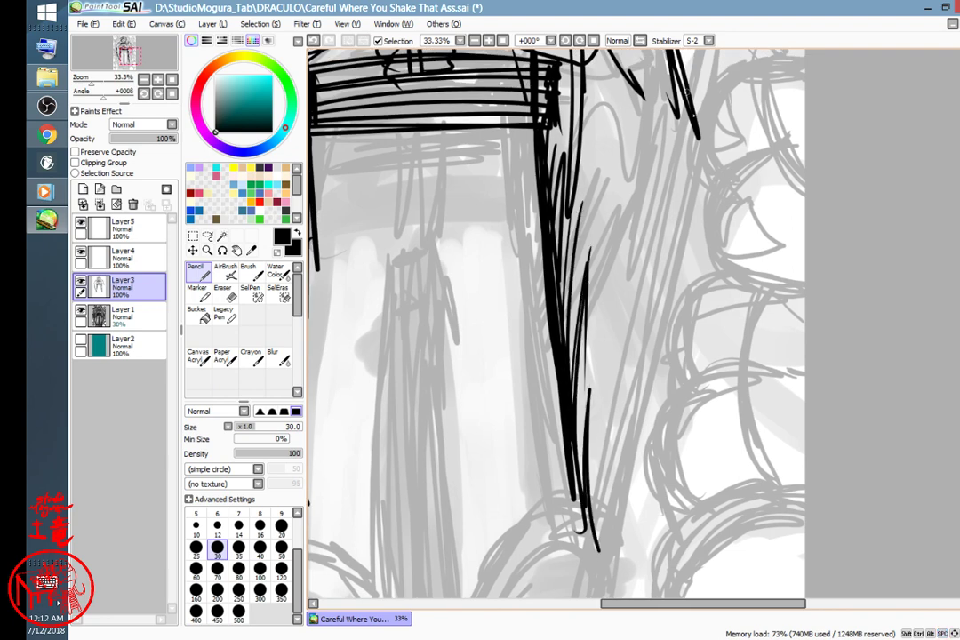
mouse_move(714, 226)
mouse_down()
mouse_move(715, 335)
mouse_move(715, 208)
mouse_move(694, 119)
mouse_move(703, 322)
mouse_move(700, 251)
mouse_move(661, 404)
mouse_move(681, 289)
mouse_move(595, 591)
mouse_move(603, 529)
mouse_up()
- Draw the centre line between the legs and outline the left shoe's curved band
key(space)
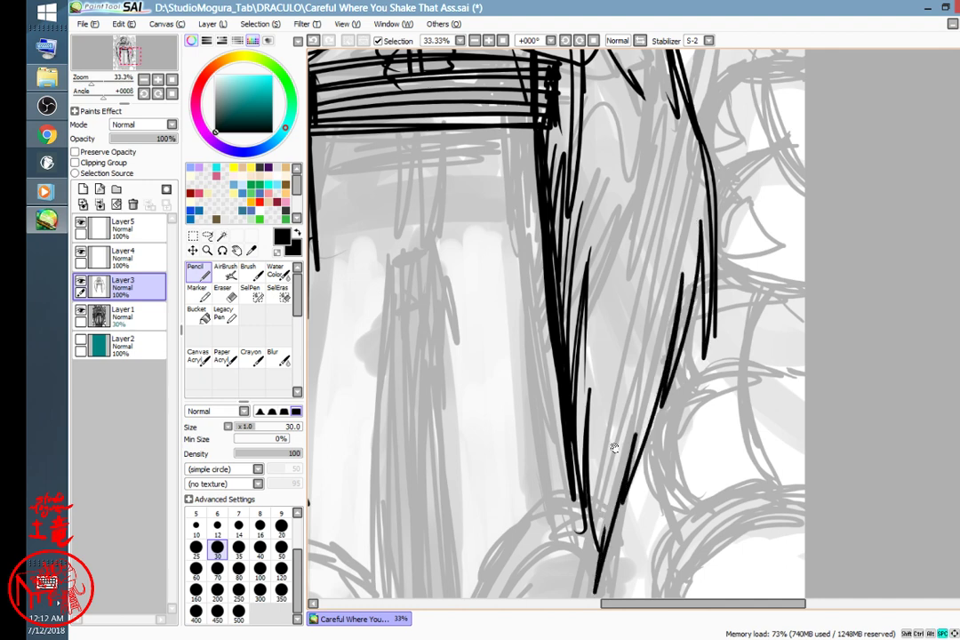
drag(598, 412, 752, 223)
drag(542, 132, 552, 477)
mouse_move(507, 413)
mouse_down()
mouse_move(399, 384)
mouse_move(359, 402)
mouse_move(365, 431)
mouse_up()
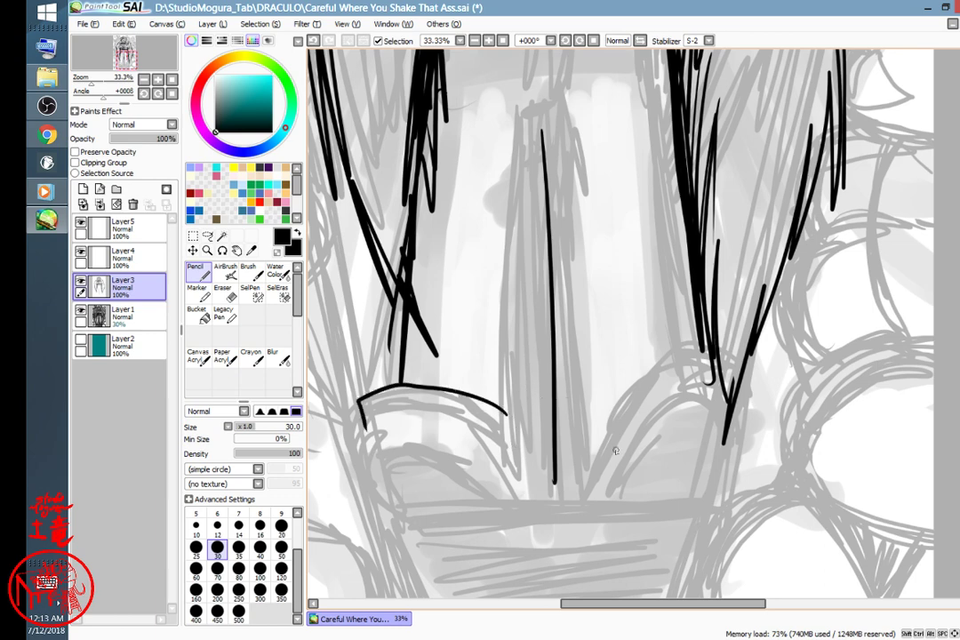
key(ctrl+z)
key(ctrl+z)
mouse_move(524, 452)
mouse_down()
mouse_move(457, 391)
mouse_move(394, 385)
mouse_move(350, 423)
mouse_move(352, 451)
mouse_move(407, 433)
mouse_move(481, 450)
mouse_move(507, 502)
mouse_up()
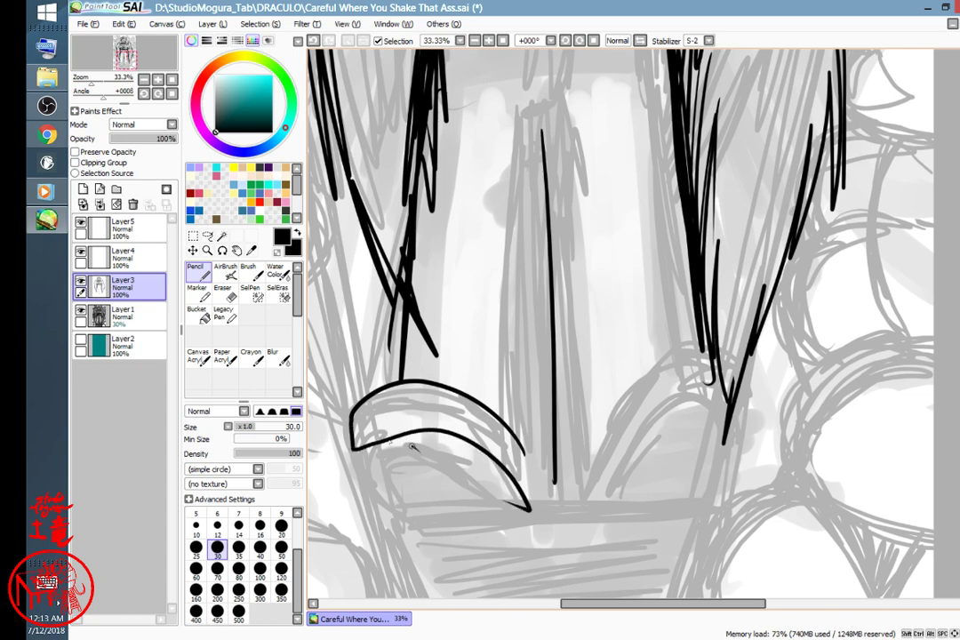
- Reinforce the left shoe's contours and ink the right shoe with its arched outer and inner edges
mouse_move(419, 450)
mouse_down()
mouse_move(403, 521)
mouse_move(354, 460)
mouse_move(359, 452)
mouse_move(392, 497)
mouse_move(419, 431)
mouse_move(490, 454)
mouse_move(537, 513)
mouse_move(499, 470)
mouse_move(512, 437)
mouse_move(554, 509)
mouse_move(542, 472)
mouse_move(565, 492)
mouse_move(612, 413)
mouse_move(742, 363)
mouse_move(707, 512)
mouse_move(596, 472)
mouse_move(630, 438)
mouse_move(615, 468)
mouse_move(635, 454)
mouse_move(693, 391)
mouse_move(734, 391)
mouse_move(703, 387)
mouse_move(726, 465)
mouse_move(742, 404)
mouse_move(723, 352)
mouse_move(742, 401)
mouse_move(689, 346)
mouse_move(595, 487)
mouse_up()
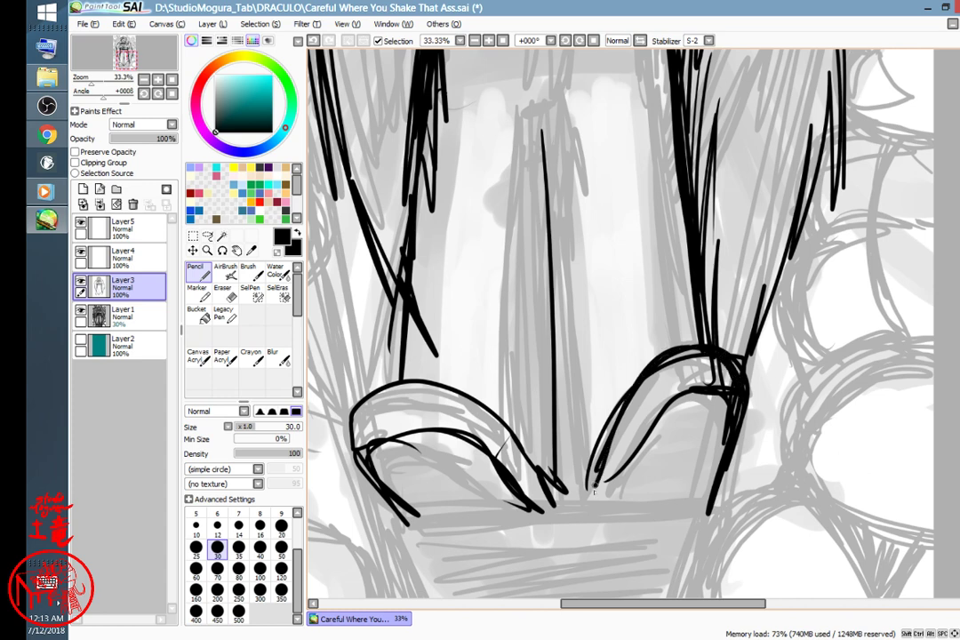
drag(629, 400, 589, 488)
mouse_move(647, 442)
mouse_down()
mouse_move(621, 494)
mouse_move(665, 403)
mouse_move(689, 385)
mouse_move(612, 508)
mouse_up()
- Draw the horizontal base line beneath both shoes with repeated back-and-forth strokes
mouse_move(616, 500)
mouse_down()
mouse_move(597, 488)
mouse_move(604, 496)
mouse_move(413, 505)
mouse_up()
drag(413, 505, 734, 491)
drag(733, 491, 384, 513)
drag(384, 513, 731, 512)
- Ink the trouser fly below the sash and thicken the outer edges of both legs
drag(608, 234, 637, 326)
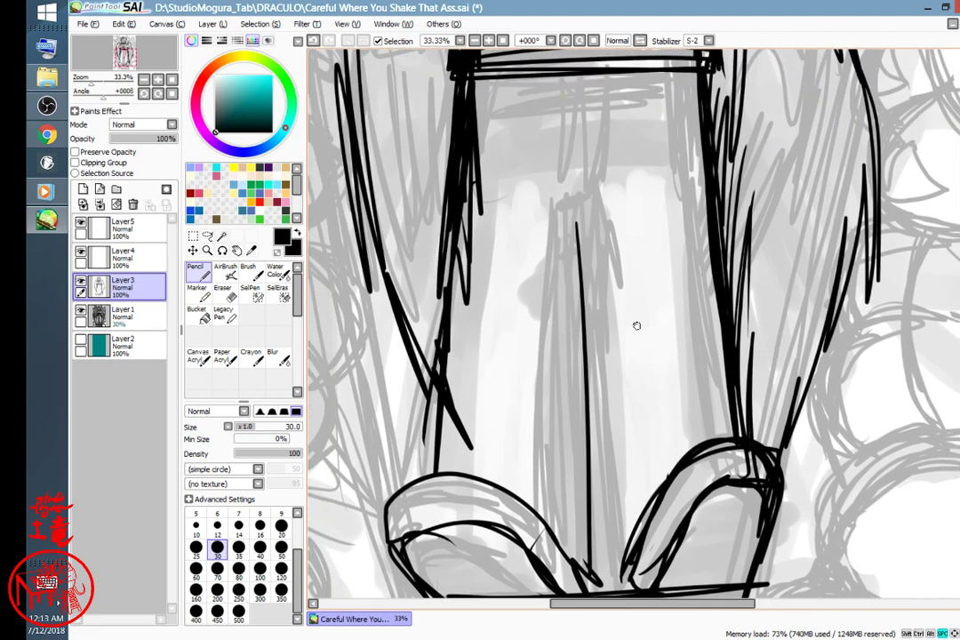
mouse_move(565, 77)
mouse_down()
mouse_move(566, 101)
mouse_move(586, 102)
mouse_move(570, 186)
mouse_move(569, 139)
mouse_move(585, 570)
mouse_move(575, 189)
mouse_up()
mouse_move(464, 69)
mouse_down()
mouse_move(476, 213)
mouse_move(448, 290)
mouse_up()
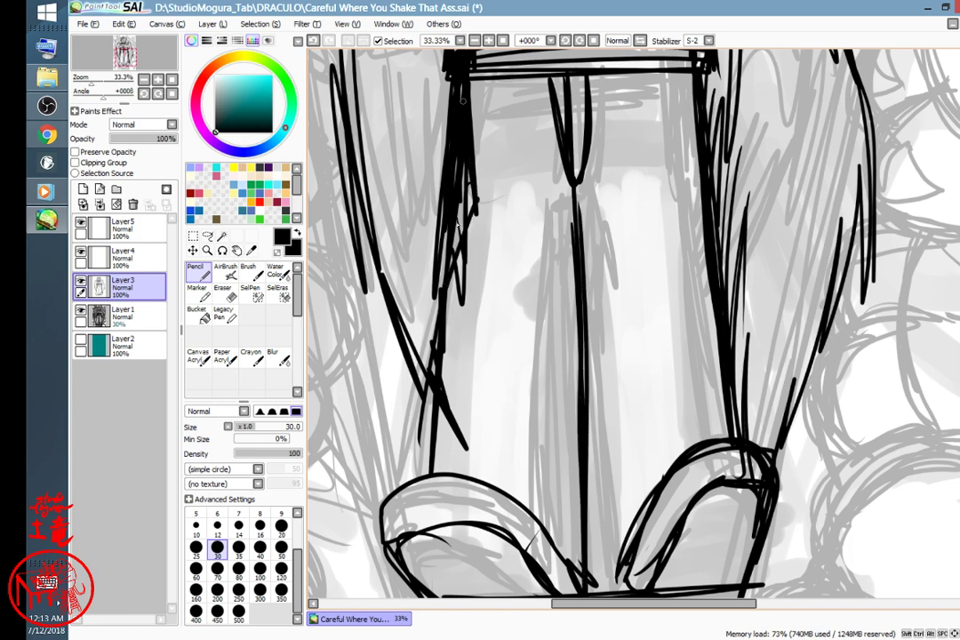
drag(465, 98, 432, 478)
drag(477, 188, 423, 478)
drag(471, 196, 425, 480)
drag(483, 89, 475, 214)
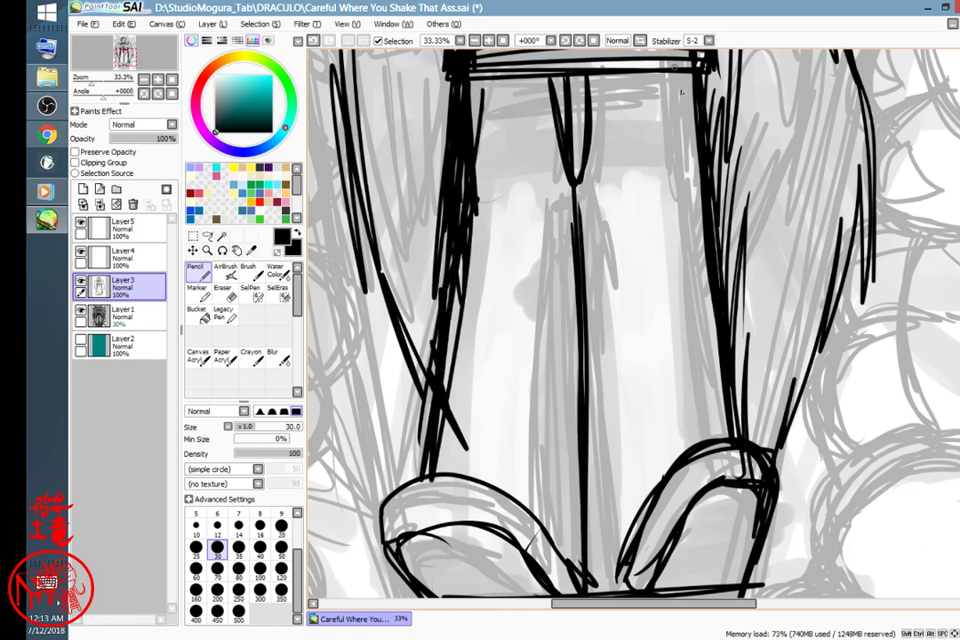
mouse_move(681, 71)
mouse_down()
mouse_move(712, 190)
mouse_move(715, 264)
mouse_move(759, 423)
mouse_up()
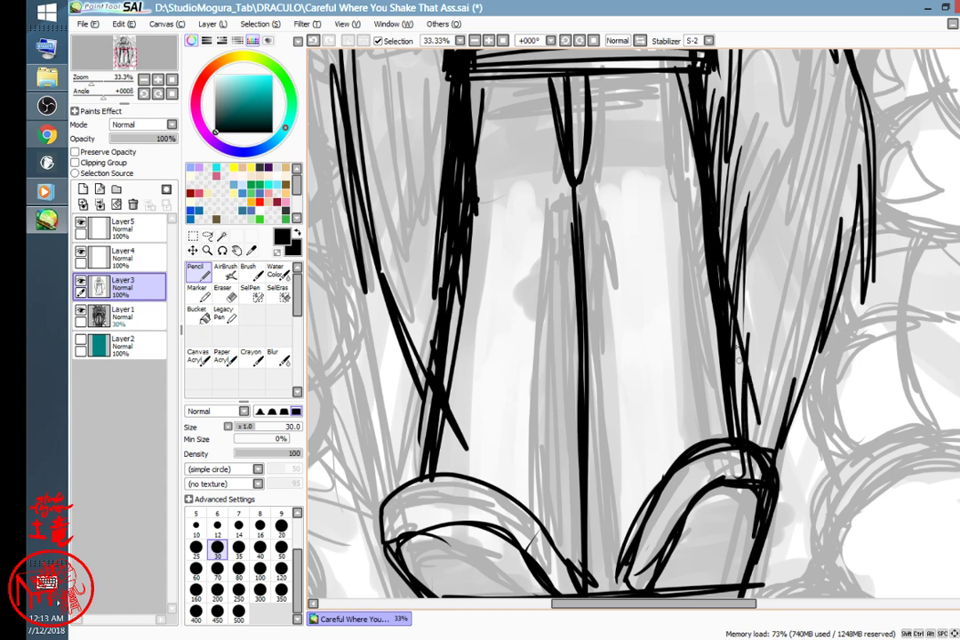
- Add pointed fold strokes along the centre line between the trouser legs, down to the shoes
mouse_move(531, 388)
mouse_down()
mouse_move(584, 512)
mouse_move(582, 407)
mouse_move(584, 431)
mouse_up()
mouse_move(602, 307)
mouse_down()
mouse_move(601, 263)
mouse_move(584, 402)
mouse_up()
mouse_move(583, 402)
mouse_down()
mouse_move(625, 294)
mouse_move(586, 433)
mouse_up()
mouse_move(589, 467)
mouse_down()
mouse_move(594, 576)
mouse_move(618, 593)
mouse_up()
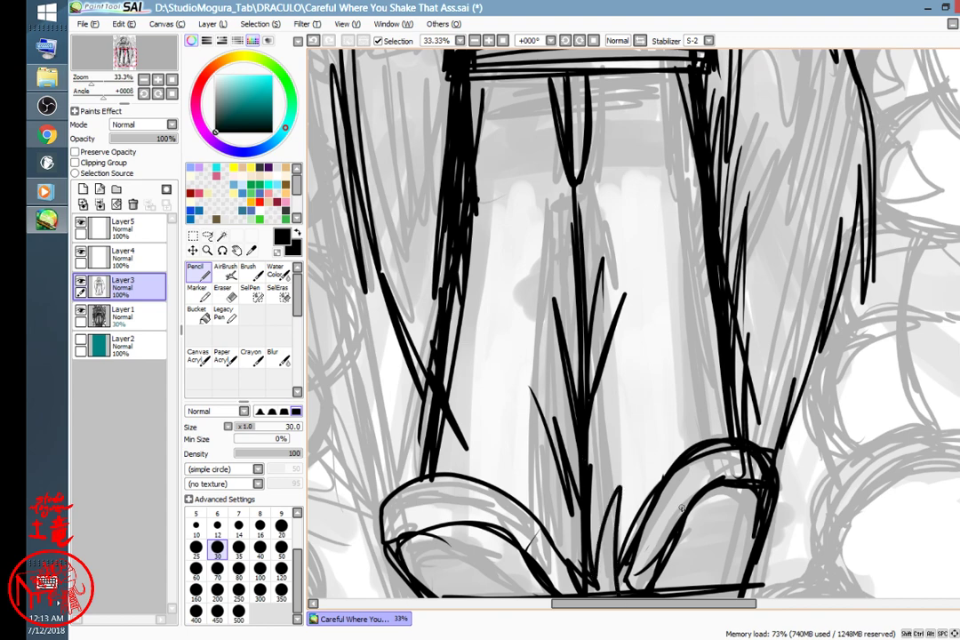
- Ink short strokes along the cloak's lower edge where it meets the top of the right shoe
scroll(681, 508, down, 4)
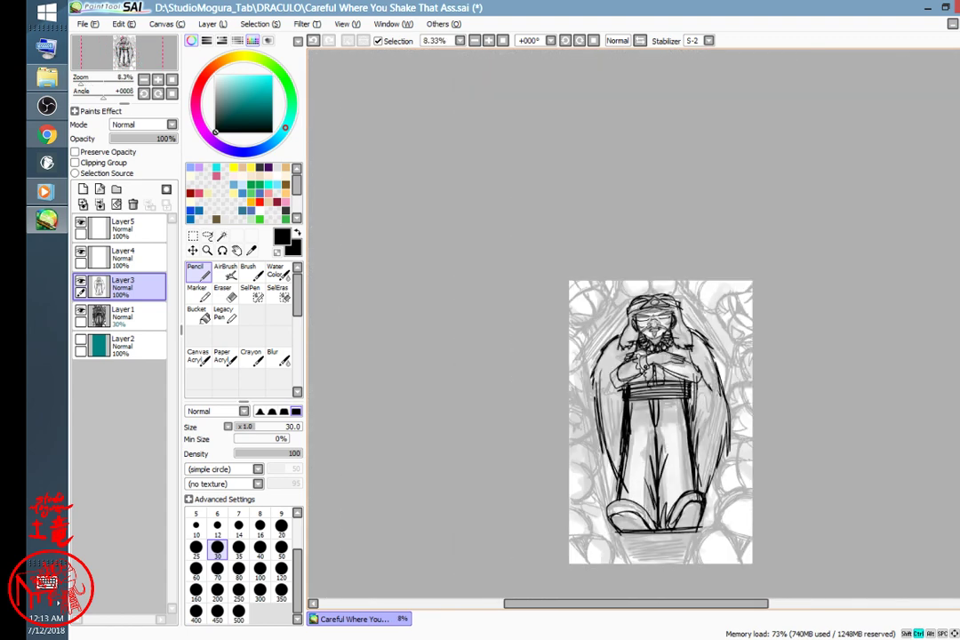
scroll(682, 508, up, 1)
mouse_move(624, 463)
mouse_down()
mouse_move(644, 526)
mouse_move(720, 478)
mouse_up()
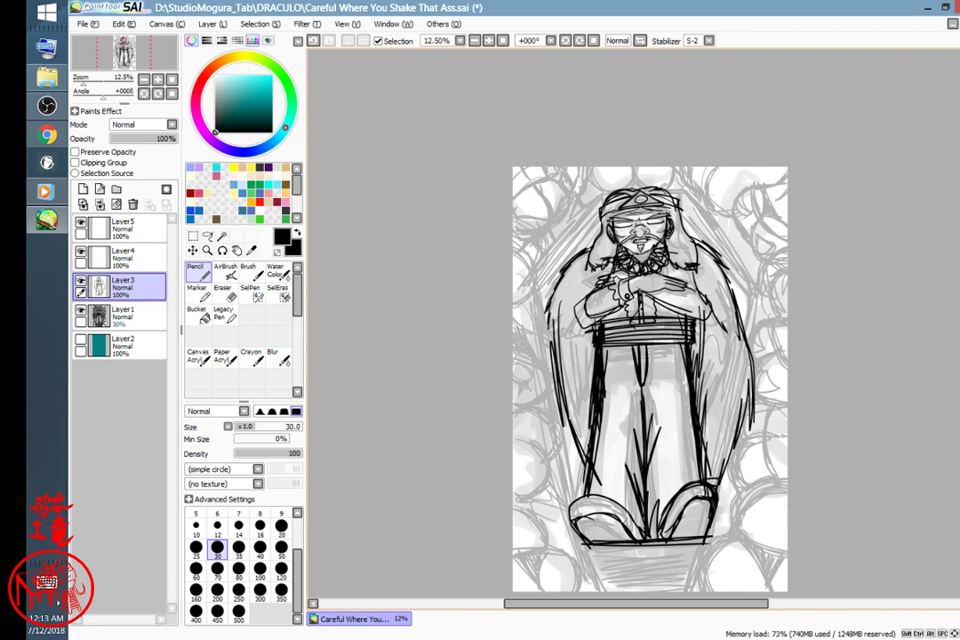
drag(665, 494, 720, 478)
mouse_move(669, 493)
mouse_down()
mouse_move(692, 480)
mouse_move(649, 545)
mouse_move(698, 483)
mouse_up()
- Thicken the rounded outline on top of the head and darken the left sleeve's elbow and forearm contours
drag(763, 194, 674, 341)
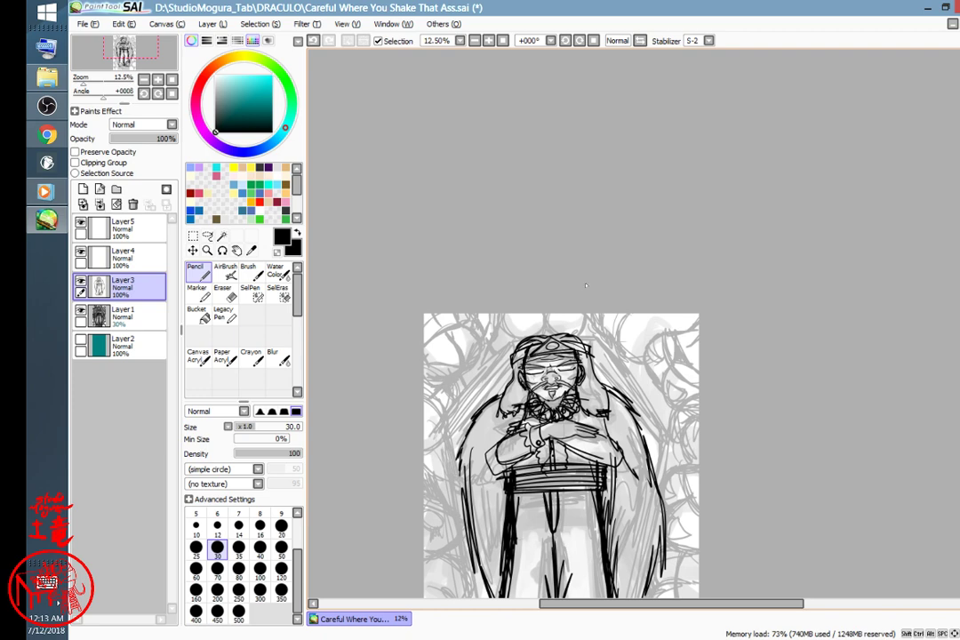
drag(520, 339, 533, 329)
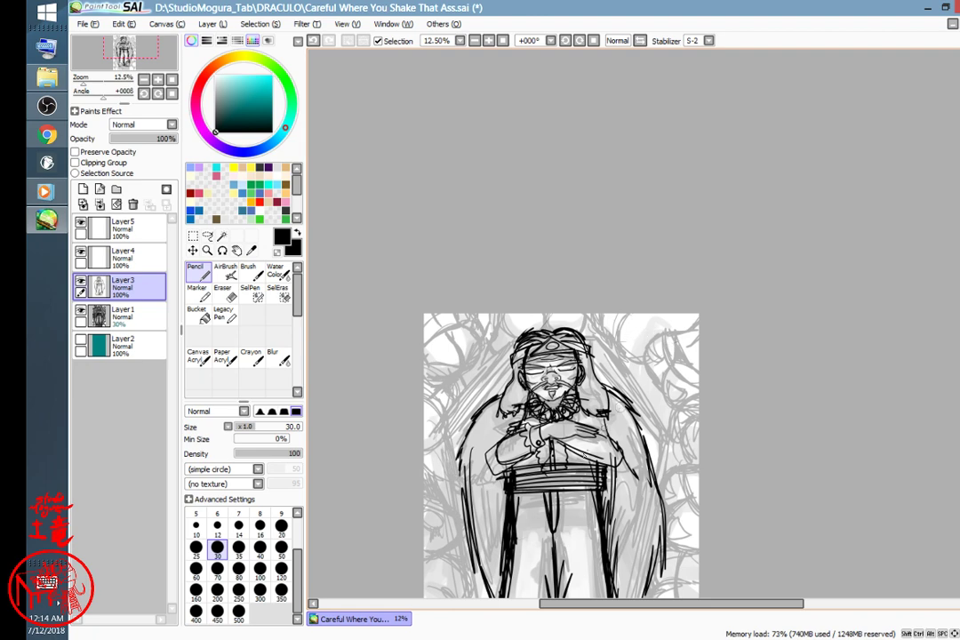
drag(490, 468, 525, 465)
drag(491, 467, 525, 436)
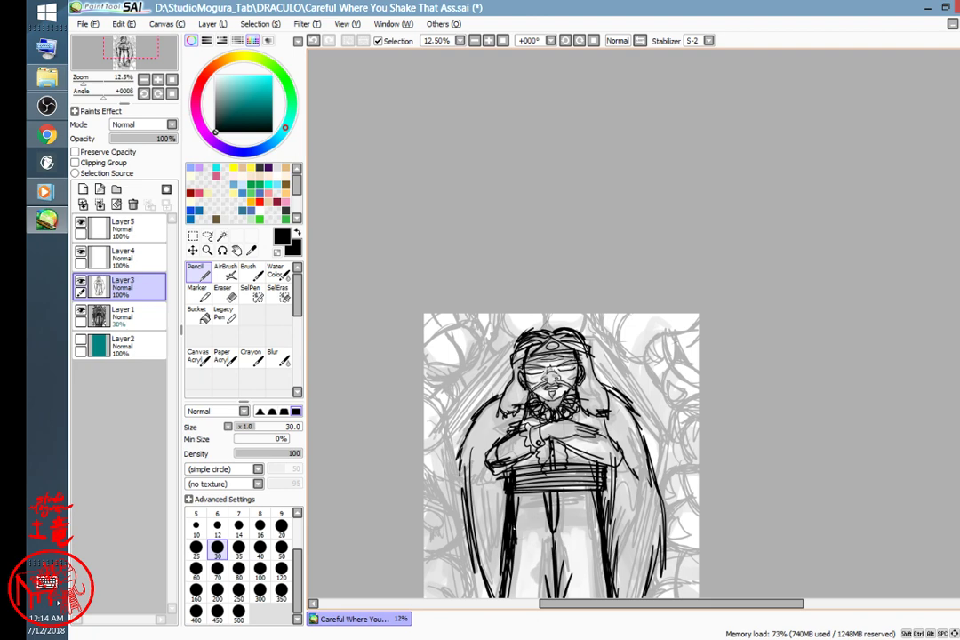
- Reinforce the cloak's outer edges on both sides with long curved strokes and save the file
scroll(561, 355, down, 5)
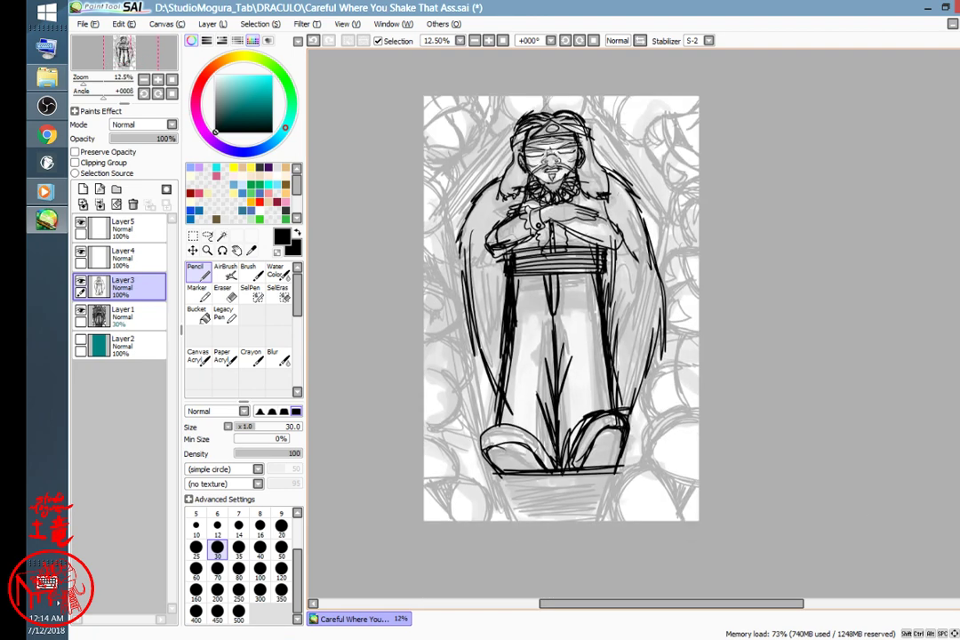
scroll(561, 355, up, 1)
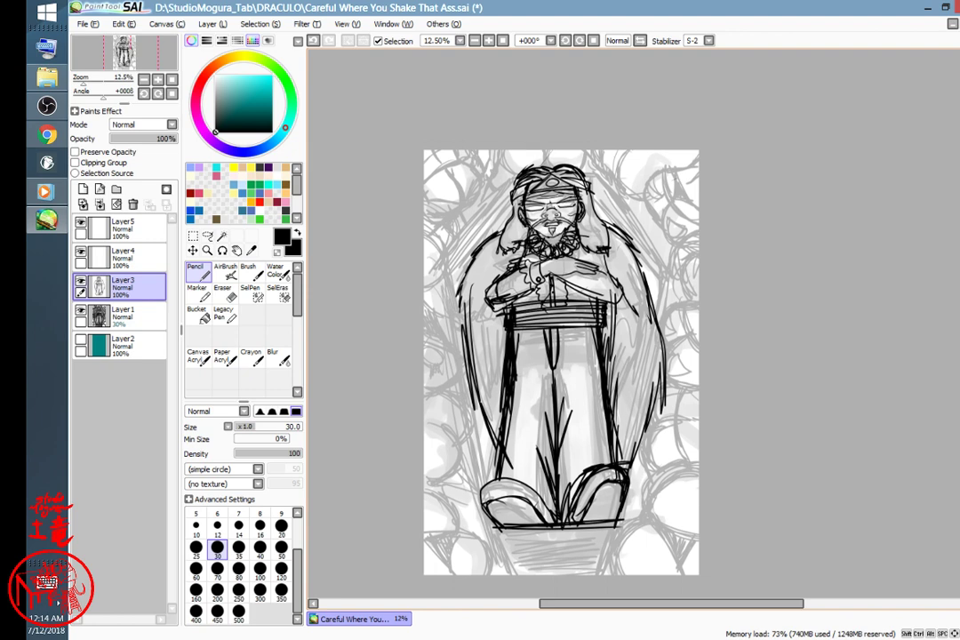
mouse_move(459, 307)
mouse_down()
mouse_move(467, 387)
mouse_move(457, 383)
mouse_move(458, 414)
mouse_up()
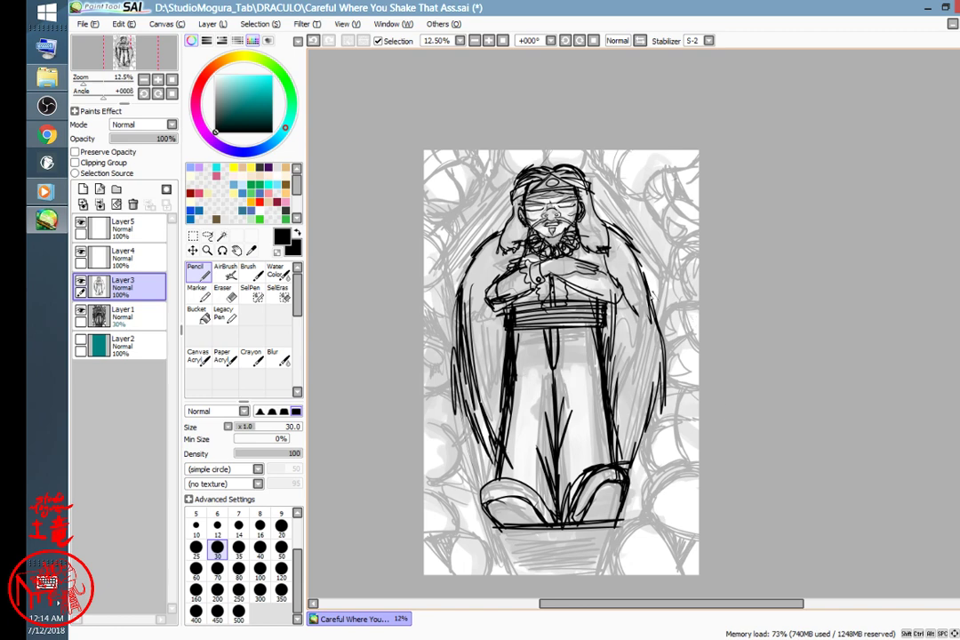
drag(652, 295, 646, 407)
key(ctrl)
key(ctrl+s)
- Ink the coffin's long left side with slanted strokes running down beside the cloak
mouse_move(485, 506)
mouse_down()
mouse_move(459, 414)
mouse_move(439, 247)
mouse_move(480, 473)
mouse_up()
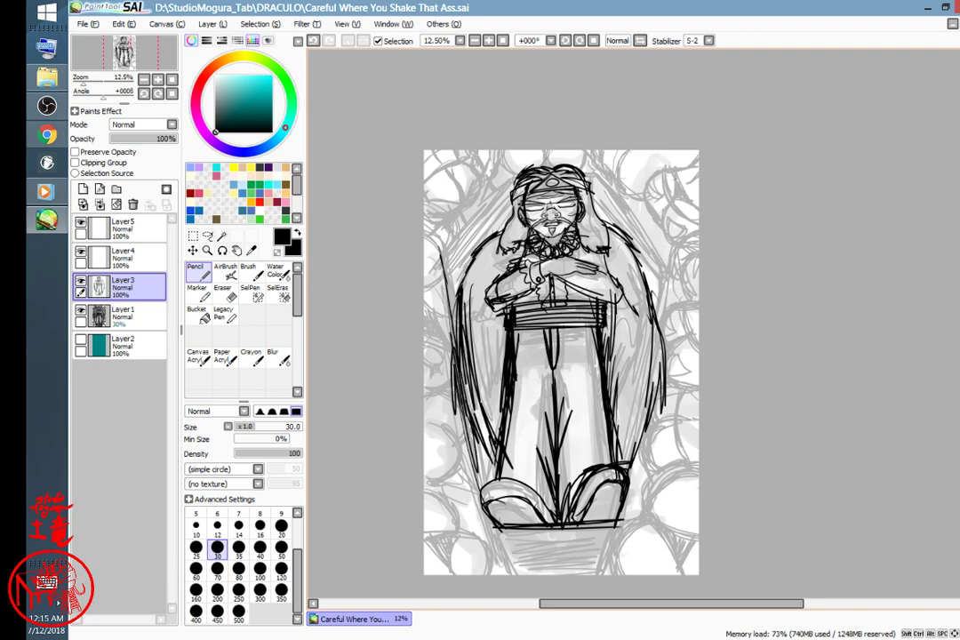
drag(433, 250, 445, 353)
drag(453, 283, 459, 407)
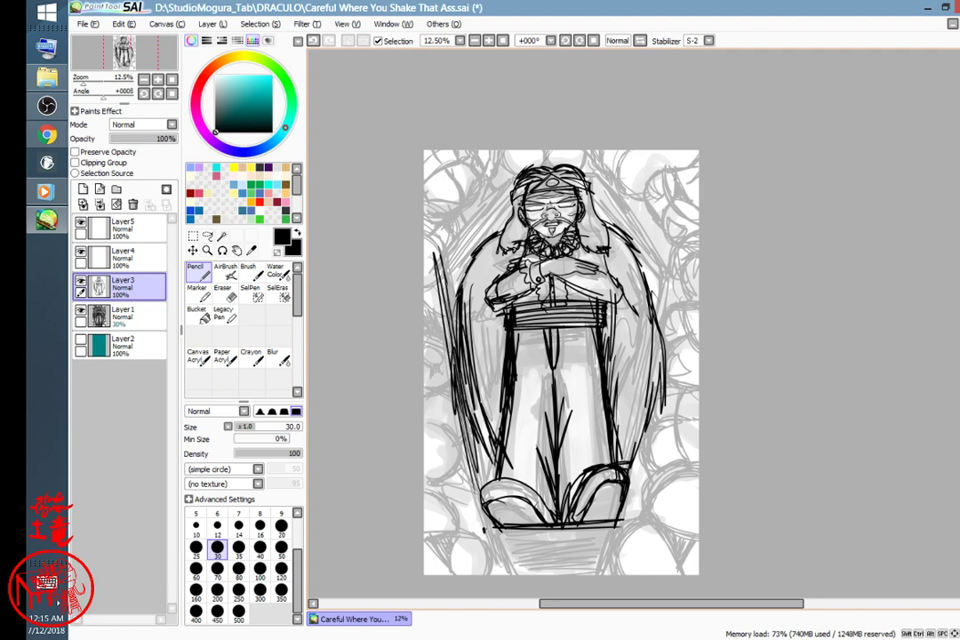
- Ink the coffin's long right side with repeated slanted strokes from shoulder height down to the shoe
drag(629, 515, 657, 358)
drag(646, 404, 658, 343)
drag(664, 288, 658, 327)
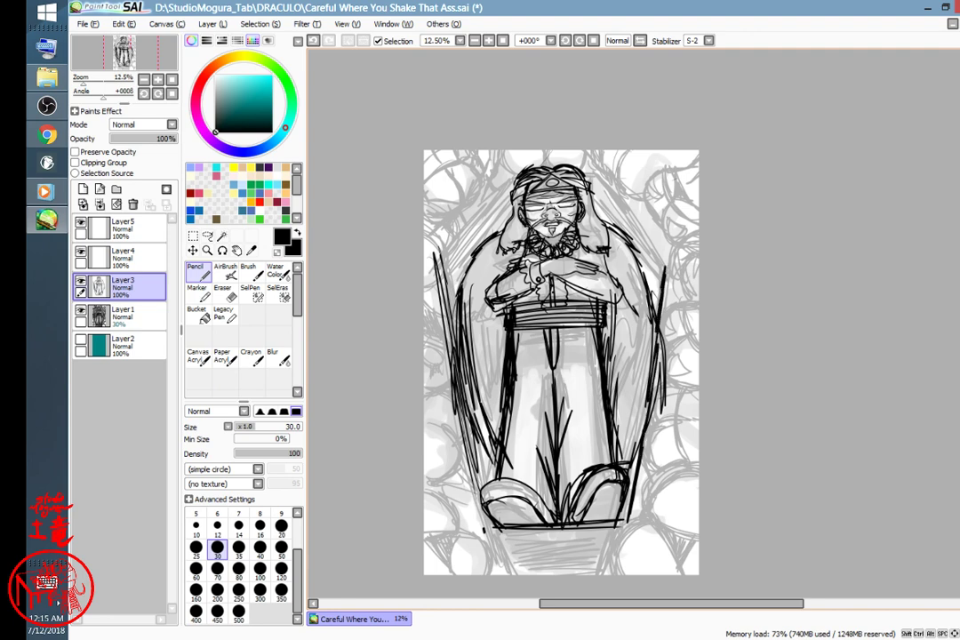
drag(659, 259, 638, 387)
drag(657, 259, 625, 474)
drag(653, 328, 630, 454)
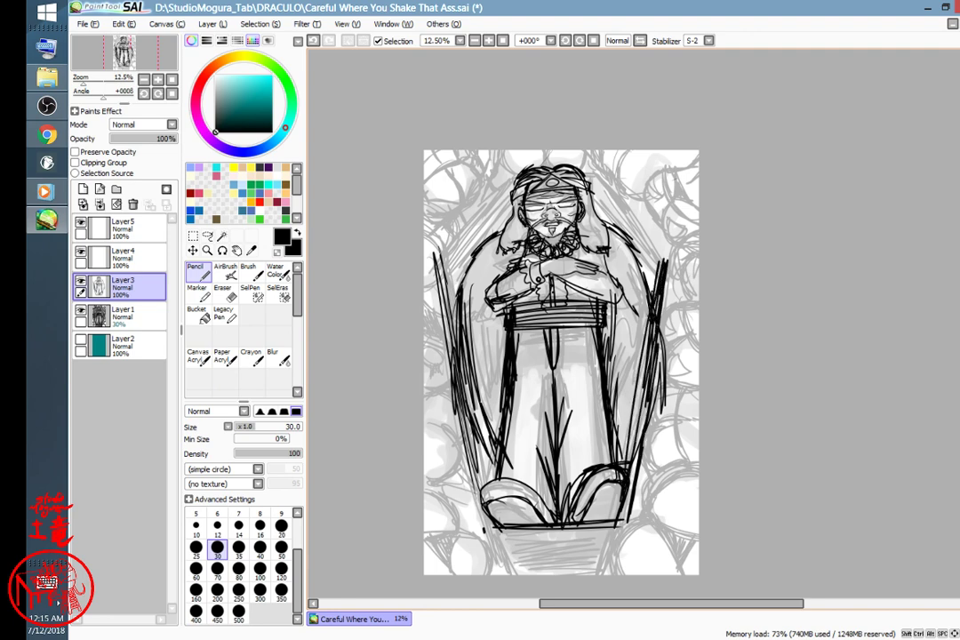
mouse_move(644, 368)
mouse_down()
mouse_move(630, 455)
mouse_move(647, 390)
mouse_up()
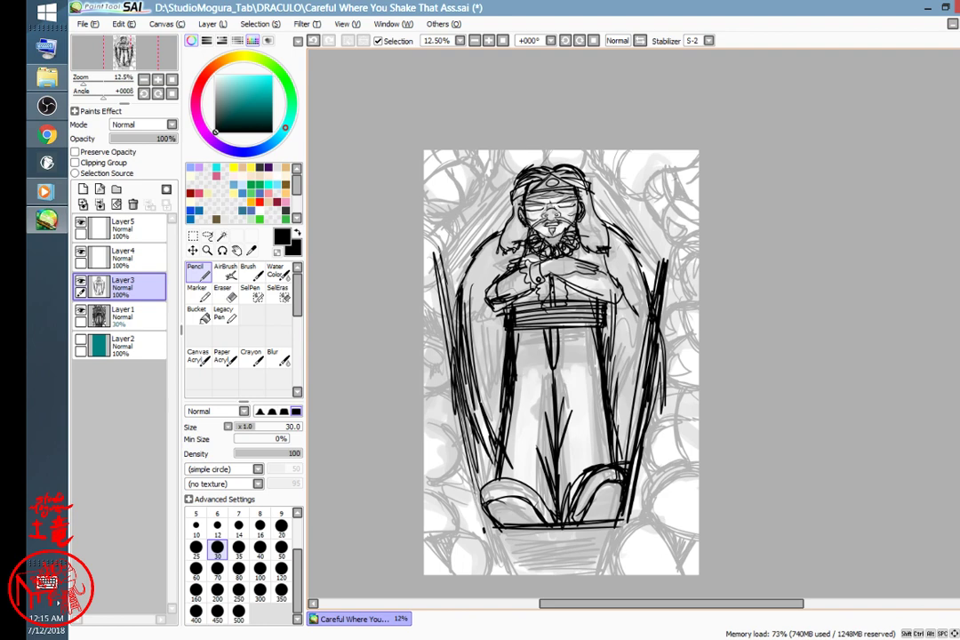
- Draw the coffin's upper-left slanted edge with layered strokes from the shoulder corner up to the head end
drag(442, 258, 507, 189)
mouse_move(465, 246)
mouse_down()
mouse_move(523, 183)
mouse_move(433, 251)
mouse_up()
mouse_move(508, 168)
mouse_down()
mouse_move(588, 159)
mouse_move(528, 162)
mouse_up()
drag(505, 166, 443, 233)
mouse_move(502, 167)
mouse_down()
mouse_move(440, 247)
mouse_move(455, 229)
mouse_up()
drag(486, 195, 458, 226)
drag(517, 168, 485, 197)
- Draw the coffin's upper-right slanted edge and close the head end with a straight edge above the head
mouse_move(543, 160)
mouse_down()
mouse_move(576, 155)
mouse_move(658, 253)
mouse_up()
mouse_move(597, 171)
mouse_down()
mouse_move(664, 265)
mouse_move(644, 238)
mouse_up()
drag(603, 183, 624, 215)
mouse_move(505, 162)
mouse_down()
mouse_move(602, 156)
mouse_move(595, 157)
mouse_up()
- Thicken both long coffin sides with additional strokes from the shoulder corners down to the base line
mouse_move(467, 238)
mouse_down()
mouse_move(445, 263)
mouse_move(471, 408)
mouse_up()
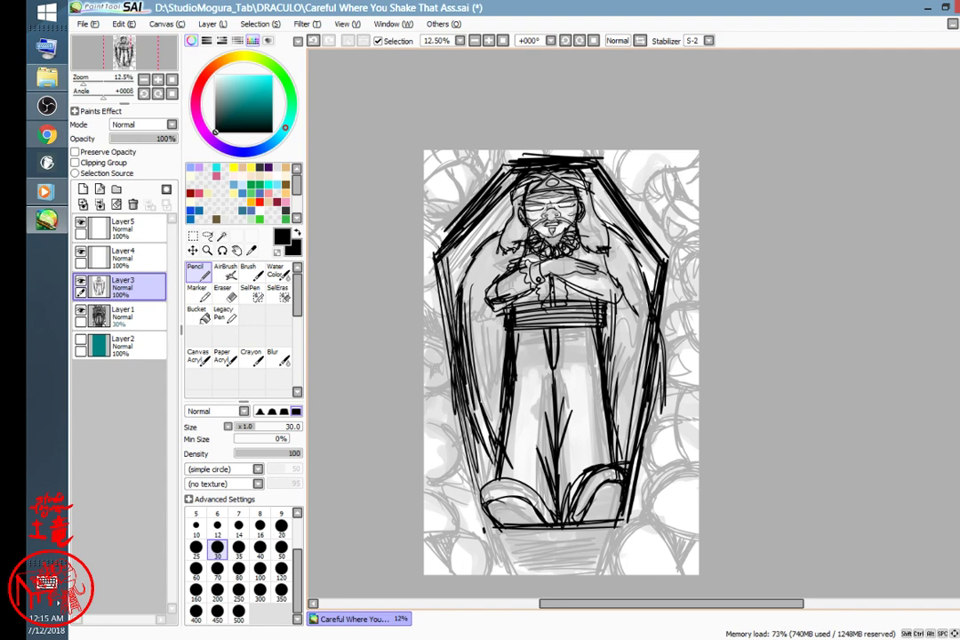
mouse_move(453, 266)
mouse_down()
mouse_move(489, 498)
mouse_move(454, 375)
mouse_up()
drag(455, 391, 487, 528)
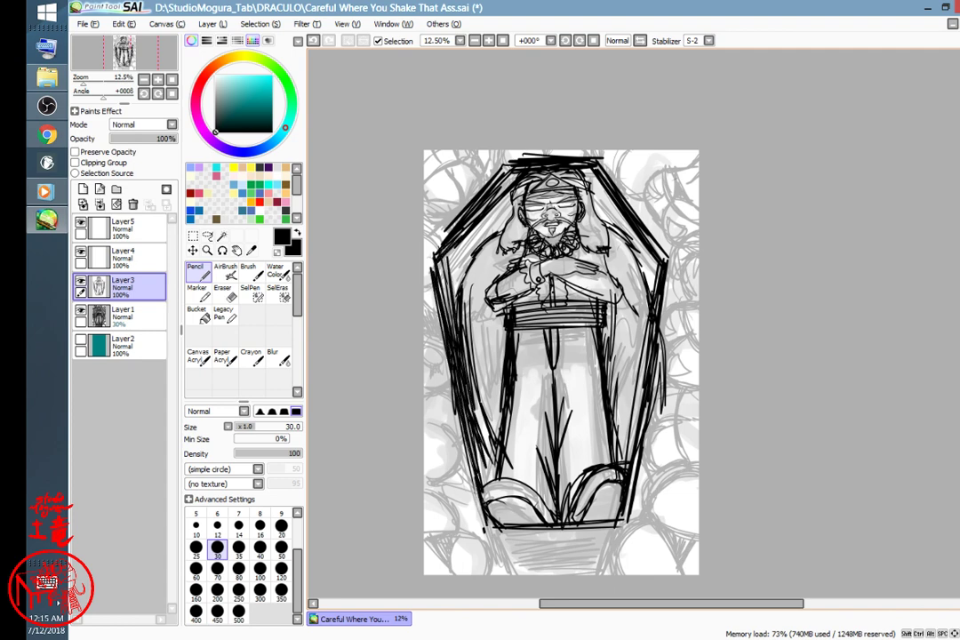
drag(631, 475, 621, 520)
drag(656, 296, 628, 462)
- Ink the coffin's tapered foot panel below the shoes and draw two double-ringed circles side by side inside it
drag(672, 588, 676, 452)
mouse_move(492, 398)
mouse_down()
mouse_move(488, 390)
mouse_move(499, 404)
mouse_up()
drag(501, 396, 521, 441)
drag(501, 397, 522, 442)
mouse_move(634, 391)
mouse_down()
mouse_move(619, 447)
mouse_move(523, 446)
mouse_up()
mouse_move(601, 440)
mouse_down()
mouse_move(524, 442)
mouse_move(536, 402)
mouse_move(585, 401)
mouse_move(542, 400)
mouse_move(552, 433)
mouse_up()
mouse_move(583, 401)
mouse_down()
mouse_move(580, 434)
mouse_move(600, 436)
mouse_move(599, 403)
mouse_up()
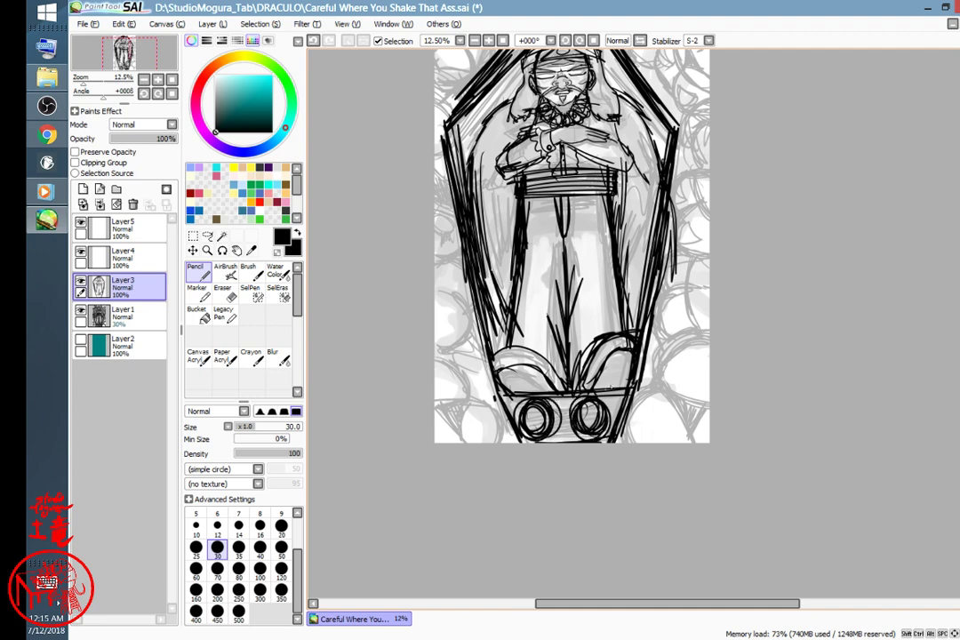
- Sketch small rounded shapes inside the coffin's upper edges, above both of the figure's shoulders
key(space)
drag(694, 326, 617, 445)
drag(580, 361, 580, 361)
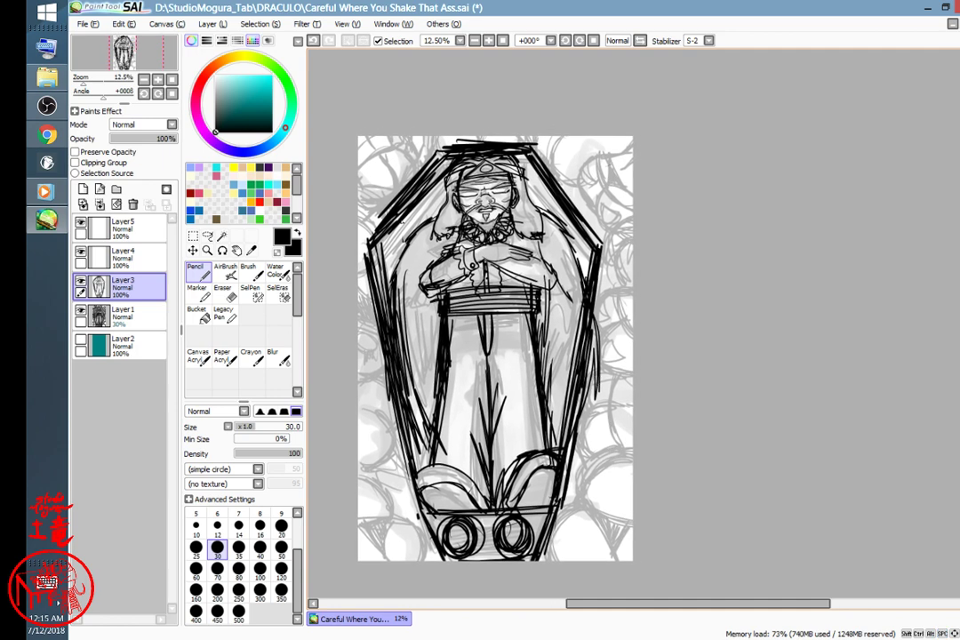
drag(401, 239, 416, 228)
drag(555, 199, 562, 225)
mouse_move(539, 200)
mouse_down()
mouse_move(558, 210)
mouse_move(559, 225)
mouse_up()
mouse_move(542, 204)
mouse_down()
mouse_move(557, 211)
mouse_move(556, 223)
mouse_up()
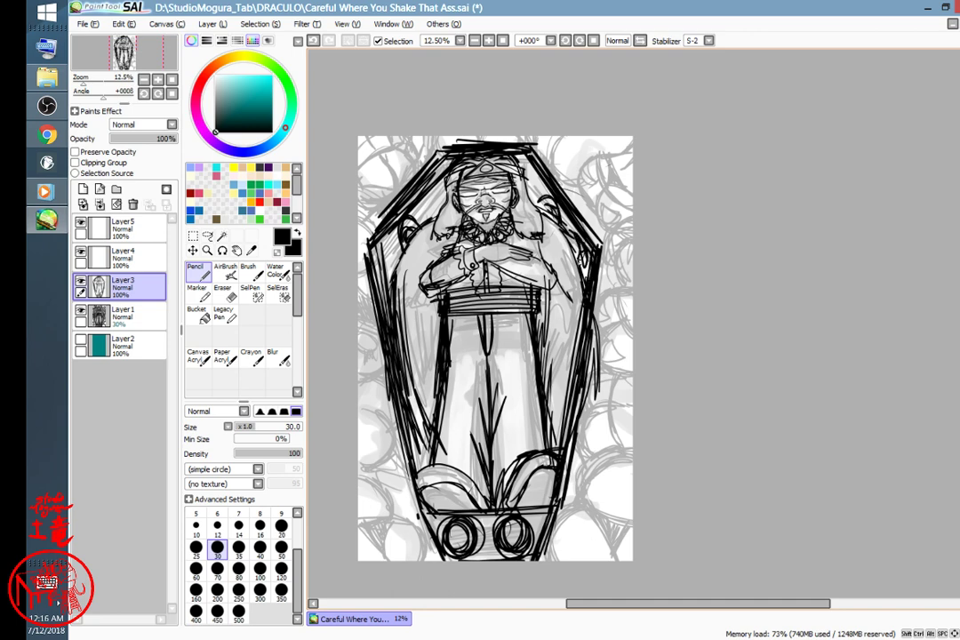
- Build up the rounded shapes between the coffin's edge and the shoulders, adding curls and diagonal strokes on both sides of the head
drag(406, 249, 396, 269)
drag(402, 234, 394, 266)
drag(410, 256, 400, 265)
drag(440, 199, 425, 220)
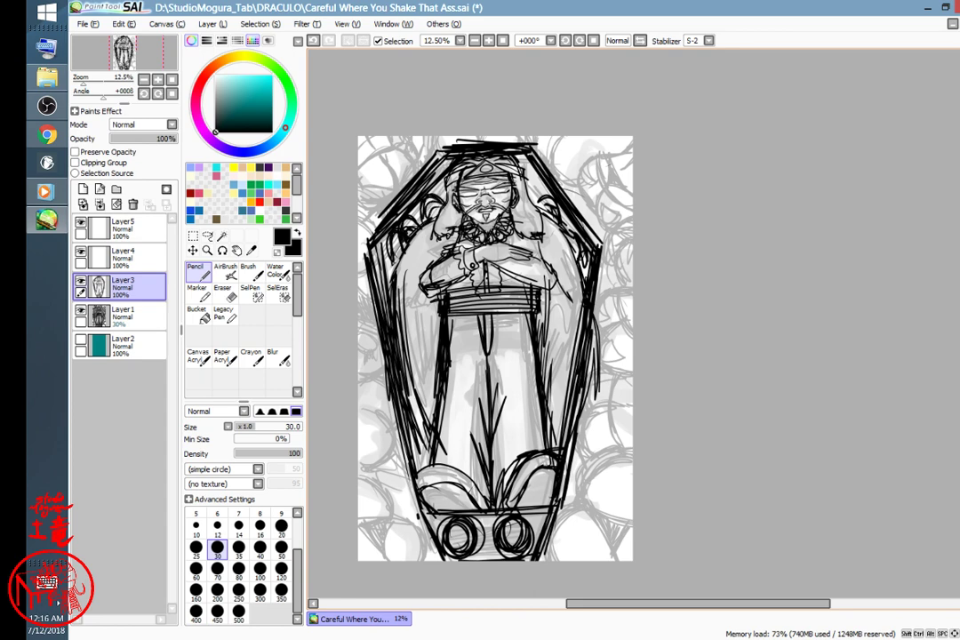
drag(540, 193, 550, 195)
mouse_move(447, 198)
mouse_down()
mouse_move(442, 232)
mouse_move(426, 211)
mouse_move(440, 233)
mouse_up()
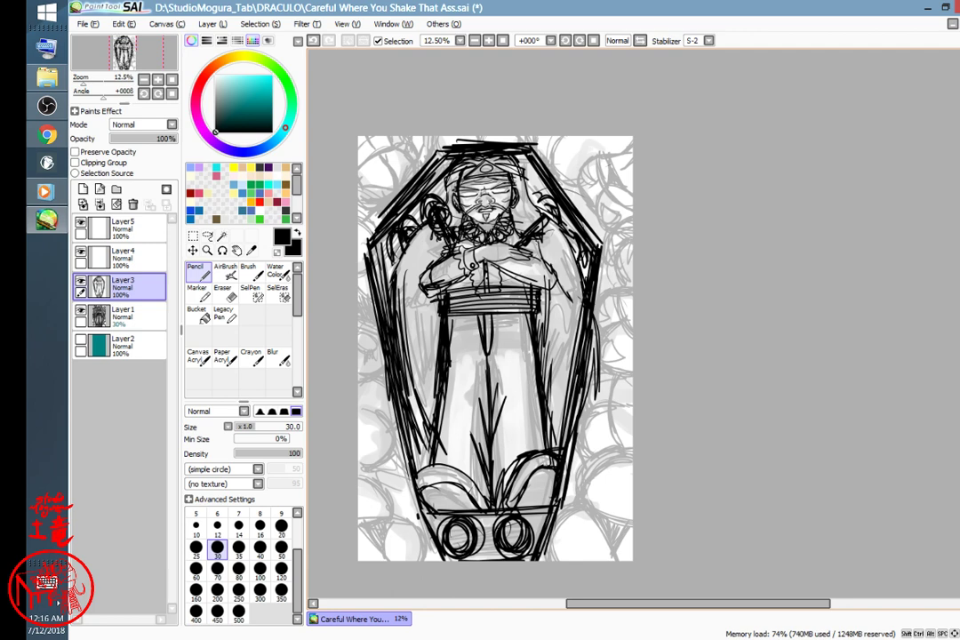
- Undo and restore the last diagonal stroke above the shoulder to compare, and save the drawing
key(ctrl+z)
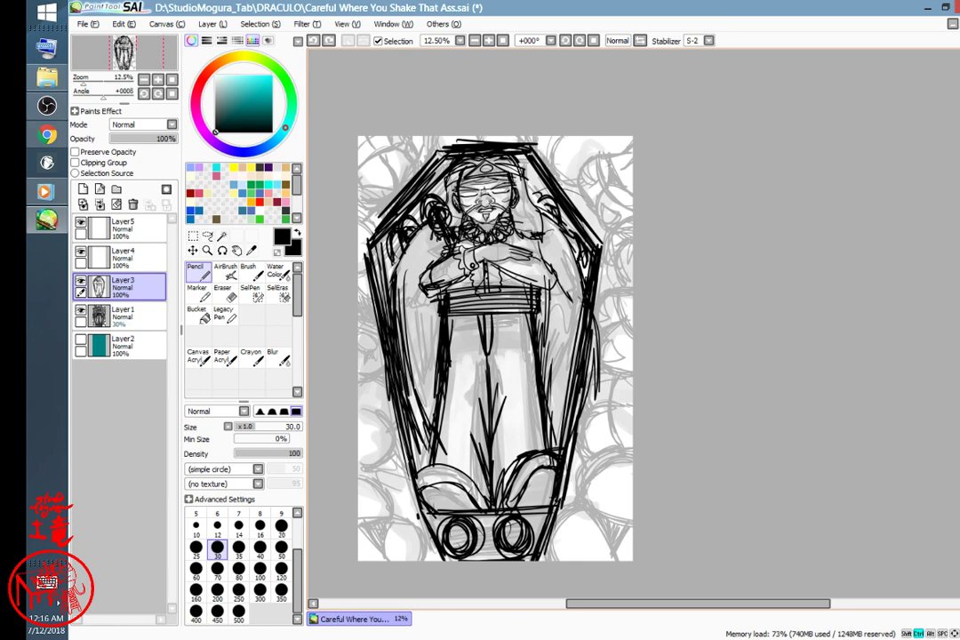
key(ctrl+y)
key(ctrl)
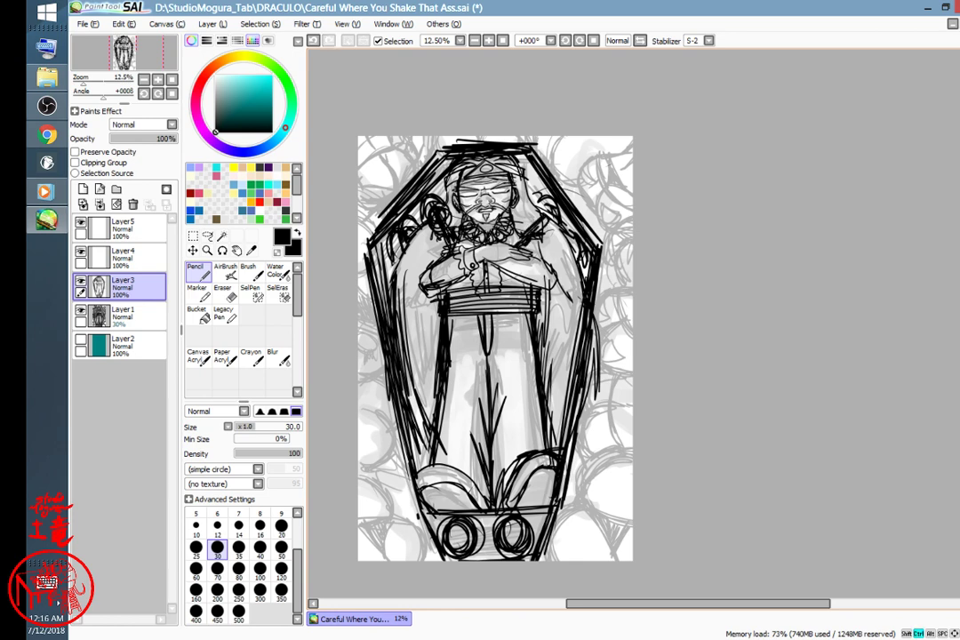
key(ctrl+s)
- Outline the round skull shapes in both lower corners of the page beside the coffin's foot, erasing stray marks
drag(652, 449, 697, 454)
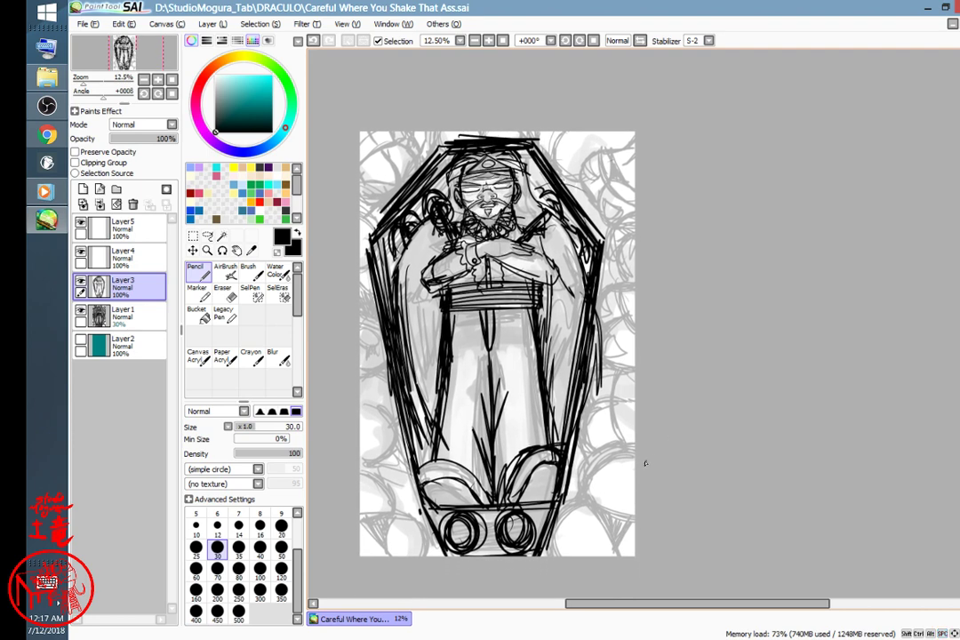
drag(624, 464, 641, 469)
mouse_move(569, 556)
mouse_down()
mouse_move(581, 491)
mouse_move(607, 460)
mouse_move(587, 491)
mouse_move(642, 458)
mouse_move(587, 495)
mouse_move(639, 523)
mouse_move(638, 511)
mouse_move(614, 556)
mouse_up()
drag(634, 510, 615, 555)
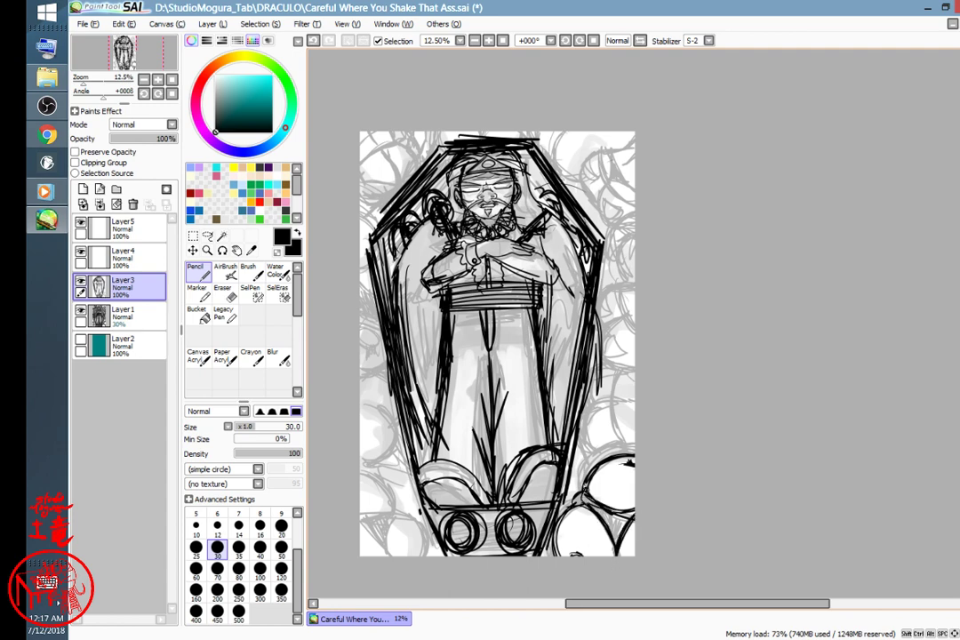
mouse_move(577, 503)
mouse_down()
mouse_move(558, 515)
mouse_move(557, 553)
mouse_up()
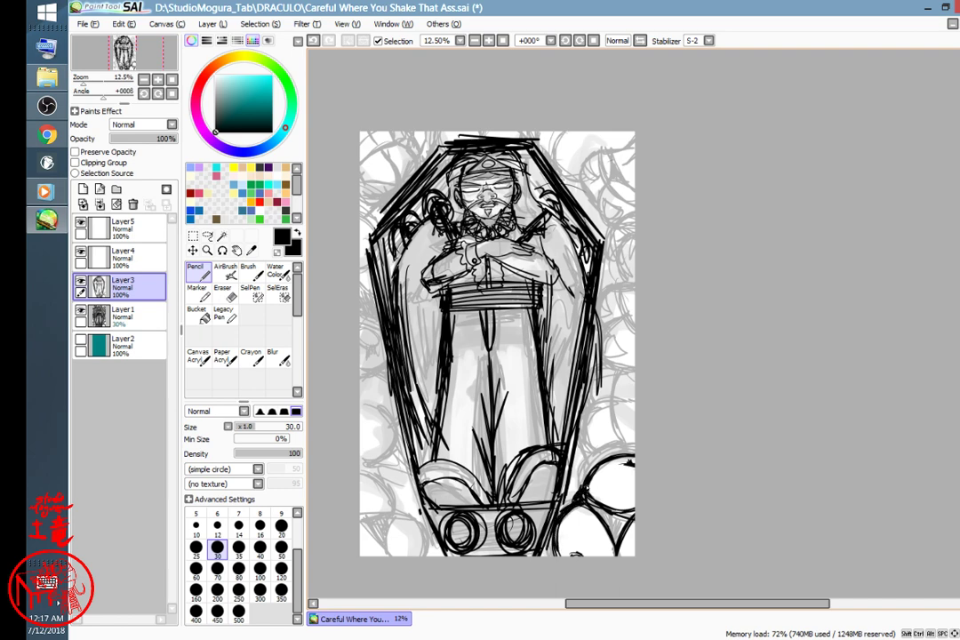
key(e)
drag(576, 497, 575, 497)
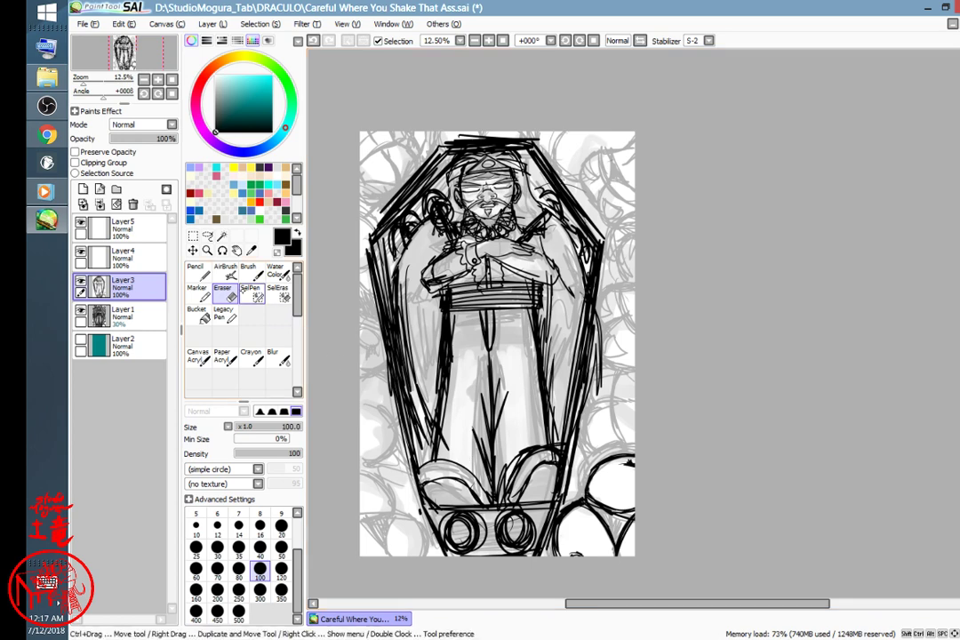
key(n)
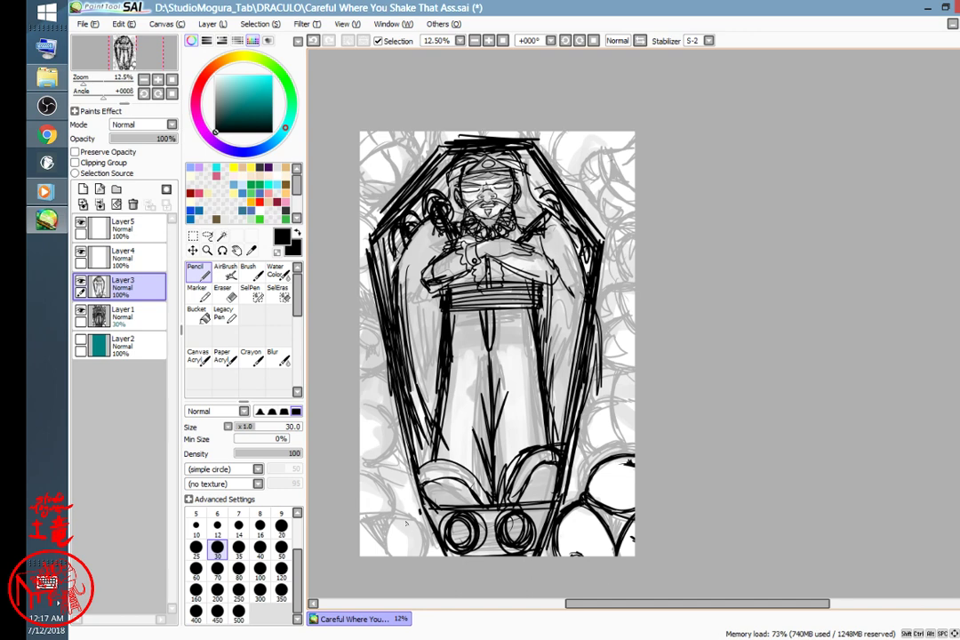
mouse_move(400, 517)
mouse_down()
mouse_move(421, 555)
mouse_move(420, 533)
mouse_move(423, 556)
mouse_move(382, 555)
mouse_move(387, 535)
mouse_move(360, 516)
mouse_move(390, 516)
mouse_move(382, 553)
mouse_move(380, 545)
mouse_up()
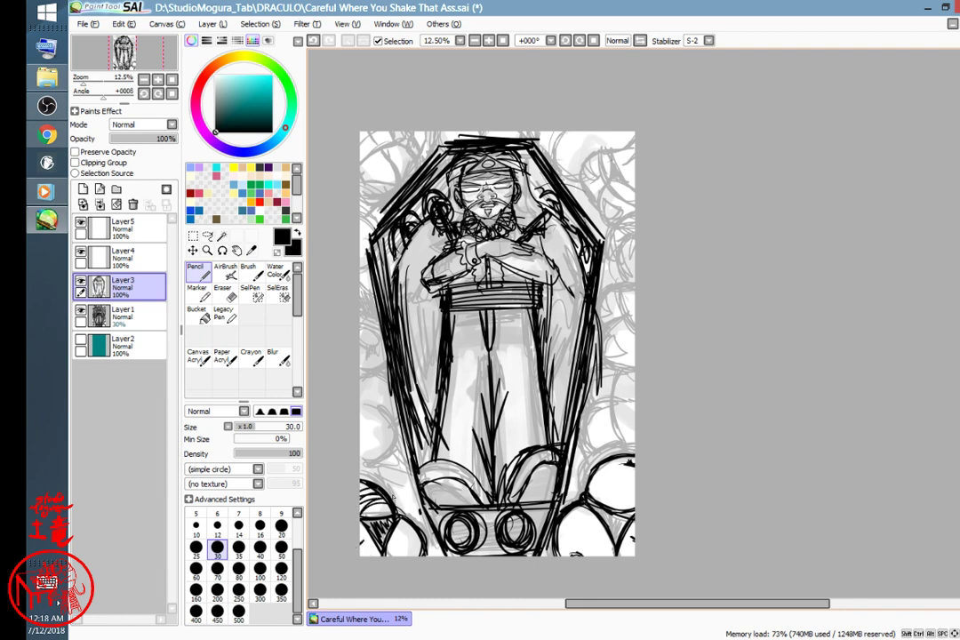
- Outline the overlapping skull shapes along the page's right edge, directly above the lower-right corner group
key(space)
mouse_move(543, 409)
mouse_down()
mouse_move(574, 389)
mouse_move(659, 400)
mouse_move(595, 493)
mouse_up()
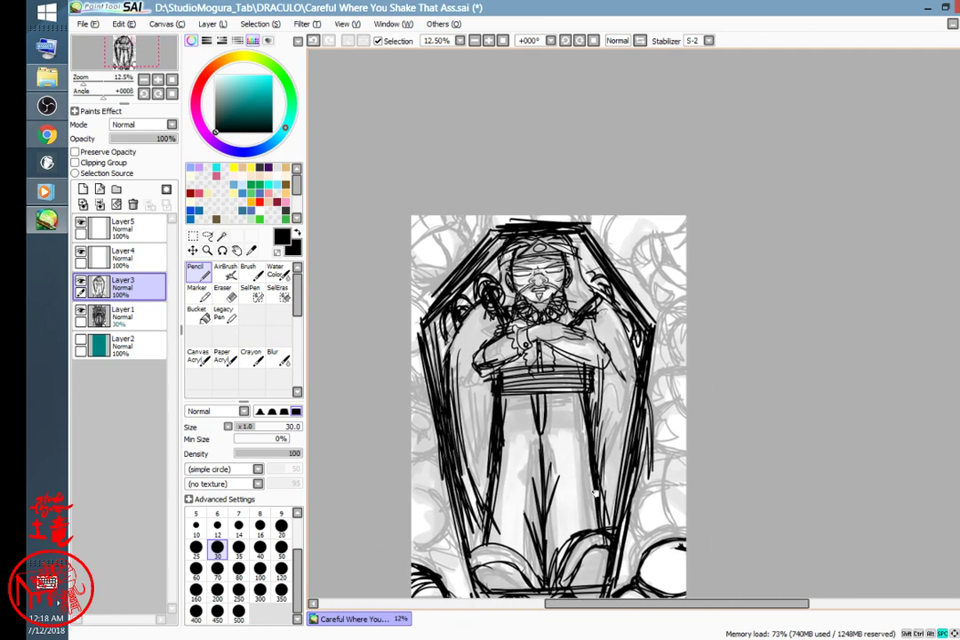
mouse_move(736, 506)
mouse_down()
mouse_move(697, 506)
mouse_move(629, 461)
mouse_move(653, 466)
mouse_up()
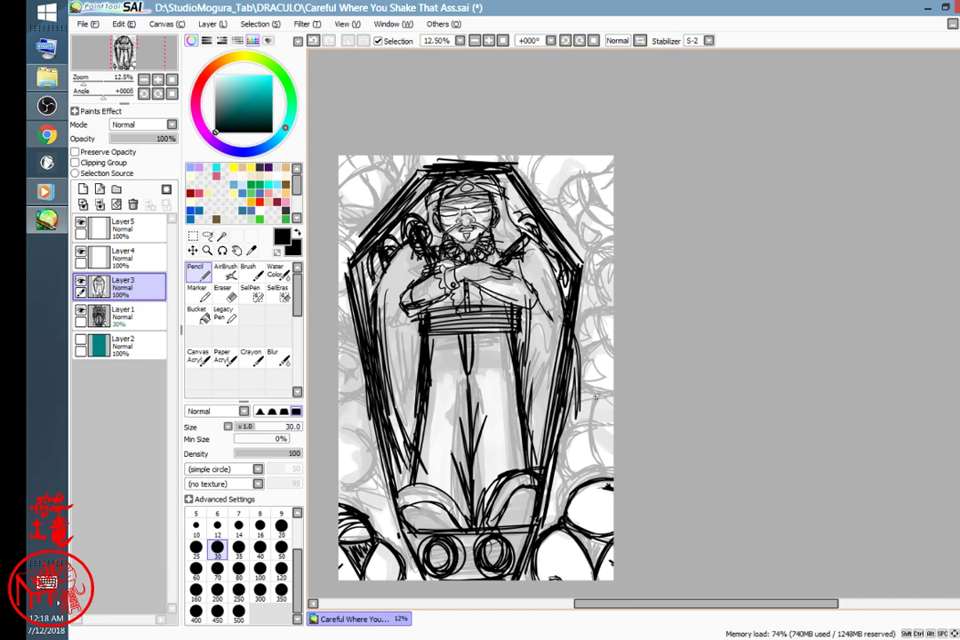
mouse_move(597, 386)
mouse_down()
mouse_move(571, 406)
mouse_move(568, 465)
mouse_up()
mouse_move(591, 423)
mouse_down()
mouse_move(579, 465)
mouse_move(603, 477)
mouse_up()
drag(600, 387, 590, 412)
mouse_move(599, 389)
mouse_down()
mouse_move(588, 424)
mouse_move(602, 469)
mouse_up()
drag(590, 414, 598, 451)
mouse_move(599, 460)
mouse_down()
mouse_move(611, 477)
mouse_move(597, 468)
mouse_up()
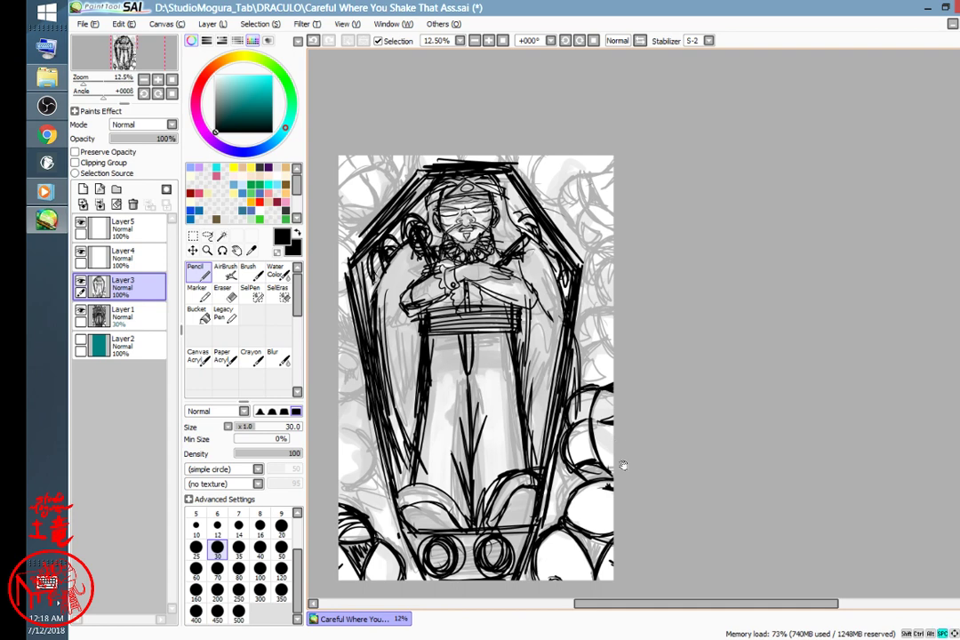
- Outline the skull shapes on the page's left edge above the lower-left group, filling the gap beside the coffin with short strokes
drag(496, 453, 591, 437)
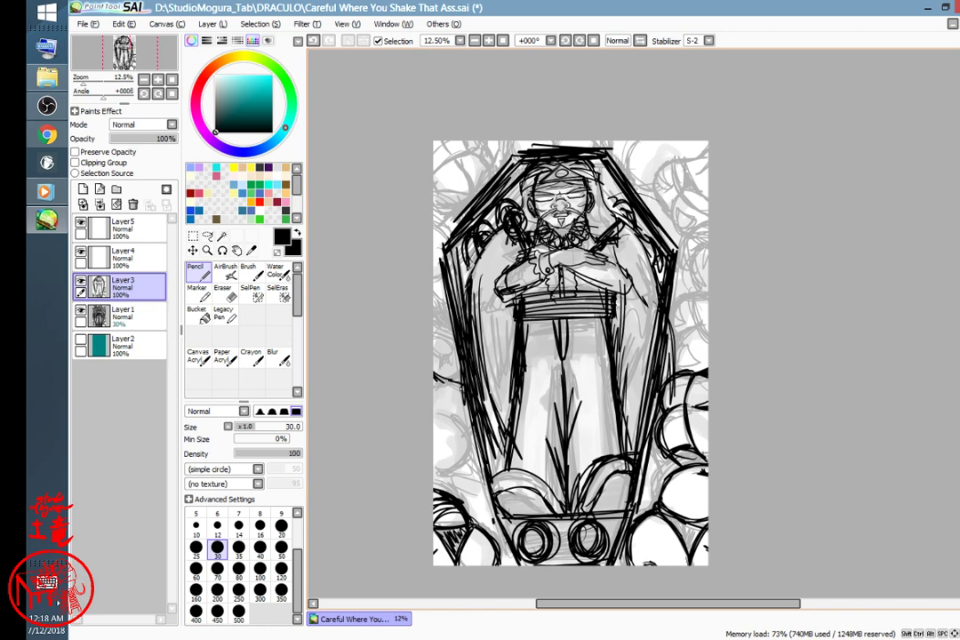
mouse_move(447, 407)
mouse_down()
mouse_move(467, 426)
mouse_move(467, 450)
mouse_move(442, 471)
mouse_move(451, 468)
mouse_move(440, 455)
mouse_up()
drag(465, 443, 446, 456)
mouse_move(471, 410)
mouse_down()
mouse_move(477, 438)
mouse_move(434, 436)
mouse_move(447, 434)
mouse_up()
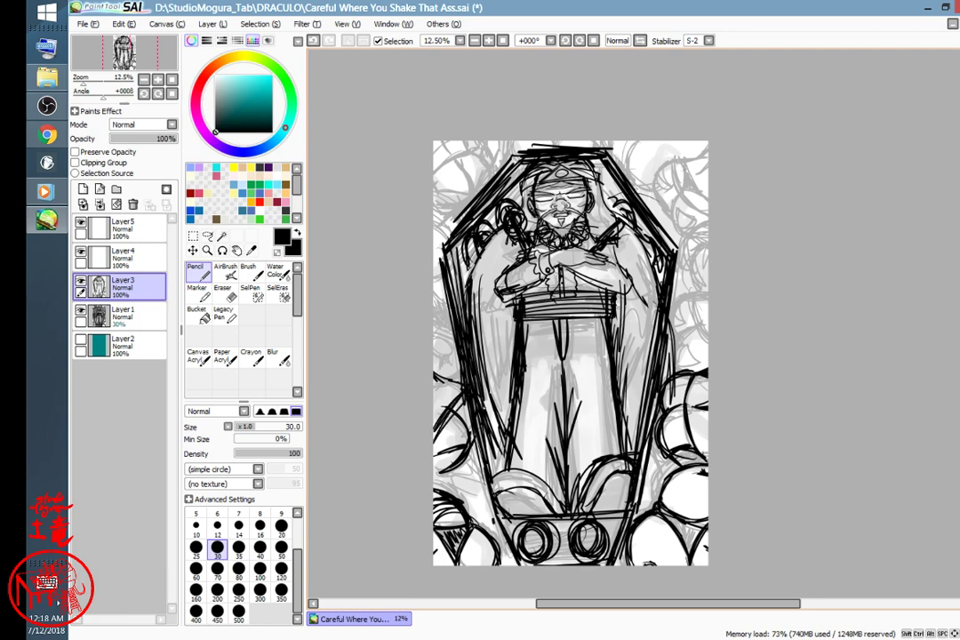
key(e)
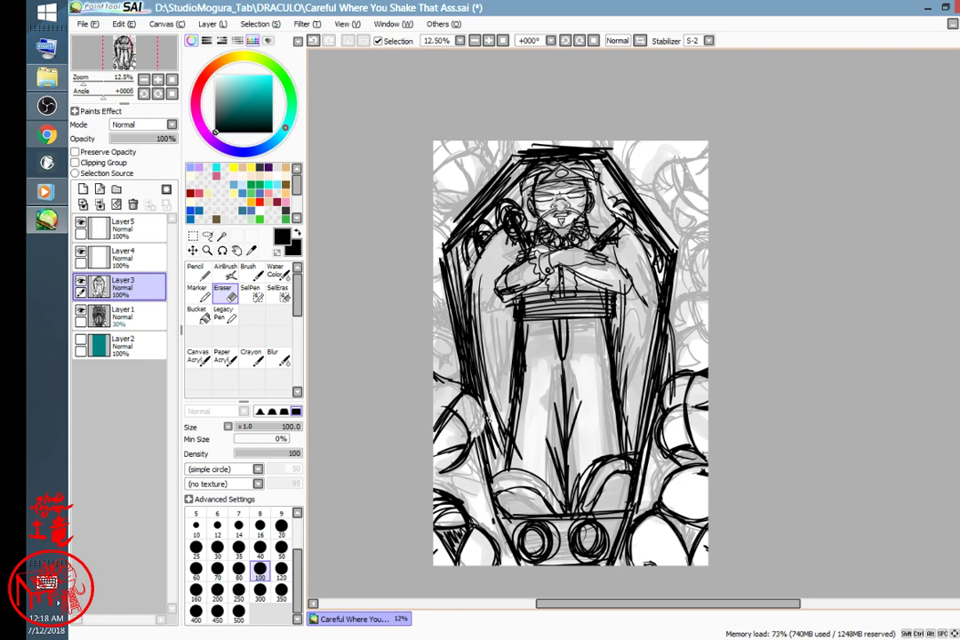
key(n)
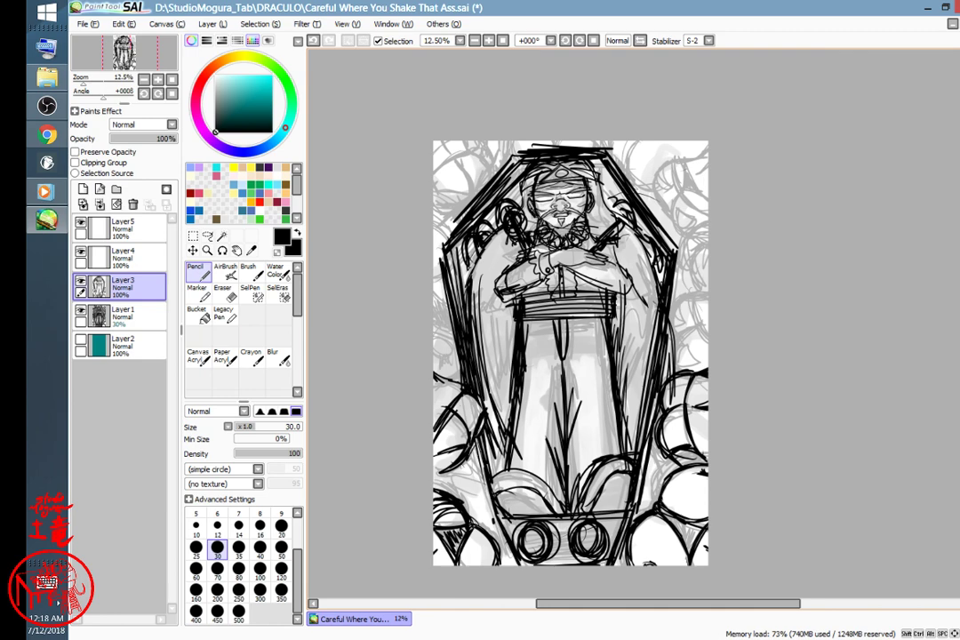
drag(436, 477, 484, 508)
mouse_move(461, 461)
mouse_down()
mouse_move(486, 489)
mouse_move(484, 506)
mouse_up()
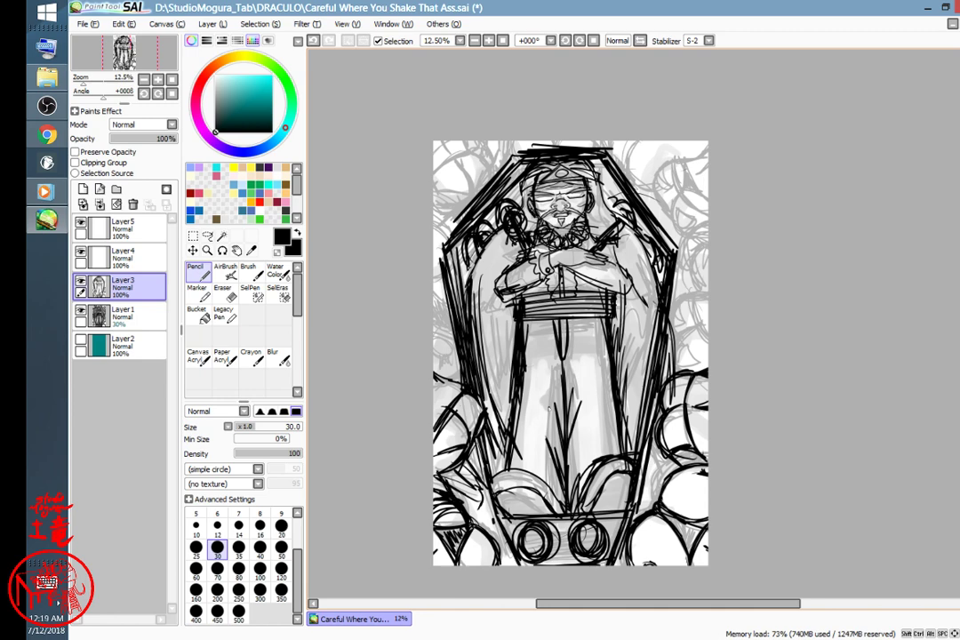
- Draw the skull shape at the right edge beside the coffin at the figure's waist height, including its curved inner lines
key(space)
mouse_move(707, 292)
mouse_down()
mouse_move(679, 295)
mouse_move(690, 289)
mouse_move(709, 339)
mouse_up()
mouse_move(673, 304)
mouse_down()
mouse_move(688, 325)
mouse_move(665, 323)
mouse_move(703, 359)
mouse_move(673, 357)
mouse_move(671, 369)
mouse_up()
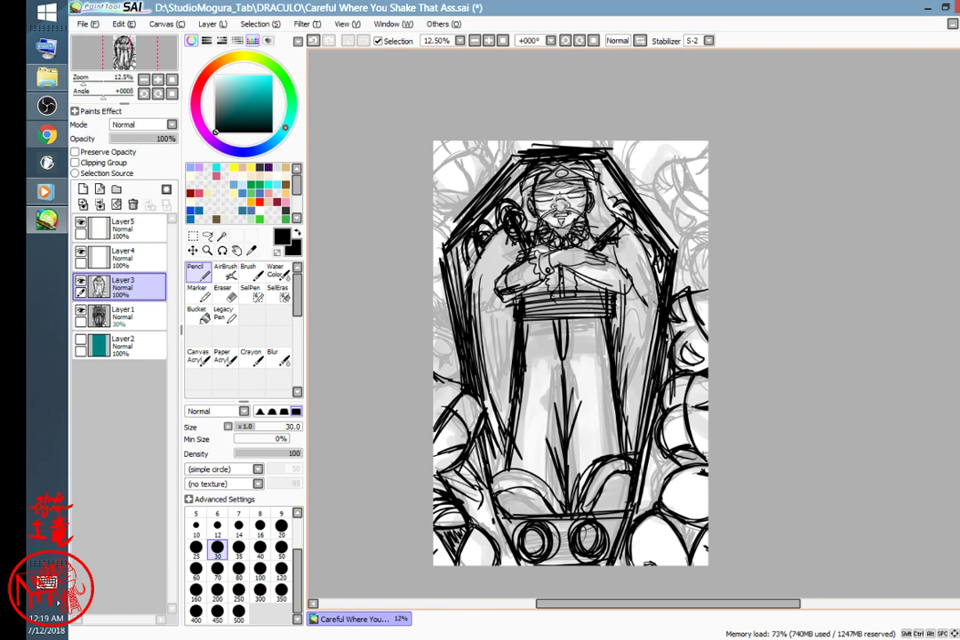
mouse_move(683, 300)
mouse_down()
mouse_move(709, 345)
mouse_move(698, 326)
mouse_move(711, 309)
mouse_move(708, 279)
mouse_up()
drag(690, 296, 709, 284)
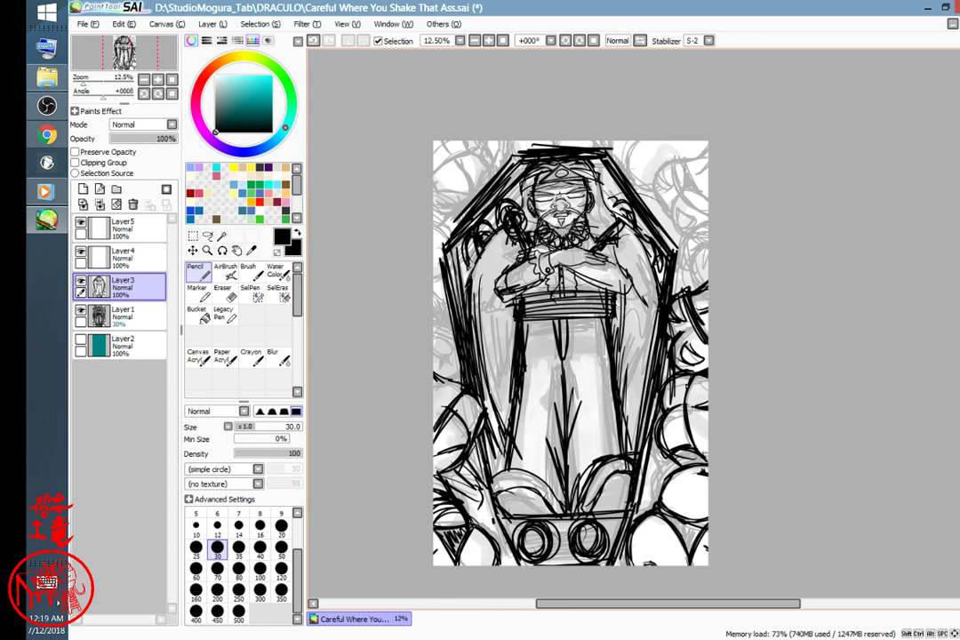
- Outline the skull shapes on the left edge beside the coffin just below the figure's waist height, using the Pencil and Eraser
key(space)
drag(639, 274, 651, 389)
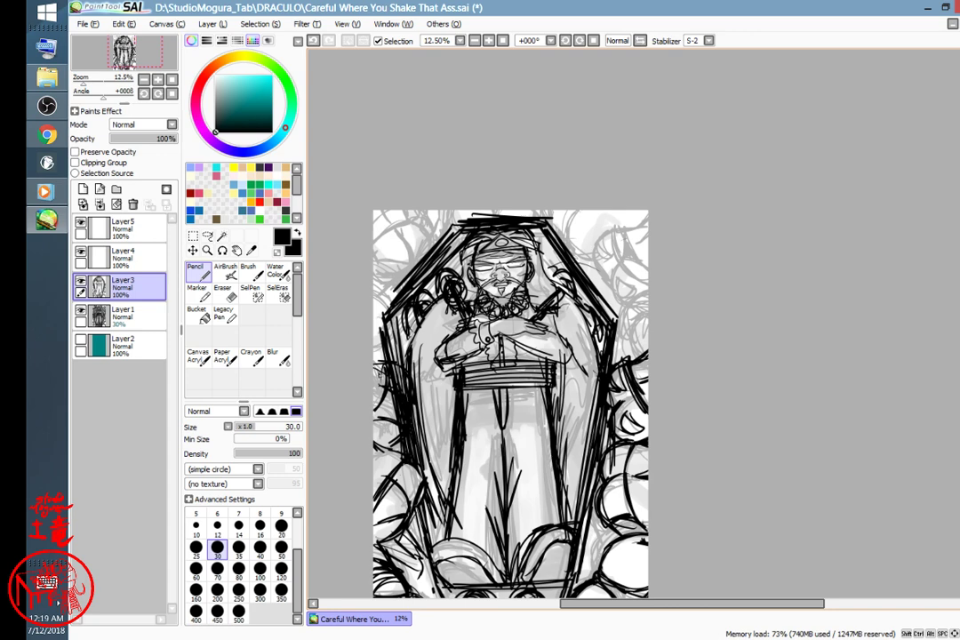
key(e)
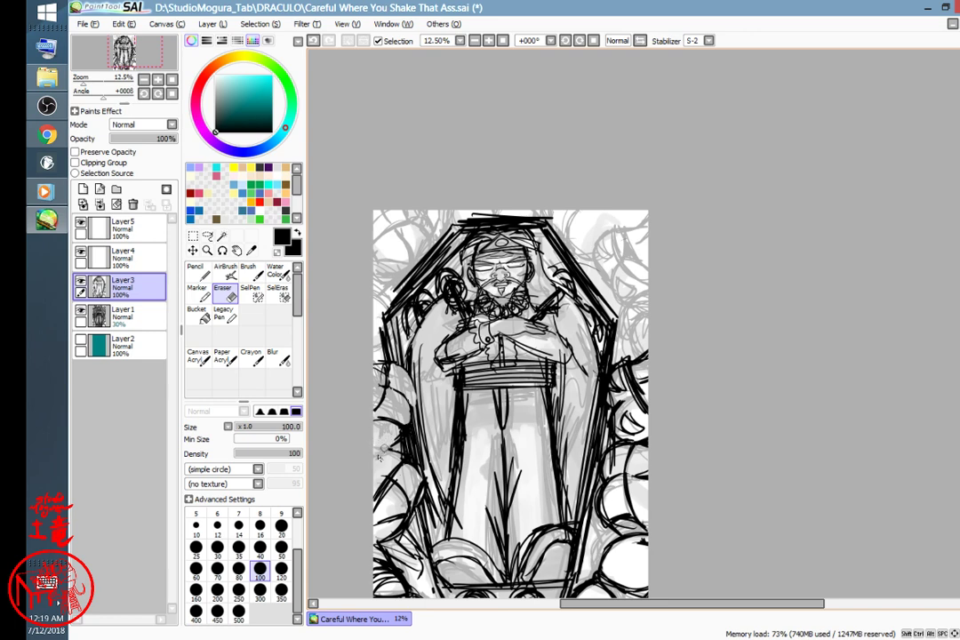
key(n)
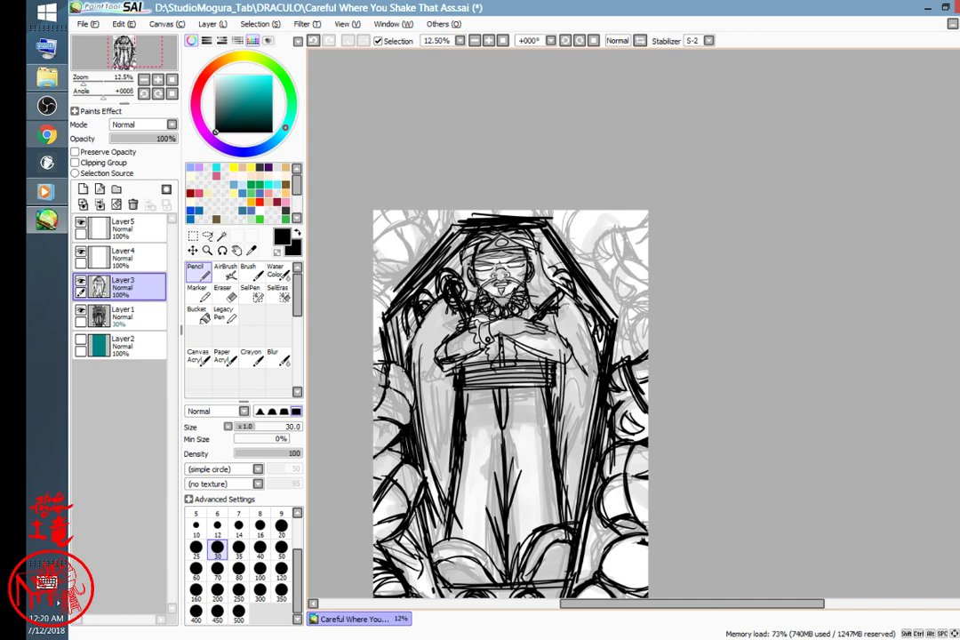
- Outline the large skull in the page's upper-right corner over the faint sketch, including its brow line and rounded jaw
key(space)
mouse_move(556, 328)
mouse_down()
mouse_move(668, 257)
mouse_move(544, 256)
mouse_move(597, 230)
mouse_move(636, 230)
mouse_move(629, 266)
mouse_move(593, 309)
mouse_up()
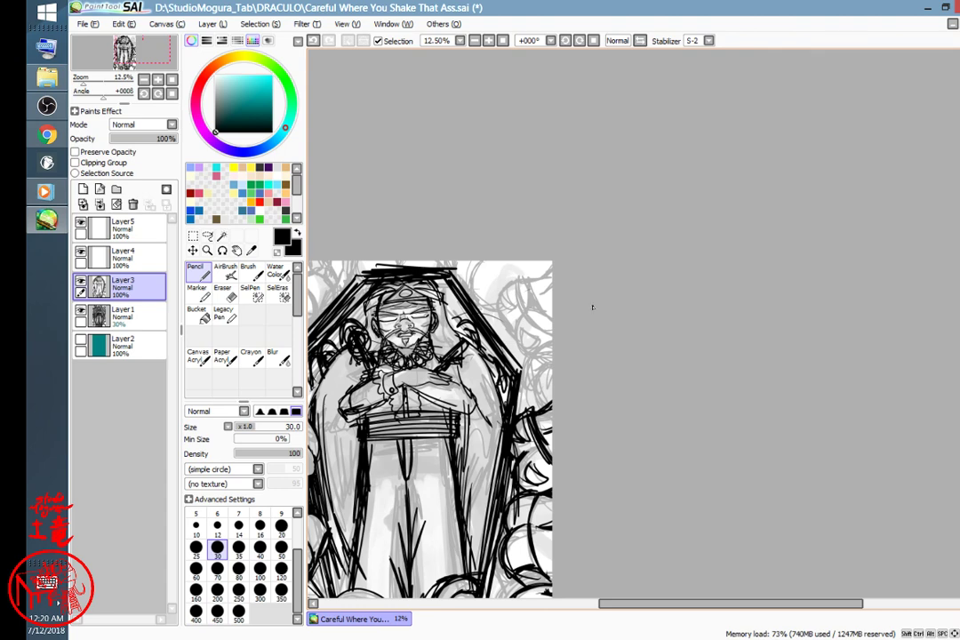
scroll(592, 307, up, 1)
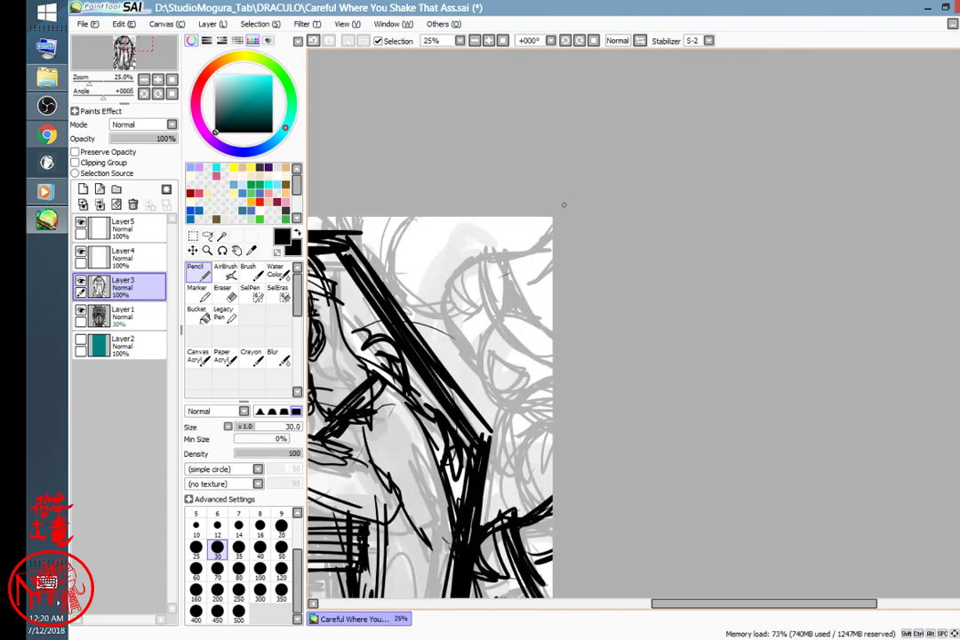
mouse_move(547, 229)
mouse_down()
mouse_move(484, 253)
mouse_move(497, 319)
mouse_up()
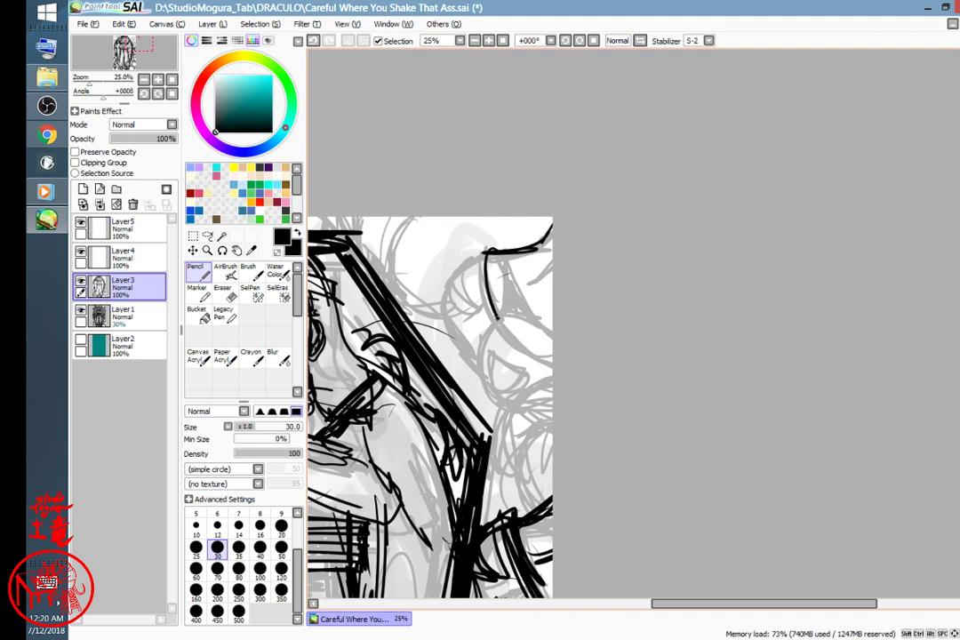
drag(486, 254, 552, 357)
mouse_move(489, 252)
mouse_down()
mouse_move(444, 305)
mouse_move(491, 395)
mouse_up()
mouse_move(481, 347)
mouse_down()
mouse_move(498, 402)
mouse_move(555, 405)
mouse_up()
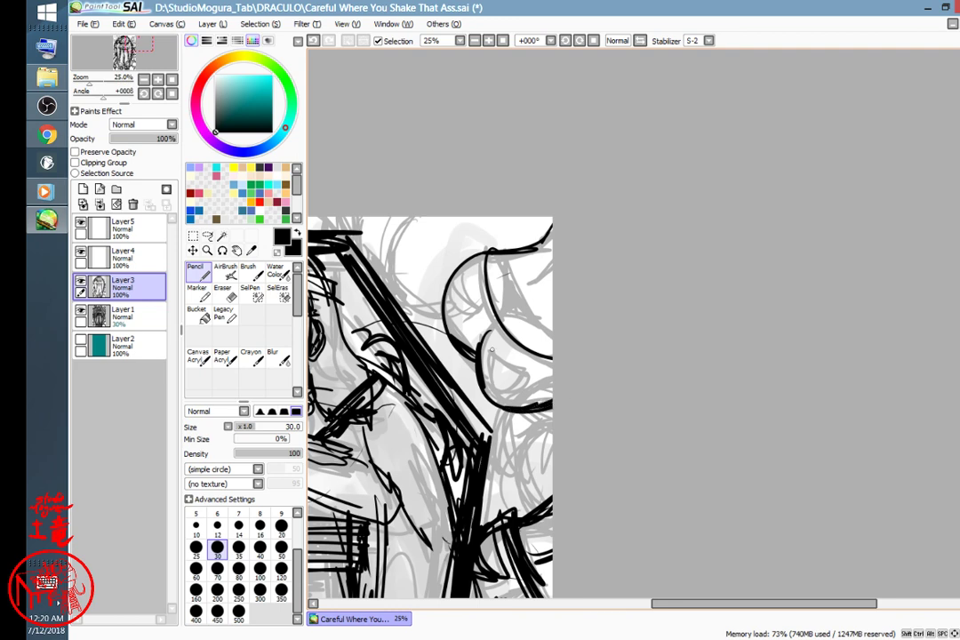
- Add the inner contours and dark shading to the upper-right skull and thicken its lower edge
mouse_move(492, 346)
mouse_down()
mouse_move(525, 380)
mouse_move(490, 348)
mouse_up()
drag(459, 273, 445, 301)
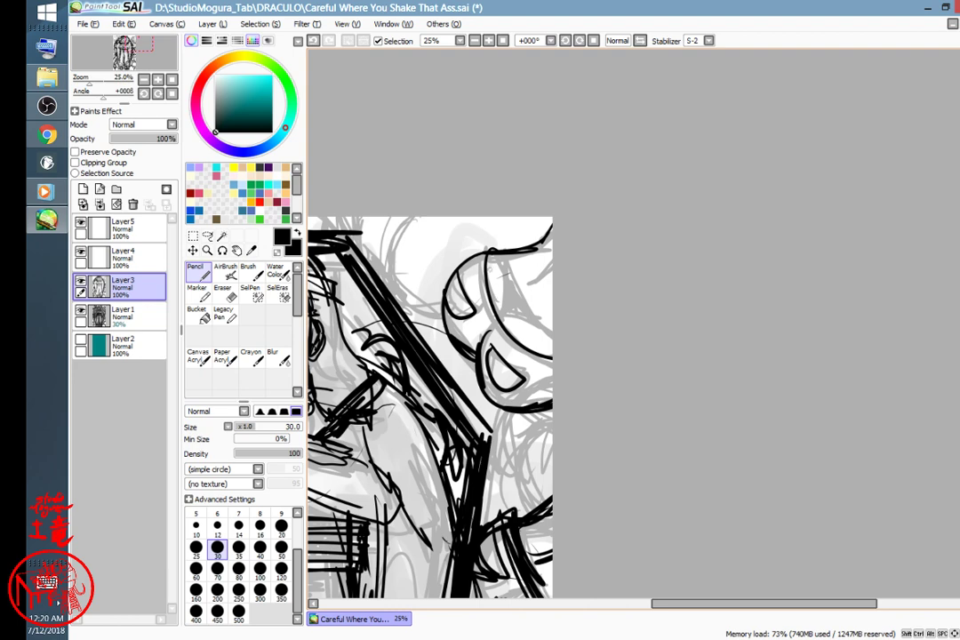
mouse_move(489, 253)
mouse_down()
mouse_move(553, 336)
mouse_move(500, 291)
mouse_move(506, 320)
mouse_move(511, 302)
mouse_move(523, 315)
mouse_up()
mouse_move(530, 408)
mouse_down()
mouse_move(553, 364)
mouse_move(533, 403)
mouse_up()
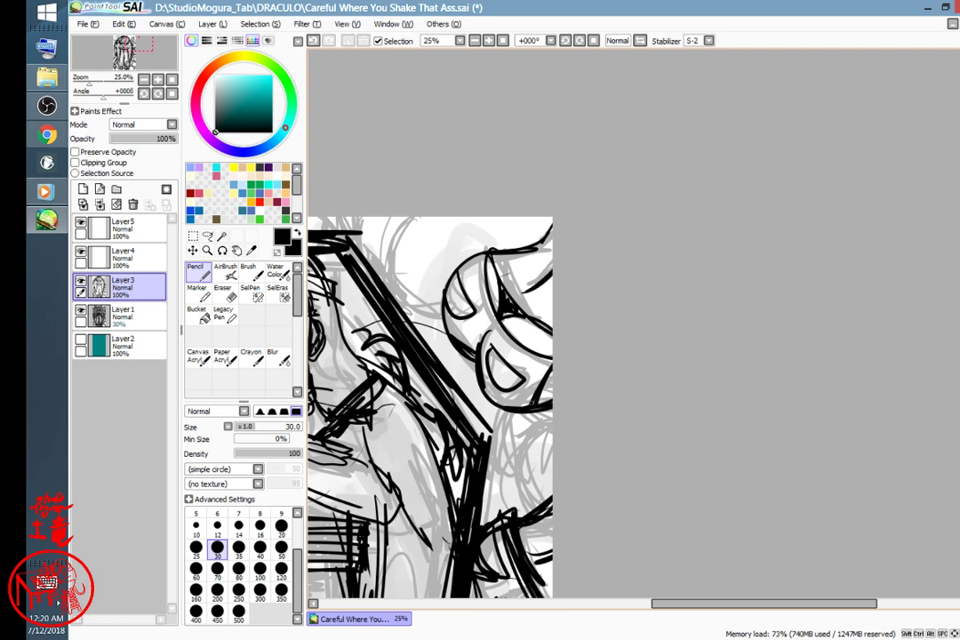
- Examine the whole composition and the skull outlines around the coffin, ending on the area below the upper-right skull
key(space)
drag(486, 297, 760, 195)
drag(595, 221, 743, 162)
drag(805, 260, 701, 203)
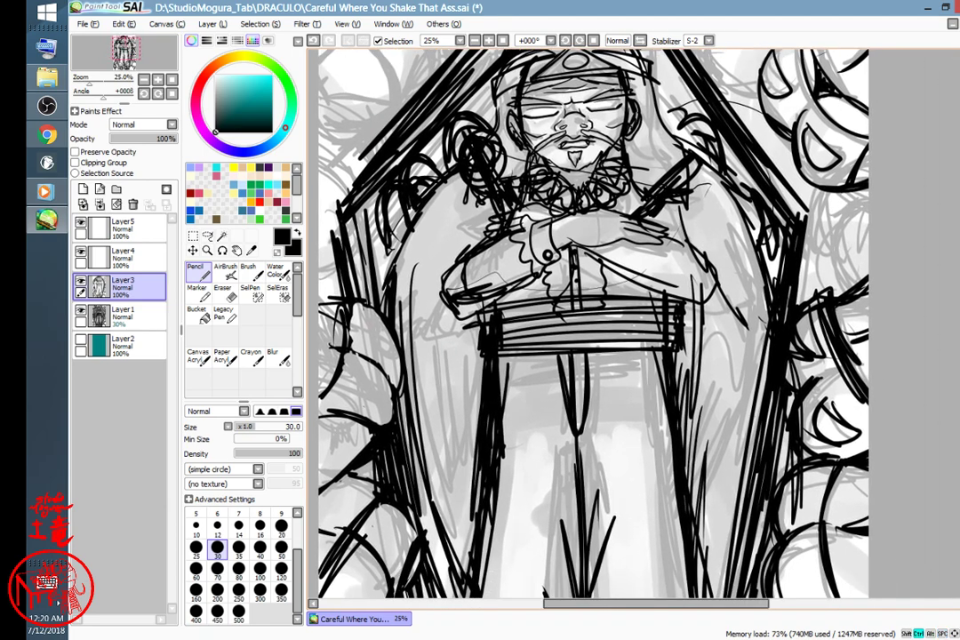
key(ctrl+plus)
scroll(633, 320, down, 3)
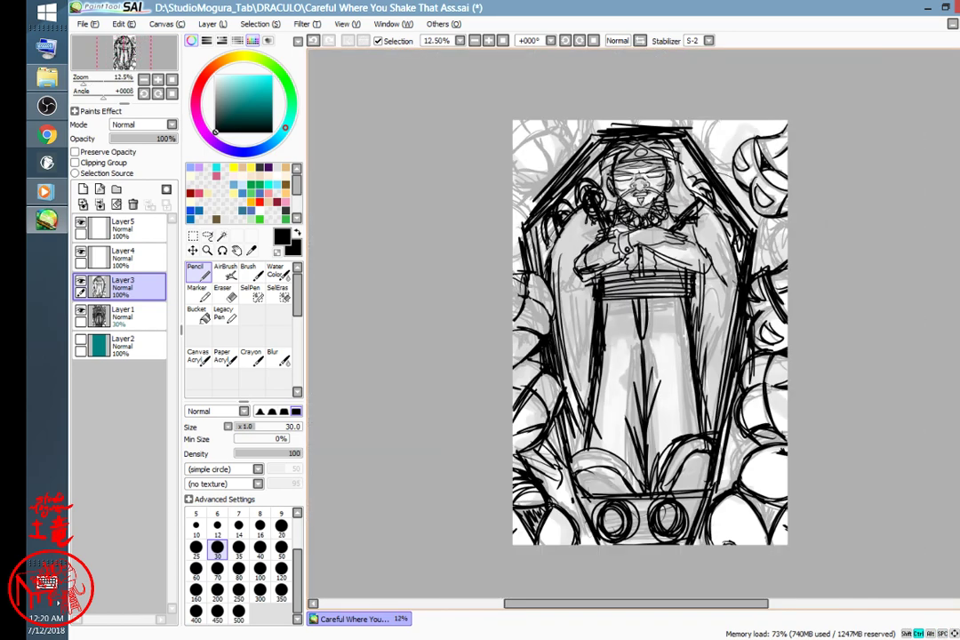
scroll(632, 299, up, 3)
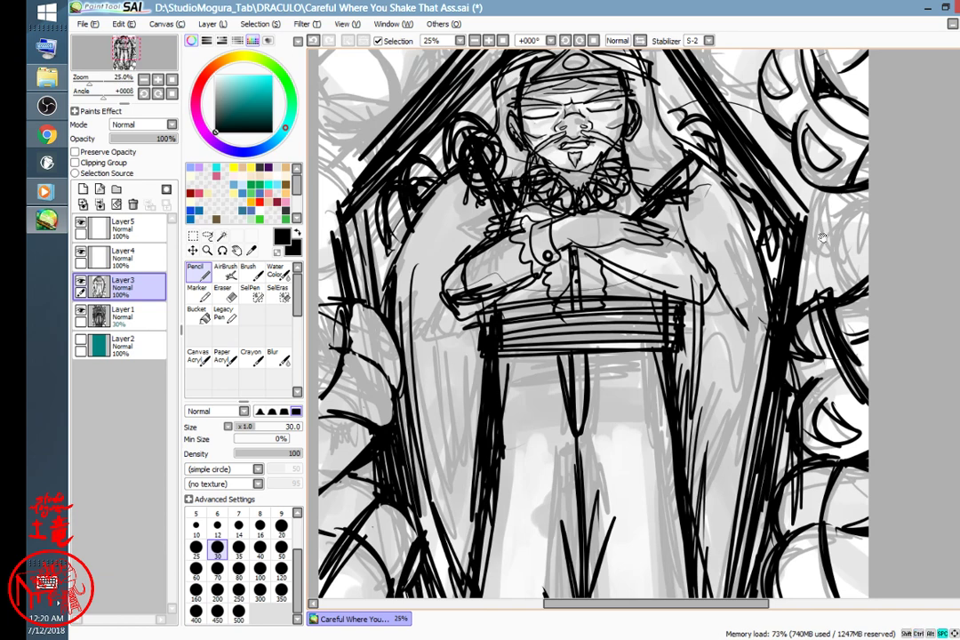
scroll(632, 299, right, 3)
scroll(631, 296, right, 2)
scroll(681, 176, up, 2)
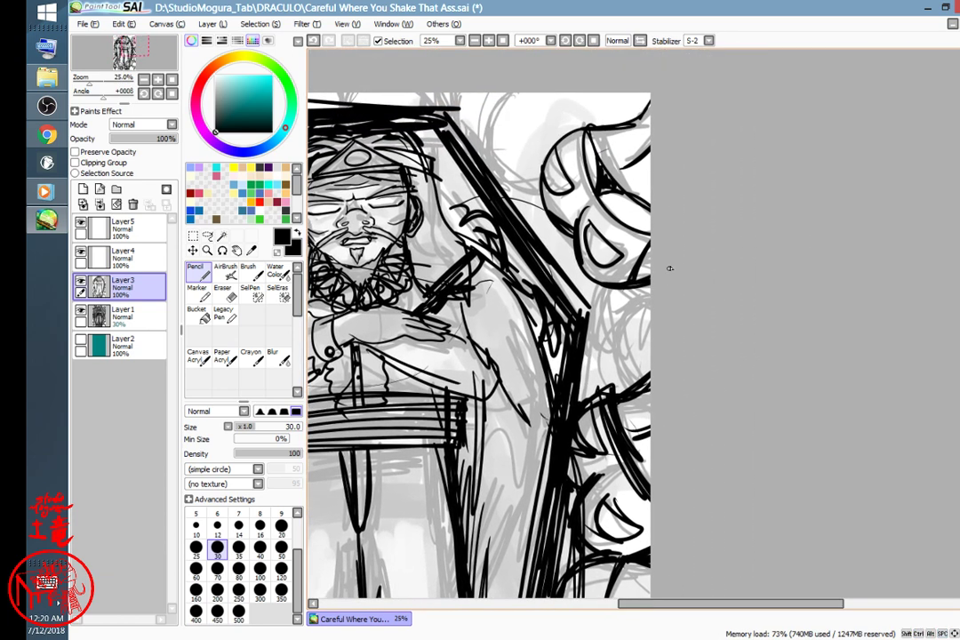
- Outline the rounded skull at the page's right edge directly below the large upper-right skull
mouse_move(614, 344)
mouse_down()
mouse_move(592, 310)
mouse_move(656, 250)
mouse_up()
drag(656, 299, 629, 395)
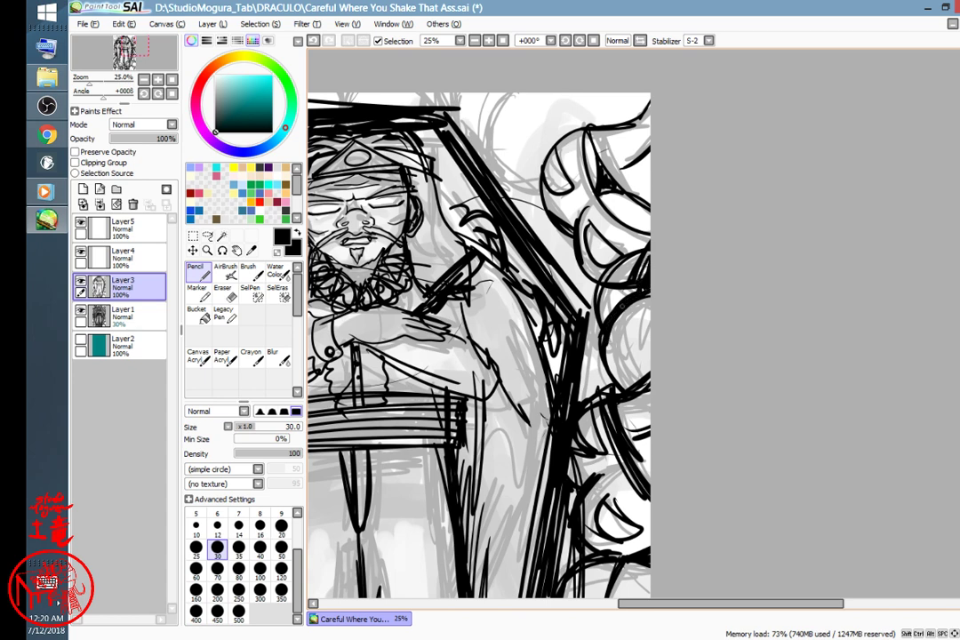
mouse_move(654, 252)
mouse_down()
mouse_move(668, 306)
mouse_move(654, 296)
mouse_up()
- Outline the skull in the page's upper-left corner, including its brow line, lower jaw curve and the side nearest the coffin
drag(473, 384, 775, 412)
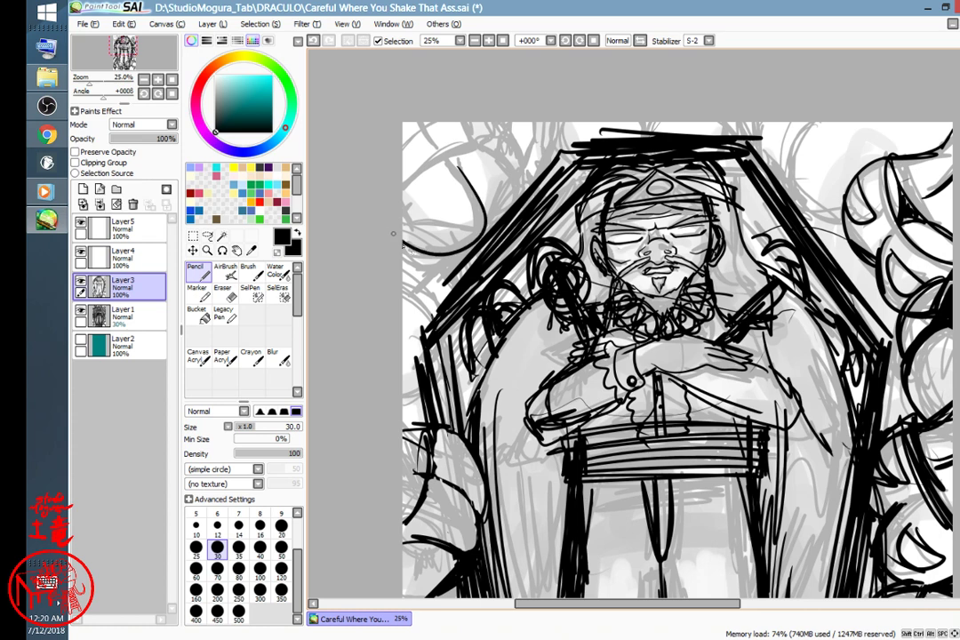
mouse_move(400, 244)
mouse_down()
mouse_move(484, 233)
mouse_move(460, 174)
mouse_move(443, 164)
mouse_move(524, 195)
mouse_up()
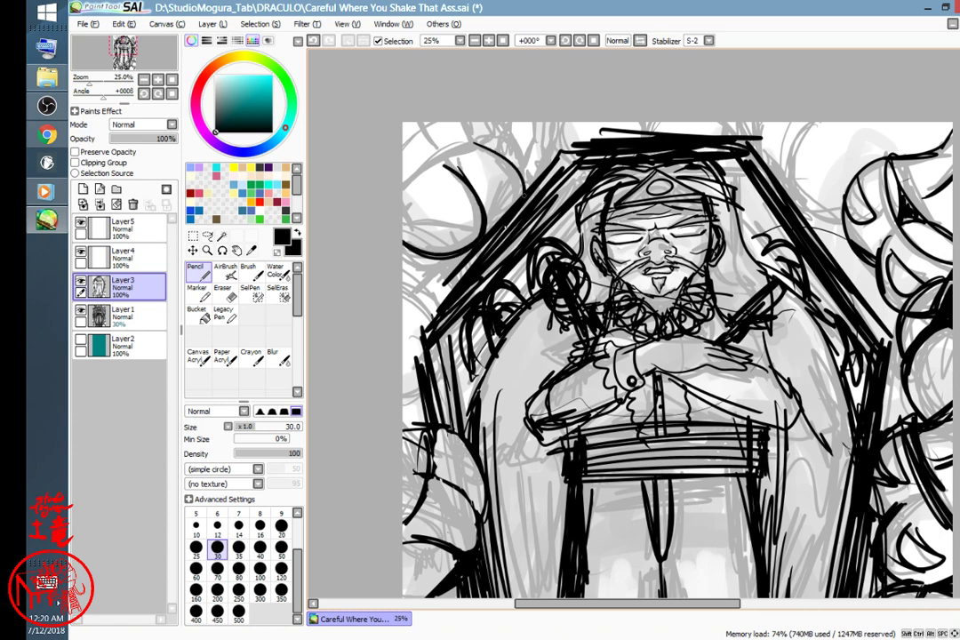
drag(405, 174, 468, 135)
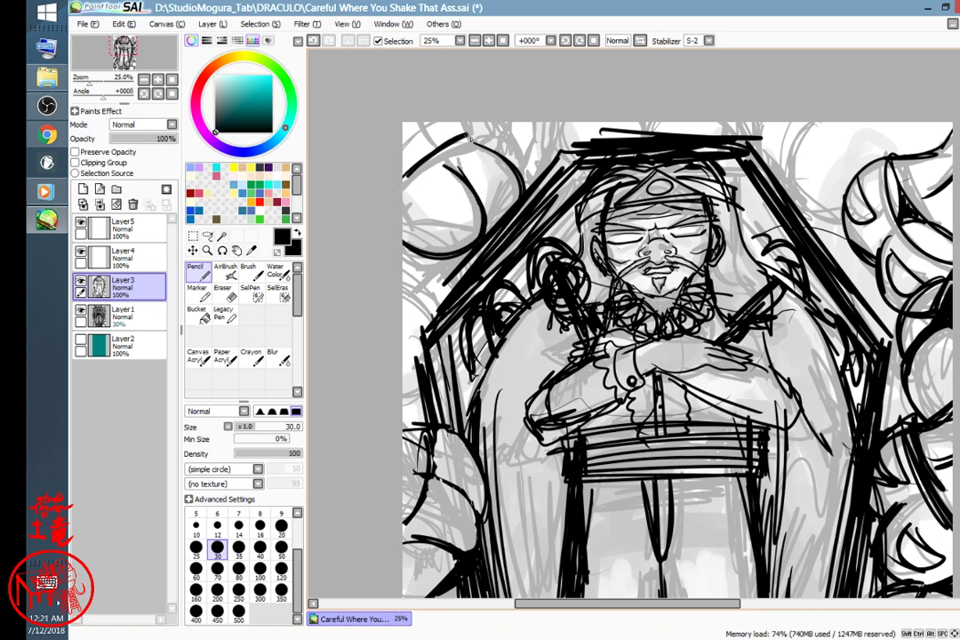
drag(404, 223, 481, 238)
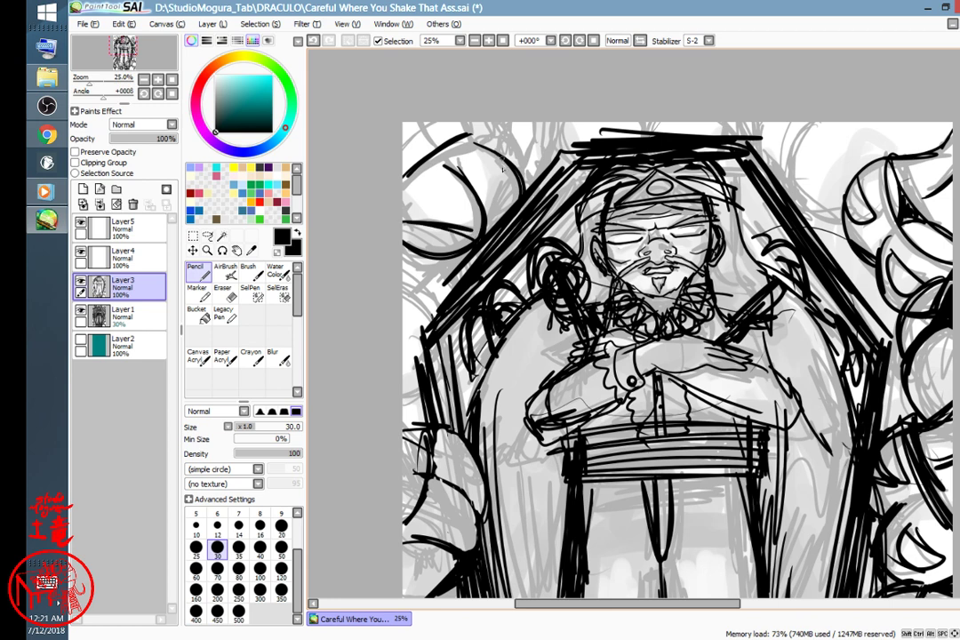
drag(503, 162, 509, 213)
- Add the eye sockets and jagged teeth to the upper-left skull and reinforce its edge beside the coffin
mouse_move(421, 193)
mouse_down()
mouse_move(446, 208)
mouse_move(411, 191)
mouse_move(486, 165)
mouse_up()
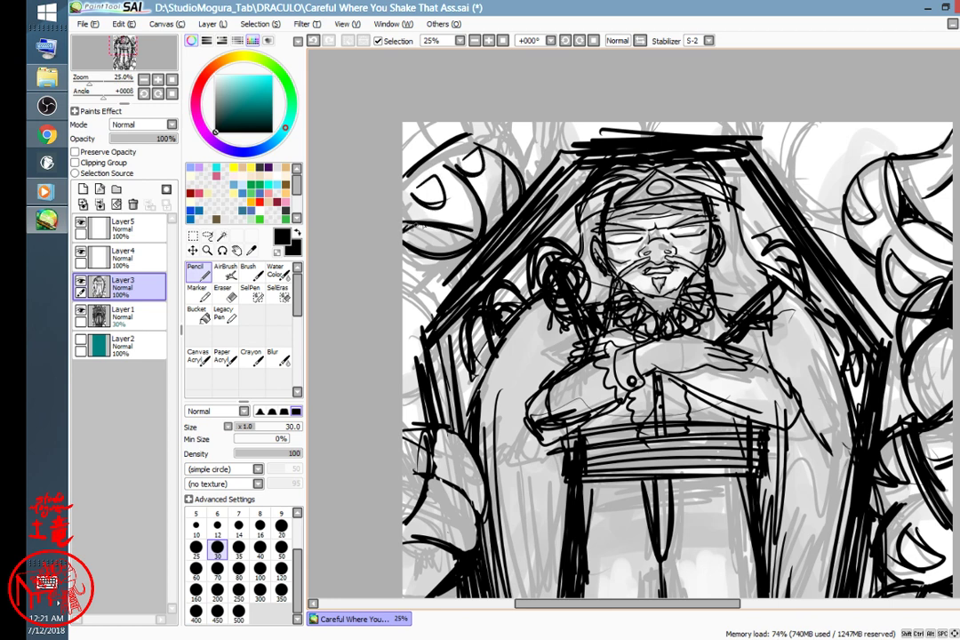
drag(421, 227, 477, 243)
drag(511, 159, 515, 219)
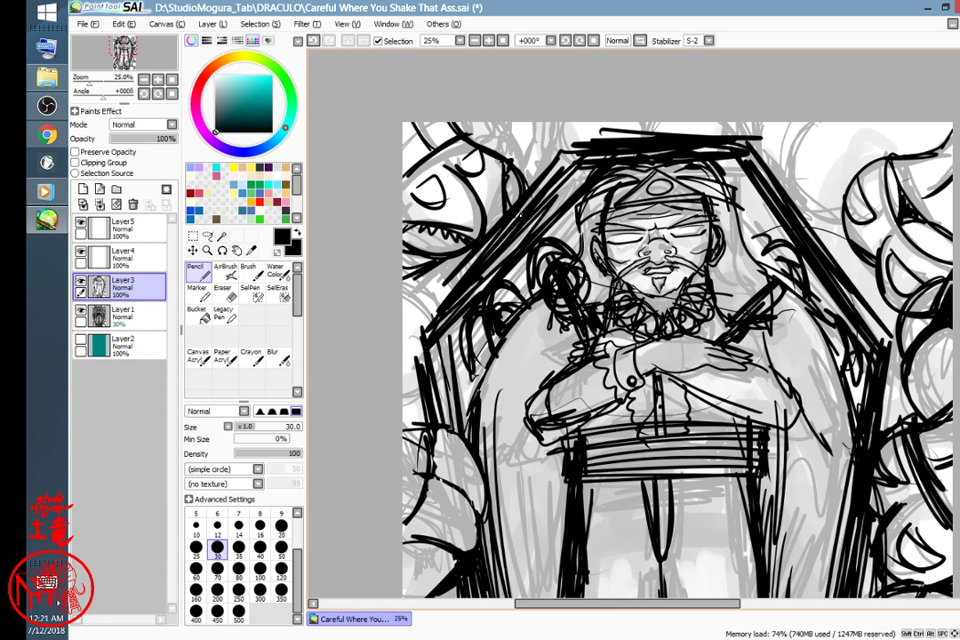
- Save the drawing, switch to OBS Studio and transition the live output to the Everything is Fine scene
key(ctrl+s)
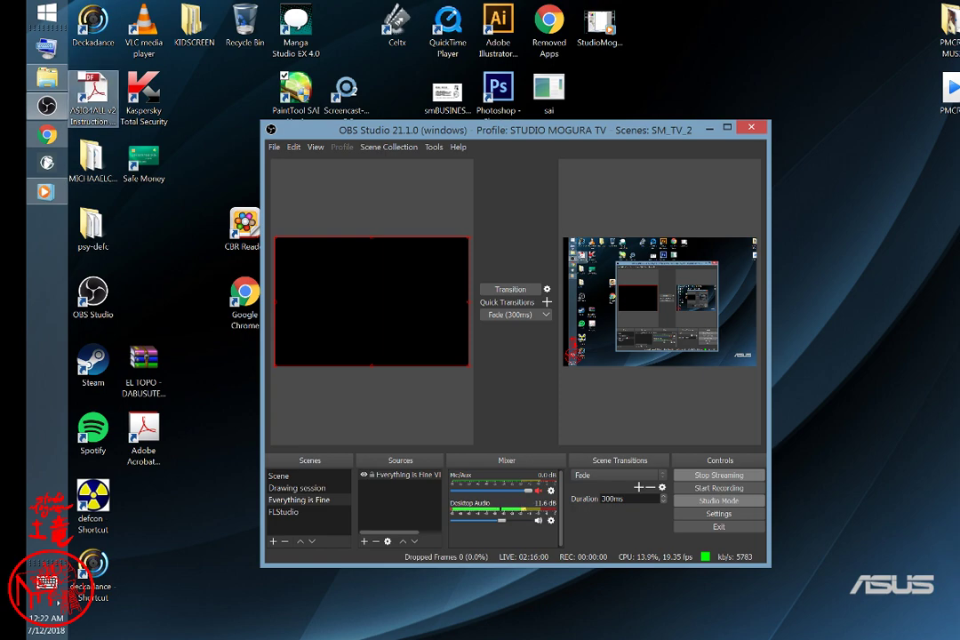
click(510, 289)
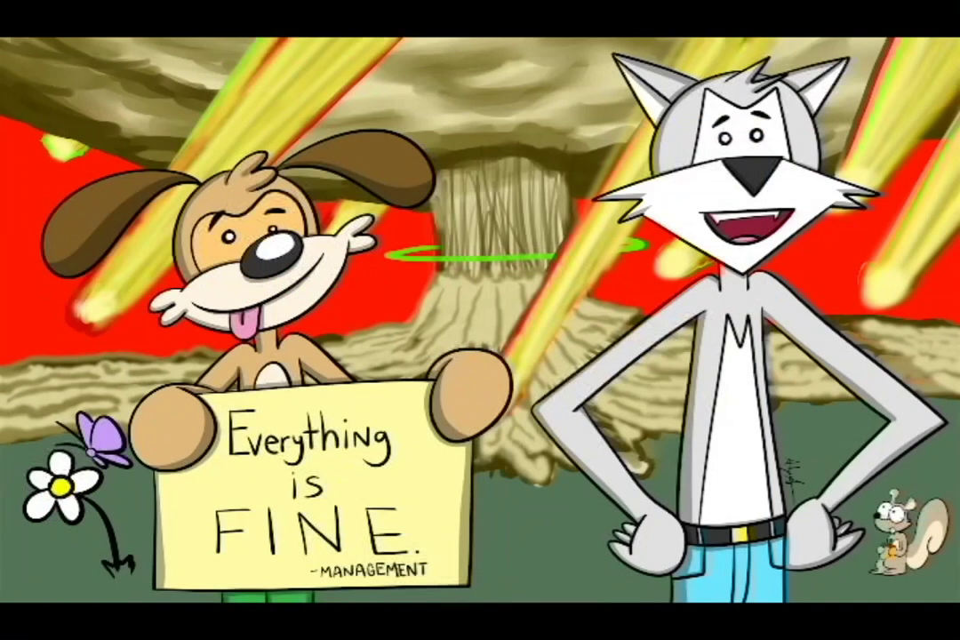
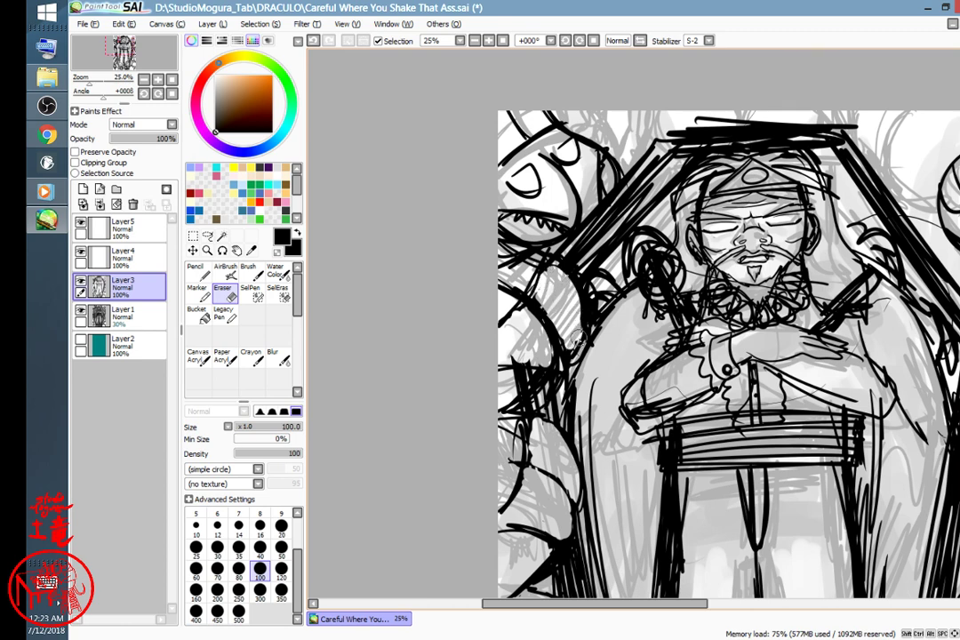
- Refine the skull outlines along the left edge beside the figure's shoulder, cleaning up stray lines with the Eraser and Pencil
mouse_move(535, 376)
mouse_down()
mouse_move(521, 377)
mouse_move(512, 400)
mouse_move(543, 389)
mouse_up()
key(space)
mouse_move(710, 393)
mouse_down()
mouse_move(801, 331)
mouse_move(729, 315)
mouse_up()
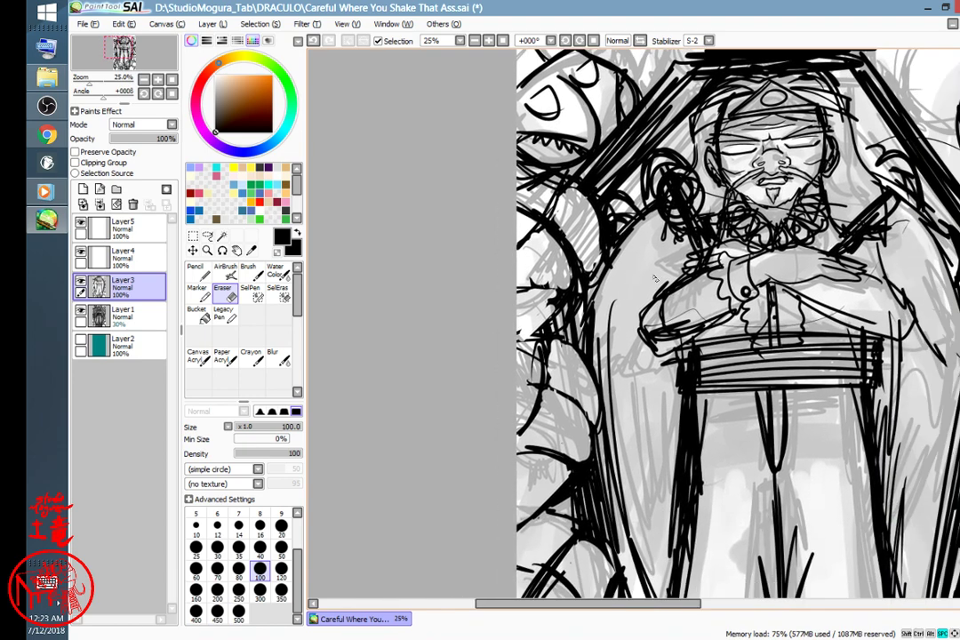
mouse_move(601, 254)
mouse_down()
mouse_move(589, 248)
mouse_move(571, 303)
mouse_up()
key(n)
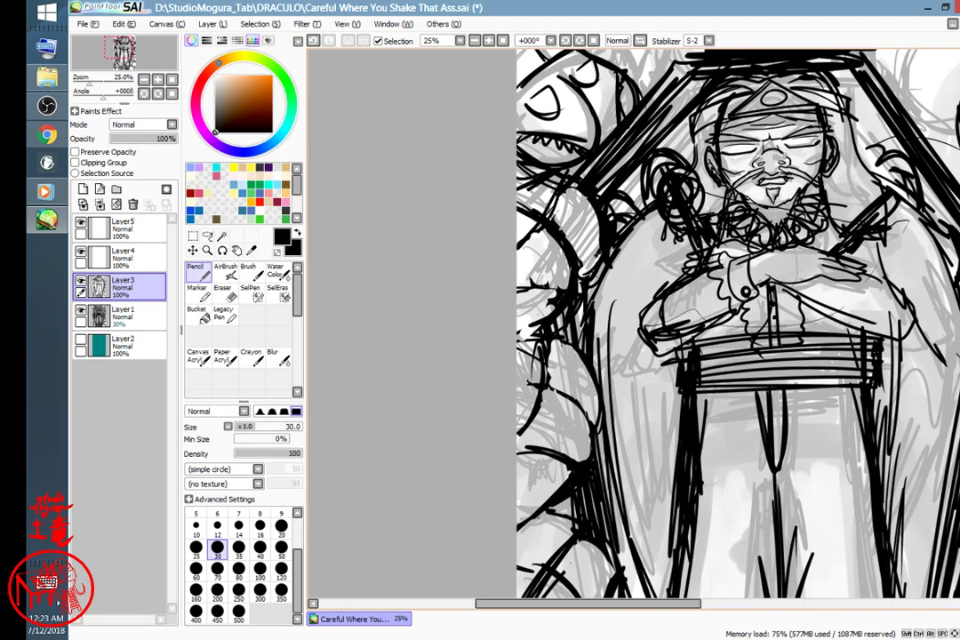
key(e)
mouse_move(572, 188)
mouse_down()
mouse_move(599, 211)
mouse_move(576, 189)
mouse_move(600, 234)
mouse_move(581, 194)
mouse_move(598, 213)
mouse_move(569, 188)
mouse_move(559, 233)
mouse_move(542, 237)
mouse_move(560, 252)
mouse_move(565, 285)
mouse_move(526, 289)
mouse_up()
- Erase the middle of the coffin's top edge and ink the rounded skull shapes overlapping it above the figure's head
key(space)
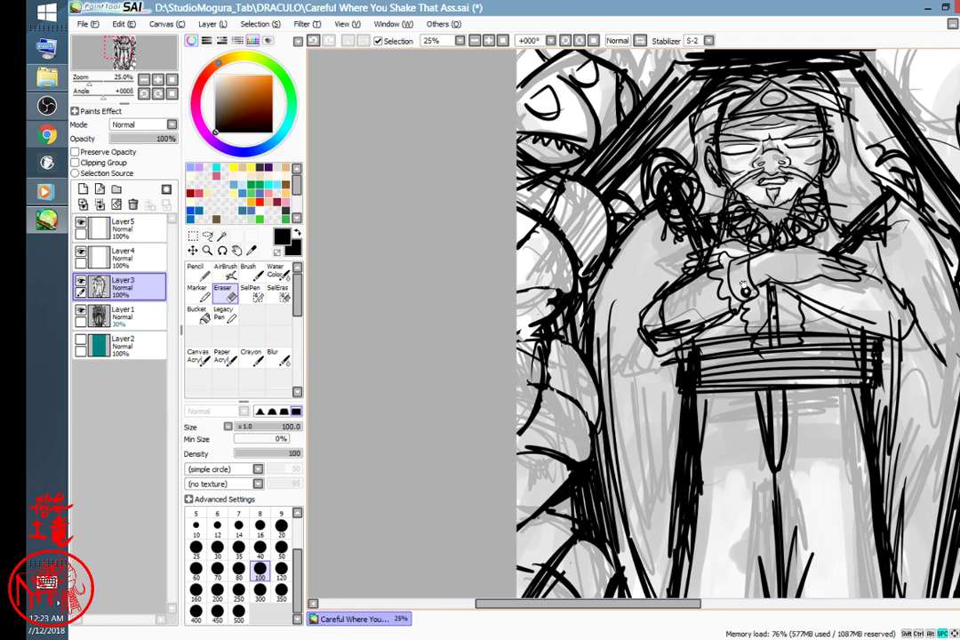
mouse_move(817, 314)
mouse_down()
mouse_move(626, 282)
mouse_move(587, 288)
mouse_move(593, 473)
mouse_move(606, 496)
mouse_move(685, 489)
mouse_up()
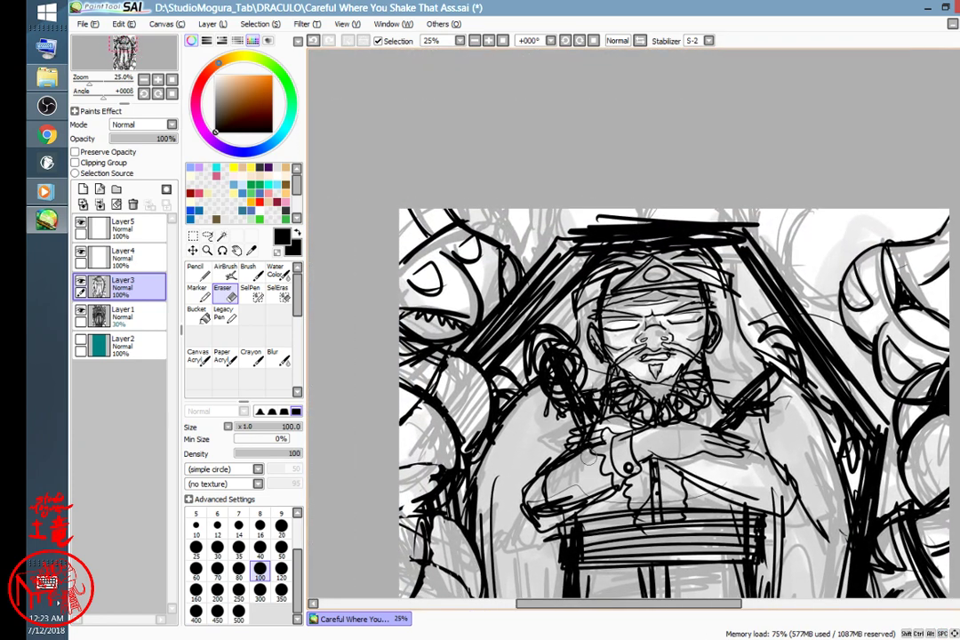
mouse_move(570, 195)
mouse_down()
mouse_move(571, 230)
mouse_move(633, 194)
mouse_move(593, 236)
mouse_move(621, 213)
mouse_move(585, 225)
mouse_move(621, 193)
mouse_move(572, 234)
mouse_move(627, 206)
mouse_move(592, 238)
mouse_move(632, 203)
mouse_move(622, 201)
mouse_move(652, 203)
mouse_move(709, 233)
mouse_move(677, 222)
mouse_move(709, 224)
mouse_up()
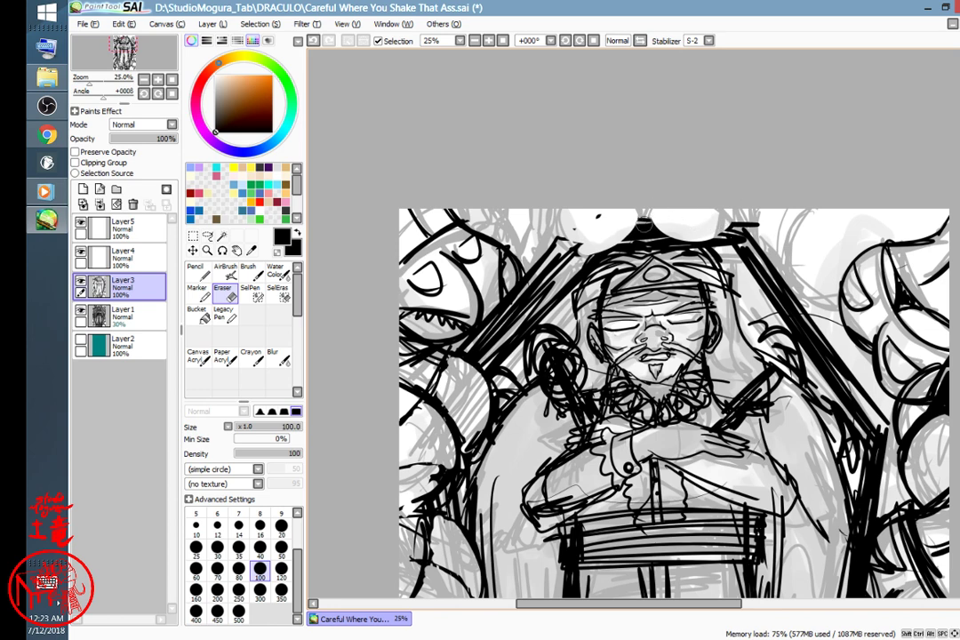
drag(641, 213, 639, 219)
key(n)
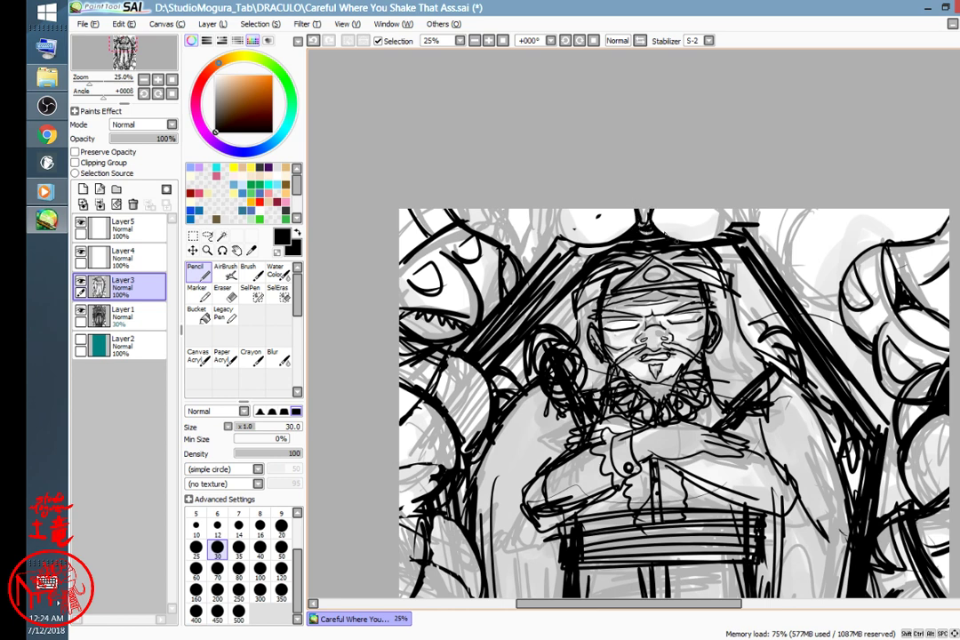
mouse_move(665, 233)
mouse_down()
mouse_move(732, 234)
mouse_move(743, 225)
mouse_up()
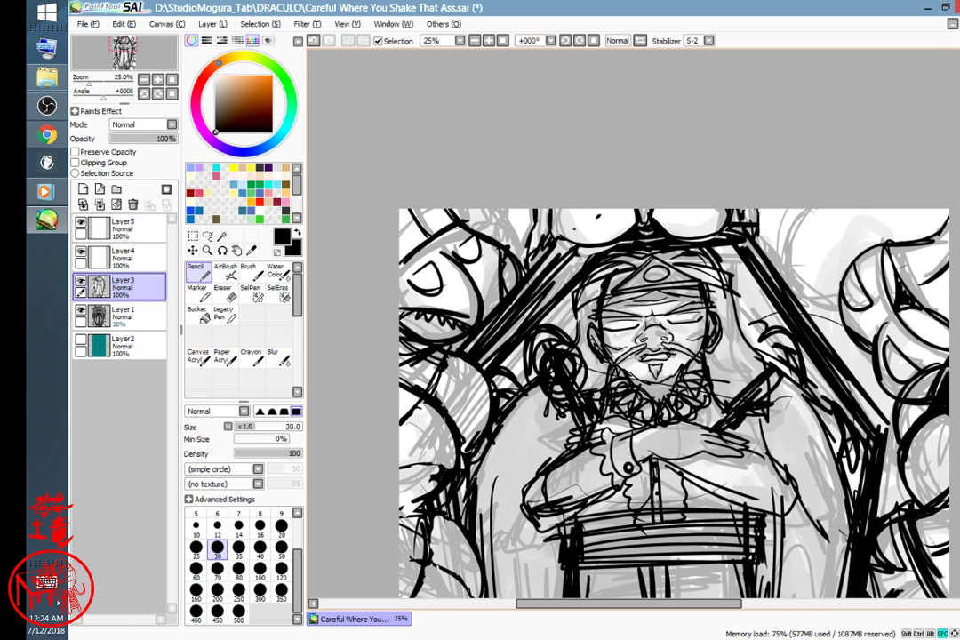
- Outline the skull shapes between the coffin's upper-right corner and the large upper-right skull, trimming the lines with the Eraser
drag(878, 233, 760, 224)
mouse_move(684, 212)
mouse_down()
mouse_move(667, 279)
mouse_move(685, 216)
mouse_move(674, 288)
mouse_move(670, 230)
mouse_up()
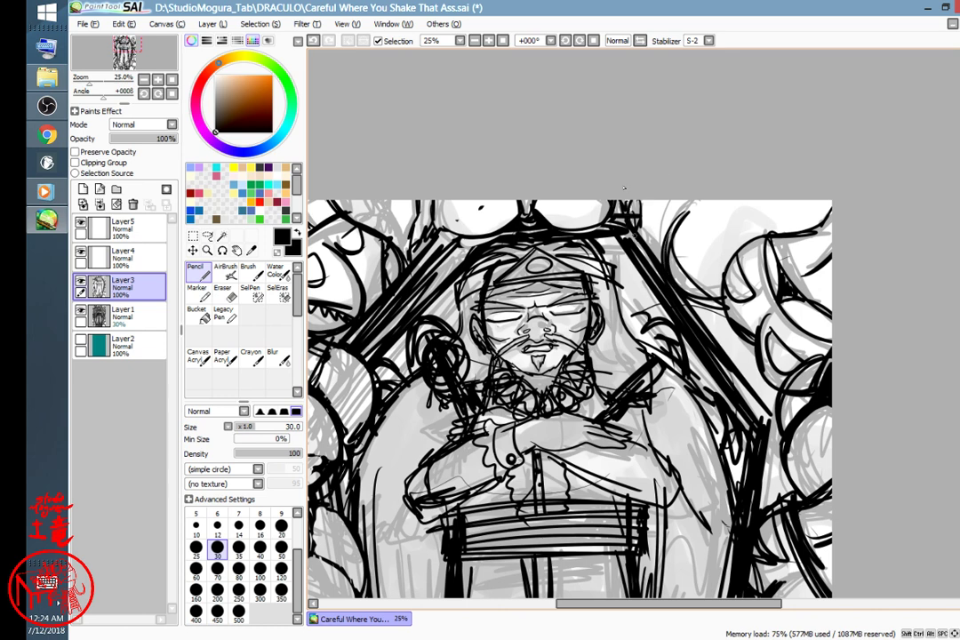
key(e)
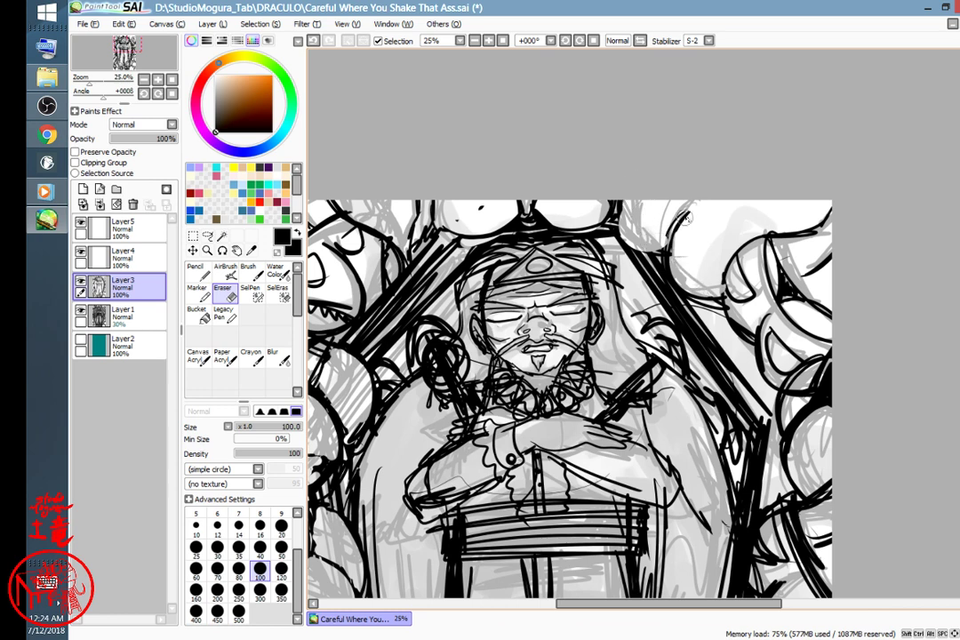
key(n)
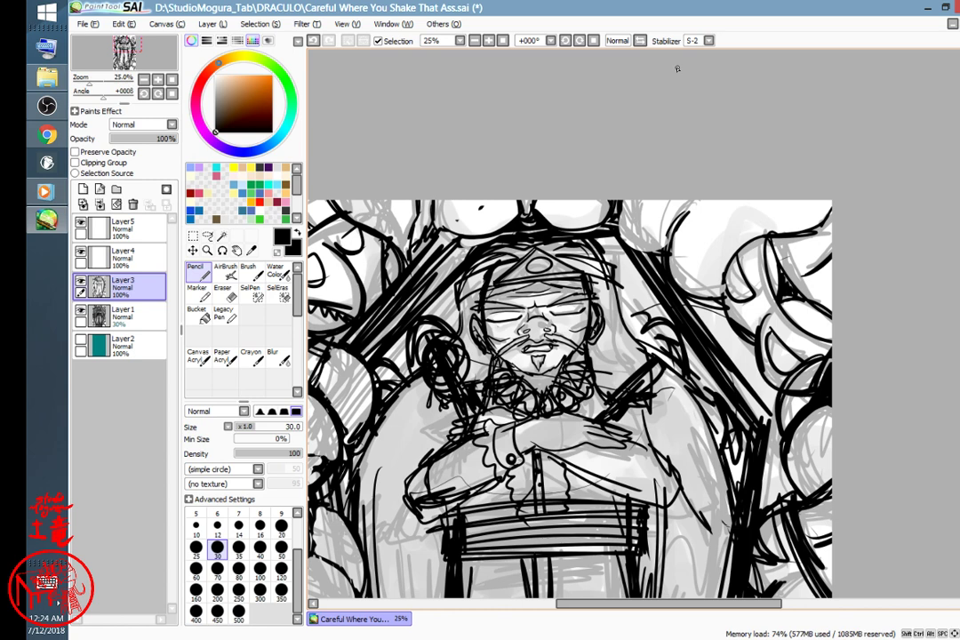
- Add curved contours and thicker edges to the skulls between the coffin's upper-right corner and the large upper-right skull
mouse_move(670, 229)
mouse_down()
mouse_move(673, 197)
mouse_move(677, 227)
mouse_move(692, 222)
mouse_move(765, 236)
mouse_move(733, 258)
mouse_move(721, 254)
mouse_move(732, 250)
mouse_up()
drag(653, 199, 669, 233)
drag(648, 199, 671, 228)
drag(661, 201, 725, 299)
drag(623, 216, 667, 254)
drag(631, 237, 668, 252)
drag(624, 200, 635, 240)
drag(623, 205, 650, 251)
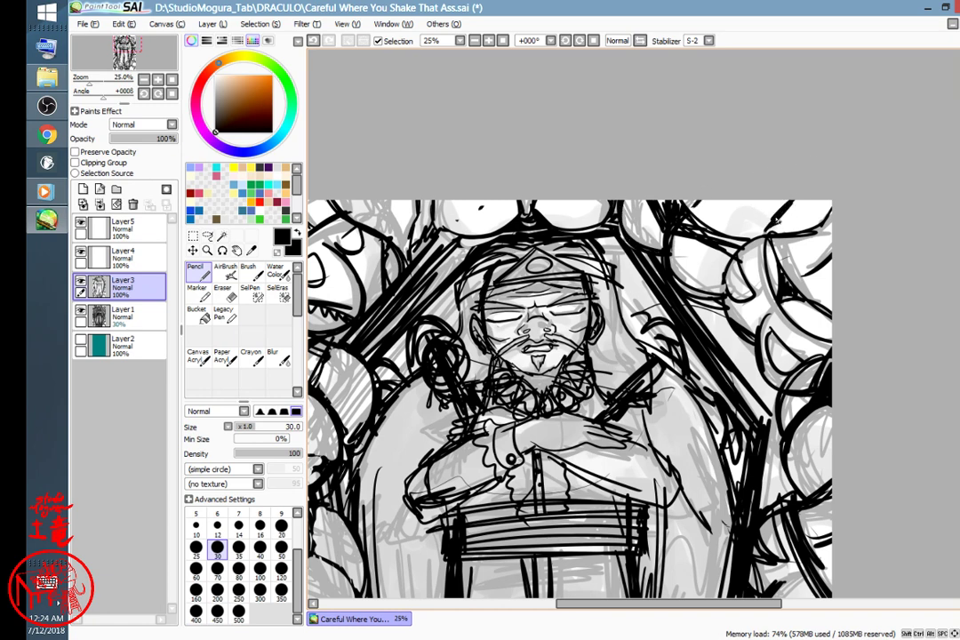
key(space)
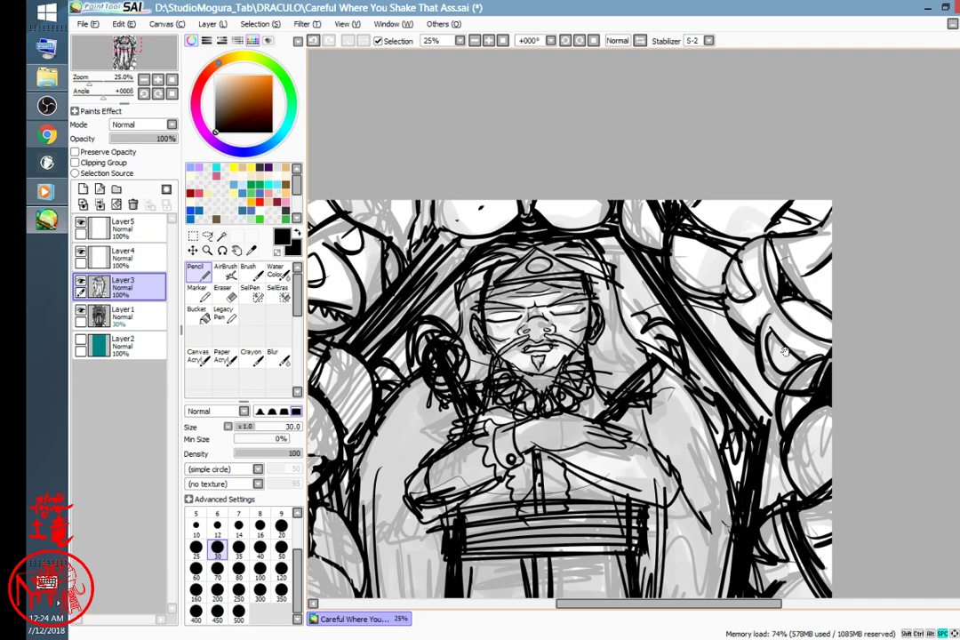
drag(784, 351, 779, 210)
drag(681, 378, 787, 258)
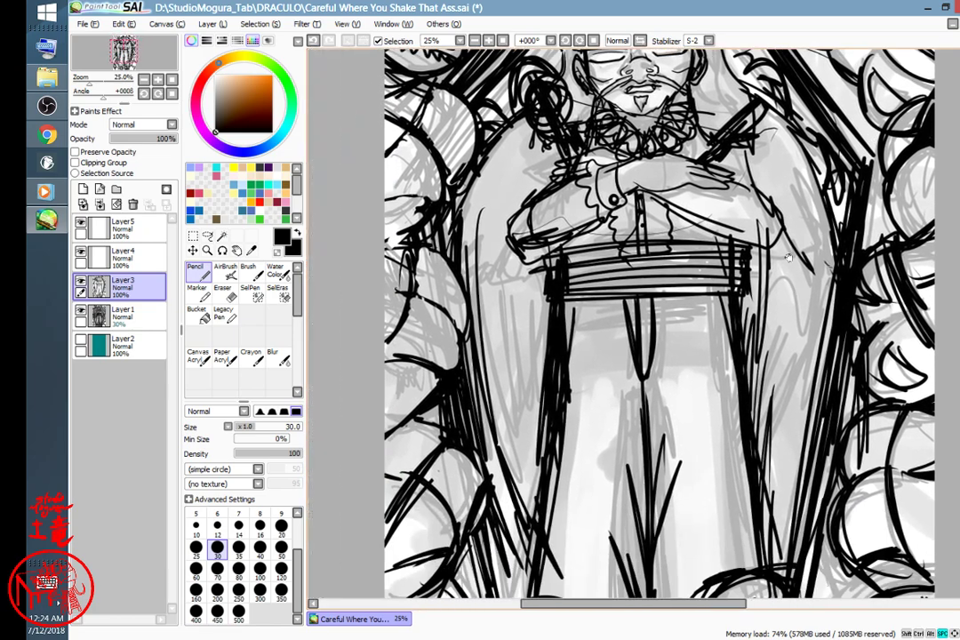
drag(821, 400, 797, 293)
key(super)
key(space)
key(space)
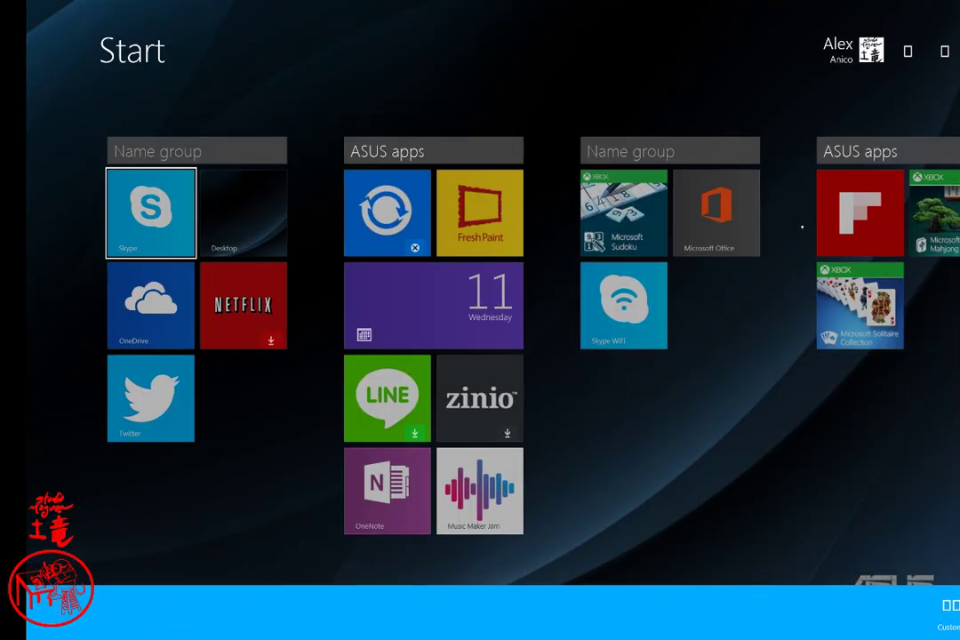
click(243, 213)
click(243, 213)
click(244, 213)
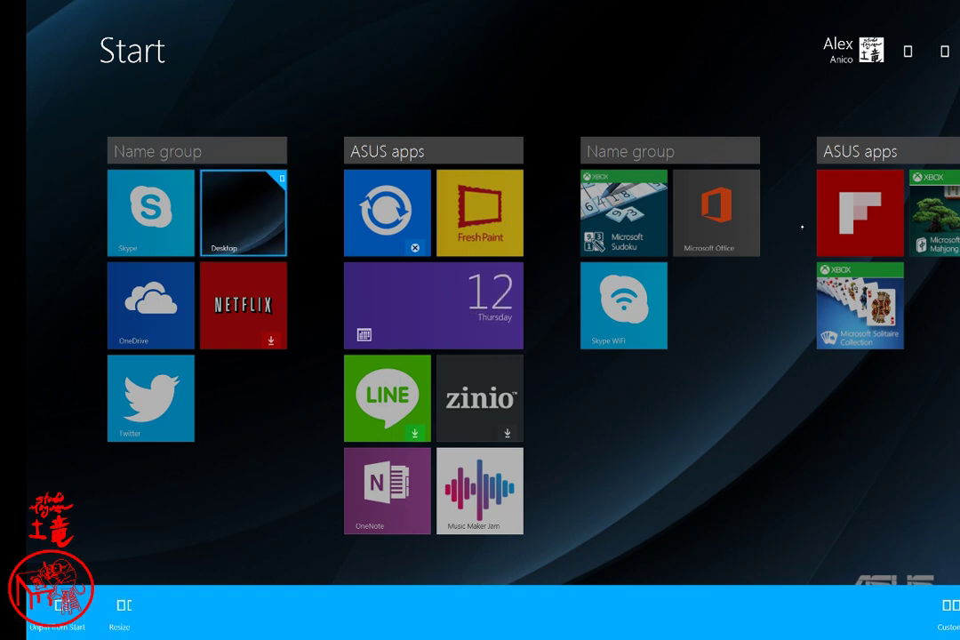
key(Escape)
key(Escape)
key(super)
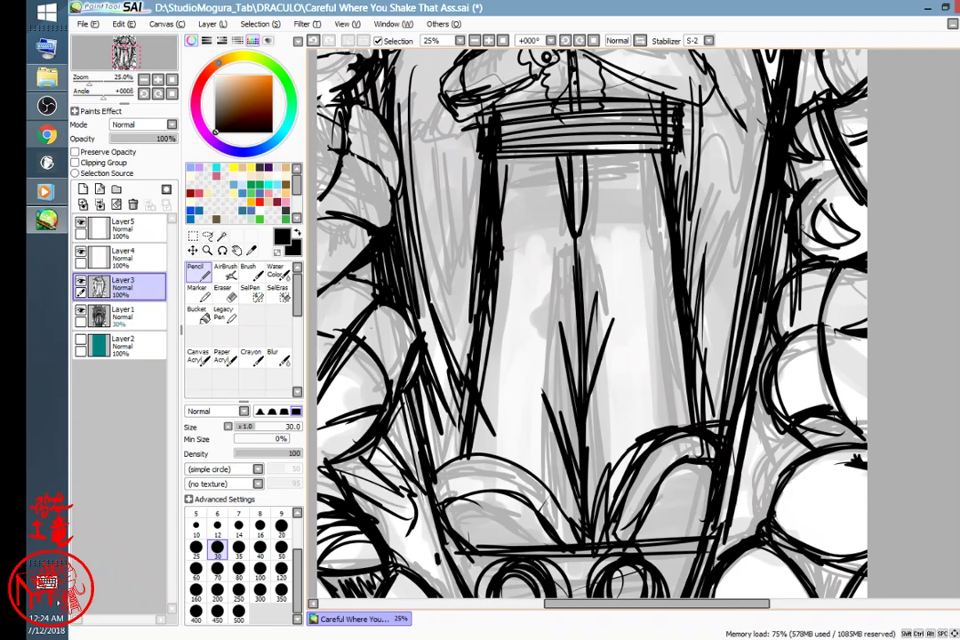
- Check the line work across the whole page and save the drawing
scroll(803, 226, down, 3)
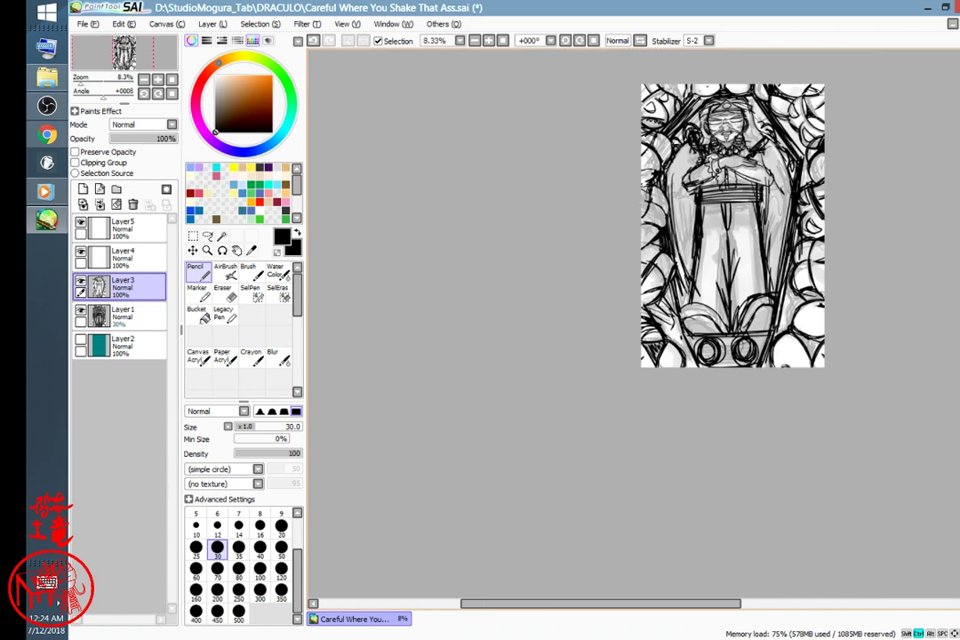
drag(773, 415, 528, 543)
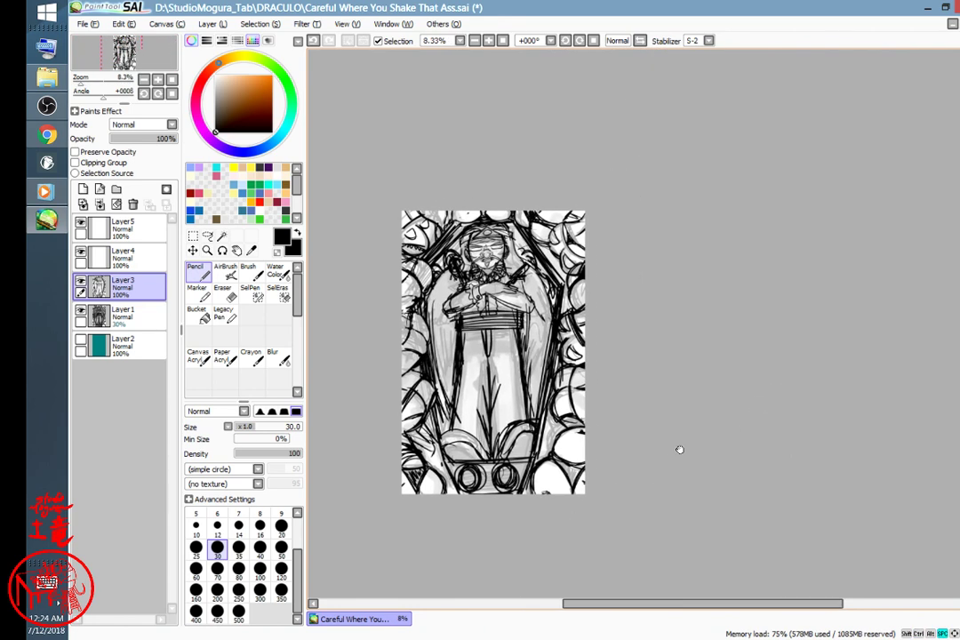
drag(694, 455, 724, 442)
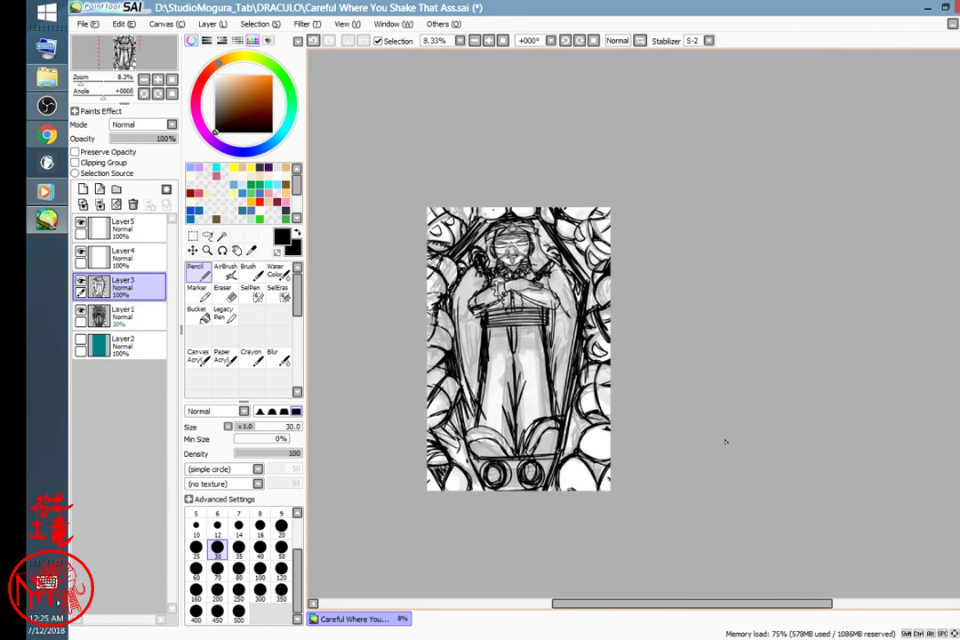
key(ctrl)
scroll(727, 441, up, 1)
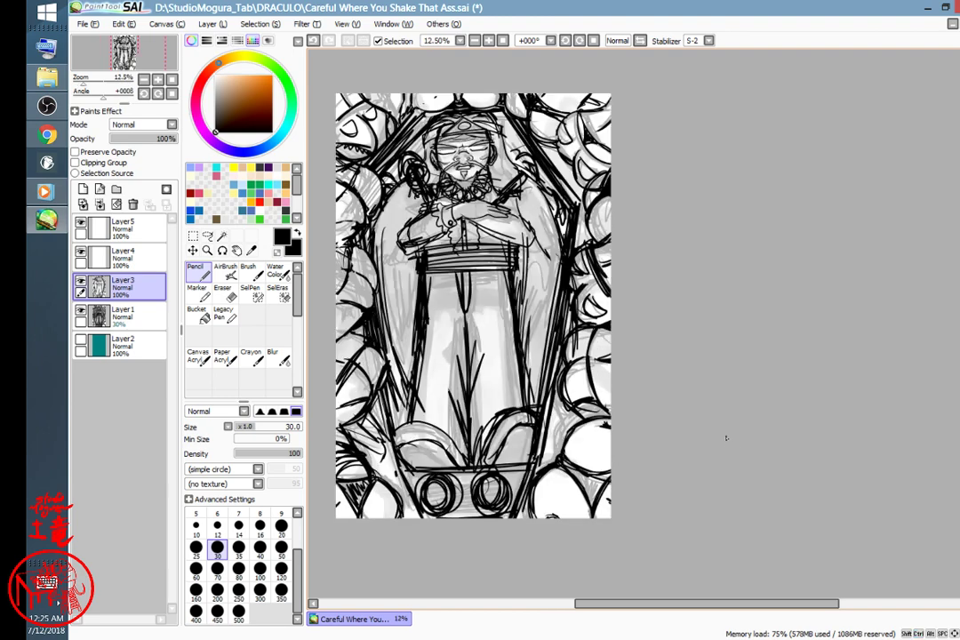
mouse_move(715, 419)
mouse_down()
mouse_move(778, 445)
mouse_move(780, 437)
mouse_up()
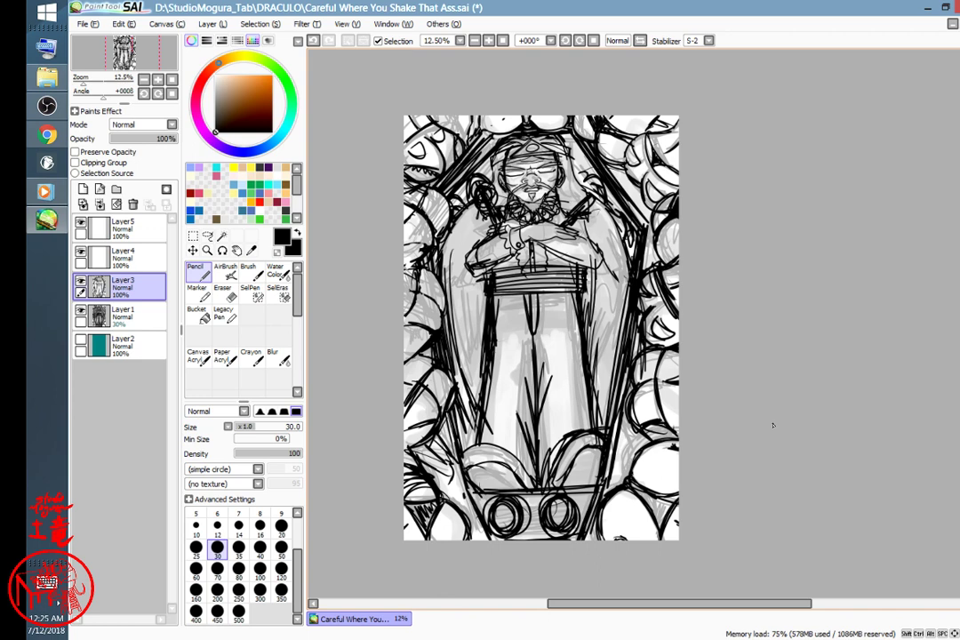
key(ctrl+s)
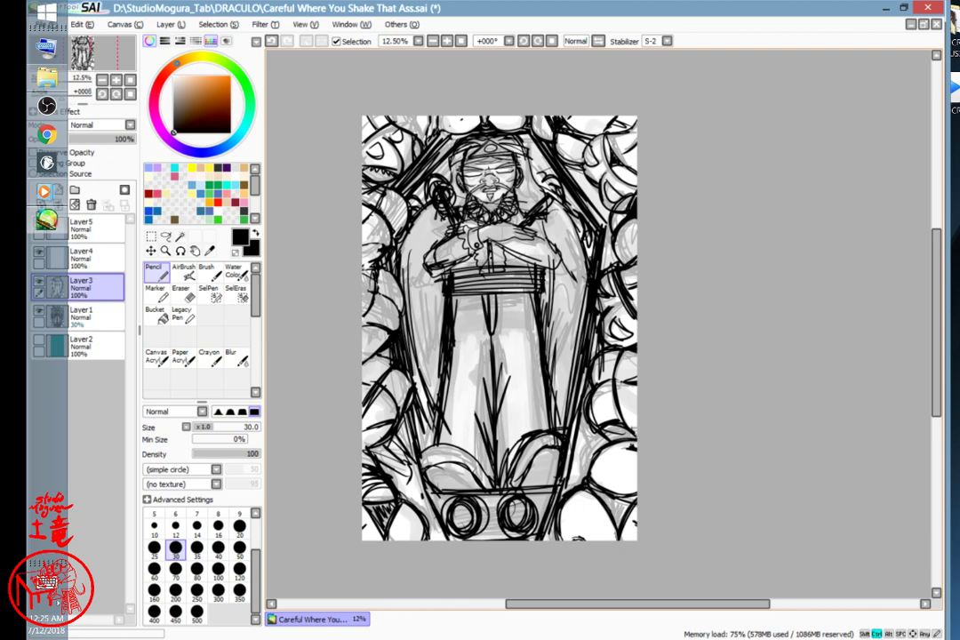
key(ctrl+s)
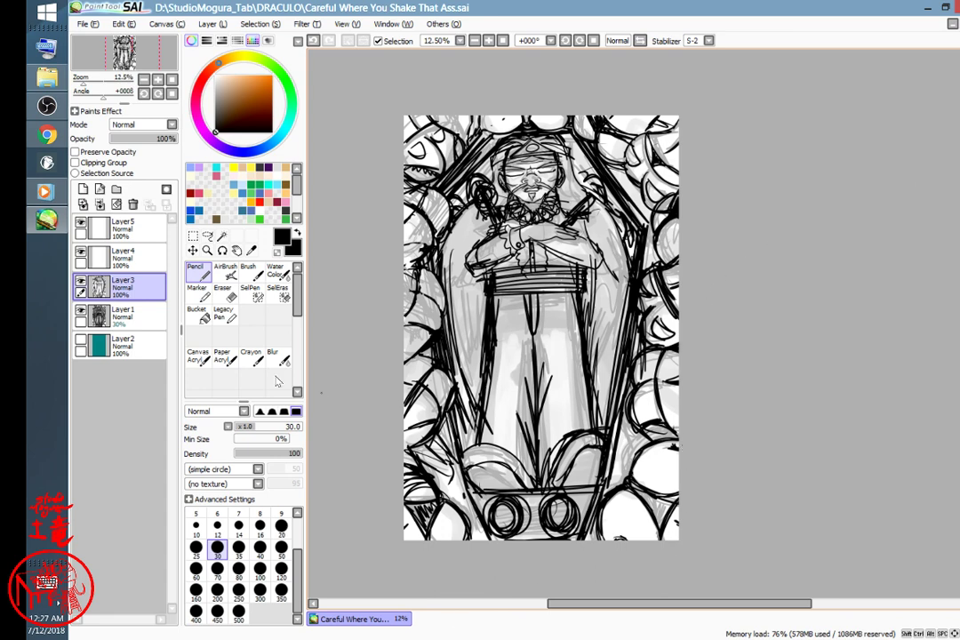
- Show the teal background on Layer2 and hide the faint sketch on Layer1
click(80, 345)
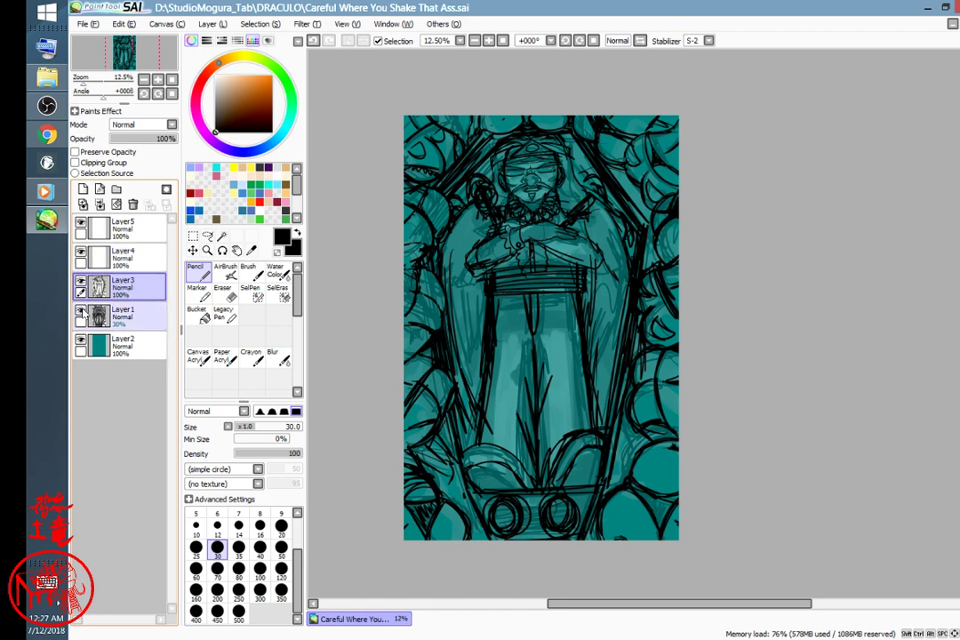
click(81, 311)
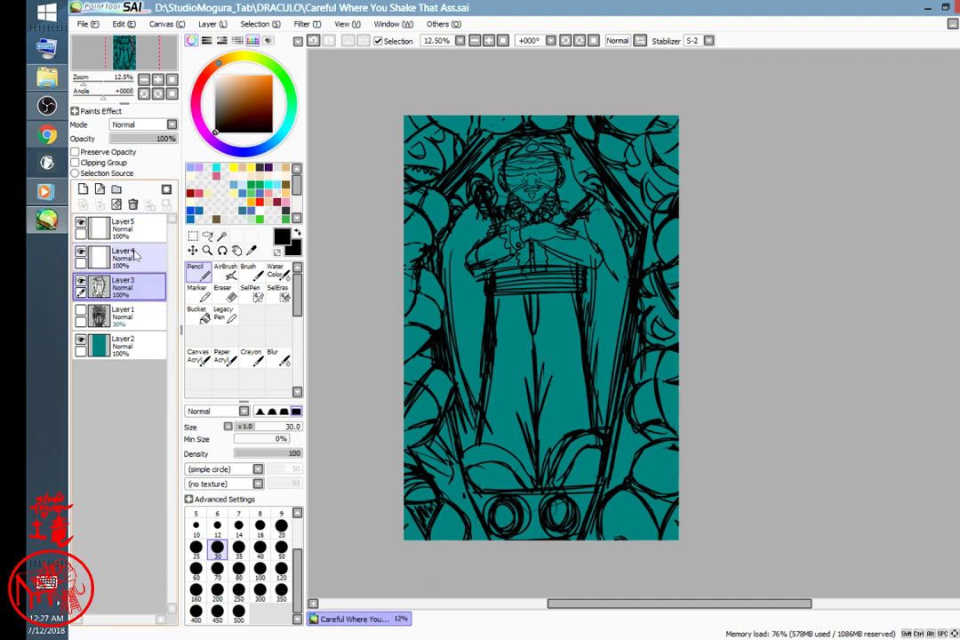
- Hide the teal background on Layer2 and lower the opacity of the rough line work on Layer3 to 15%
click(81, 343)
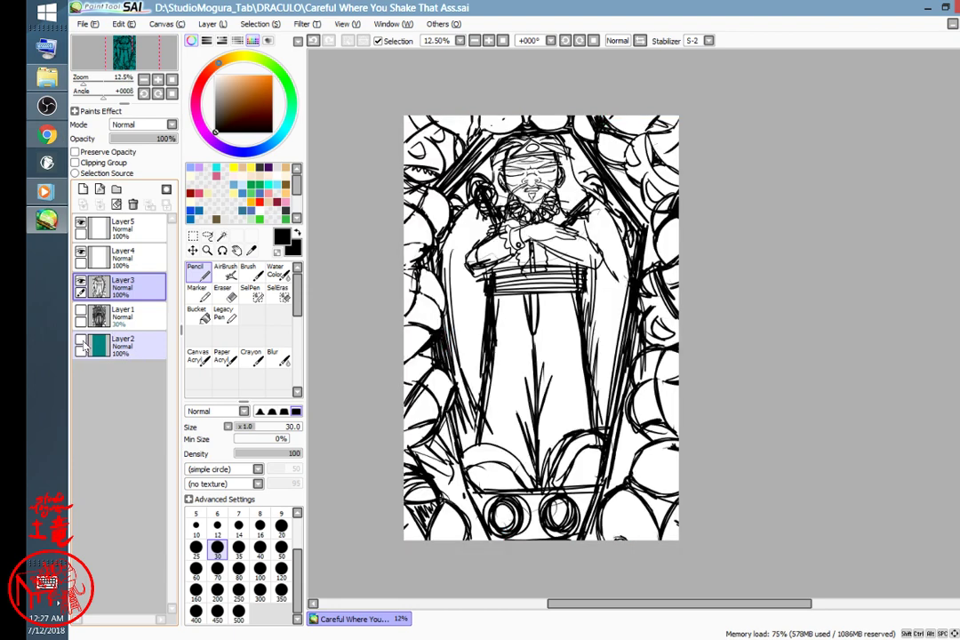
click(130, 140)
drag(131, 140, 120, 141)
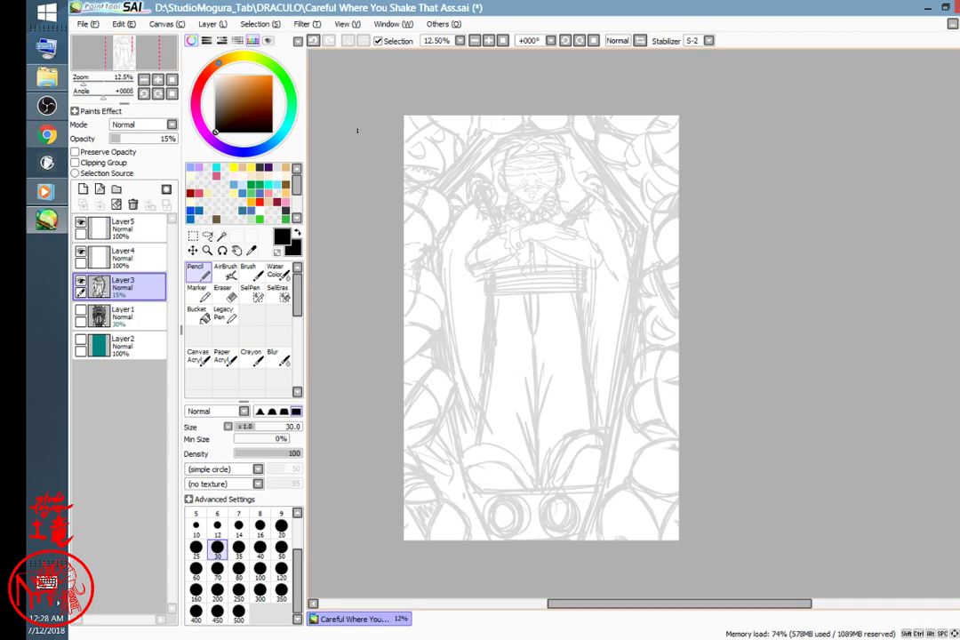
- Ink the narrow, half-closed outline of the figure's eye on the left side of the face on Layer4 with the size 30 Pencil
click(125, 256)
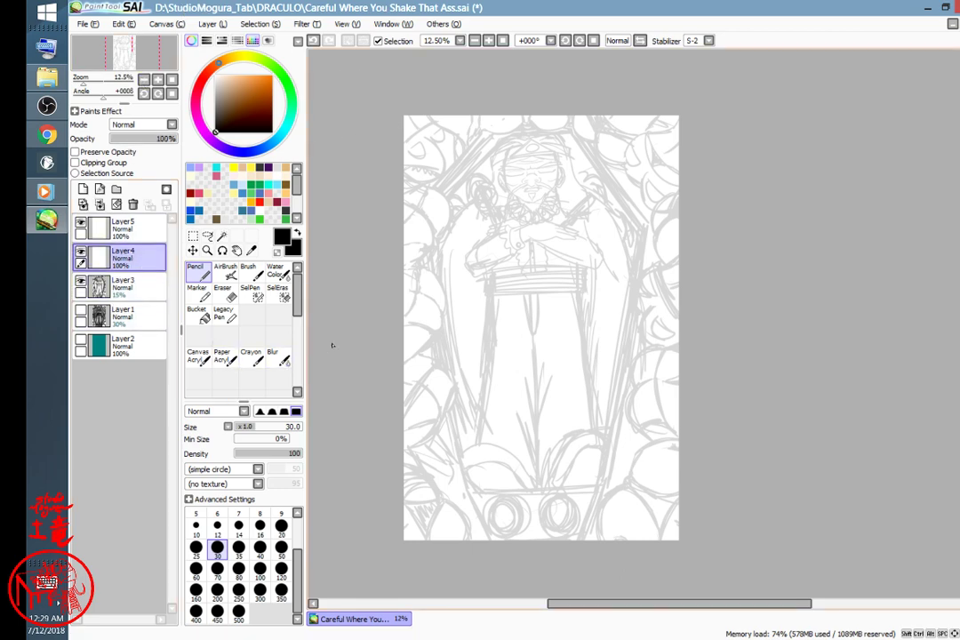
scroll(342, 308, up, 5)
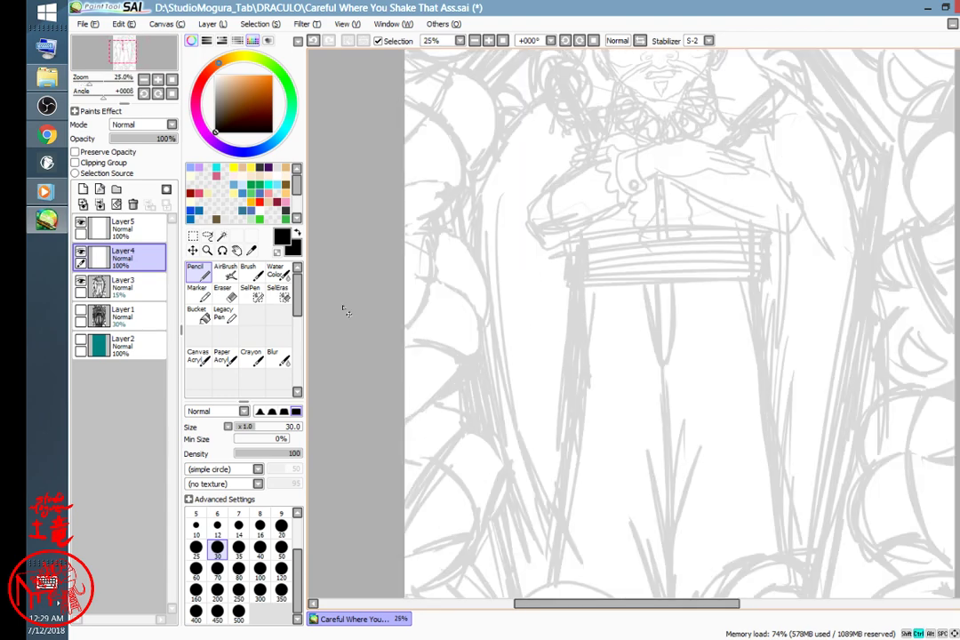
drag(570, 222, 487, 382)
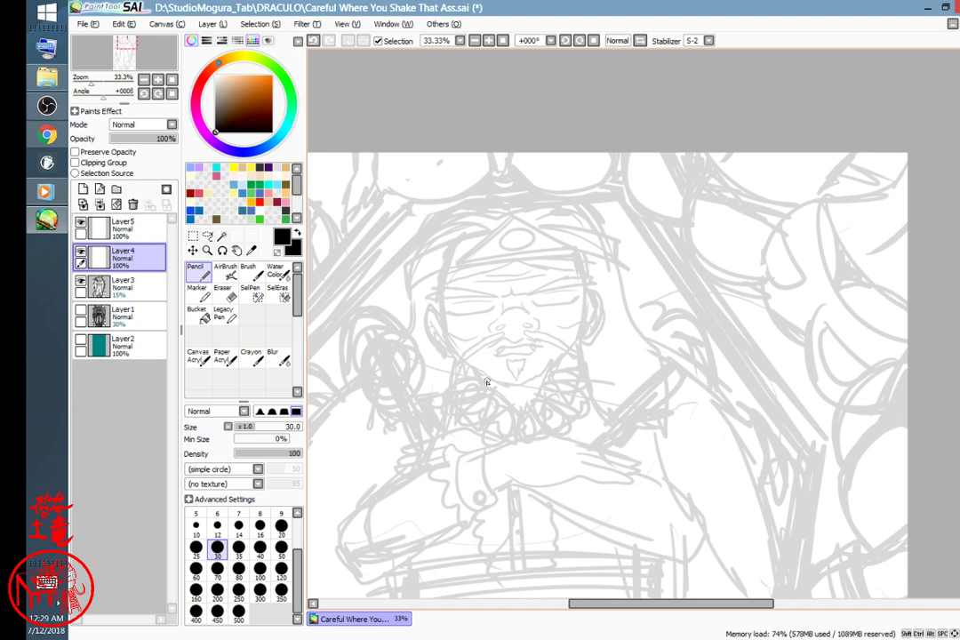
scroll(486, 383, up, 5)
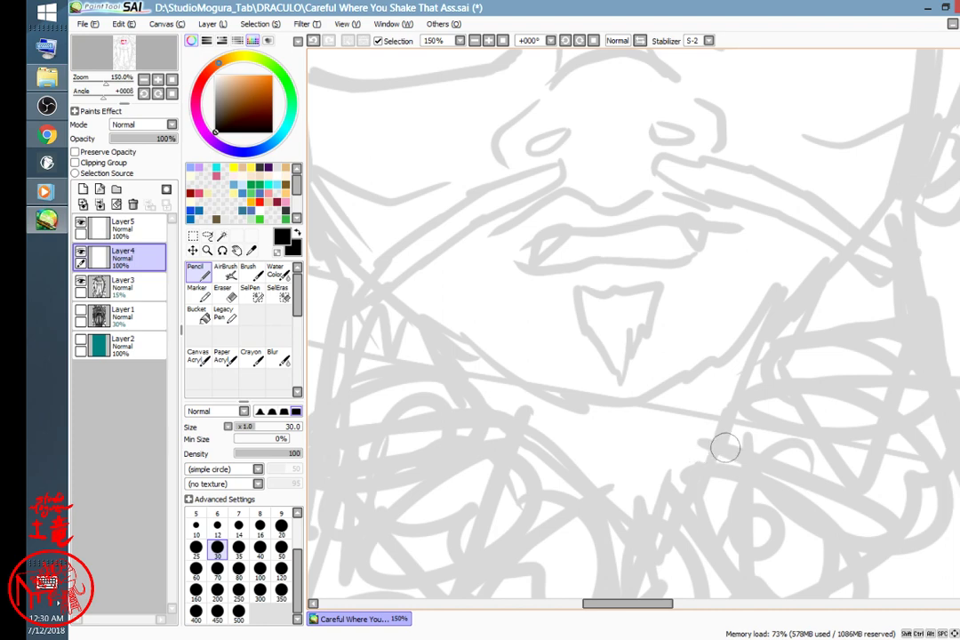
mouse_move(736, 195)
mouse_down()
mouse_move(743, 322)
mouse_move(855, 487)
mouse_up()
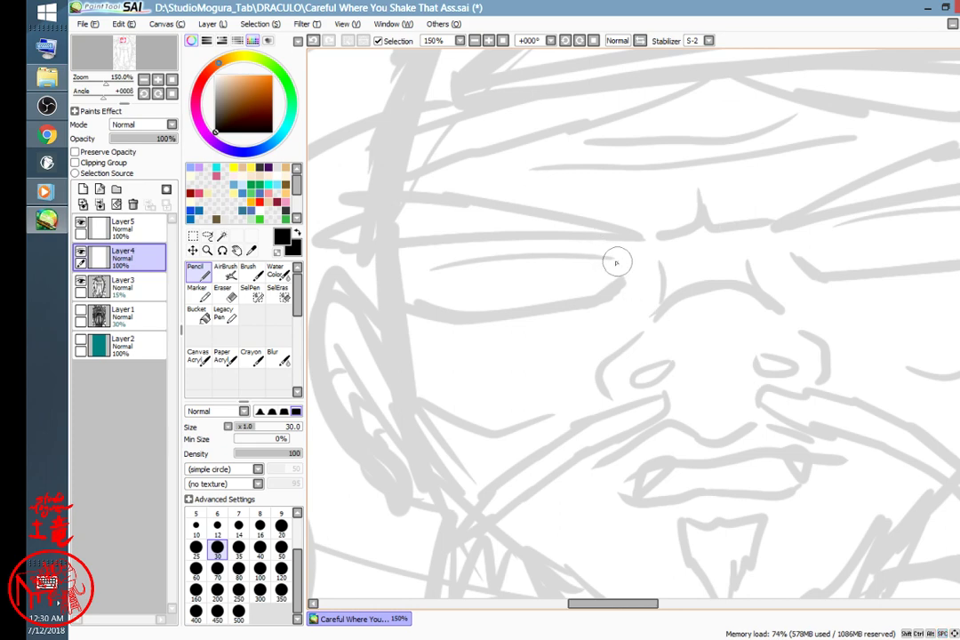
mouse_move(616, 262)
mouse_down()
mouse_move(391, 265)
mouse_move(390, 274)
mouse_move(494, 300)
mouse_up()
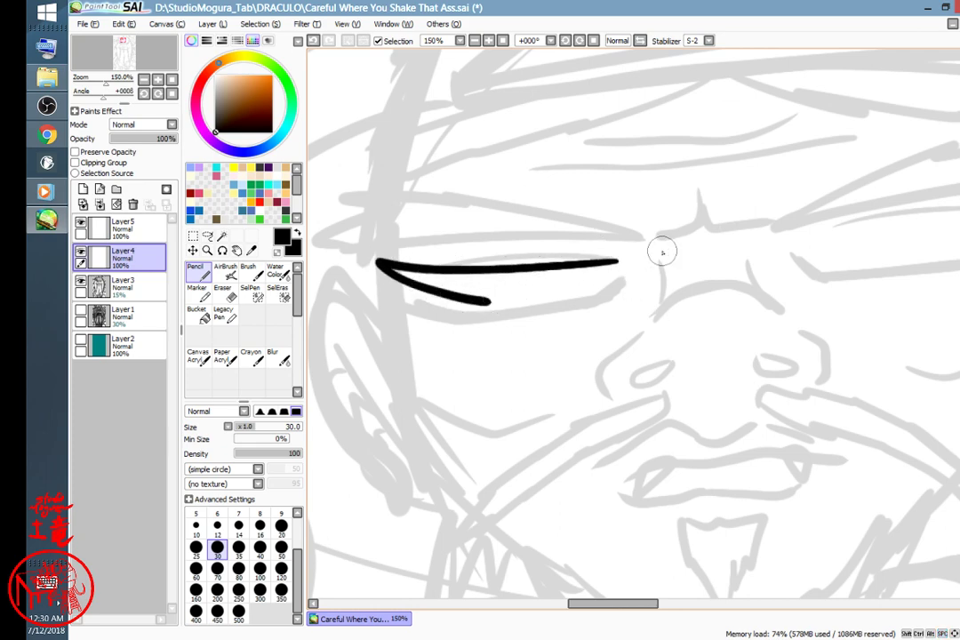
key(ctrl+z)
mouse_move(403, 257)
mouse_down()
mouse_move(640, 262)
mouse_move(588, 299)
mouse_move(544, 307)
mouse_move(470, 292)
mouse_move(402, 262)
mouse_up()
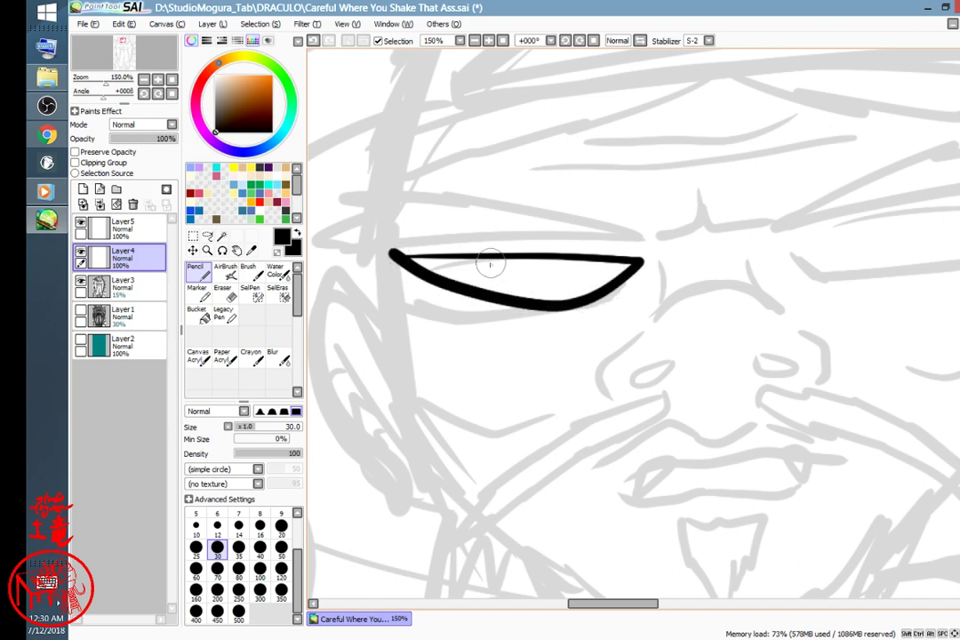
mouse_move(487, 260)
mouse_down()
mouse_move(519, 278)
mouse_move(569, 259)
mouse_up()
drag(775, 387, 605, 420)
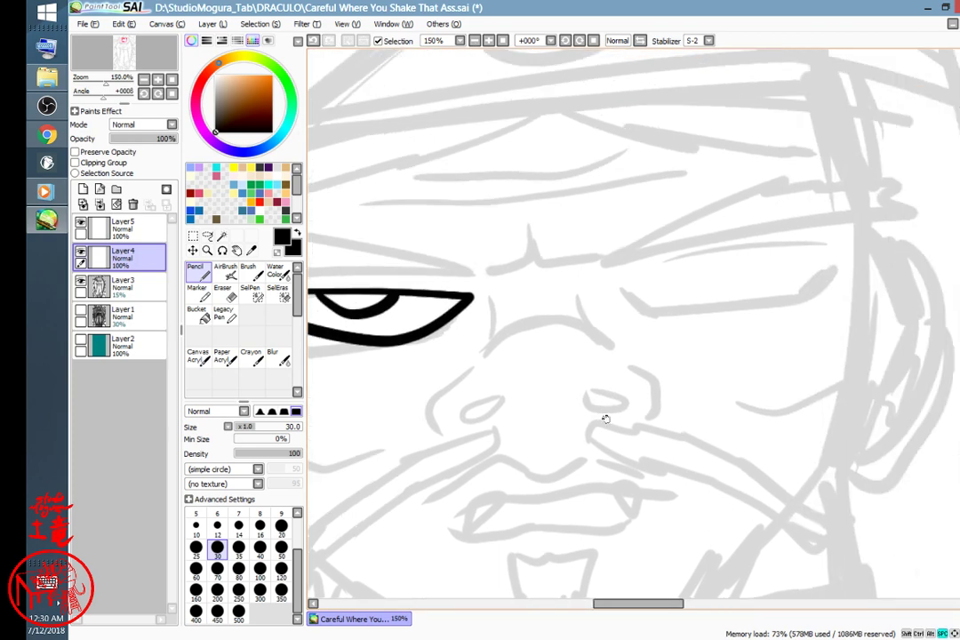
drag(666, 471, 636, 499)
drag(675, 320, 705, 389)
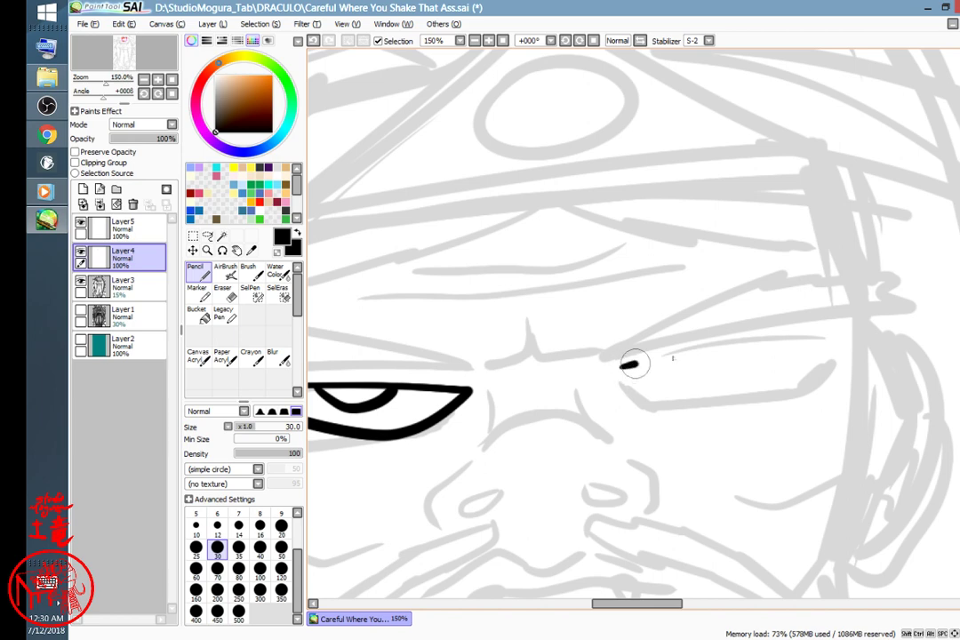
mouse_move(633, 364)
mouse_down()
mouse_move(870, 323)
mouse_move(772, 401)
mouse_move(736, 409)
mouse_move(603, 378)
mouse_up()
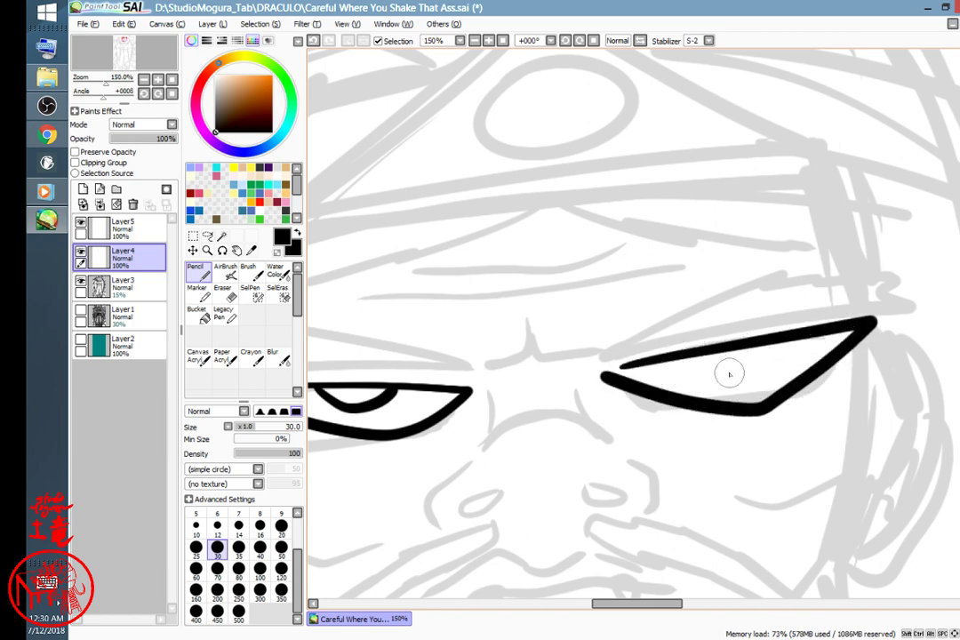
key(ctrl+z)
key(ctrl+z)
- Ink the slanted outline of the eye on the right side of the face and add half-circle irises to both eyes
mouse_move(656, 437)
mouse_down()
mouse_move(795, 382)
mouse_move(784, 406)
mouse_move(743, 410)
mouse_up()
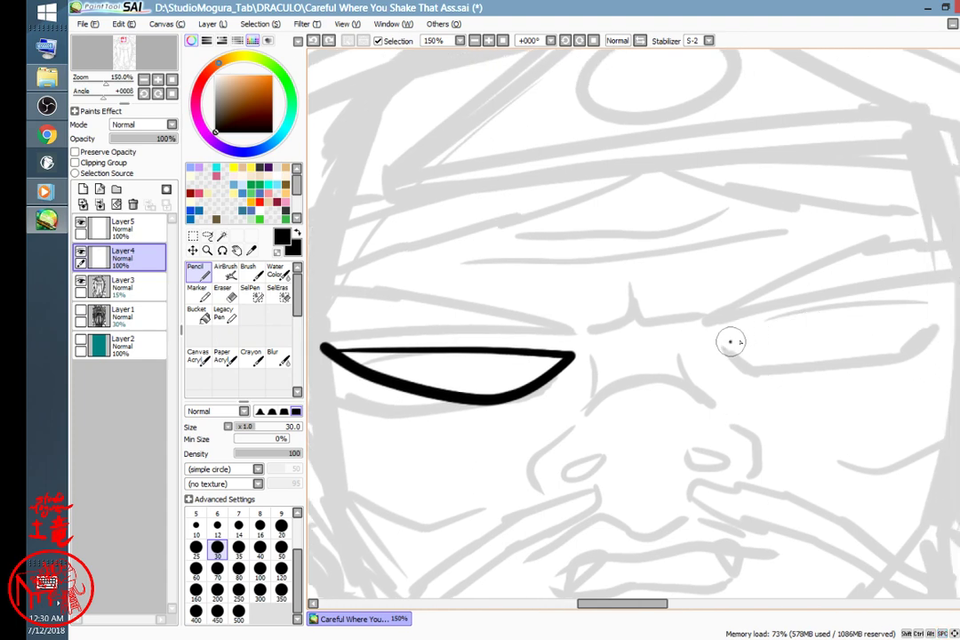
mouse_move(729, 340)
mouse_down()
mouse_move(956, 302)
mouse_move(816, 374)
mouse_move(737, 360)
mouse_move(713, 345)
mouse_up()
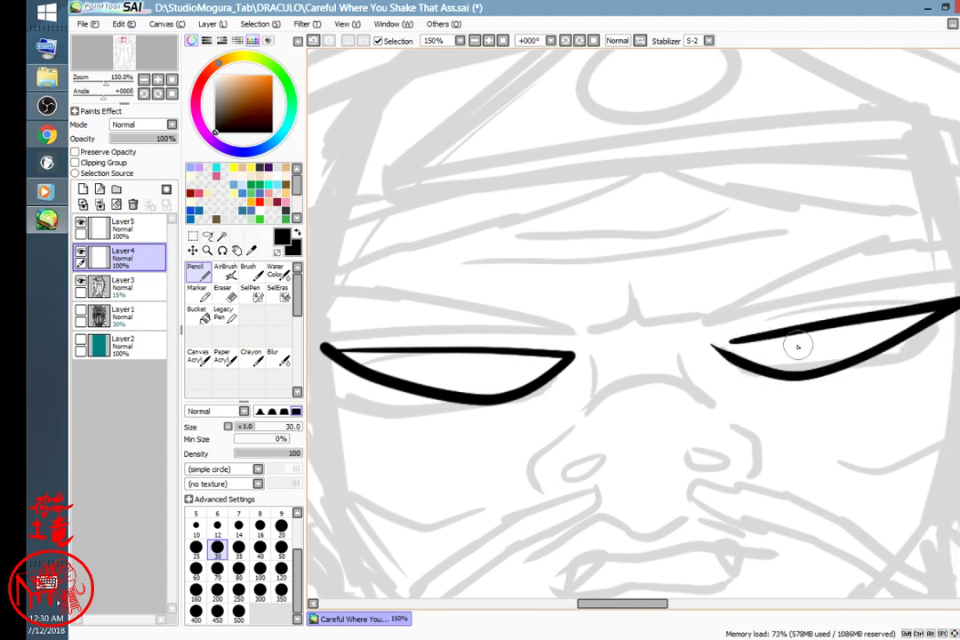
drag(782, 342, 828, 349)
mouse_move(432, 353)
mouse_down()
mouse_move(463, 375)
mouse_move(515, 356)
mouse_up()
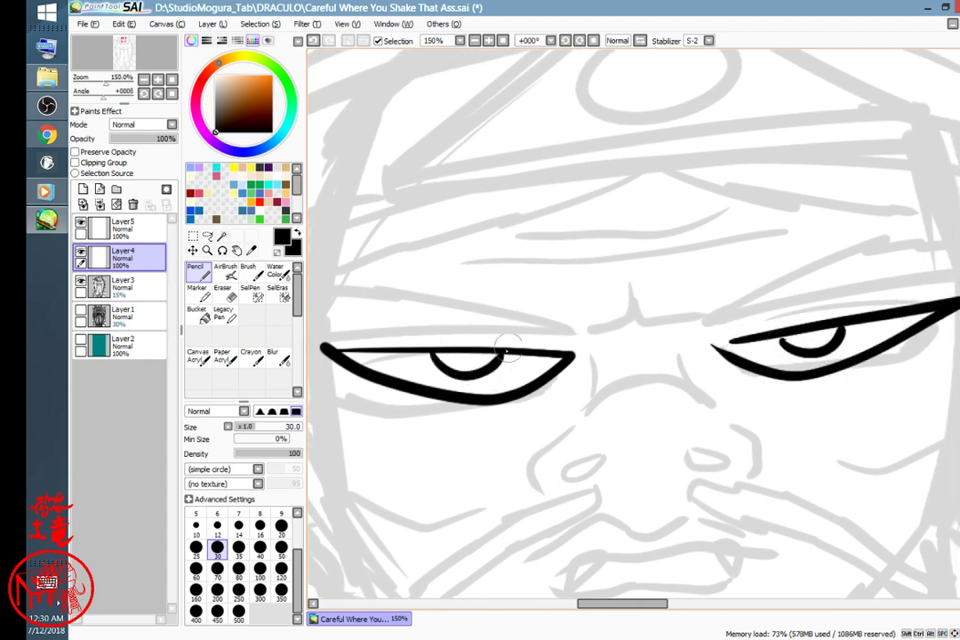
drag(755, 467, 762, 310)
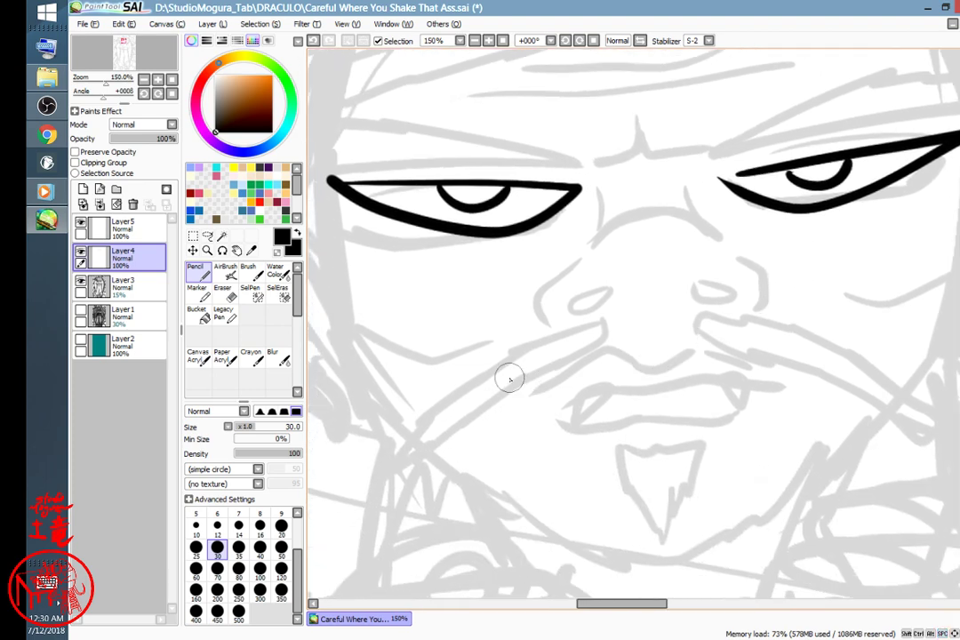
mouse_move(518, 370)
mouse_down()
mouse_move(656, 373)
mouse_move(732, 364)
mouse_move(827, 332)
mouse_move(753, 447)
mouse_move(564, 458)
mouse_move(535, 426)
mouse_move(511, 370)
mouse_move(519, 361)
mouse_move(595, 383)
mouse_move(714, 367)
mouse_up()
key(ctrl+z)
key(ctrl+z)
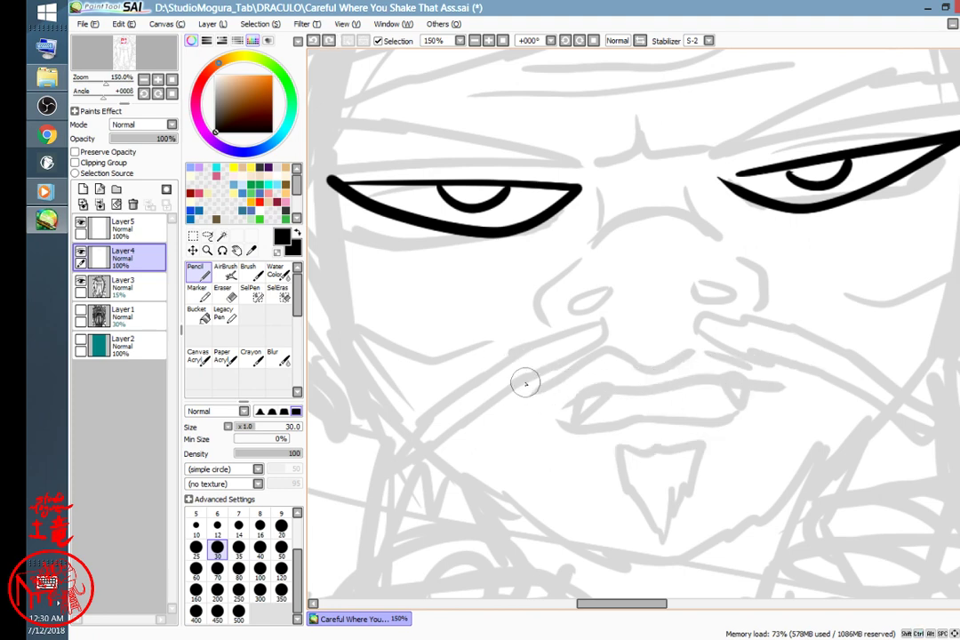
mouse_move(522, 382)
mouse_down()
mouse_move(623, 387)
mouse_move(703, 379)
mouse_move(812, 347)
mouse_move(739, 467)
mouse_move(648, 459)
mouse_move(559, 479)
mouse_move(527, 371)
mouse_up()
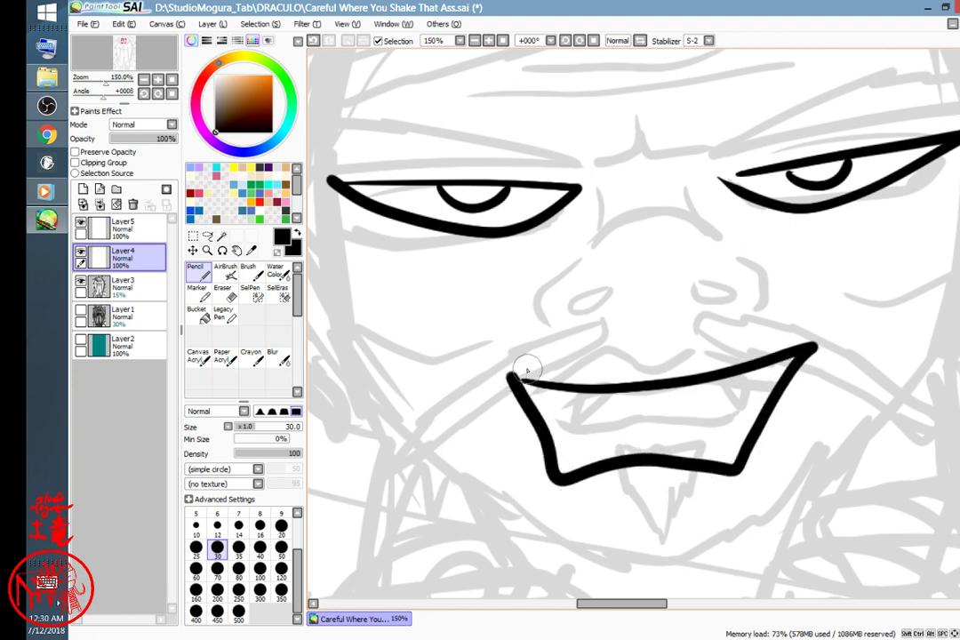
key(ctrl+z)
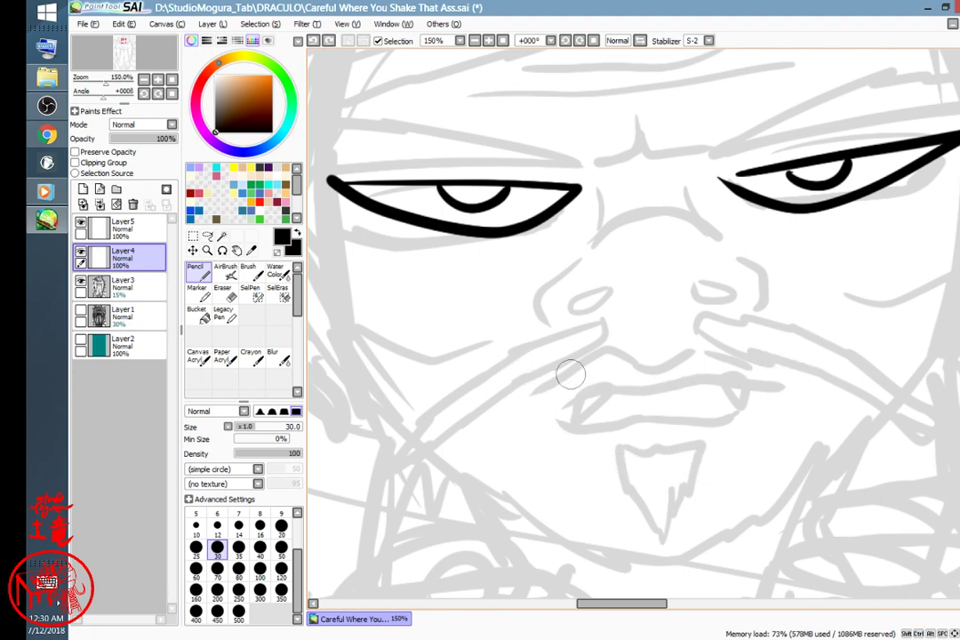
mouse_move(542, 363)
mouse_down()
mouse_move(655, 388)
mouse_move(730, 386)
mouse_move(795, 358)
mouse_up()
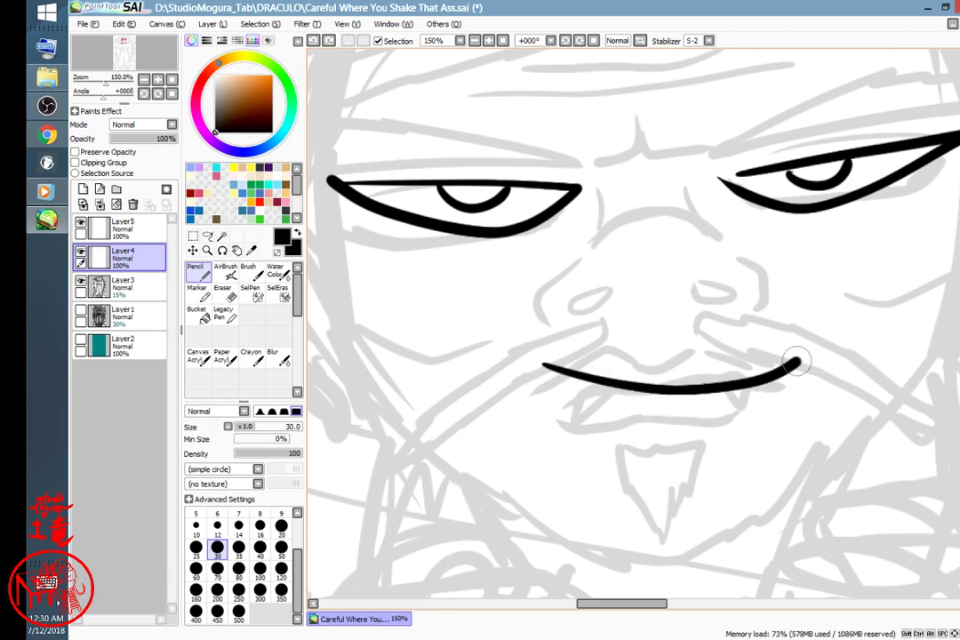
key(ctrl+z)
mouse_move(543, 352)
mouse_down()
mouse_move(643, 364)
mouse_move(729, 339)
mouse_move(820, 333)
mouse_move(782, 407)
mouse_move(729, 468)
mouse_move(589, 480)
mouse_move(520, 346)
mouse_move(561, 346)
mouse_up()
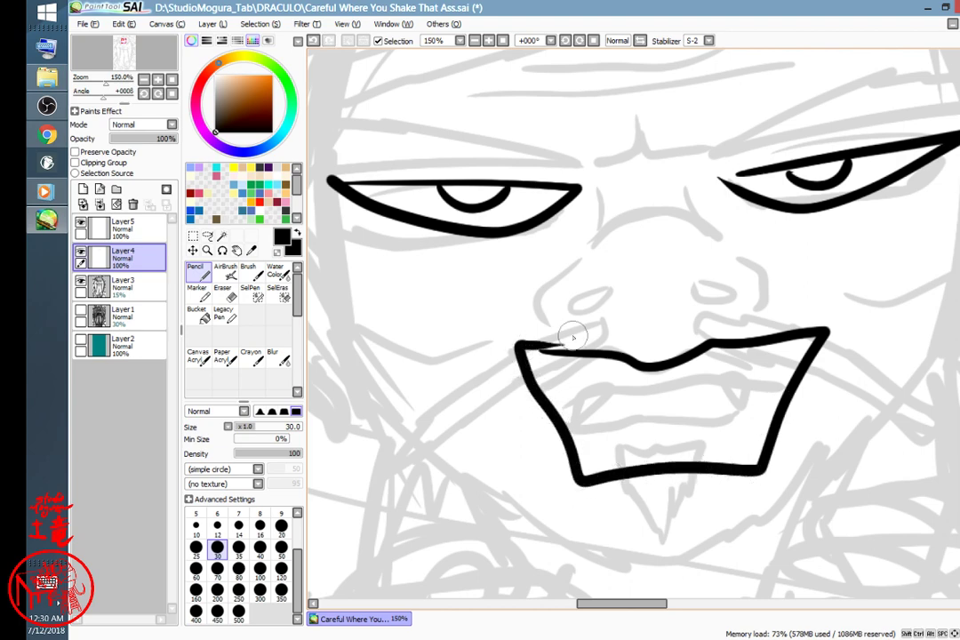
key(ctrl+z)
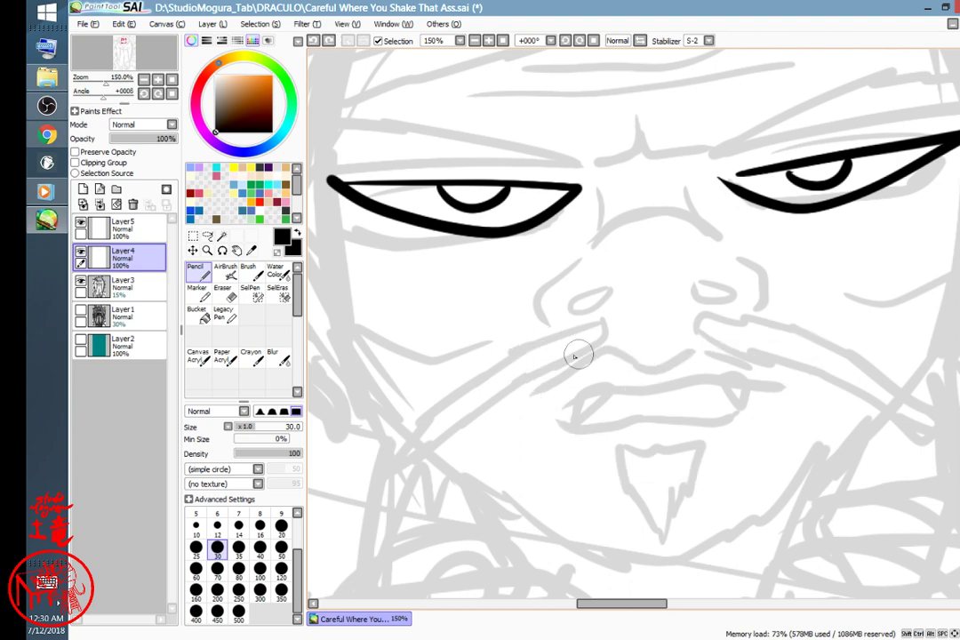
- Try an open mouth with thick lips and two fangs below the sketched nose
mouse_move(518, 359)
mouse_down()
mouse_move(615, 347)
mouse_move(649, 357)
mouse_move(705, 337)
mouse_move(804, 333)
mouse_move(758, 458)
mouse_move(729, 467)
mouse_move(649, 460)
mouse_move(584, 474)
mouse_move(537, 388)
mouse_move(531, 353)
mouse_up()
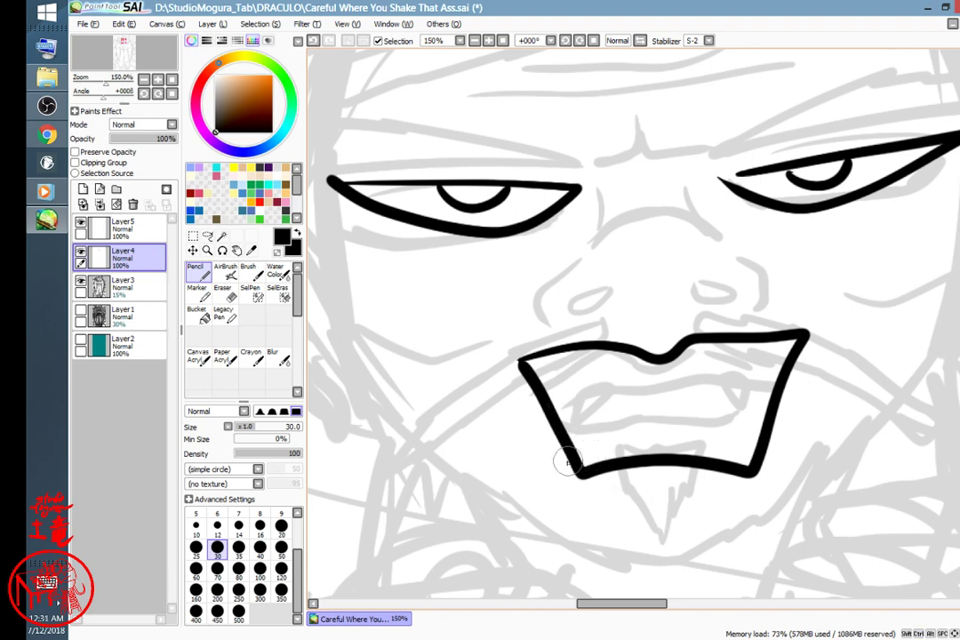
mouse_move(566, 462)
mouse_down()
mouse_move(672, 429)
mouse_move(749, 446)
mouse_move(774, 470)
mouse_move(629, 461)
mouse_up()
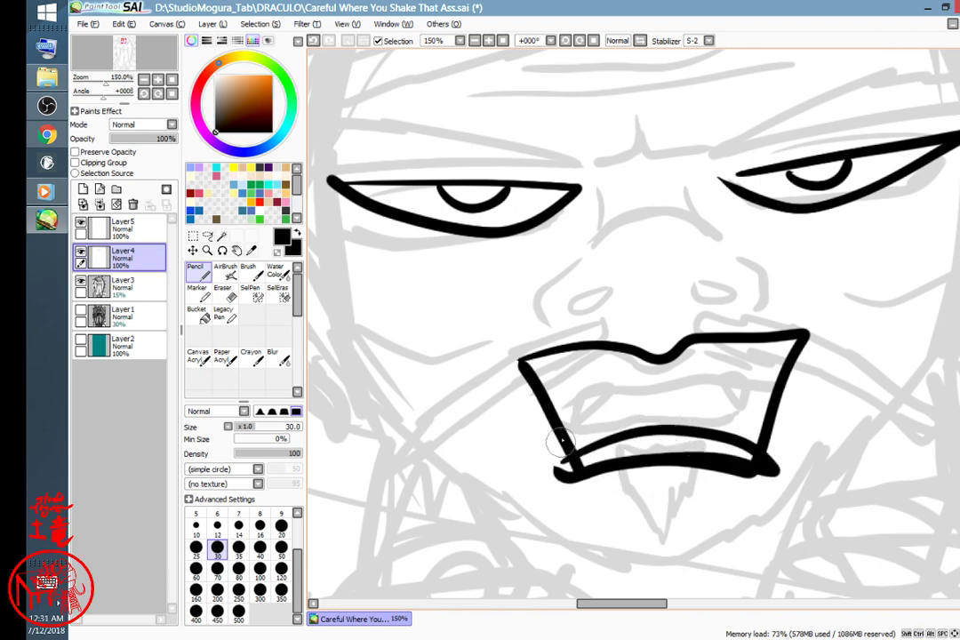
mouse_move(509, 380)
mouse_down()
mouse_move(594, 341)
mouse_move(646, 350)
mouse_move(695, 336)
mouse_move(774, 335)
mouse_move(815, 356)
mouse_move(639, 367)
mouse_up()
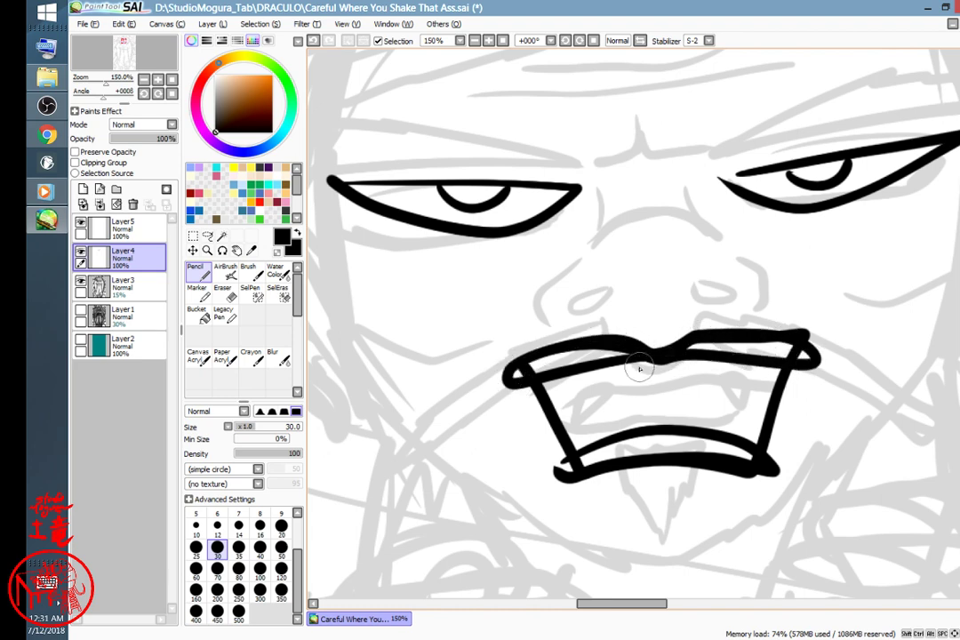
mouse_move(515, 373)
mouse_down()
mouse_move(558, 469)
mouse_move(770, 465)
mouse_move(804, 359)
mouse_up()
mouse_move(707, 417)
mouse_down()
mouse_move(857, 381)
mouse_move(889, 392)
mouse_move(454, 433)
mouse_move(496, 380)
mouse_move(696, 346)
mouse_move(745, 350)
mouse_move(562, 366)
mouse_move(737, 356)
mouse_up()
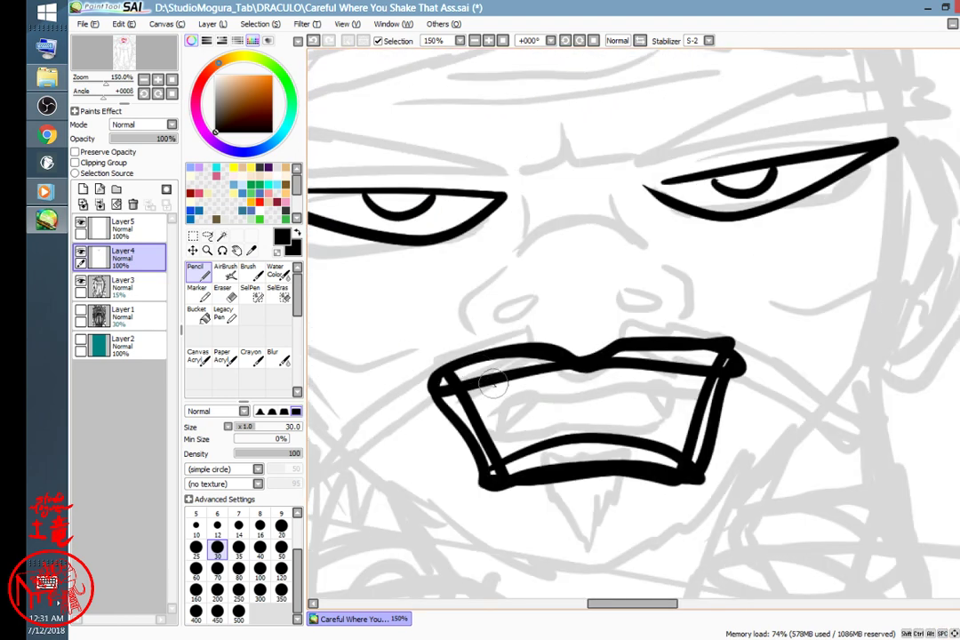
mouse_move(489, 398)
mouse_down()
mouse_move(511, 437)
mouse_move(518, 397)
mouse_move(643, 383)
mouse_move(653, 424)
mouse_move(692, 391)
mouse_up()
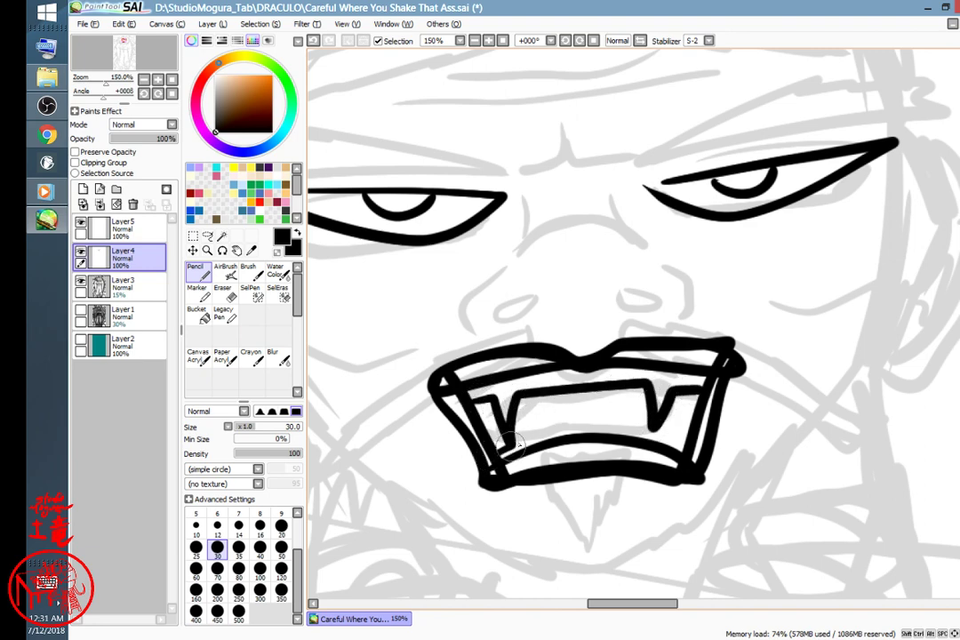
mouse_move(532, 434)
mouse_down()
mouse_move(633, 425)
mouse_move(644, 412)
mouse_move(679, 440)
mouse_up()
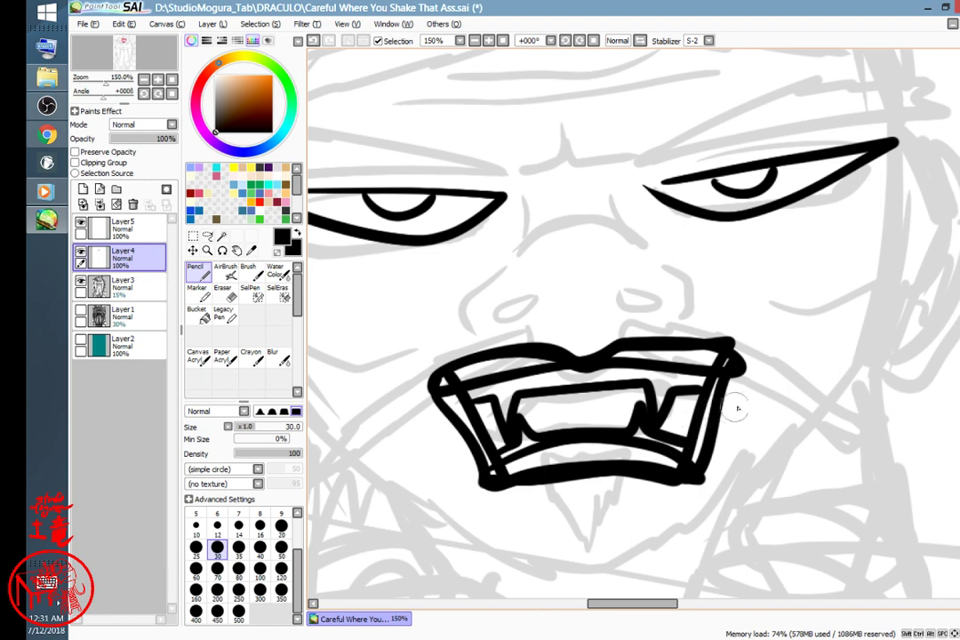
mouse_move(663, 390)
mouse_down()
mouse_move(729, 378)
mouse_move(839, 406)
mouse_move(826, 415)
mouse_up()
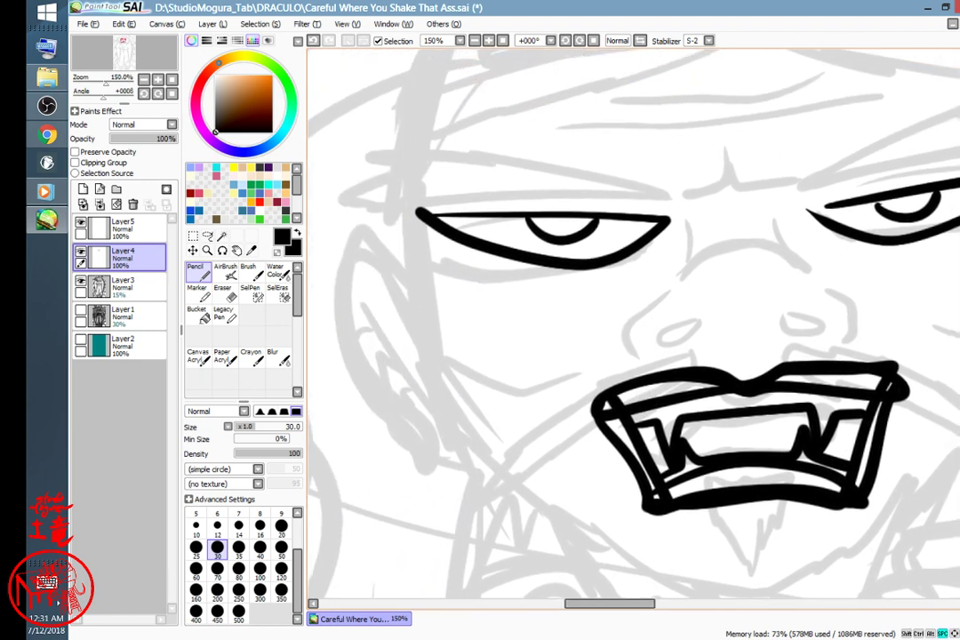
- Undo all strokes of the open mouth, keeping the outlines and irises of both eyes
key(ctrl+z)
key(ctrl+z)
key(ctrl+z)
key(ctrl+z)
key(ctrl+z)
key(ctrl+z)
key(ctrl+z)
key(ctrl+z)
key(ctrl+z)
key(ctrl+z)
key(ctrl+z)
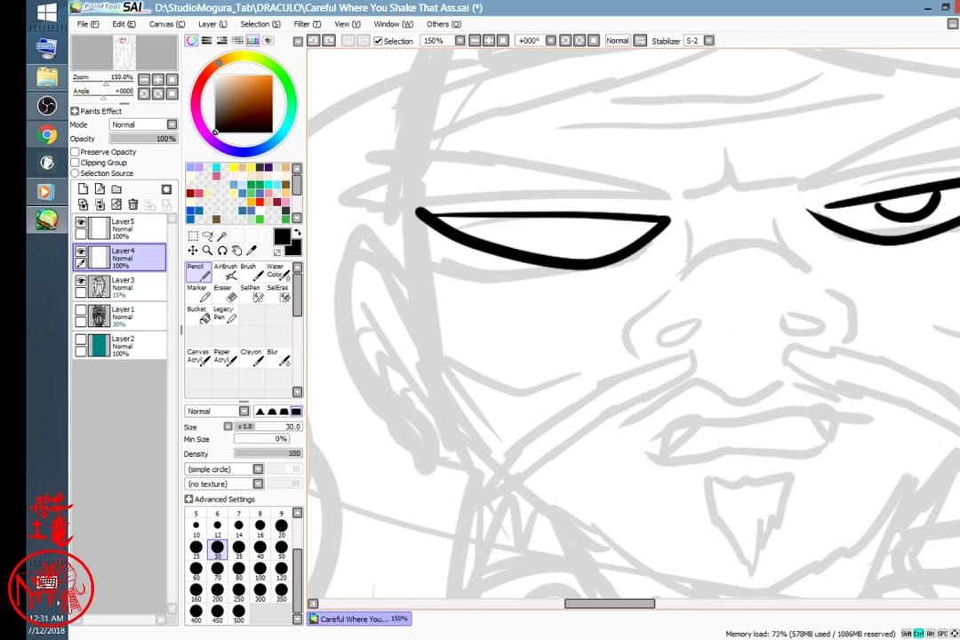
key(ctrl+y)
- Ink a curved mouth line over the sketched lips, add a pointed fang near each end, and thicken the line above the fangs
mouse_move(753, 460)
mouse_down()
mouse_move(635, 474)
mouse_move(563, 460)
mouse_move(762, 432)
mouse_up()
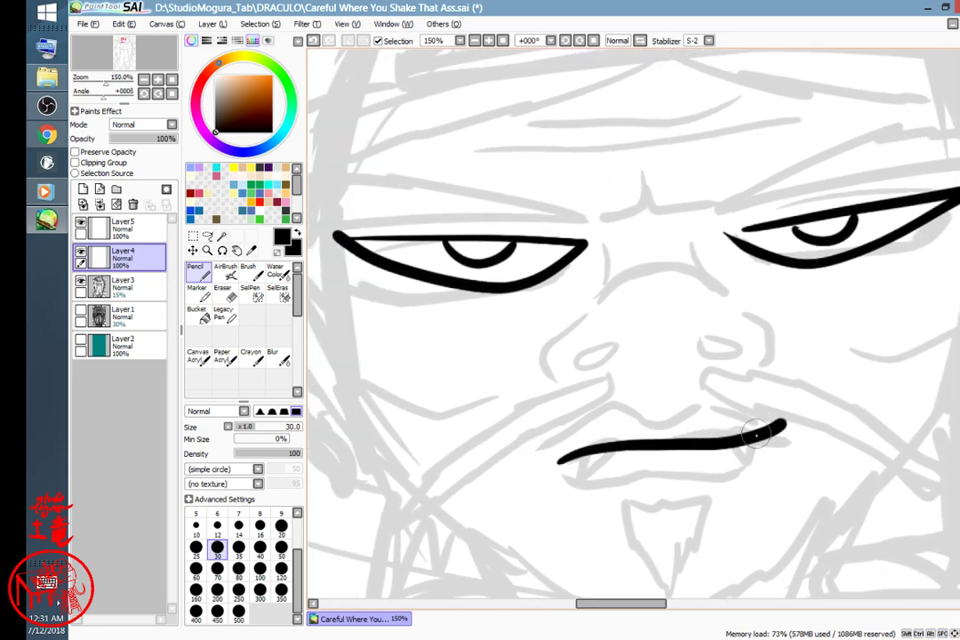
mouse_move(586, 462)
mouse_down()
mouse_move(592, 502)
mouse_move(607, 449)
mouse_up()
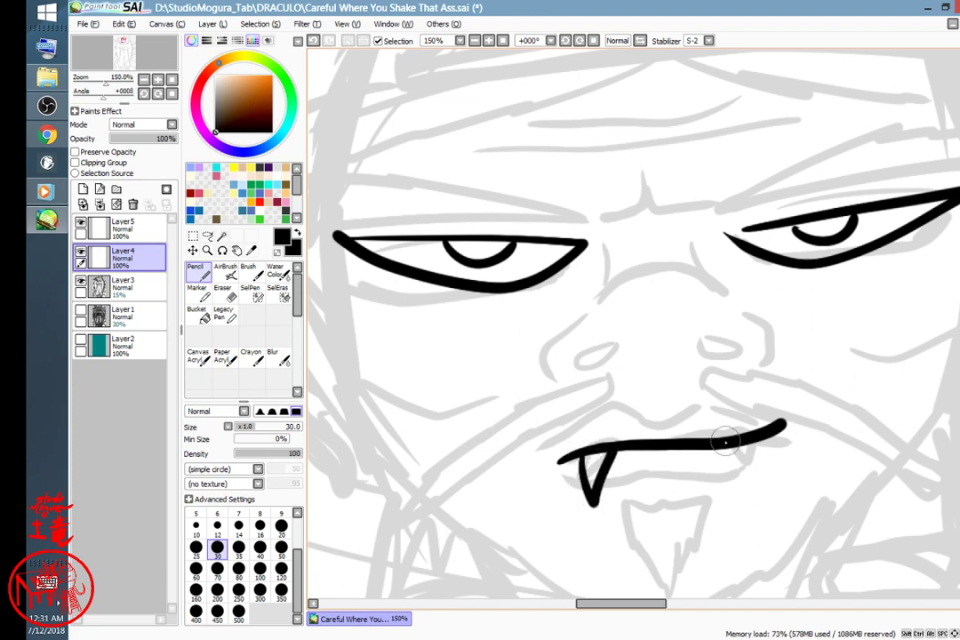
mouse_move(728, 453)
mouse_down()
mouse_move(755, 490)
mouse_move(758, 441)
mouse_up()
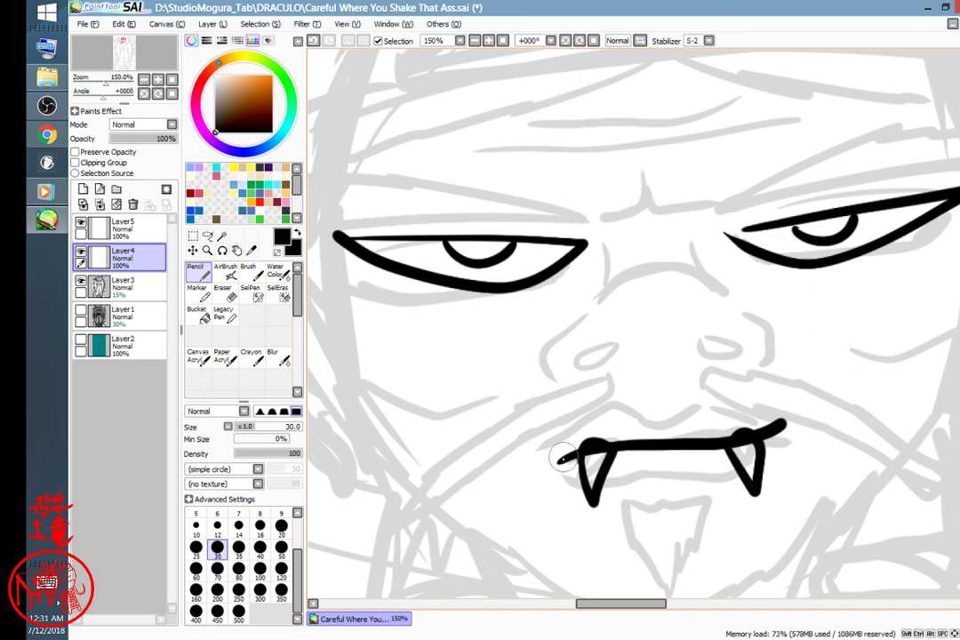
drag(678, 439, 752, 427)
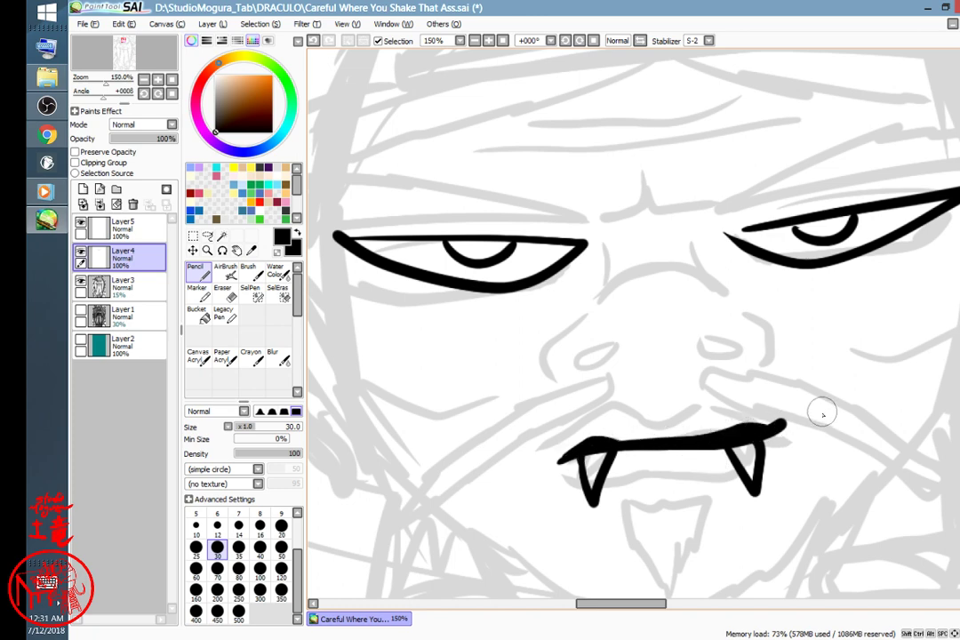
mouse_move(805, 451)
mouse_down()
mouse_move(810, 459)
mouse_move(777, 443)
mouse_up()
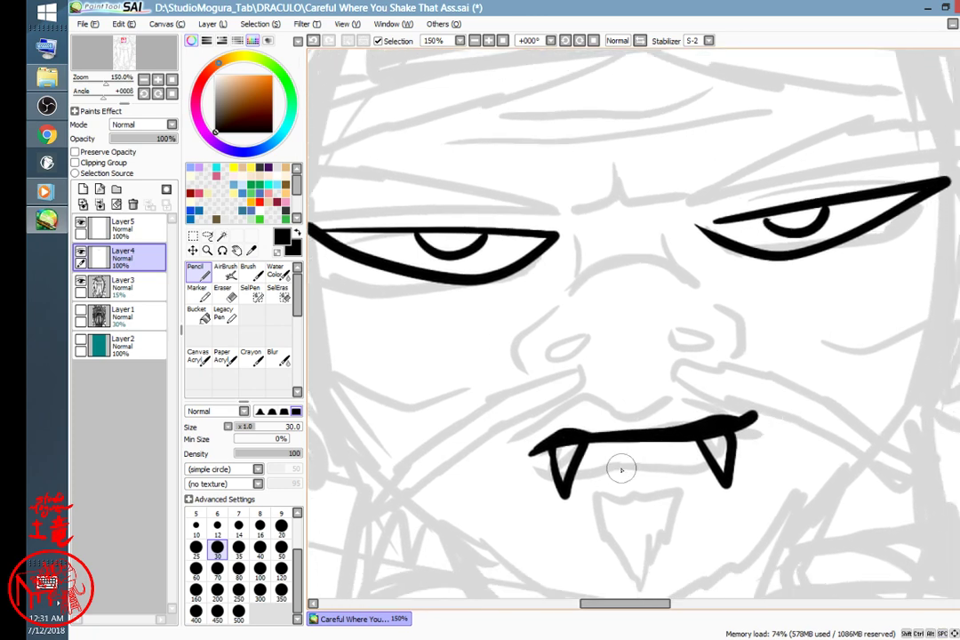
- Ink a wavy lower lip line between the fangs and a curved upper lip contour above the mouth
drag(695, 455, 593, 481)
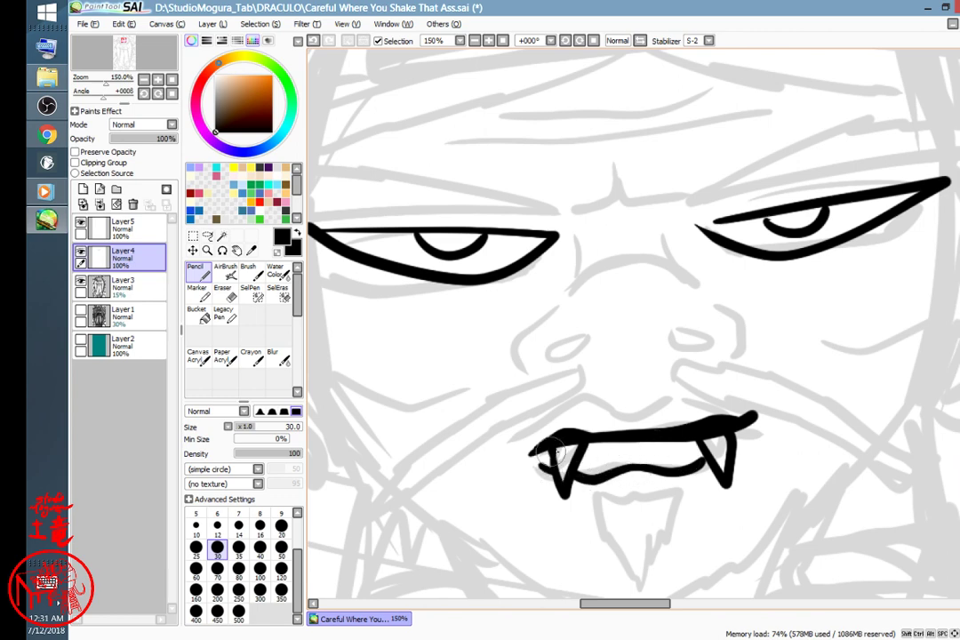
drag(634, 407, 699, 395)
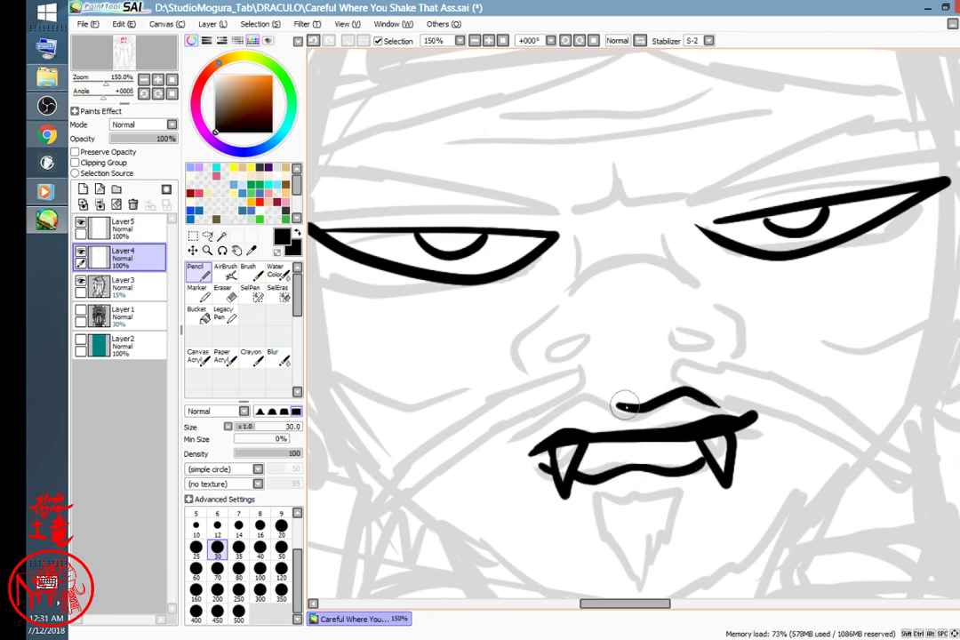
mouse_move(625, 406)
mouse_down()
mouse_move(594, 397)
mouse_move(549, 415)
mouse_up()
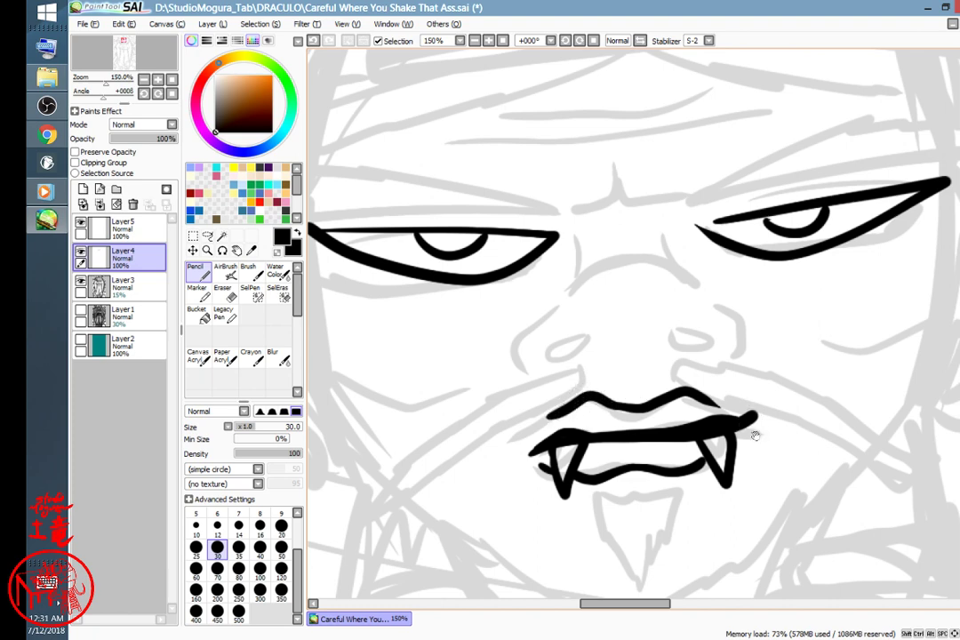
- Ink slanted, pointed eyebrows with jagged outer ends above both eyes
mouse_move(756, 436)
mouse_down()
mouse_move(818, 433)
mouse_move(829, 443)
mouse_move(768, 451)
mouse_move(675, 487)
mouse_up()
mouse_move(655, 233)
mouse_down()
mouse_move(931, 168)
mouse_move(852, 164)
mouse_move(862, 139)
mouse_move(812, 138)
mouse_move(656, 233)
mouse_up()
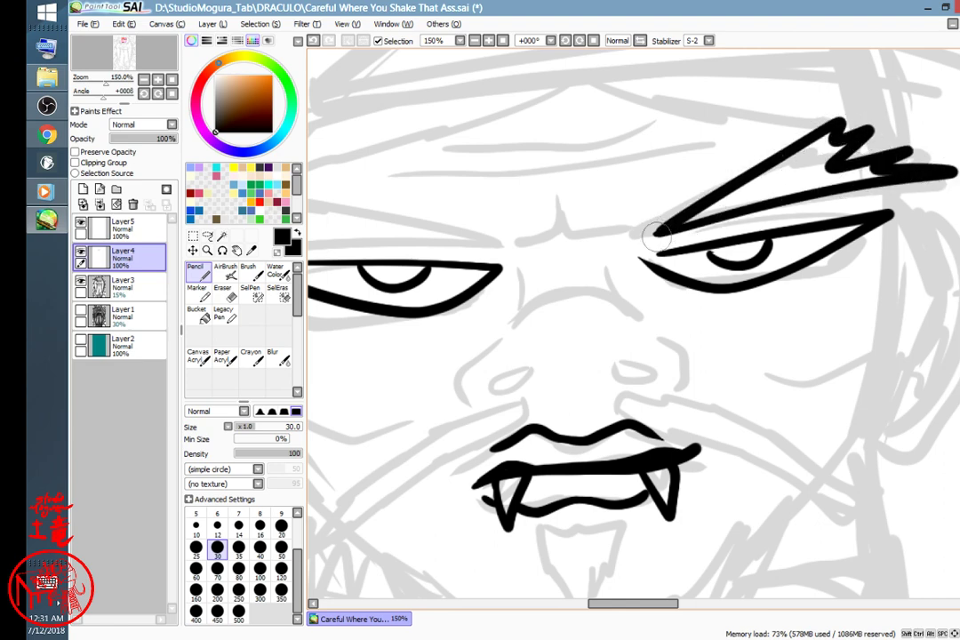
mouse_move(529, 353)
mouse_down()
mouse_move(694, 371)
mouse_move(711, 345)
mouse_up()
mouse_move(748, 271)
mouse_down()
mouse_move(435, 261)
mouse_move(463, 255)
mouse_move(422, 214)
mouse_move(417, 192)
mouse_move(718, 258)
mouse_up()
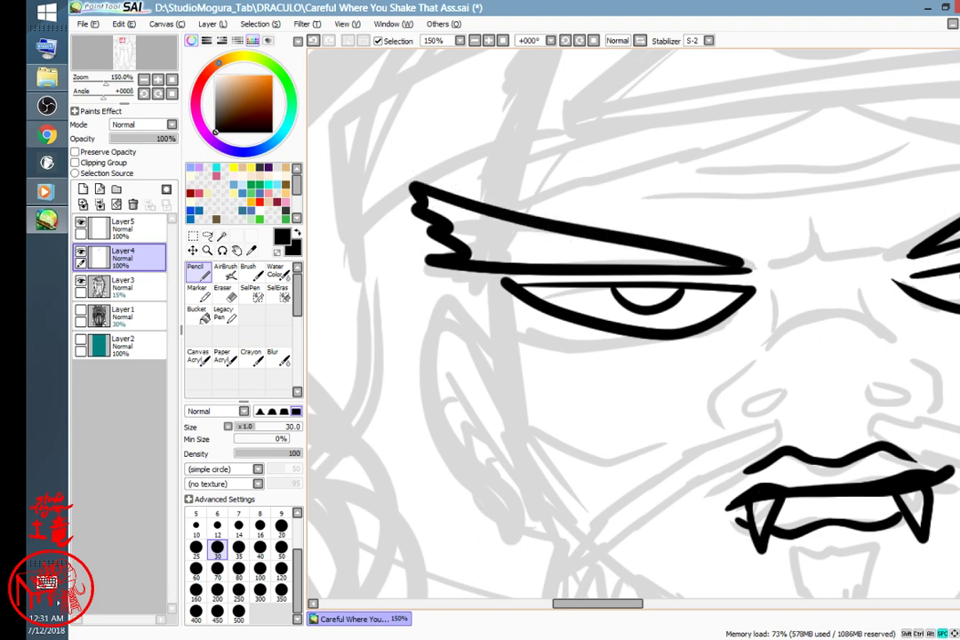
- Undo the eyebrow on the left side of the face and re-ink it taller with a notched, jagged outer end
drag(816, 400, 727, 453)
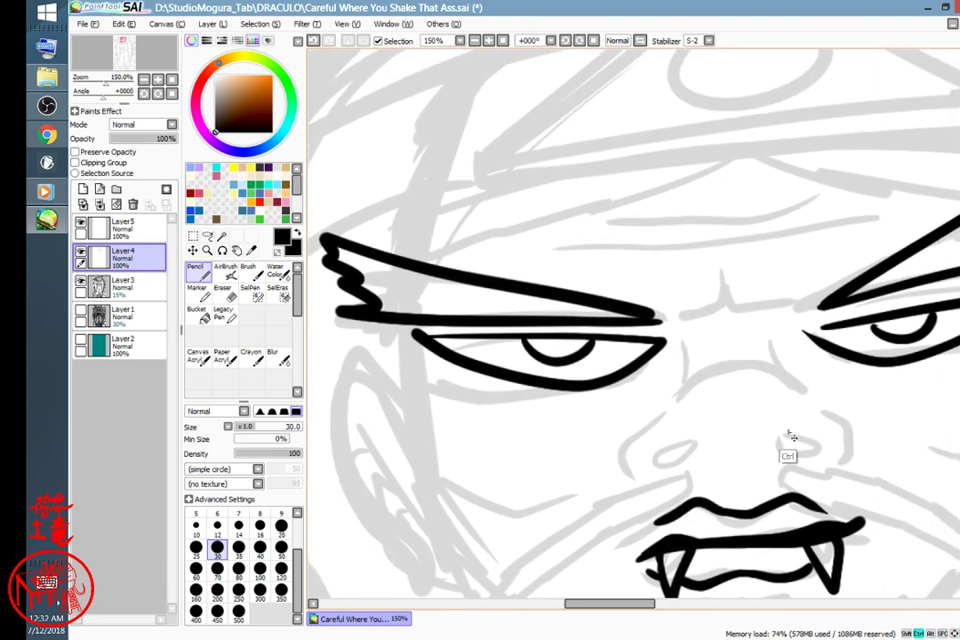
key(ctrl+z)
mouse_move(799, 424)
mouse_down()
mouse_move(809, 488)
mouse_move(785, 486)
mouse_move(813, 488)
mouse_up()
mouse_move(674, 370)
mouse_down()
mouse_move(472, 305)
mouse_move(489, 336)
mouse_move(373, 313)
mouse_move(381, 340)
mouse_move(371, 363)
mouse_move(399, 380)
mouse_move(665, 373)
mouse_up()
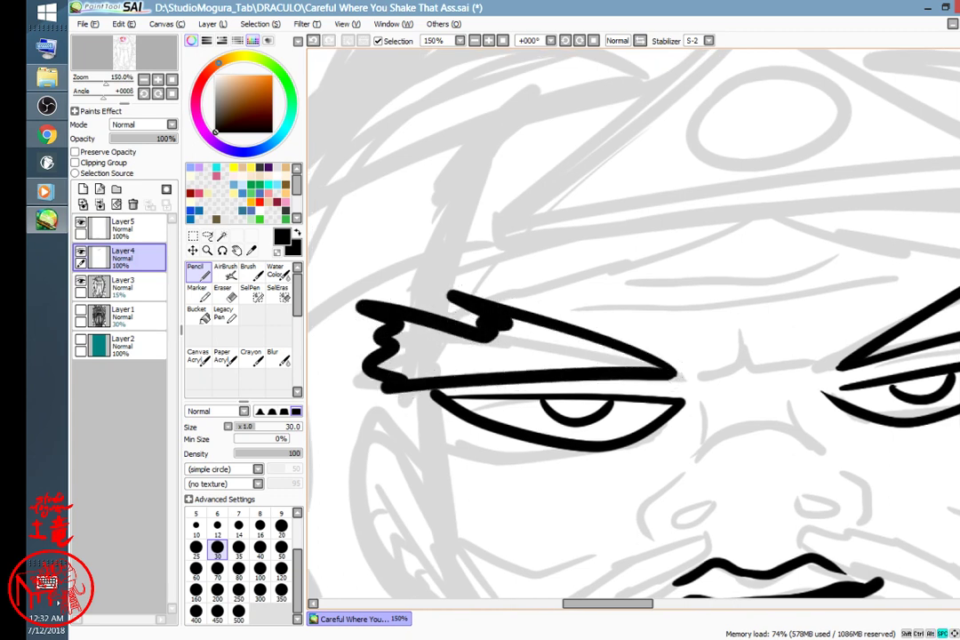
- Ink a frown line joining the inner corners of both eyes, with a Y-shaped crease rising between the eyebrows
mouse_move(826, 494)
mouse_down()
mouse_move(621, 512)
mouse_move(862, 491)
mouse_move(818, 495)
mouse_move(841, 492)
mouse_up()
drag(788, 392, 753, 397)
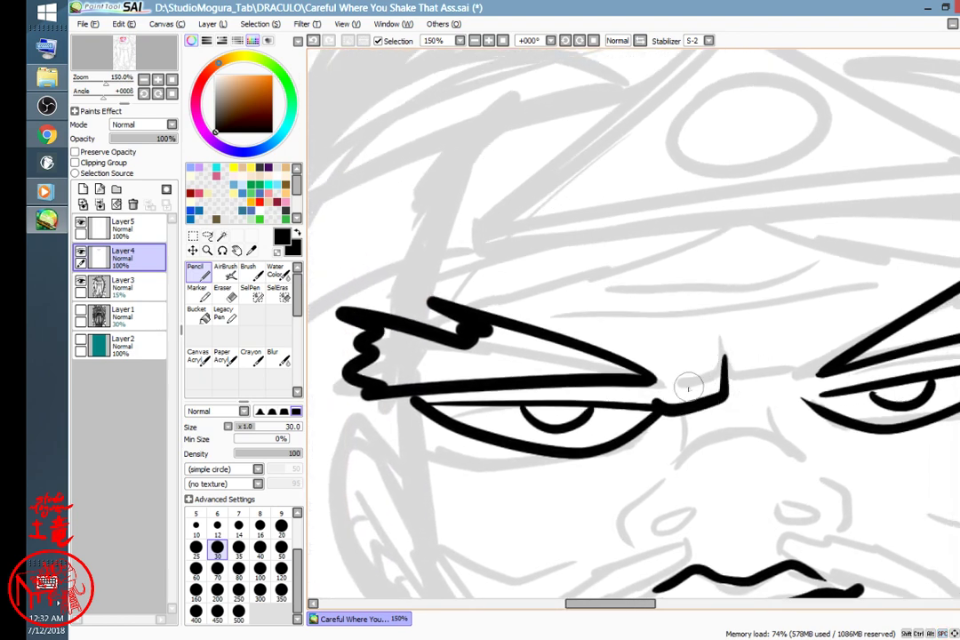
mouse_move(658, 407)
mouse_down()
mouse_move(687, 388)
mouse_move(723, 364)
mouse_move(739, 399)
mouse_move(833, 385)
mouse_up()
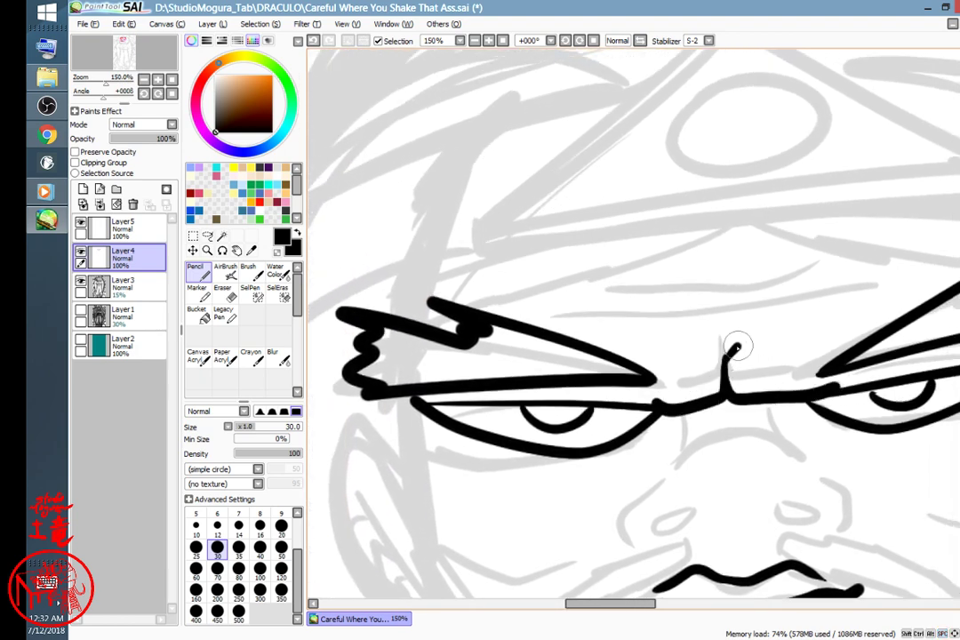
drag(681, 346, 720, 362)
mouse_move(683, 316)
mouse_down()
mouse_move(818, 288)
mouse_move(582, 313)
mouse_move(529, 307)
mouse_up()
drag(542, 283, 844, 251)
key(ctrl+z)
key(ctrl+z)
key(ctrl+z)
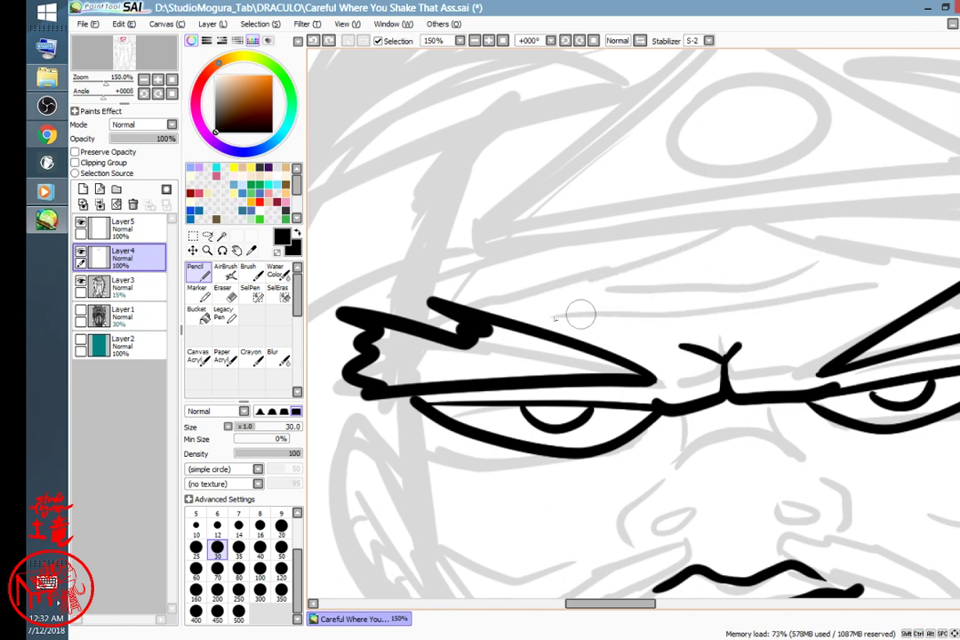
- Ink two long wavy wrinkle lines across the forehead above the eyebrows
mouse_move(558, 318)
mouse_down()
mouse_move(718, 313)
mouse_move(814, 268)
mouse_move(880, 267)
mouse_up()
drag(562, 285, 857, 248)
- Ink the nose with a thick arc for its tip, curved nostril wings, filled oval nostrils and short philtrum marks
scroll(792, 325, down, 8)
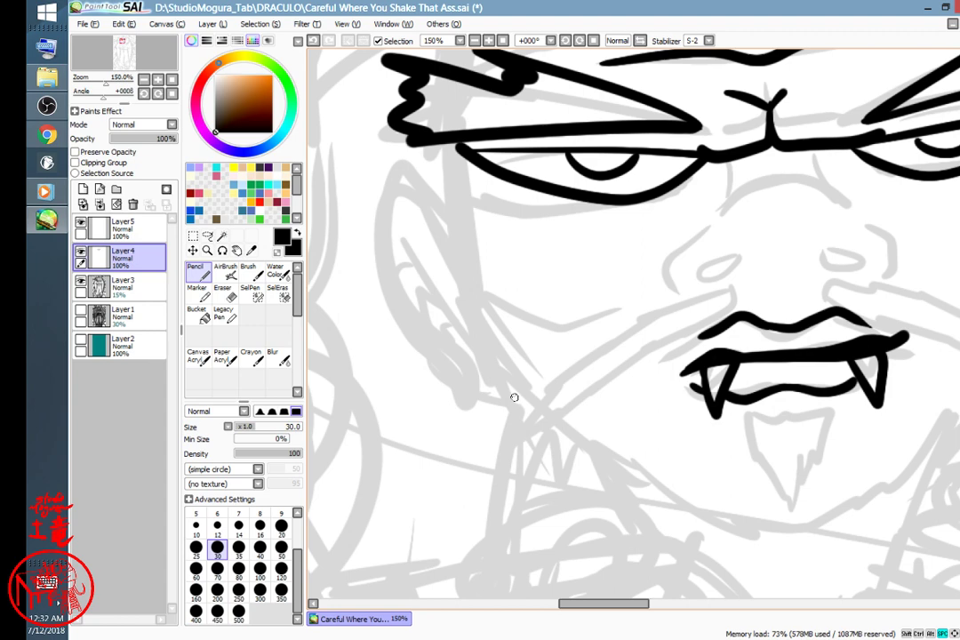
mouse_move(579, 377)
mouse_down()
mouse_move(388, 427)
mouse_move(289, 439)
mouse_up()
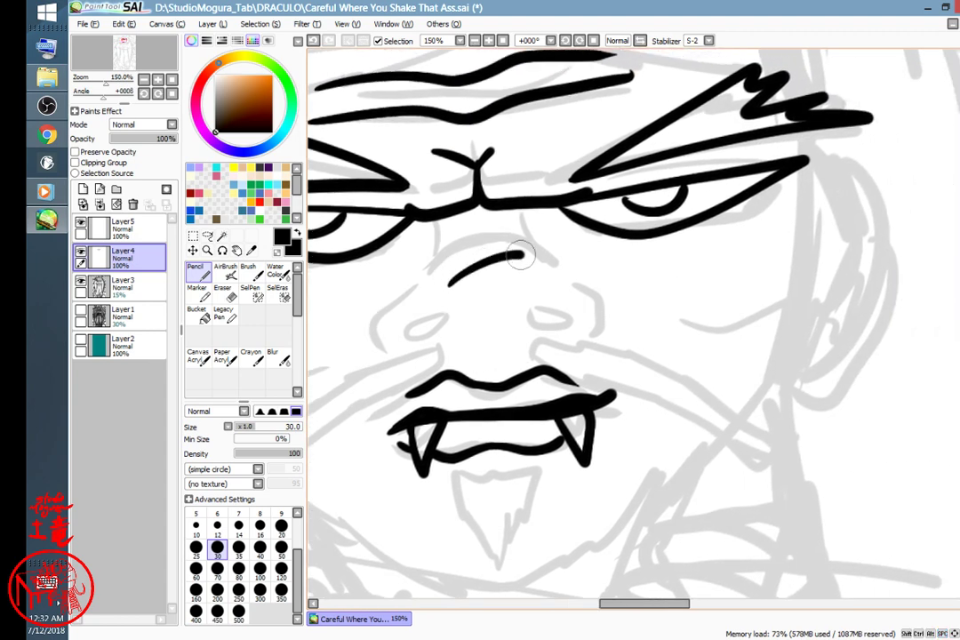
drag(441, 283, 560, 277)
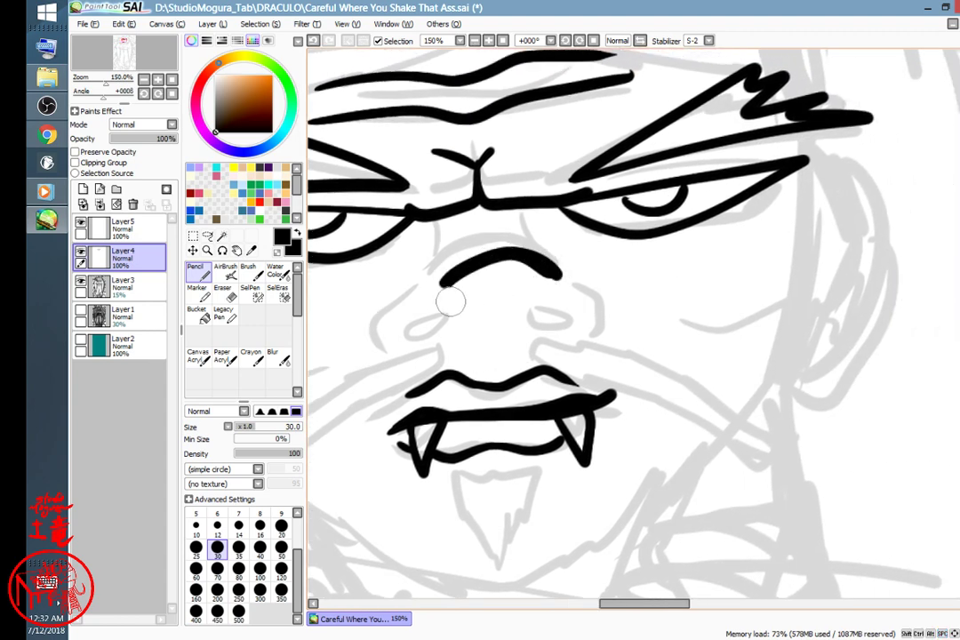
drag(405, 304, 381, 359)
drag(579, 290, 613, 331)
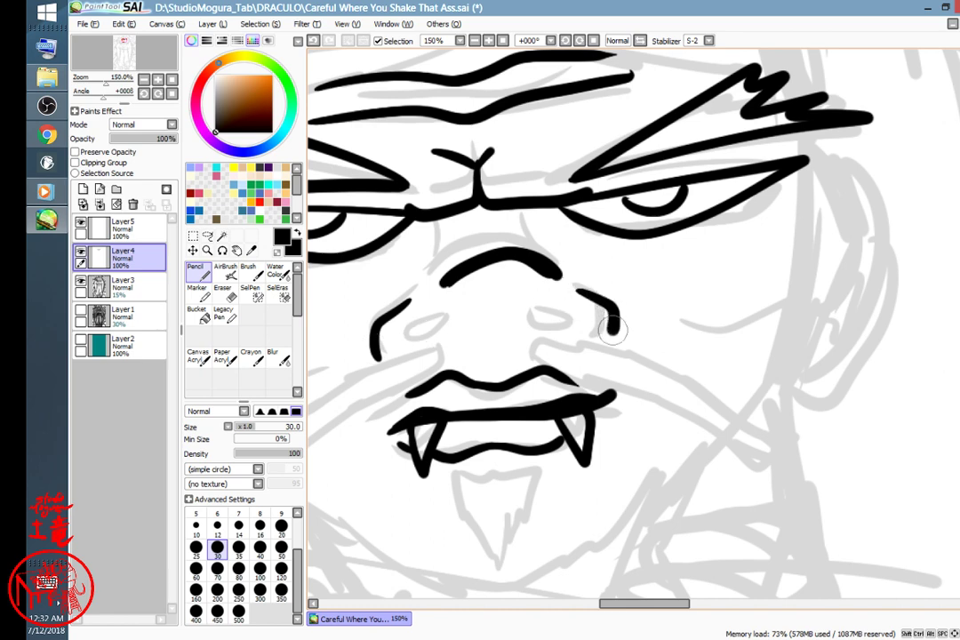
mouse_move(461, 317)
mouse_down()
mouse_move(410, 335)
mouse_move(453, 320)
mouse_up()
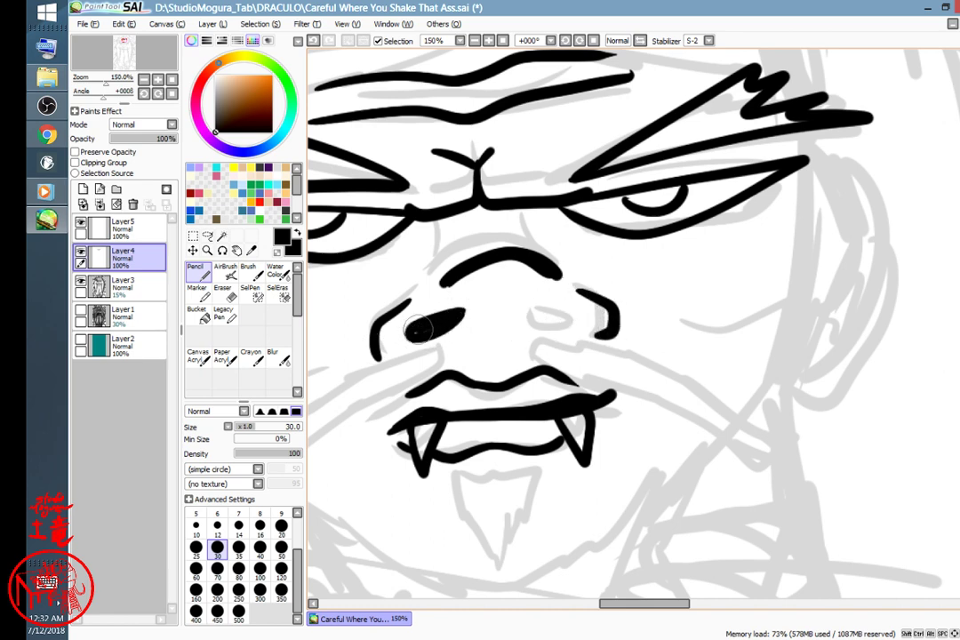
mouse_move(548, 312)
mouse_down()
mouse_move(591, 329)
mouse_move(546, 311)
mouse_up()
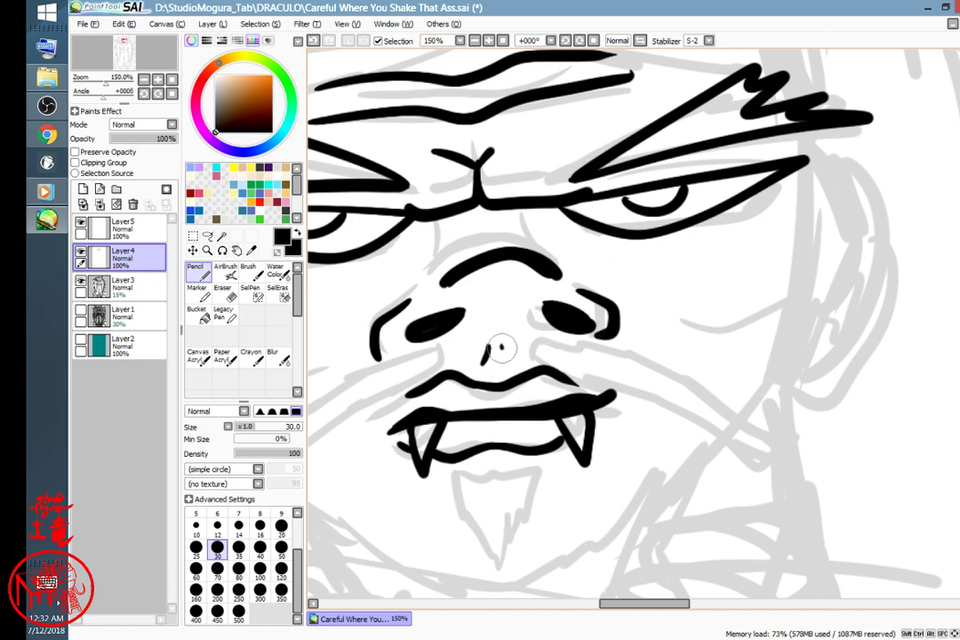
- Ink curved cheekbone lines on both cheeks and extend them up into the sides of the face
mouse_move(534, 346)
mouse_down()
mouse_move(653, 403)
mouse_move(831, 340)
mouse_move(715, 492)
mouse_up()
mouse_move(525, 346)
mouse_down()
mouse_move(411, 363)
mouse_move(365, 276)
mouse_up()
mouse_move(853, 314)
mouse_down()
mouse_move(676, 367)
mouse_move(761, 380)
mouse_move(822, 255)
mouse_move(835, 194)
mouse_up()
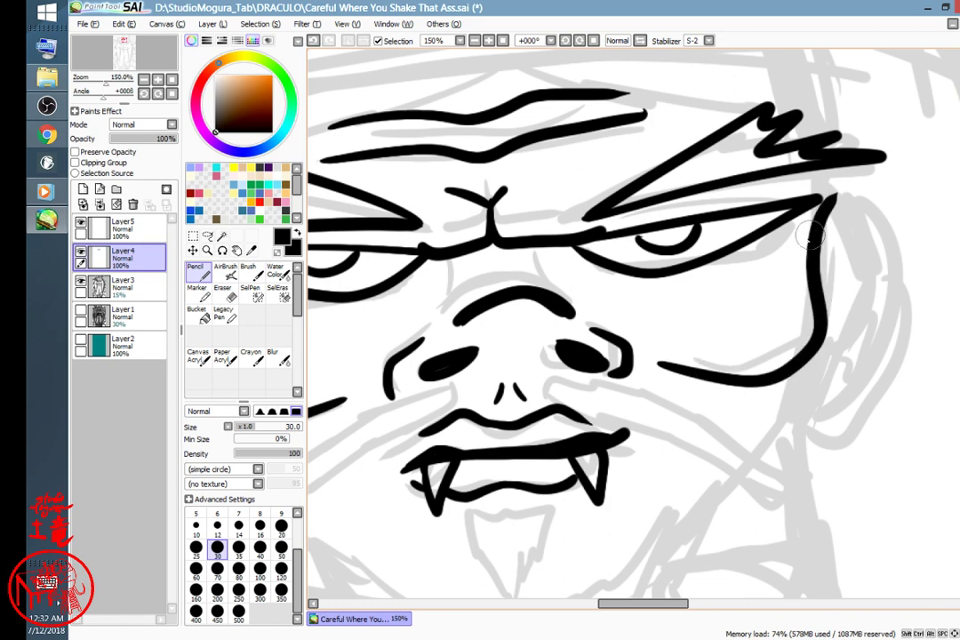
drag(414, 333, 633, 349)
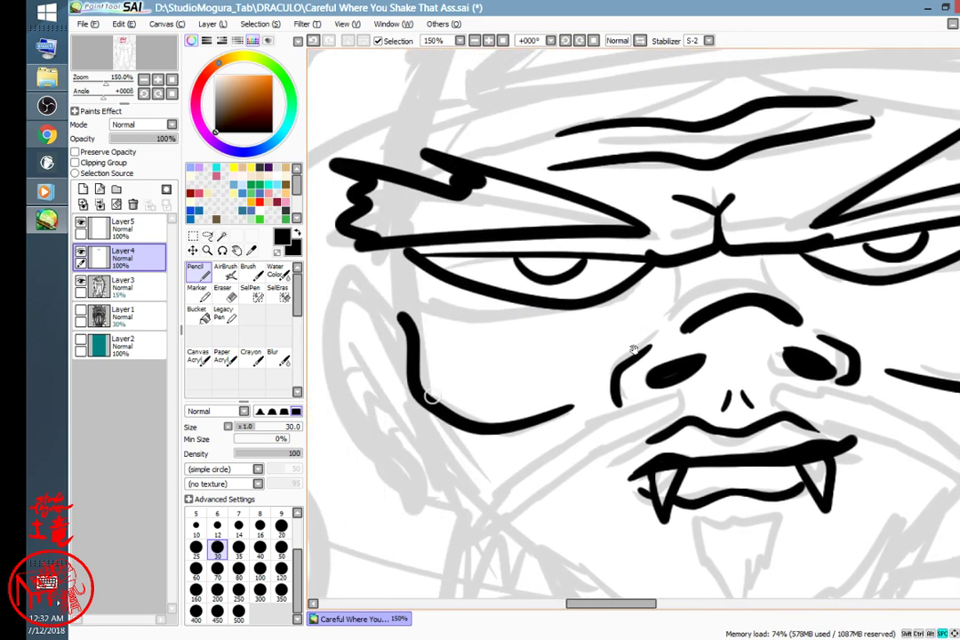
- Ink a thick, tapering jawline from below both cheekbones around a rounded chin
drag(778, 473, 739, 294)
mouse_move(398, 241)
mouse_down()
mouse_move(514, 392)
mouse_move(711, 485)
mouse_move(858, 396)
mouse_move(916, 343)
mouse_up()
mouse_move(804, 456)
mouse_down()
mouse_move(673, 470)
mouse_move(800, 481)
mouse_move(784, 499)
mouse_up()
key(ctrl+z)
mouse_move(929, 262)
mouse_down()
mouse_move(722, 506)
mouse_move(565, 512)
mouse_move(391, 404)
mouse_move(351, 289)
mouse_up()
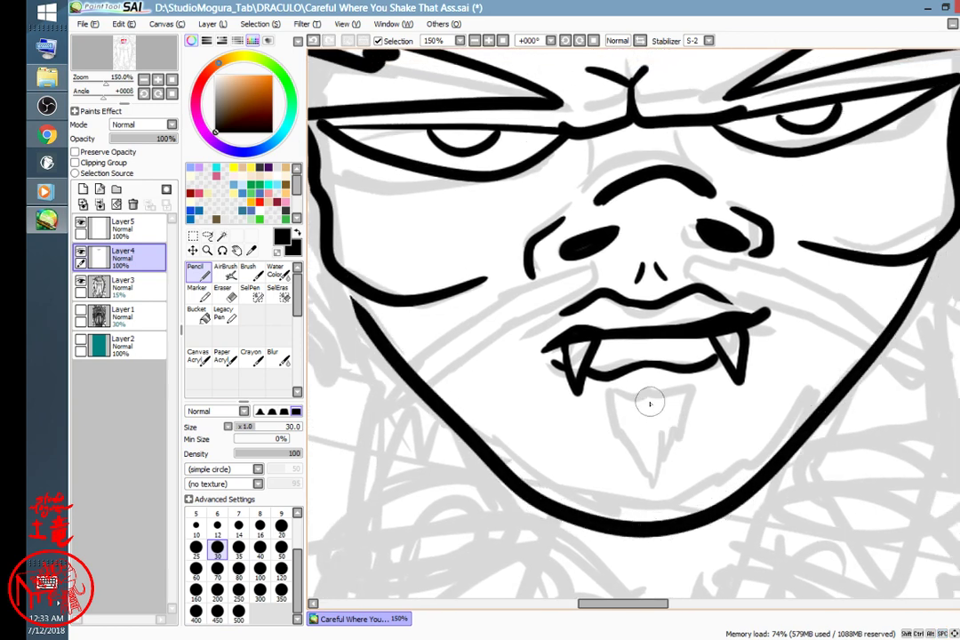
- Ink a small jagged goatee patch below the lower lip and long pointed mustache strands slanting down across both cheeks
mouse_move(612, 388)
mouse_down()
mouse_move(655, 394)
mouse_move(671, 435)
mouse_move(649, 481)
mouse_up()
drag(622, 439, 609, 392)
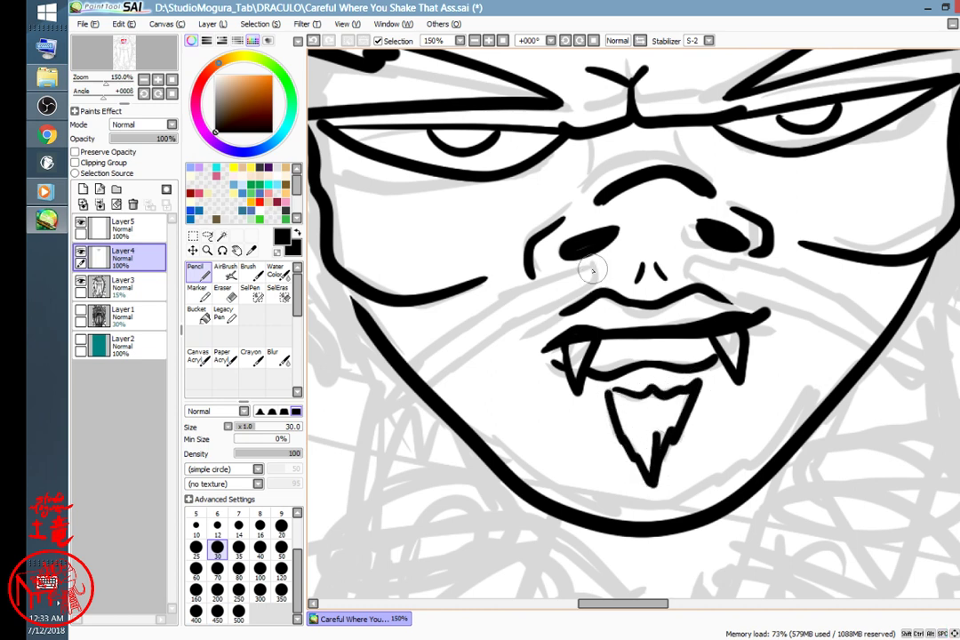
mouse_move(592, 270)
mouse_down()
mouse_move(462, 324)
mouse_move(382, 393)
mouse_move(601, 267)
mouse_up()
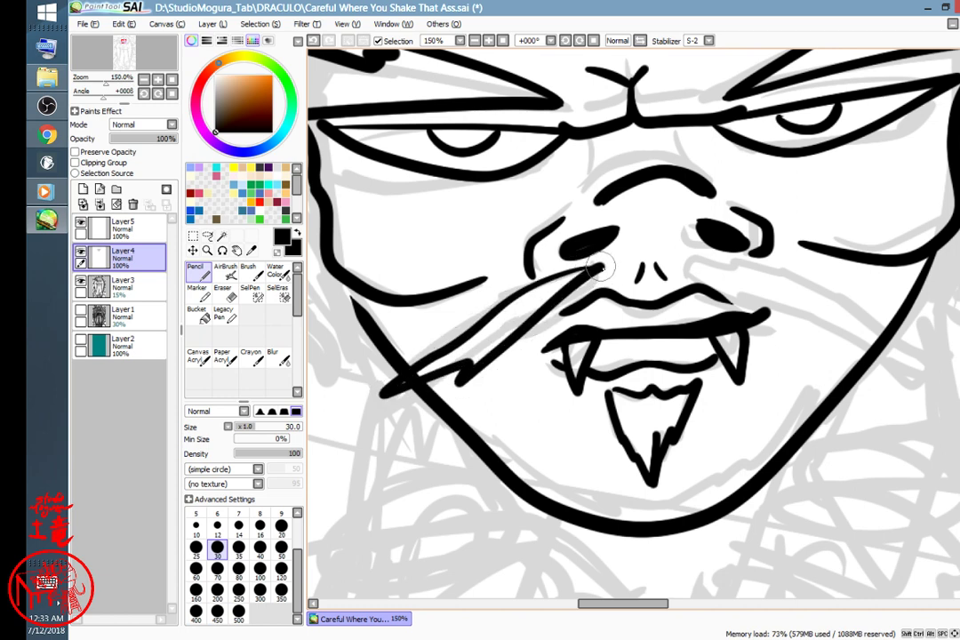
mouse_move(717, 263)
mouse_down()
mouse_move(754, 267)
mouse_move(940, 355)
mouse_move(819, 332)
mouse_move(704, 271)
mouse_up()
- Ink the inner beard edge along the chin and two lines converging downward below the jaw
scroll(587, 400, down, 3)
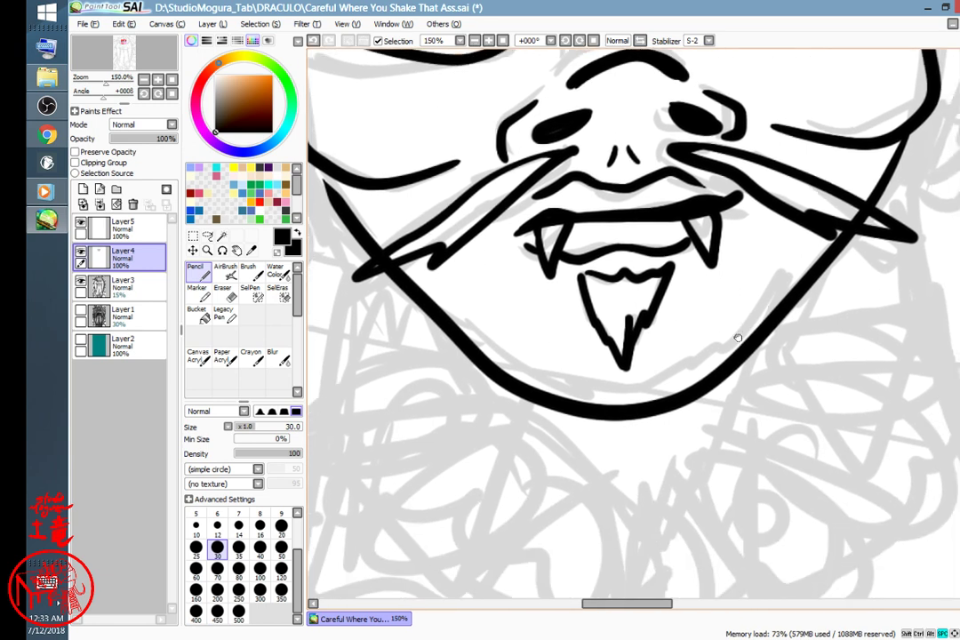
mouse_move(496, 340)
mouse_down()
mouse_move(559, 373)
mouse_move(746, 302)
mouse_move(654, 485)
mouse_move(612, 532)
mouse_move(435, 360)
mouse_move(384, 265)
mouse_move(396, 271)
mouse_up()
mouse_move(823, 387)
mouse_down()
mouse_move(694, 540)
mouse_move(758, 431)
mouse_move(695, 526)
mouse_move(684, 519)
mouse_up()
mouse_move(777, 210)
mouse_down()
mouse_move(744, 343)
mouse_move(710, 399)
mouse_move(704, 393)
mouse_up()
mouse_move(458, 389)
mouse_down()
mouse_move(721, 331)
mouse_move(822, 323)
mouse_up()
mouse_move(425, 192)
mouse_down()
mouse_move(385, 216)
mouse_move(448, 428)
mouse_up()
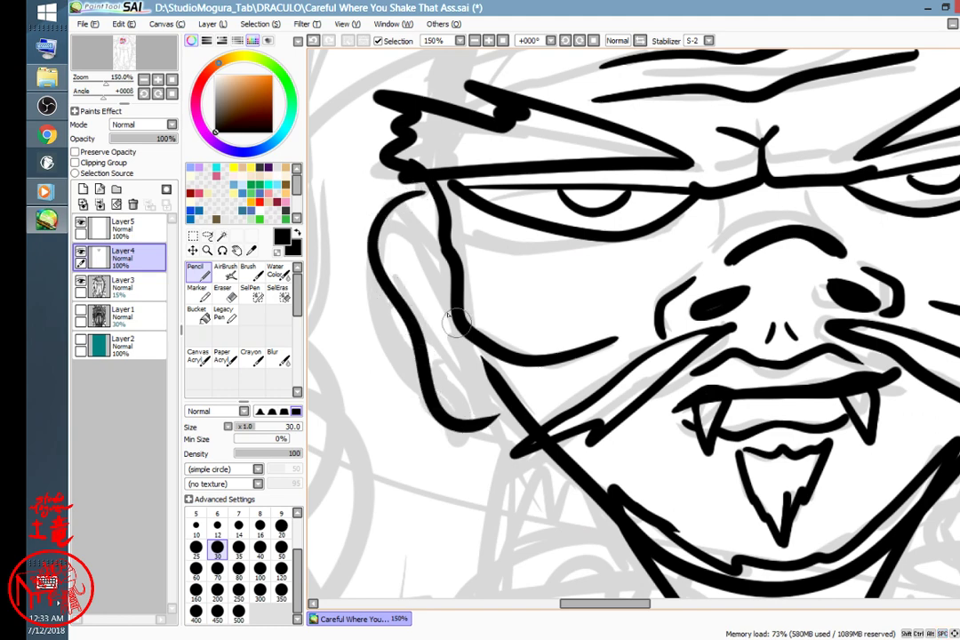
key(h)
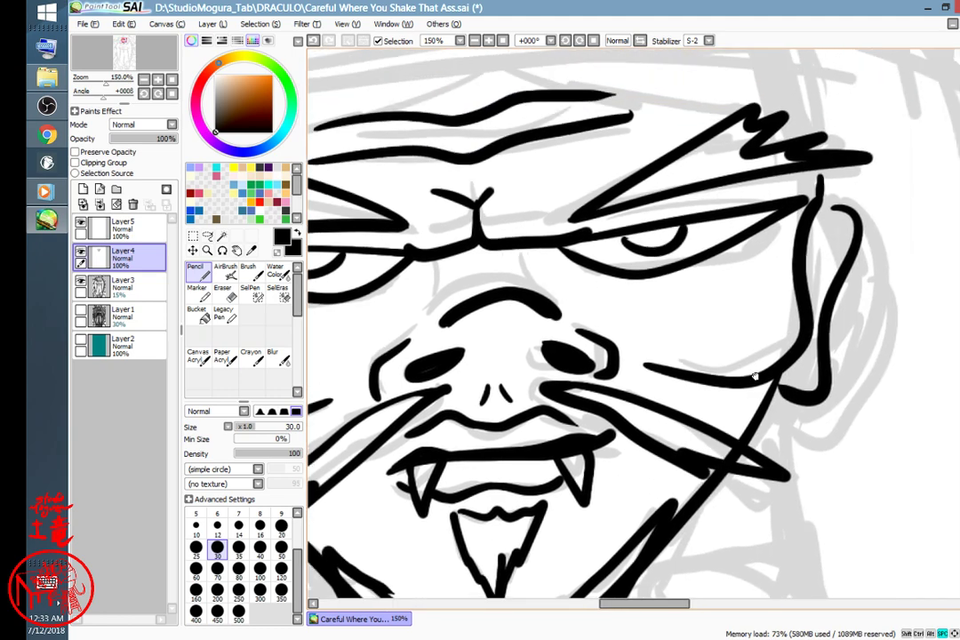
key(h)
key(ctrl+minus)
key(ctrl+minus)
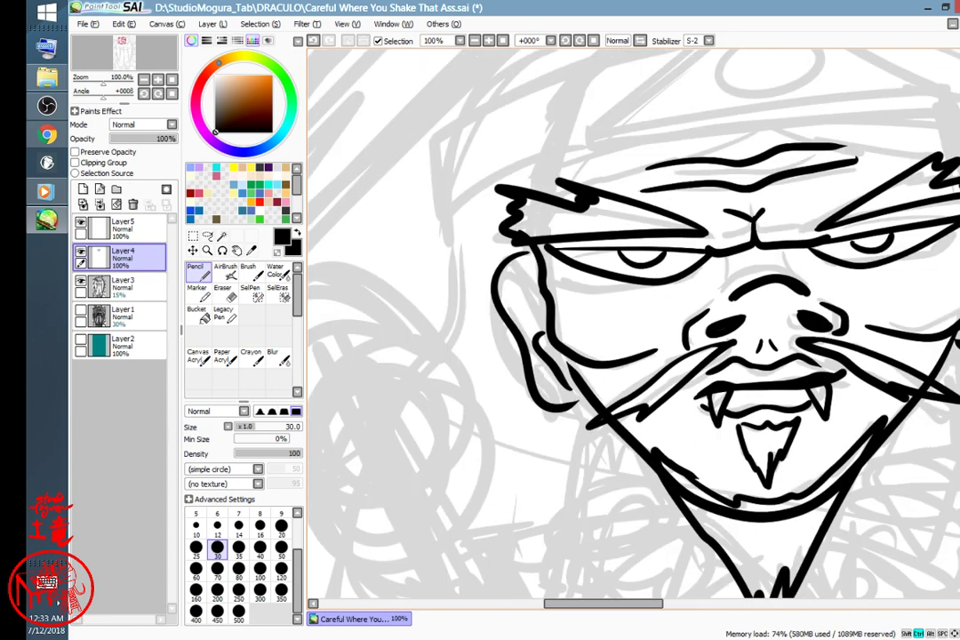
key(ctrl+plus)
mouse_move(812, 458)
mouse_down()
mouse_move(789, 453)
mouse_move(724, 474)
mouse_move(729, 486)
mouse_up()
key(ctrl+z)
key(ctrl+z)
key(ctrl+z)
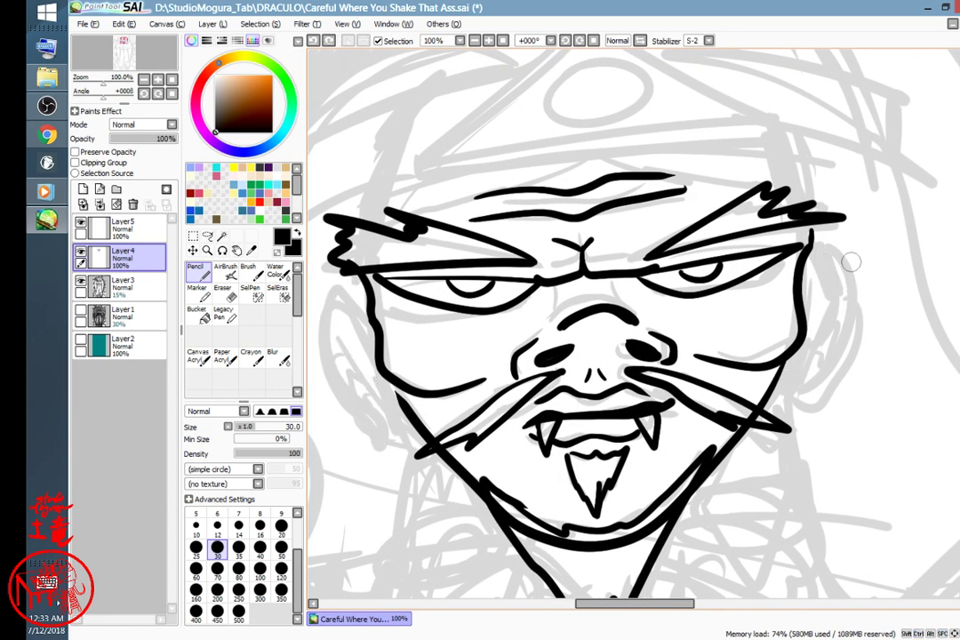
- Ink both ears with wavy outer edges, inner curves and pointed tips beside the eyebrows
mouse_move(823, 240)
mouse_down()
mouse_move(849, 298)
mouse_move(818, 373)
mouse_move(798, 364)
mouse_up()
mouse_move(336, 277)
mouse_down()
mouse_move(329, 343)
mouse_move(369, 409)
mouse_move(404, 426)
mouse_up()
mouse_move(368, 331)
mouse_down()
mouse_move(368, 385)
mouse_move(397, 394)
mouse_up()
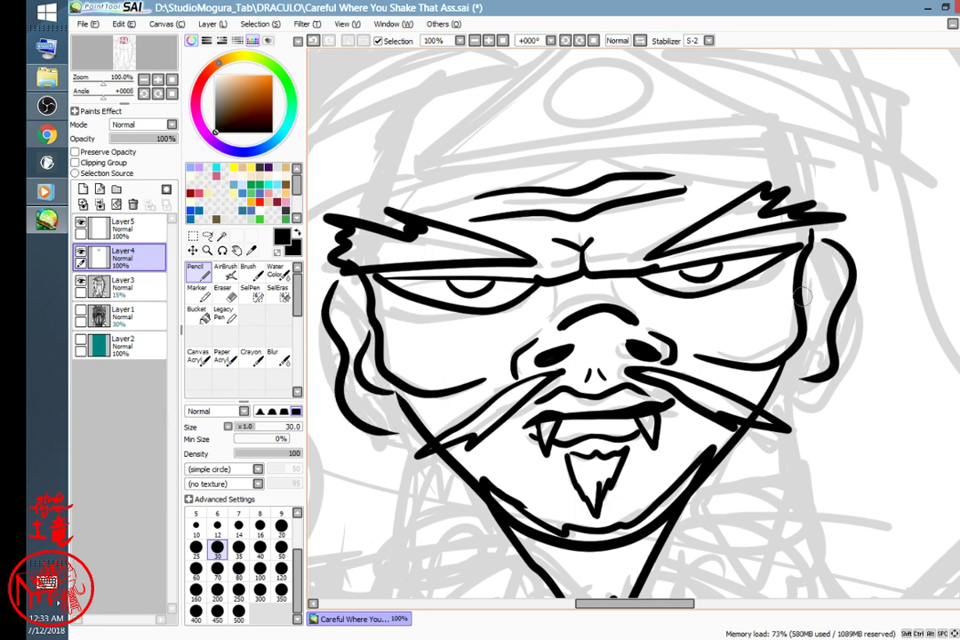
mouse_move(806, 296)
mouse_down()
mouse_move(824, 314)
mouse_move(802, 343)
mouse_up()
mouse_move(847, 254)
mouse_down()
mouse_move(851, 205)
mouse_move(815, 237)
mouse_up()
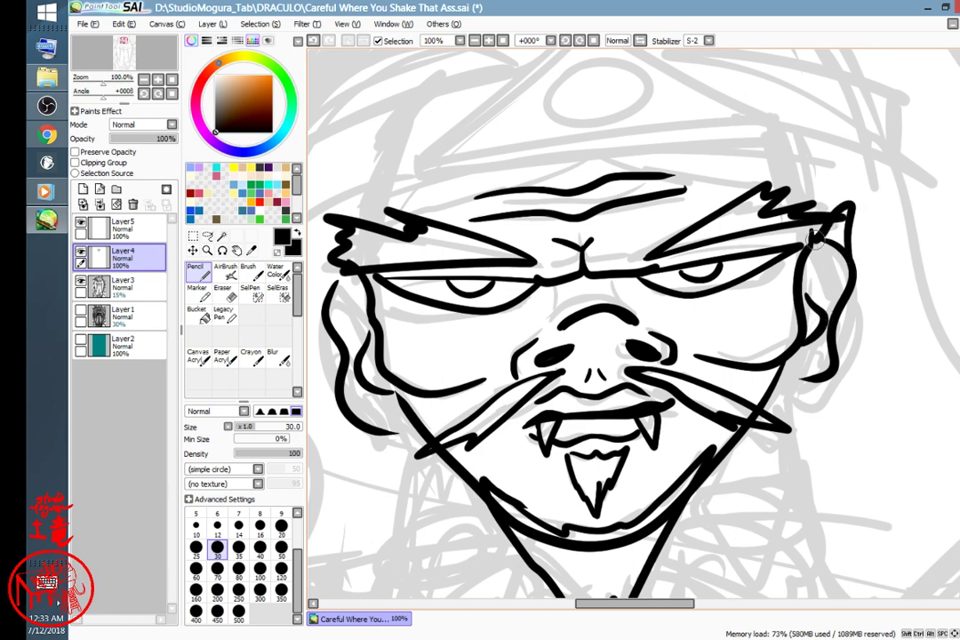
drag(312, 260, 321, 315)
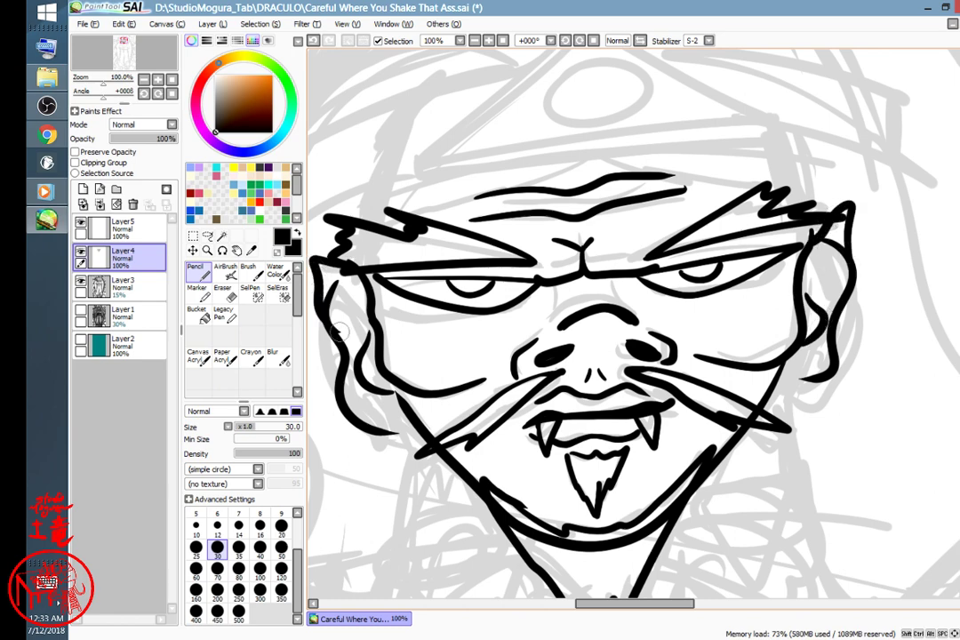
drag(641, 414, 525, 269)
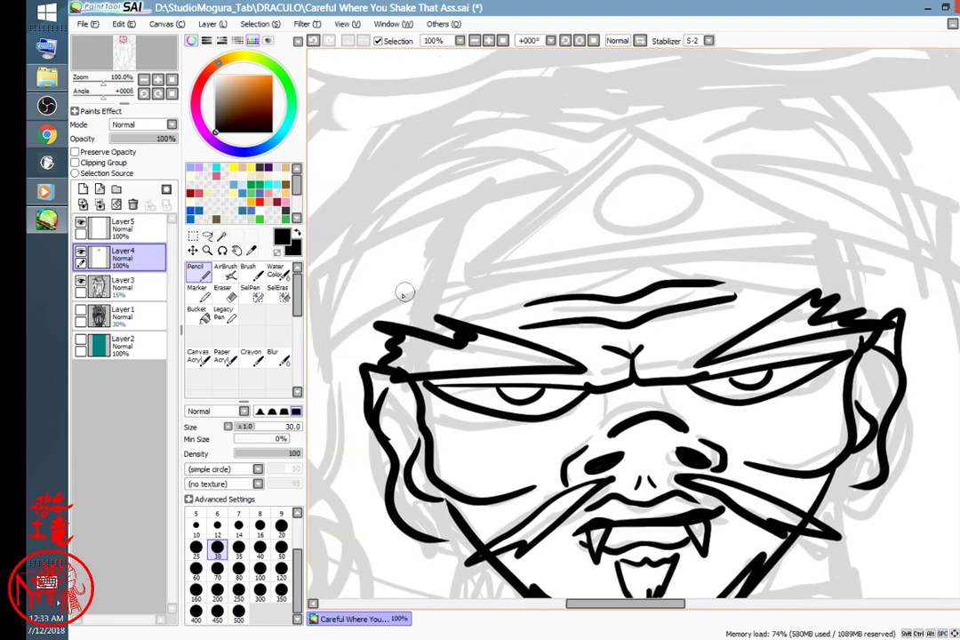
mouse_move(375, 307)
mouse_down()
mouse_move(502, 255)
mouse_move(751, 225)
mouse_move(894, 255)
mouse_up()
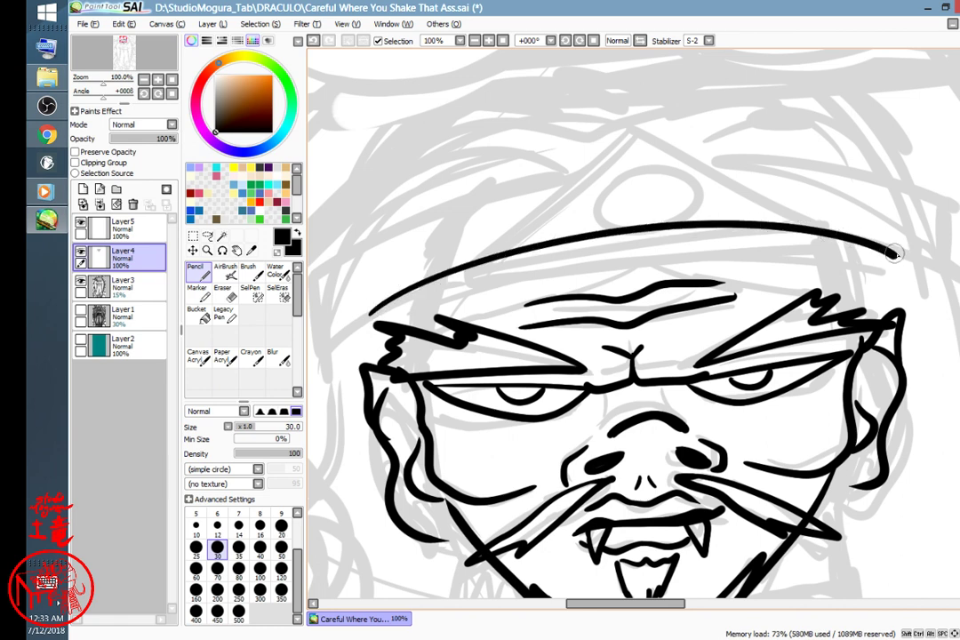
key(ctrl+z)
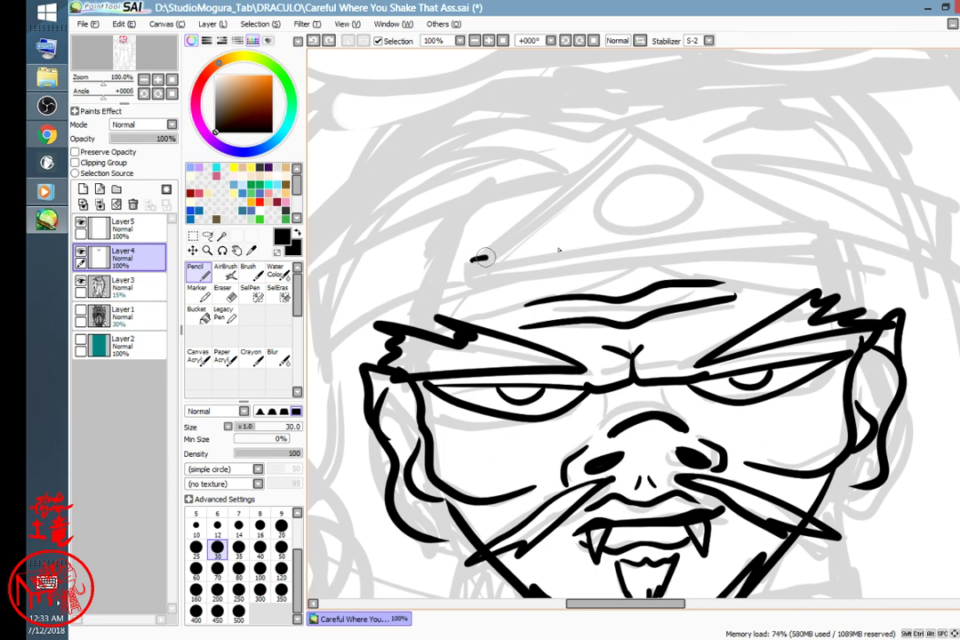
- Ink a triangular headpiece above the forehead wrinkles, with a thick base edge and a split oval gem inside
mouse_move(481, 257)
mouse_down()
mouse_move(807, 226)
mouse_move(475, 266)
mouse_move(506, 268)
mouse_move(770, 249)
mouse_move(806, 234)
mouse_up()
mouse_move(468, 260)
mouse_down()
mouse_move(690, 163)
mouse_move(818, 228)
mouse_up()
mouse_move(627, 178)
mouse_down()
mouse_move(599, 213)
mouse_move(691, 192)
mouse_move(658, 190)
mouse_move(687, 198)
mouse_up()
key(space)
mouse_move(613, 337)
mouse_down()
mouse_move(657, 283)
mouse_move(689, 279)
mouse_up()
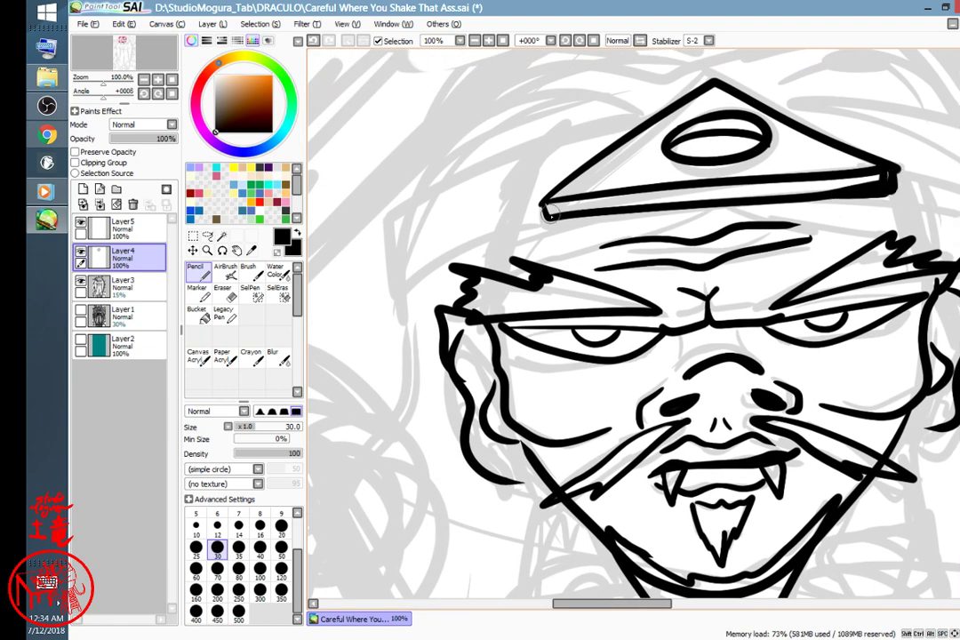
- Ink a curved headband extending from both sides of the triangular headpiece, with closed outer ends
mouse_move(582, 213)
mouse_down()
mouse_move(396, 276)
mouse_move(400, 212)
mouse_move(461, 174)
mouse_move(691, 100)
mouse_up()
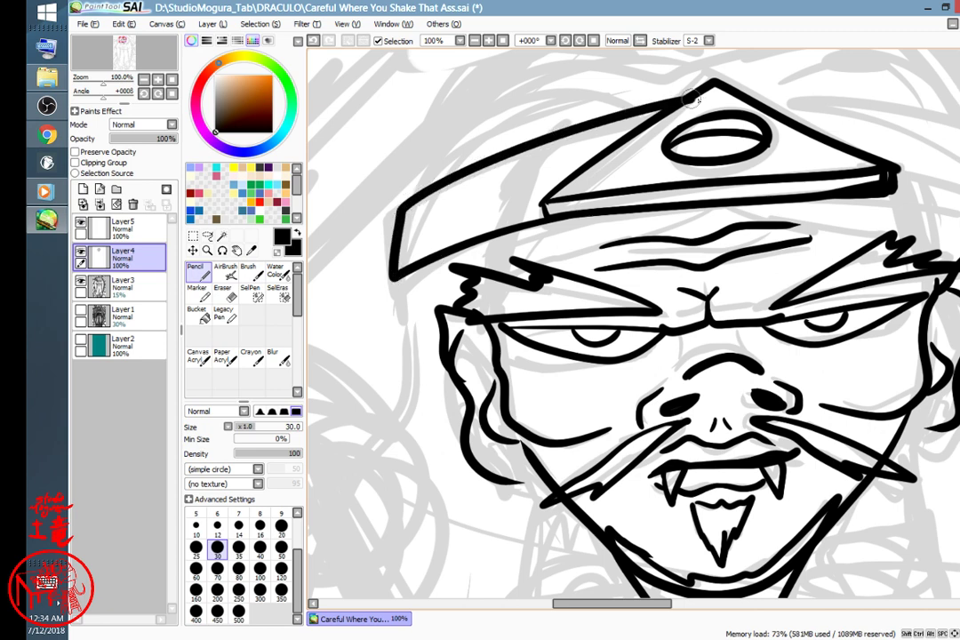
drag(833, 292, 691, 334)
mouse_move(713, 241)
mouse_down()
mouse_move(892, 260)
mouse_move(870, 193)
mouse_move(637, 126)
mouse_move(604, 136)
mouse_move(801, 166)
mouse_move(897, 207)
mouse_move(910, 264)
mouse_move(753, 227)
mouse_up()
key(ctrl+z)
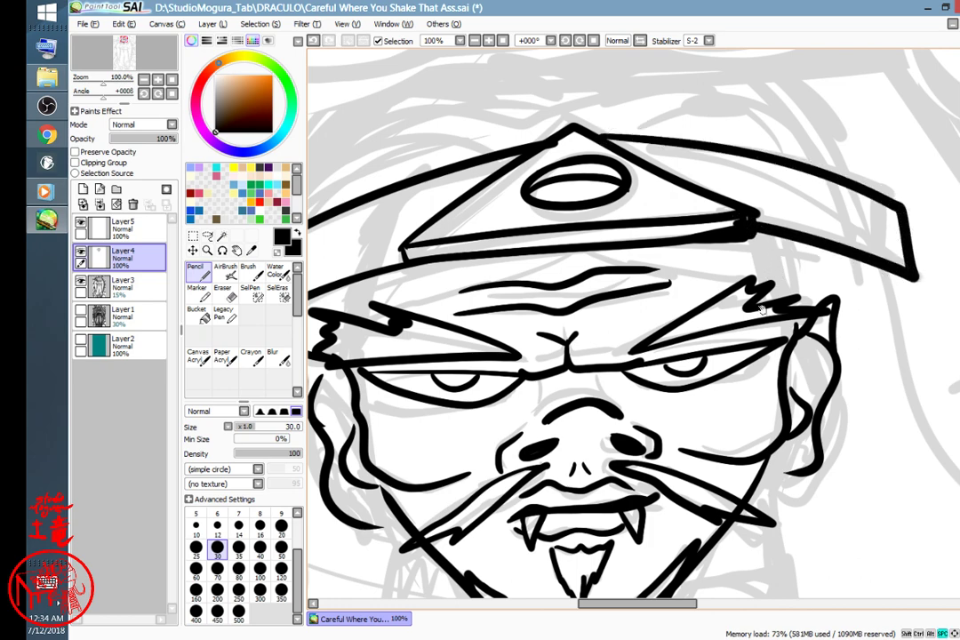
- Redraw the right side of the headband, adding a diagonal fold line across its outer end
mouse_move(683, 332)
mouse_down()
mouse_move(815, 263)
mouse_move(732, 235)
mouse_up()
mouse_move(800, 302)
mouse_down()
mouse_move(850, 368)
mouse_move(847, 356)
mouse_move(797, 365)
mouse_up()
key(ctrl+z)
mouse_move(804, 207)
mouse_down()
mouse_move(956, 236)
mouse_move(943, 190)
mouse_move(915, 168)
mouse_move(665, 109)
mouse_up()
mouse_move(747, 364)
mouse_down()
mouse_move(814, 320)
mouse_move(765, 346)
mouse_up()
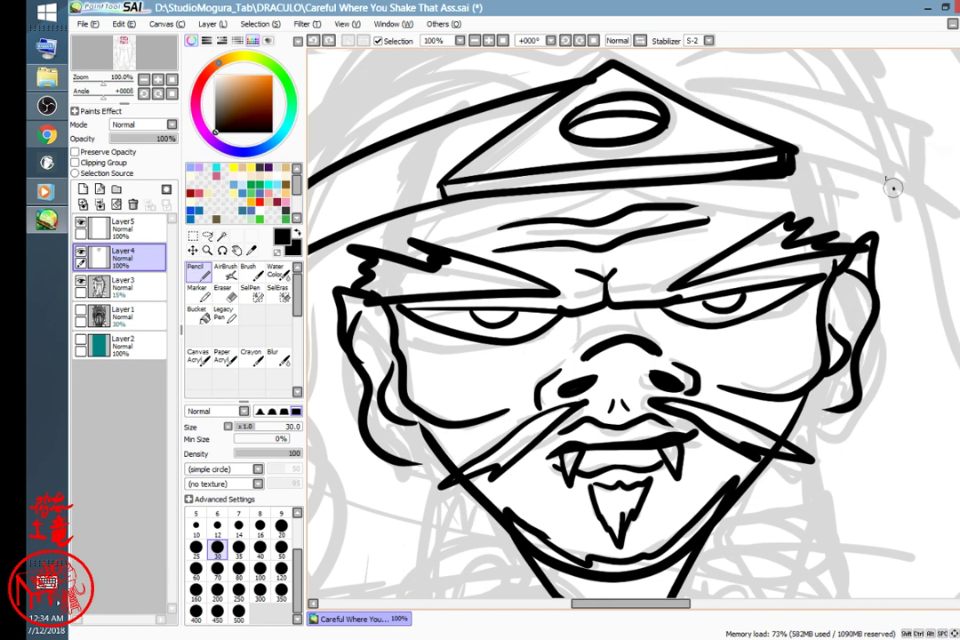
mouse_move(894, 188)
mouse_down()
mouse_move(702, 87)
mouse_move(560, 62)
mouse_up()
mouse_move(894, 192)
mouse_down()
mouse_move(794, 160)
mouse_move(878, 134)
mouse_move(720, 85)
mouse_move(651, 77)
mouse_up()
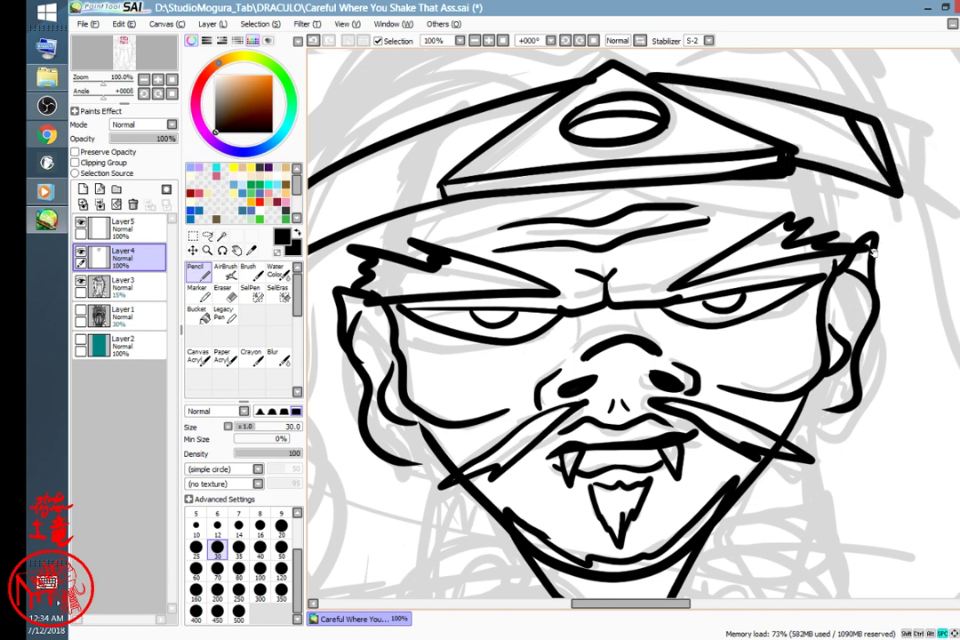
- Ink the hairline from under the headband past both eyebrows, with jagged sideburns running down in front of the ears
mouse_move(873, 252)
mouse_down()
mouse_move(891, 240)
mouse_move(849, 224)
mouse_up()
mouse_move(513, 245)
mouse_down()
mouse_move(607, 186)
mouse_move(619, 194)
mouse_up()
mouse_move(573, 220)
mouse_down()
mouse_move(434, 267)
mouse_move(384, 289)
mouse_up()
mouse_move(689, 213)
mouse_down()
mouse_move(789, 242)
mouse_move(841, 241)
mouse_move(879, 266)
mouse_move(849, 439)
mouse_up()
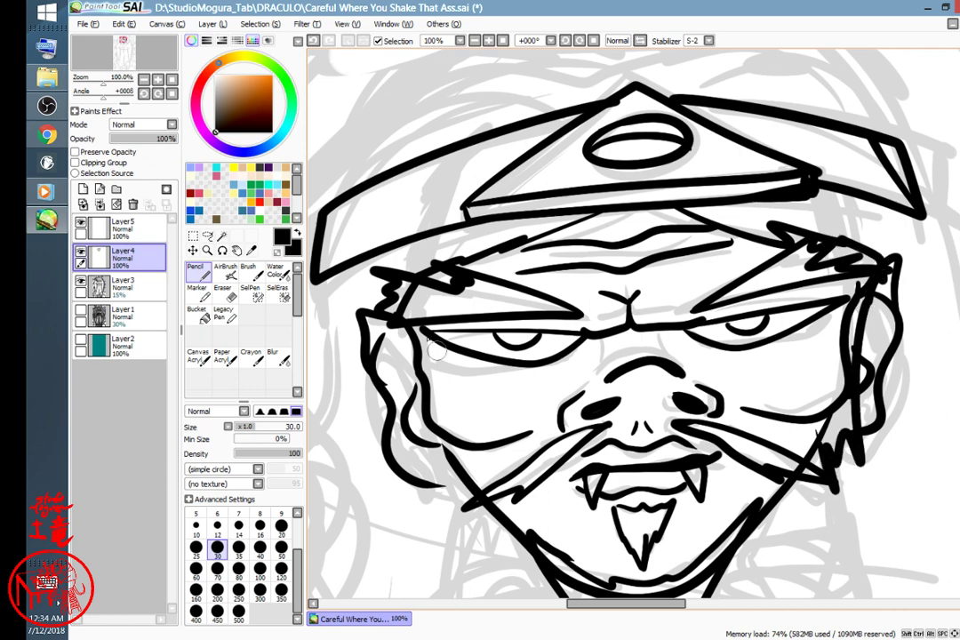
mouse_move(397, 316)
mouse_down()
mouse_move(409, 471)
mouse_move(417, 452)
mouse_move(445, 538)
mouse_move(434, 452)
mouse_up()
mouse_move(467, 493)
mouse_down()
mouse_move(419, 363)
mouse_move(425, 311)
mouse_up()
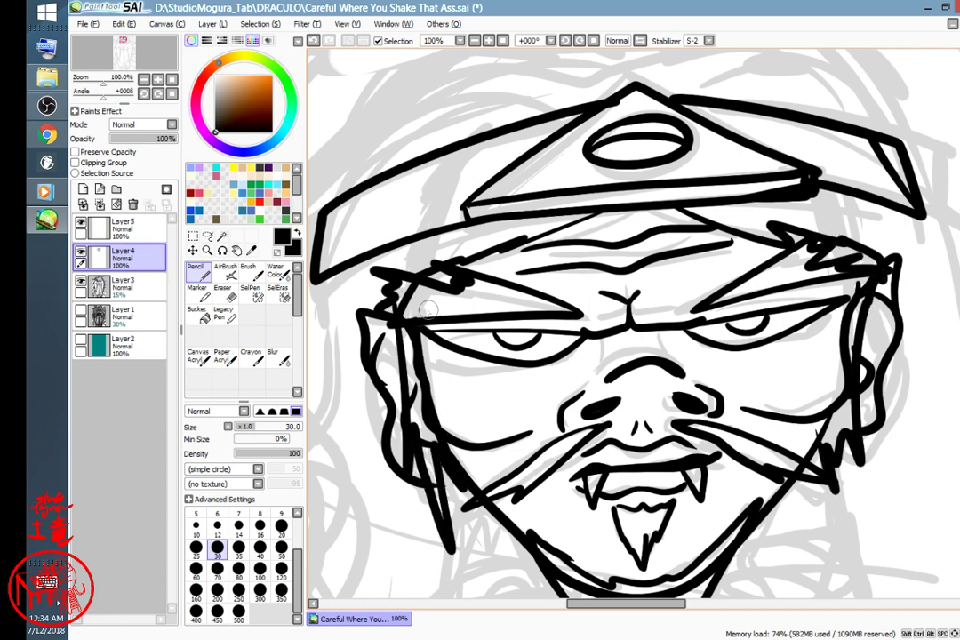
- Ink the long hair lock hanging from the left end of the headband to a jagged tip beside the beard
key(space)
drag(786, 399, 711, 314)
drag(653, 361, 757, 264)
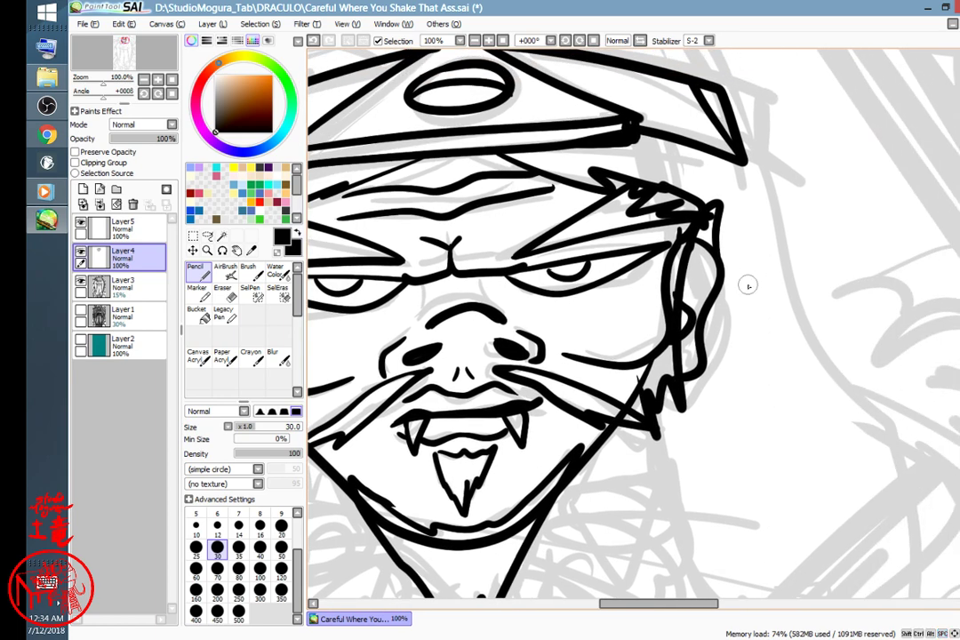
scroll(749, 303, down, 2)
scroll(764, 320, up, 1)
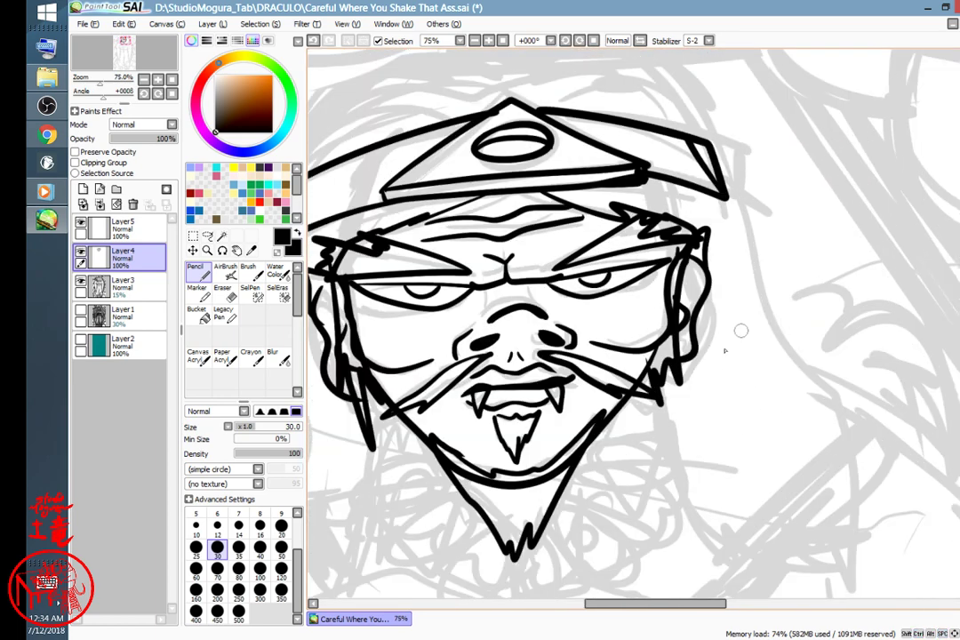
key(space)
drag(674, 405, 800, 359)
drag(543, 276, 551, 237)
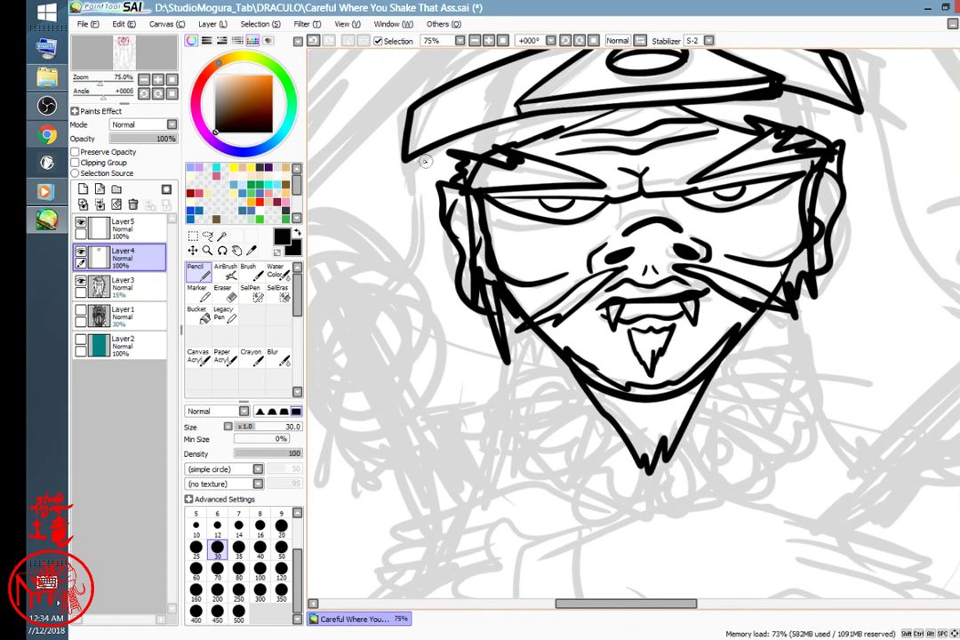
mouse_move(415, 211)
mouse_down()
mouse_move(370, 396)
mouse_move(400, 465)
mouse_move(452, 513)
mouse_move(403, 484)
mouse_move(374, 535)
mouse_move(442, 504)
mouse_move(485, 442)
mouse_move(537, 421)
mouse_move(504, 329)
mouse_up()
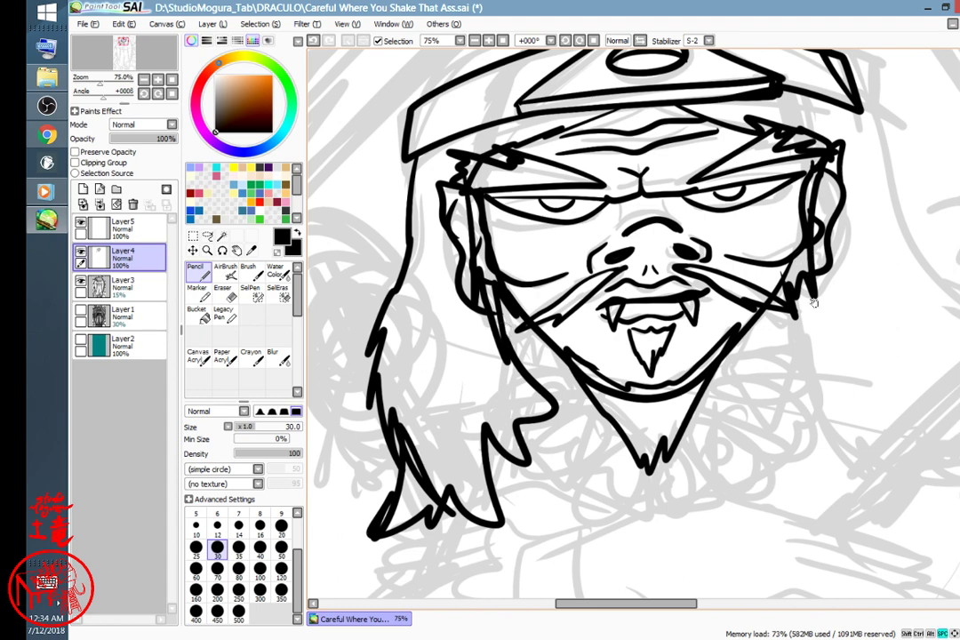
- Ink the matching long hair lock from the right end of the headband, with a wavy inner edge and pointed tips
mouse_move(813, 303)
mouse_down()
mouse_move(621, 368)
mouse_move(586, 290)
mouse_up()
mouse_move(668, 95)
mouse_down()
mouse_move(773, 366)
mouse_move(744, 493)
mouse_move(747, 431)
mouse_move(718, 449)
mouse_move(676, 423)
mouse_move(658, 426)
mouse_move(622, 356)
mouse_move(619, 365)
mouse_move(611, 271)
mouse_up()
mouse_move(716, 233)
mouse_down()
mouse_move(778, 308)
mouse_move(781, 416)
mouse_move(774, 379)
mouse_move(799, 493)
mouse_move(797, 390)
mouse_move(777, 316)
mouse_move(713, 226)
mouse_move(714, 200)
mouse_move(769, 307)
mouse_up()
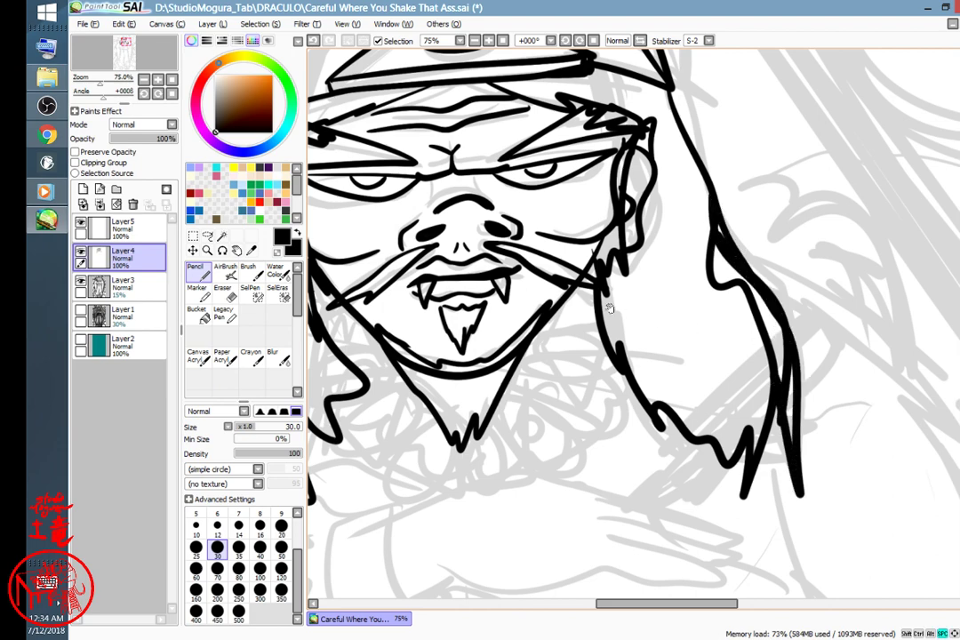
- Add layered outer strands and spiky tips along the outside of the left hair lock
drag(610, 308, 742, 368)
mouse_move(454, 285)
mouse_down()
mouse_move(505, 293)
mouse_move(560, 272)
mouse_up()
mouse_move(363, 373)
mouse_down()
mouse_move(348, 464)
mouse_move(380, 539)
mouse_up()
drag(348, 442, 385, 537)
drag(376, 339, 347, 449)
drag(412, 278, 348, 398)
drag(361, 470, 373, 500)
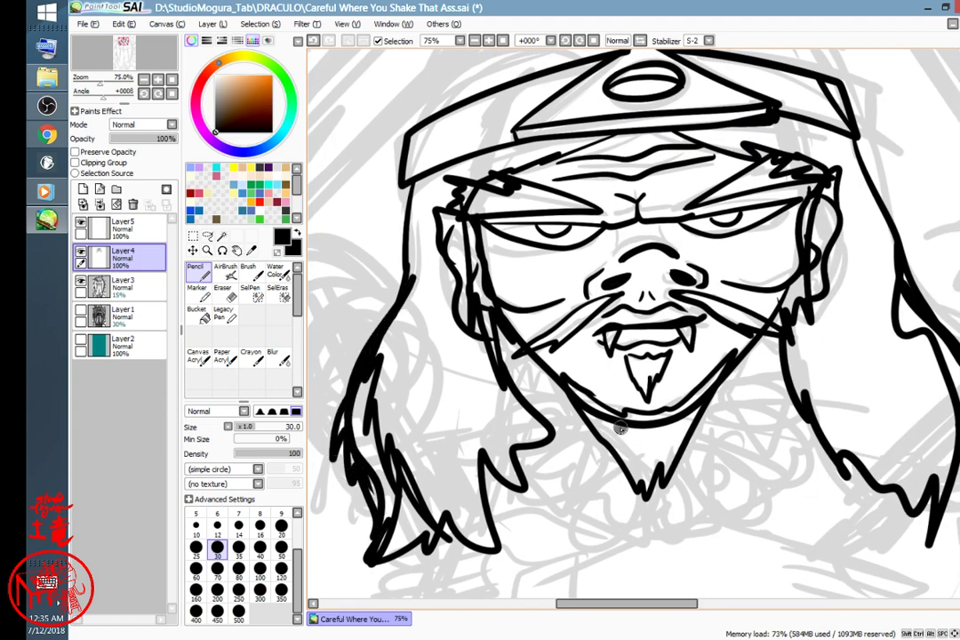
- Ink the top outline of the hair above the headband as two rounded humps with a central dip
scroll(620, 428, down, 5)
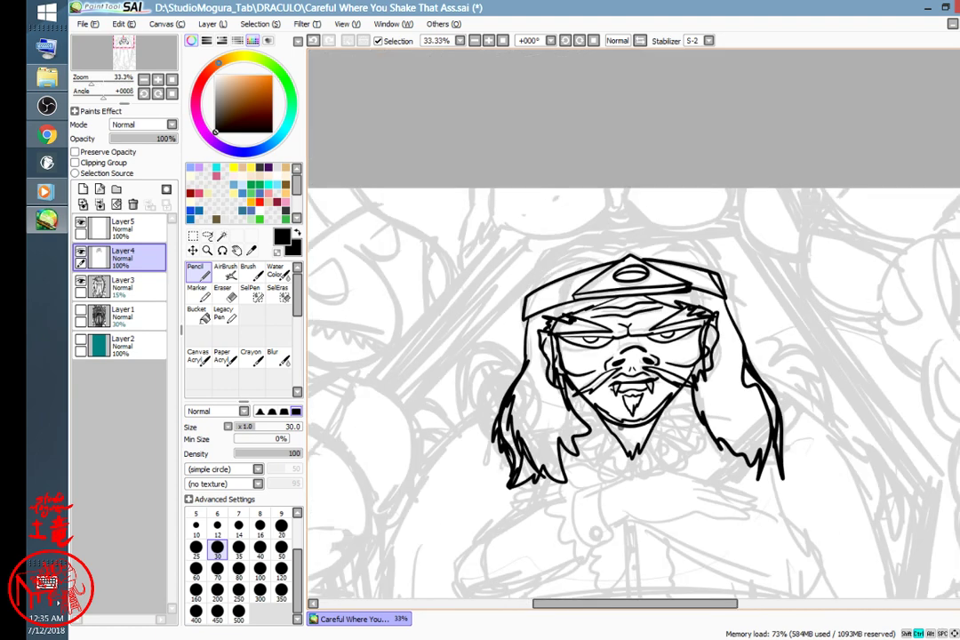
scroll(619, 428, up, 3)
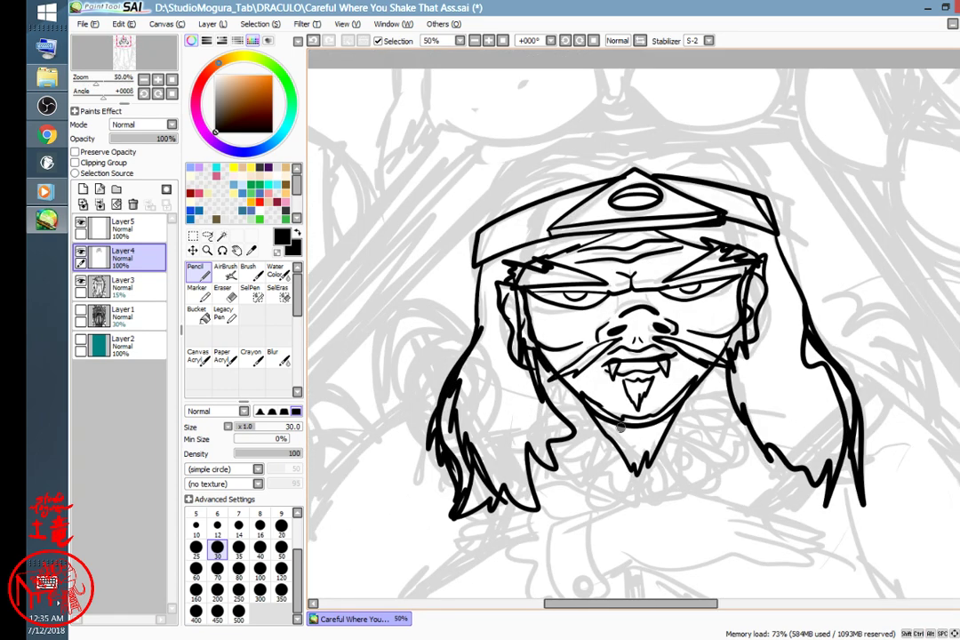
drag(757, 290, 679, 335)
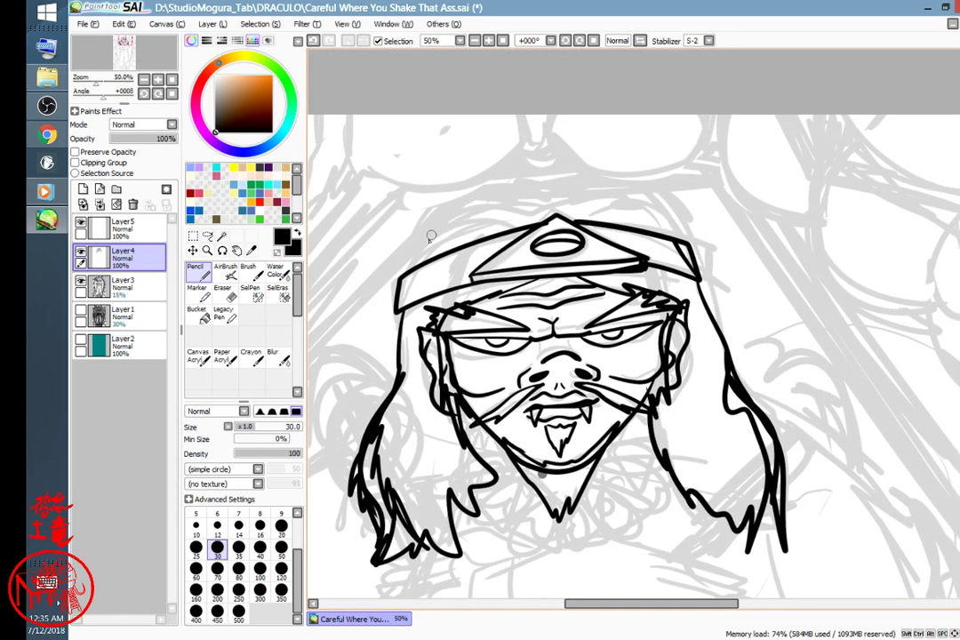
mouse_move(414, 265)
mouse_down()
mouse_move(430, 212)
mouse_move(515, 166)
mouse_up()
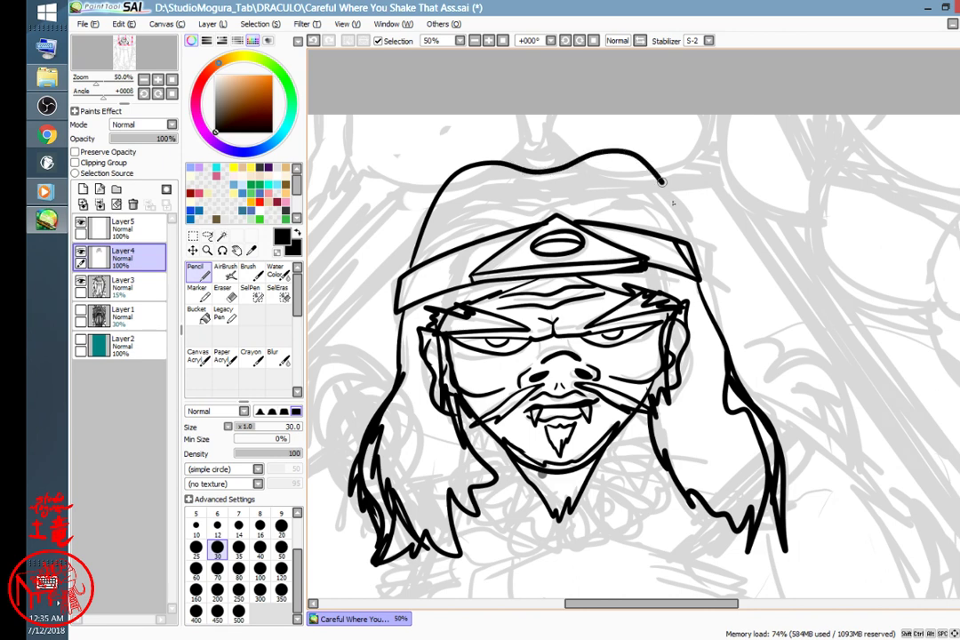
key(ctrl+z)
mouse_move(405, 265)
mouse_down()
mouse_move(445, 200)
mouse_move(551, 172)
mouse_move(640, 167)
mouse_move(664, 230)
mouse_up()
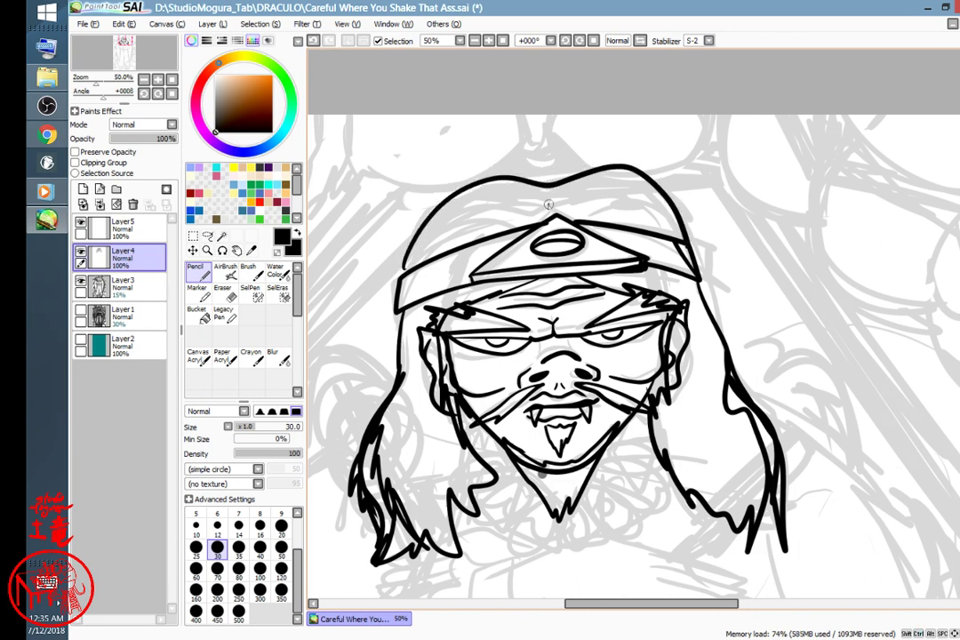
- Ink tapered hair strands across the crown above the headband and inside both long side locks
mouse_move(454, 229)
mouse_down()
mouse_move(551, 173)
mouse_move(655, 200)
mouse_up()
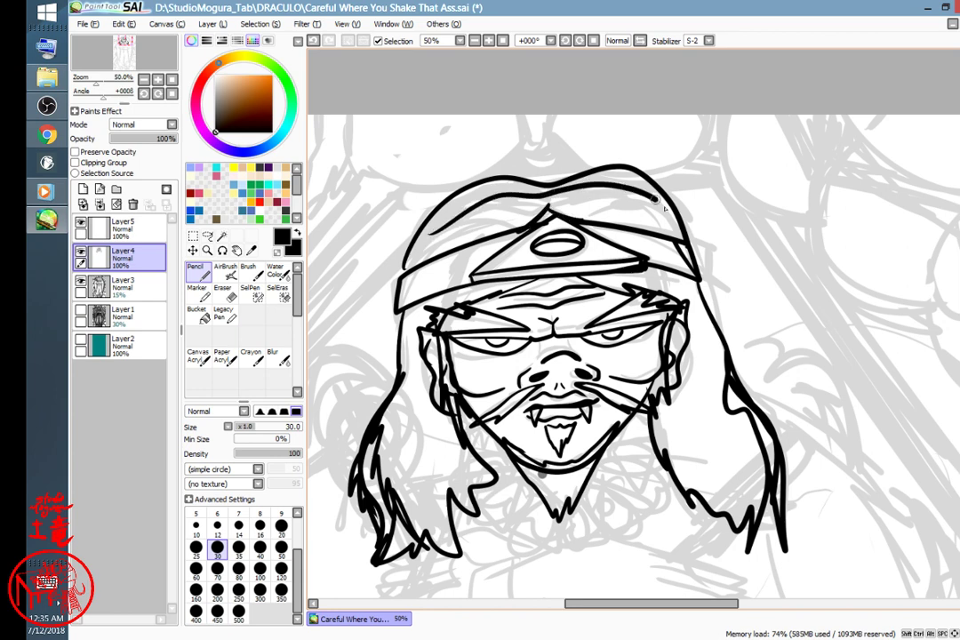
key(ctrl+z)
mouse_move(527, 204)
mouse_down()
mouse_move(474, 246)
mouse_move(421, 264)
mouse_up()
drag(589, 192, 651, 223)
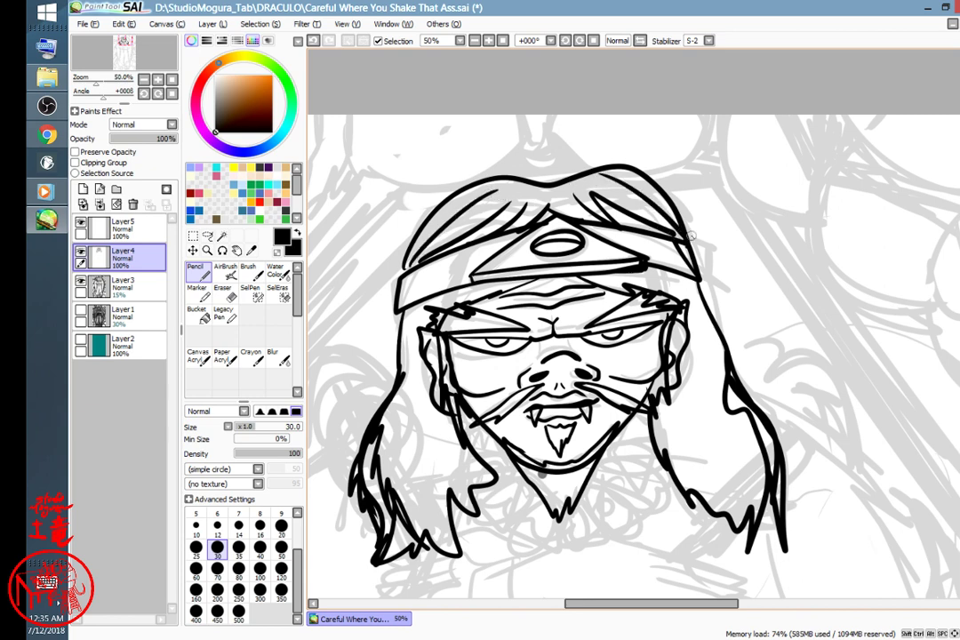
mouse_move(425, 319)
mouse_down()
mouse_move(421, 391)
mouse_move(462, 481)
mouse_up()
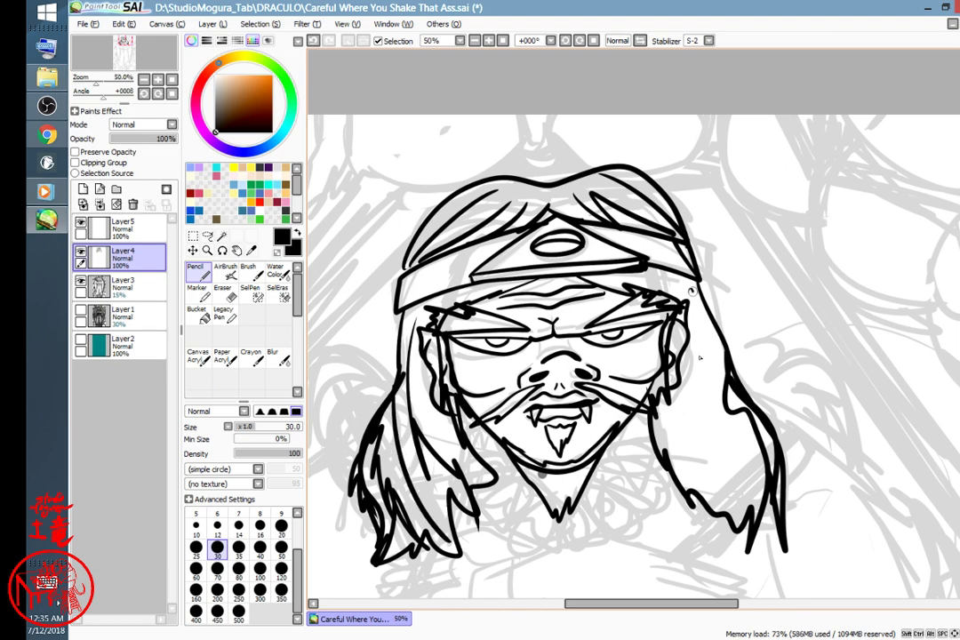
mouse_move(691, 291)
mouse_down()
mouse_move(724, 453)
mouse_move(753, 535)
mouse_up()
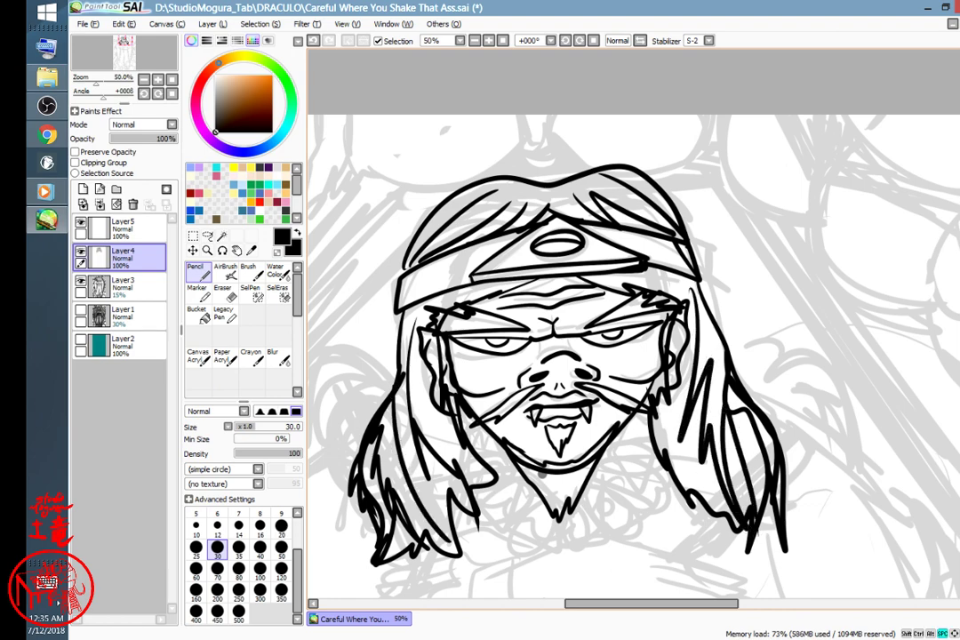
- Ink a collar of triangular plates around the neck below the jaw, with a round stud inside each plate
mouse_move(773, 574)
mouse_down()
mouse_move(830, 431)
mouse_move(810, 476)
mouse_move(816, 556)
mouse_up()
scroll(817, 426, down, 5)
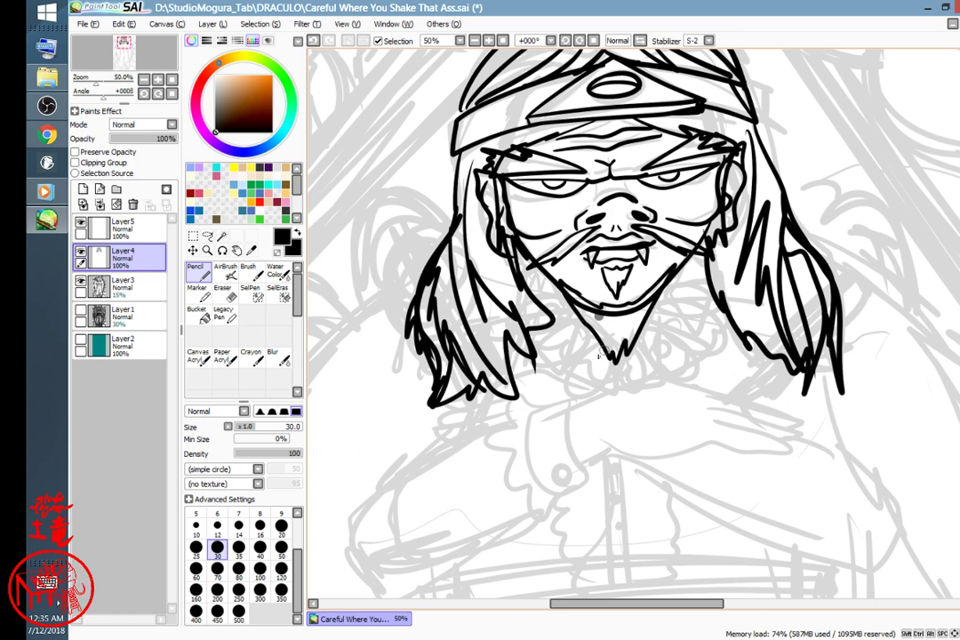
mouse_move(602, 353)
mouse_down()
mouse_move(609, 395)
mouse_move(607, 355)
mouse_up()
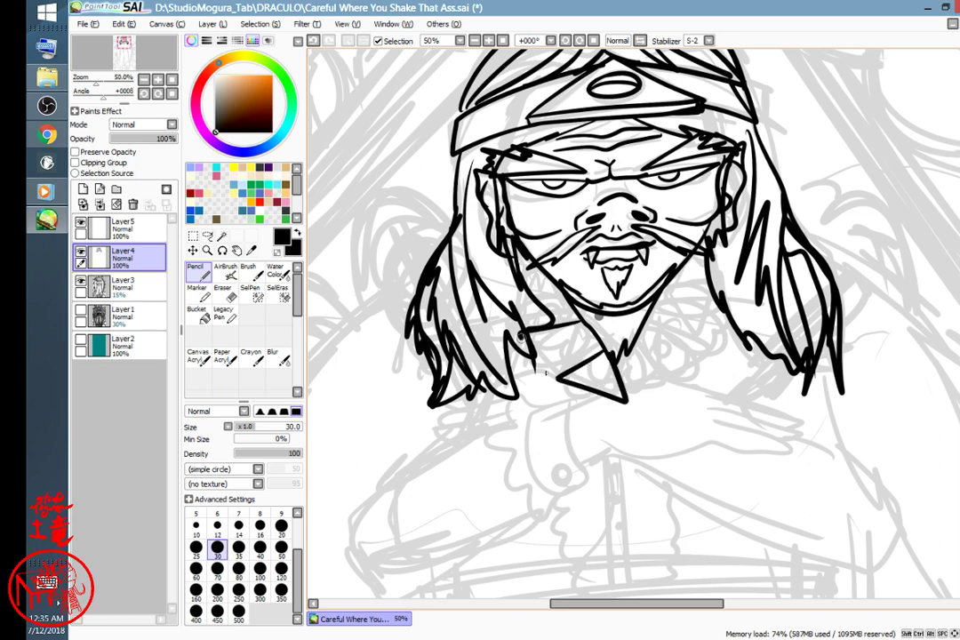
drag(555, 381, 582, 317)
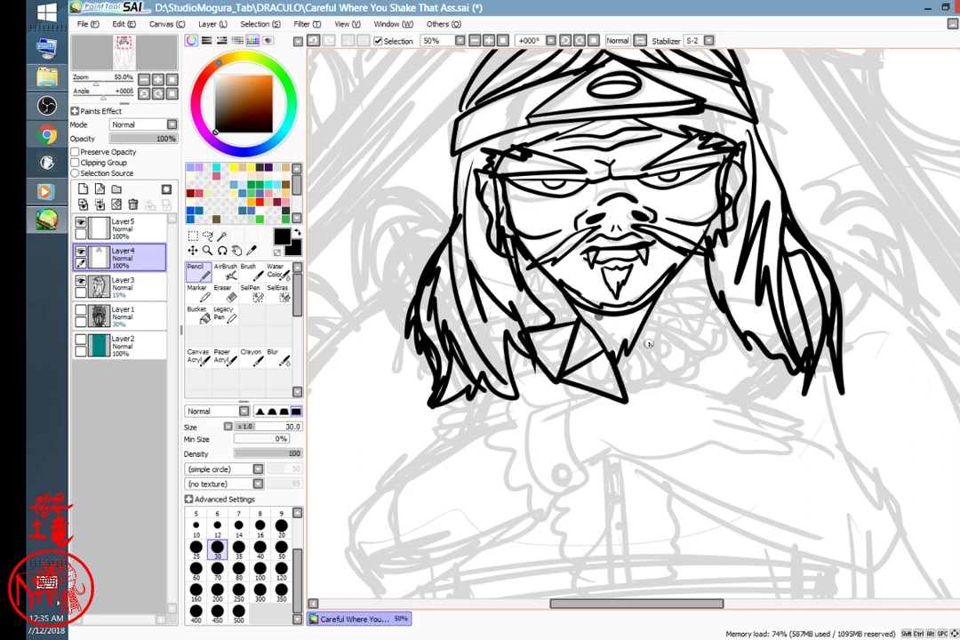
mouse_move(645, 328)
mouse_down()
mouse_move(699, 355)
mouse_move(632, 402)
mouse_up()
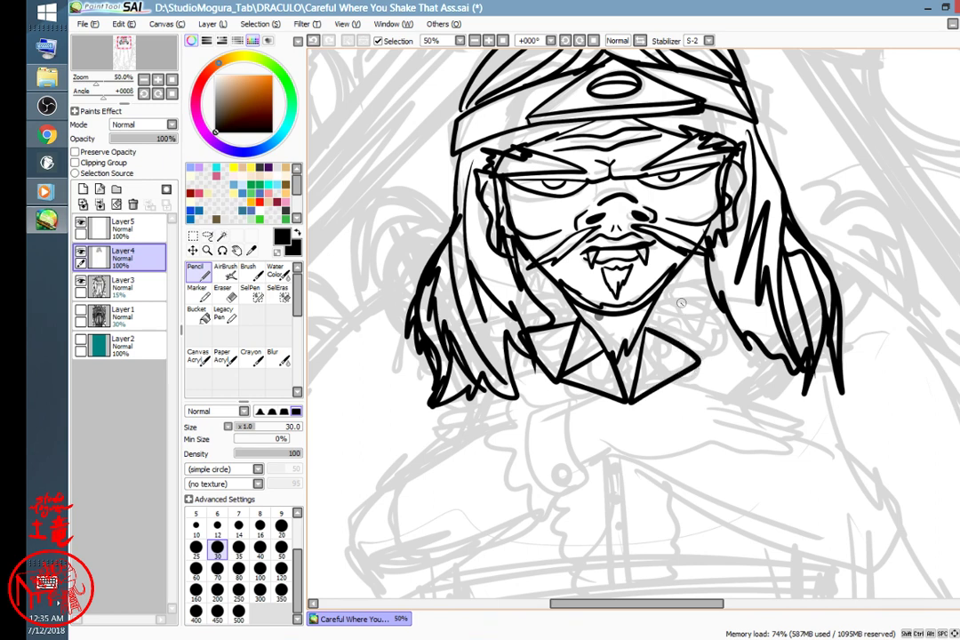
mouse_move(674, 290)
mouse_down()
mouse_move(701, 353)
mouse_move(739, 308)
mouse_up()
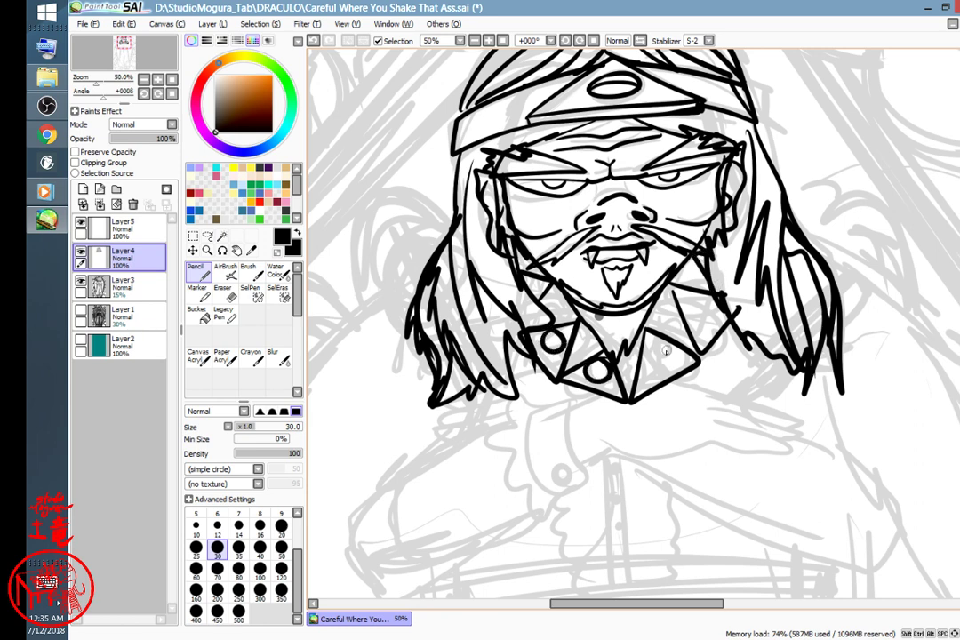
drag(665, 351, 673, 349)
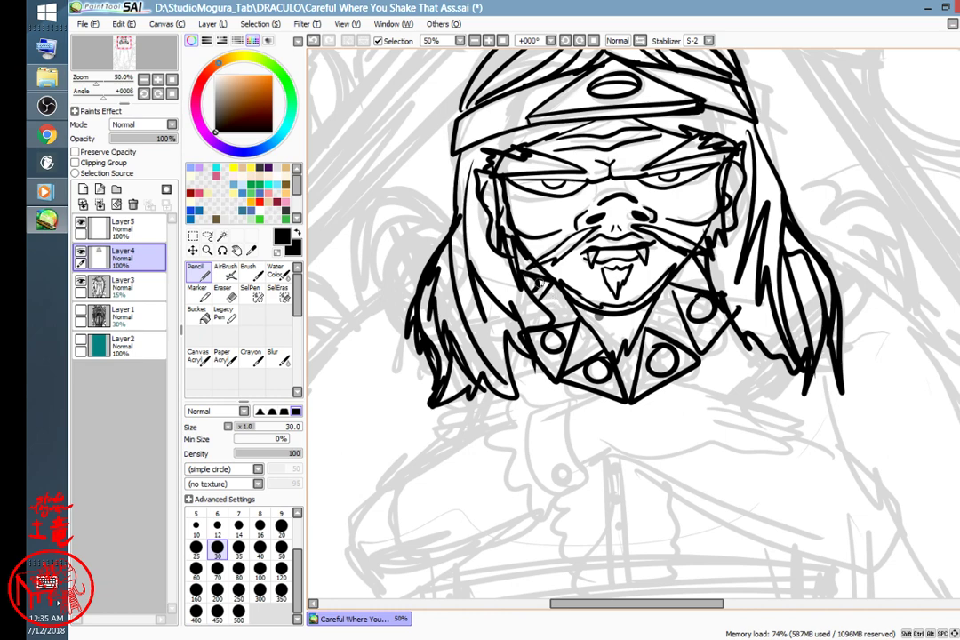
- Ink the long curved outer contour from the left hair lock around the shoulder and down past the waist
drag(724, 386, 721, 269)
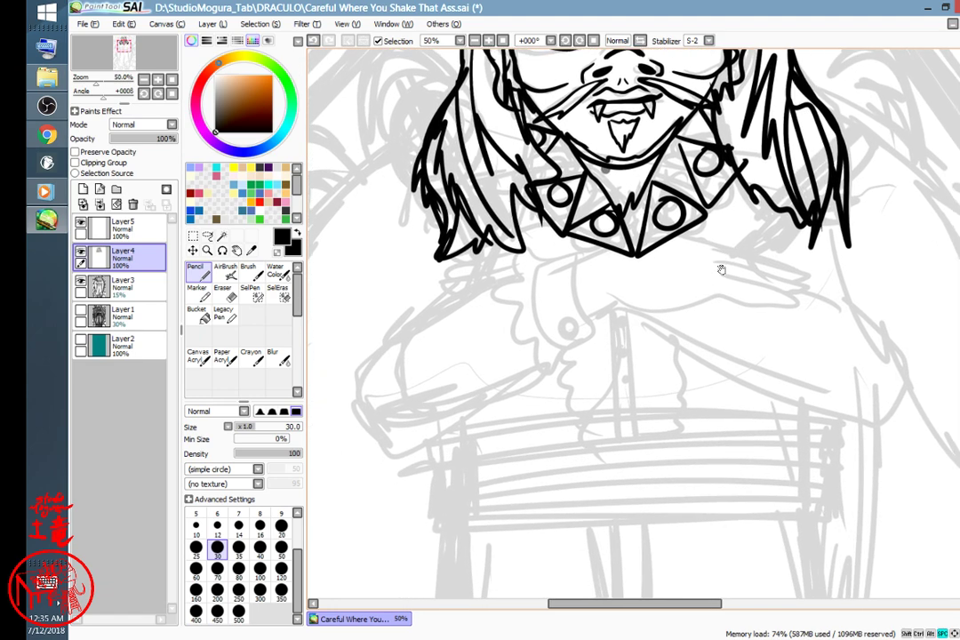
drag(690, 319, 758, 356)
mouse_move(520, 141)
mouse_down()
mouse_move(416, 227)
mouse_move(391, 264)
mouse_move(340, 404)
mouse_move(351, 492)
mouse_up()
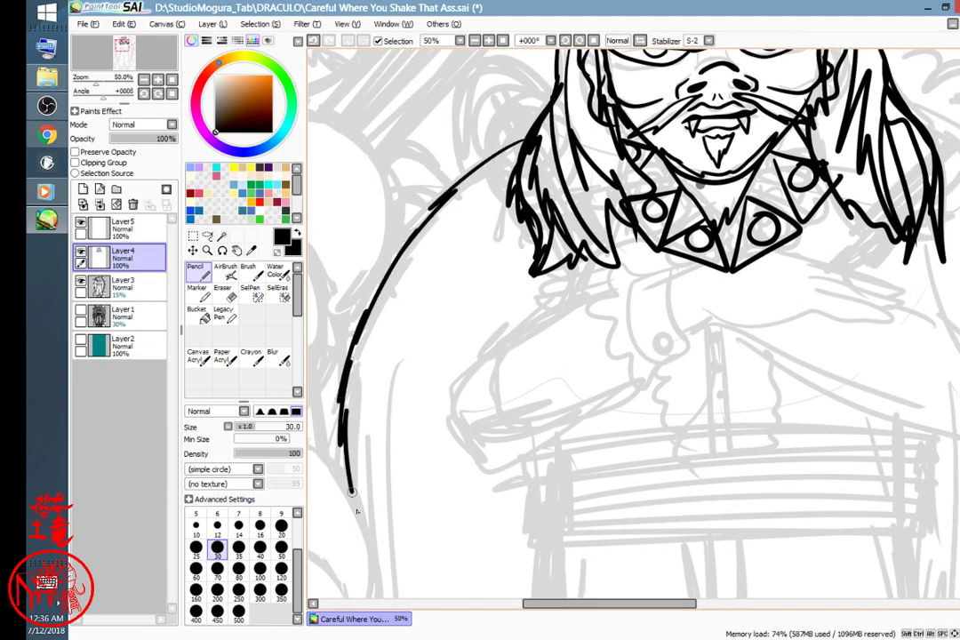
drag(422, 464, 452, 185)
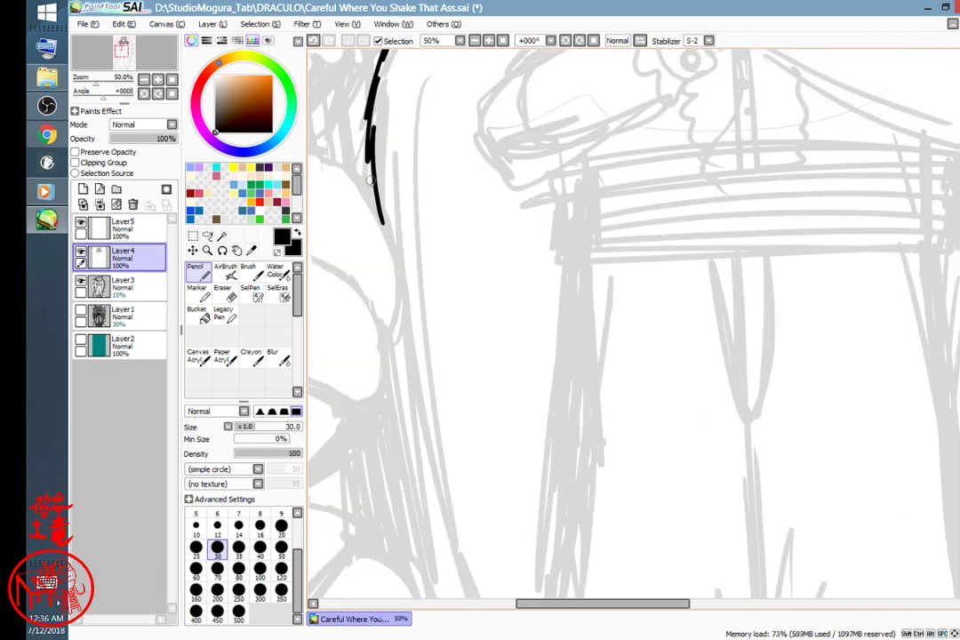
mouse_move(384, 238)
mouse_down()
mouse_move(398, 386)
mouse_move(428, 514)
mouse_move(468, 591)
mouse_up()
- Ink the matching outer contour from the right hair lock around the shoulder, tapering inward beside the legs
drag(713, 390, 506, 394)
drag(651, 441, 598, 521)
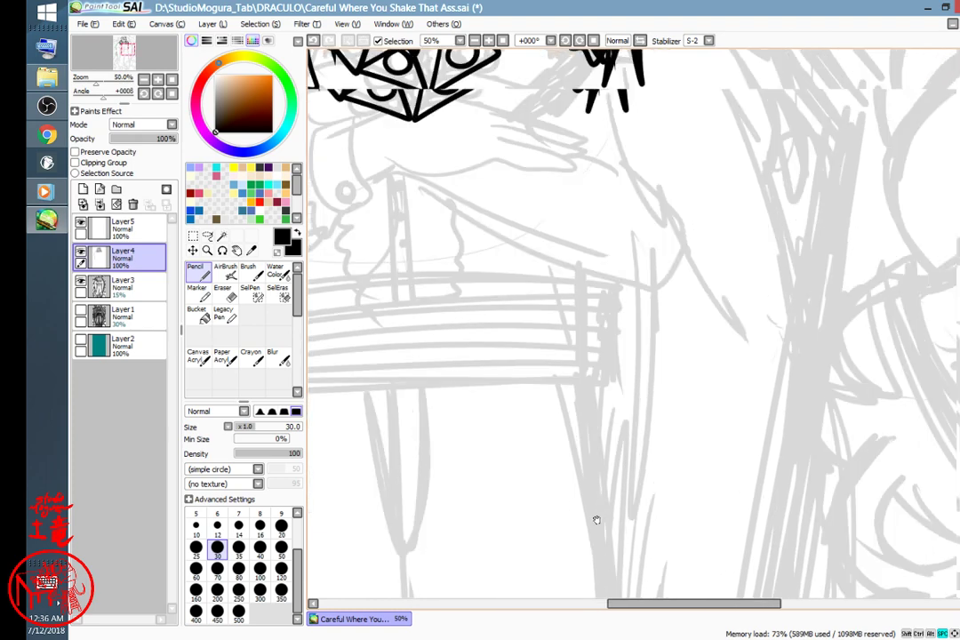
drag(686, 193, 635, 380)
mouse_move(526, 144)
mouse_down()
mouse_move(662, 233)
mouse_move(715, 360)
mouse_move(734, 546)
mouse_move(758, 262)
mouse_move(797, 231)
mouse_move(780, 201)
mouse_move(788, 427)
mouse_move(738, 587)
mouse_move(726, 544)
mouse_up()
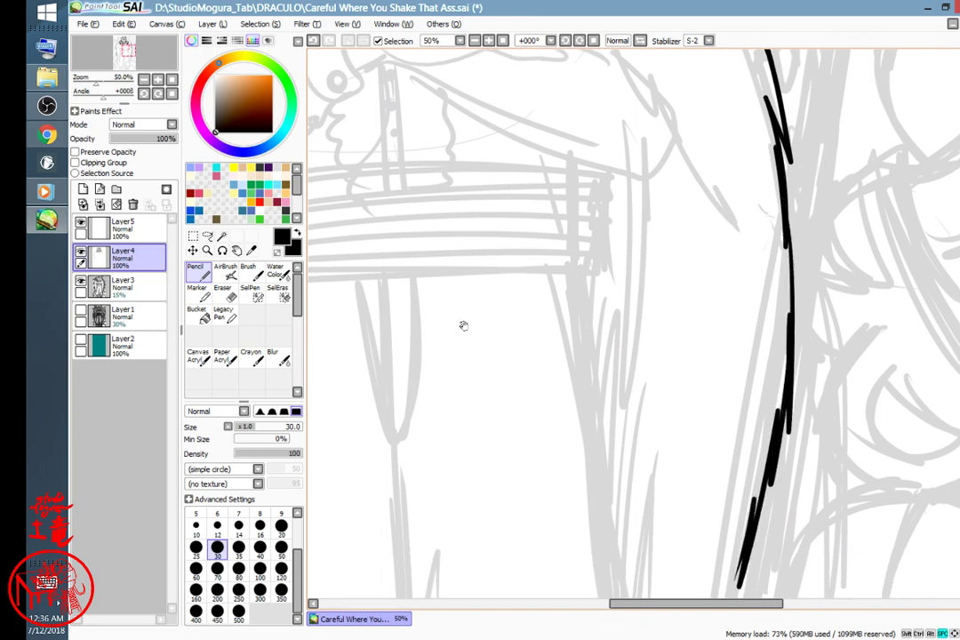
- Ink two long, near-vertical lines from the sides of the waistband down the outer legs
mouse_move(463, 326)
mouse_down()
mouse_move(767, 296)
mouse_move(730, 343)
mouse_move(756, 291)
mouse_move(773, 281)
mouse_up()
drag(533, 142, 538, 487)
drag(534, 436, 514, 590)
mouse_move(770, 394)
mouse_down()
mouse_move(718, 393)
mouse_move(534, 296)
mouse_move(532, 285)
mouse_move(637, 246)
mouse_move(628, 267)
mouse_move(610, 146)
mouse_move(671, 591)
mouse_up()
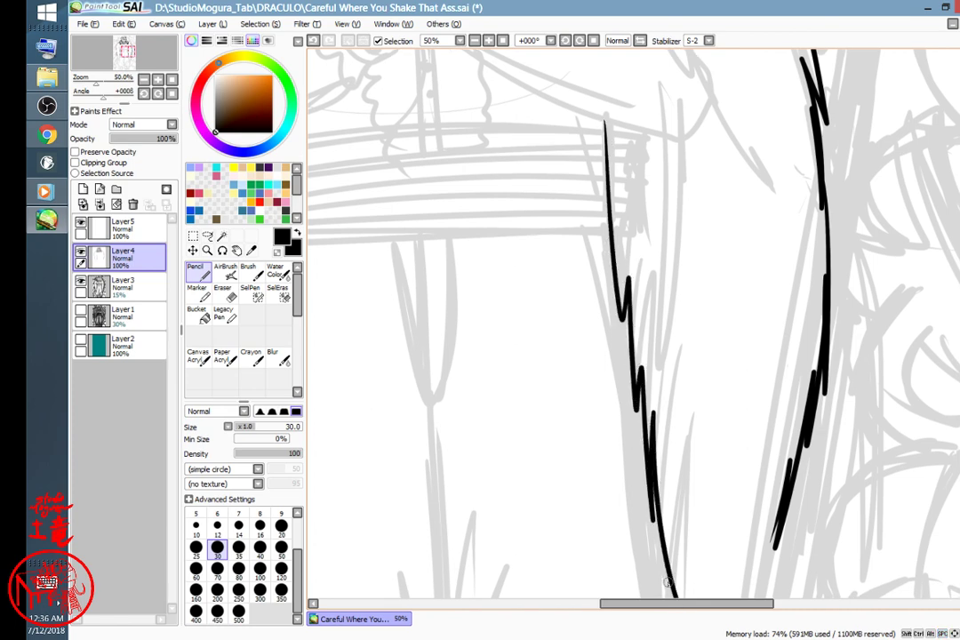
- Ink the folded sleeve cuff below the collar, with a round button and a wavy ruffled edge
drag(643, 250, 845, 373)
drag(748, 301, 756, 424)
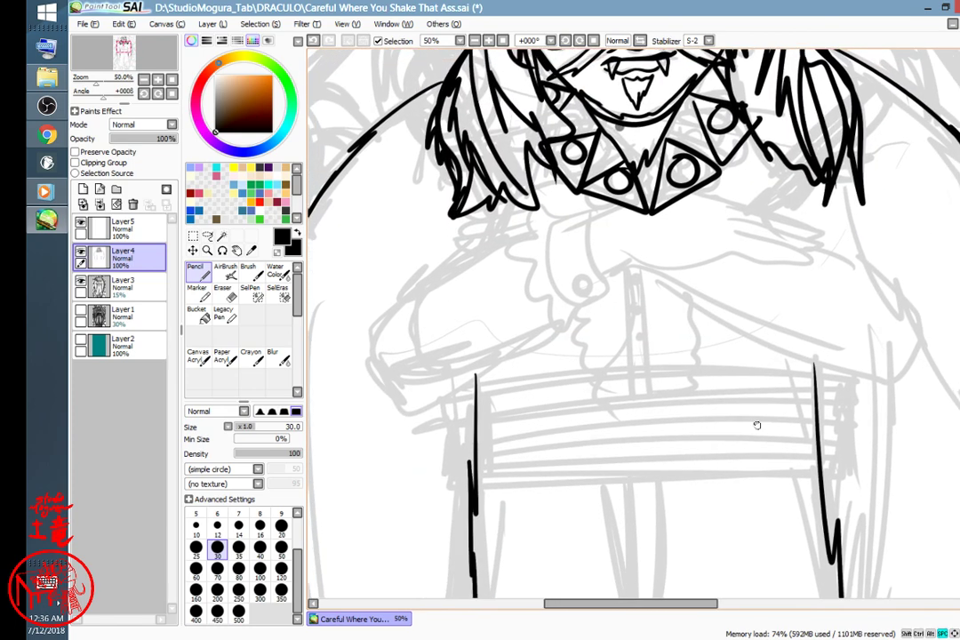
drag(726, 374, 681, 426)
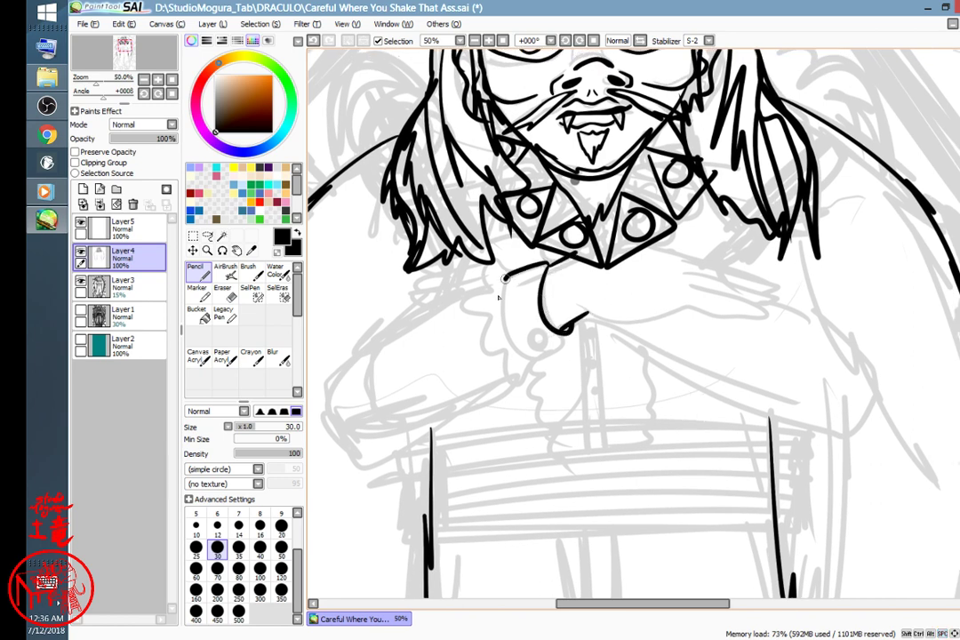
drag(506, 277, 543, 360)
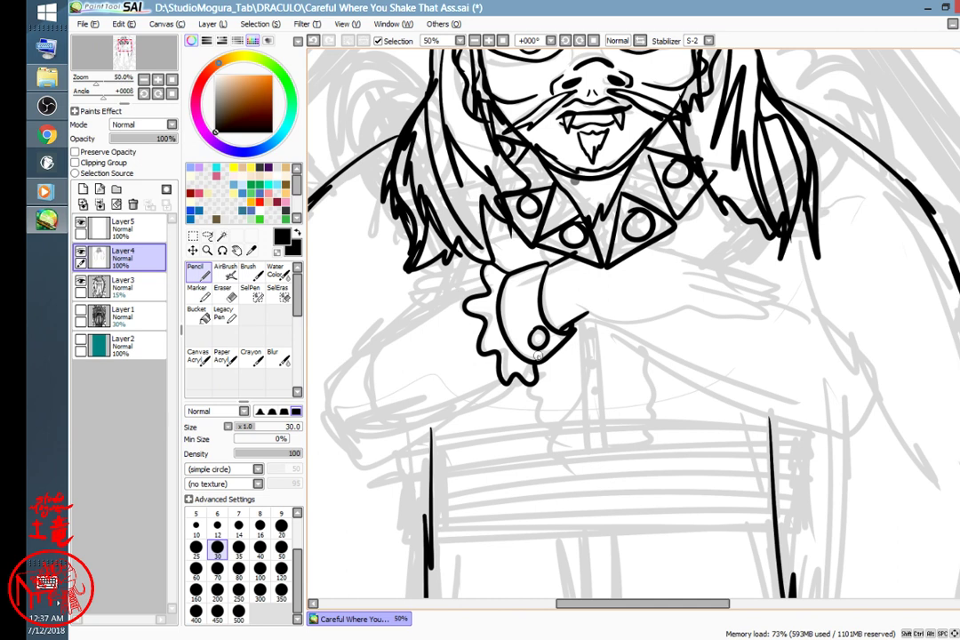
drag(467, 379, 562, 388)
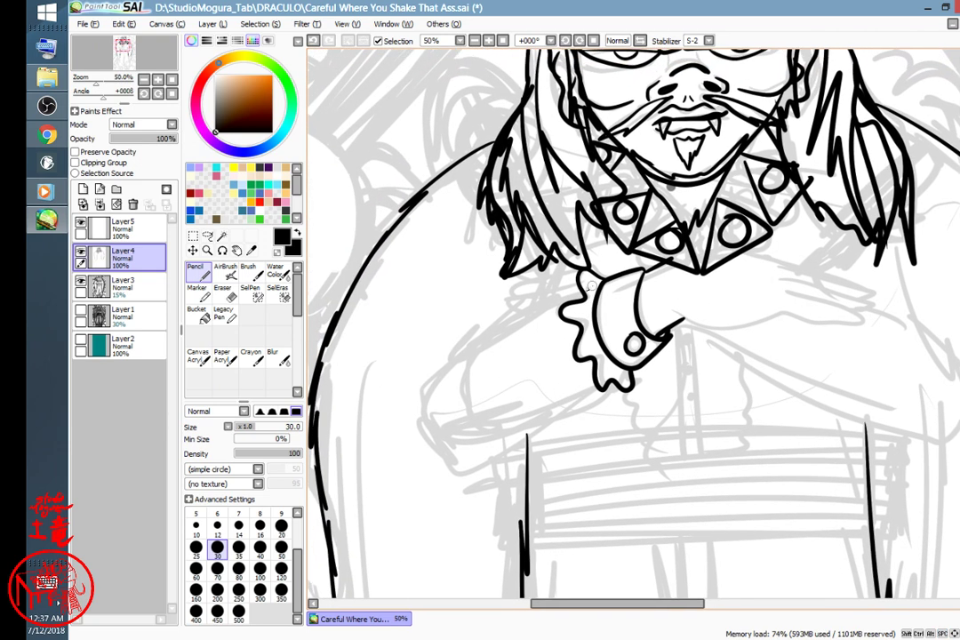
- Ink the bent forearm's sleeve behind the ruffled cuff and the hand with outstretched fingers laid across the chest
mouse_move(587, 286)
mouse_down()
mouse_move(523, 319)
mouse_move(435, 381)
mouse_move(421, 416)
mouse_move(429, 470)
mouse_move(463, 489)
mouse_move(604, 391)
mouse_up()
mouse_move(708, 399)
mouse_down()
mouse_move(563, 411)
mouse_move(492, 433)
mouse_up()
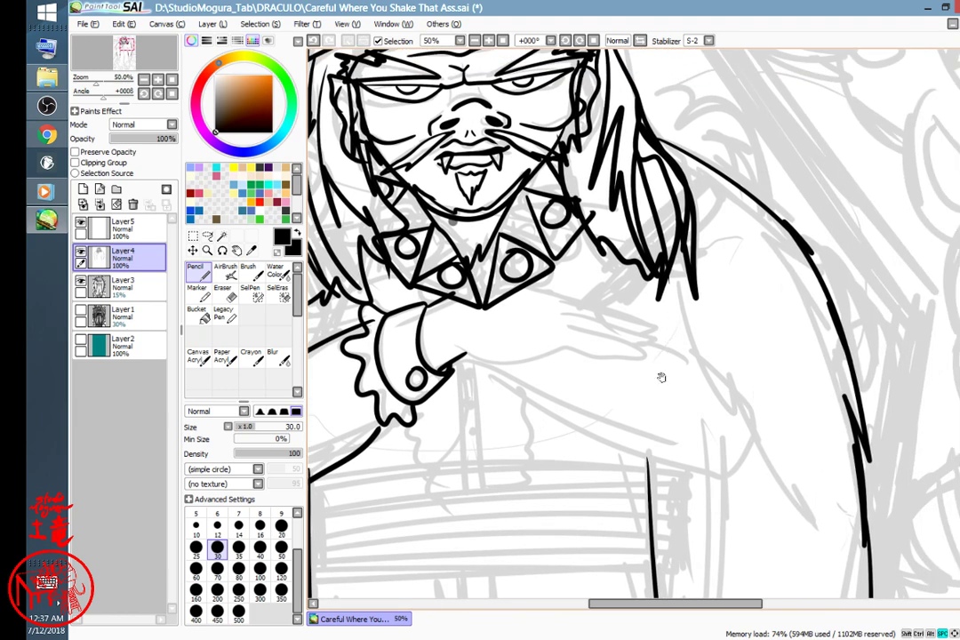
drag(662, 376, 705, 385)
mouse_move(513, 358)
mouse_down()
mouse_move(564, 367)
mouse_move(608, 350)
mouse_move(649, 359)
mouse_move(677, 350)
mouse_move(625, 326)
mouse_move(677, 356)
mouse_up()
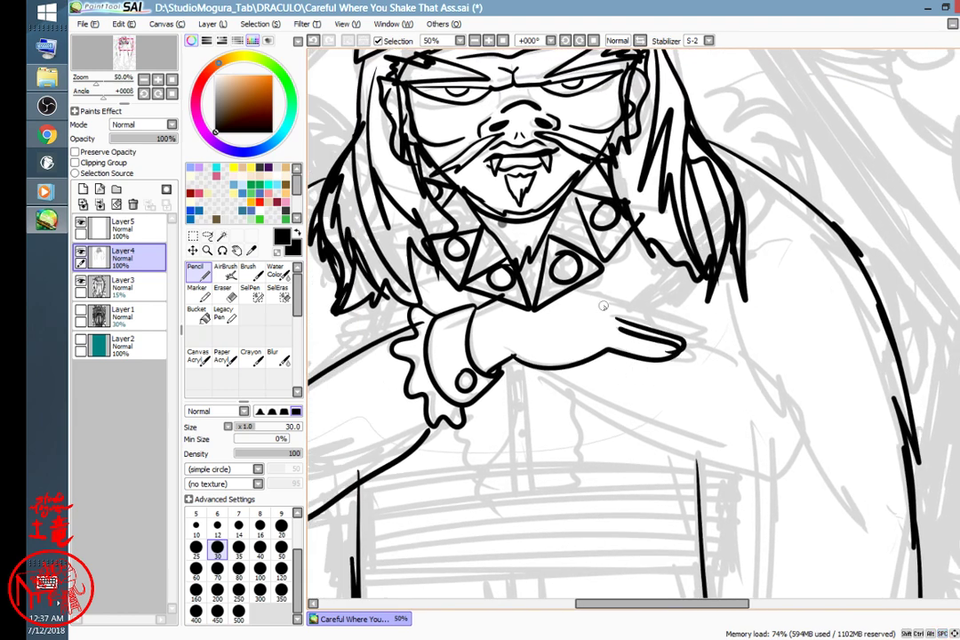
drag(603, 304, 686, 332)
mouse_move(608, 303)
mouse_down()
mouse_move(669, 317)
mouse_move(553, 284)
mouse_up()
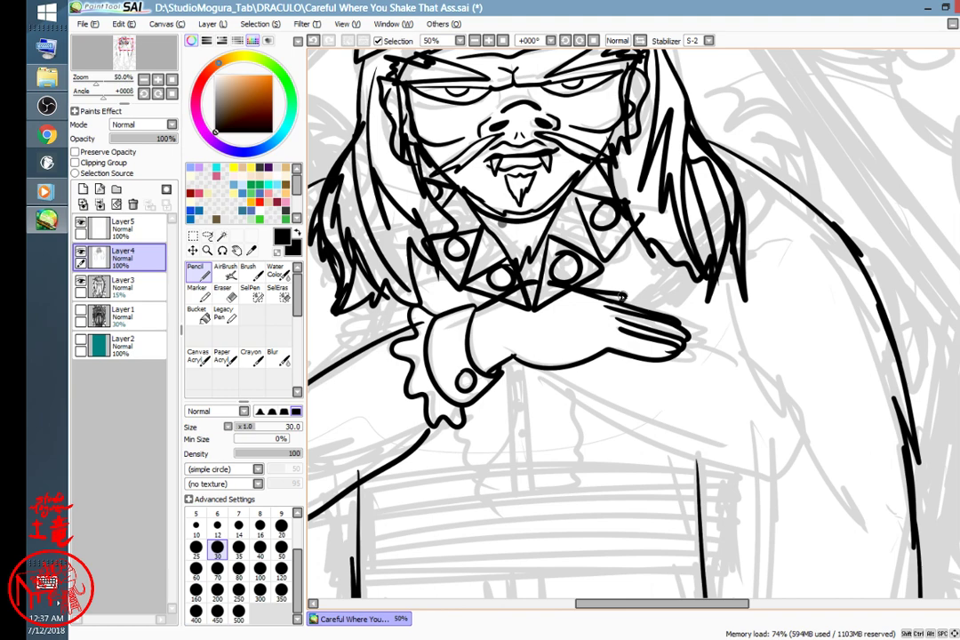
- Examine the inked arm and hand in proportion to the whole figure
scroll(620, 296, down, 4)
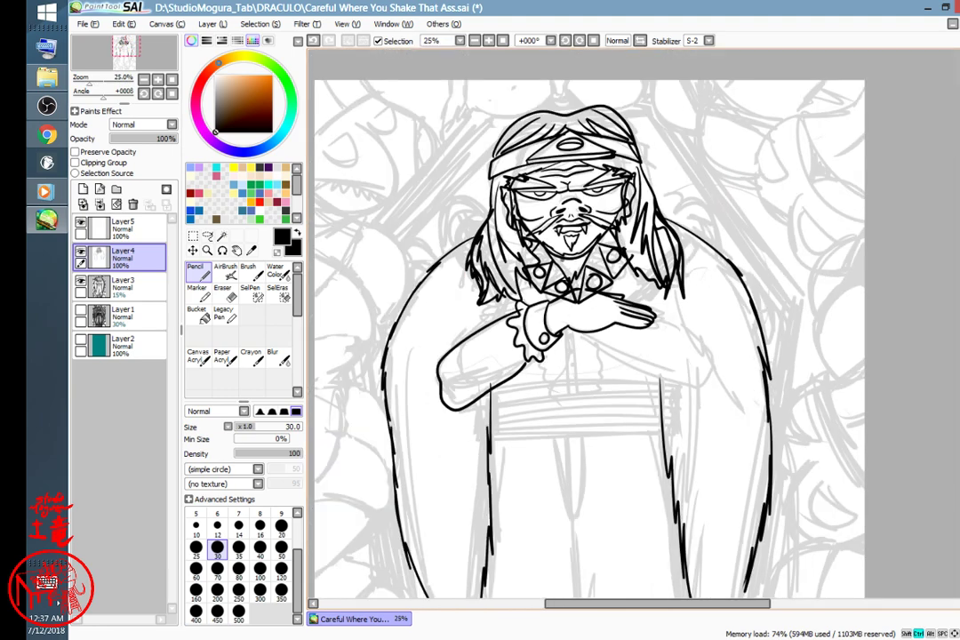
scroll(617, 297, up, 2)
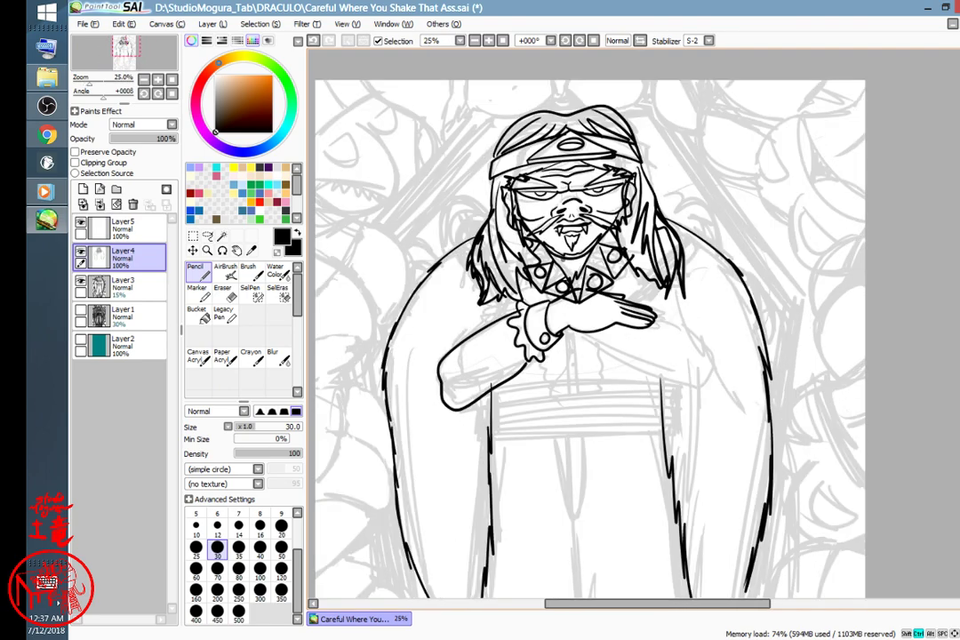
scroll(622, 311, up, 1)
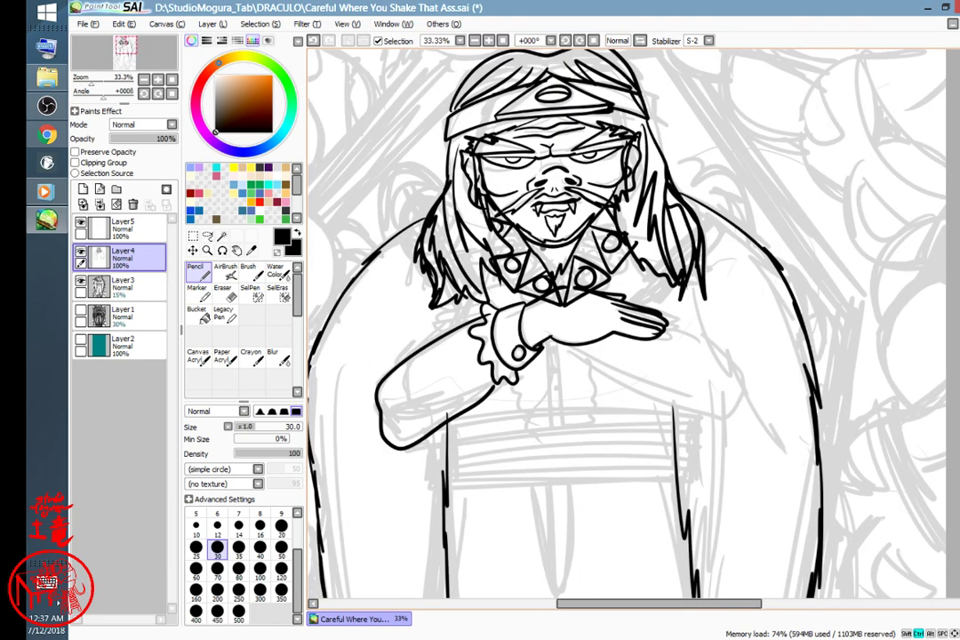
scroll(622, 311, up, 1)
scroll(623, 311, down, 3)
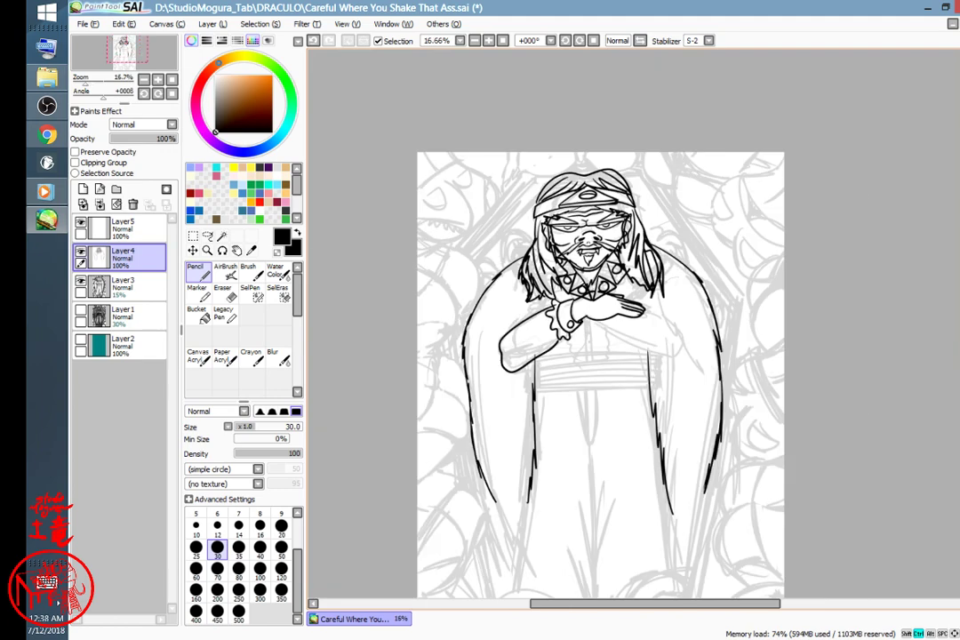
scroll(604, 382, down, 1)
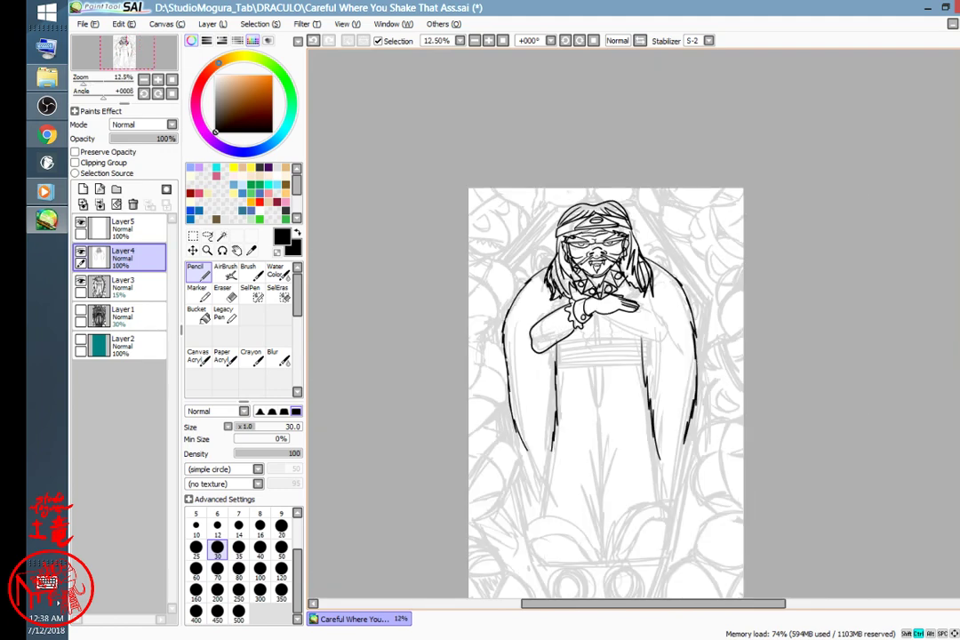
scroll(622, 296, up, 4)
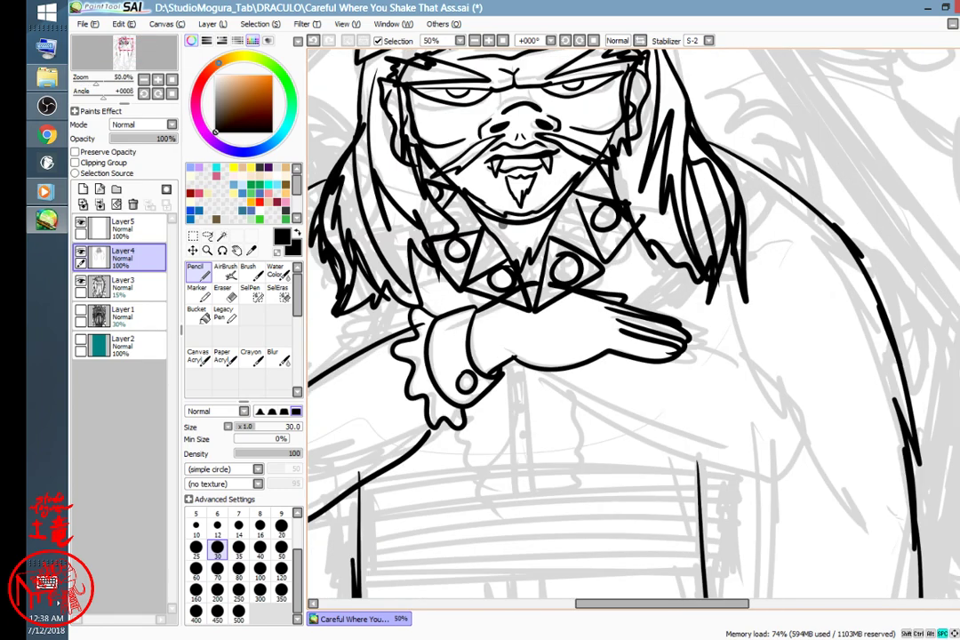
- Ink the second arm's ruffled cuff peeking out under the hand and its rounded, bent forearm sleeve
drag(711, 376, 602, 348)
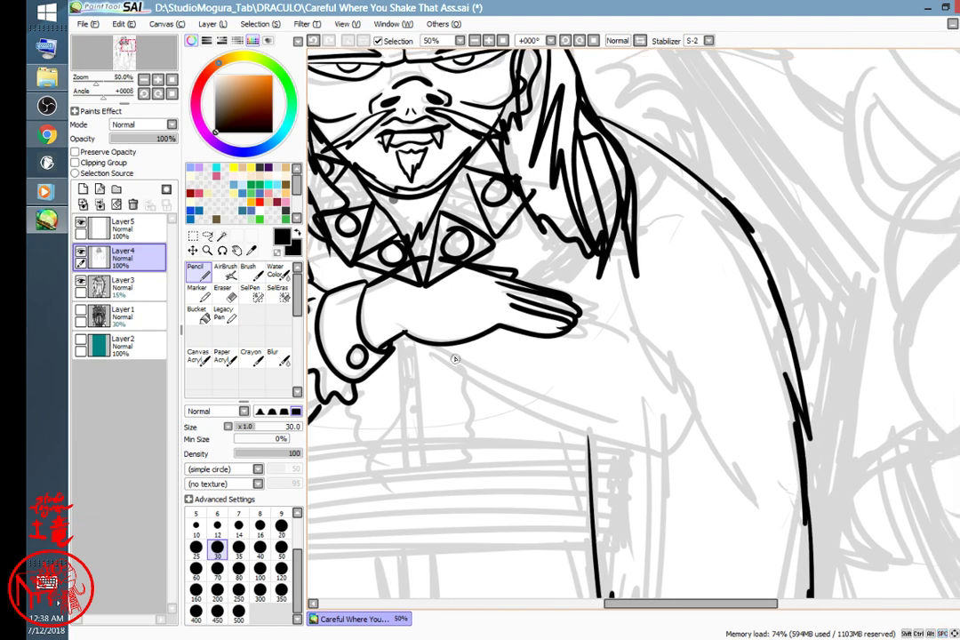
drag(467, 356, 575, 370)
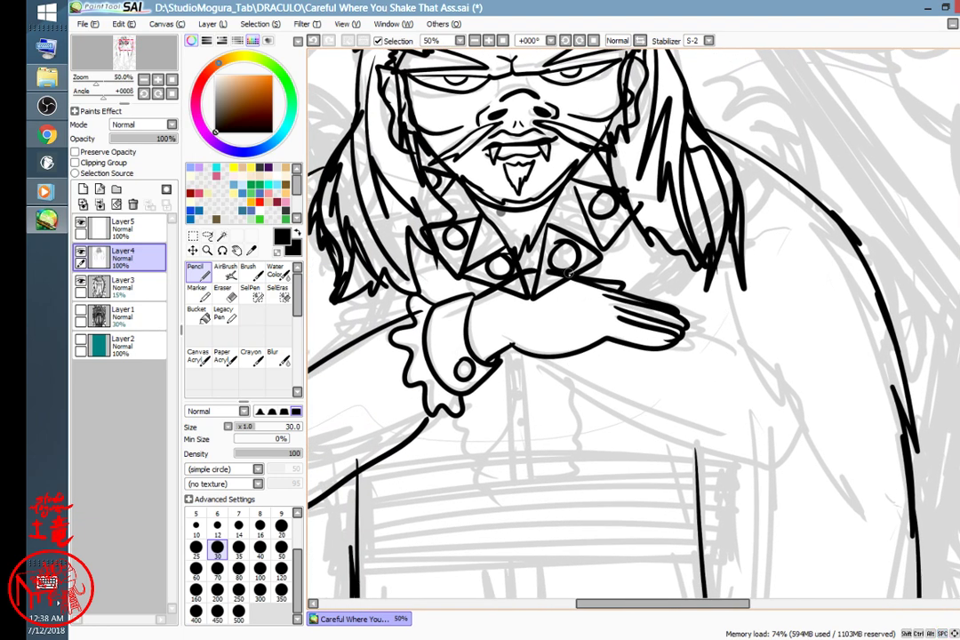
mouse_move(556, 271)
mouse_down()
mouse_move(456, 260)
mouse_move(392, 308)
mouse_up()
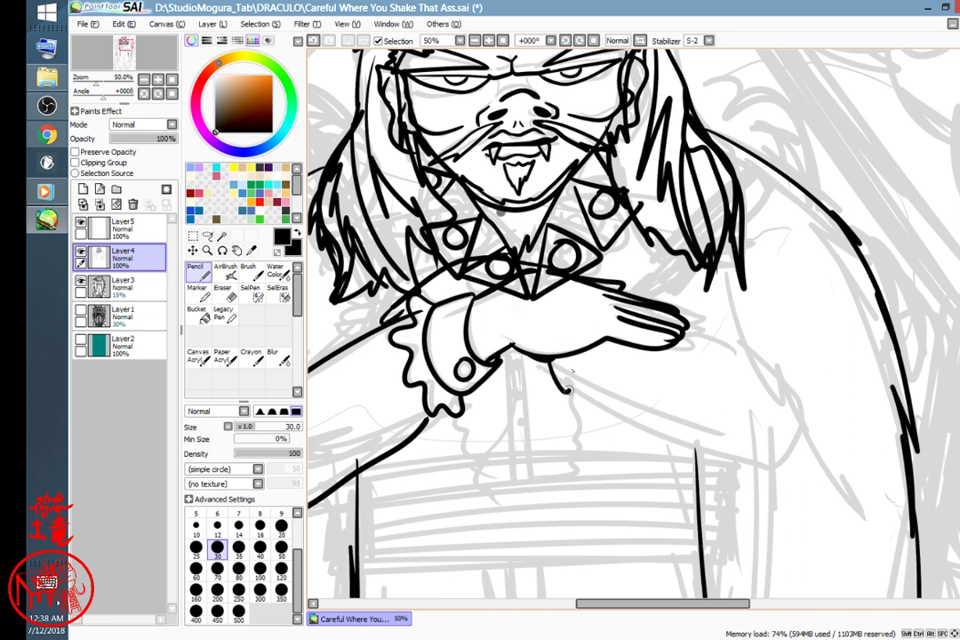
drag(514, 349, 626, 345)
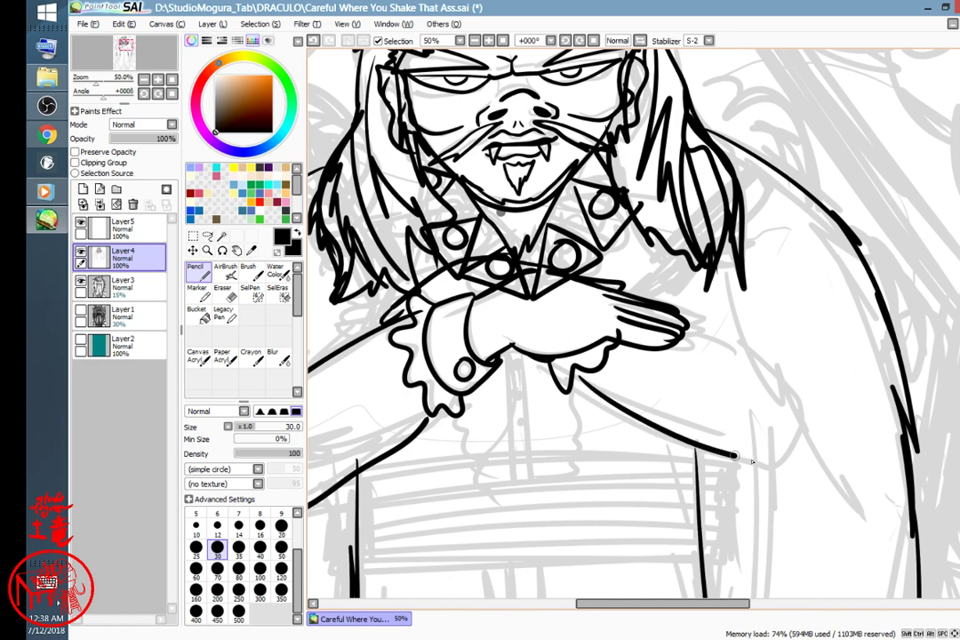
drag(576, 378, 794, 389)
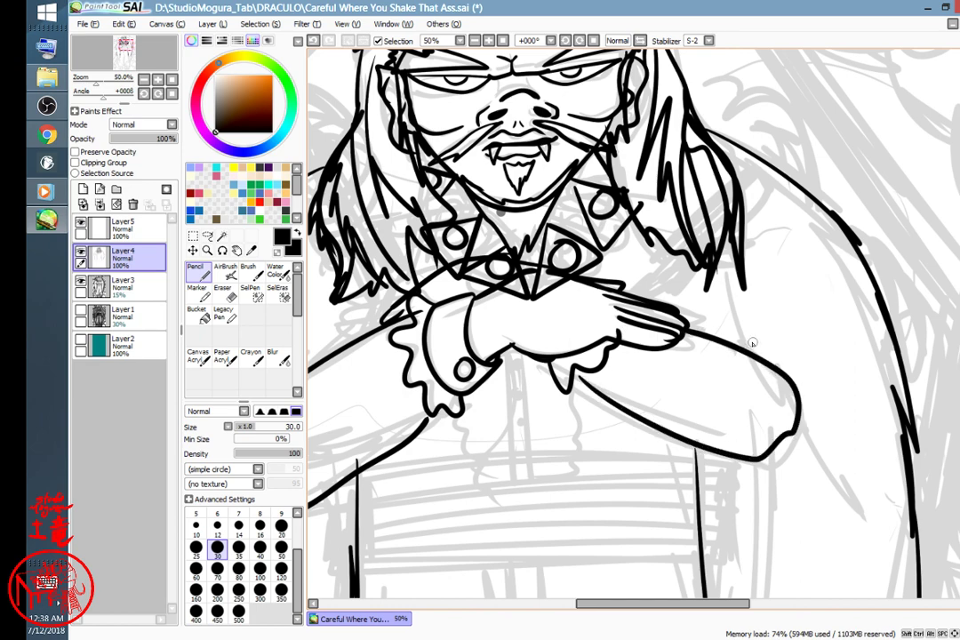
- Ink the shirt front below the crossed arms with wavy ruffles on both sides and a central placket with small round buttons
mouse_move(613, 444)
mouse_down()
mouse_move(757, 311)
mouse_move(740, 304)
mouse_up()
drag(586, 253, 595, 310)
mouse_move(688, 230)
mouse_down()
mouse_move(708, 281)
mouse_move(710, 311)
mouse_up()
drag(634, 215, 646, 314)
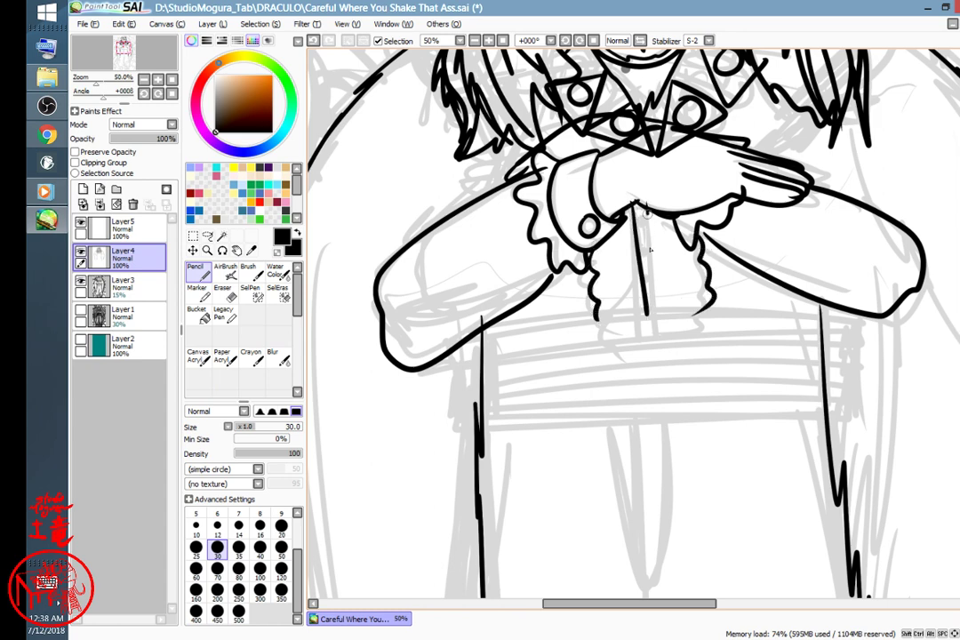
drag(644, 213, 659, 314)
drag(640, 214, 651, 293)
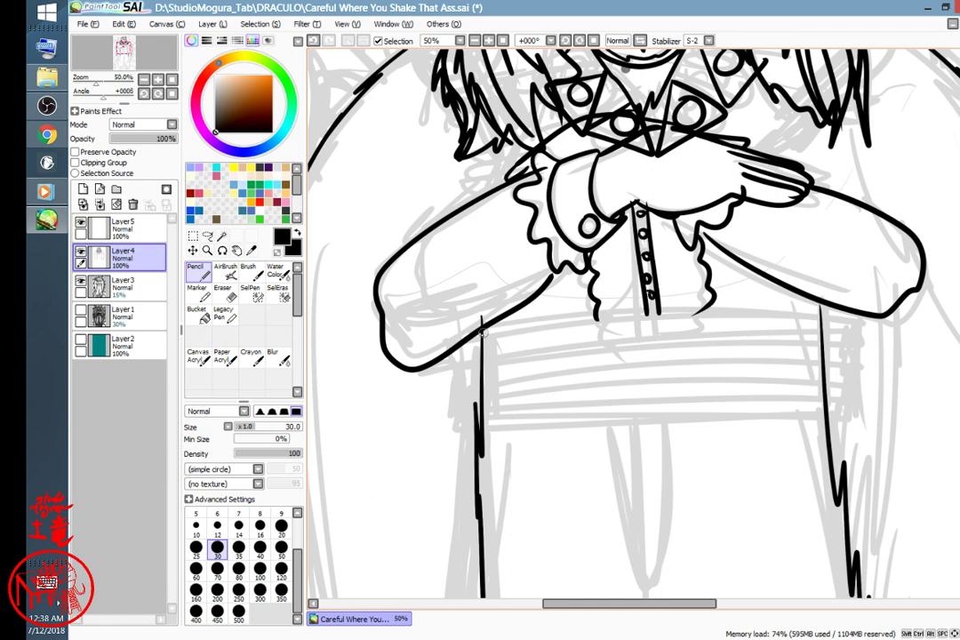
- Ink the waist sash as a stack of slightly curved horizontal lines between the two leg lines
mouse_move(482, 327)
mouse_down()
mouse_move(729, 317)
mouse_move(825, 313)
mouse_up()
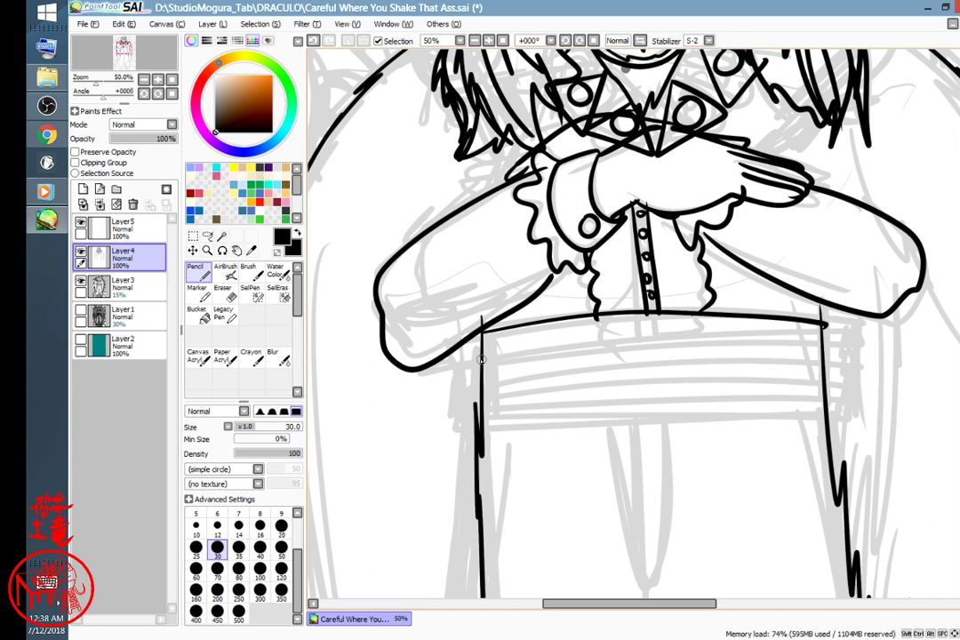
mouse_move(482, 355)
mouse_down()
mouse_move(740, 333)
mouse_move(841, 337)
mouse_move(583, 358)
mouse_move(831, 348)
mouse_up()
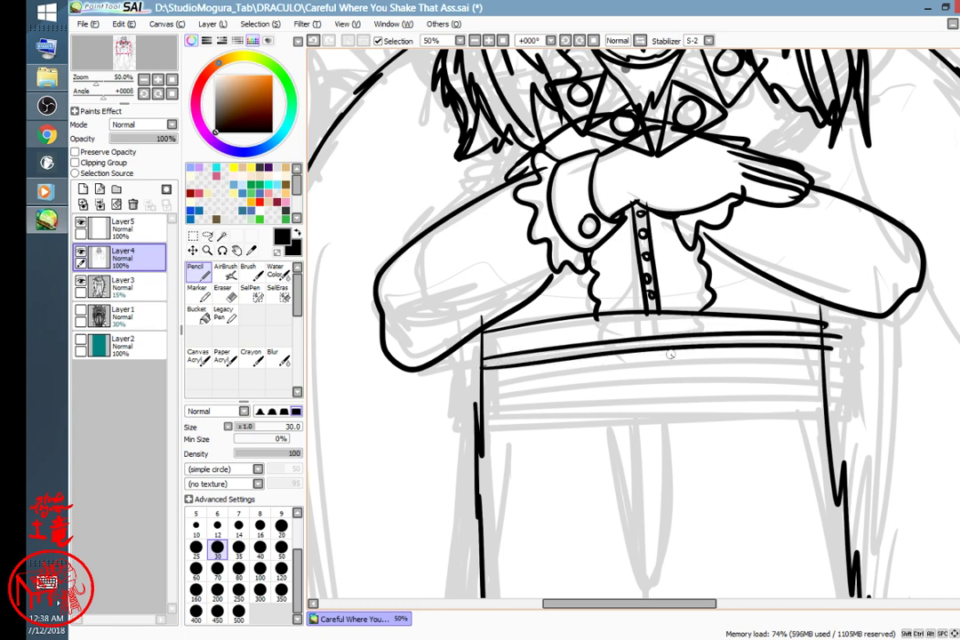
drag(483, 383, 832, 363)
mouse_move(476, 398)
mouse_down()
mouse_move(659, 377)
mouse_move(826, 375)
mouse_up()
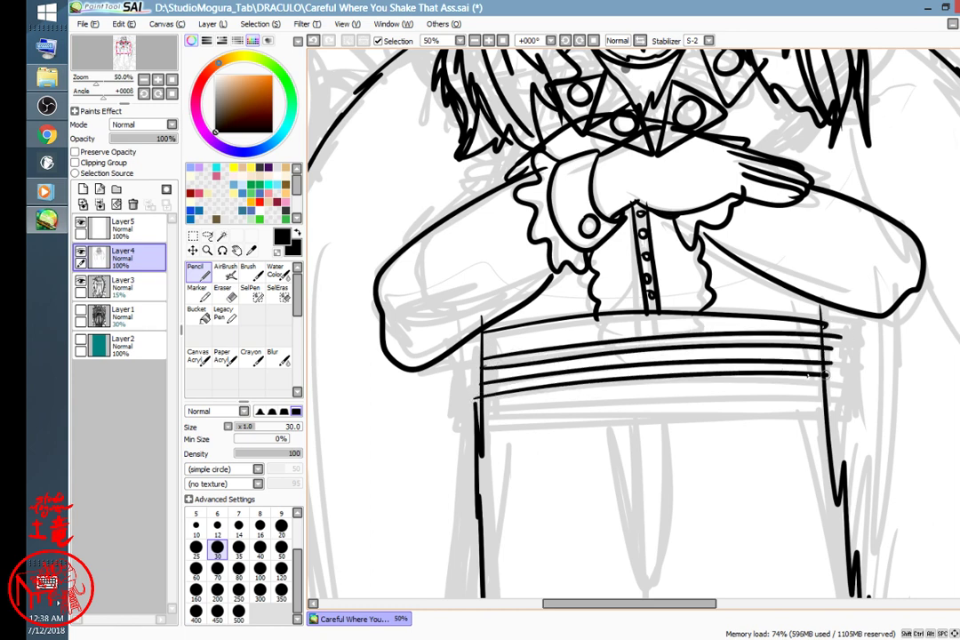
drag(478, 398, 841, 386)
drag(494, 409, 841, 401)
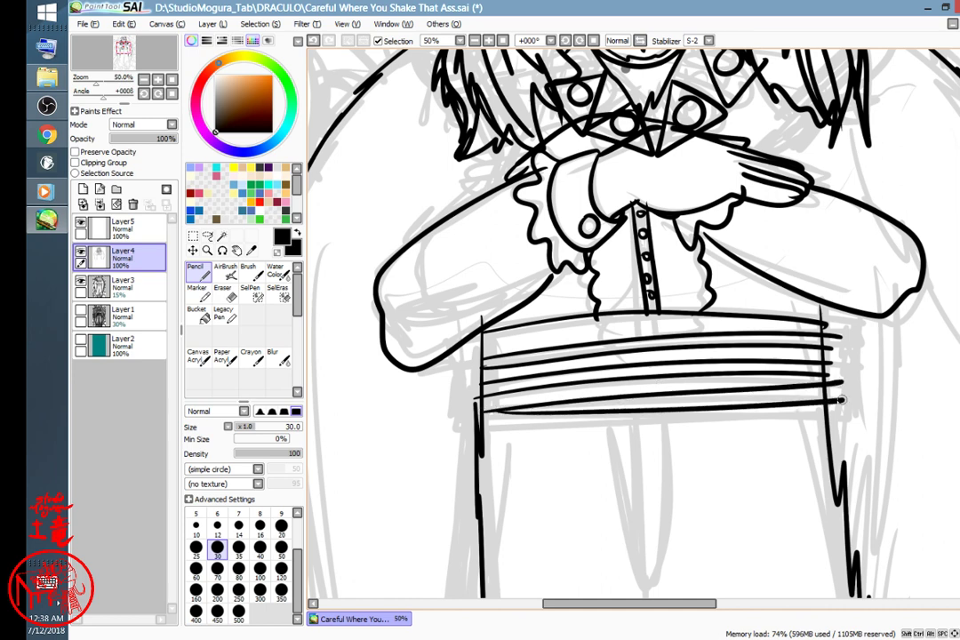
- Ink the trouser fly flap below the sash and the centre seam running down from its tip
mouse_move(681, 454)
mouse_down()
mouse_move(679, 377)
mouse_move(664, 350)
mouse_move(662, 463)
mouse_move(640, 488)
mouse_move(637, 328)
mouse_up()
drag(730, 359, 722, 160)
mouse_move(687, 355)
mouse_down()
mouse_move(683, 258)
mouse_move(663, 192)
mouse_move(662, 221)
mouse_up()
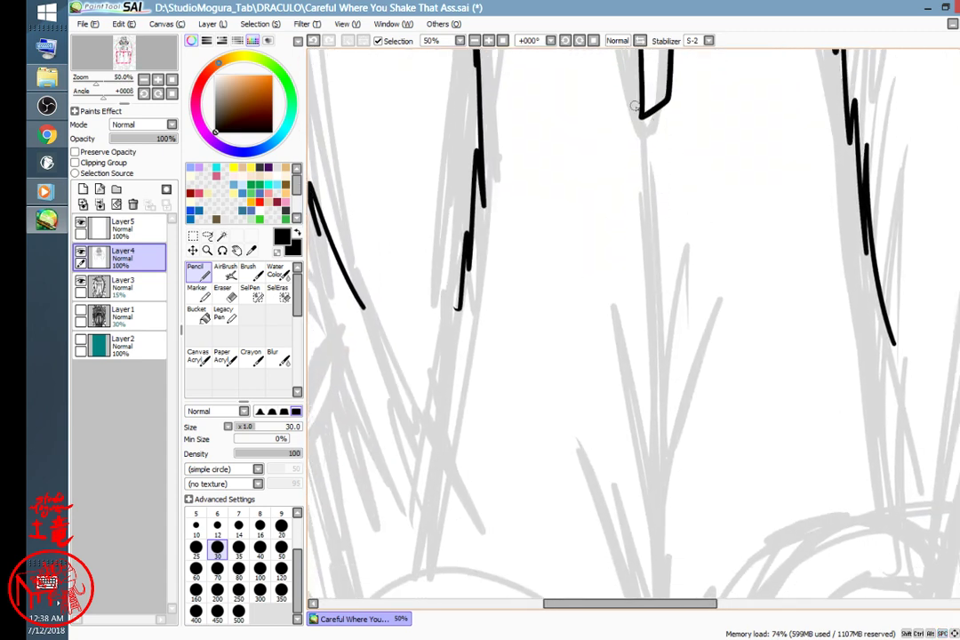
drag(640, 113, 663, 351)
- Ink branching V-shaped creases along the centre seam and extend the seam in a thick line down to the feet
mouse_move(638, 256)
mouse_down()
mouse_move(655, 306)
mouse_move(652, 487)
mouse_up()
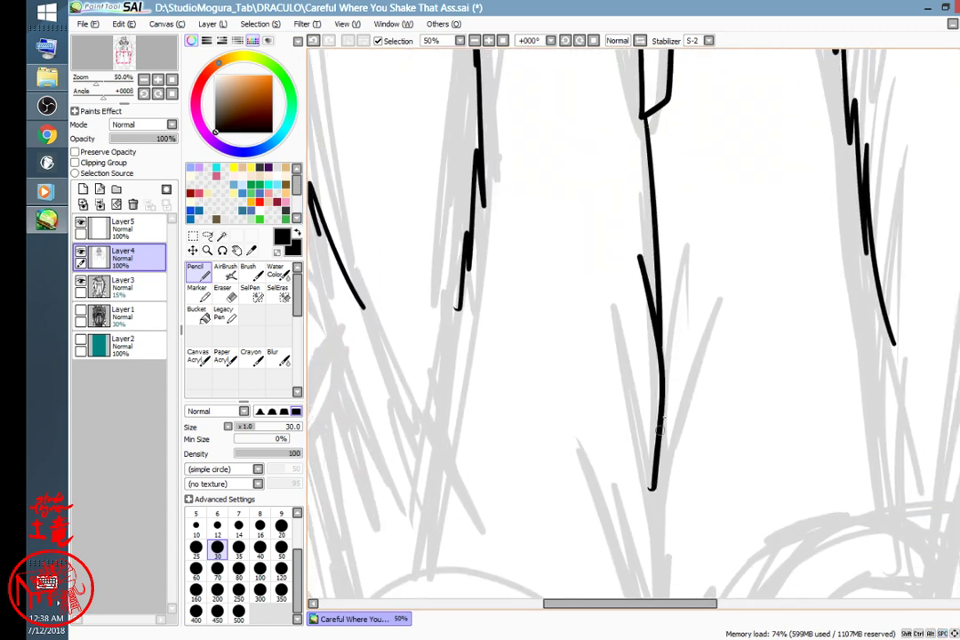
mouse_move(683, 250)
mouse_down()
mouse_move(664, 307)
mouse_move(662, 369)
mouse_up()
mouse_move(720, 300)
mouse_down()
mouse_move(661, 502)
mouse_move(604, 311)
mouse_up()
mouse_move(604, 311)
mouse_down()
mouse_move(665, 502)
mouse_move(715, 372)
mouse_up()
mouse_move(715, 372)
mouse_down()
mouse_move(658, 562)
mouse_move(592, 388)
mouse_up()
drag(593, 389, 657, 562)
mouse_move(749, 490)
mouse_down()
mouse_move(757, 358)
mouse_move(767, 219)
mouse_up()
drag(670, 231, 692, 472)
drag(693, 471, 687, 218)
drag(687, 218, 697, 467)
- Ink the arched outline of the right foot beside the seam's lower end, with a thickened outer curve and a thinner inner line
drag(800, 433, 570, 490)
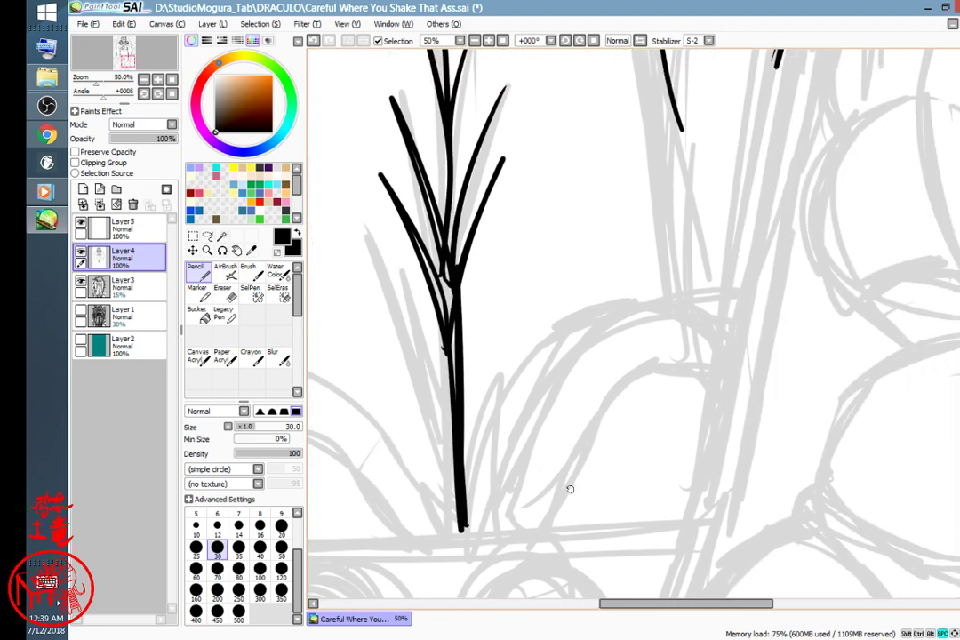
mouse_move(477, 523)
mouse_down()
mouse_move(494, 453)
mouse_move(588, 328)
mouse_move(735, 296)
mouse_move(742, 376)
mouse_up()
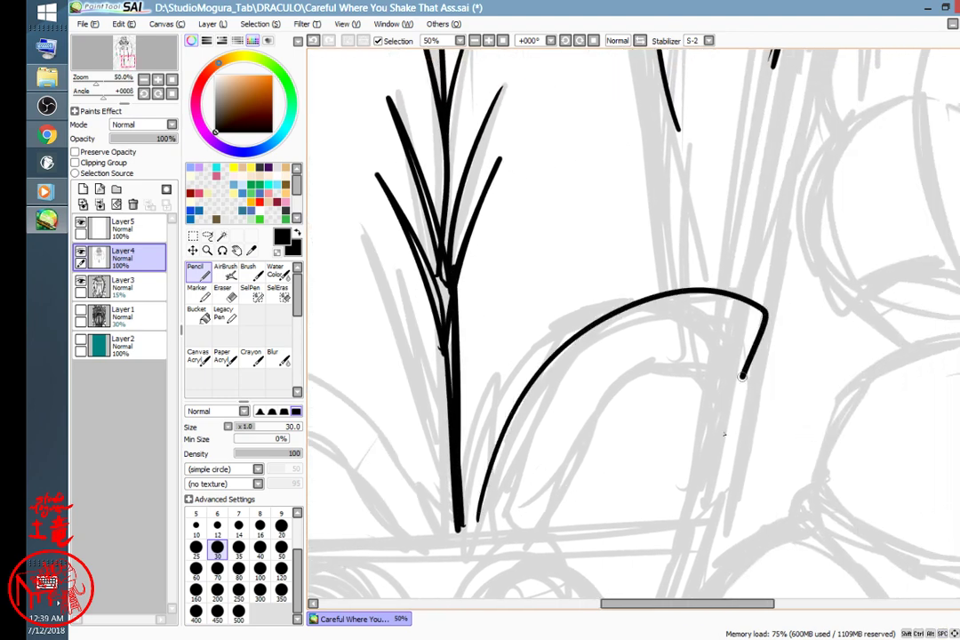
key(ctrl+z)
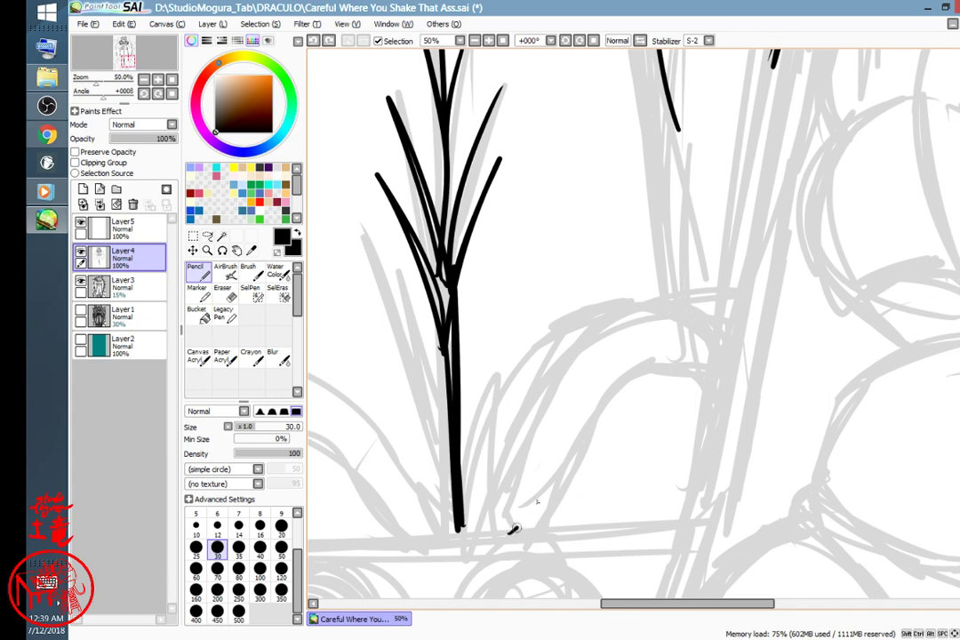
mouse_move(514, 529)
mouse_down()
mouse_move(569, 363)
mouse_move(647, 300)
mouse_move(722, 325)
mouse_move(682, 520)
mouse_up()
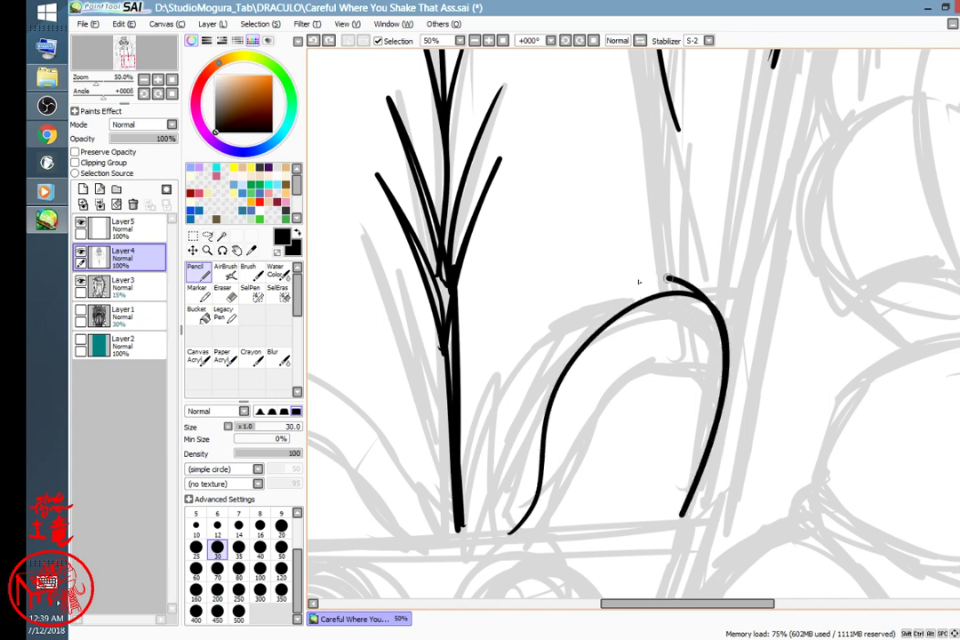
mouse_move(639, 281)
mouse_down()
mouse_move(504, 483)
mouse_move(497, 458)
mouse_move(693, 290)
mouse_move(480, 522)
mouse_up()
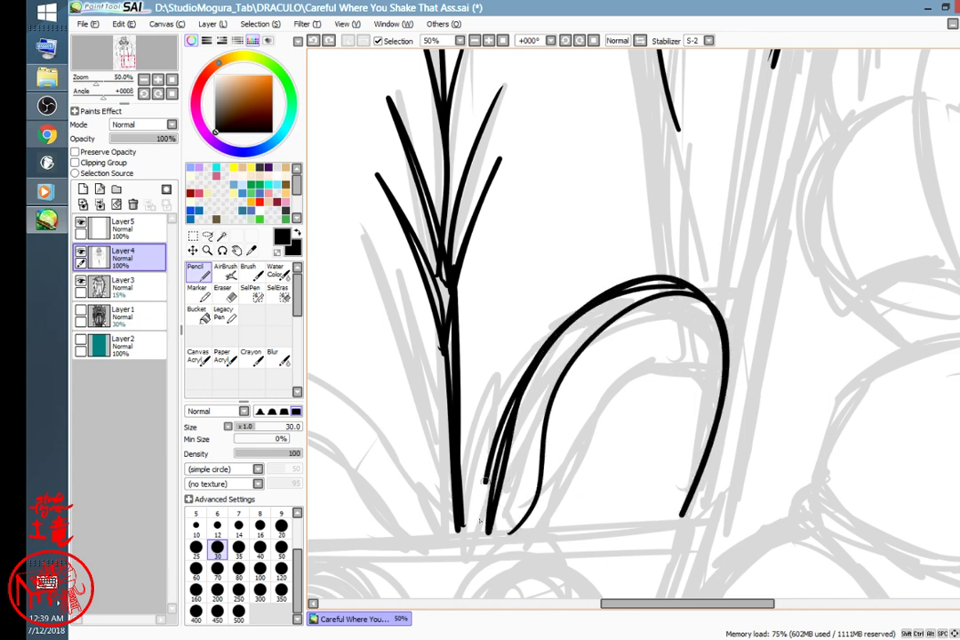
mouse_move(516, 380)
mouse_down()
mouse_move(778, 294)
mouse_move(734, 337)
mouse_up()
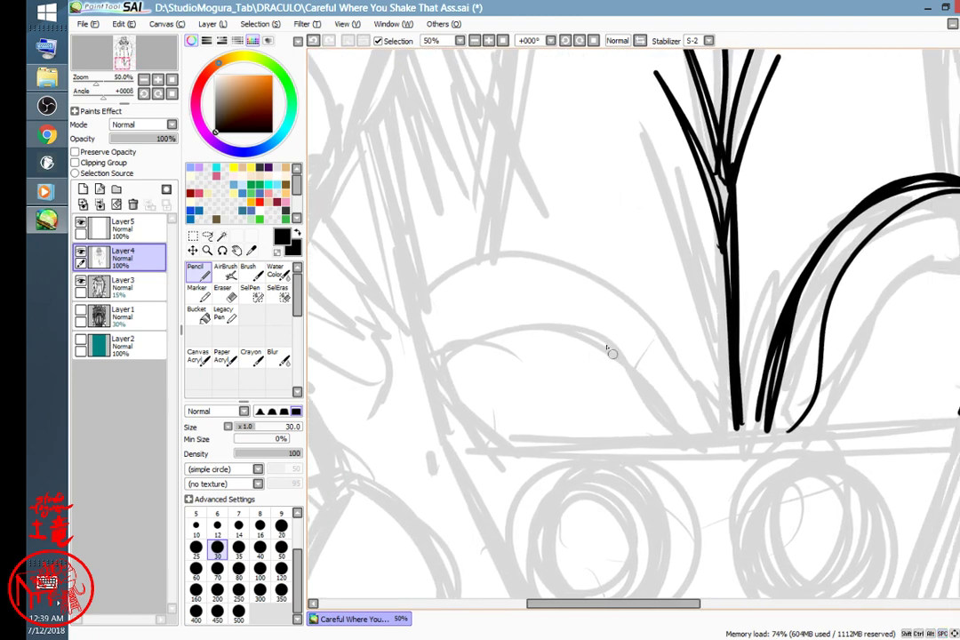
mouse_move(617, 339)
mouse_down()
mouse_move(655, 400)
mouse_move(692, 434)
mouse_move(655, 411)
mouse_move(577, 296)
mouse_move(465, 311)
mouse_move(427, 367)
mouse_move(560, 289)
mouse_move(599, 304)
mouse_move(440, 374)
mouse_move(486, 457)
mouse_move(522, 280)
mouse_move(580, 294)
mouse_move(457, 444)
mouse_move(435, 308)
mouse_move(529, 245)
mouse_move(641, 325)
mouse_move(690, 408)
mouse_move(682, 367)
mouse_move(579, 265)
mouse_move(438, 318)
mouse_move(542, 233)
mouse_move(745, 421)
mouse_move(566, 258)
mouse_move(442, 305)
mouse_move(449, 280)
mouse_move(577, 248)
mouse_move(727, 422)
mouse_up()
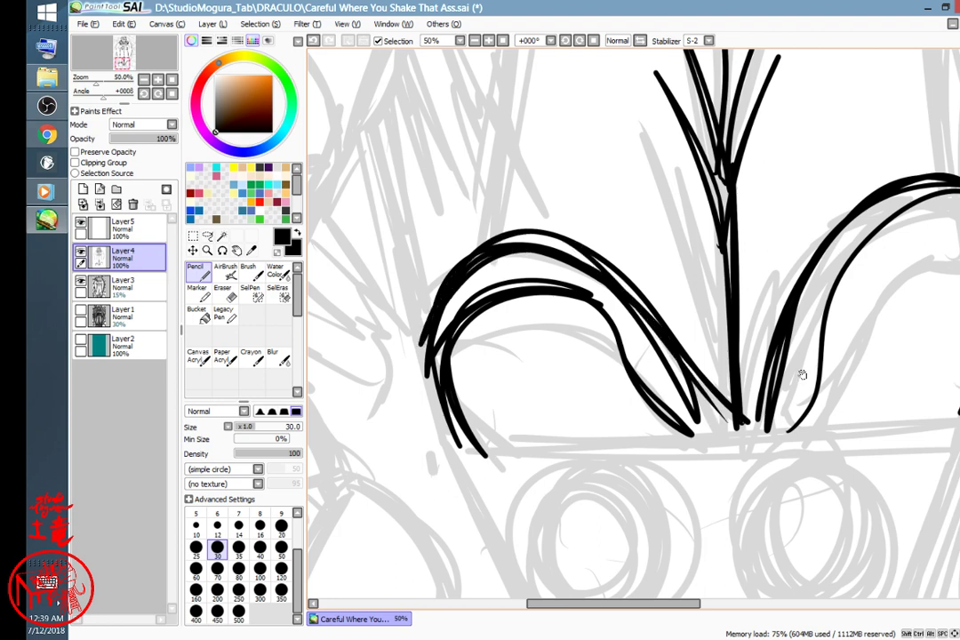
mouse_move(801, 374)
mouse_down()
mouse_move(812, 400)
mouse_move(611, 503)
mouse_up()
mouse_move(794, 309)
mouse_down()
mouse_move(640, 337)
mouse_move(578, 496)
mouse_up()
scroll(607, 454, down, 3)
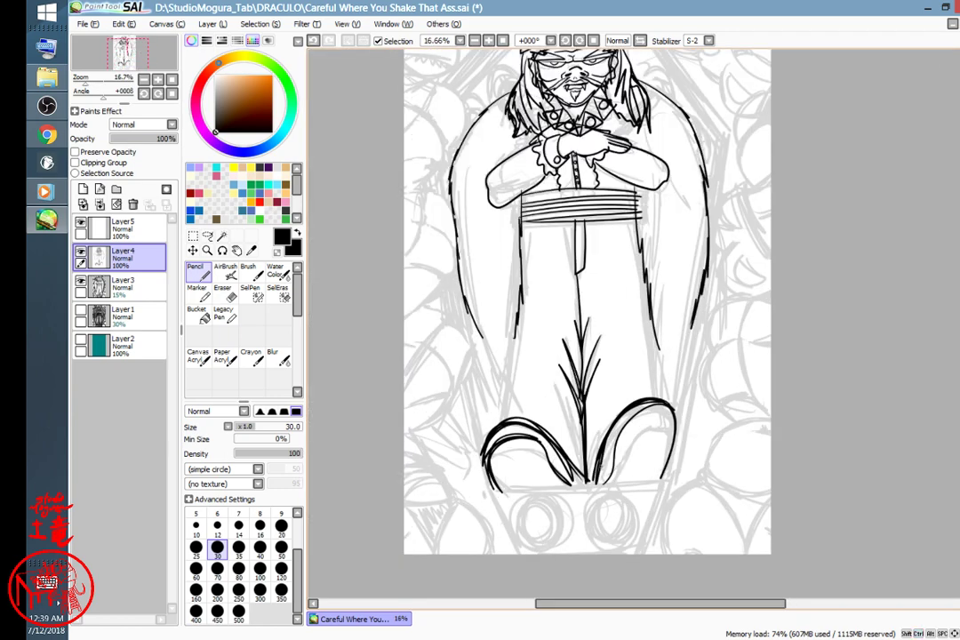
key(ctrl+z)
key(ctrl+z)
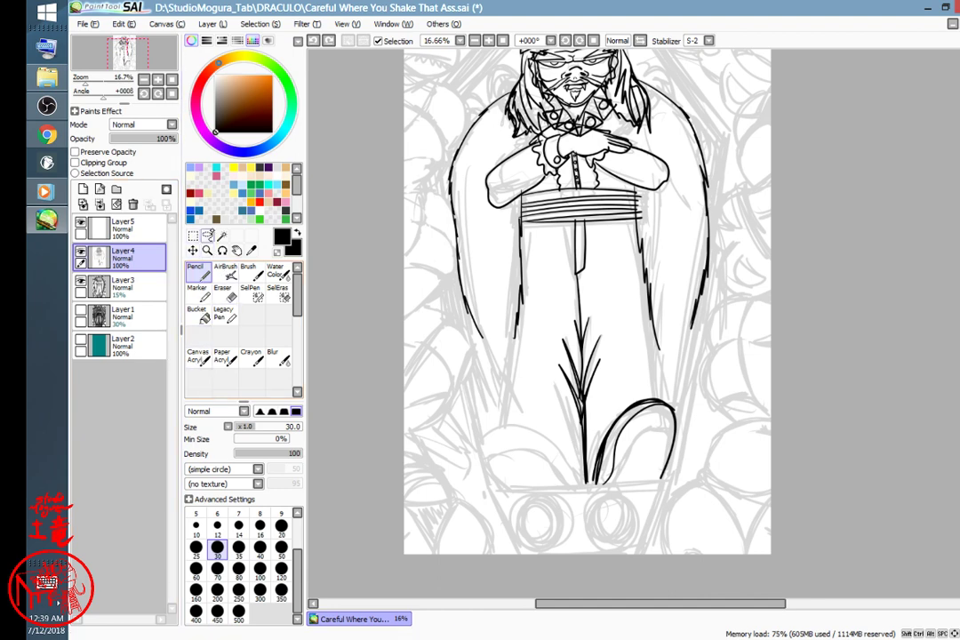
- Paint a selection over the whole arched right foot outline with SelPen at size 450
double_click(194, 238)
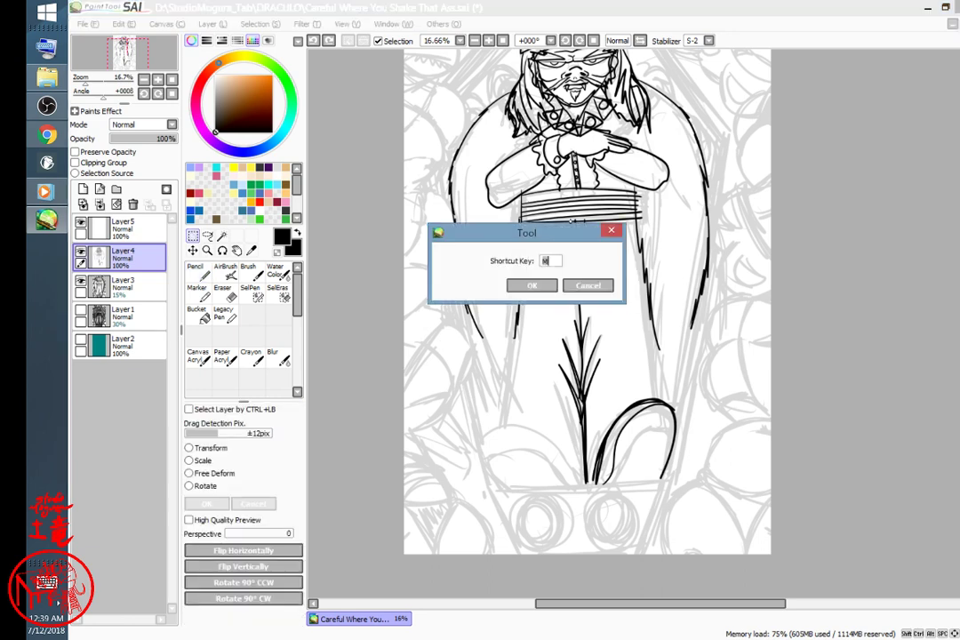
click(595, 287)
double_click(251, 291)
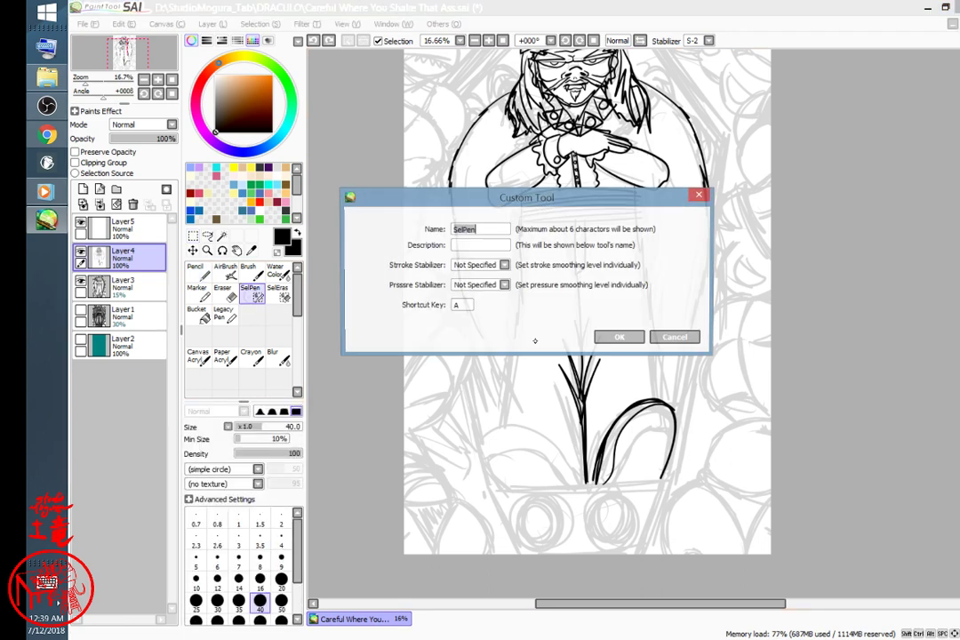
click(627, 337)
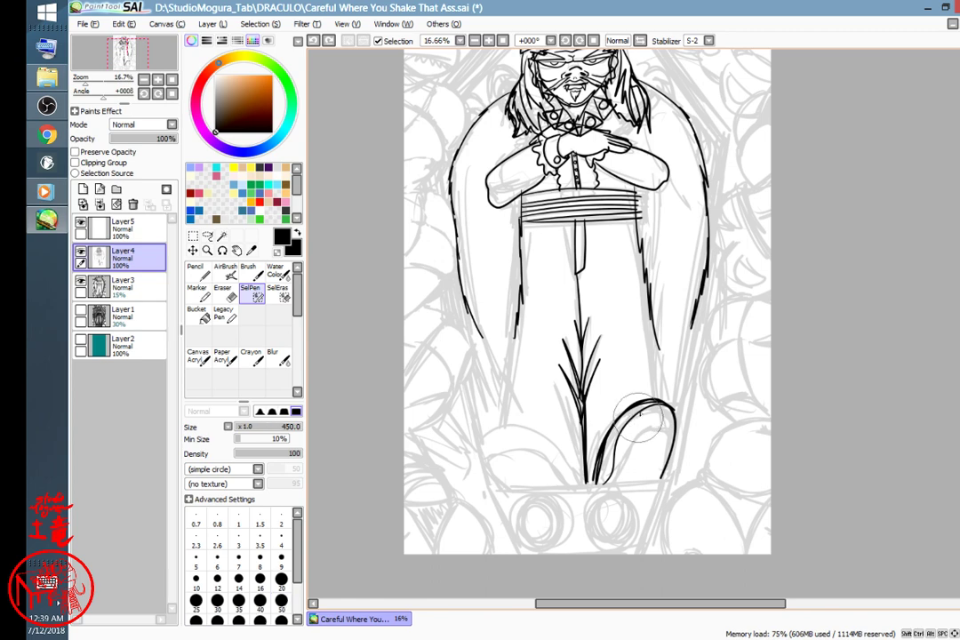
mouse_move(647, 397)
mouse_down()
mouse_move(603, 481)
mouse_move(614, 458)
mouse_up()
mouse_move(643, 396)
mouse_down()
mouse_move(659, 407)
mouse_move(662, 480)
mouse_move(670, 407)
mouse_move(659, 482)
mouse_up()
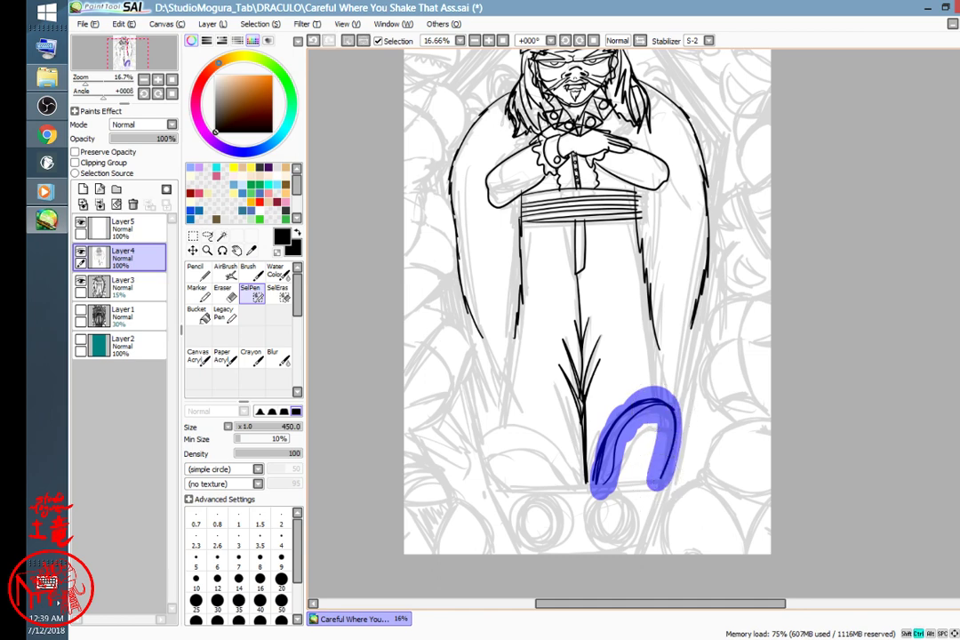
- Paste a copy of the arched foot outline, flip it horizontally and place it, slightly rotated, on the other side of the centre seam
key(ctrl+v)
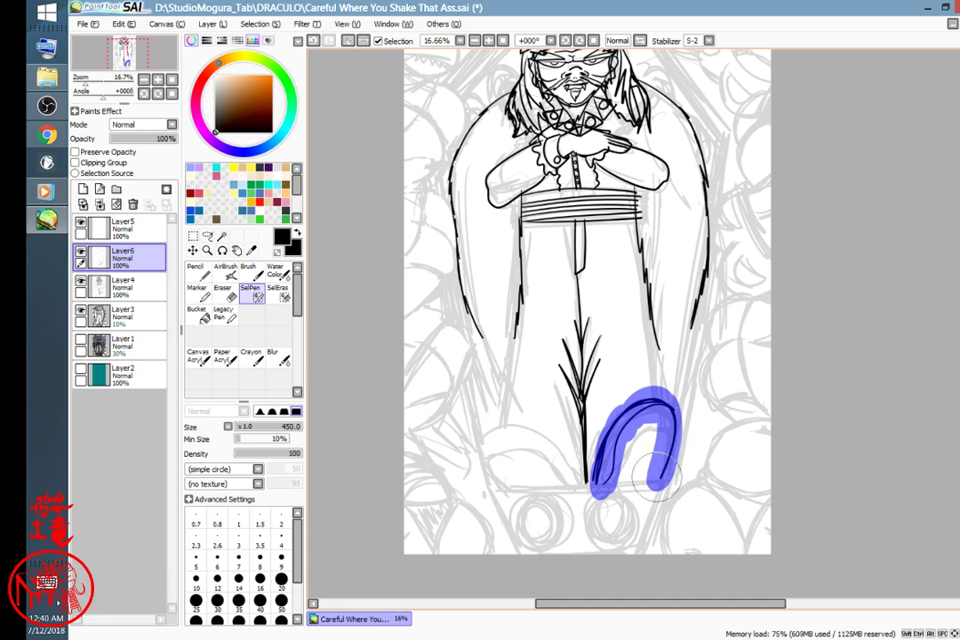
key(ctrl+t)
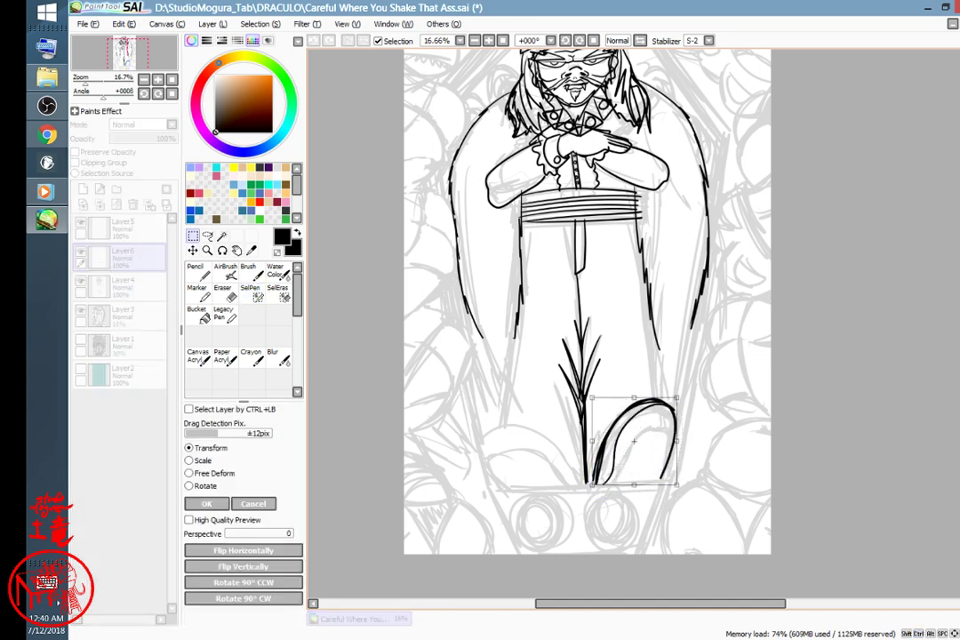
right_click(621, 422)
alt+click(618, 434)
click(263, 24)
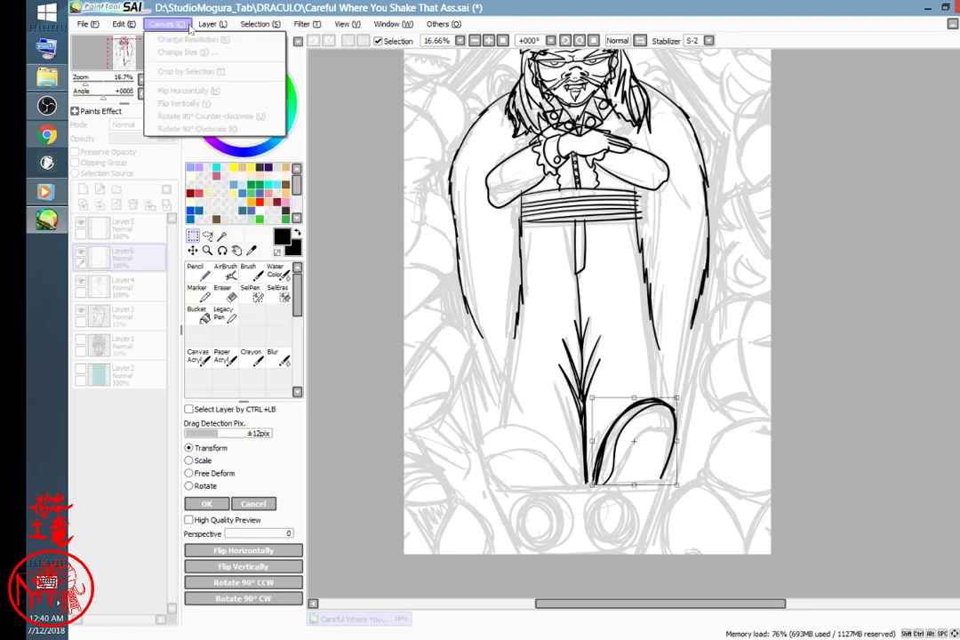
mouse_move(206, 28)
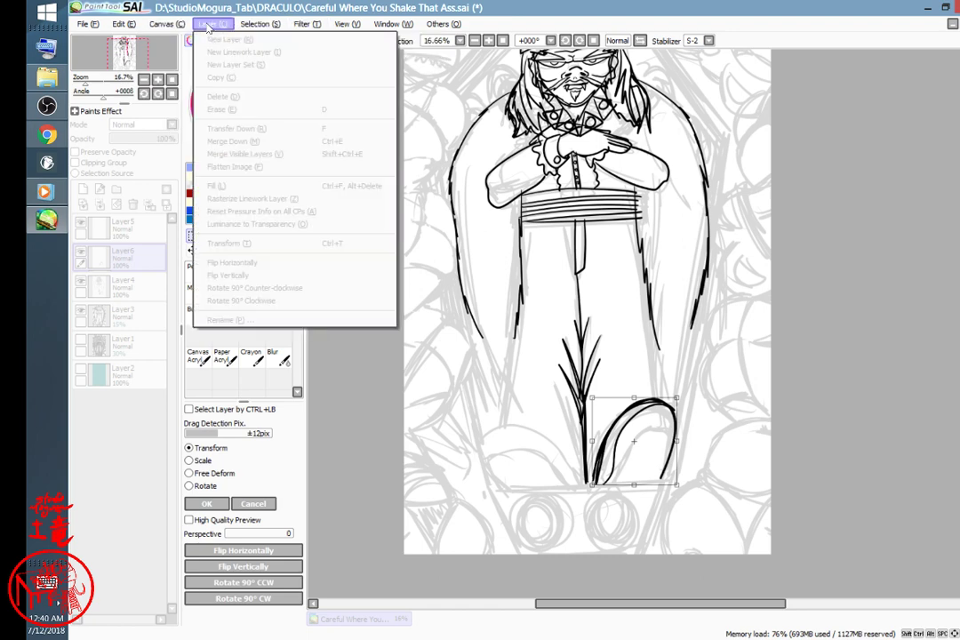
click(676, 442)
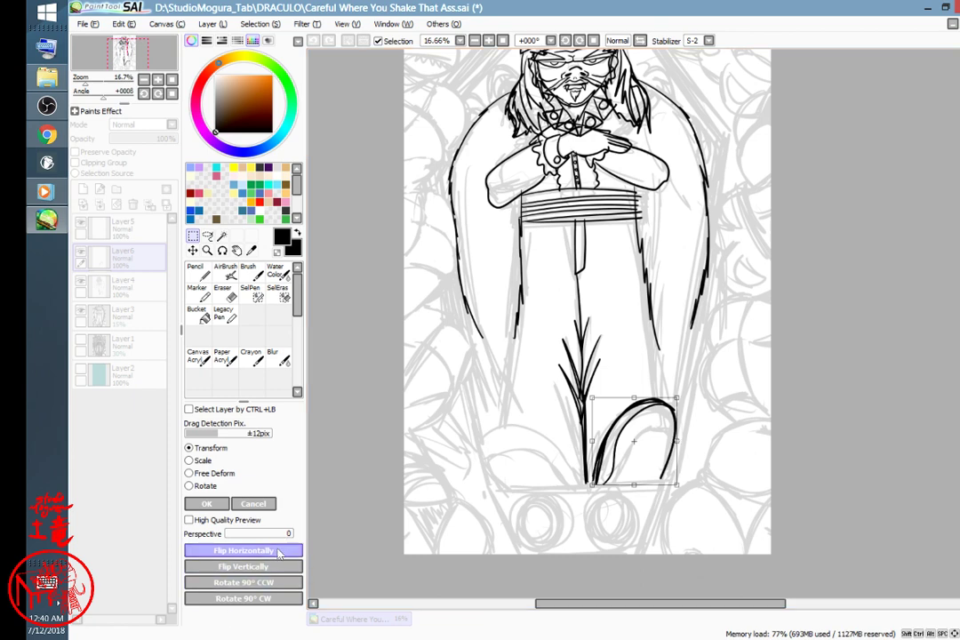
click(243, 550)
mouse_move(655, 422)
mouse_down()
mouse_move(542, 431)
mouse_move(556, 427)
mouse_up()
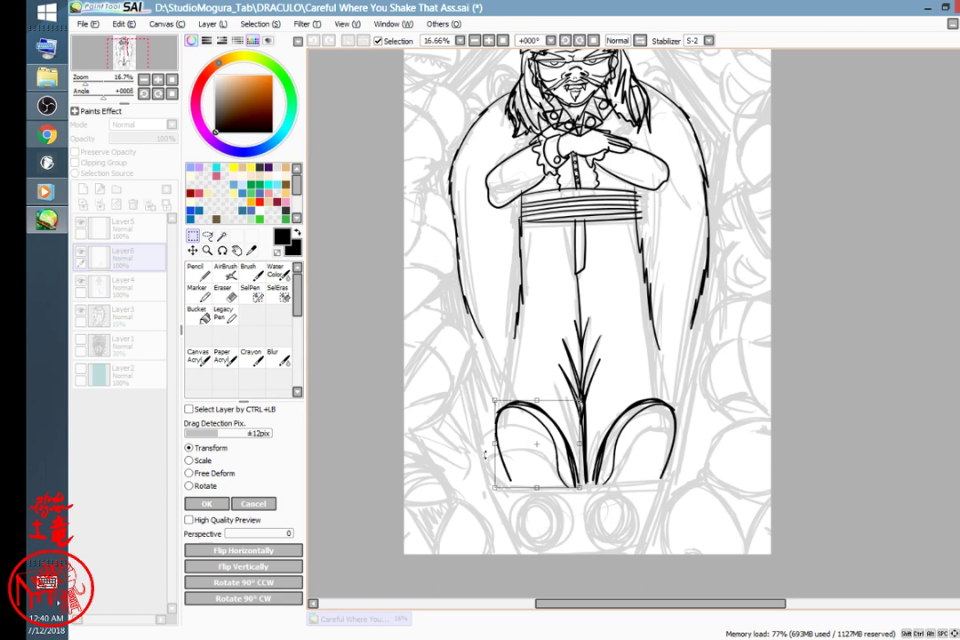
drag(485, 454, 485, 456)
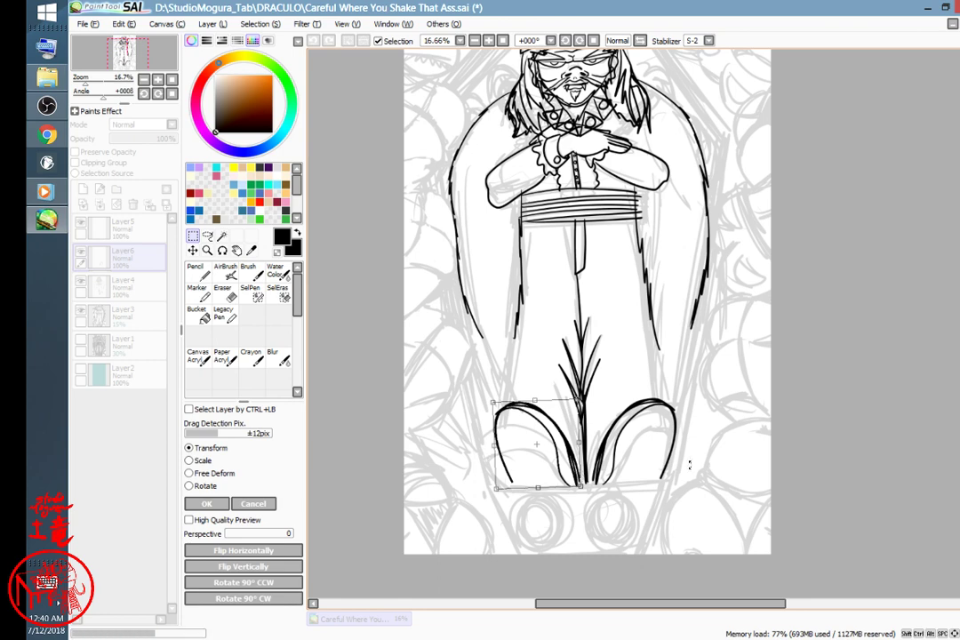
key(Return)
- Deselect the mirrored foot and merge its layer down into Layer4
drag(683, 387, 666, 396)
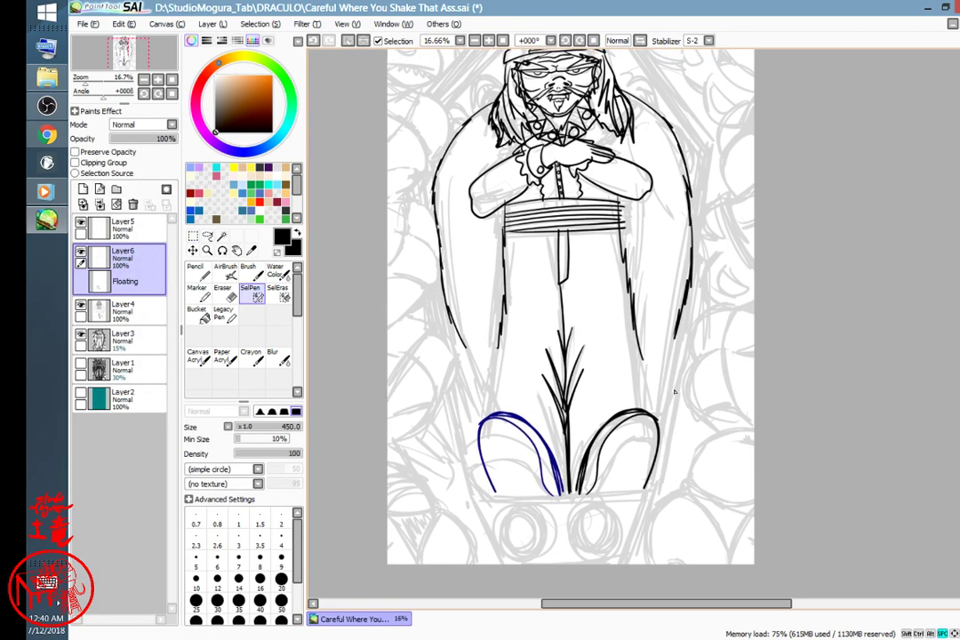
key(ctrl+d)
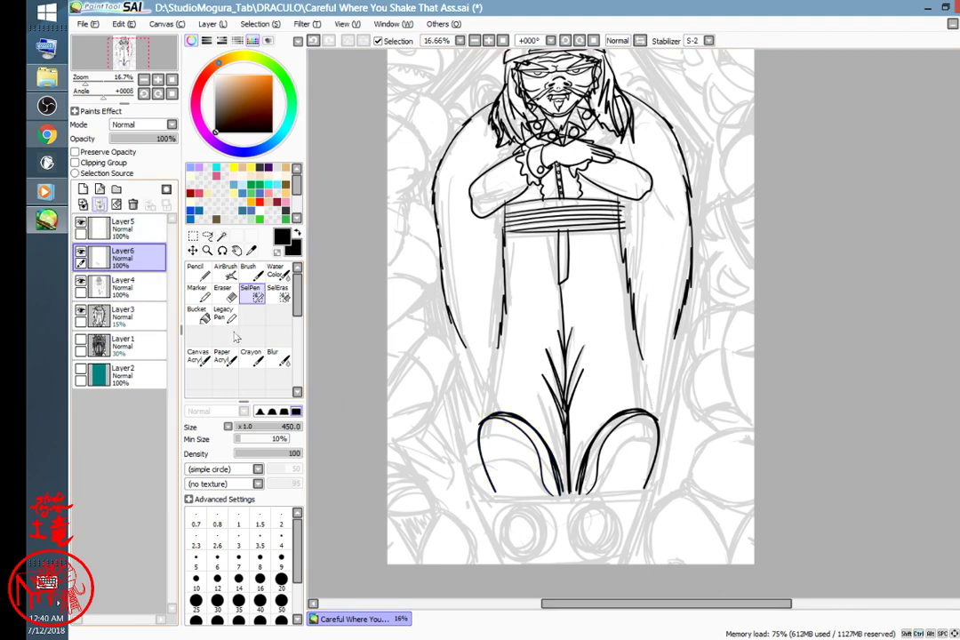
click(99, 205)
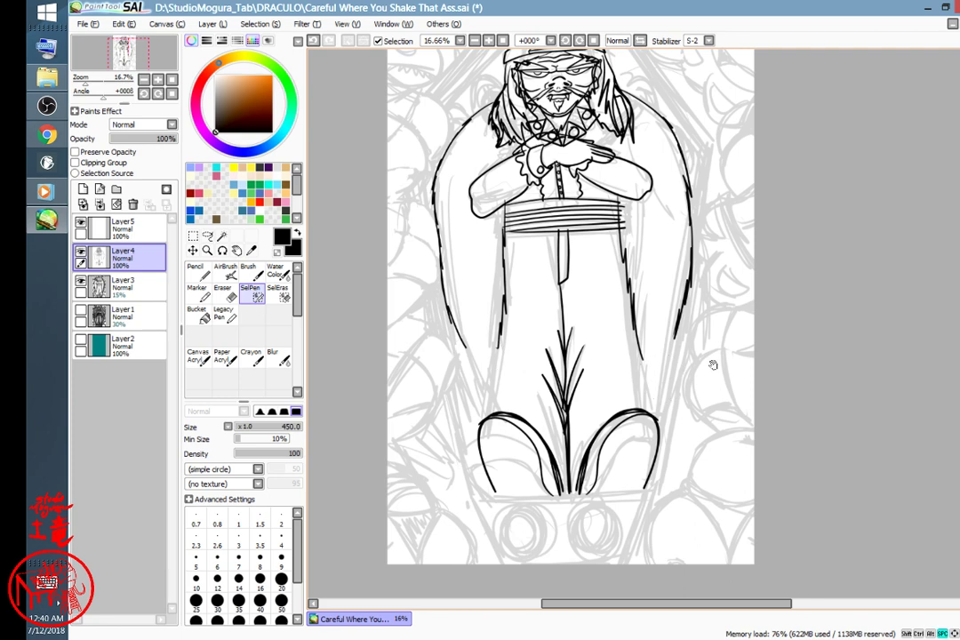
- With the Pencil at size 30, ink the lower outer edge of the left trouser leg down to the foot, with short knee creases
mouse_move(714, 364)
mouse_down()
mouse_move(647, 361)
mouse_move(679, 343)
mouse_move(677, 420)
mouse_move(691, 481)
mouse_move(642, 406)
mouse_move(659, 383)
mouse_move(646, 351)
mouse_up()
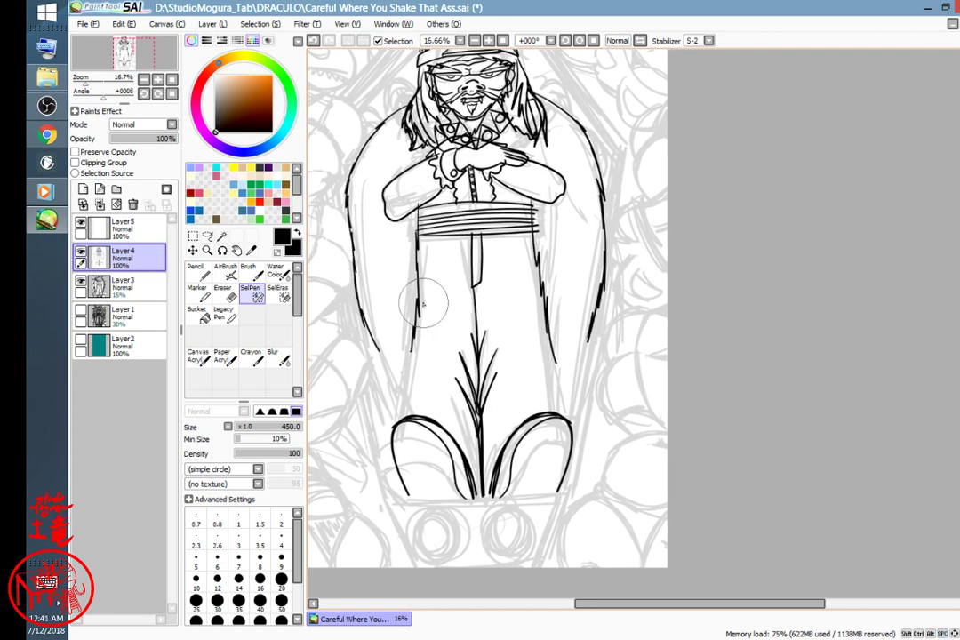
drag(417, 299, 411, 345)
double_click(196, 270)
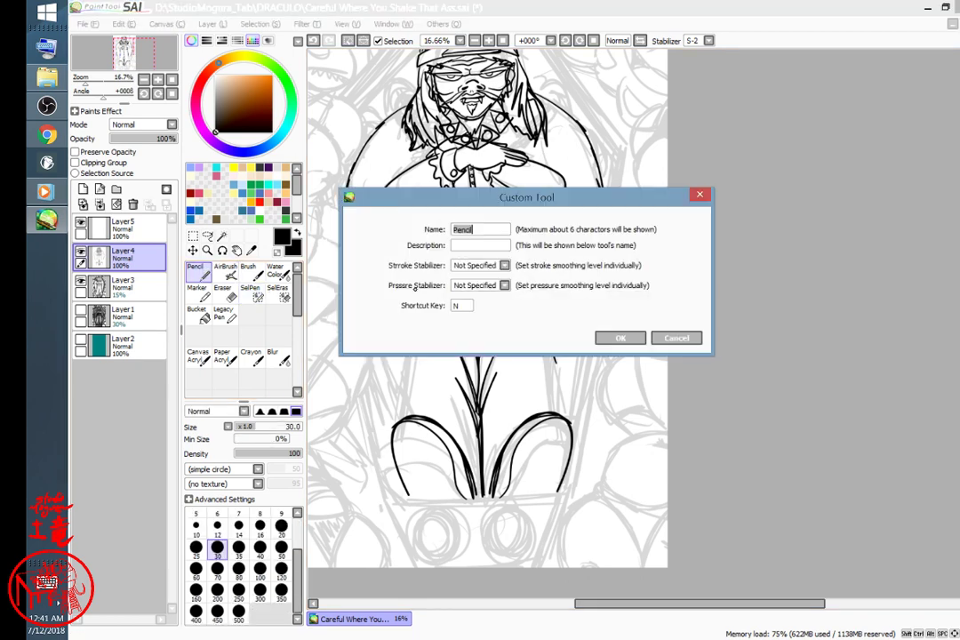
key(Escape)
key(ctrl+d)
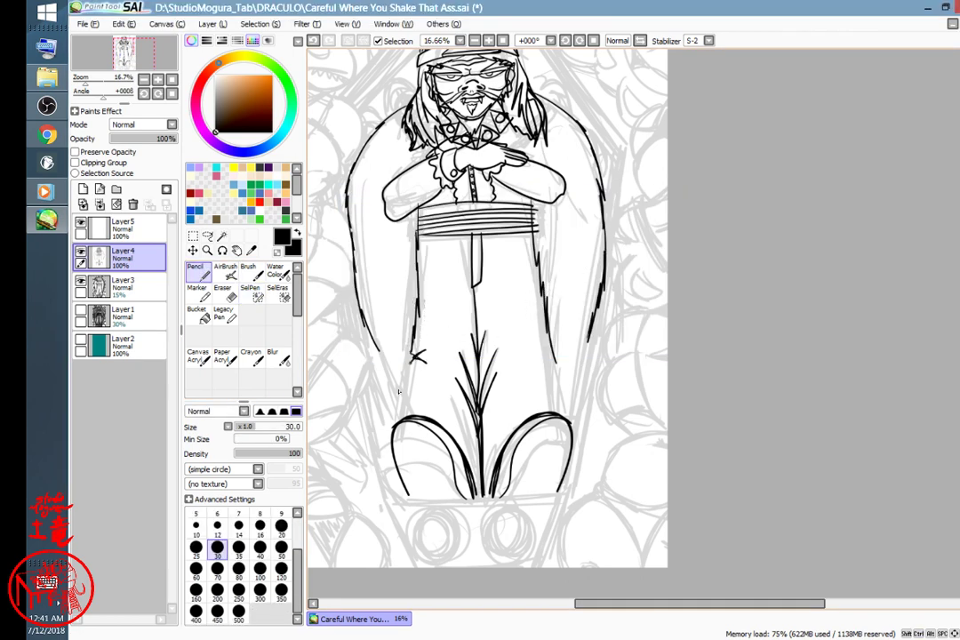
mouse_move(399, 391)
mouse_down()
mouse_move(420, 355)
mouse_move(398, 433)
mouse_up()
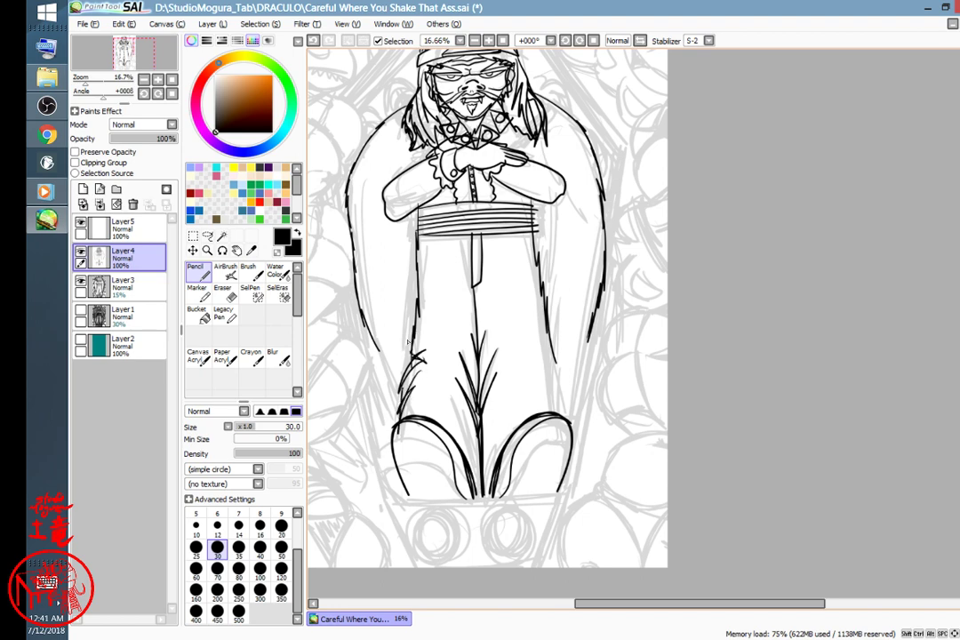
drag(409, 336, 401, 394)
- Ink the outer edge of the right trouser leg down to the foot and add short creases along both legs' outer edges
drag(538, 285, 556, 415)
drag(547, 326, 555, 407)
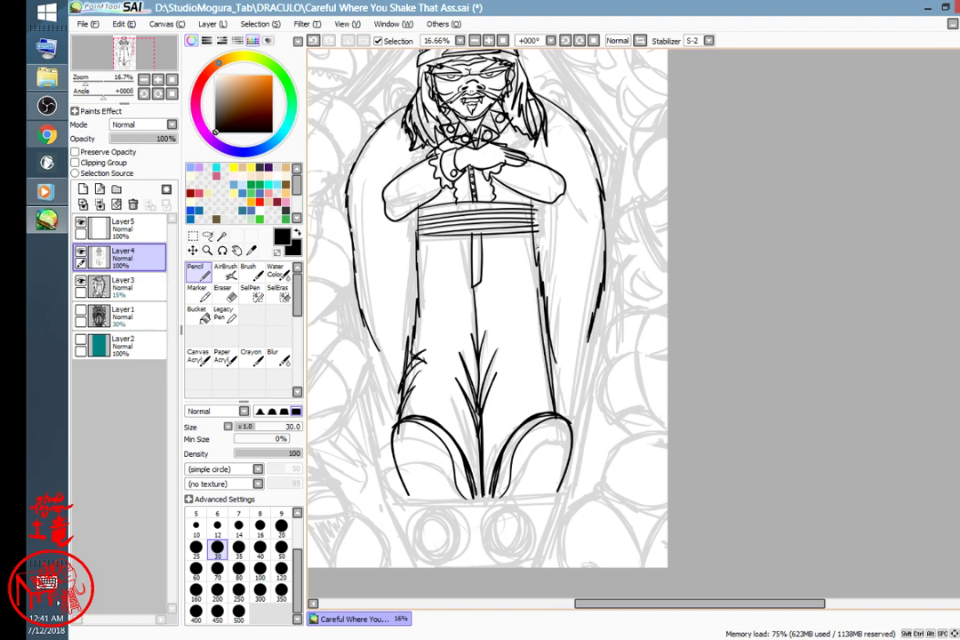
drag(538, 245, 550, 396)
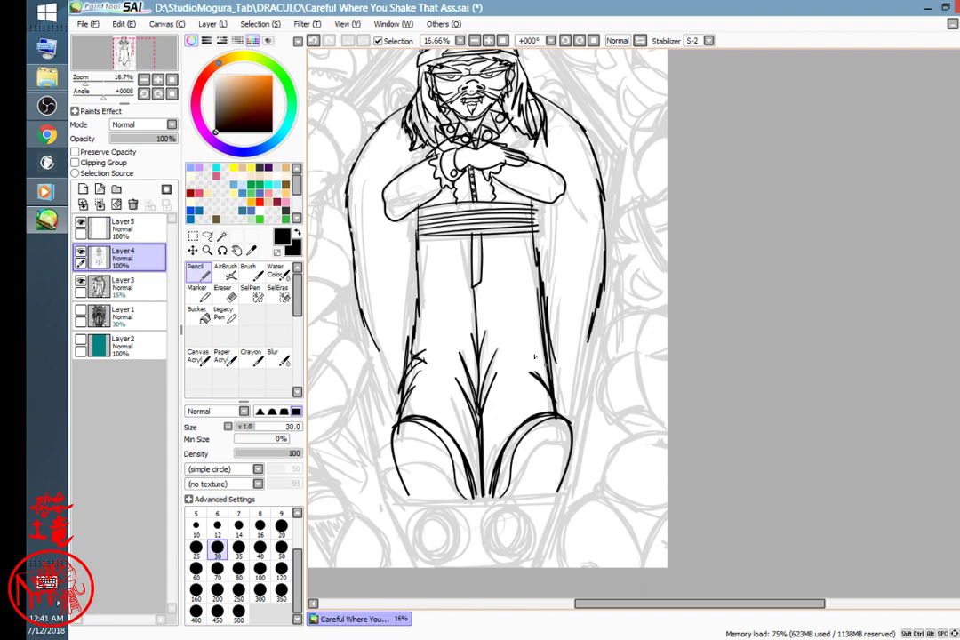
drag(524, 320, 545, 343)
drag(420, 361, 406, 396)
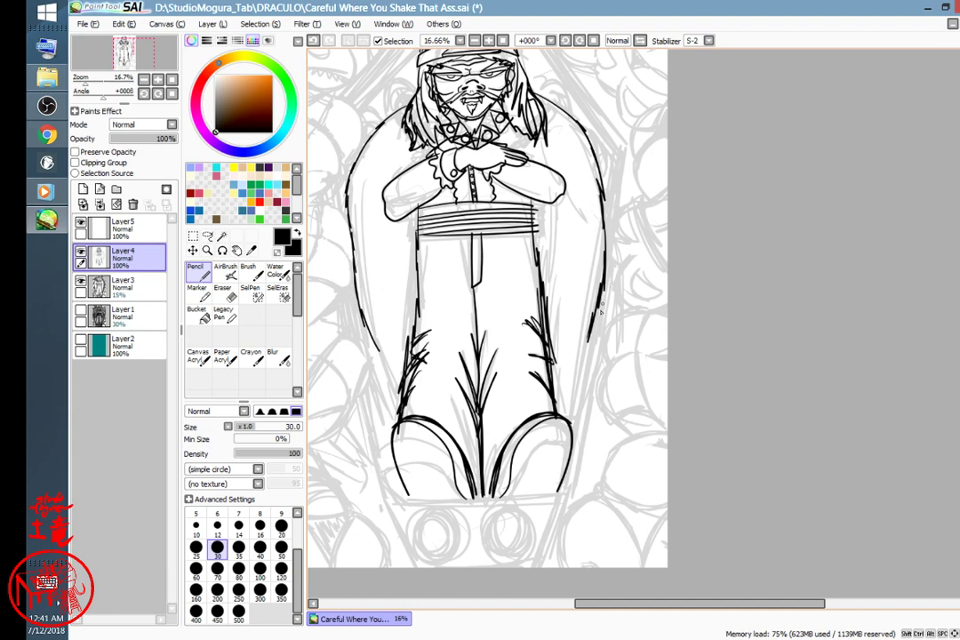
- Extend the long curved outlines on both sides of the figure down to the feet with overlapping strokes
drag(598, 316, 581, 384)
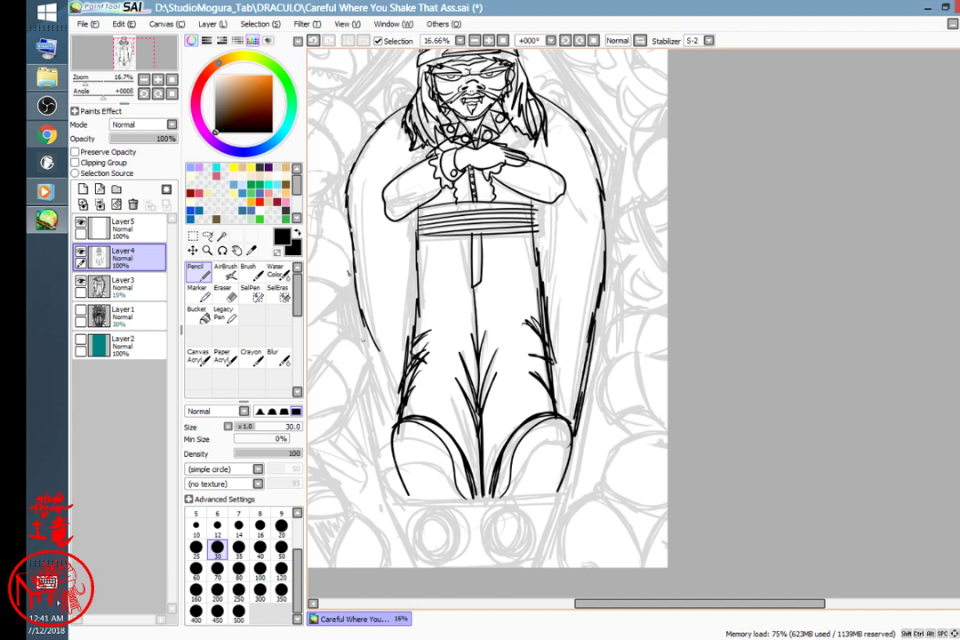
drag(363, 340, 380, 422)
drag(362, 307, 385, 423)
drag(379, 356, 388, 401)
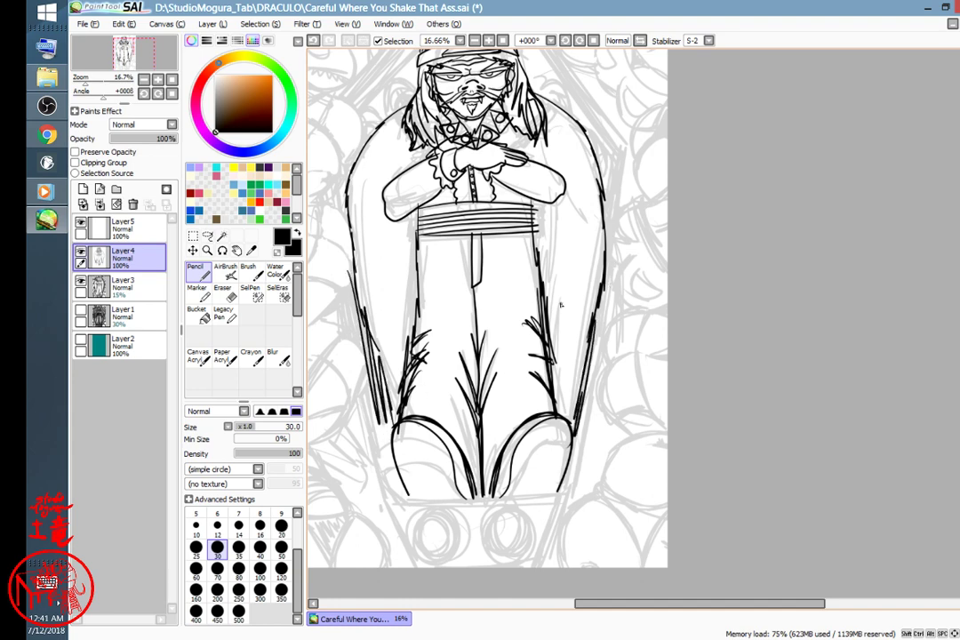
- Ink a thick horizontal edge under the feet and two slanted sides tapering down to the canvas edge to form a panel
drag(623, 377, 631, 321)
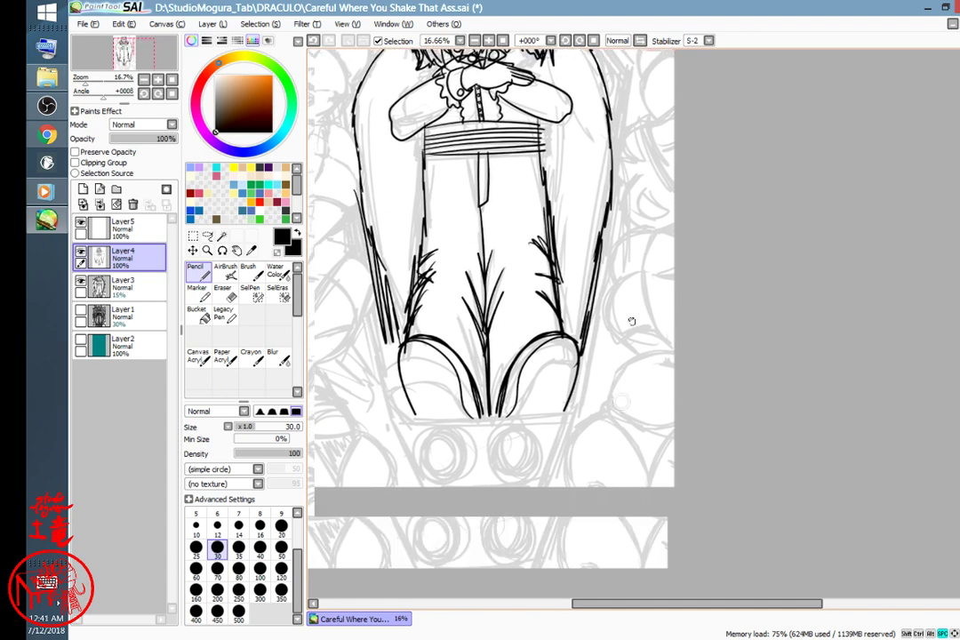
drag(409, 413, 594, 399)
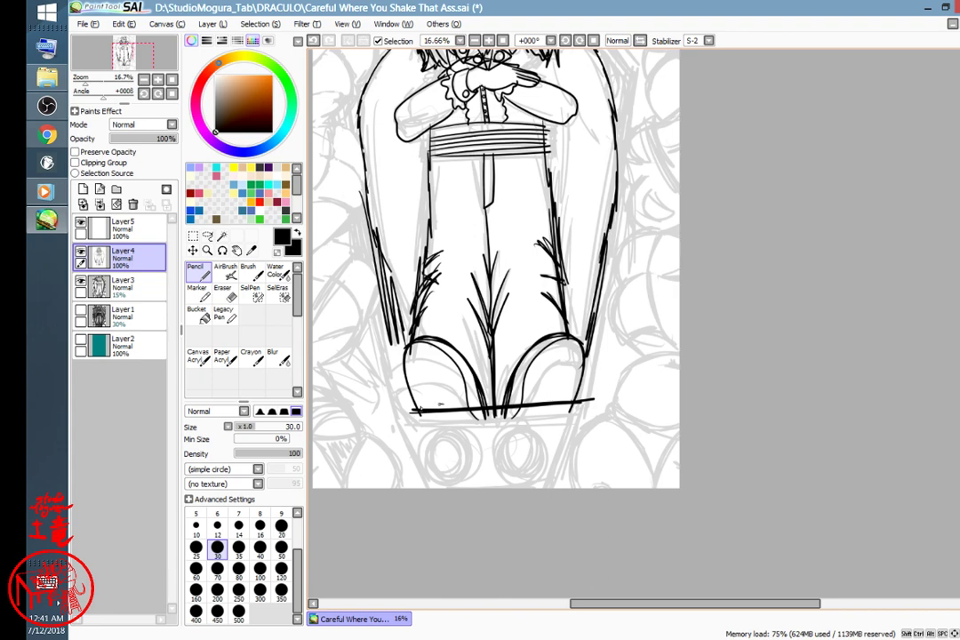
mouse_move(443, 405)
mouse_down()
mouse_move(383, 411)
mouse_move(424, 480)
mouse_up()
drag(387, 411, 435, 496)
drag(588, 404, 546, 489)
mouse_move(587, 408)
mouse_down()
mouse_move(539, 508)
mouse_move(576, 429)
mouse_move(453, 409)
mouse_move(403, 413)
mouse_up()
mouse_move(436, 411)
mouse_down()
mouse_move(598, 400)
mouse_move(397, 403)
mouse_up()
mouse_move(400, 408)
mouse_down()
mouse_move(586, 403)
mouse_move(539, 509)
mouse_up()
- Ink two large circles side by side inside the tapered panel below the feet
mouse_move(552, 362)
mouse_down()
mouse_move(573, 473)
mouse_move(592, 471)
mouse_up()
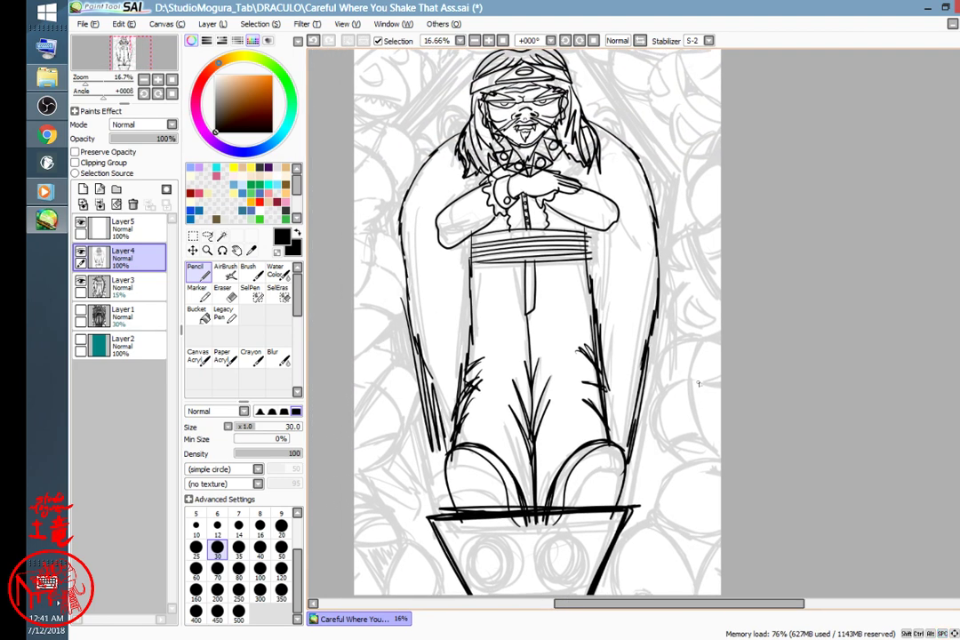
drag(694, 484, 756, 206)
scroll(664, 474, up, 2)
drag(541, 363, 613, 408)
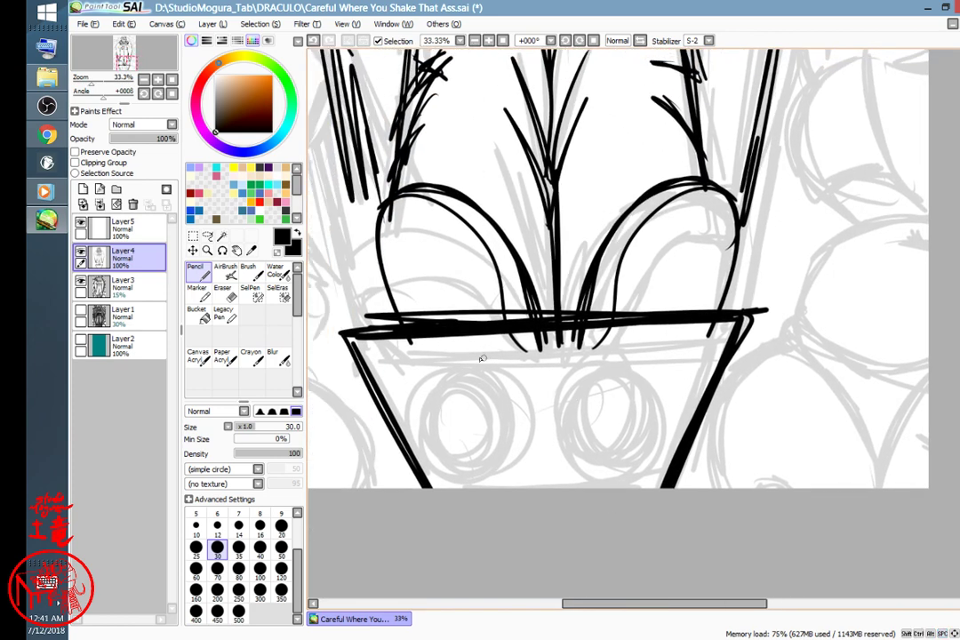
drag(480, 365, 476, 364)
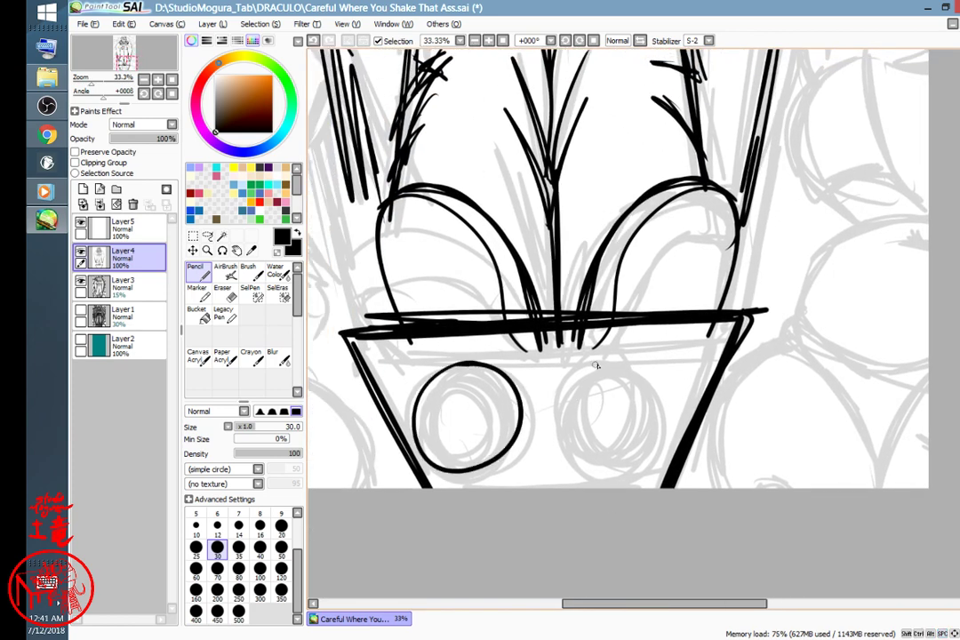
mouse_move(605, 357)
mouse_down()
mouse_move(566, 439)
mouse_move(643, 373)
mouse_move(588, 364)
mouse_up()
- Ink a small rectangular plate with two dots and a row of short teeth between the two large circles
mouse_move(520, 451)
mouse_down()
mouse_move(565, 449)
mouse_move(565, 486)
mouse_move(522, 492)
mouse_move(515, 462)
mouse_move(568, 451)
mouse_move(566, 474)
mouse_move(514, 480)
mouse_move(507, 453)
mouse_move(552, 455)
mouse_up()
key(ctrl+z)
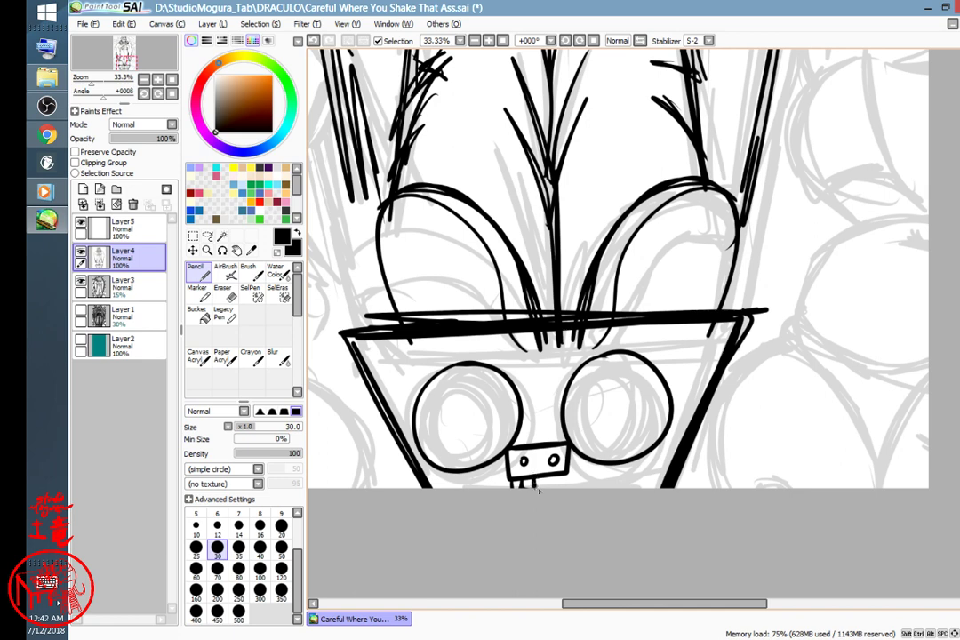
drag(549, 474, 550, 485)
- Ink a smaller circle inside each of the two large circles on the panel
drag(469, 395, 471, 393)
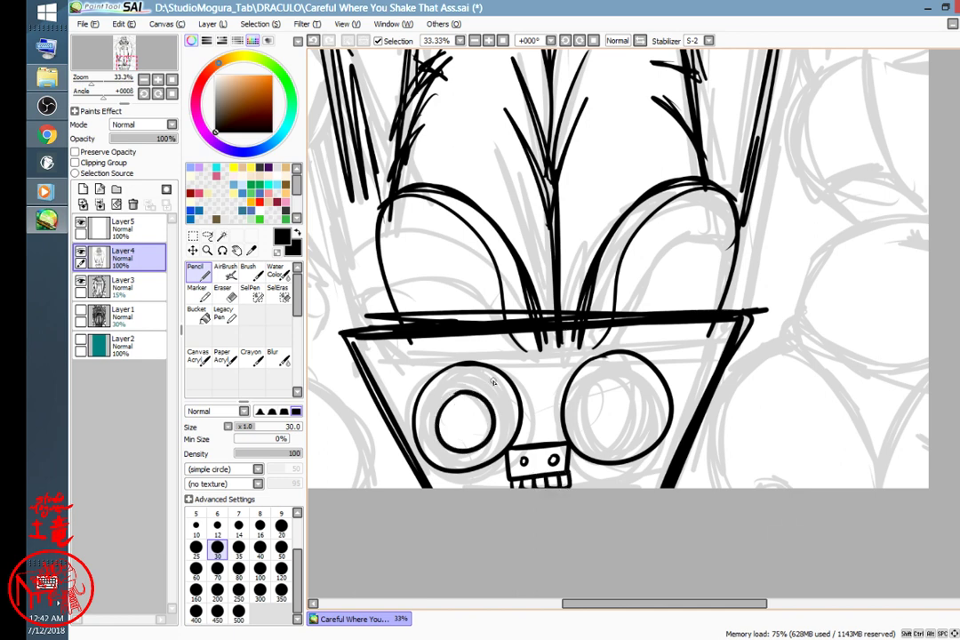
mouse_move(620, 377)
mouse_down()
mouse_move(639, 434)
mouse_move(608, 380)
mouse_move(590, 404)
mouse_up()
key(ctrl+z)
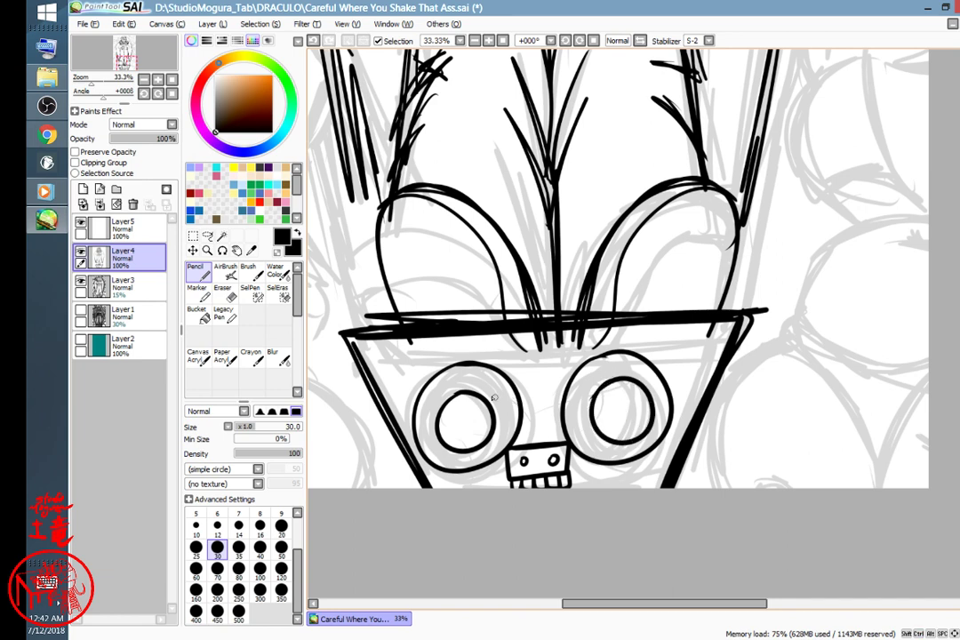
- Ink short radial tick marks around the rings of both circles on the panel
drag(434, 413, 418, 410)
mouse_move(499, 430)
mouse_down()
mouse_move(514, 434)
mouse_move(510, 387)
mouse_up()
drag(610, 361, 612, 377)
drag(567, 411, 585, 408)
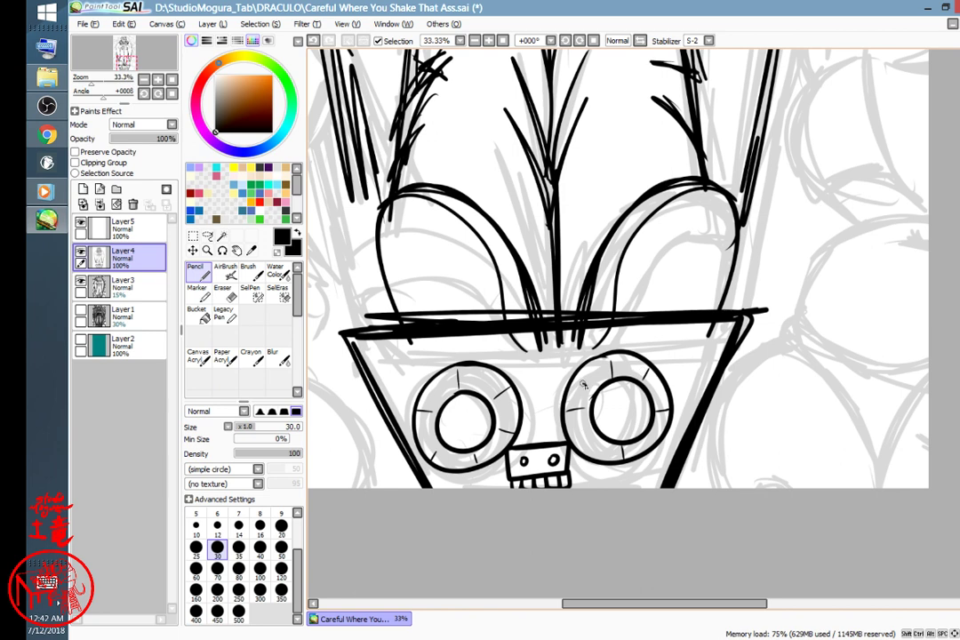
drag(583, 384, 599, 393)
drag(579, 446, 588, 436)
mouse_move(347, 338)
mouse_down()
mouse_move(468, 352)
mouse_move(716, 332)
mouse_up()
key(ctrl+z)
- Fill the left inner circle with a diagonal crosshatched mesh
mouse_move(442, 420)
mouse_down()
mouse_move(454, 446)
mouse_move(469, 448)
mouse_up()
mouse_move(454, 400)
mouse_down()
mouse_move(476, 446)
mouse_move(491, 432)
mouse_move(434, 430)
mouse_move(487, 401)
mouse_up()
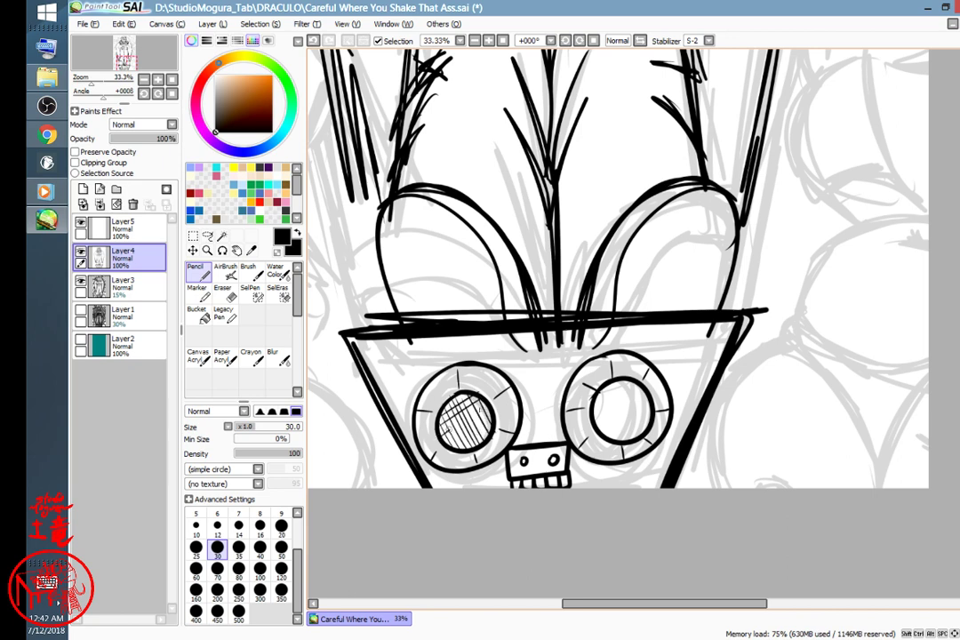
drag(440, 433, 491, 408)
mouse_move(443, 440)
mouse_down()
mouse_move(492, 415)
mouse_move(491, 432)
mouse_up()
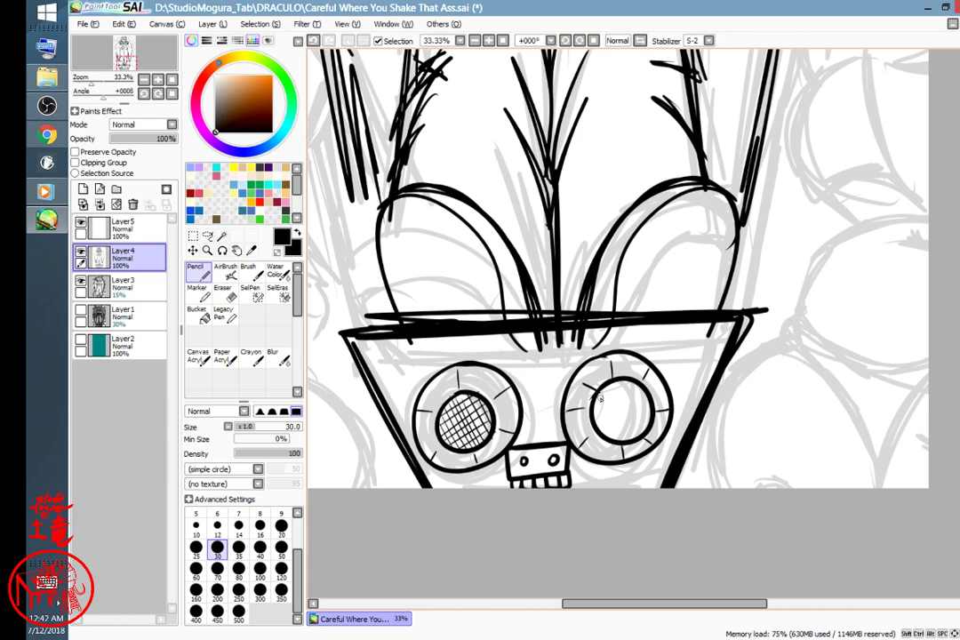
- Fill the right inner circle with a mesh of vertical and horizontal lines
drag(597, 391, 599, 434)
drag(603, 382, 609, 439)
drag(613, 380, 621, 439)
drag(622, 380, 628, 437)
mouse_move(629, 384)
mouse_down()
mouse_move(631, 436)
mouse_move(640, 434)
mouse_up()
drag(646, 387, 646, 424)
mouse_move(603, 386)
mouse_down()
mouse_move(627, 383)
mouse_move(650, 396)
mouse_up()
mouse_move(597, 406)
mouse_down()
mouse_move(651, 402)
mouse_move(651, 413)
mouse_up()
drag(600, 422, 650, 422)
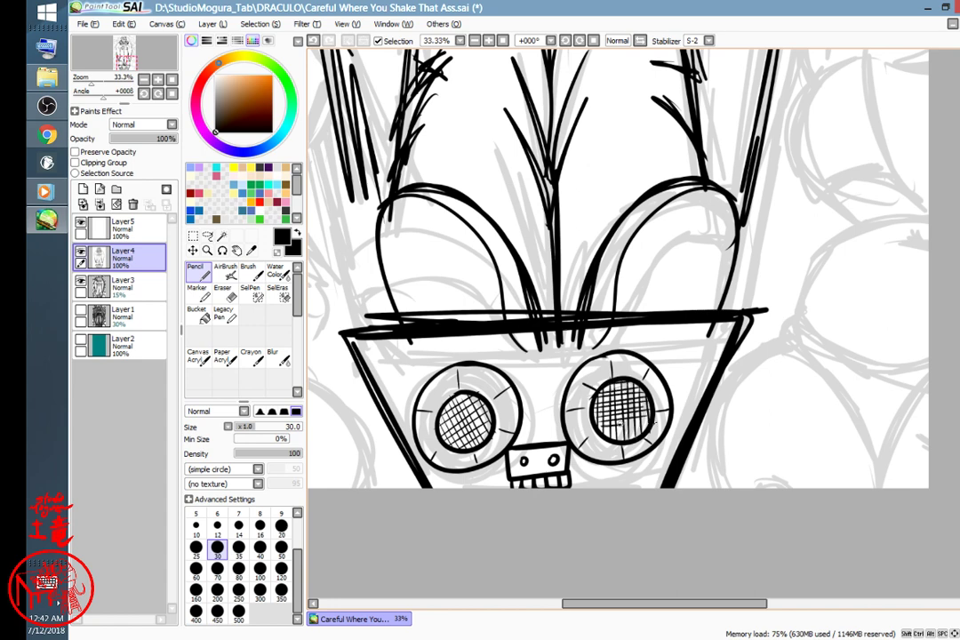
drag(596, 336, 787, 419)
drag(715, 336, 624, 363)
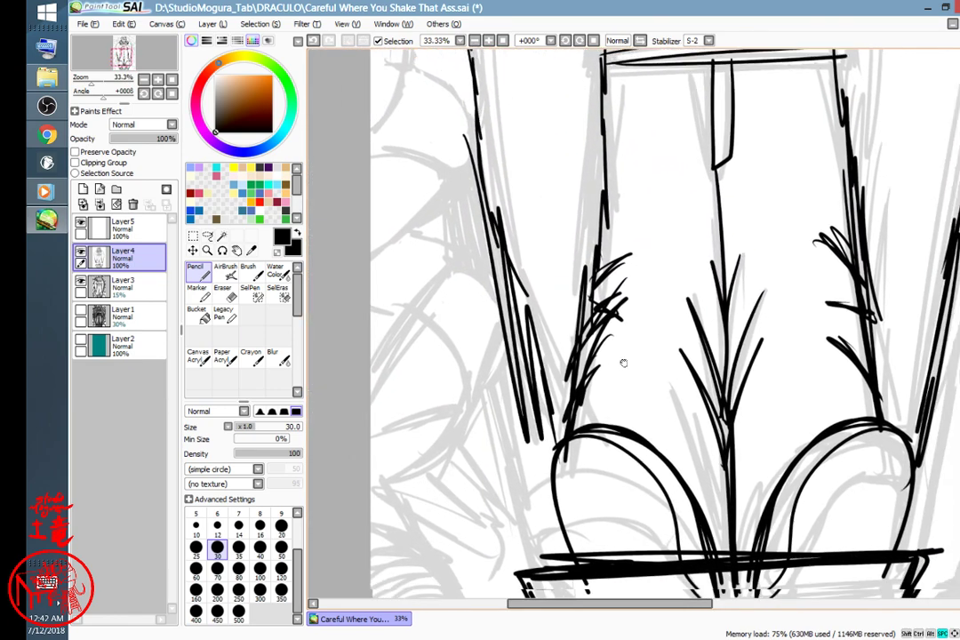
scroll(624, 363, down, 4)
scroll(564, 285, up, 5)
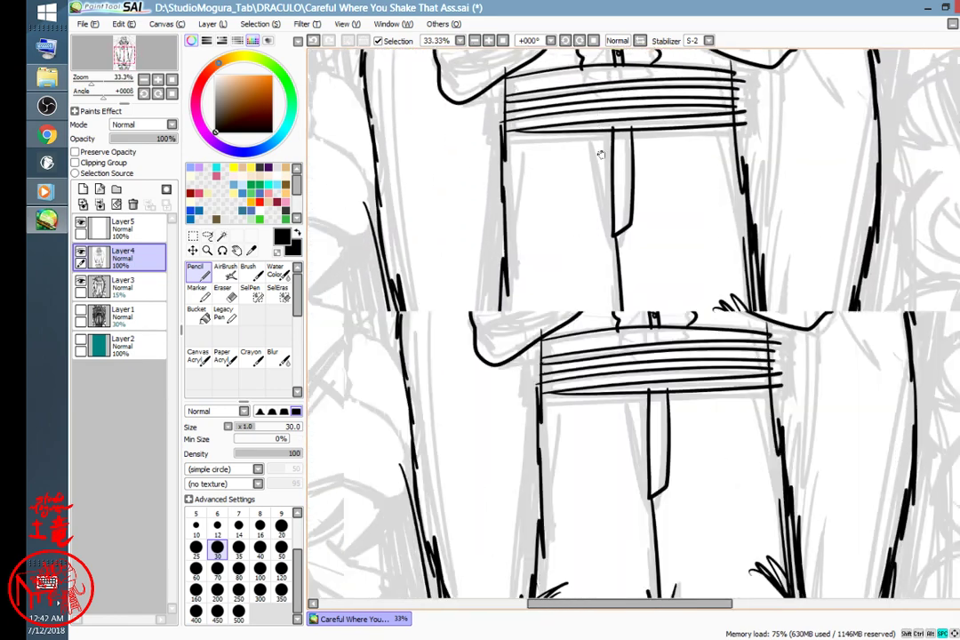
scroll(601, 154, up, 10)
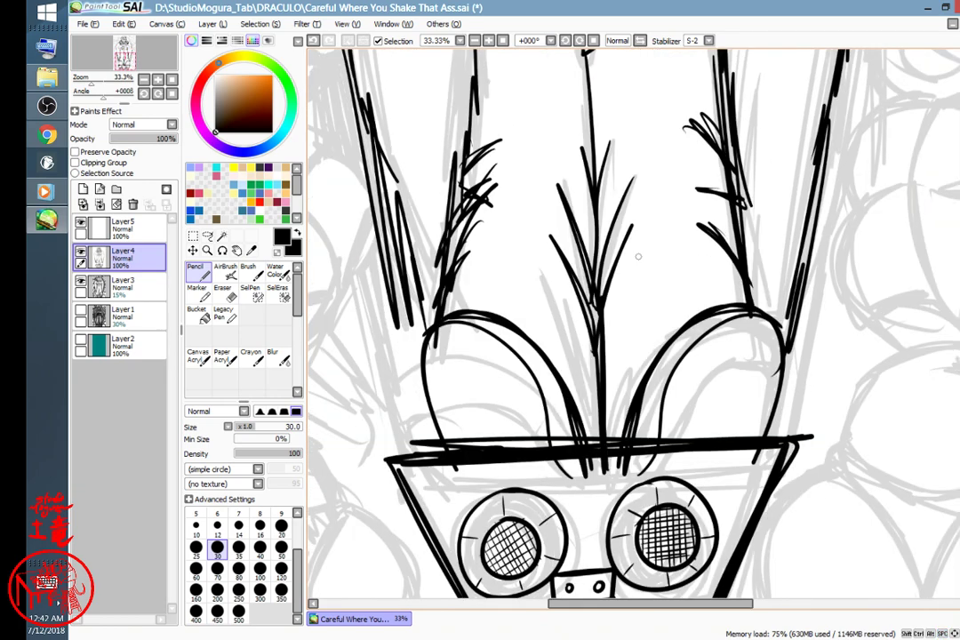
key(space)
drag(470, 458, 600, 319)
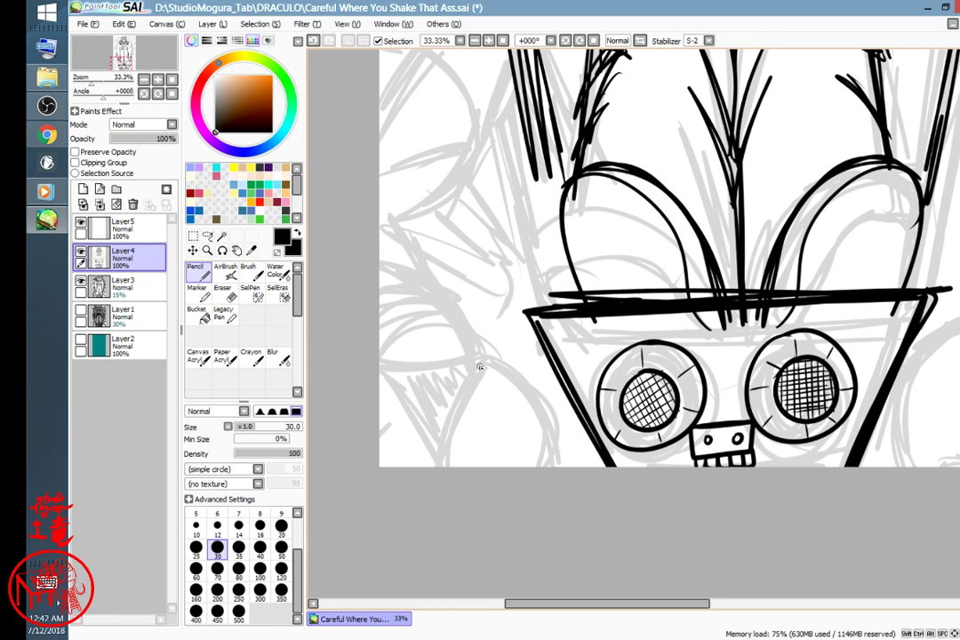
- Ink the overlapping rounded background forms in the drawing's lower-left corner beside the base panel, following the rough
drag(479, 366, 445, 480)
mouse_move(480, 361)
mouse_down()
mouse_move(365, 362)
mouse_move(437, 464)
mouse_up()
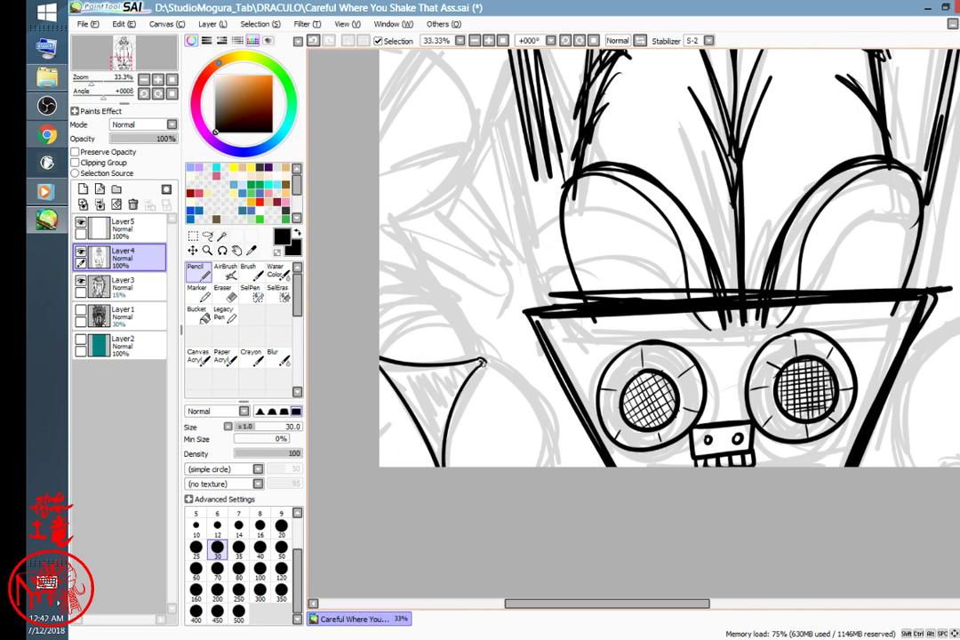
mouse_move(482, 363)
mouse_down()
mouse_move(535, 402)
mouse_move(520, 504)
mouse_up()
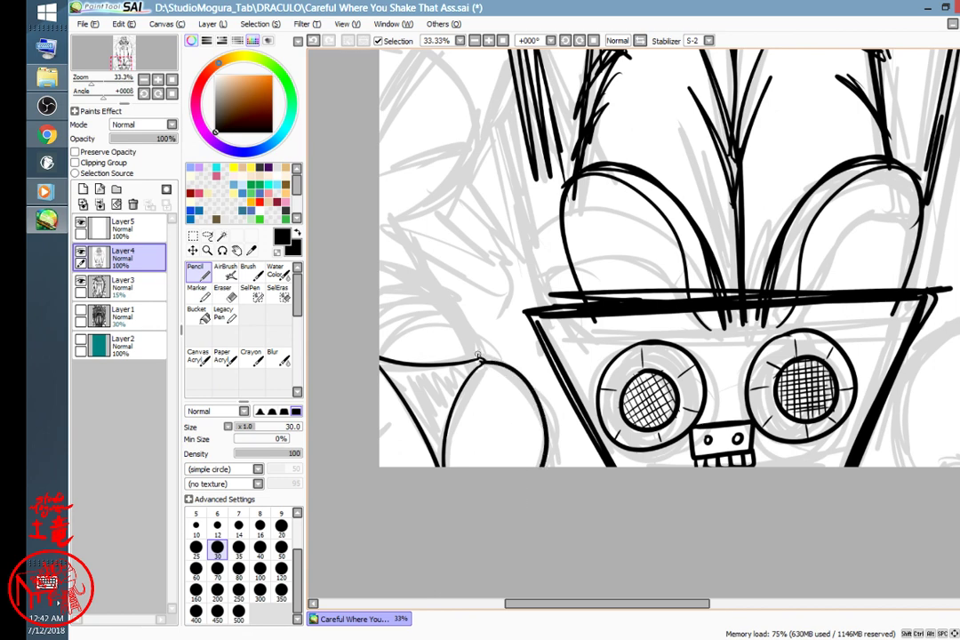
mouse_move(479, 358)
mouse_down()
mouse_move(418, 301)
mouse_move(373, 296)
mouse_up()
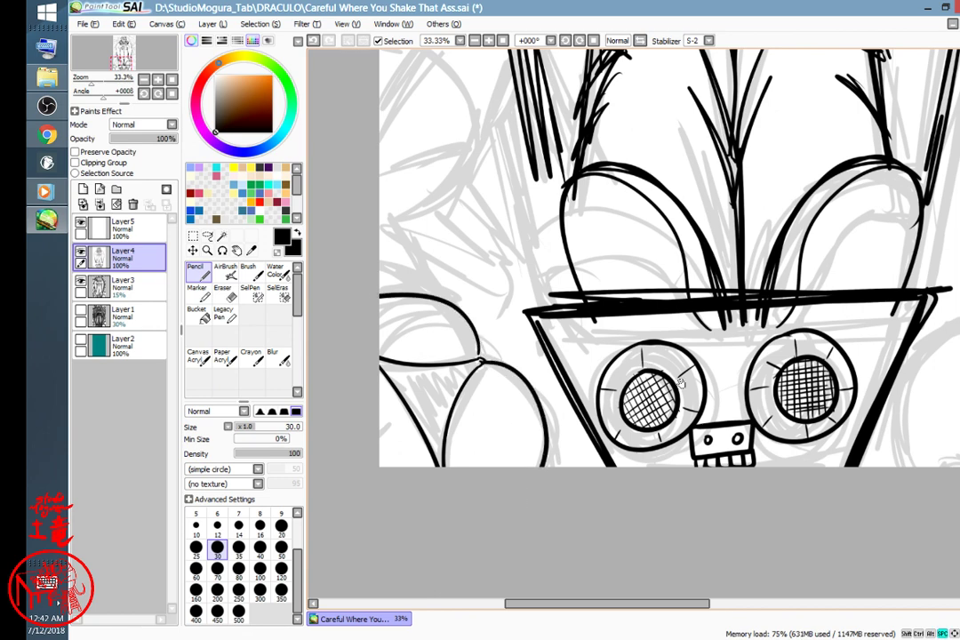
- Ink the round background form left of the coffin's lower side, with a second outer curve and contours running to the canvas edge
drag(689, 349, 609, 523)
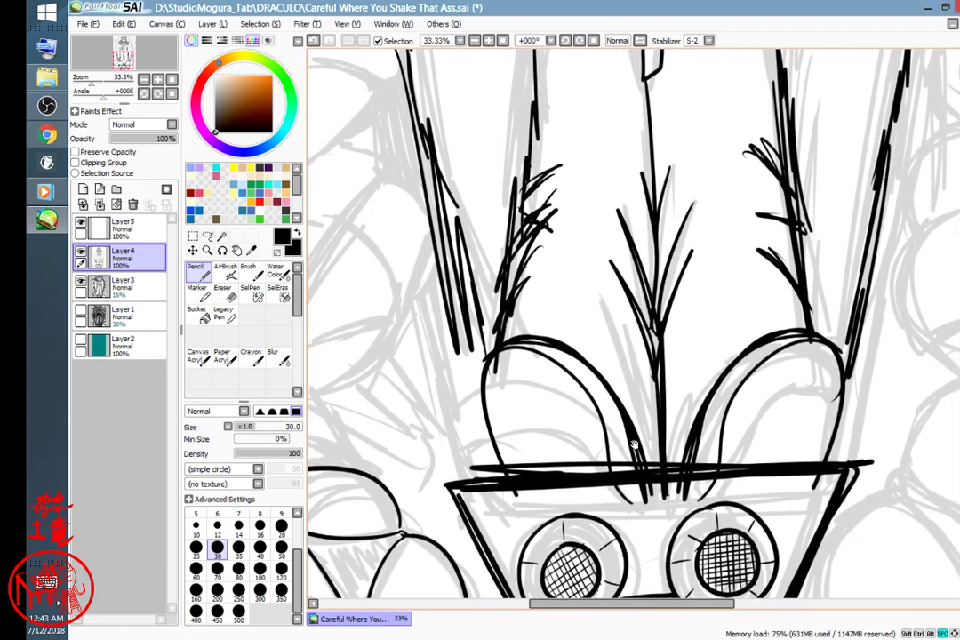
drag(633, 472, 706, 499)
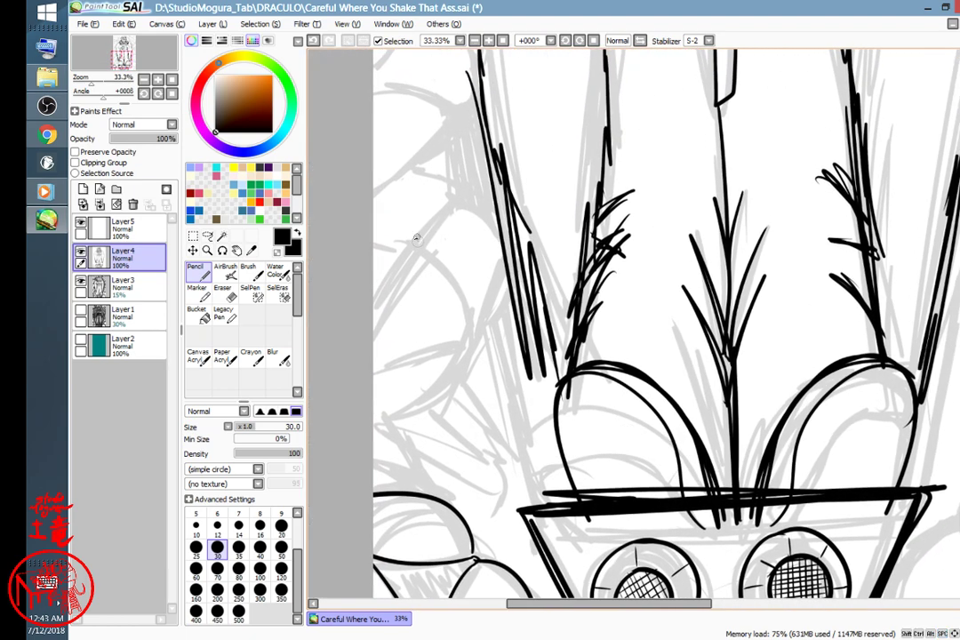
mouse_move(388, 220)
mouse_down()
mouse_move(445, 260)
mouse_move(481, 329)
mouse_move(406, 385)
mouse_up()
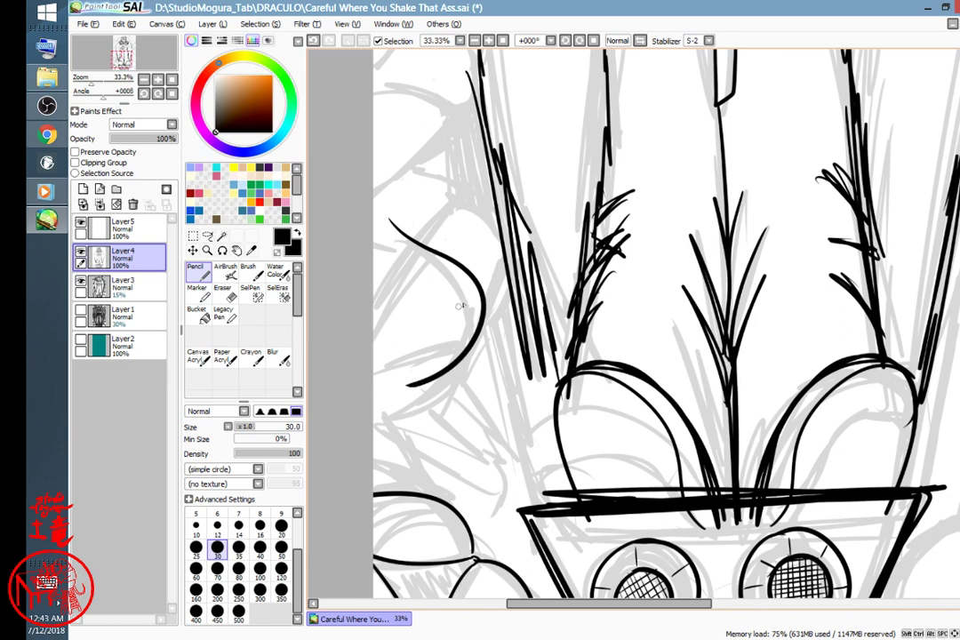
key(ctrl+z)
mouse_move(416, 247)
mouse_down()
mouse_move(487, 294)
mouse_move(395, 400)
mouse_up()
mouse_move(436, 231)
mouse_down()
mouse_move(487, 260)
mouse_move(472, 342)
mouse_up()
drag(436, 231, 373, 211)
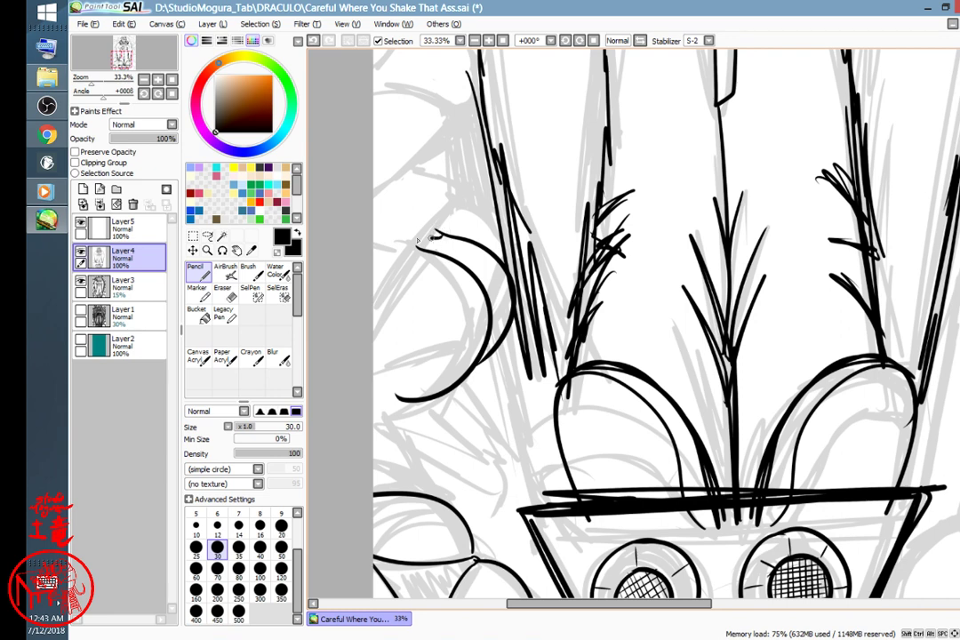
drag(416, 251, 338, 203)
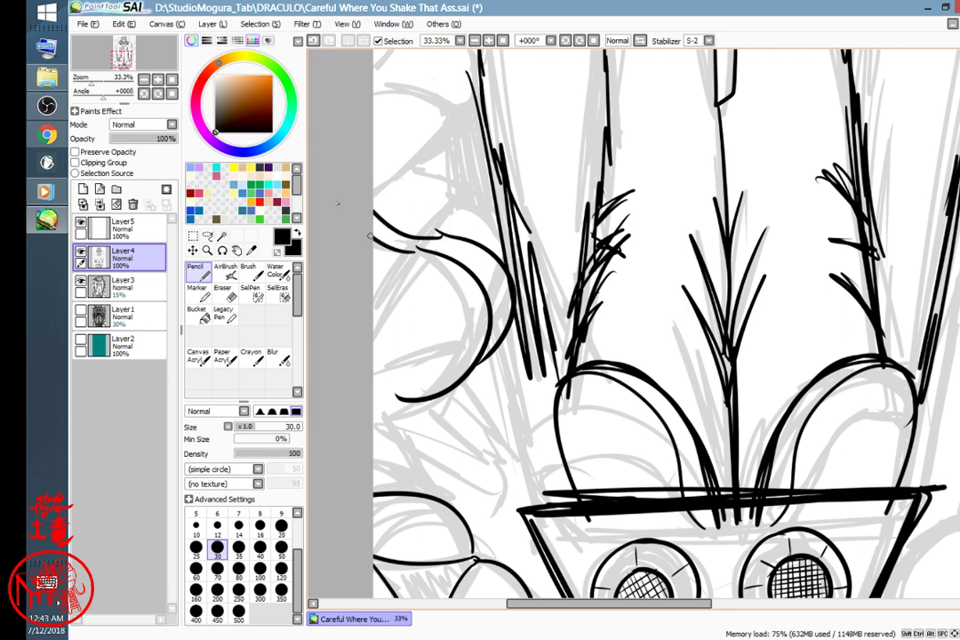
- Thicken the round form's outline and add an inner upper curve, a pointed tip and strokes along its lower left
mouse_move(440, 236)
mouse_down()
mouse_move(489, 276)
mouse_move(480, 342)
mouse_move(418, 383)
mouse_move(367, 389)
mouse_move(427, 398)
mouse_up()
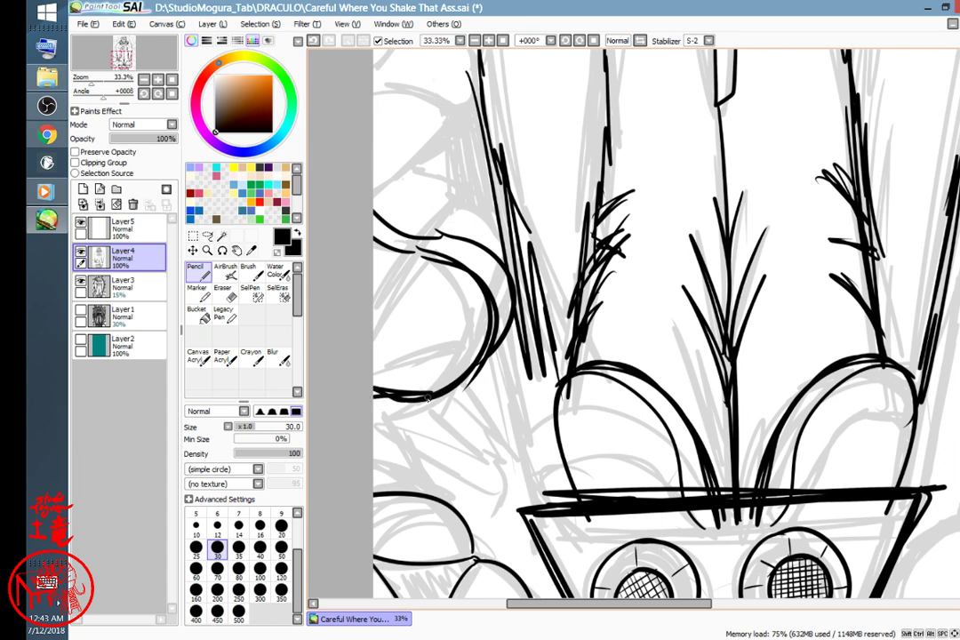
drag(460, 270, 375, 289)
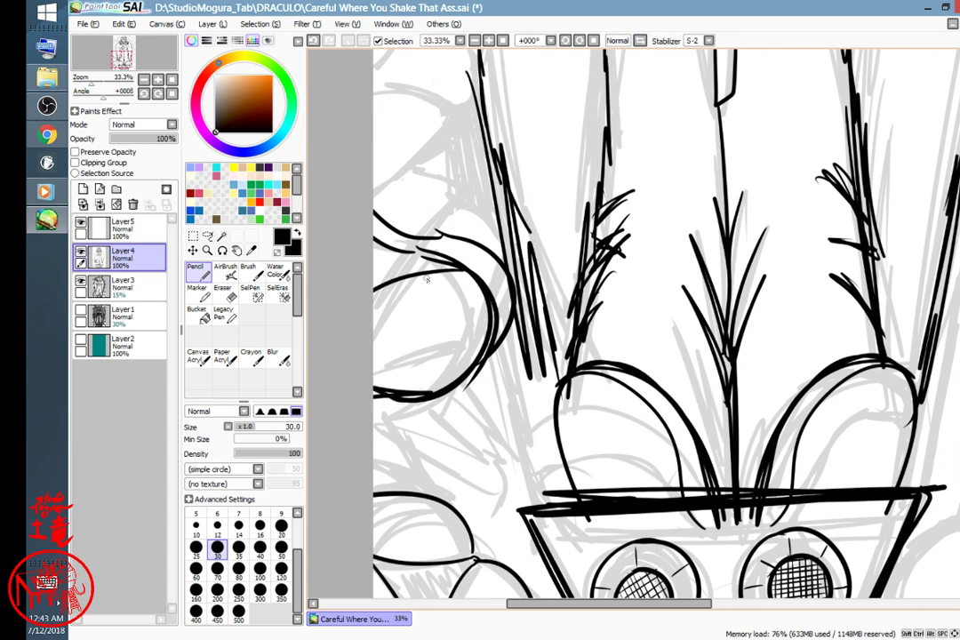
drag(435, 234, 450, 254)
drag(373, 327, 412, 397)
drag(372, 339, 398, 391)
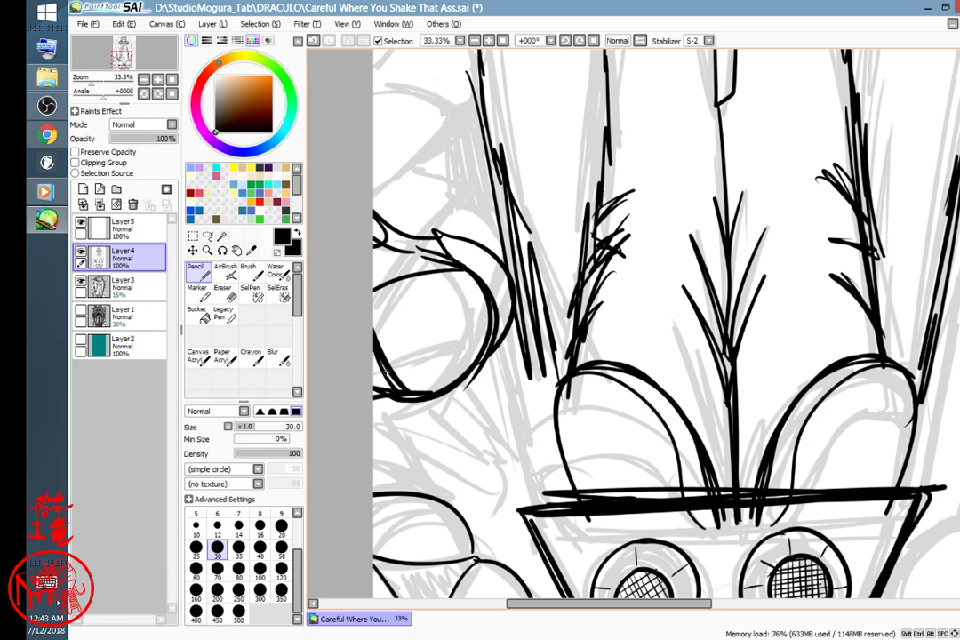
drag(472, 374, 510, 324)
mouse_move(594, 236)
mouse_down()
mouse_move(604, 377)
mouse_move(646, 473)
mouse_move(589, 491)
mouse_move(586, 467)
mouse_up()
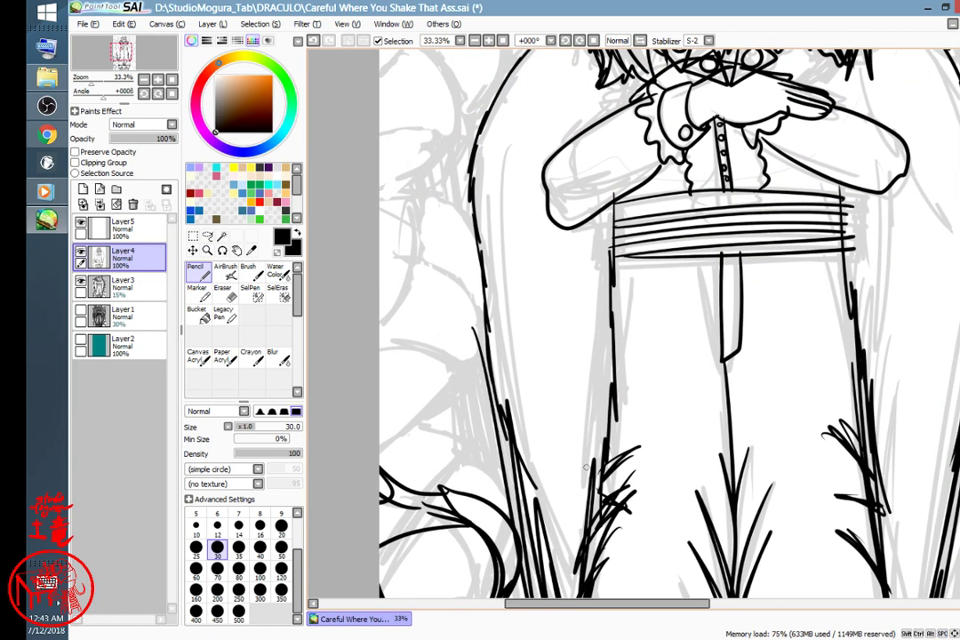
mouse_move(392, 254)
mouse_down()
mouse_move(487, 298)
mouse_move(442, 396)
mouse_up()
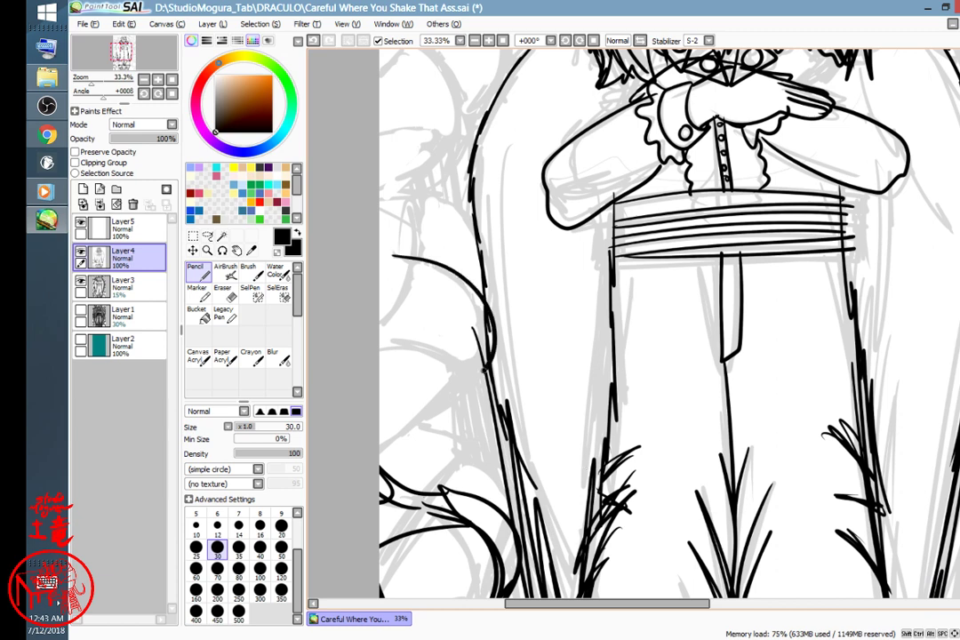
mouse_move(388, 202)
mouse_down()
mouse_move(477, 218)
mouse_move(507, 264)
mouse_move(492, 318)
mouse_up()
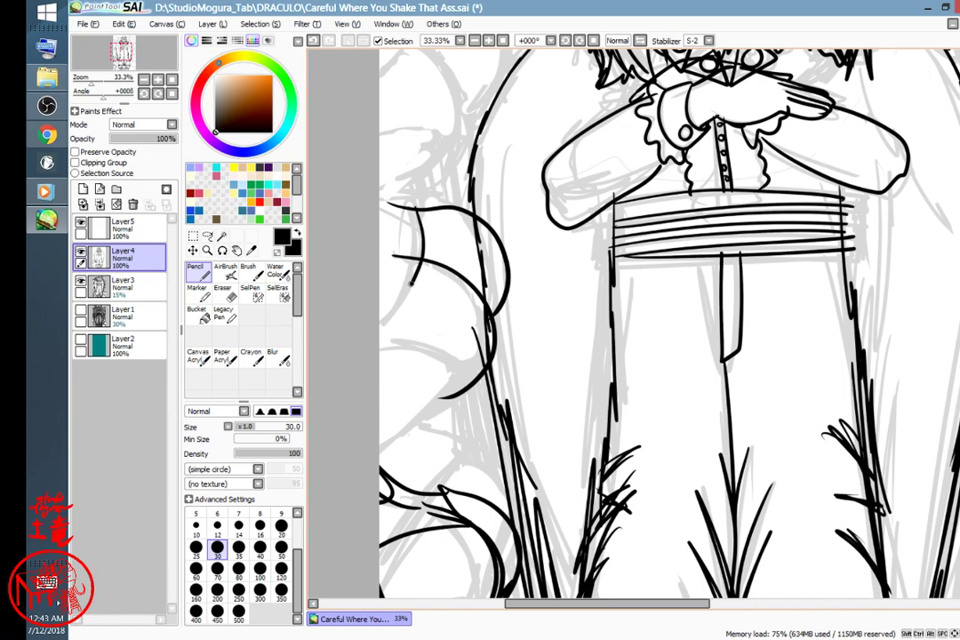
mouse_move(379, 335)
mouse_down()
mouse_move(452, 357)
mouse_move(466, 392)
mouse_up()
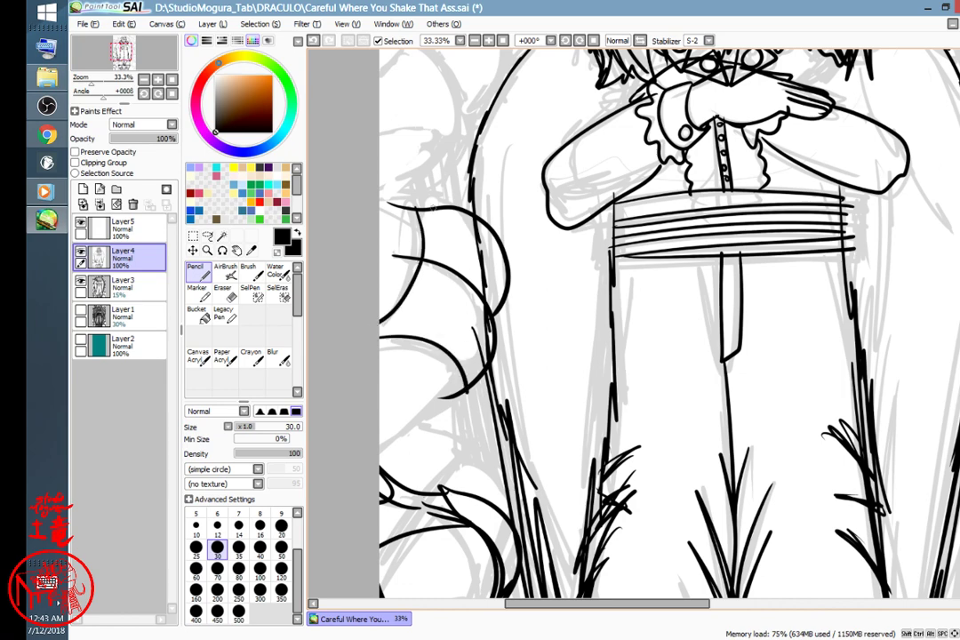
drag(425, 208, 506, 263)
key(ctrl+z)
mouse_move(444, 202)
mouse_down()
mouse_move(502, 276)
mouse_move(456, 249)
mouse_move(448, 213)
mouse_move(509, 279)
mouse_up()
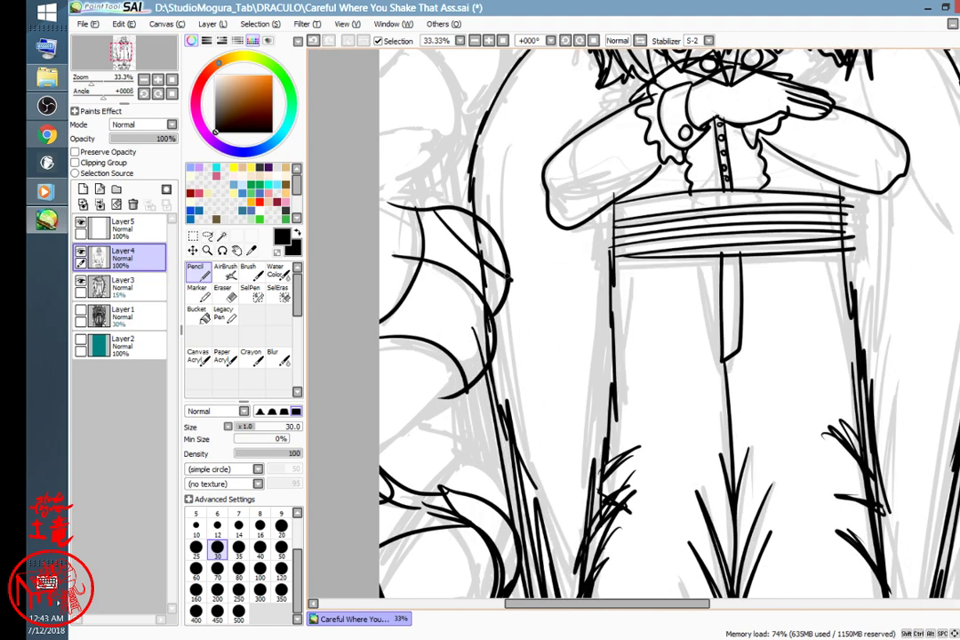
drag(383, 336, 495, 338)
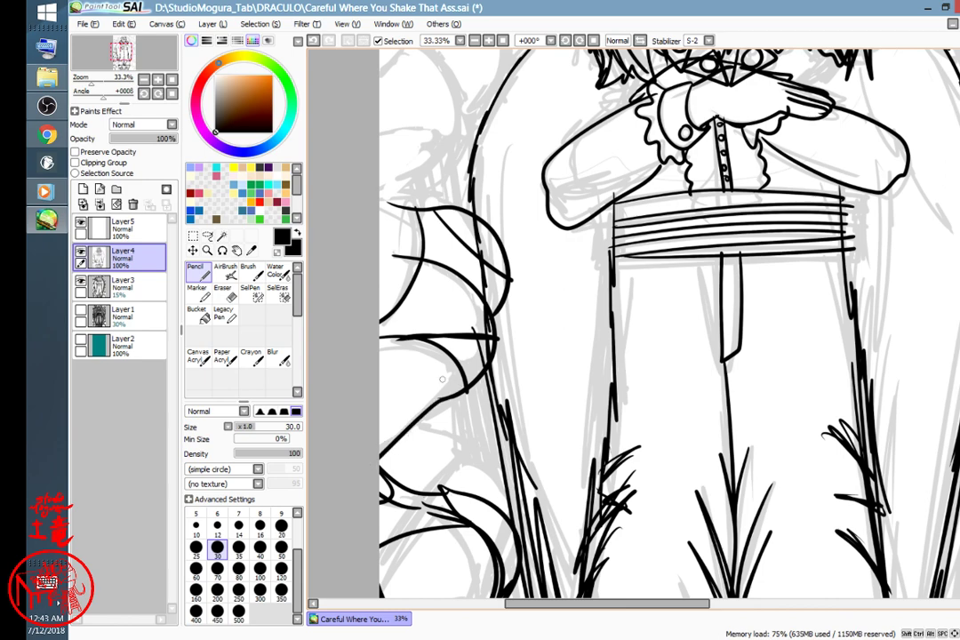
key(space)
mouse_move(593, 322)
mouse_down()
mouse_move(543, 343)
mouse_move(354, 348)
mouse_up()
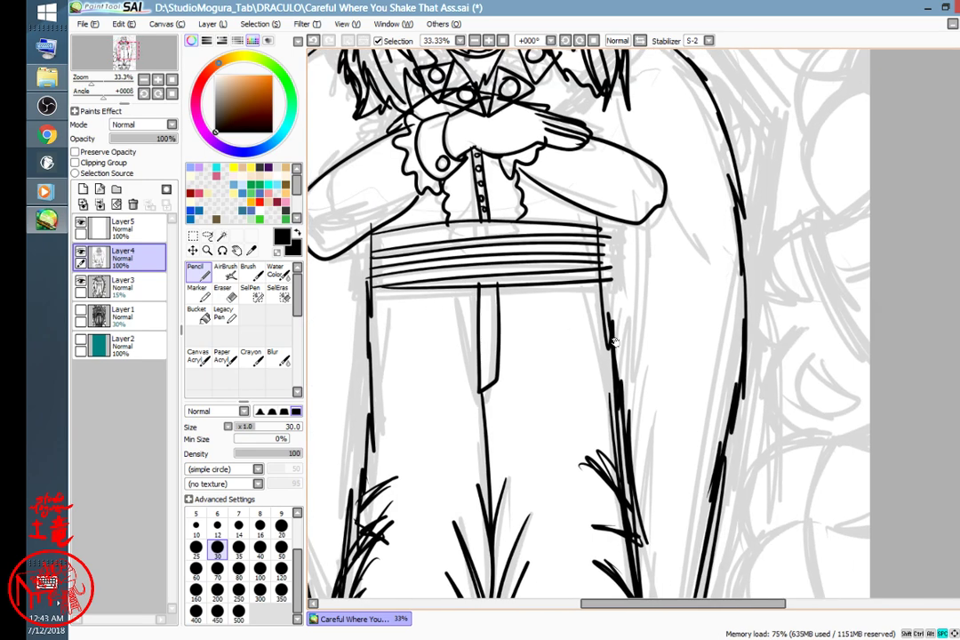
drag(686, 363, 542, 329)
drag(711, 384, 727, 285)
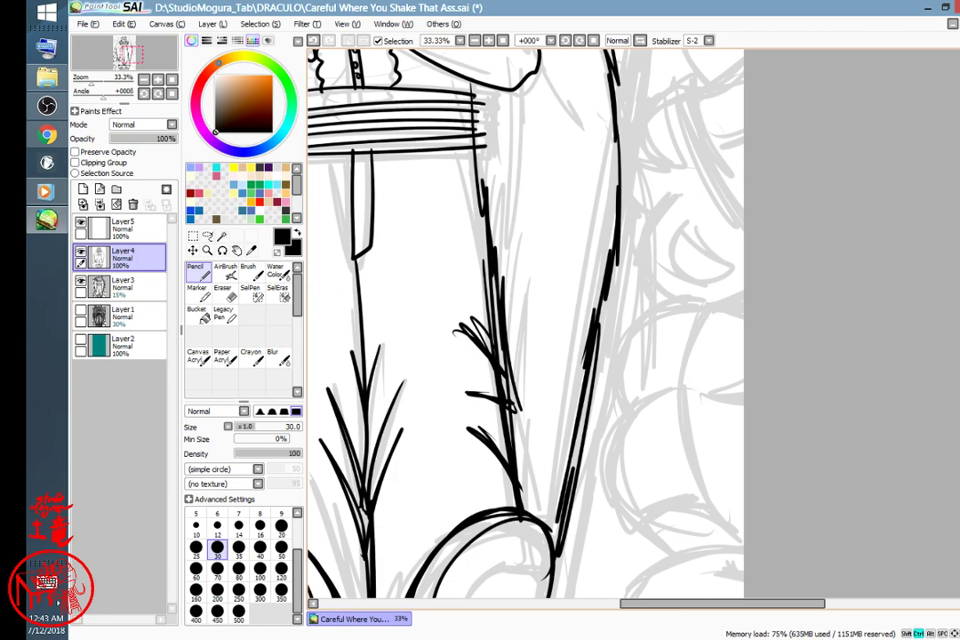
ctrl+alt+click(727, 286)
scroll(726, 280, down, 2)
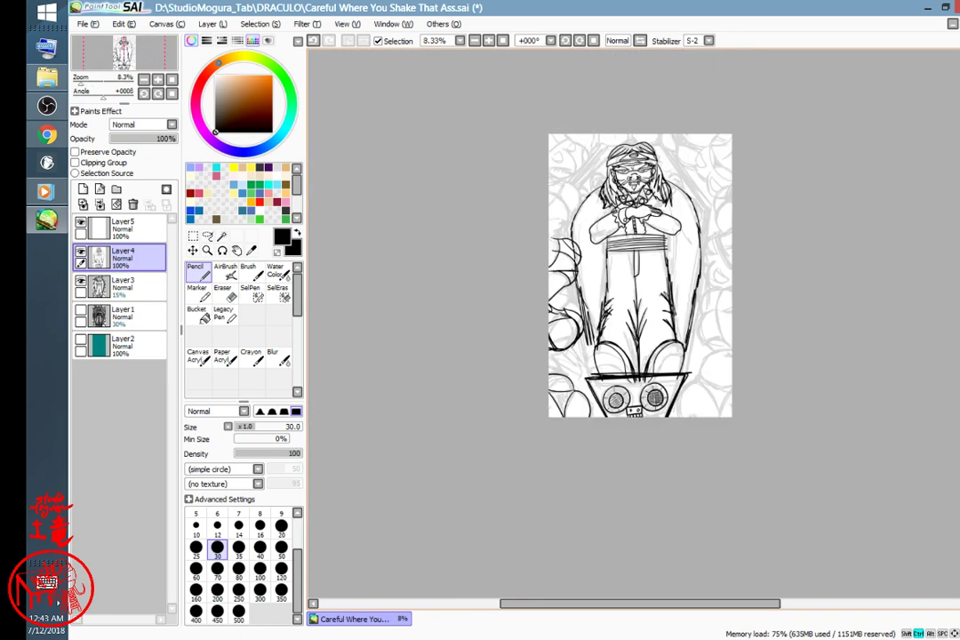
scroll(716, 289, up, 2)
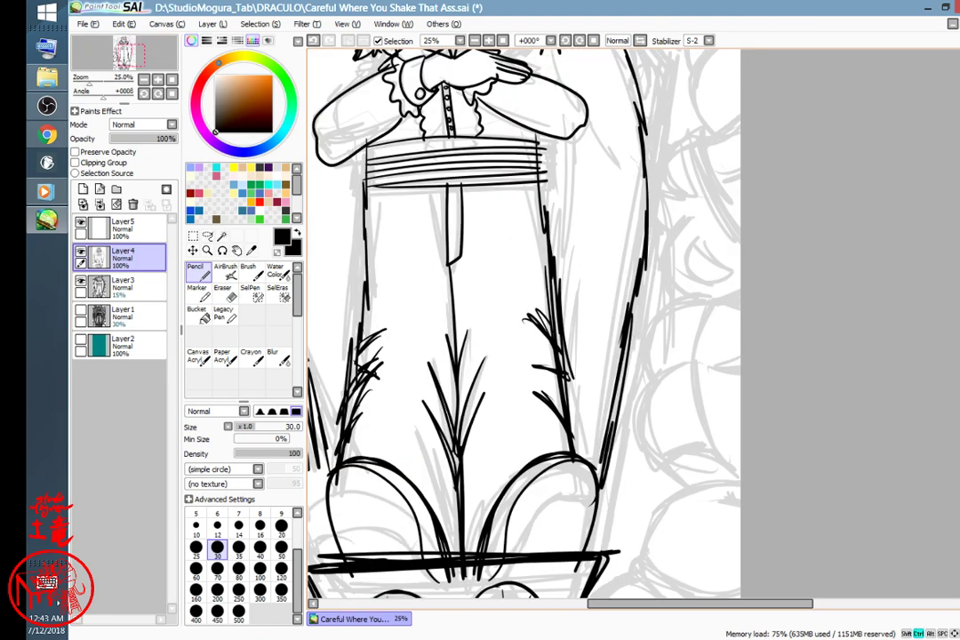
drag(435, 320, 713, 320)
key(ctrl+z)
key(ctrl+z)
key(ctrl+z)
key(ctrl+z)
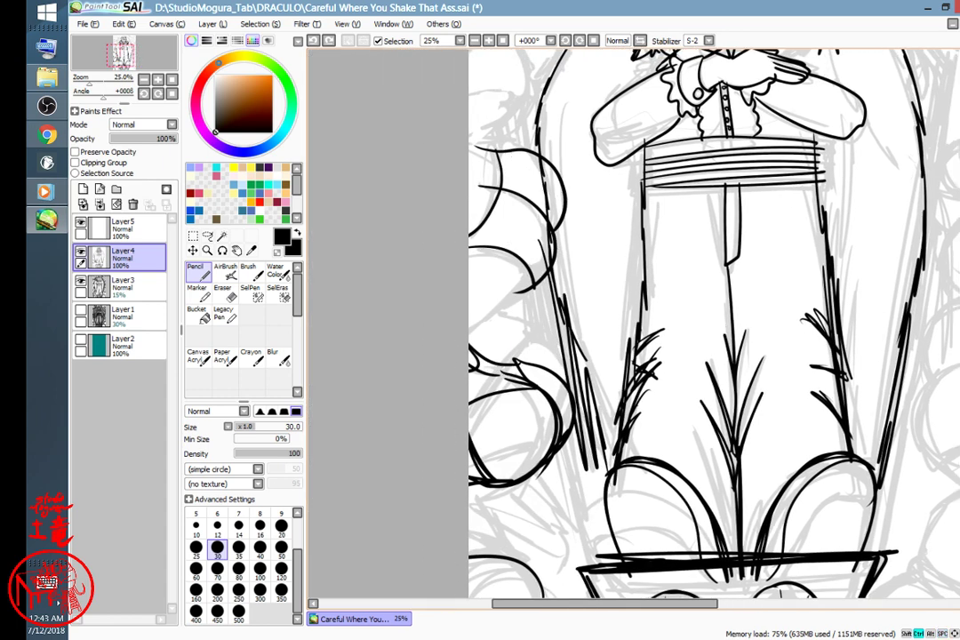
key(ctrl+z)
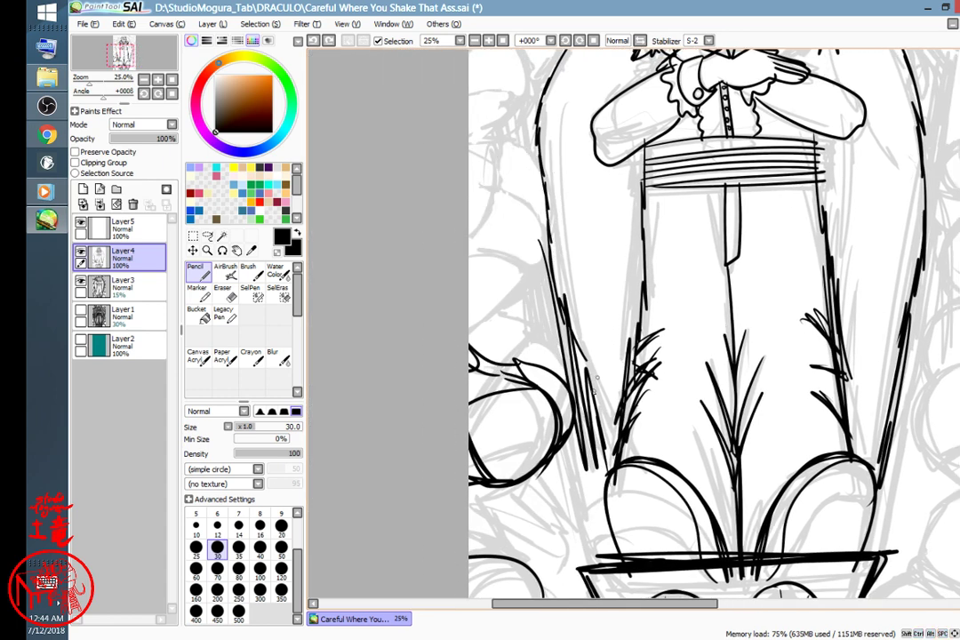
- Ink the segmented, bulging background form left of the coffin at waist height, including its inner curve and lower contour
mouse_move(466, 238)
mouse_down()
mouse_move(496, 189)
mouse_move(495, 140)
mouse_move(513, 140)
mouse_move(544, 178)
mouse_move(551, 209)
mouse_up()
mouse_move(502, 181)
mouse_down()
mouse_move(533, 197)
mouse_move(538, 248)
mouse_up()
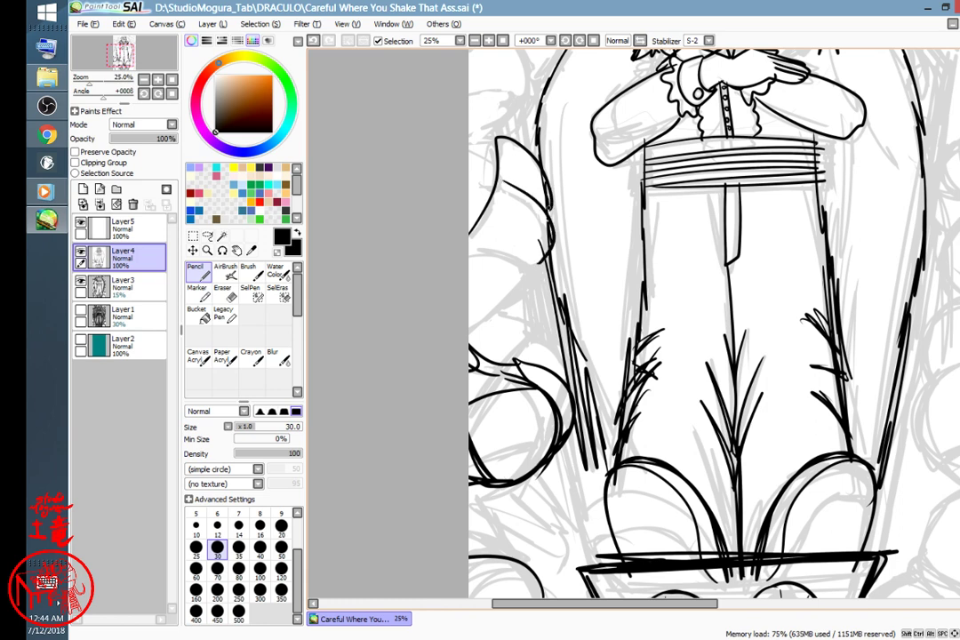
drag(552, 207, 534, 165)
key(ctrl+z)
mouse_move(466, 254)
mouse_down()
mouse_move(542, 268)
mouse_move(552, 252)
mouse_move(454, 345)
mouse_move(532, 270)
mouse_up()
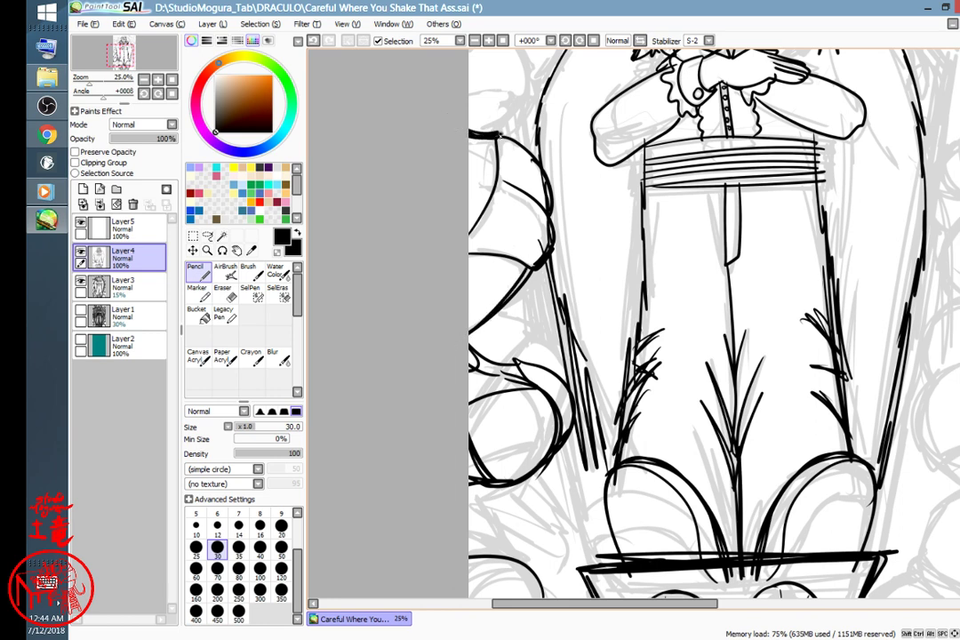
- Close the top of the waist-height background form, thicken its outer contour and add short fold lines inside
mouse_move(466, 133)
mouse_down()
mouse_move(554, 166)
mouse_move(555, 206)
mouse_up()
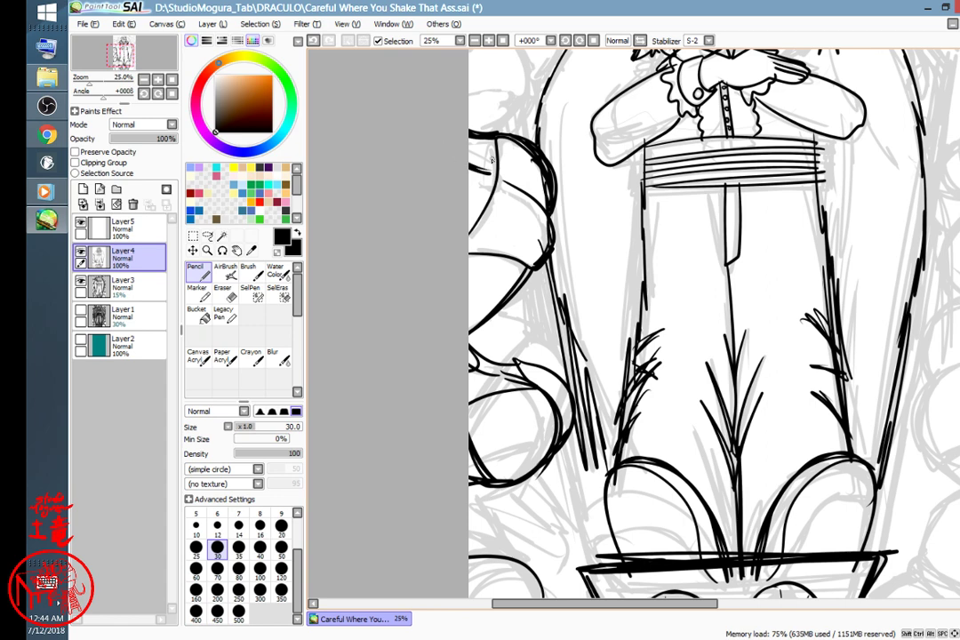
drag(513, 177, 542, 266)
mouse_move(543, 190)
mouse_down()
mouse_move(555, 225)
mouse_move(537, 268)
mouse_up()
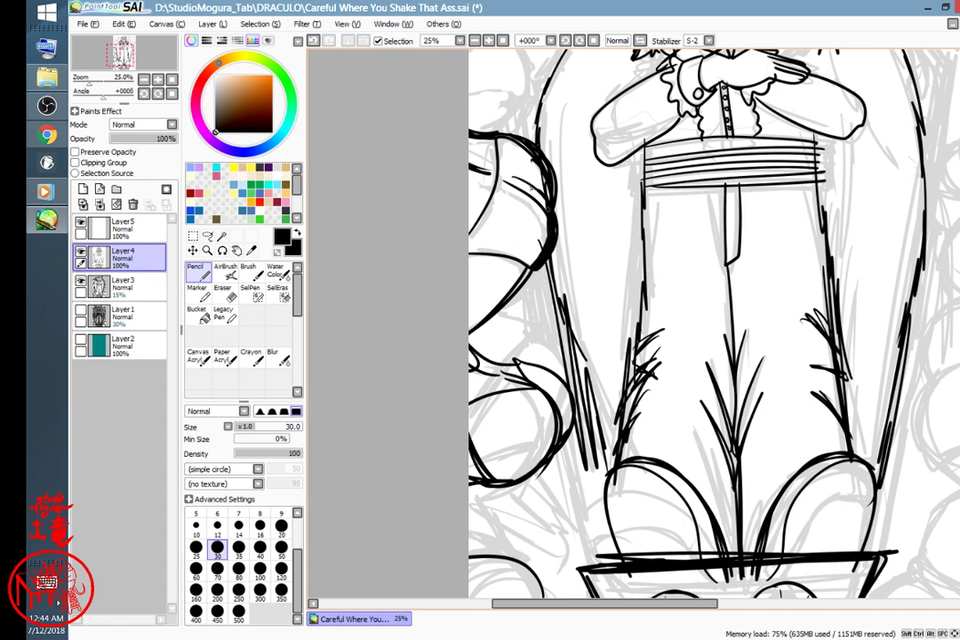
drag(514, 178, 553, 224)
- Thicken the outlines of the round background form left of the shins and darken the folds above it
drag(710, 313, 673, 233)
mouse_move(485, 253)
mouse_down()
mouse_move(537, 244)
mouse_move(567, 311)
mouse_move(556, 284)
mouse_move(562, 292)
mouse_up()
drag(461, 241, 523, 261)
mouse_move(465, 228)
mouse_down()
mouse_move(567, 270)
mouse_move(572, 321)
mouse_up()
mouse_move(507, 274)
mouse_down()
mouse_move(550, 358)
mouse_move(550, 314)
mouse_up()
mouse_move(482, 291)
mouse_down()
mouse_move(531, 301)
mouse_move(518, 296)
mouse_up()
mouse_move(502, 256)
mouse_down()
mouse_move(534, 293)
mouse_move(523, 281)
mouse_up()
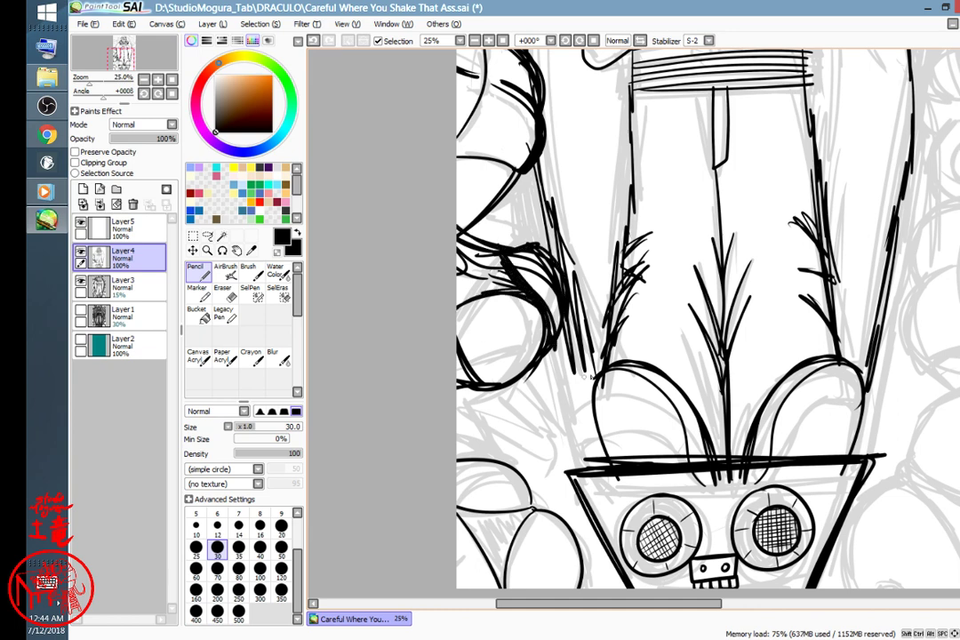
- Ink two overlapping rounded background forms at the right canvas edge near the coffin's shoulder, darkening the gap between them
mouse_move(767, 208)
mouse_down()
mouse_move(507, 395)
mouse_move(430, 461)
mouse_move(437, 474)
mouse_up()
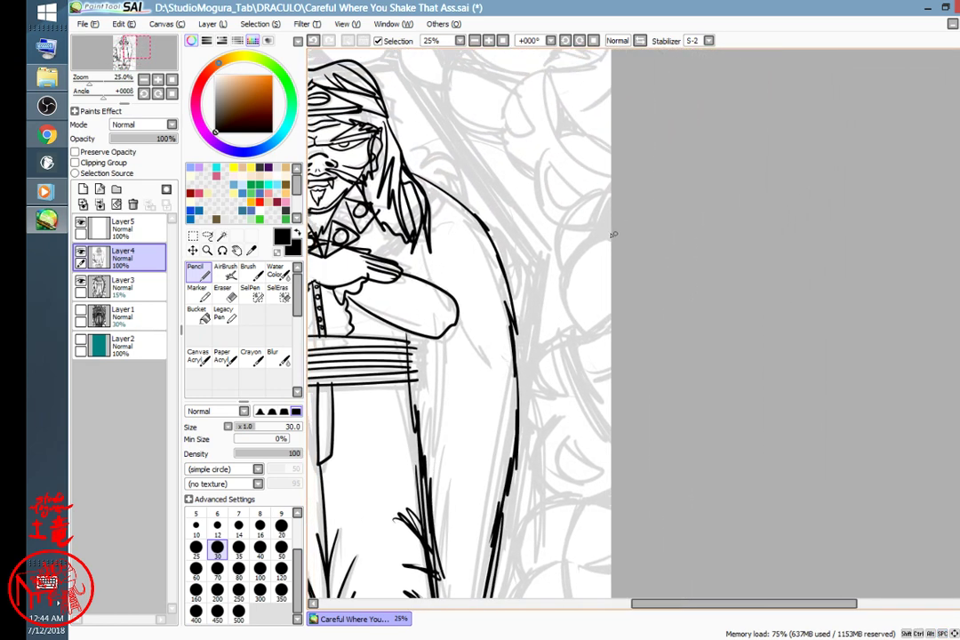
mouse_move(610, 232)
mouse_down()
mouse_move(572, 258)
mouse_move(576, 340)
mouse_up()
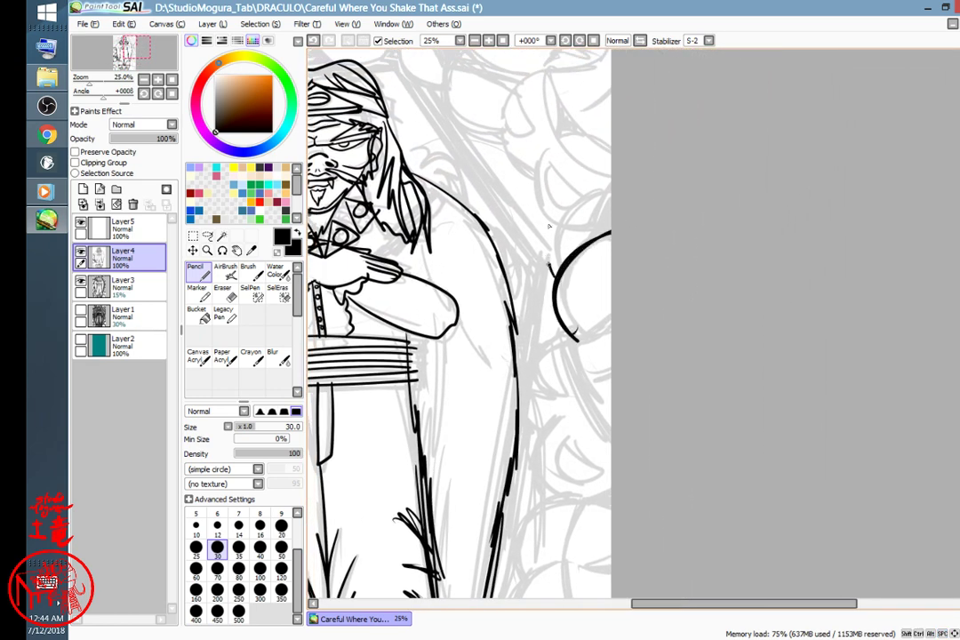
mouse_move(549, 263)
mouse_down()
mouse_move(612, 184)
mouse_move(554, 269)
mouse_move(611, 197)
mouse_move(577, 250)
mouse_up()
mouse_move(587, 241)
mouse_down()
mouse_move(615, 235)
mouse_move(613, 208)
mouse_move(613, 217)
mouse_up()
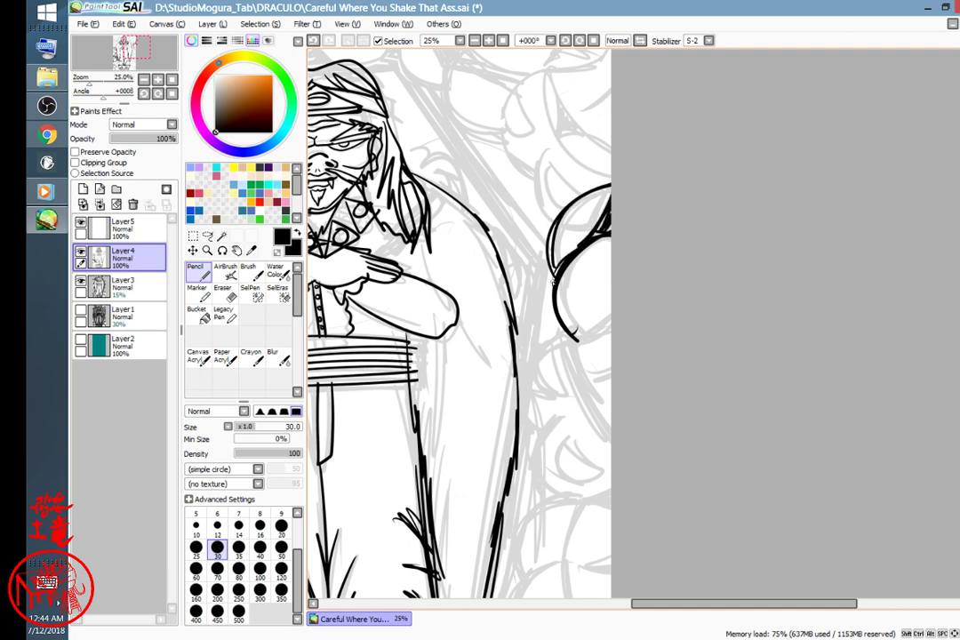
- Ink a diagonal line and a crossing round contour for the background form left of the figure's arms
drag(471, 302, 860, 188)
drag(756, 253, 617, 391)
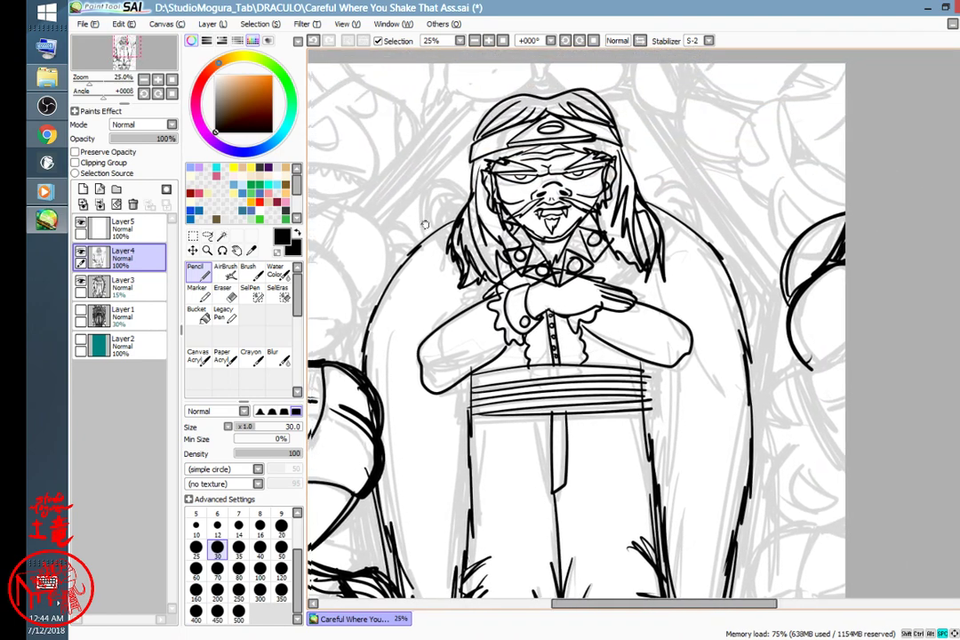
drag(396, 224, 521, 225)
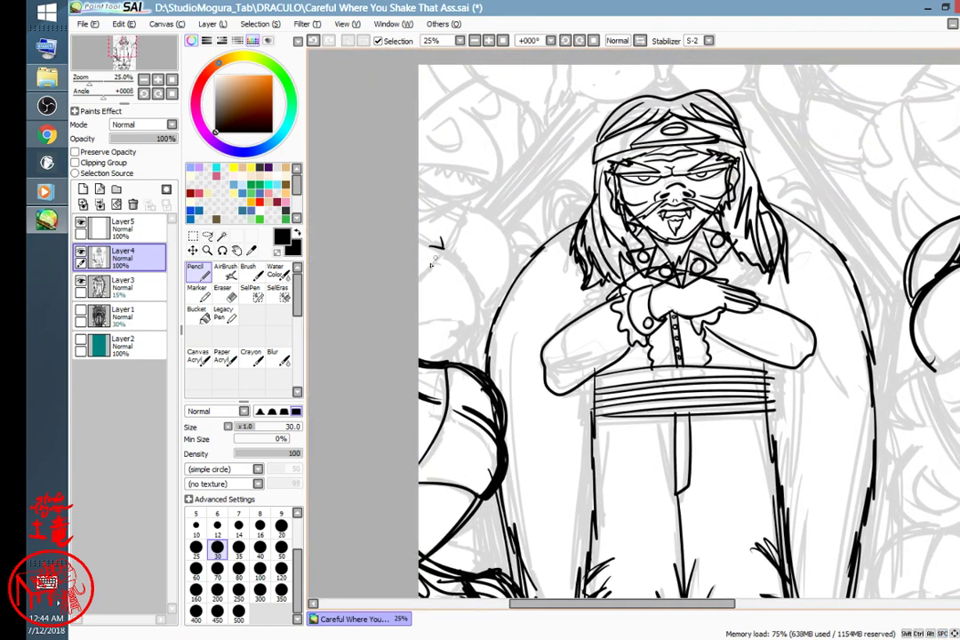
drag(419, 275, 478, 198)
mouse_move(433, 243)
mouse_down()
mouse_move(487, 319)
mouse_move(467, 339)
mouse_up()
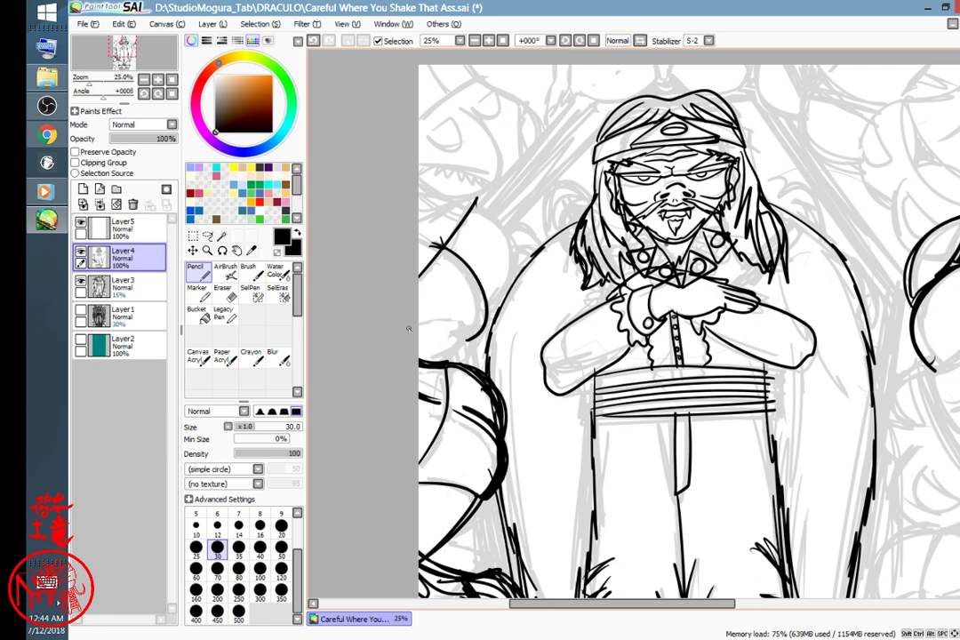
- Complete the underside of the round form left of the arms, outline the larger bulge behind it and thicken the contours
drag(411, 328, 476, 339)
mouse_move(467, 210)
mouse_down()
mouse_move(526, 267)
mouse_move(485, 316)
mouse_move(519, 283)
mouse_move(494, 213)
mouse_up()
mouse_move(407, 345)
mouse_down()
mouse_move(479, 337)
mouse_move(453, 362)
mouse_up()
drag(486, 304, 458, 362)
drag(447, 249, 472, 363)
mouse_move(463, 207)
mouse_down()
mouse_move(419, 173)
mouse_move(474, 207)
mouse_move(524, 280)
mouse_move(510, 291)
mouse_up()
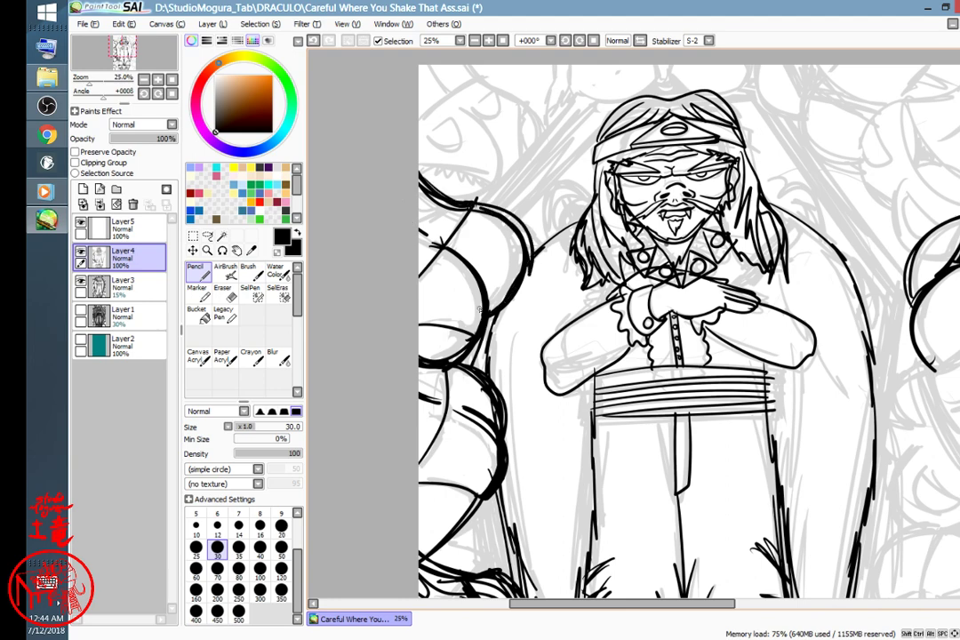
- Save the inked drawing to its existing file, Careful Where You Shake That Ass.sai
key(space)
drag(693, 375, 653, 175)
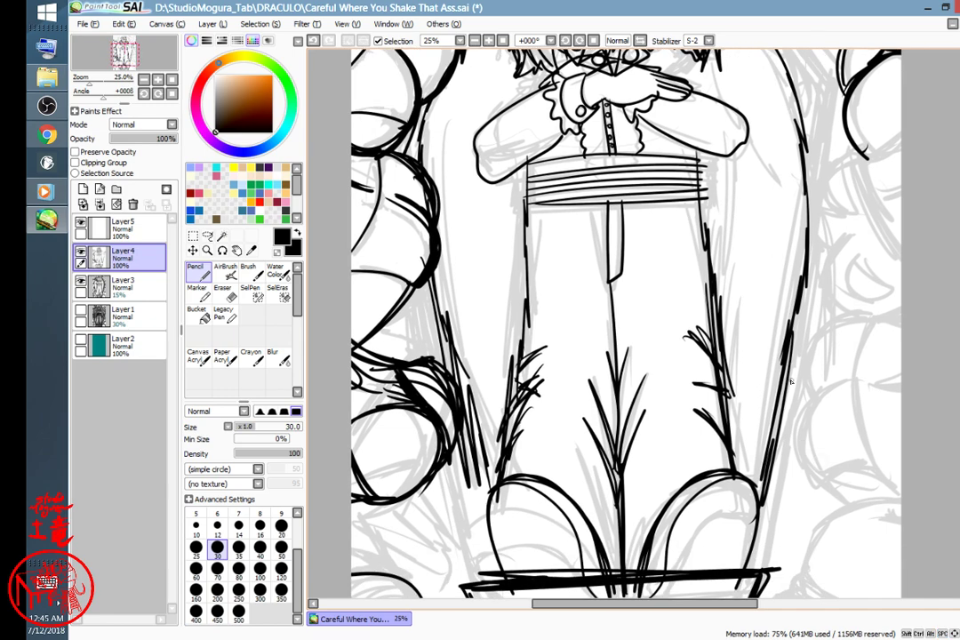
scroll(790, 382, down, 2)
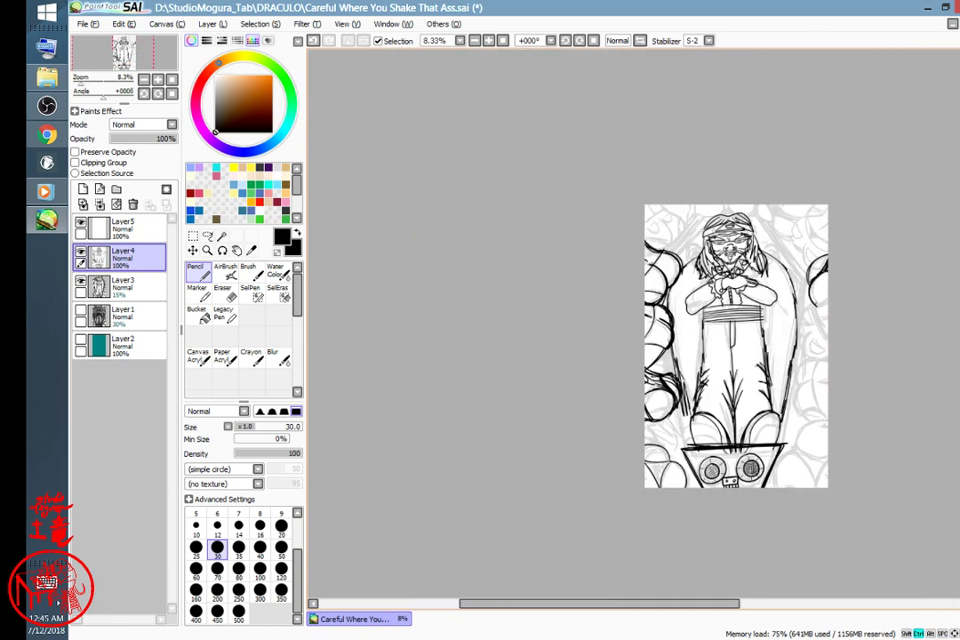
scroll(790, 382, up, 1)
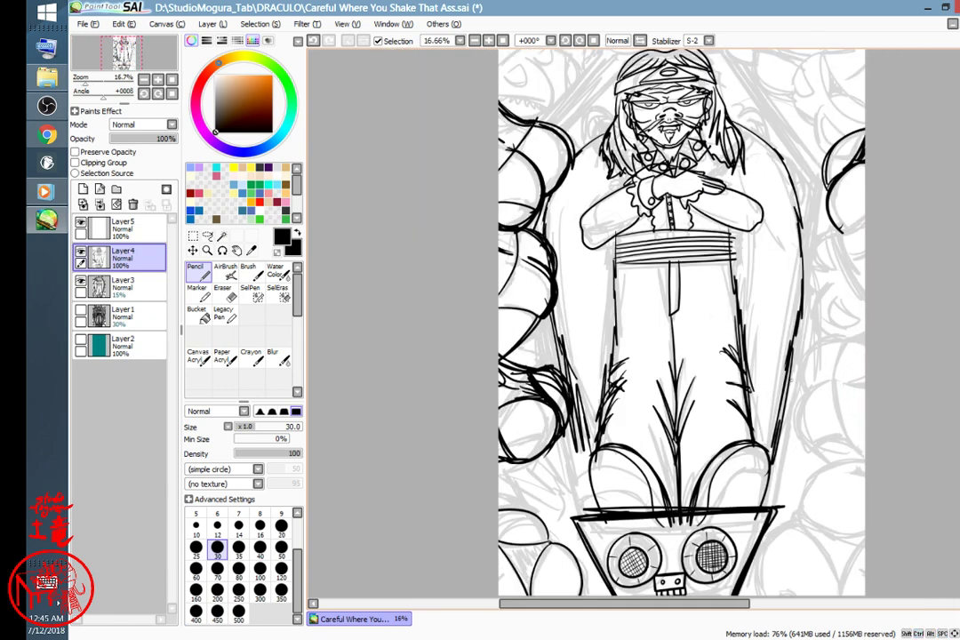
key(ctrl+s)
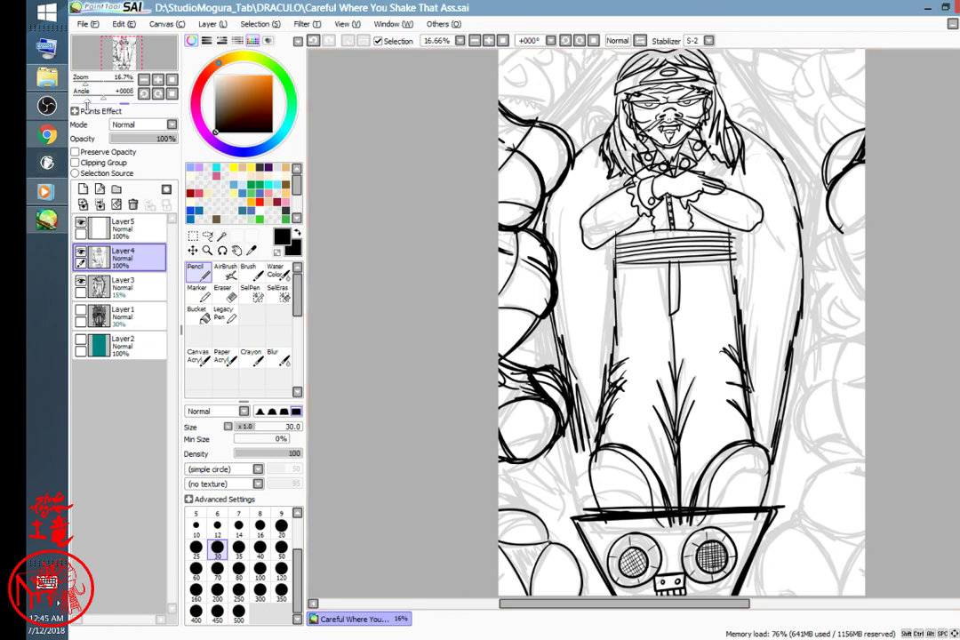
- Switch to OBS Studio and transition the live output to the Everything is Fine scene
click(47, 105)
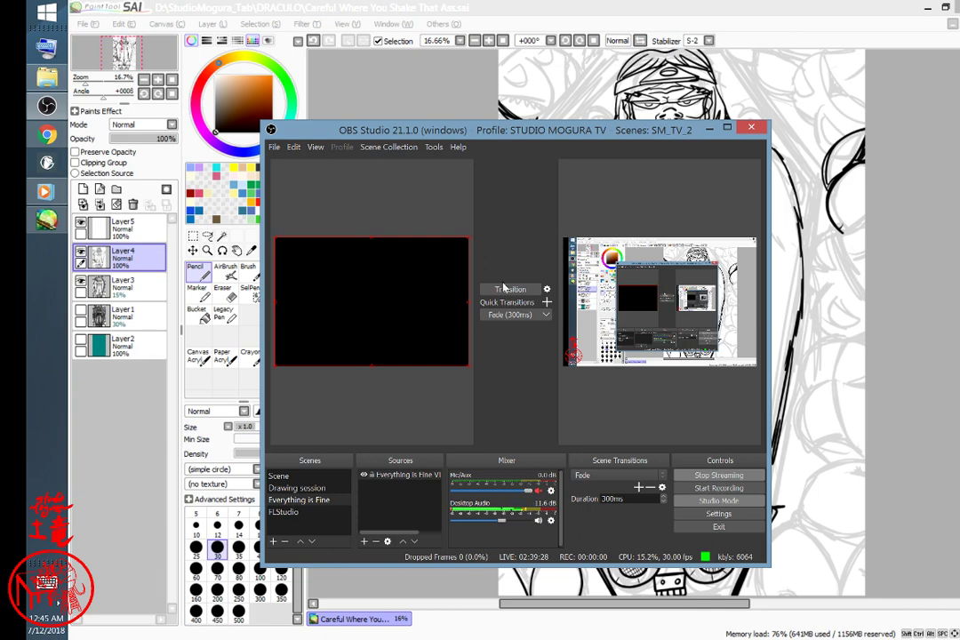
click(510, 289)
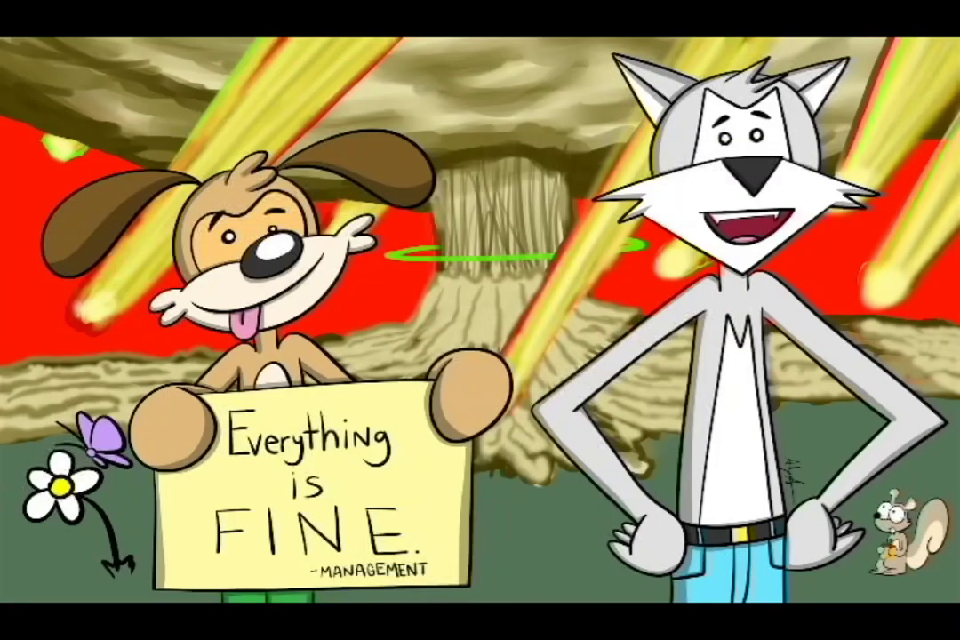